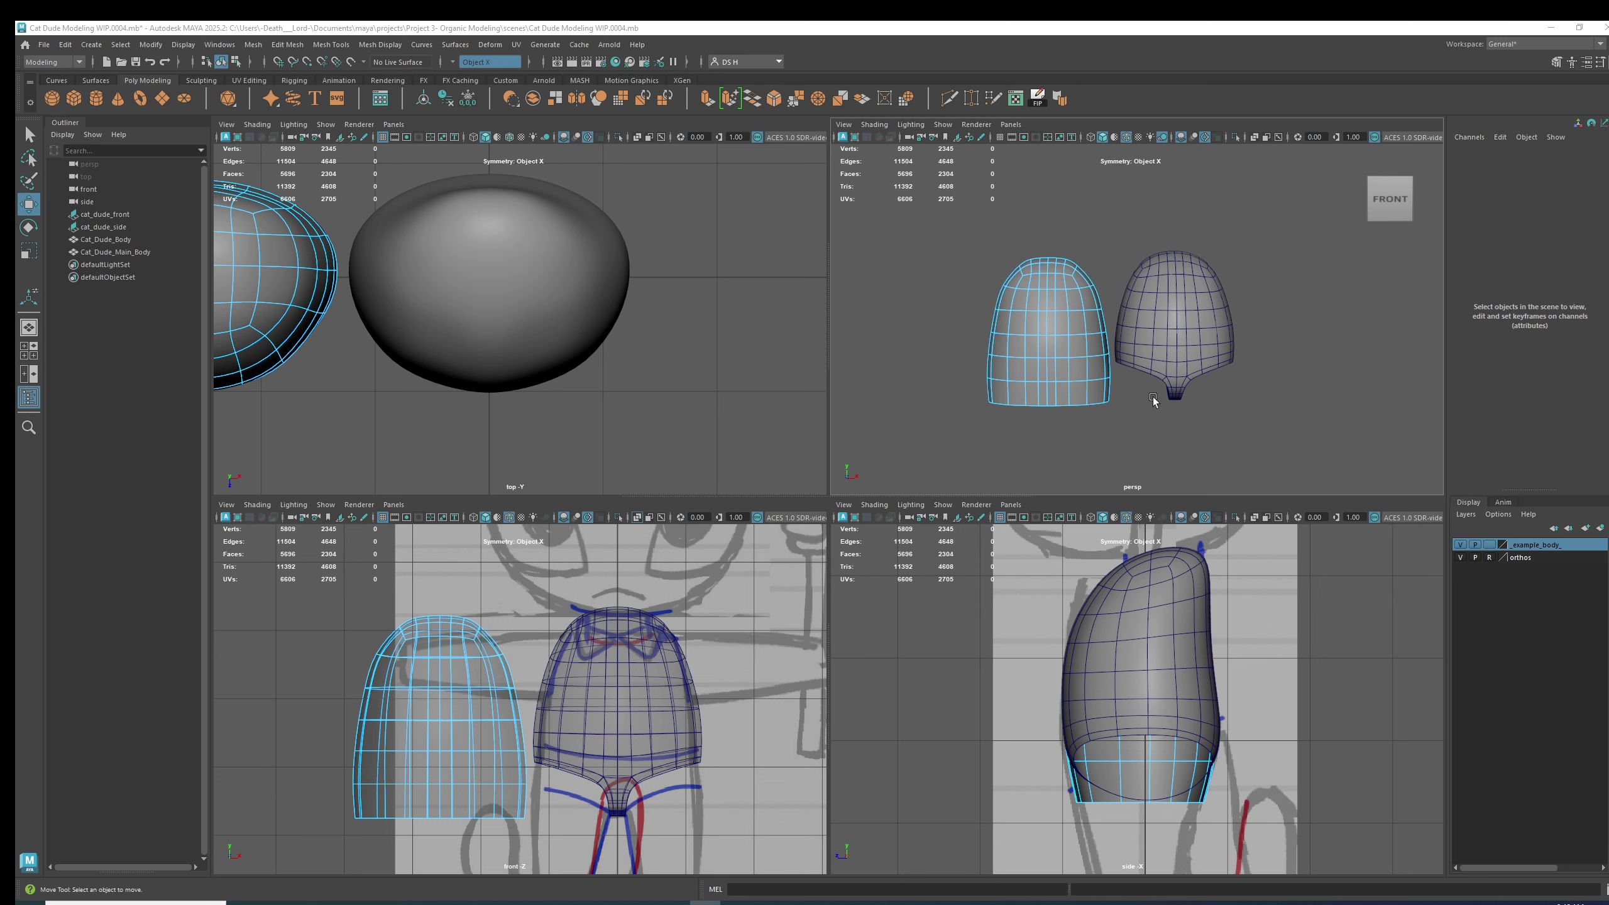
Examine the main body mesh beside the example body in the enlarged perspective view.
{"action": "left_click", "coordinate": [1081, 385]}
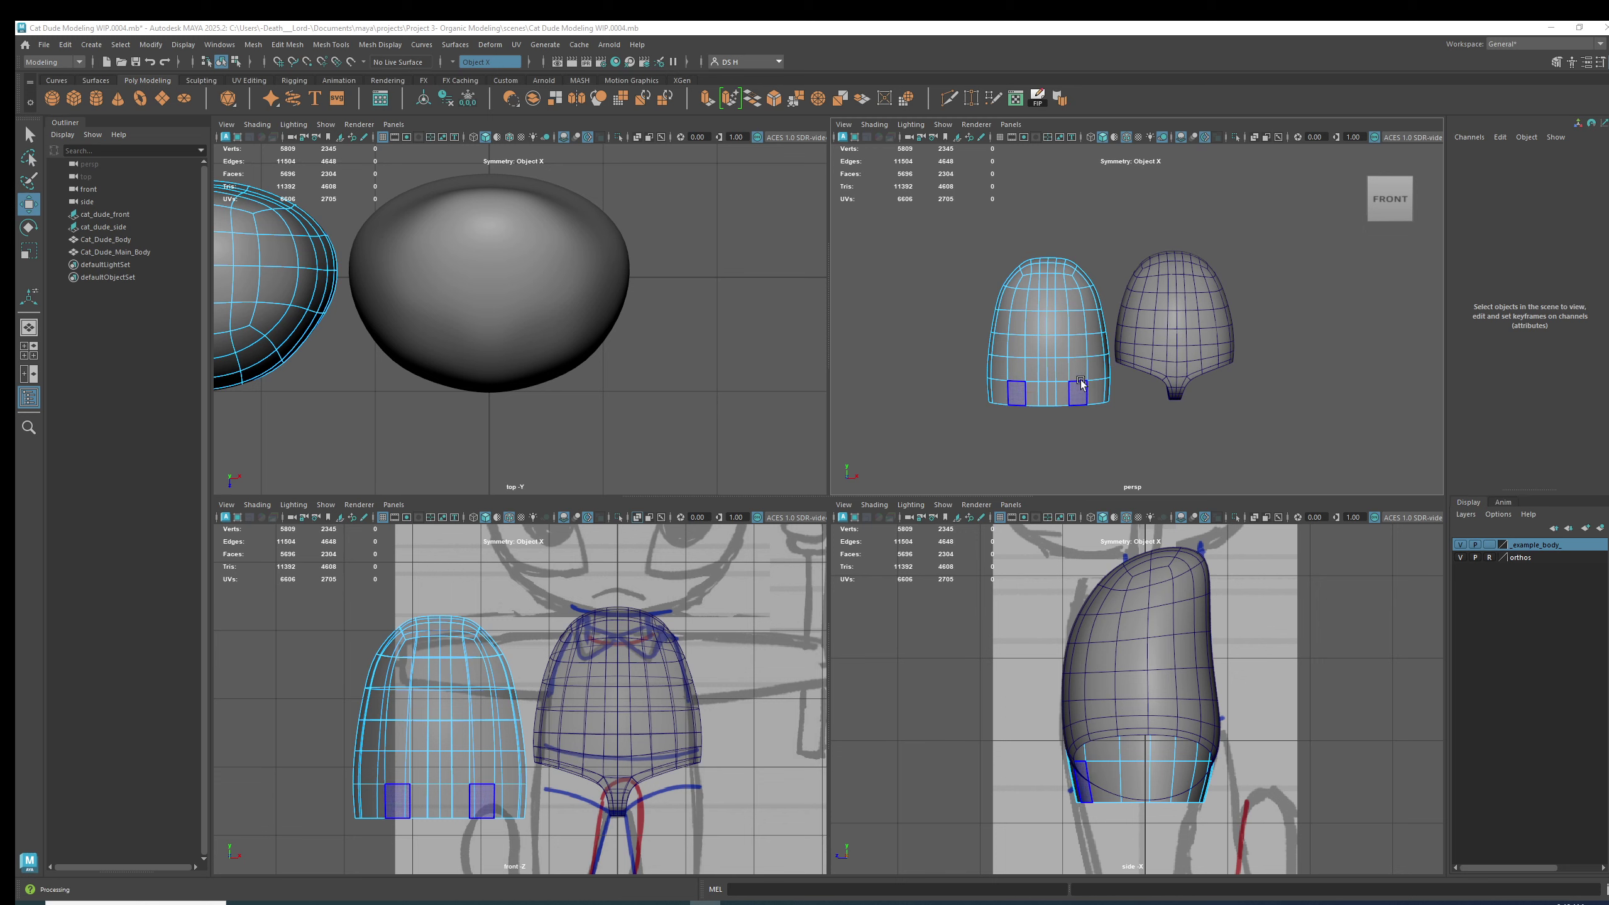
{"action": "left_click", "coordinate": [1160, 316]}
{"action": "left_click", "coordinate": [1067, 394]}
{"action": "left_click", "coordinate": [1077, 393]}
{"action": "left_click", "coordinate": [1078, 444]}
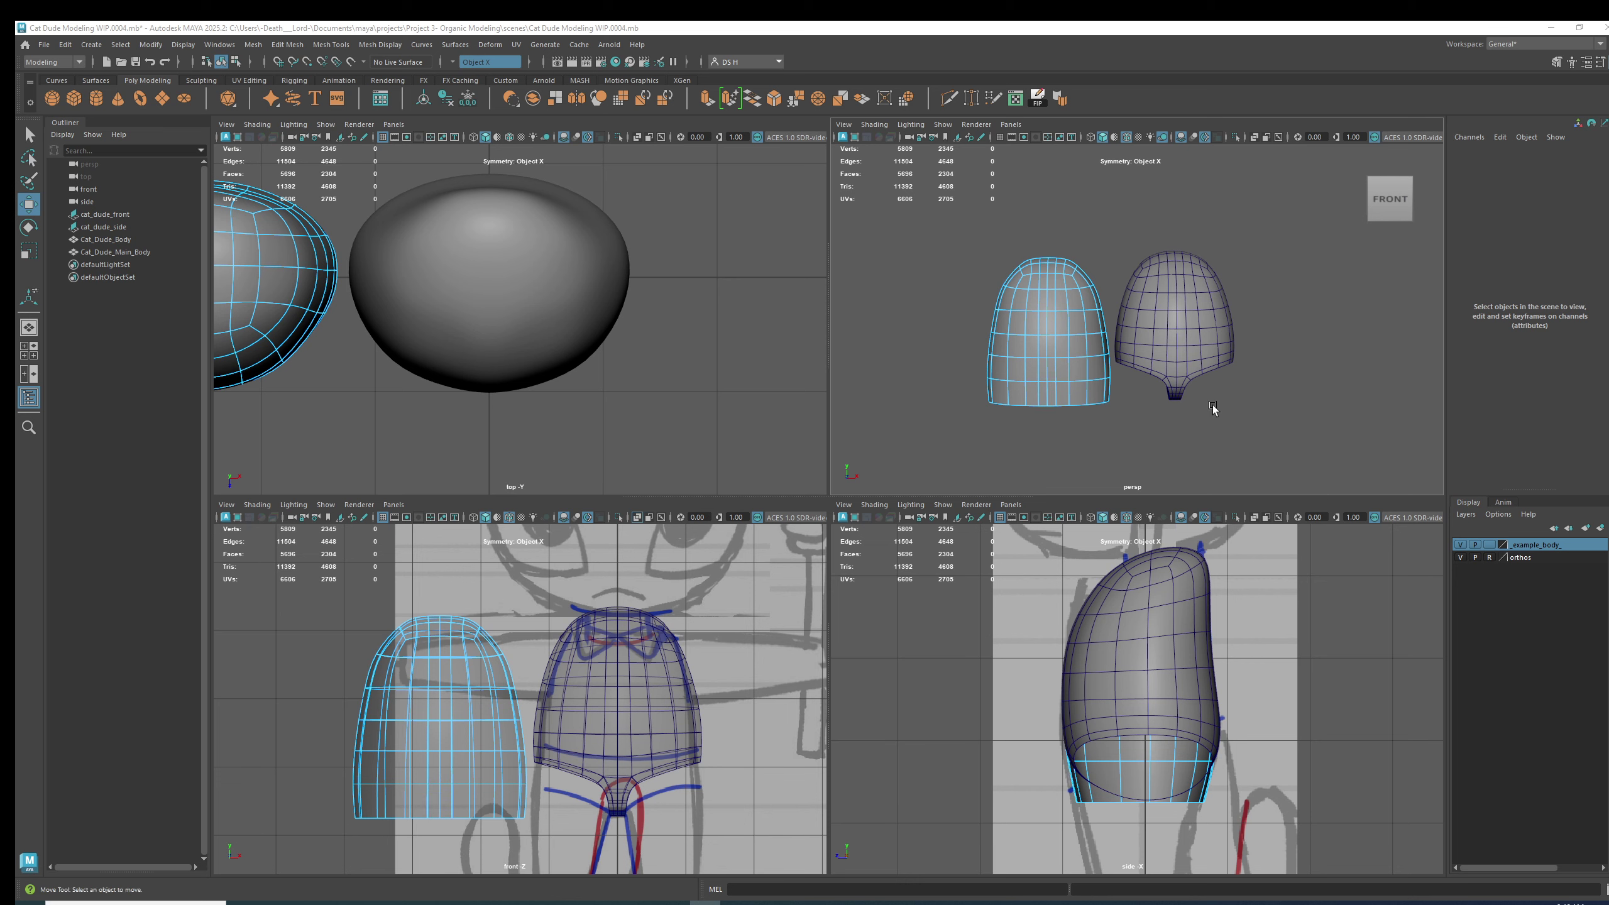
{"action": "left_click_drag", "start_coordinate": [1127, 350], "coordinate": [1075, 360], "text": "alt"}
{"action": "key", "text": "space"}
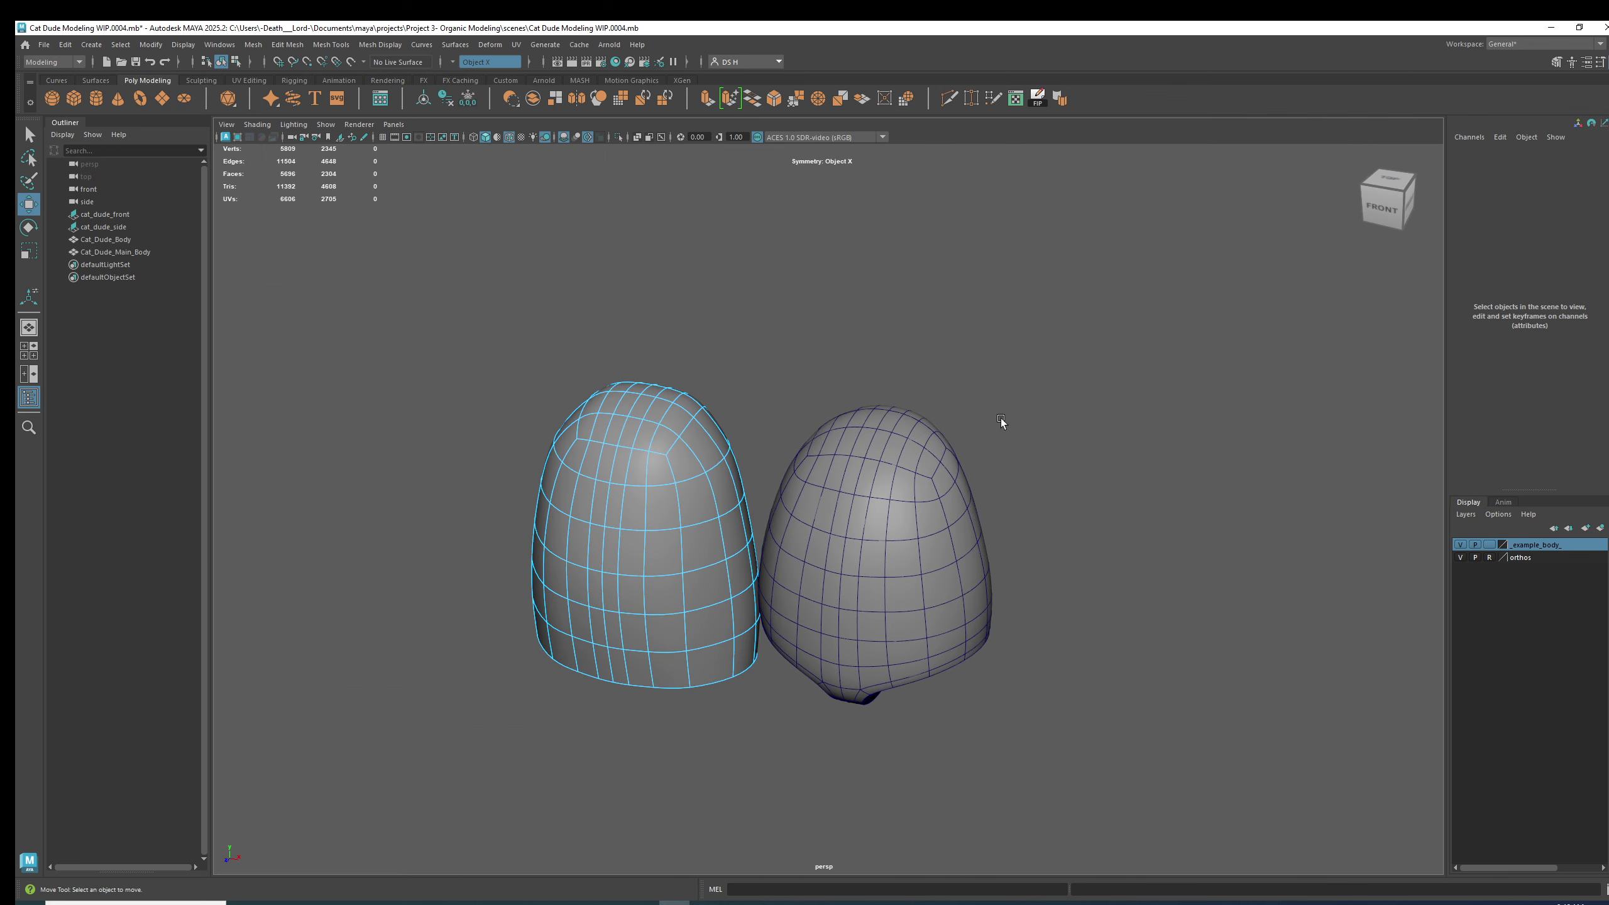
{"action": "left_click_drag", "start_coordinate": [1001, 418], "coordinate": [914, 469], "text": "alt"}
{"action": "left_click", "coordinate": [877, 398]}
{"action": "left_click_drag", "start_coordinate": [877, 397], "coordinate": [870, 378], "text": "alt"}
{"action": "right_click_drag", "start_coordinate": [870, 379], "coordinate": [960, 423], "text": "alt"}
{"action": "left_click_drag", "start_coordinate": [883, 426], "coordinate": [890, 435], "text": "alt"}
{"action": "left_click", "coordinate": [1046, 420]}
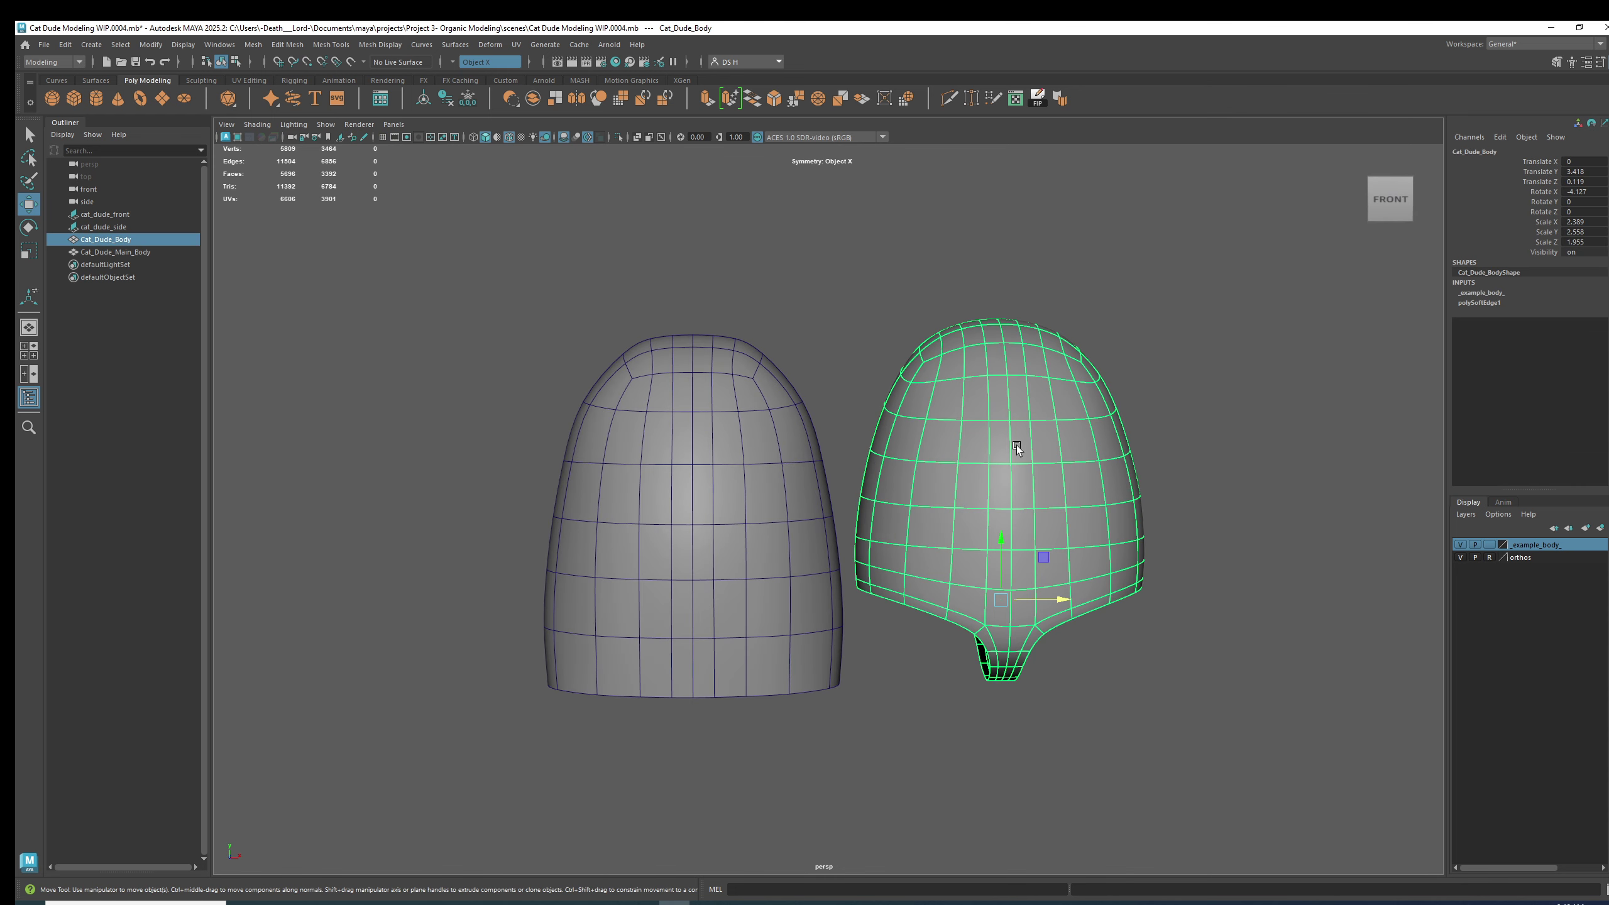
{"action": "left_click", "coordinate": [1173, 508]}
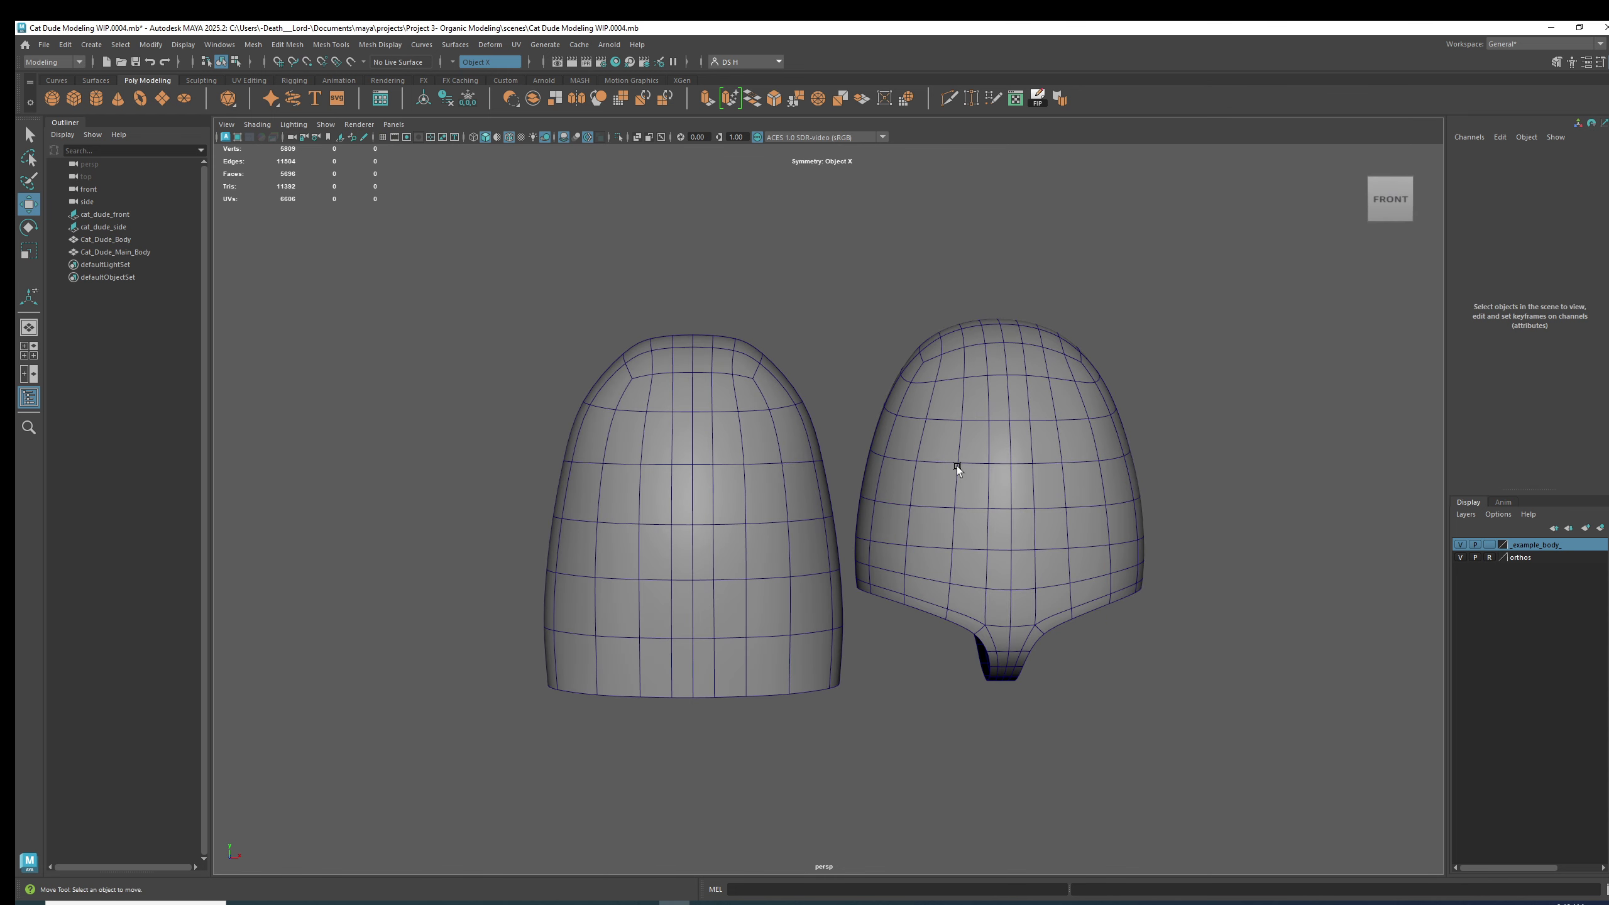
Select the upper front faces of Cat_Dude_Main_Body and the full face loop around its shoulders.
{"action": "left_click", "coordinate": [749, 438]}
{"action": "left_click_drag", "start_coordinate": [694, 406], "coordinate": [782, 372], "text": "alt"}
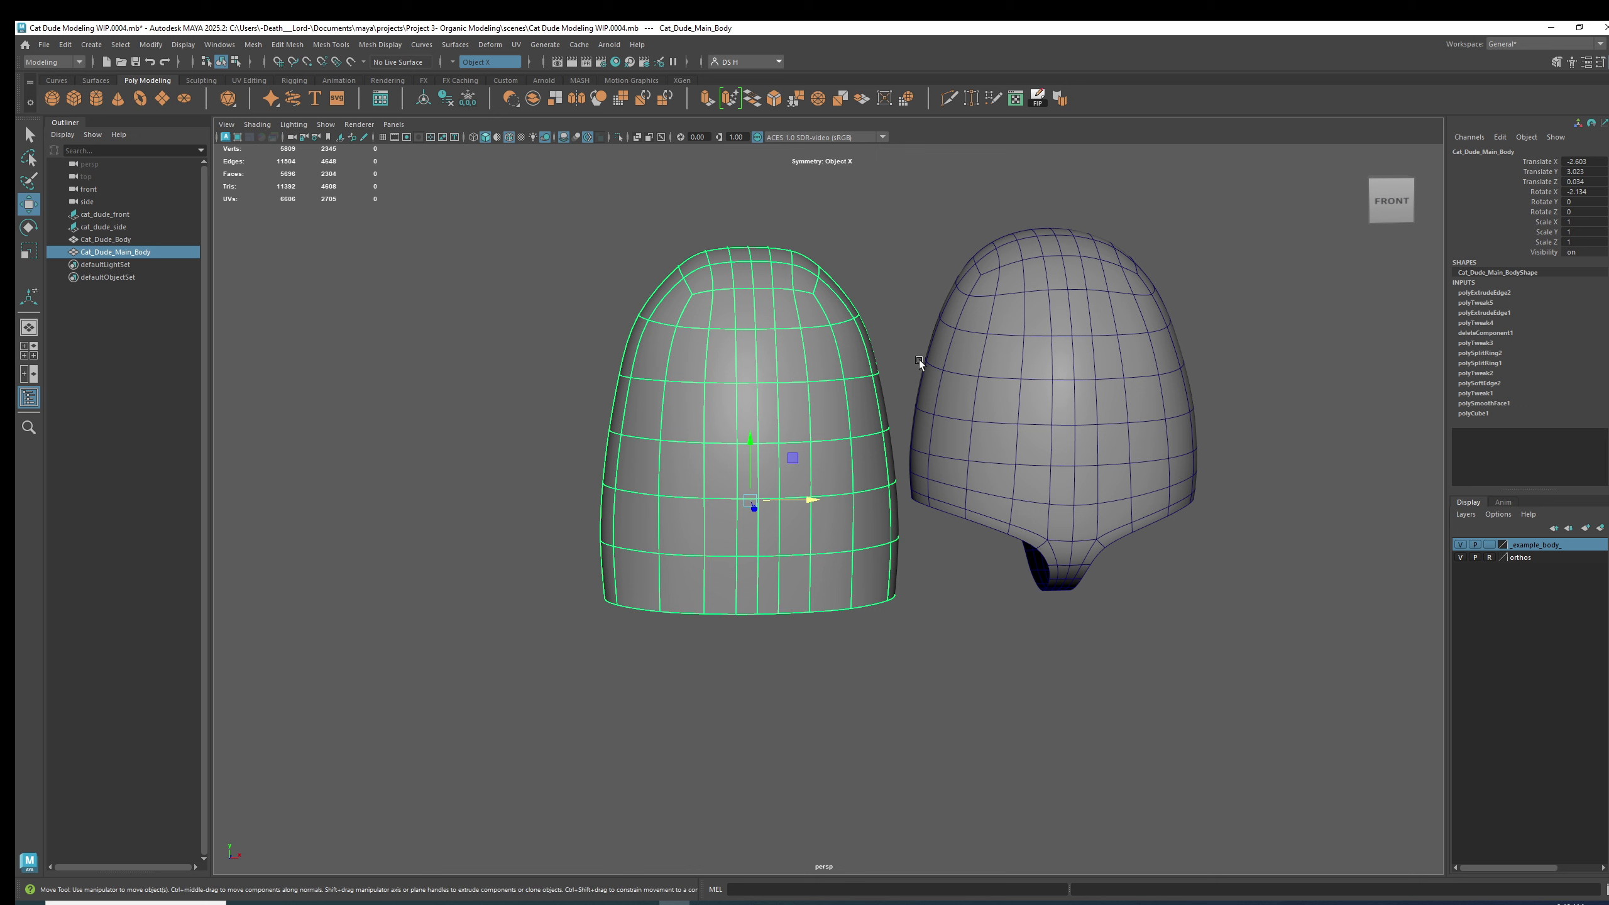
{"action": "key", "text": "F11"}
{"action": "left_click", "coordinate": [803, 298]}
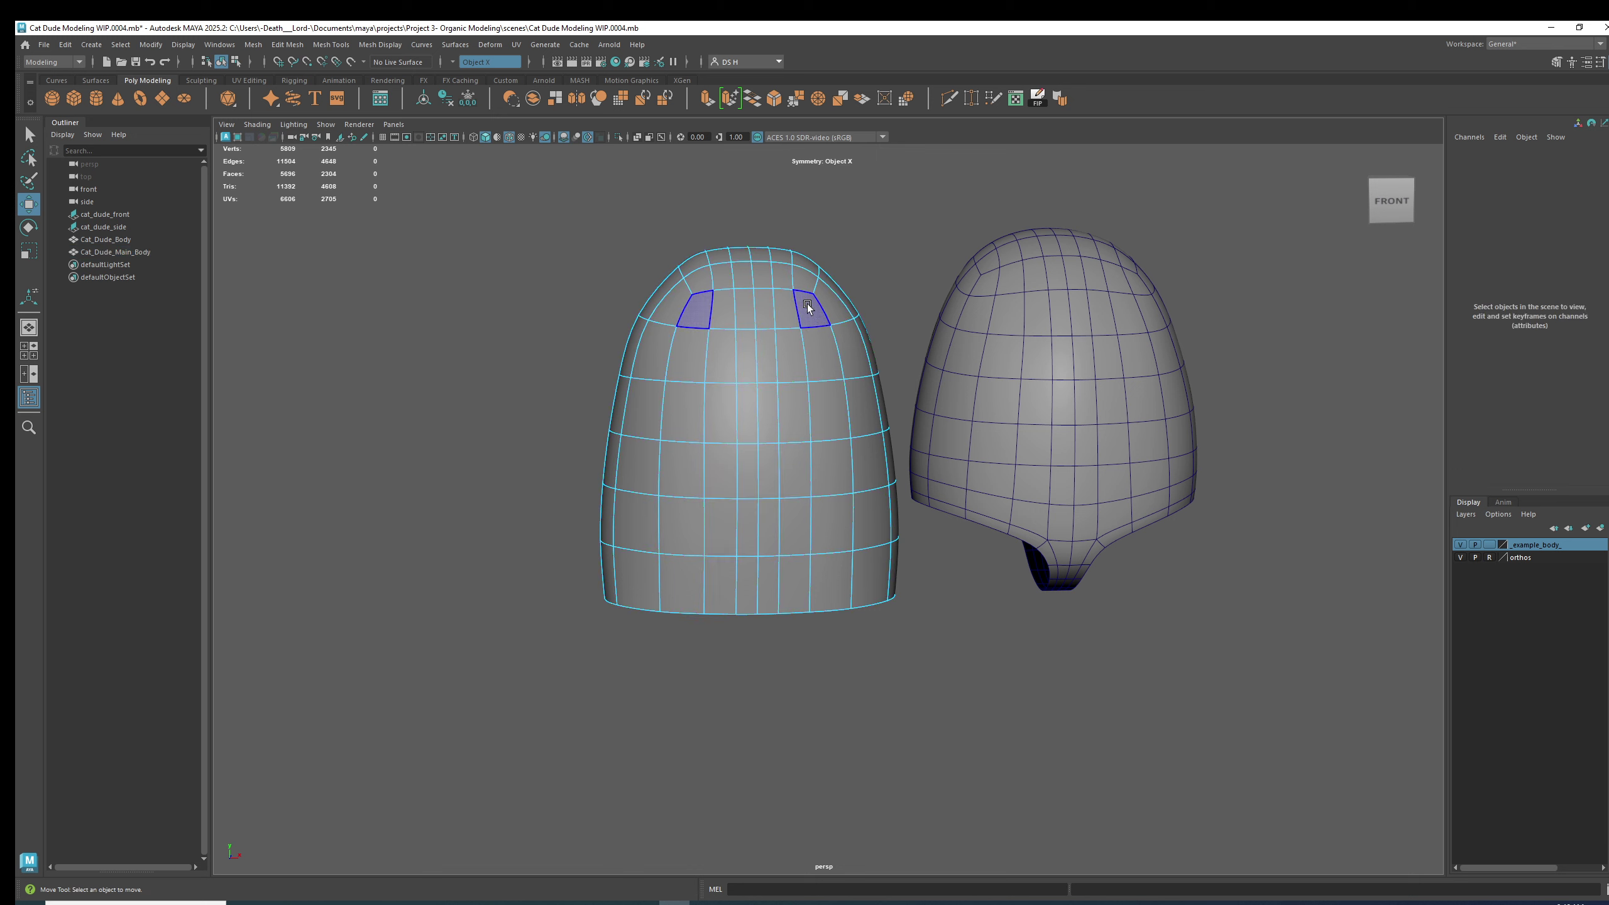
{"action": "left_click", "coordinate": [808, 307]}
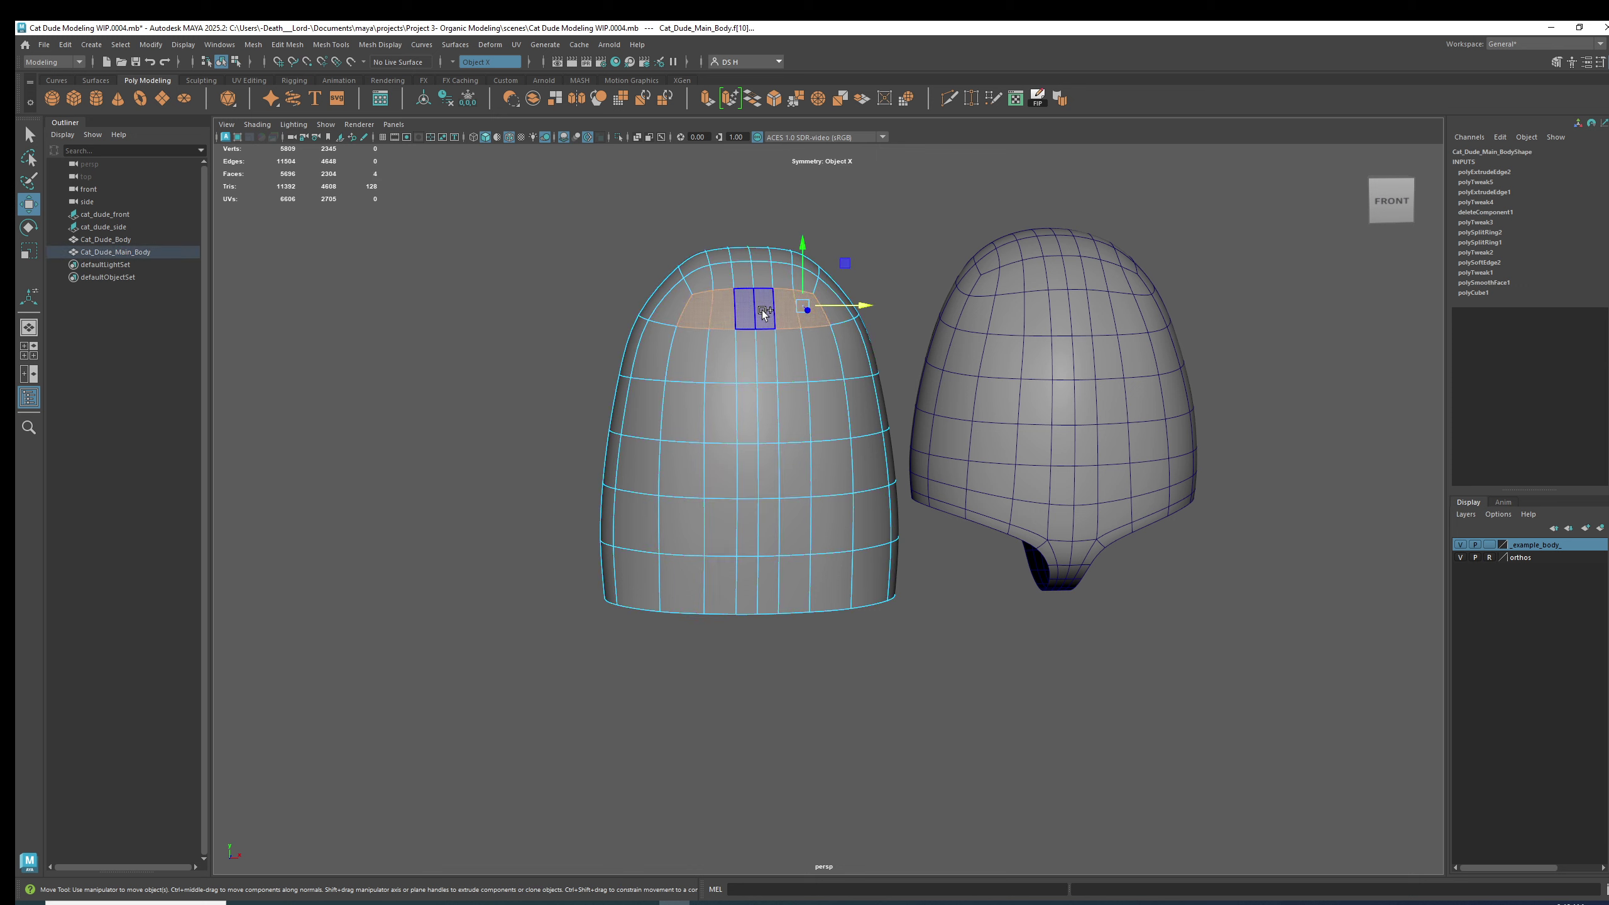
{"action": "left_click", "coordinate": [852, 349]}
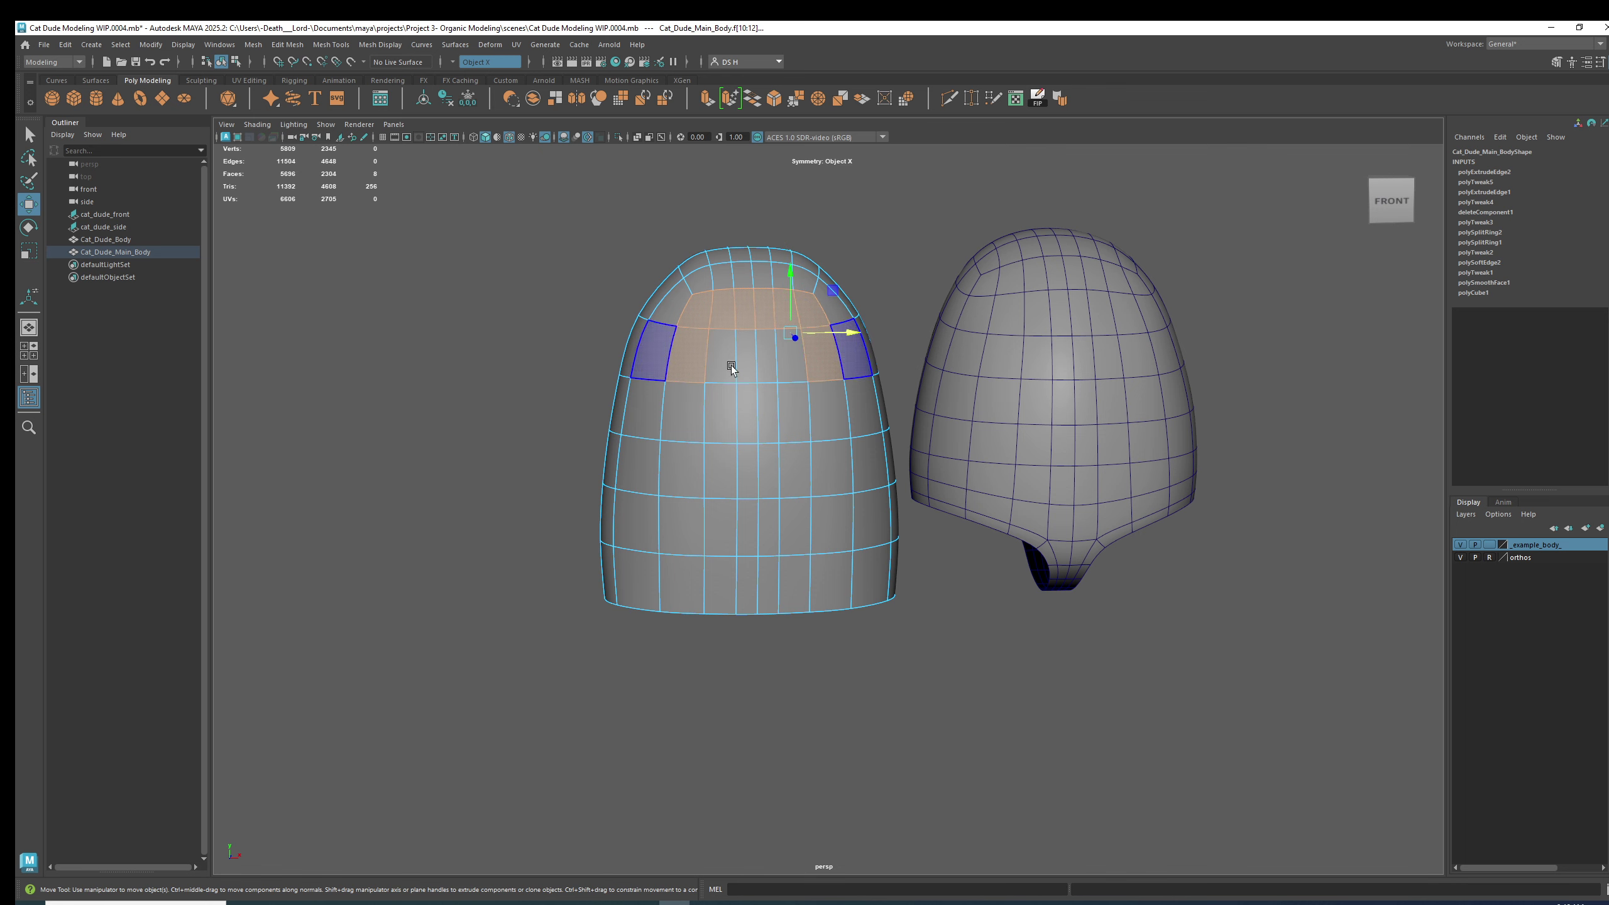
{"action": "double_click", "coordinate": [715, 356], "text": "shift"}
{"action": "left_click_drag", "start_coordinate": [636, 355], "coordinate": [819, 342], "text": "alt"}
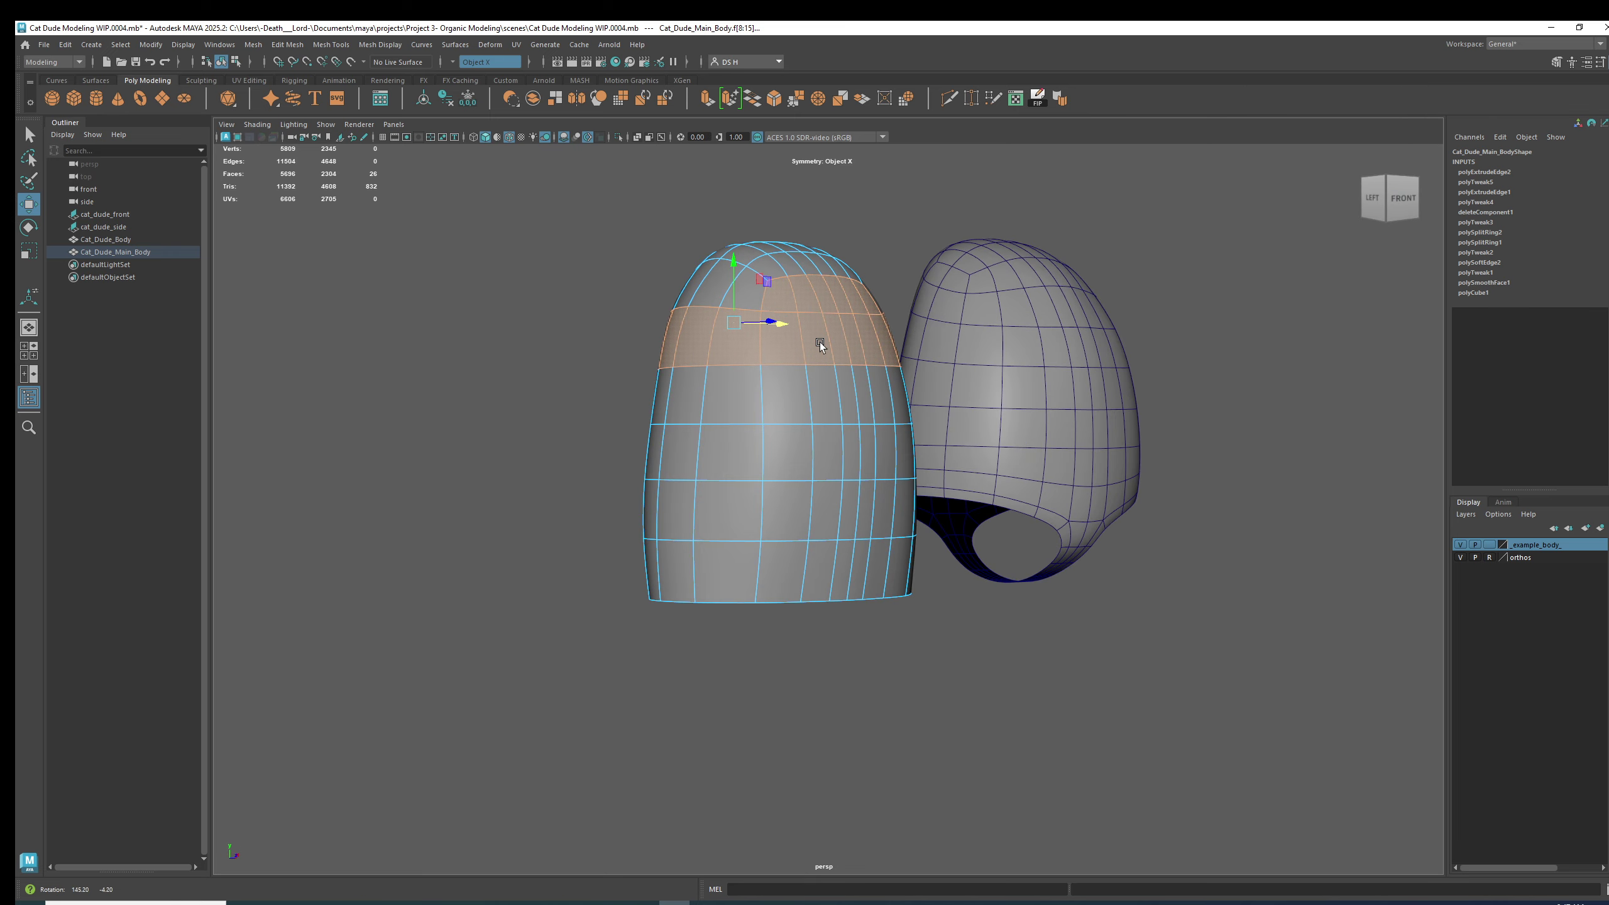
Add the face loop around the body's middle to the selection, inspect both bands, and clear the selection.
{"action": "left_click", "coordinate": [858, 452], "text": "shift"}
{"action": "left_click_drag", "start_coordinate": [757, 452], "coordinate": [818, 462], "text": "alt"}
{"action": "double_click", "coordinate": [876, 447], "text": "shift"}
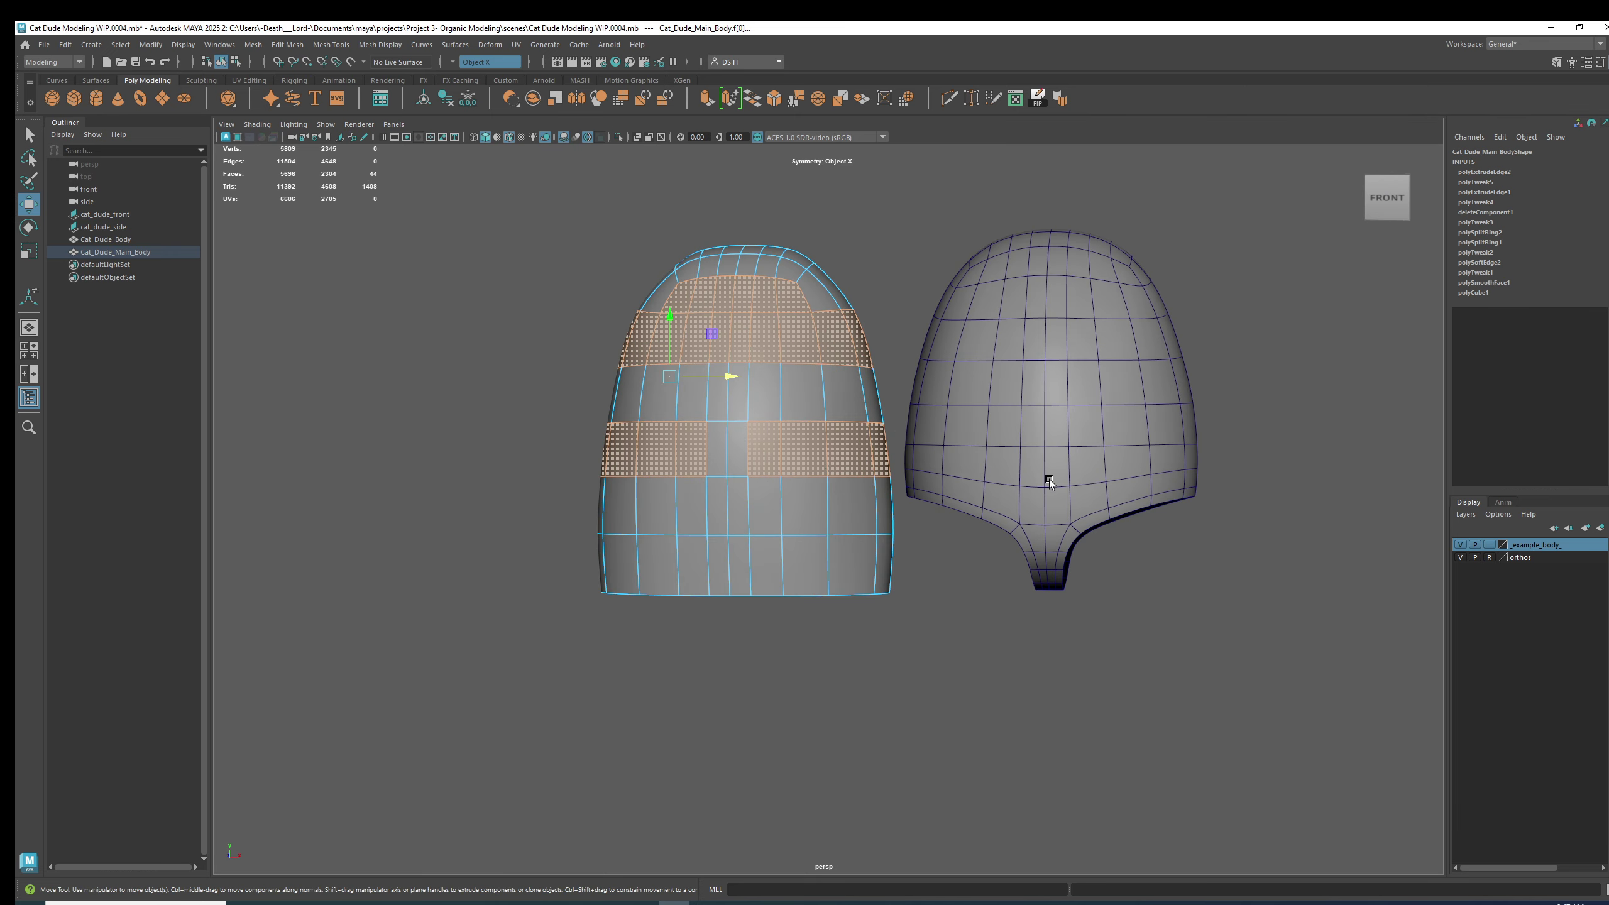
{"action": "left_click", "coordinate": [737, 455], "text": "shift"}
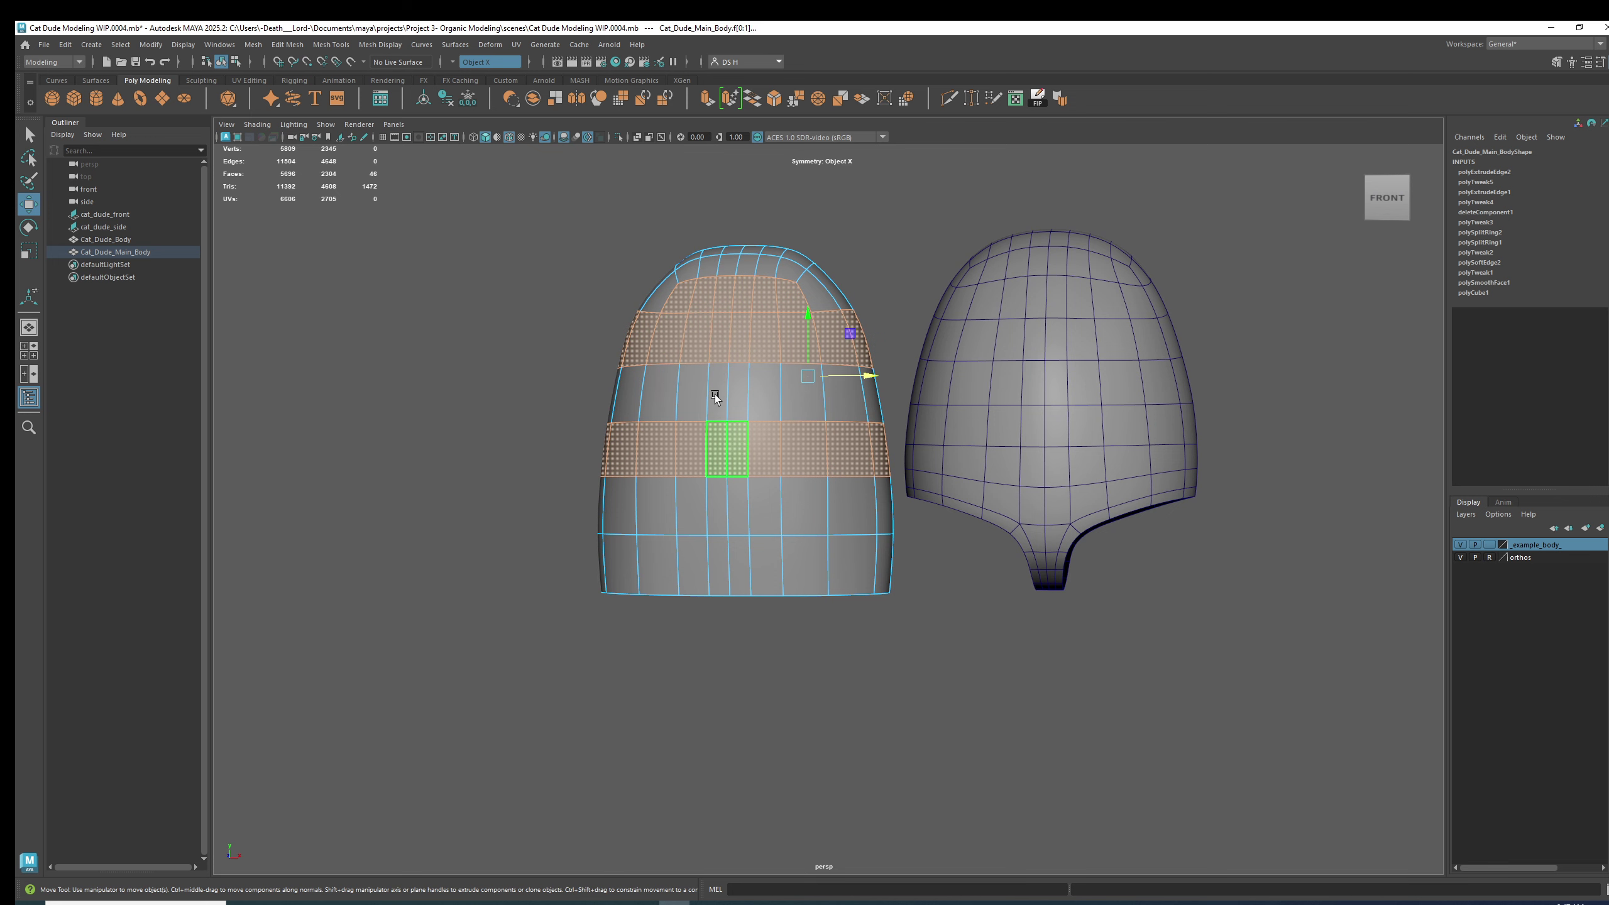
{"action": "left_click_drag", "start_coordinate": [893, 370], "coordinate": [774, 400], "text": "alt"}
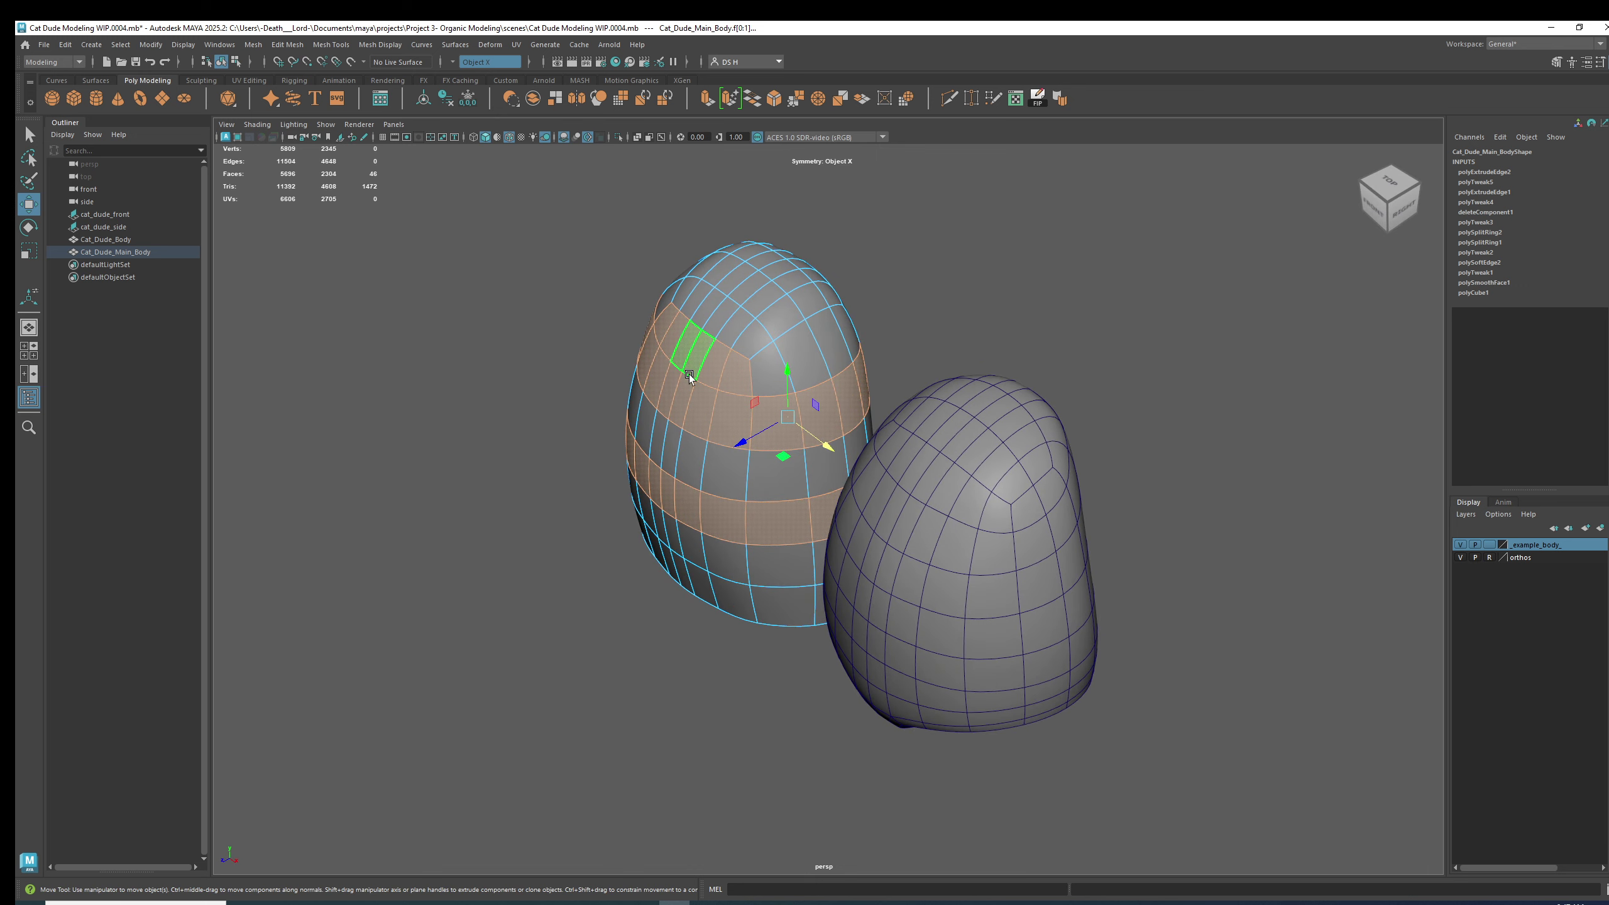
{"action": "left_click_drag", "start_coordinate": [1174, 410], "coordinate": [1244, 575], "text": "alt"}
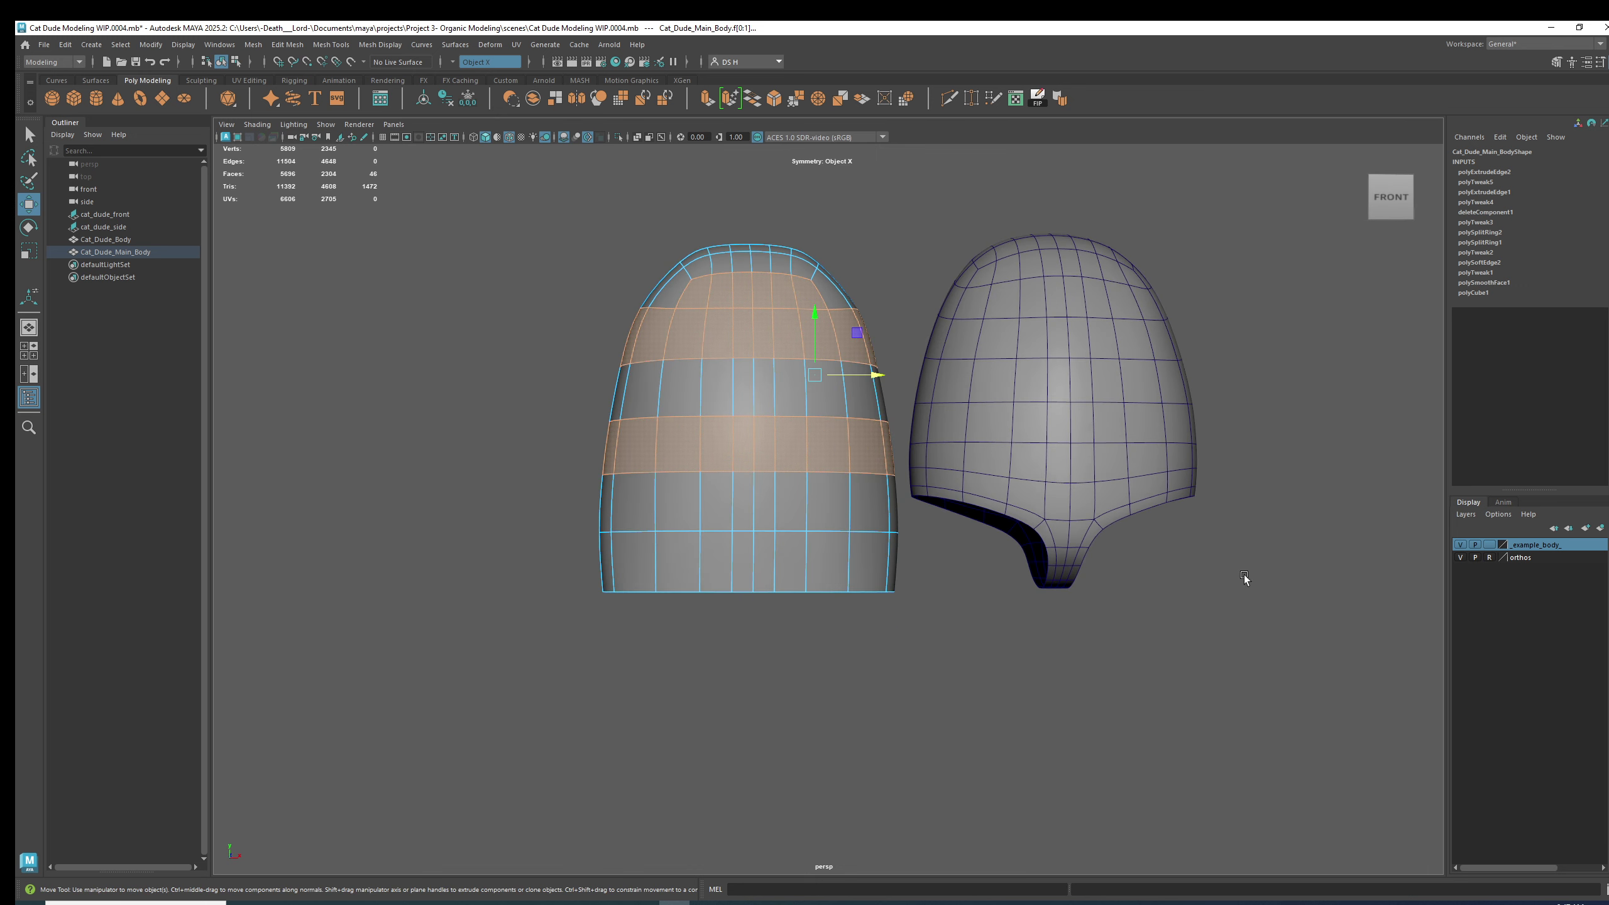
{"action": "left_click", "coordinate": [1244, 575]}
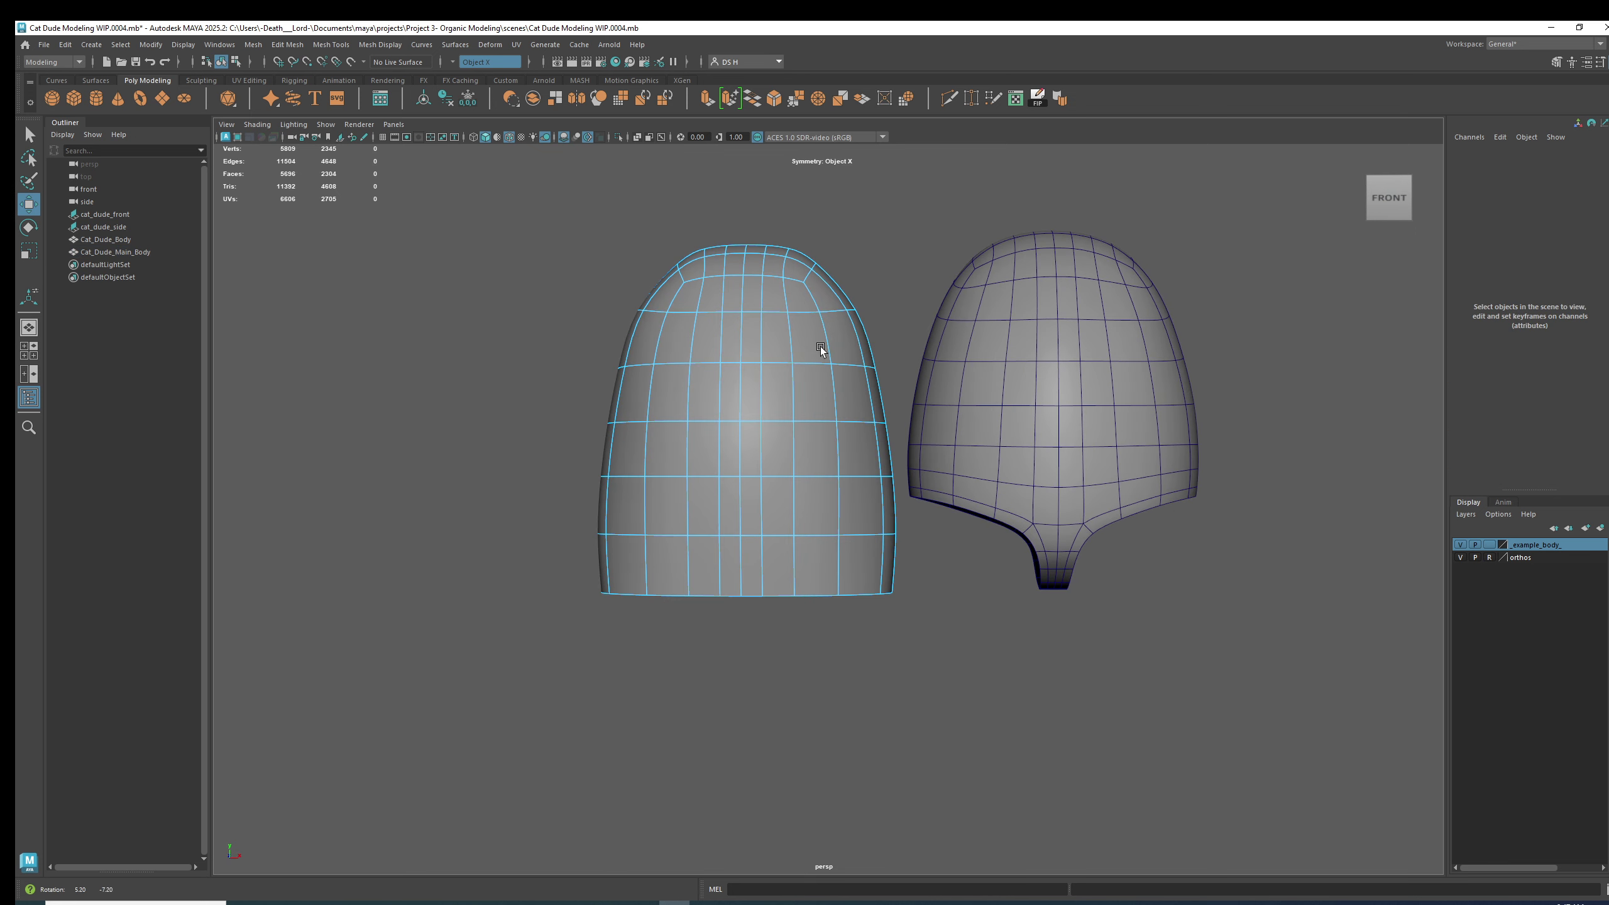
Compare the silhouettes of the main body and the example body with the wireframe overlay hidden.
{"action": "left_click", "coordinate": [966, 499]}
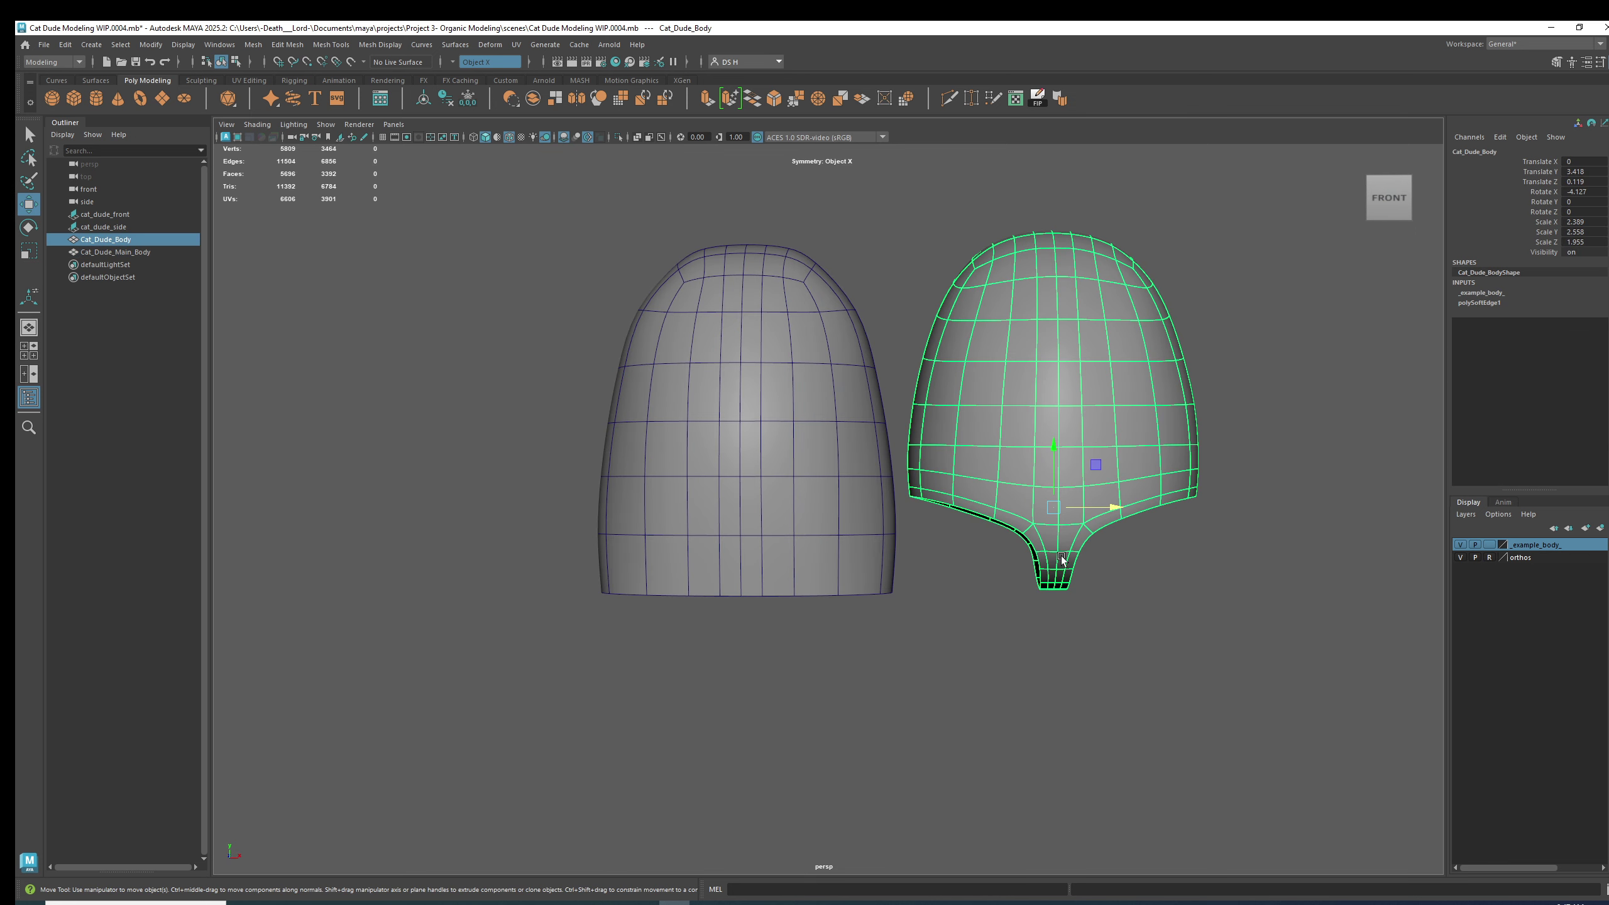
{"action": "left_click", "coordinate": [877, 265]}
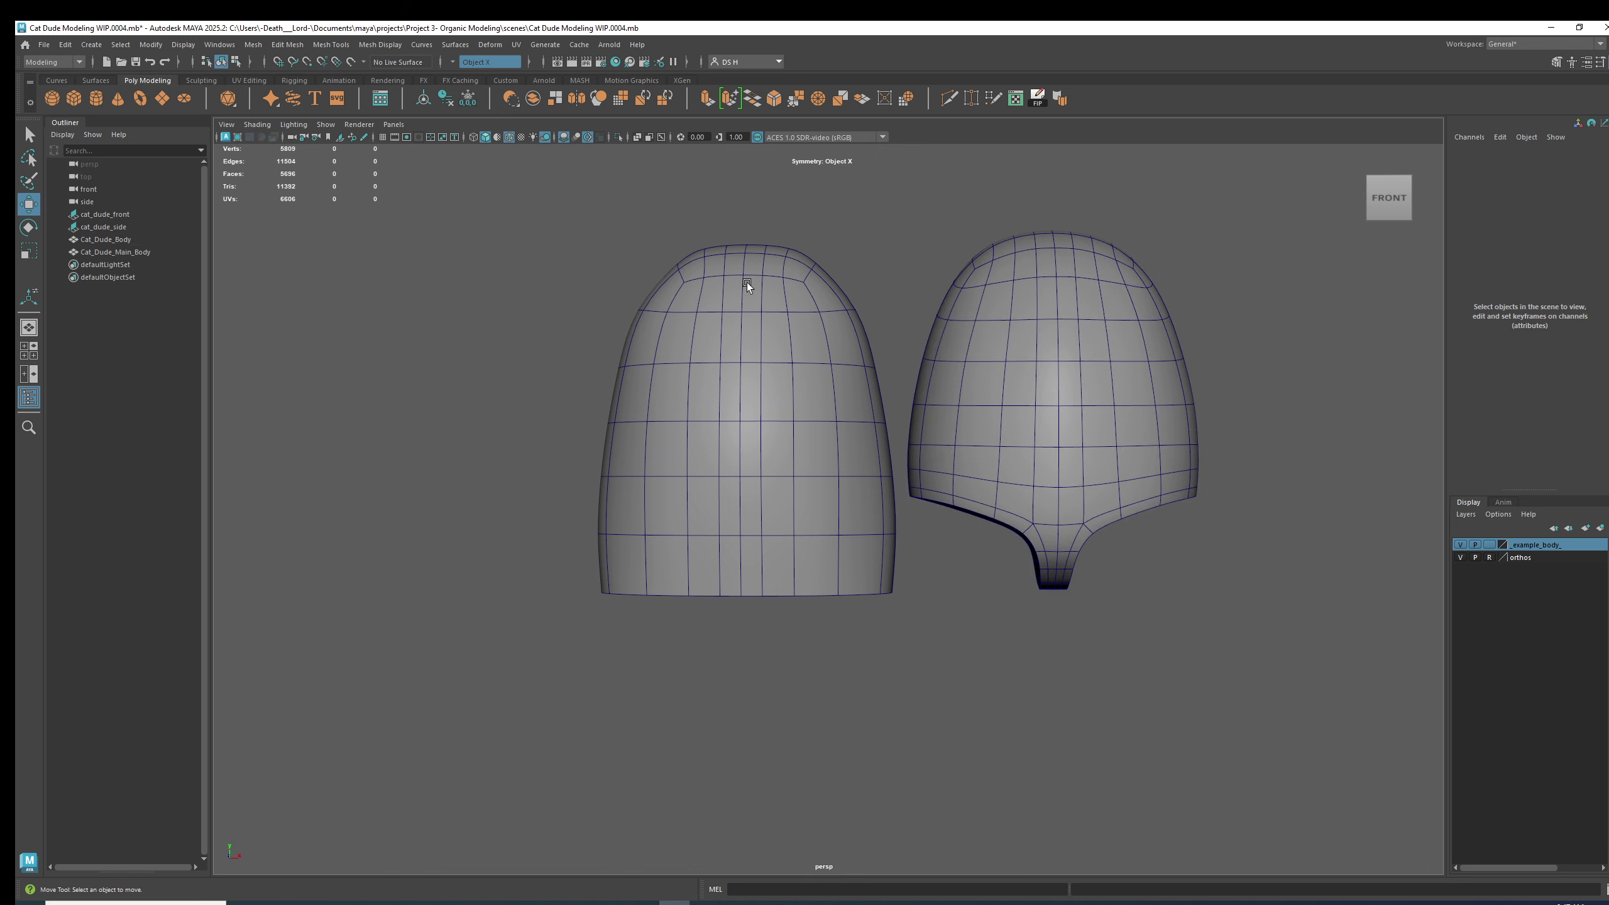
{"action": "middle_click_drag", "start_coordinate": [786, 272], "coordinate": [819, 332], "text": "alt"}
{"action": "scroll", "coordinate": [819, 332], "scroll_direction": "up", "scroll_amount": 2}
{"action": "key", "text": "alt+5"}
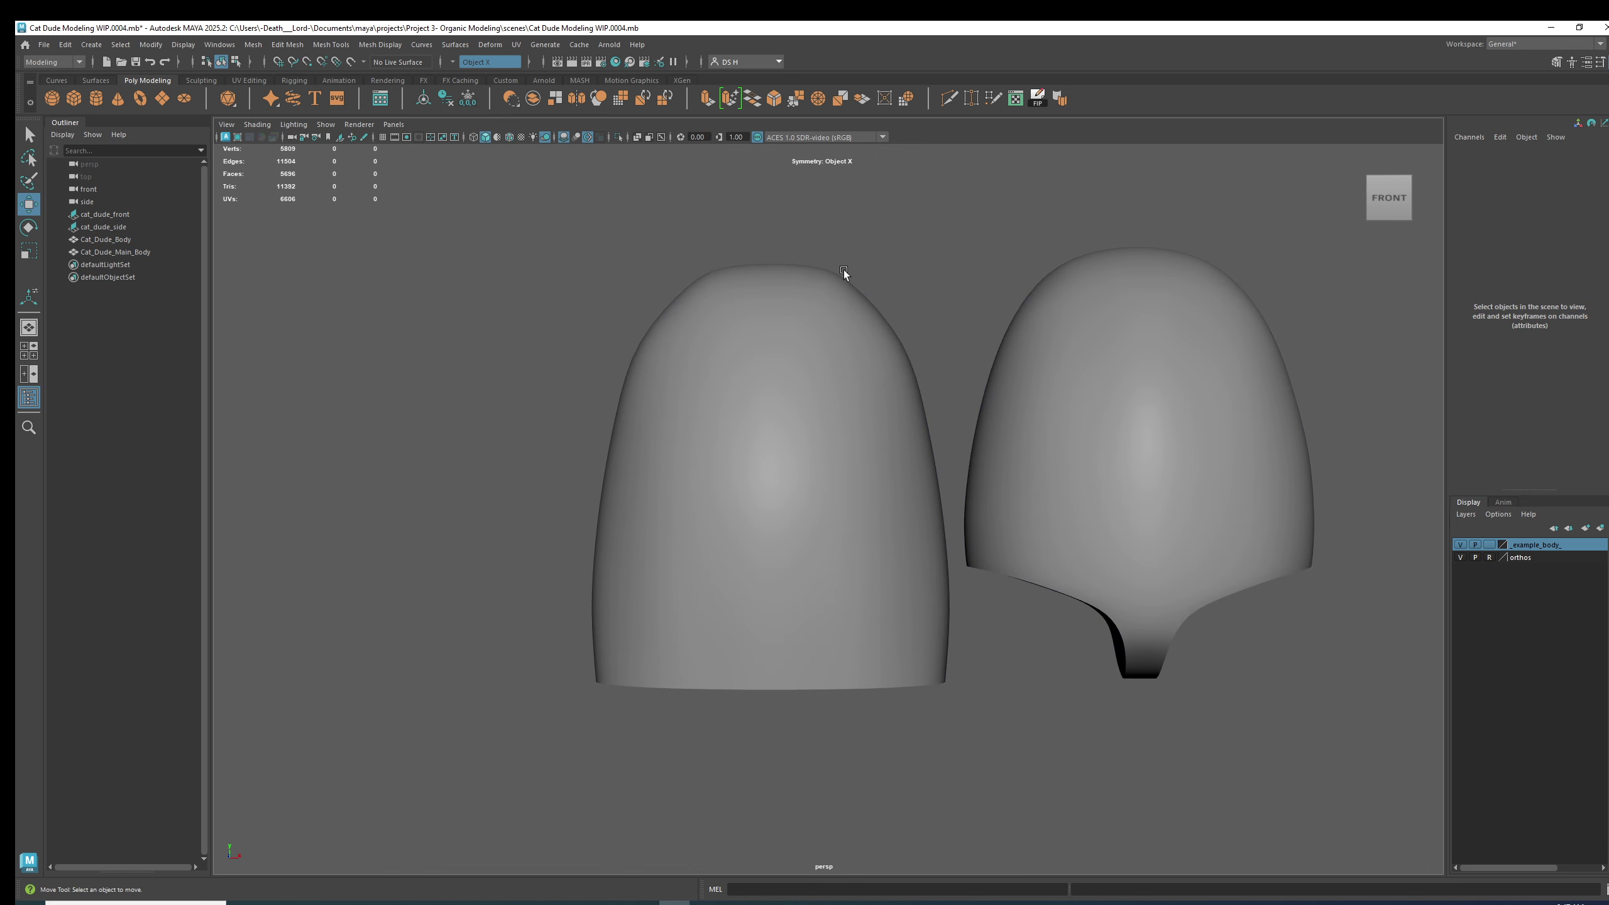
{"action": "left_click", "coordinate": [802, 292]}
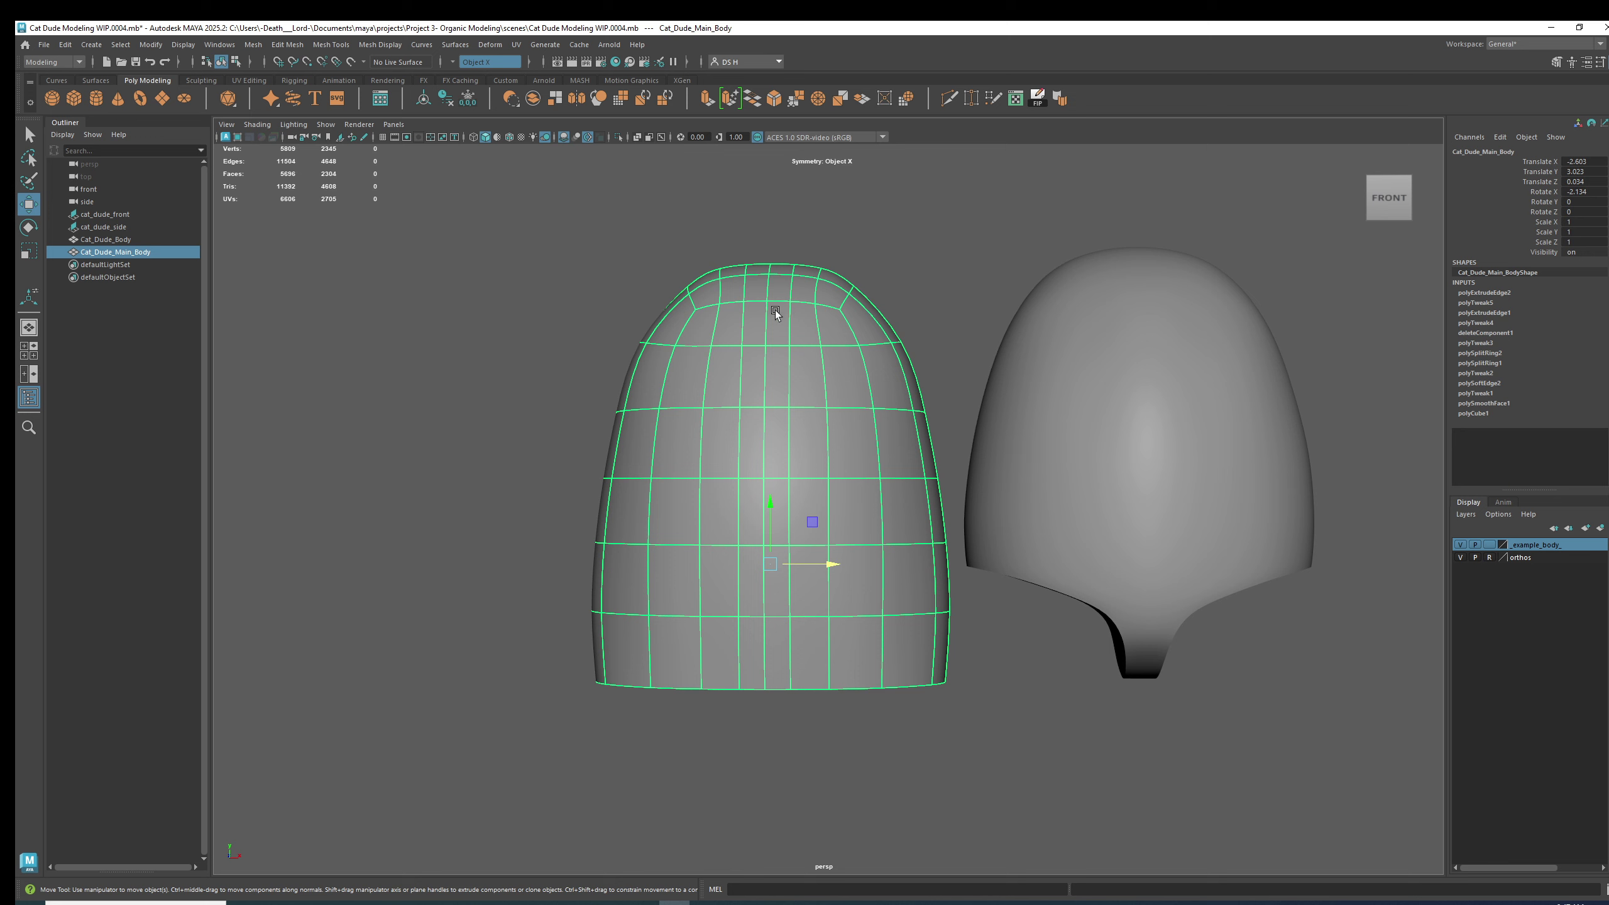
{"action": "left_click", "coordinate": [1015, 325]}
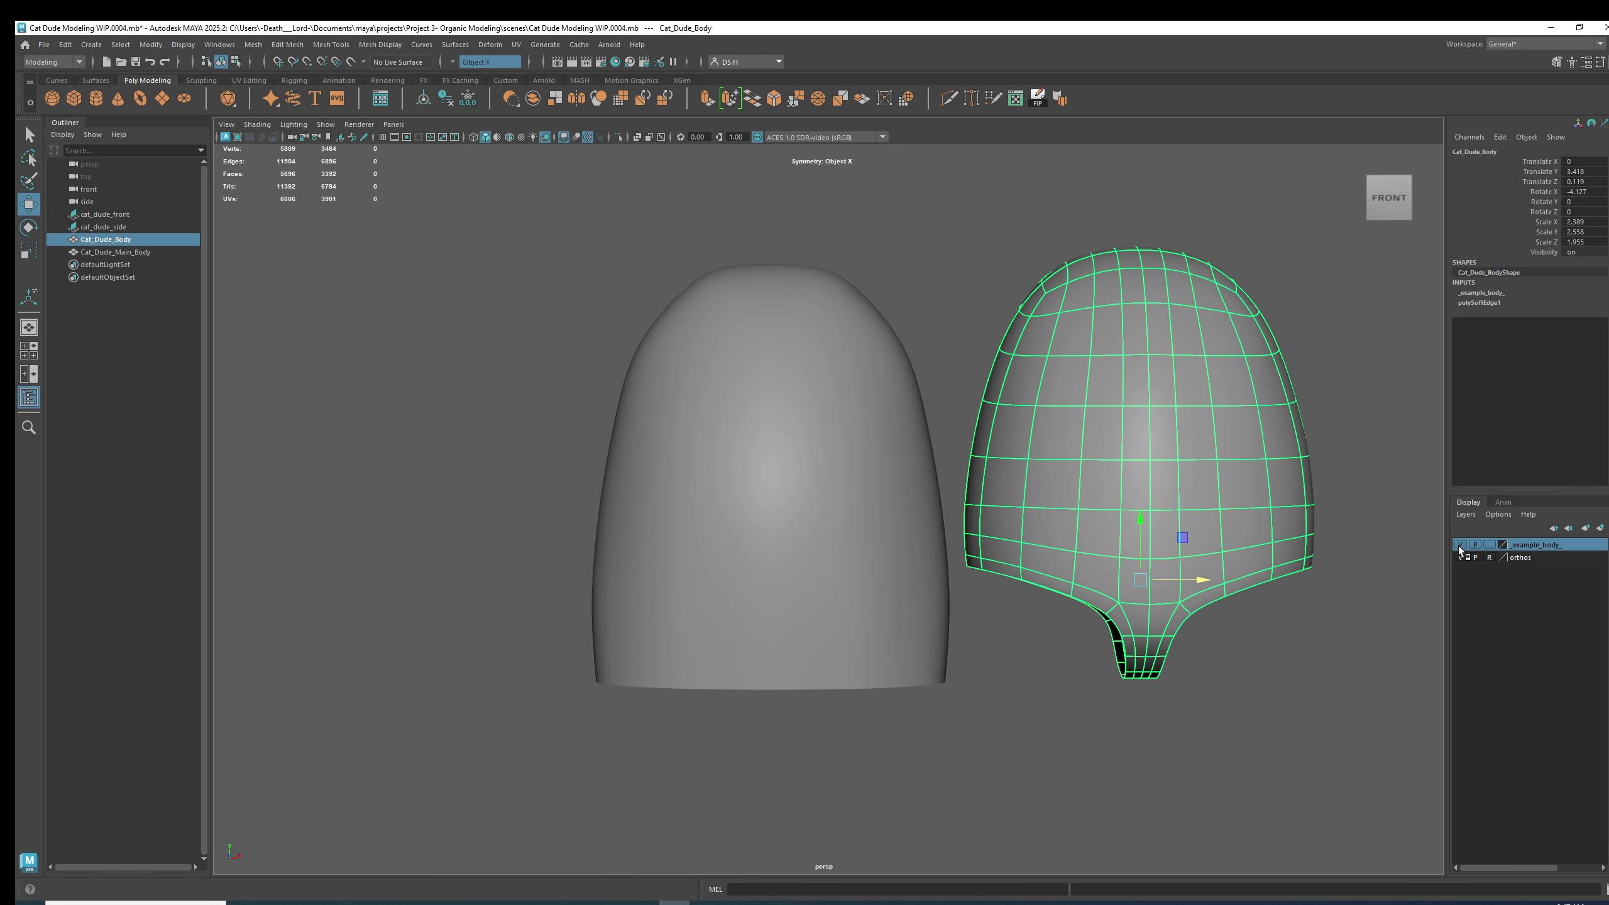
Enlarge the front view, set the _example_body_ display layer to Reference, and hide it.
{"action": "key", "text": "space"}
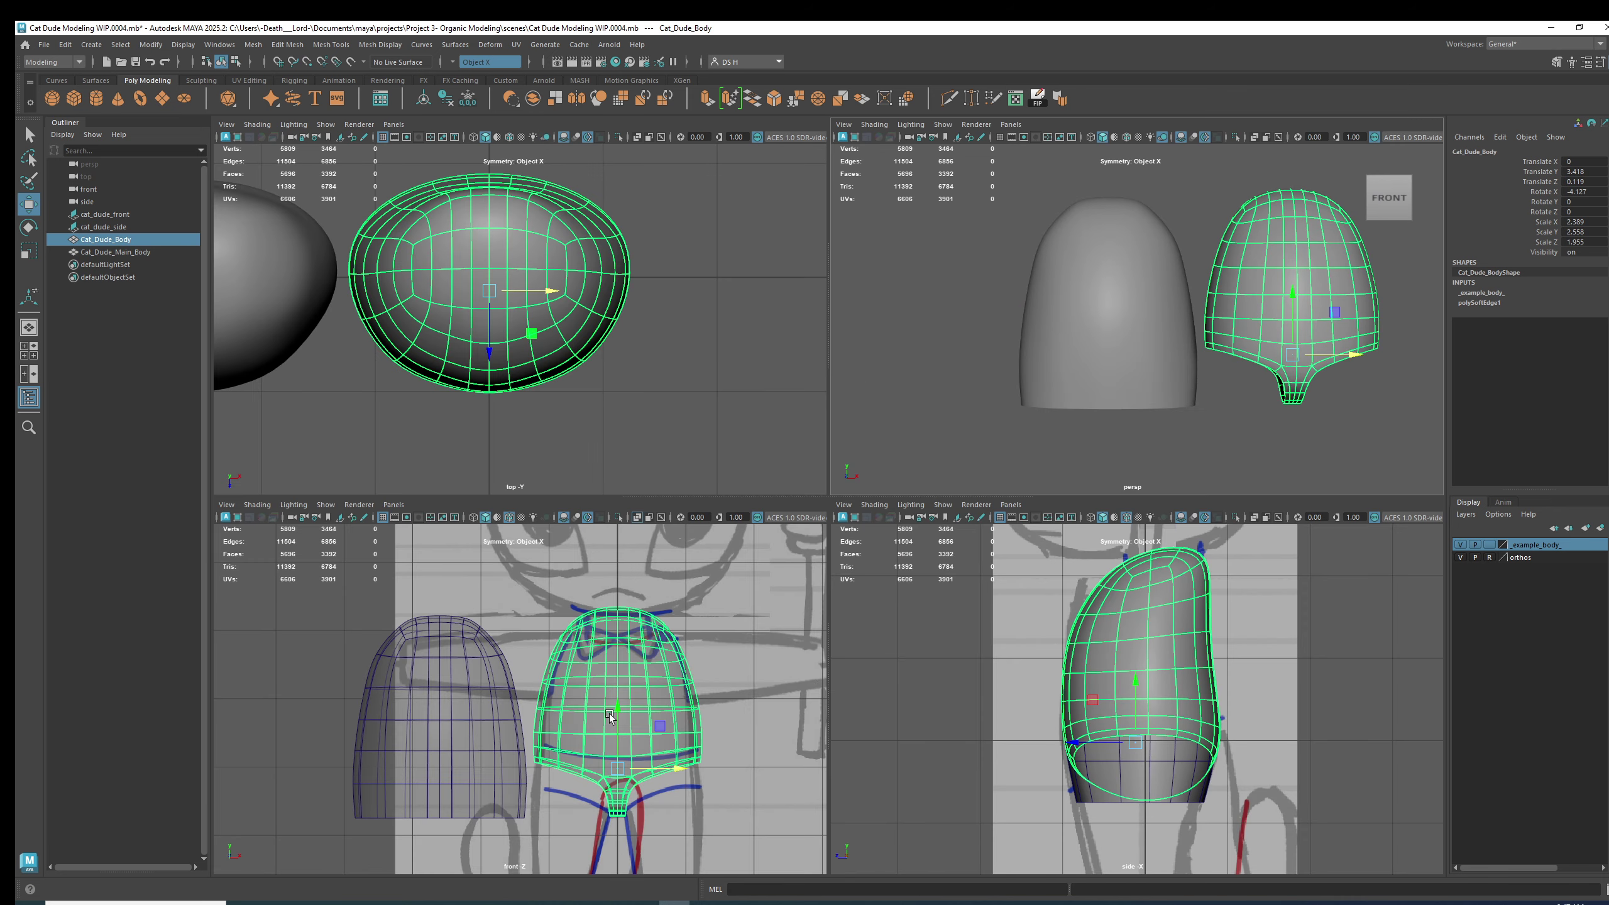
{"action": "key", "text": "space"}
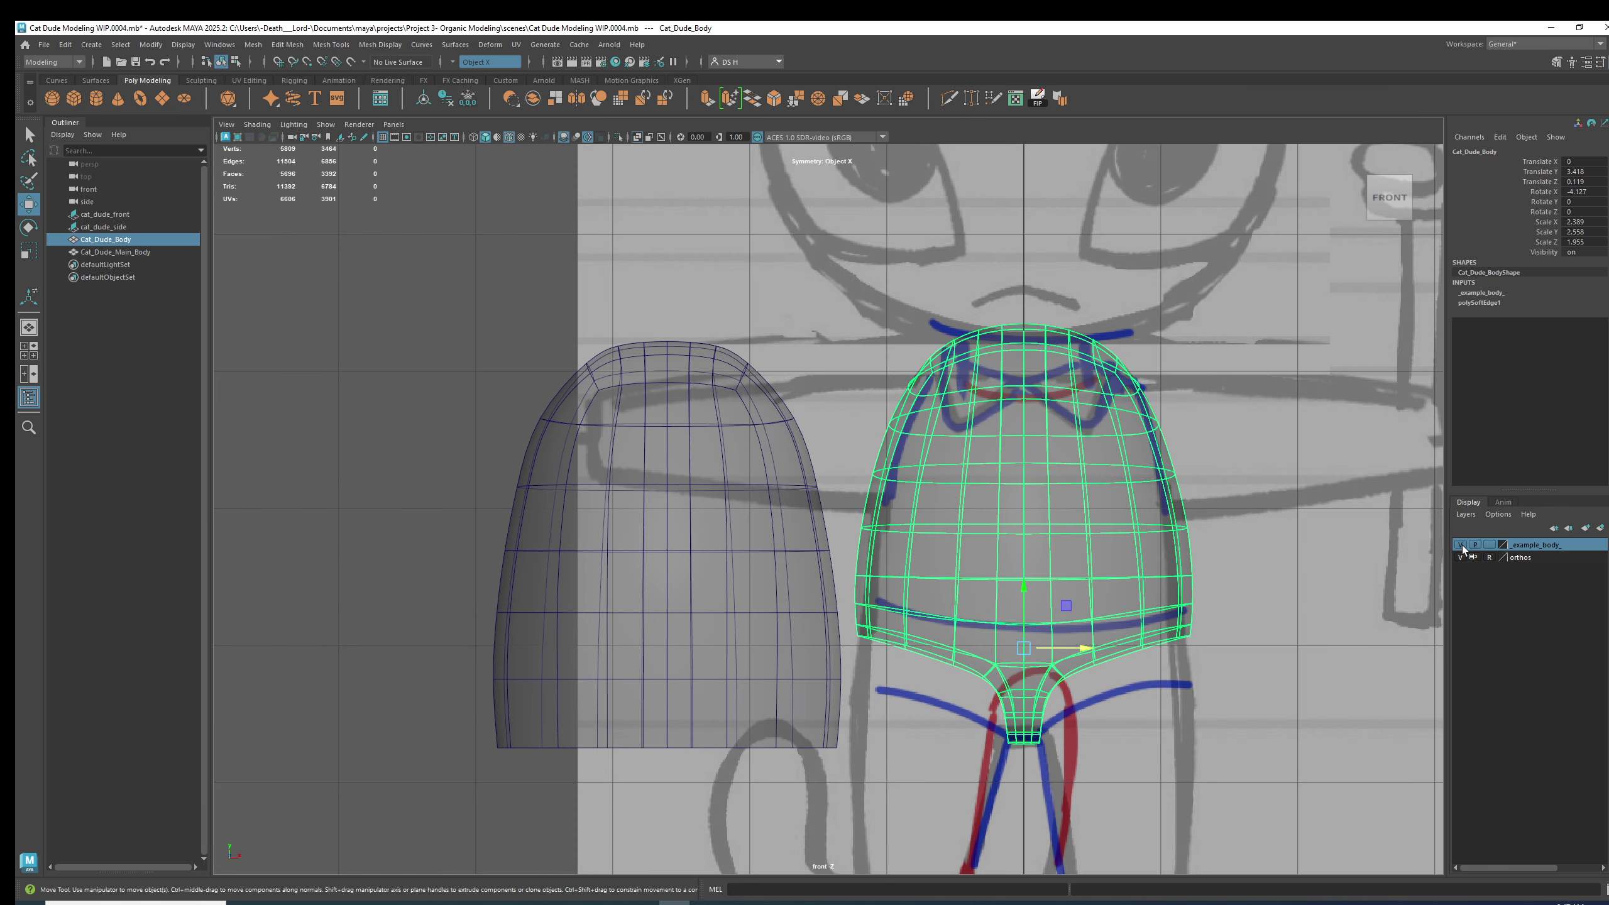
{"action": "left_click", "coordinate": [1489, 545]}
{"action": "left_click", "coordinate": [1489, 545]}
{"action": "left_click", "coordinate": [1460, 545]}
Center Cat_Dude_Main_Body over the front reference drawing by setting its Translate X to 0.
{"action": "left_click", "coordinate": [747, 469]}
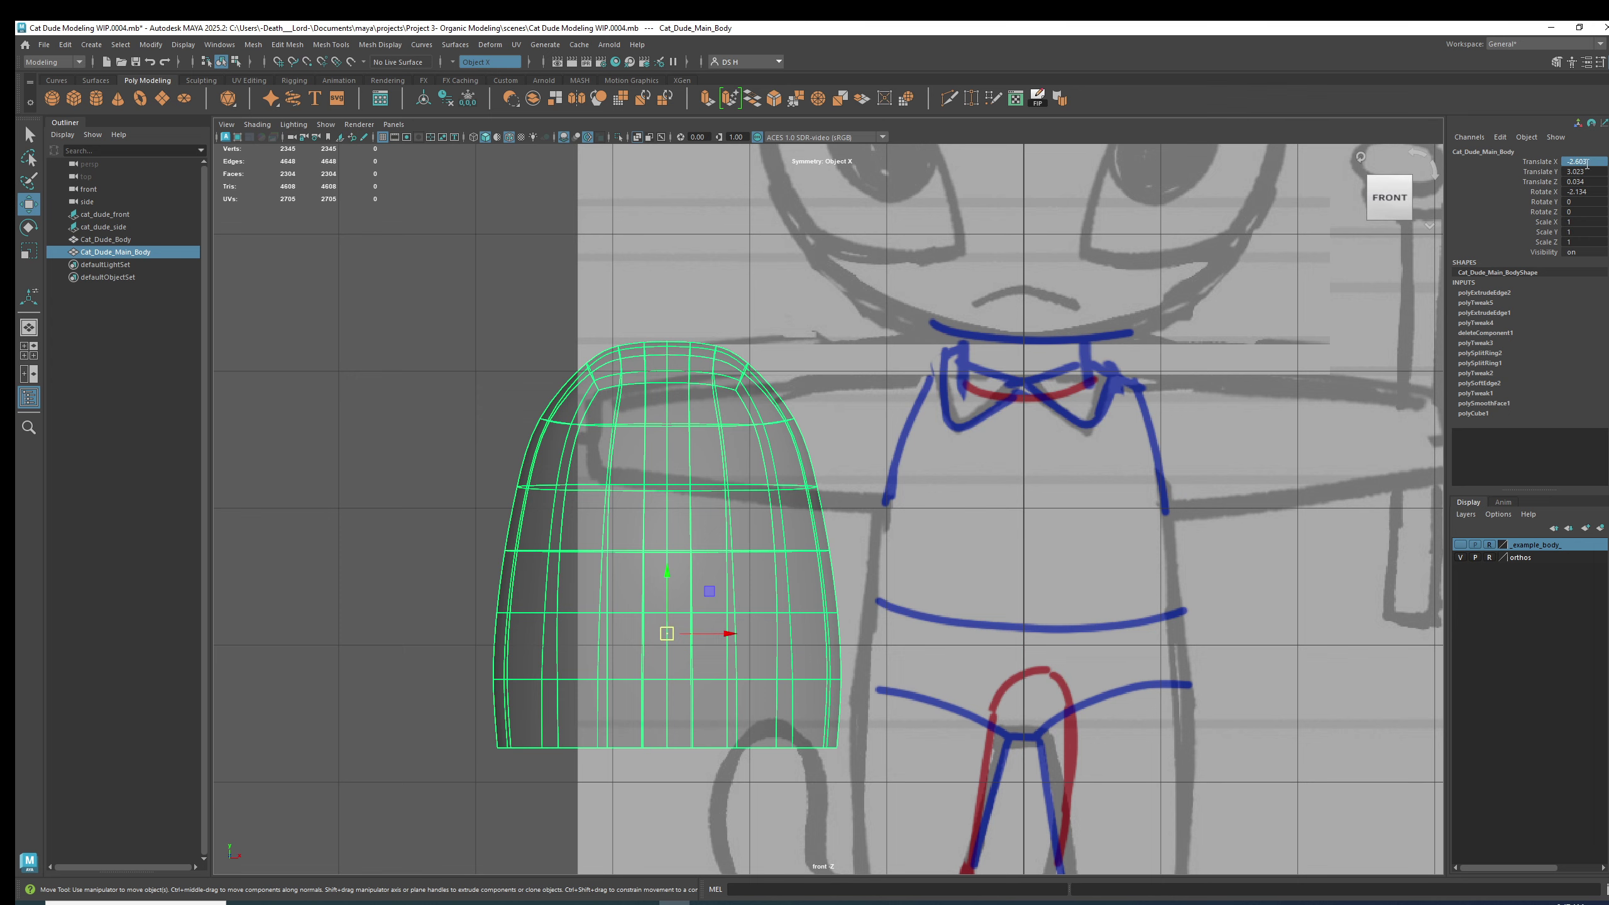
{"action": "type", "text": "0"}
{"action": "key", "text": "Return"}
Compare the smoothed body's top and shoulder vertices with the neck and shoulder lines of the front reference.
{"action": "scroll", "coordinate": [1217, 435], "scroll_direction": "up", "scroll_amount": 2}
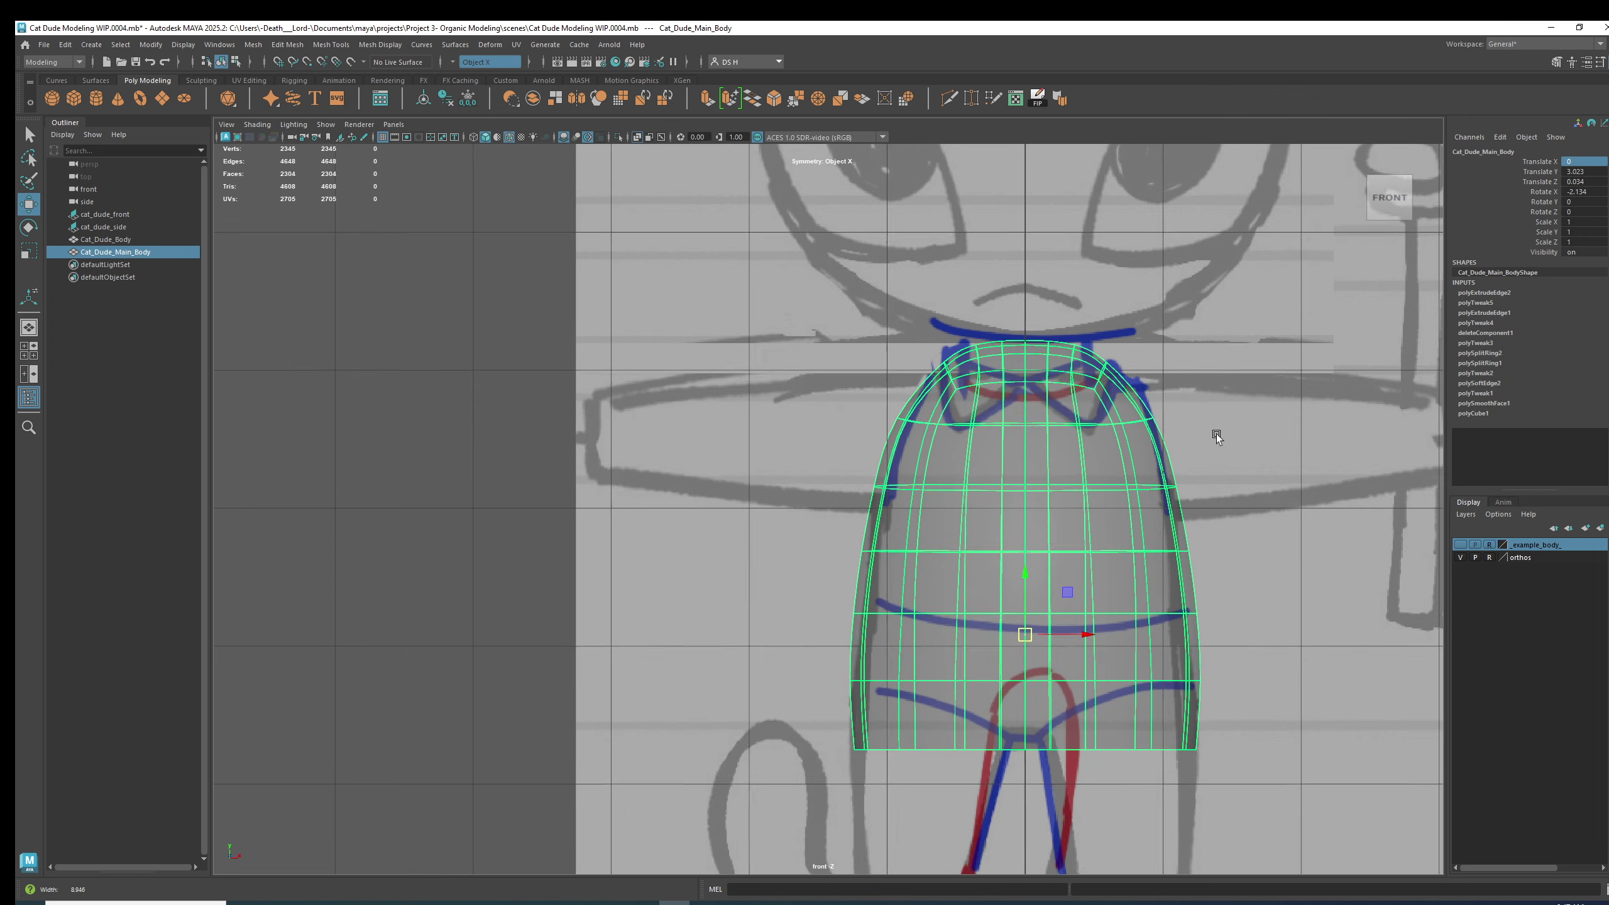
{"action": "middle_click_drag", "start_coordinate": [1189, 433], "coordinate": [944, 410], "text": "alt"}
{"action": "key", "text": "3"}
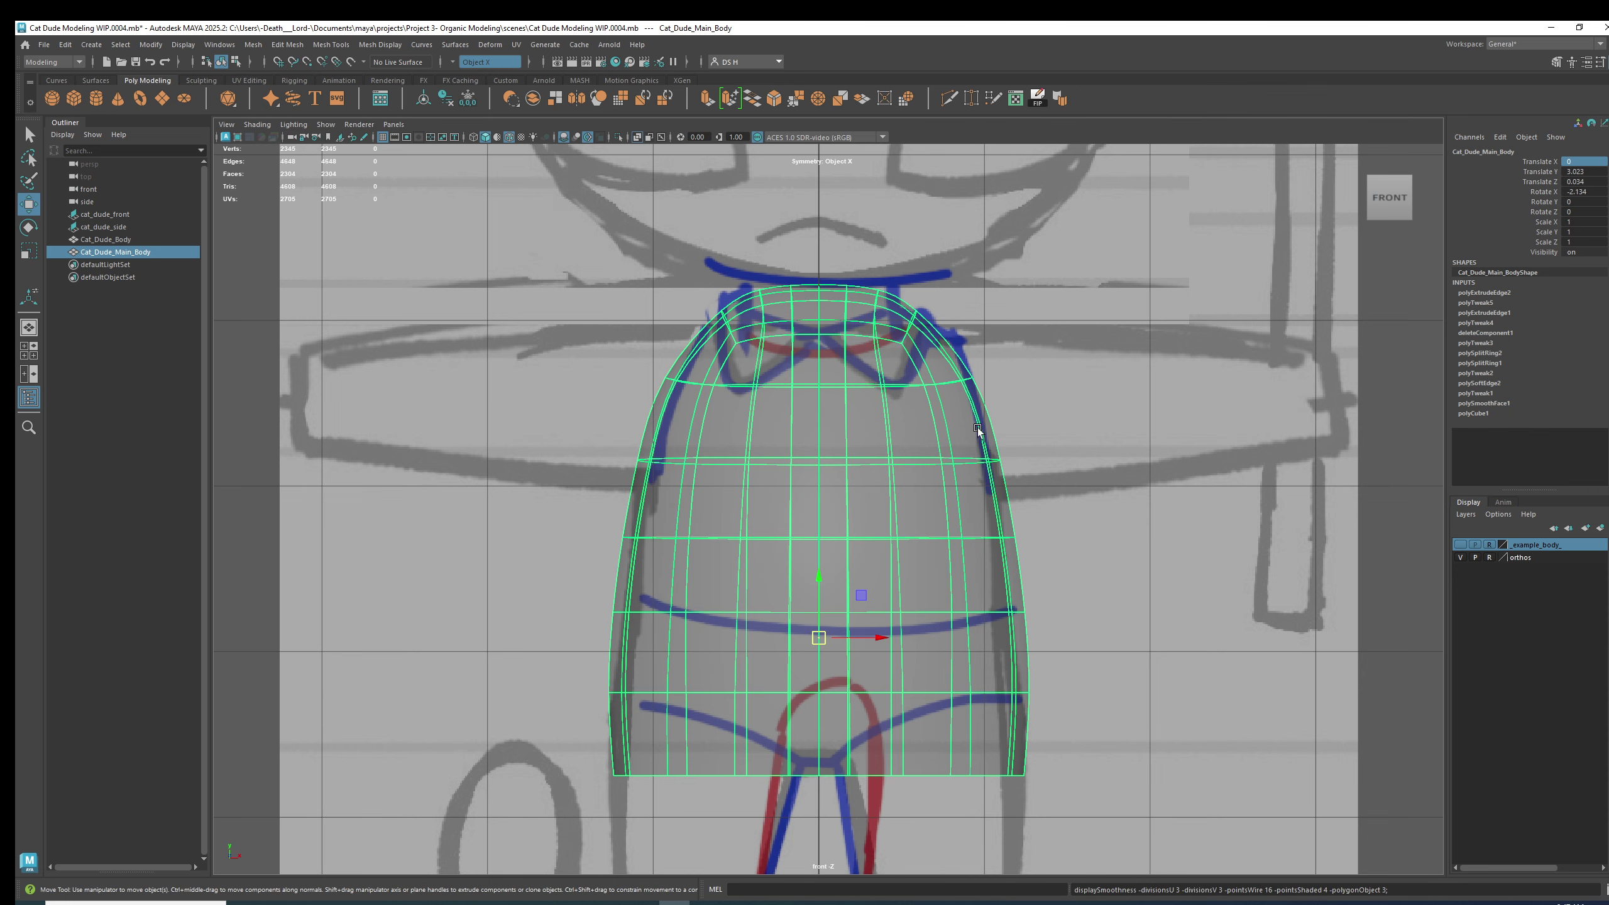
{"action": "scroll", "coordinate": [916, 458], "scroll_direction": "up", "scroll_amount": 2}
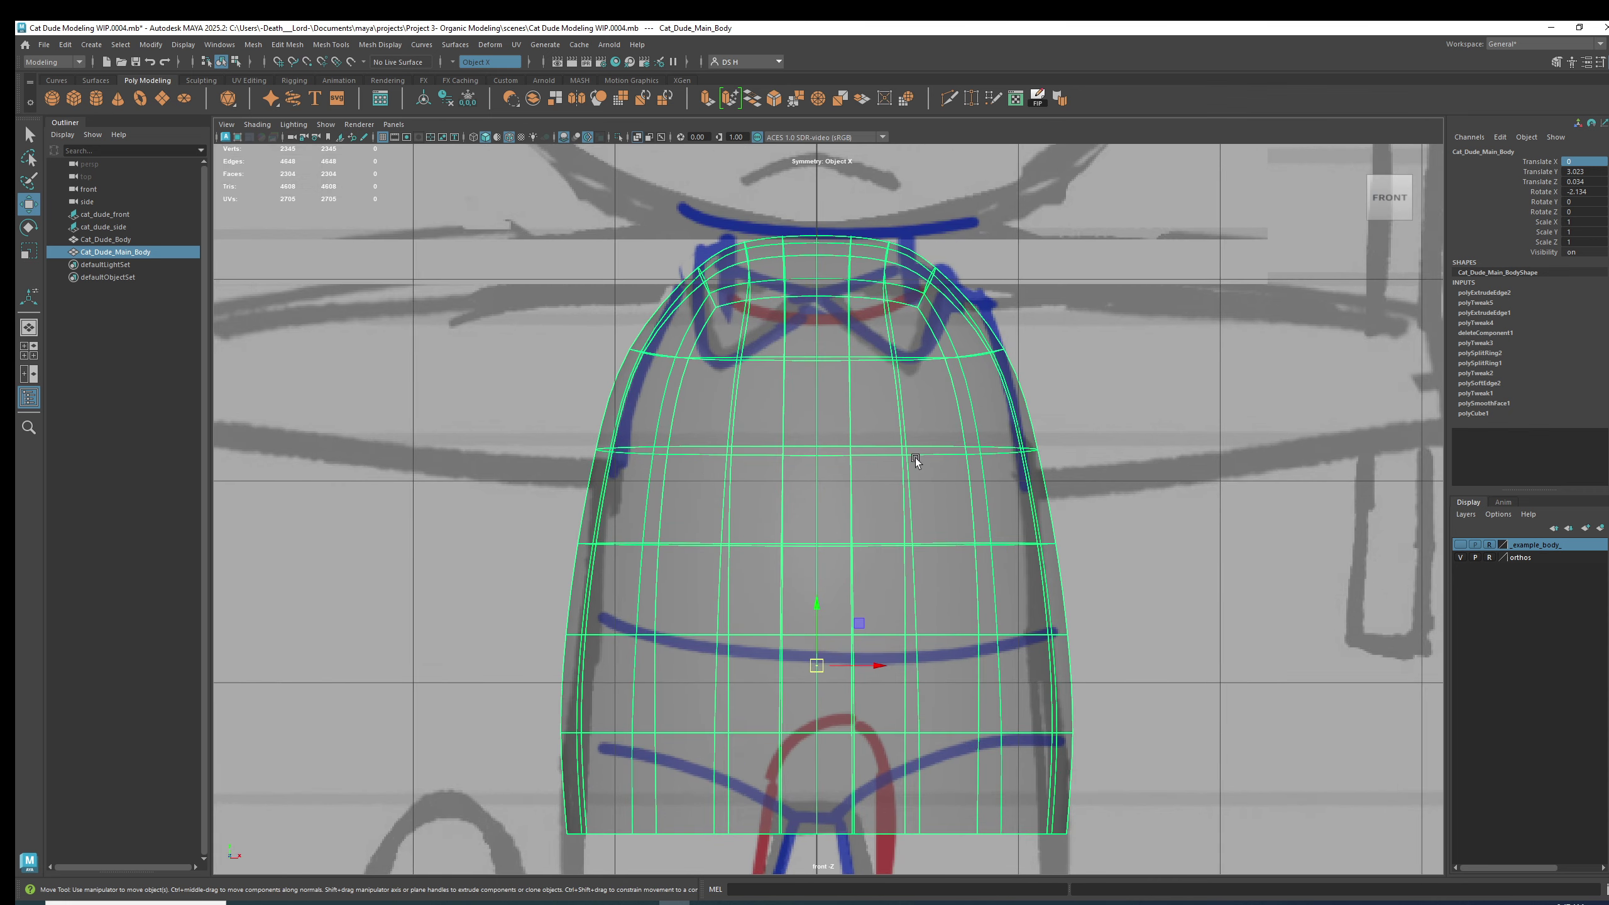
{"action": "right_click_drag", "start_coordinate": [951, 304], "coordinate": [849, 282]}
{"action": "middle_click_drag", "start_coordinate": [839, 252], "coordinate": [747, 467], "text": "alt"}
{"action": "right_click_drag", "start_coordinate": [747, 467], "coordinate": [868, 506], "text": "alt"}
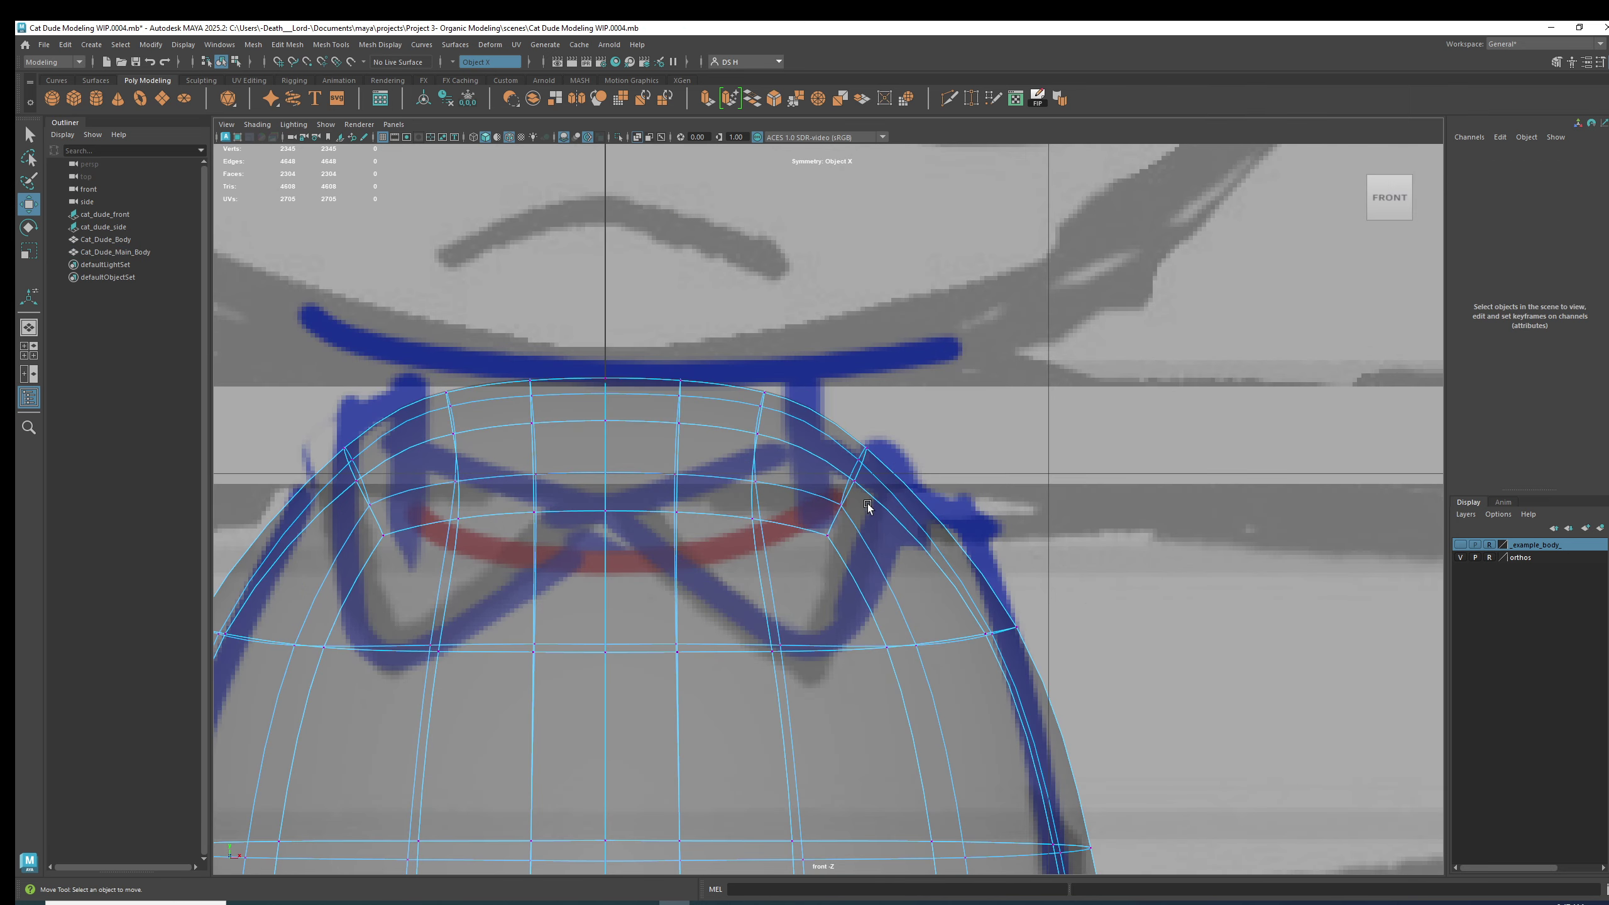
{"action": "middle_click_drag", "start_coordinate": [856, 492], "coordinate": [1066, 379], "text": "alt"}
In the perspective view, turn off the body's smooth mesh preview and show its wireframe over the shading.
{"action": "key", "text": "space"}
{"action": "key", "text": "space"}
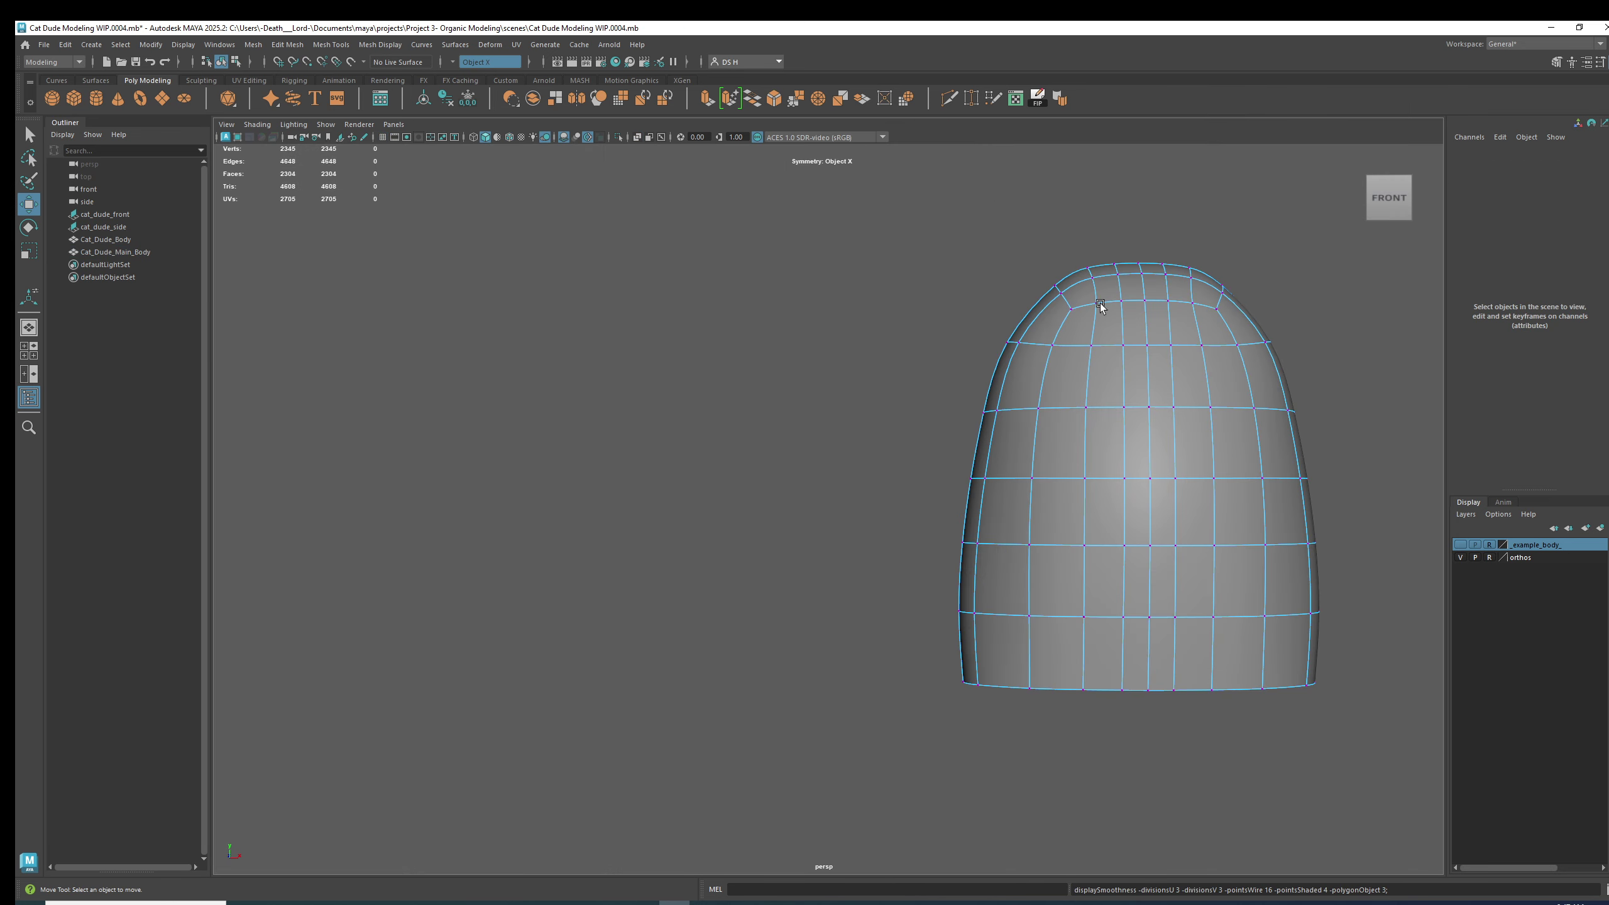
{"action": "left_click_drag", "start_coordinate": [1042, 349], "coordinate": [936, 365], "text": "alt"}
{"action": "right_click_drag", "start_coordinate": [936, 365], "coordinate": [1116, 259]}
{"action": "left_click", "coordinate": [1116, 259]}
{"action": "left_click", "coordinate": [1014, 367]}
{"action": "key", "text": "1"}
{"action": "left_click", "coordinate": [1227, 317]}
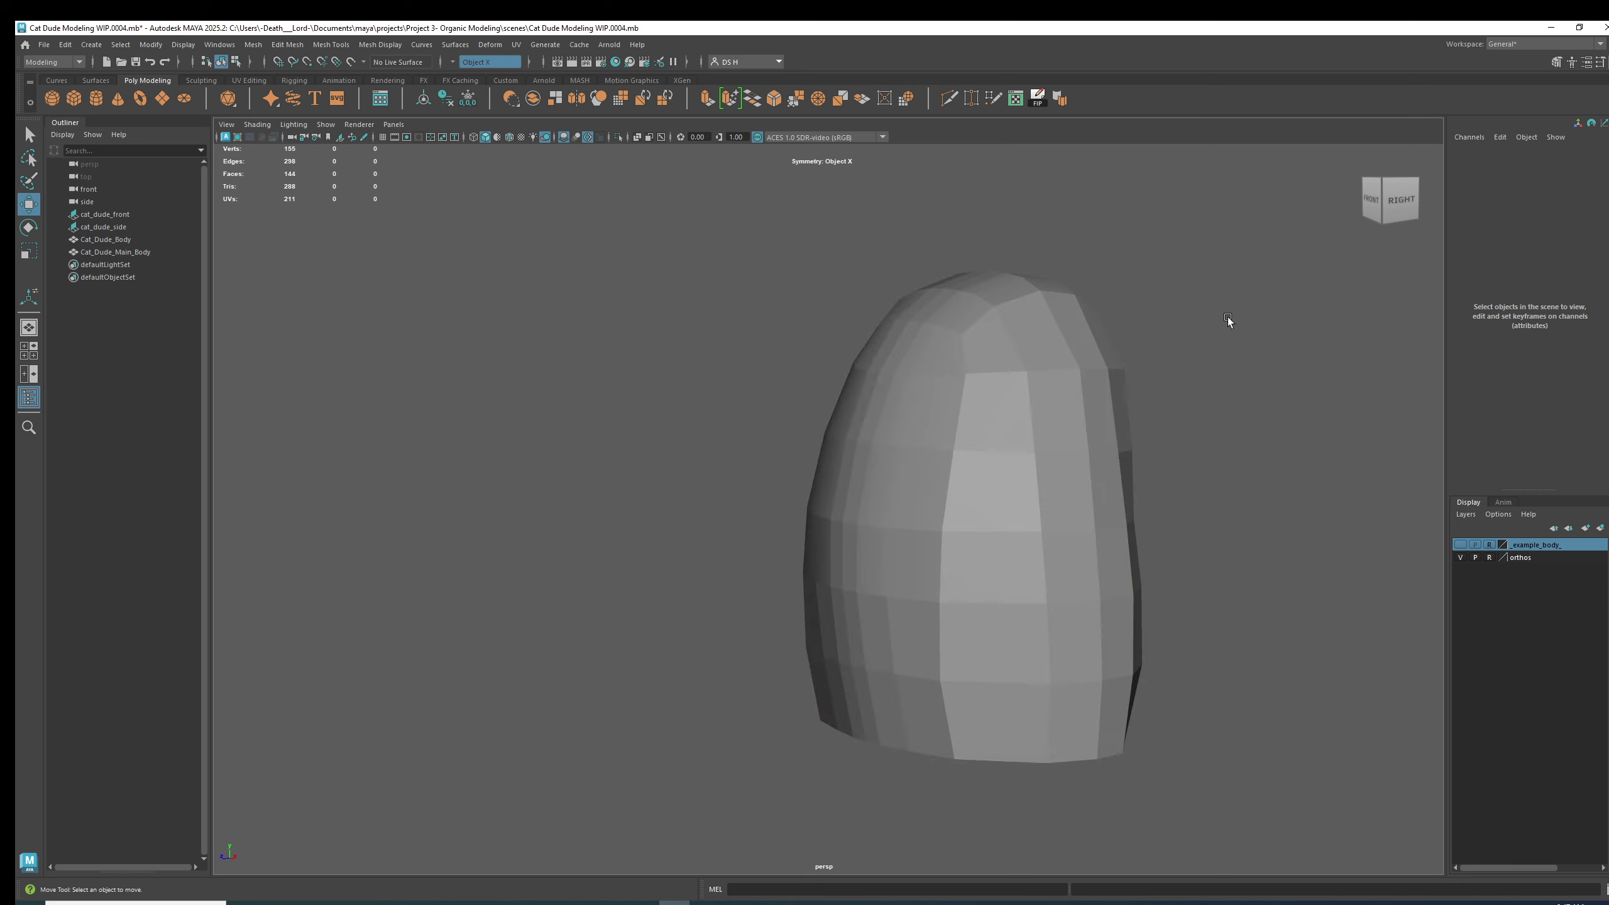
{"action": "left_click_drag", "start_coordinate": [1226, 316], "coordinate": [901, 353], "text": "alt"}
{"action": "middle_click_drag", "start_coordinate": [902, 353], "coordinate": [985, 320], "text": "alt"}
{"action": "key", "text": "alt+5"}
{"action": "mouse_move", "coordinate": [984, 328]}
{"action": "left_mouse_down", "text": "alt"}
{"action": "mouse_move", "coordinate": [1106, 375]}
{"action": "mouse_move", "coordinate": [1049, 321]}
{"action": "mouse_move", "coordinate": [943, 405]}
{"action": "mouse_move", "coordinate": [880, 367]}
{"action": "mouse_move", "coordinate": [897, 375]}
{"action": "mouse_move", "coordinate": [772, 426]}
{"action": "mouse_move", "coordinate": [743, 393]}
{"action": "mouse_move", "coordinate": [744, 372]}
{"action": "mouse_move", "coordinate": [809, 380]}
{"action": "left_mouse_up", "text": "alt"}
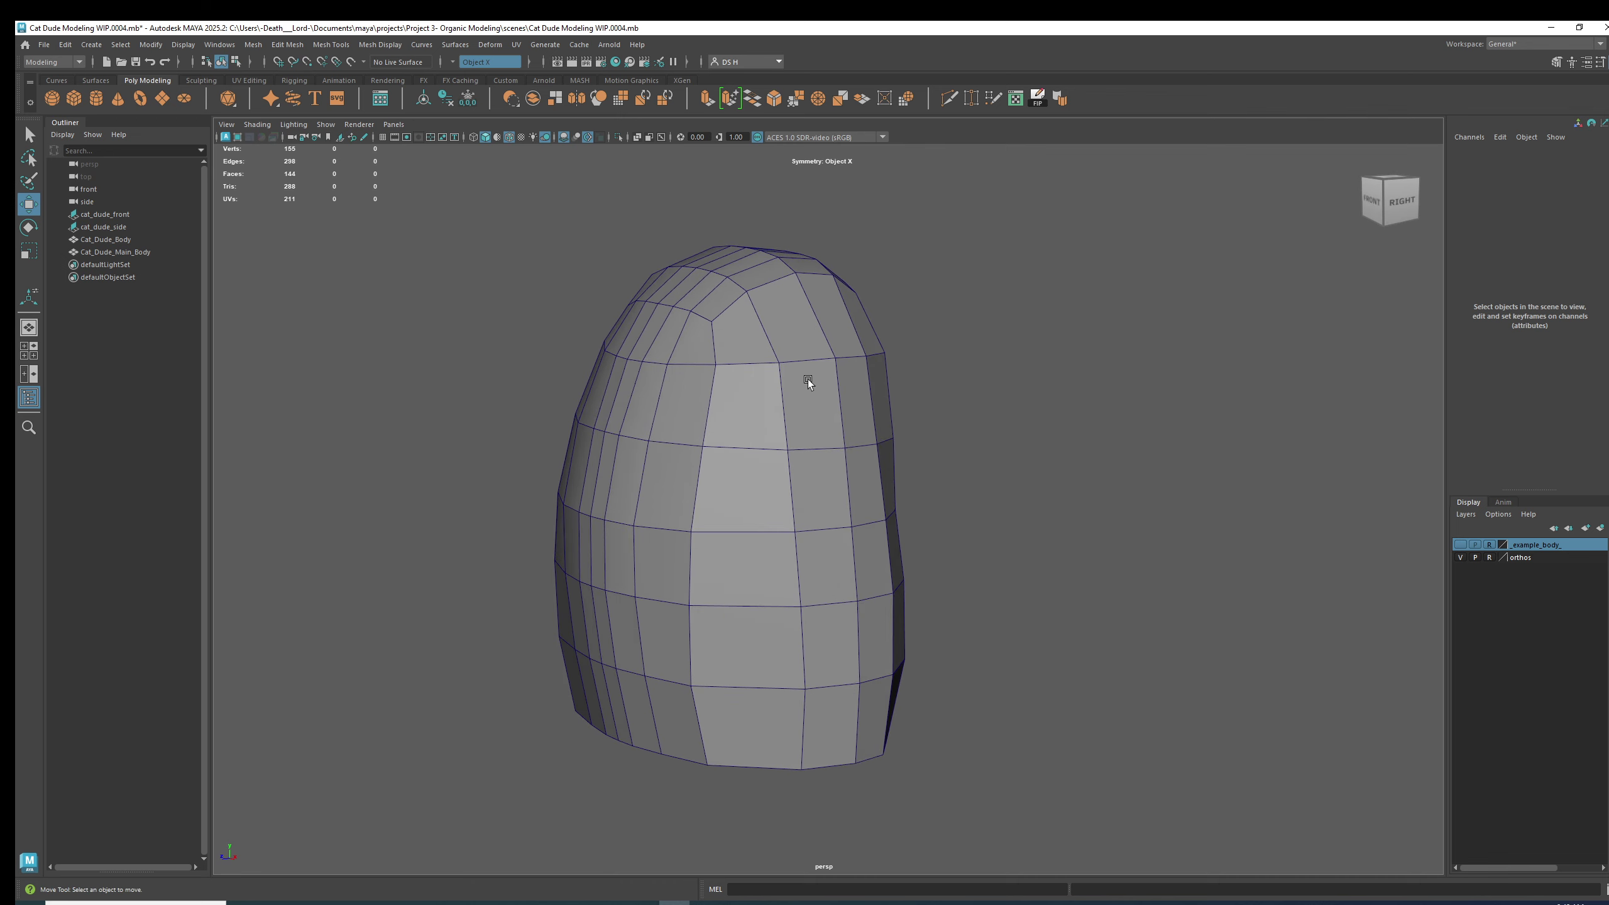
Select the horizontal edge loop around the body just below its rounded top and inspect it up close.
{"action": "left_click", "coordinate": [818, 360]}
{"action": "double_click", "coordinate": [817, 360]}
{"action": "left_click_drag", "start_coordinate": [817, 360], "coordinate": [691, 326], "text": "alt"}
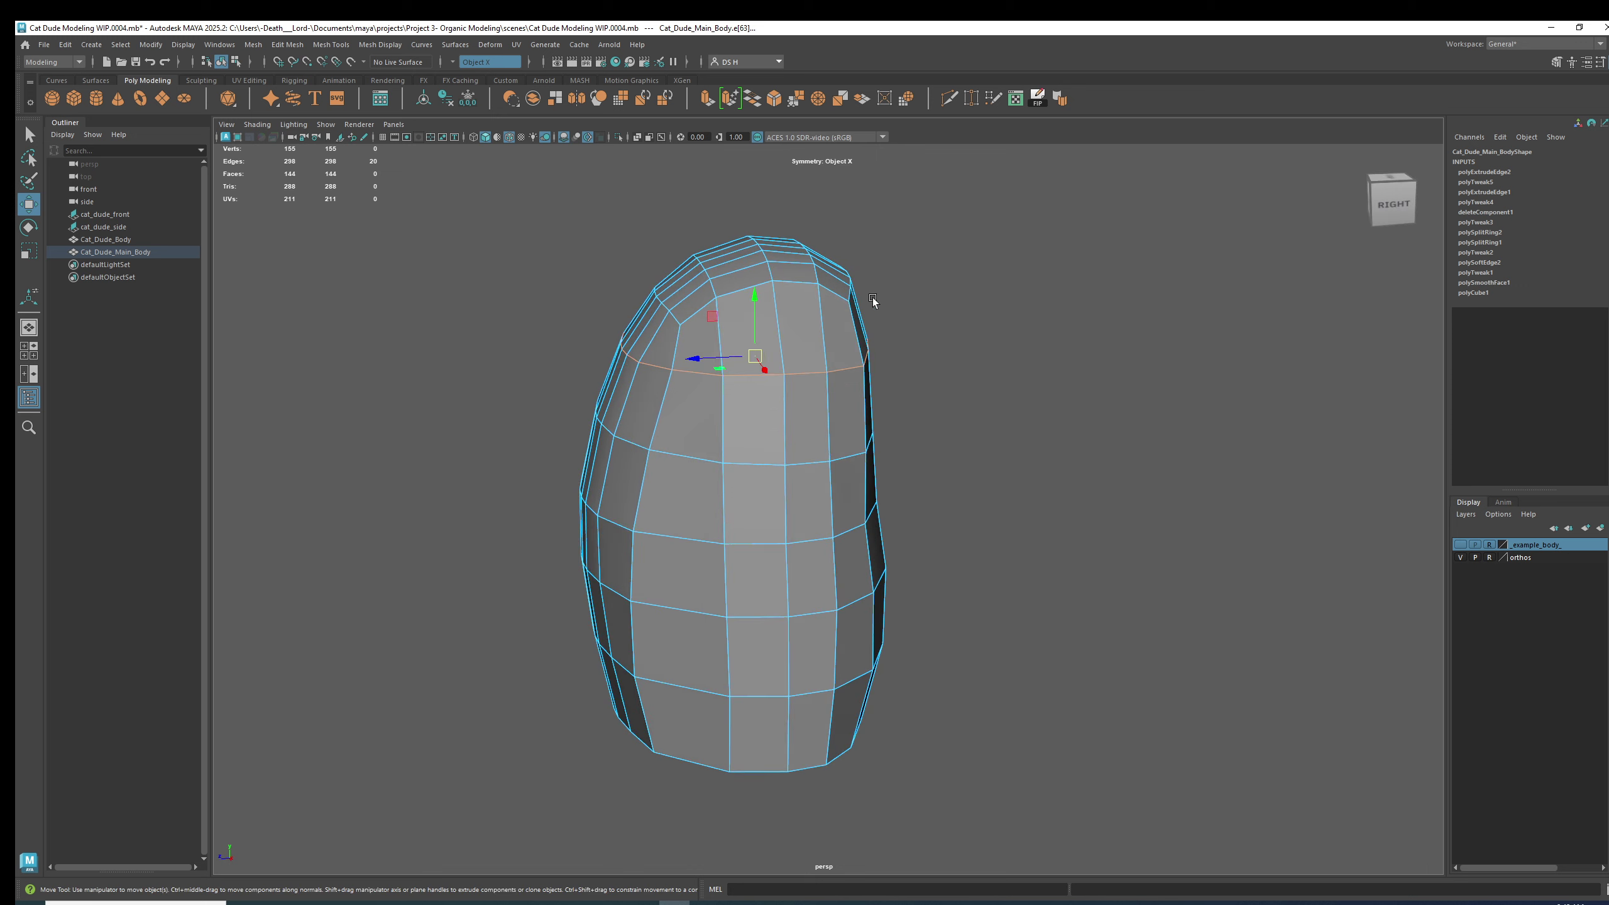
{"action": "left_click_drag", "start_coordinate": [797, 305], "coordinate": [927, 404], "text": "alt"}
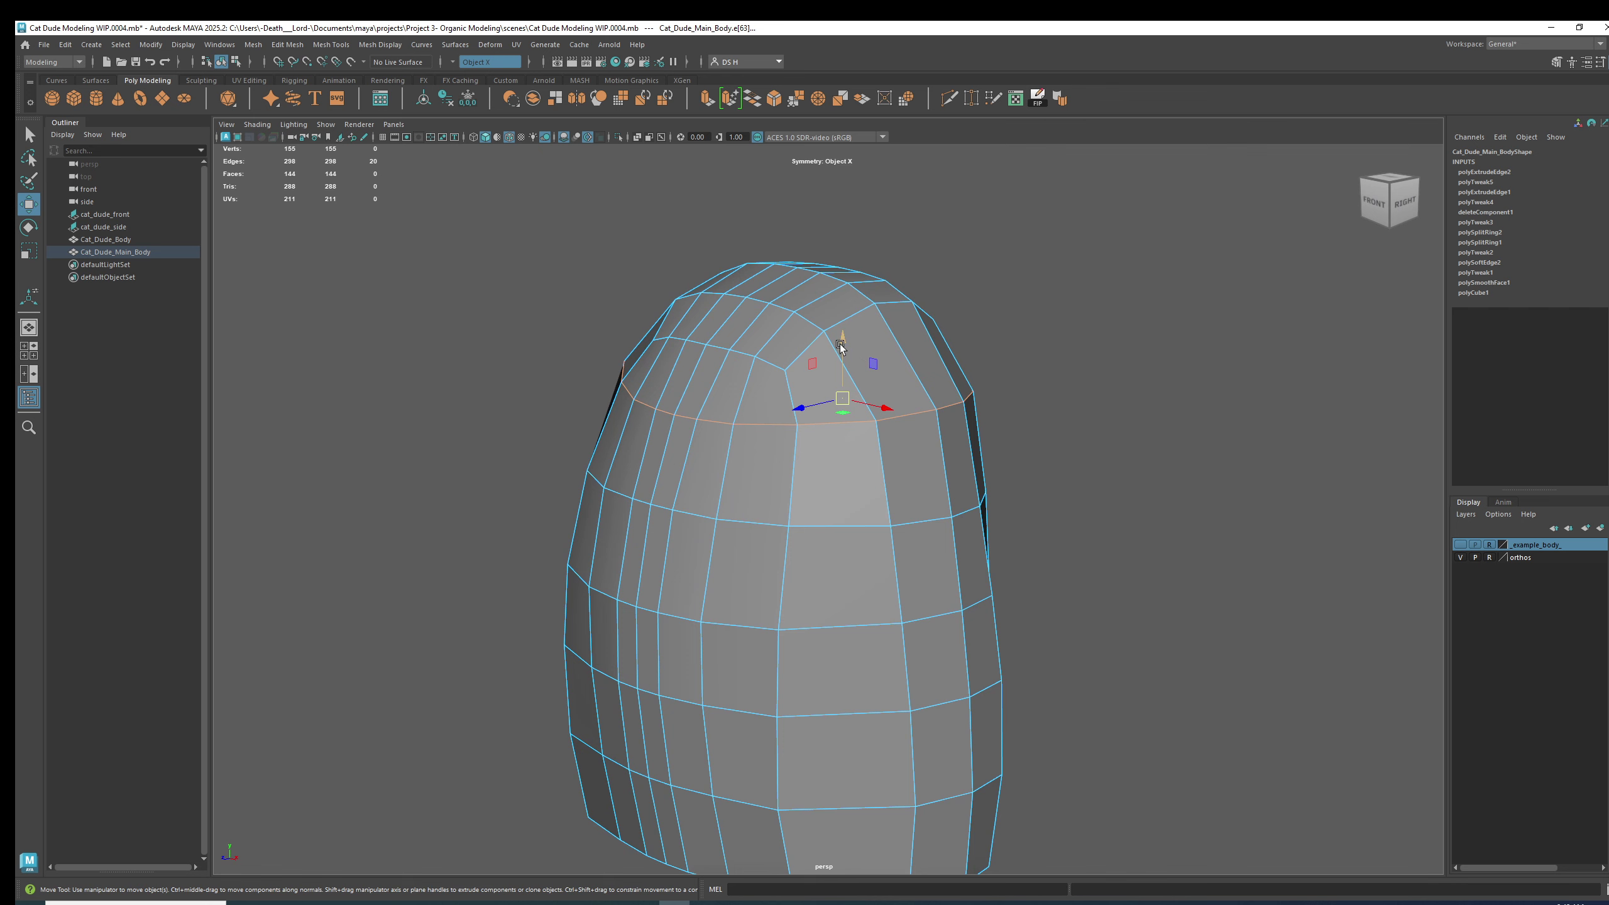
{"action": "right_click_drag", "start_coordinate": [832, 342], "coordinate": [969, 431], "text": "alt"}
Return to object mode, select the whole body mesh, and inspect the edge flow at its upper corner.
{"action": "right_click_drag", "start_coordinate": [963, 356], "coordinate": [1033, 267]}
{"action": "left_click", "coordinate": [1033, 267]}
{"action": "left_click", "coordinate": [945, 354]}
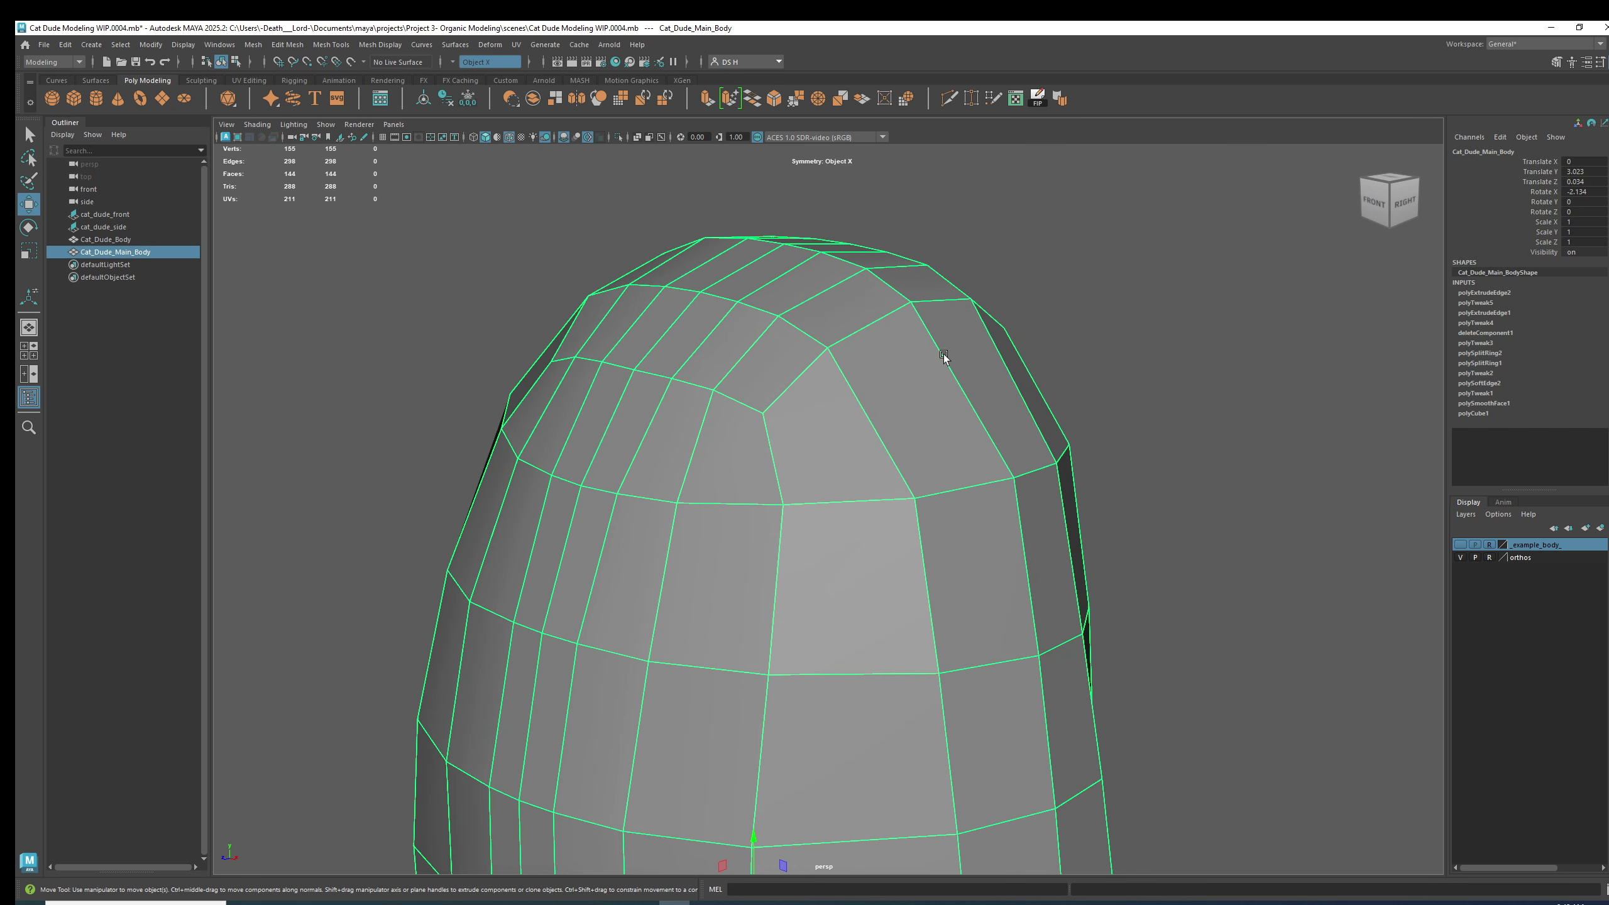
{"action": "right_click_drag", "start_coordinate": [900, 346], "coordinate": [993, 343], "text": "alt"}
{"action": "right_click", "coordinate": [877, 315]}
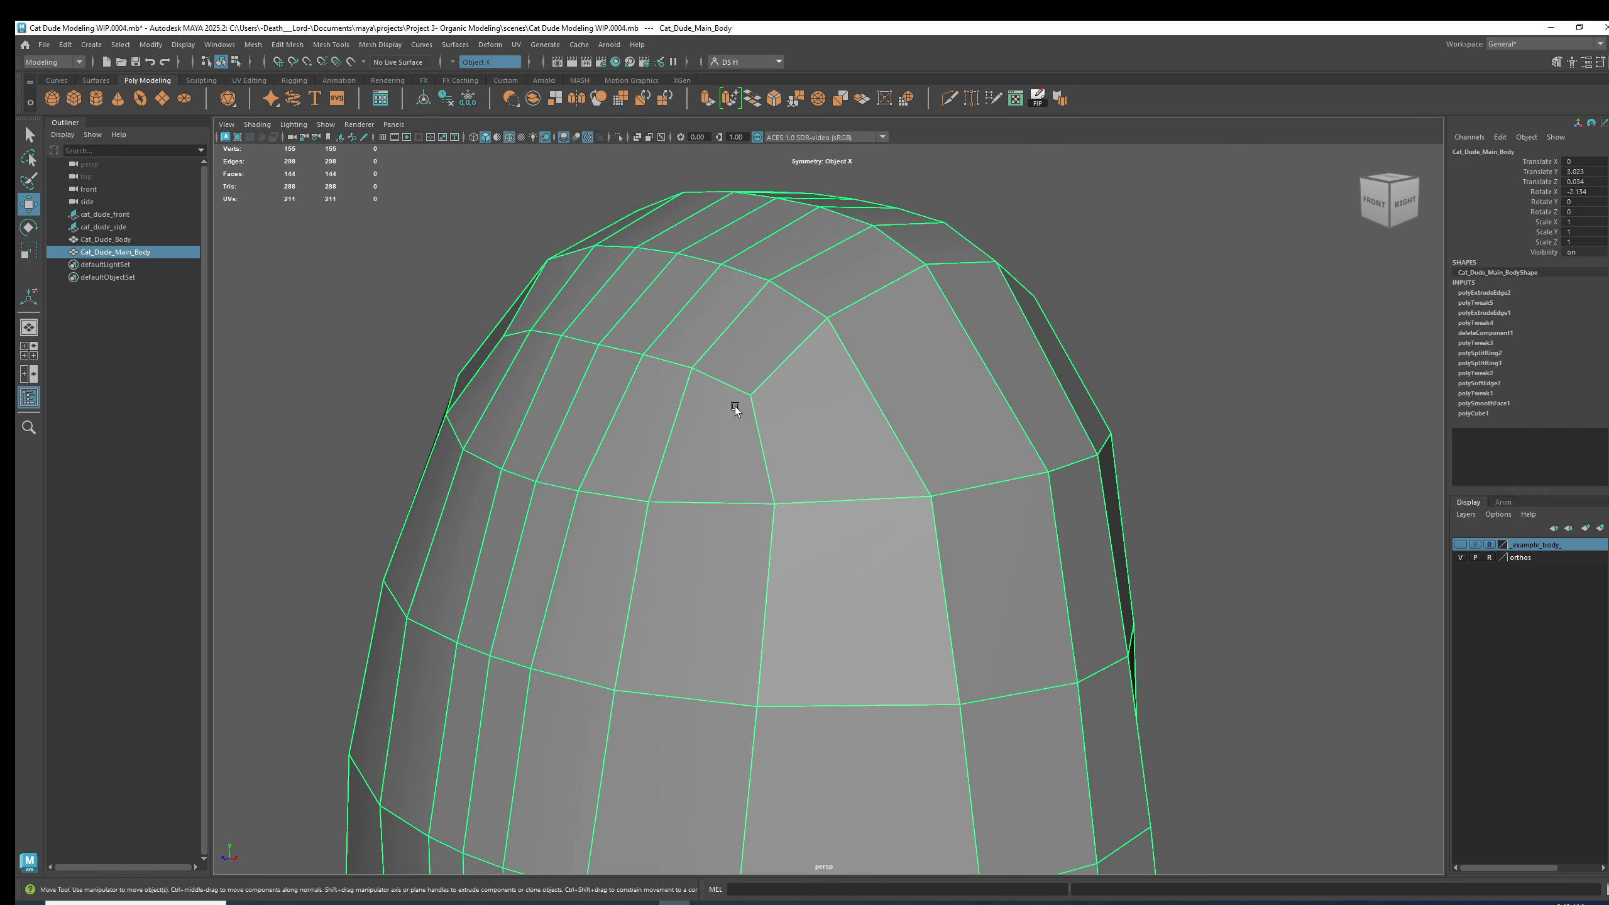
{"action": "left_click_drag", "start_coordinate": [736, 406], "coordinate": [792, 432], "text": "alt"}
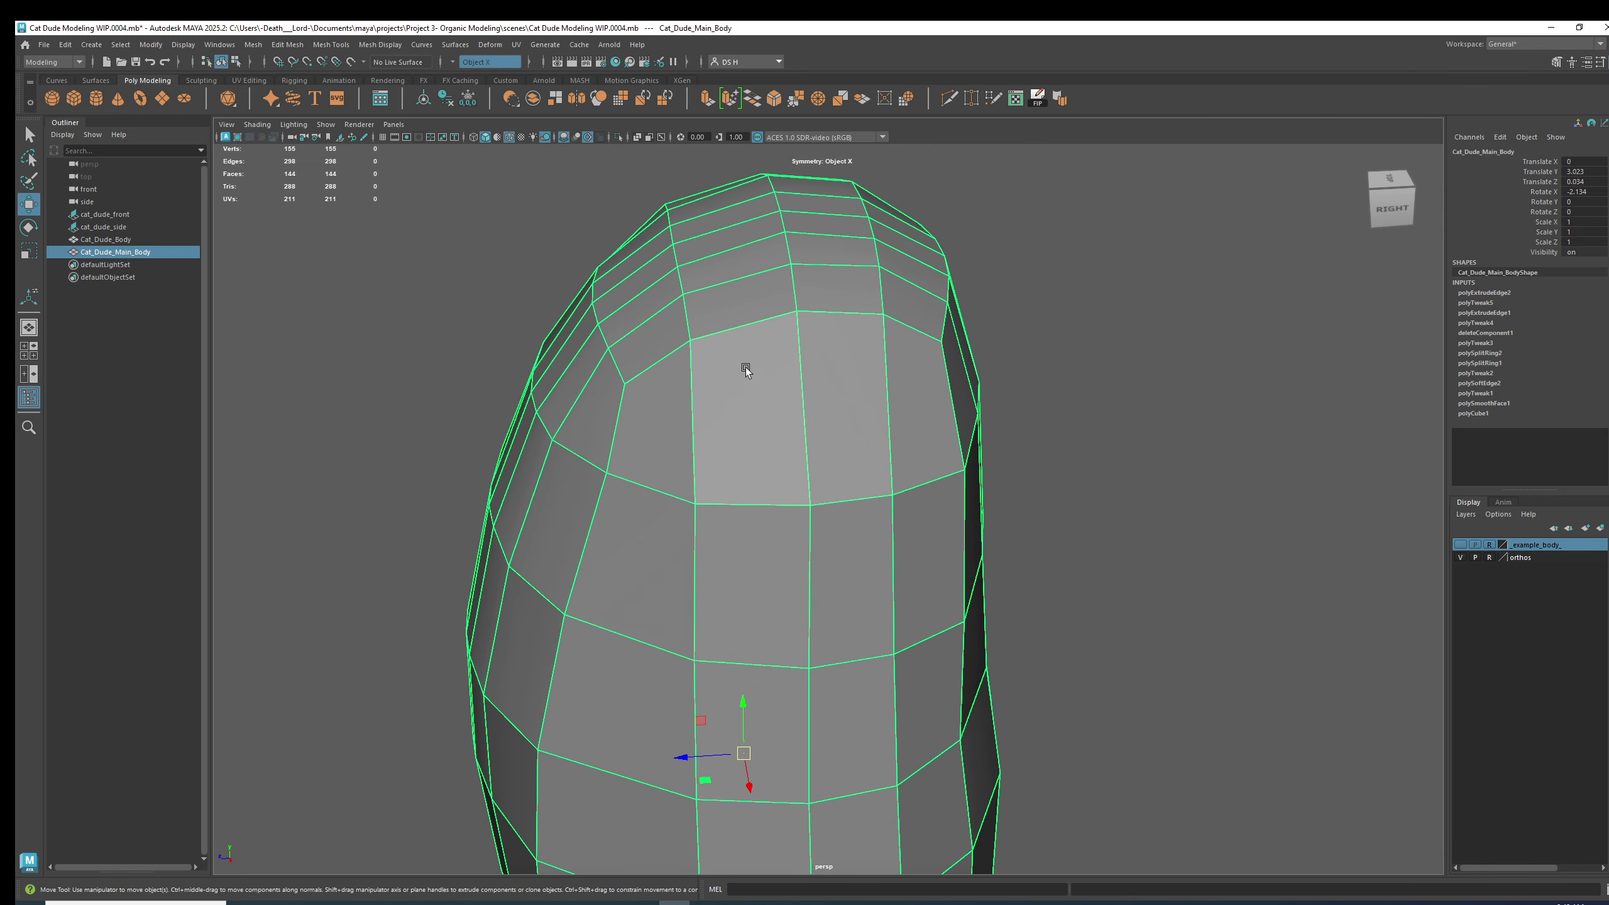
{"action": "right_click_drag", "start_coordinate": [745, 367], "coordinate": [659, 369], "text": "shift"}
{"action": "left_click", "coordinate": [690, 340]}
{"action": "left_click_drag", "start_coordinate": [718, 316], "coordinate": [787, 289], "text": "alt"}
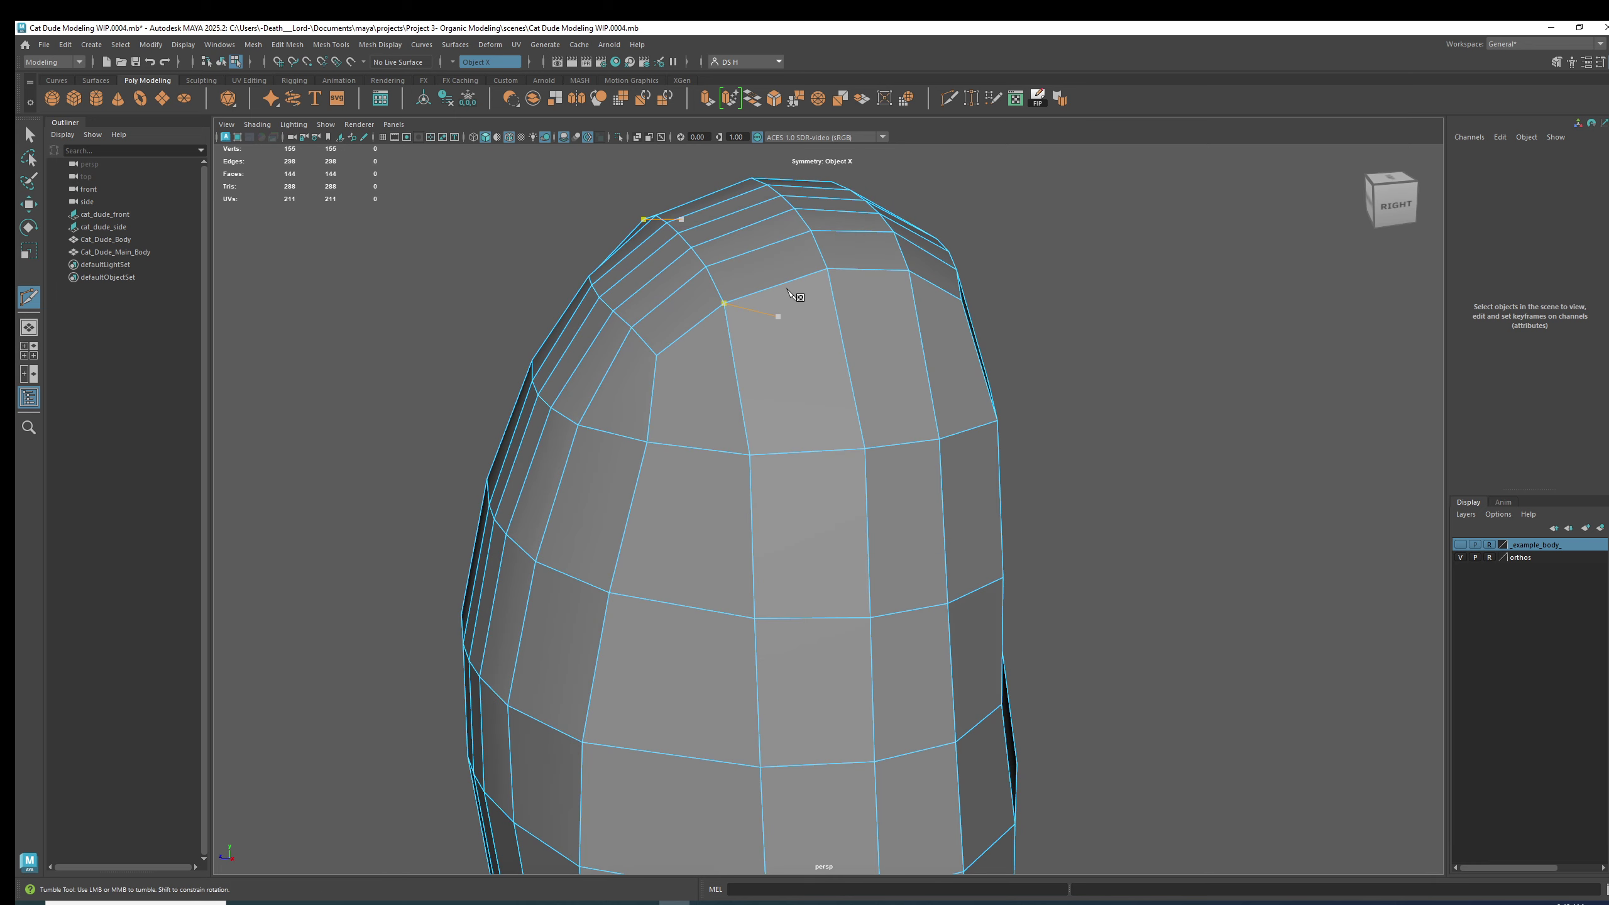
{"action": "right_click_drag", "start_coordinate": [788, 289], "coordinate": [736, 330], "text": "alt"}
{"action": "middle_click_drag", "start_coordinate": [694, 270], "coordinate": [633, 388], "text": "alt"}
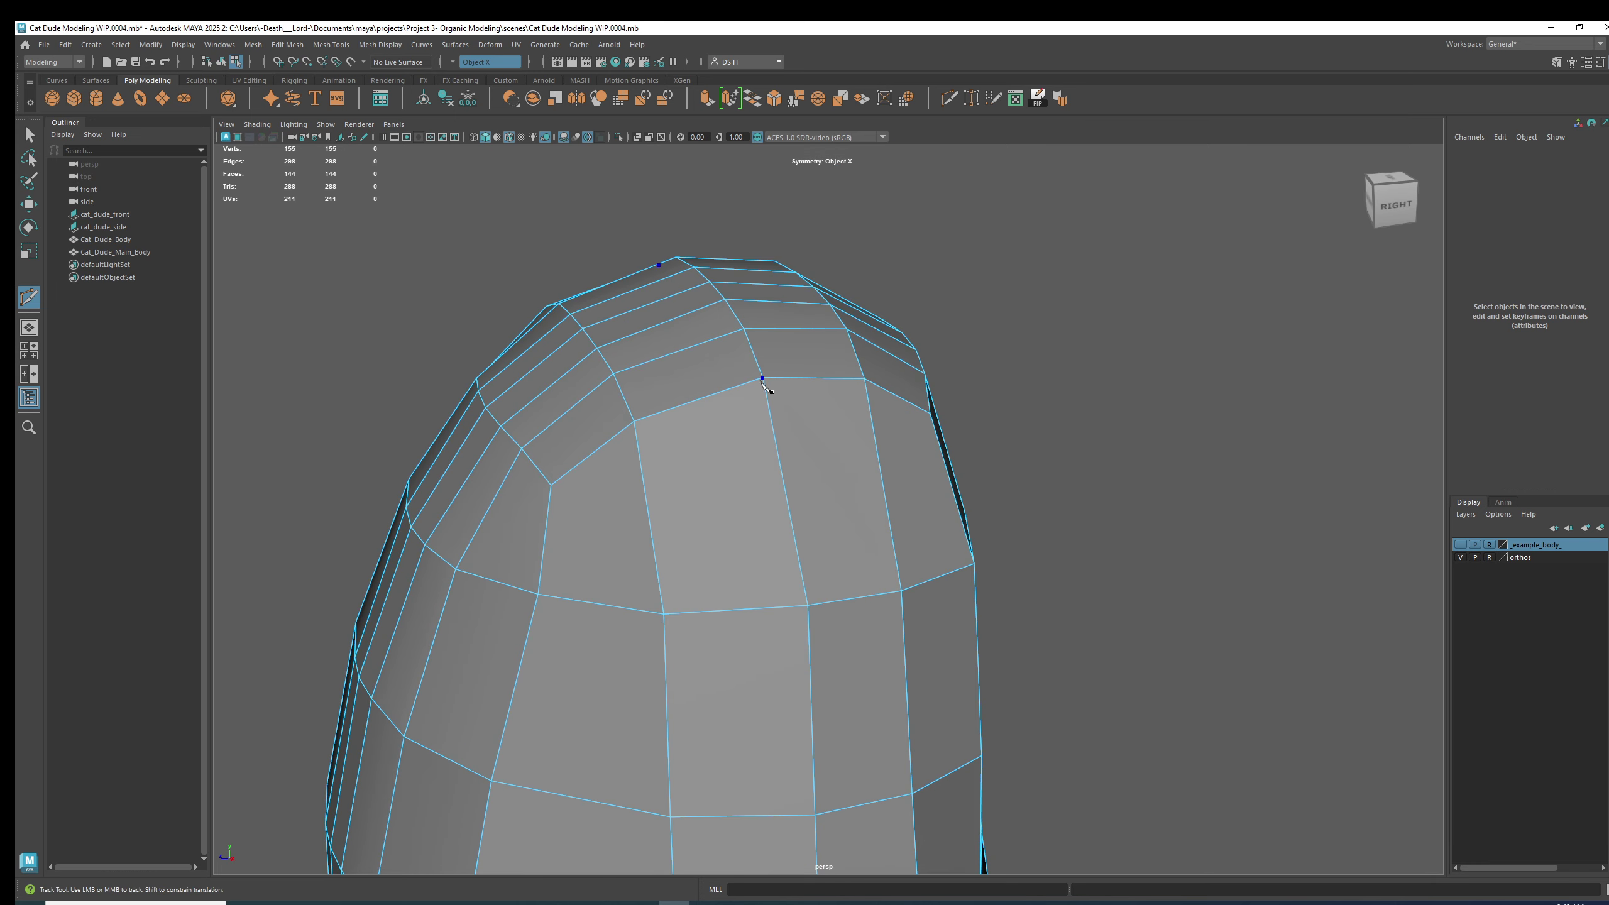
{"action": "key", "text": "w"}
{"action": "right_click_drag", "start_coordinate": [819, 325], "coordinate": [874, 248]}
Multi-Cut a new edge row across the body's side faces, running from the front upper corner vertex to the back one.
{"action": "right_click", "coordinate": [973, 242], "text": "shift"}
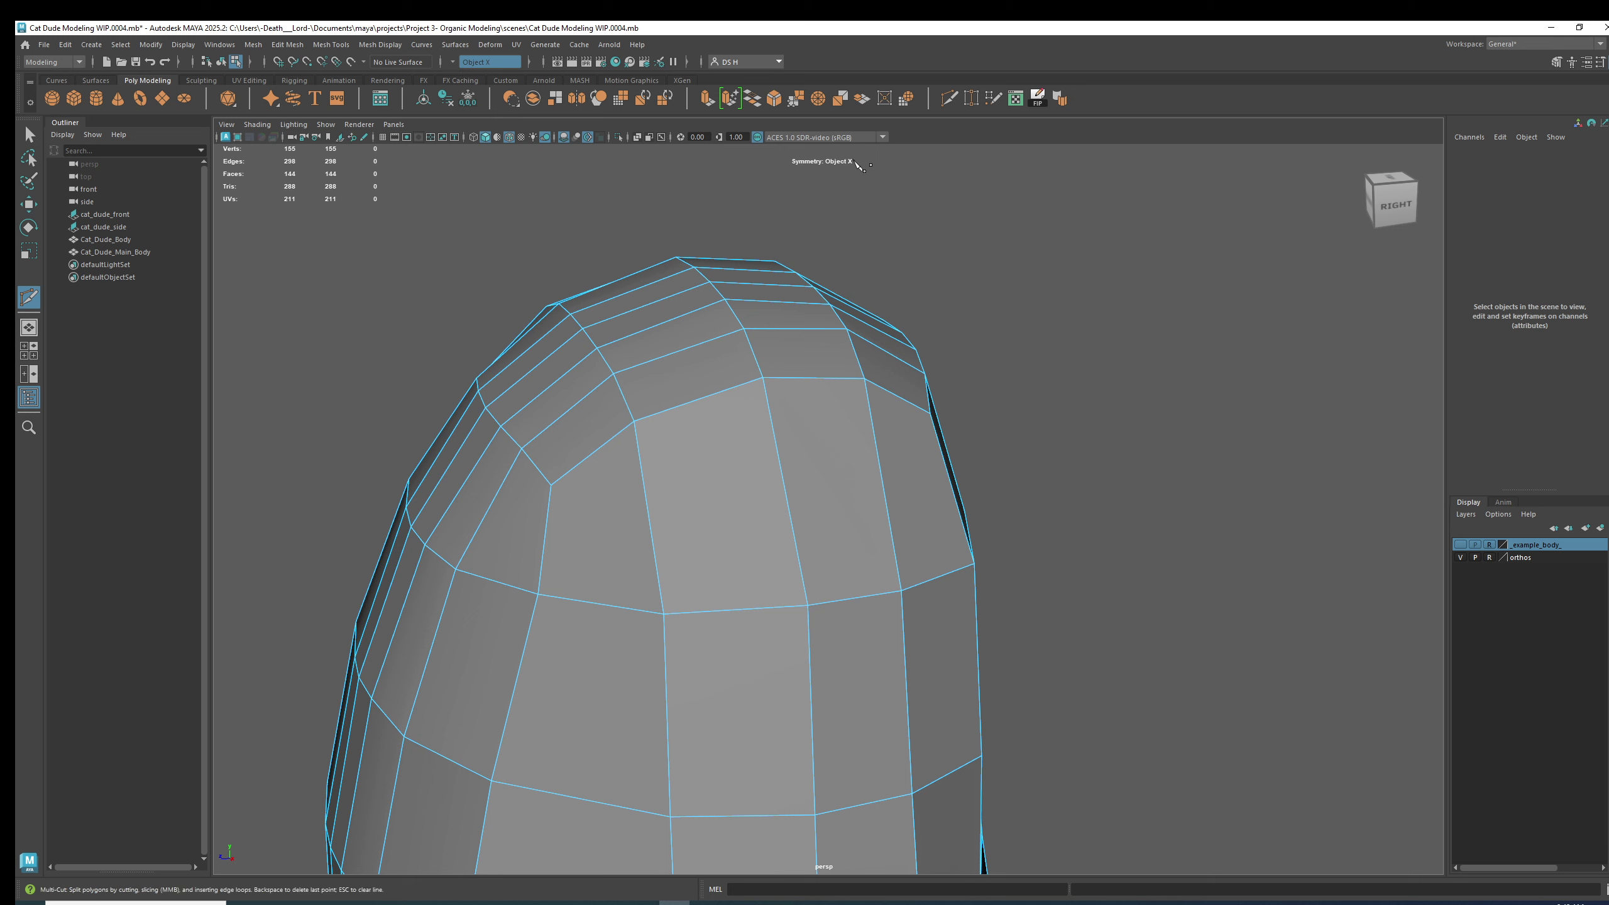
{"action": "left_click_drag", "start_coordinate": [636, 452], "coordinate": [634, 421], "text": "alt"}
{"action": "left_click", "coordinate": [631, 412]}
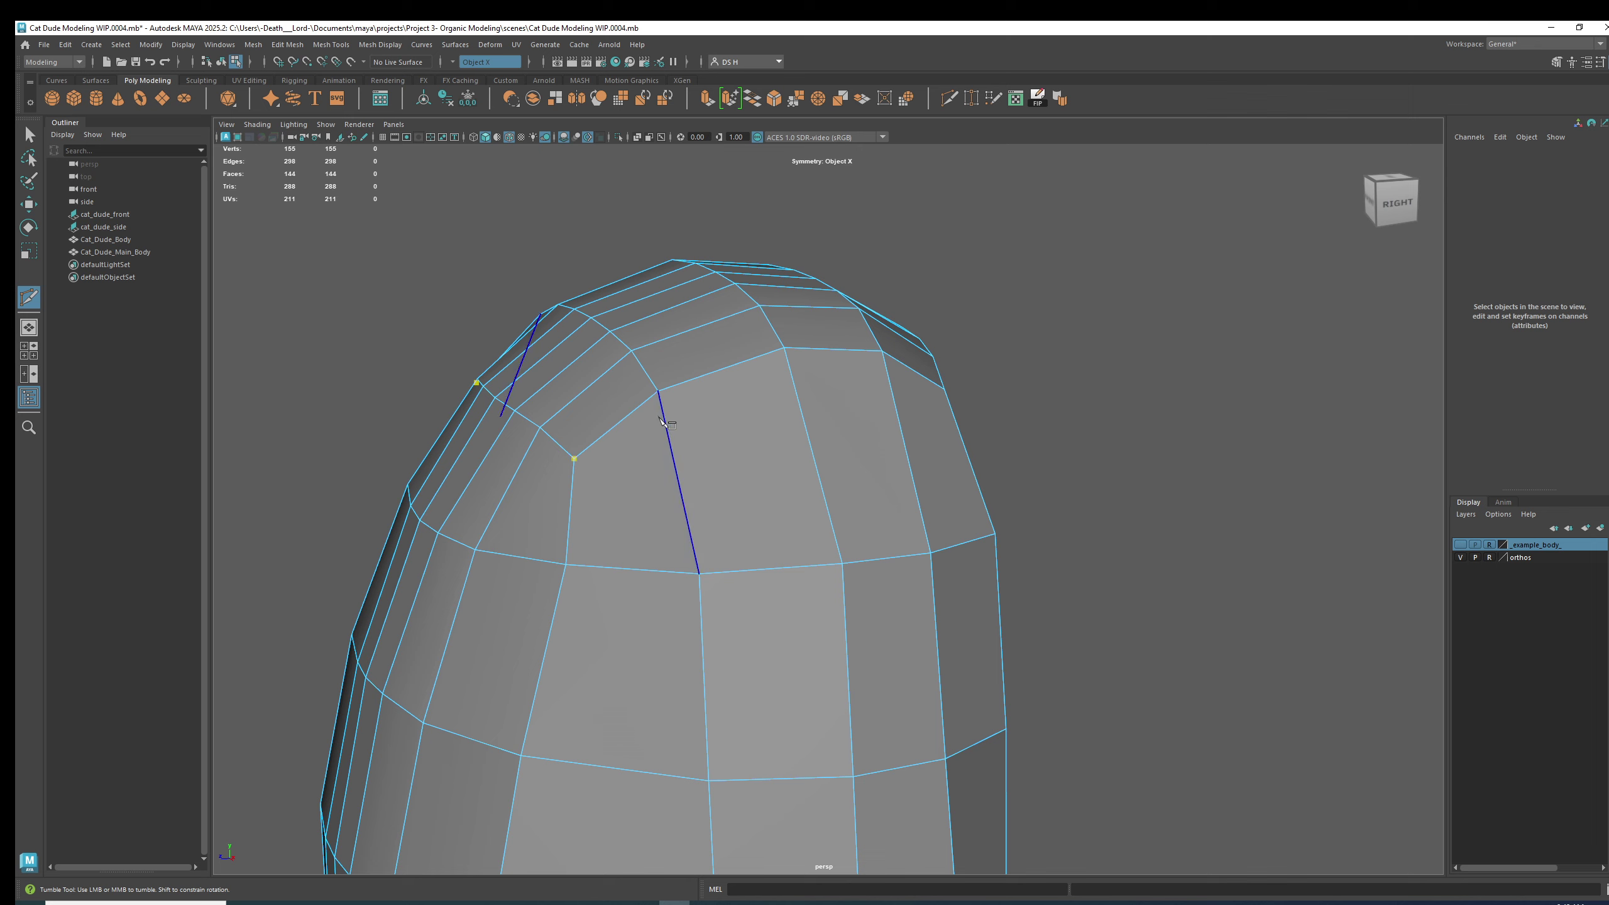
{"action": "left_click", "coordinate": [682, 469]}
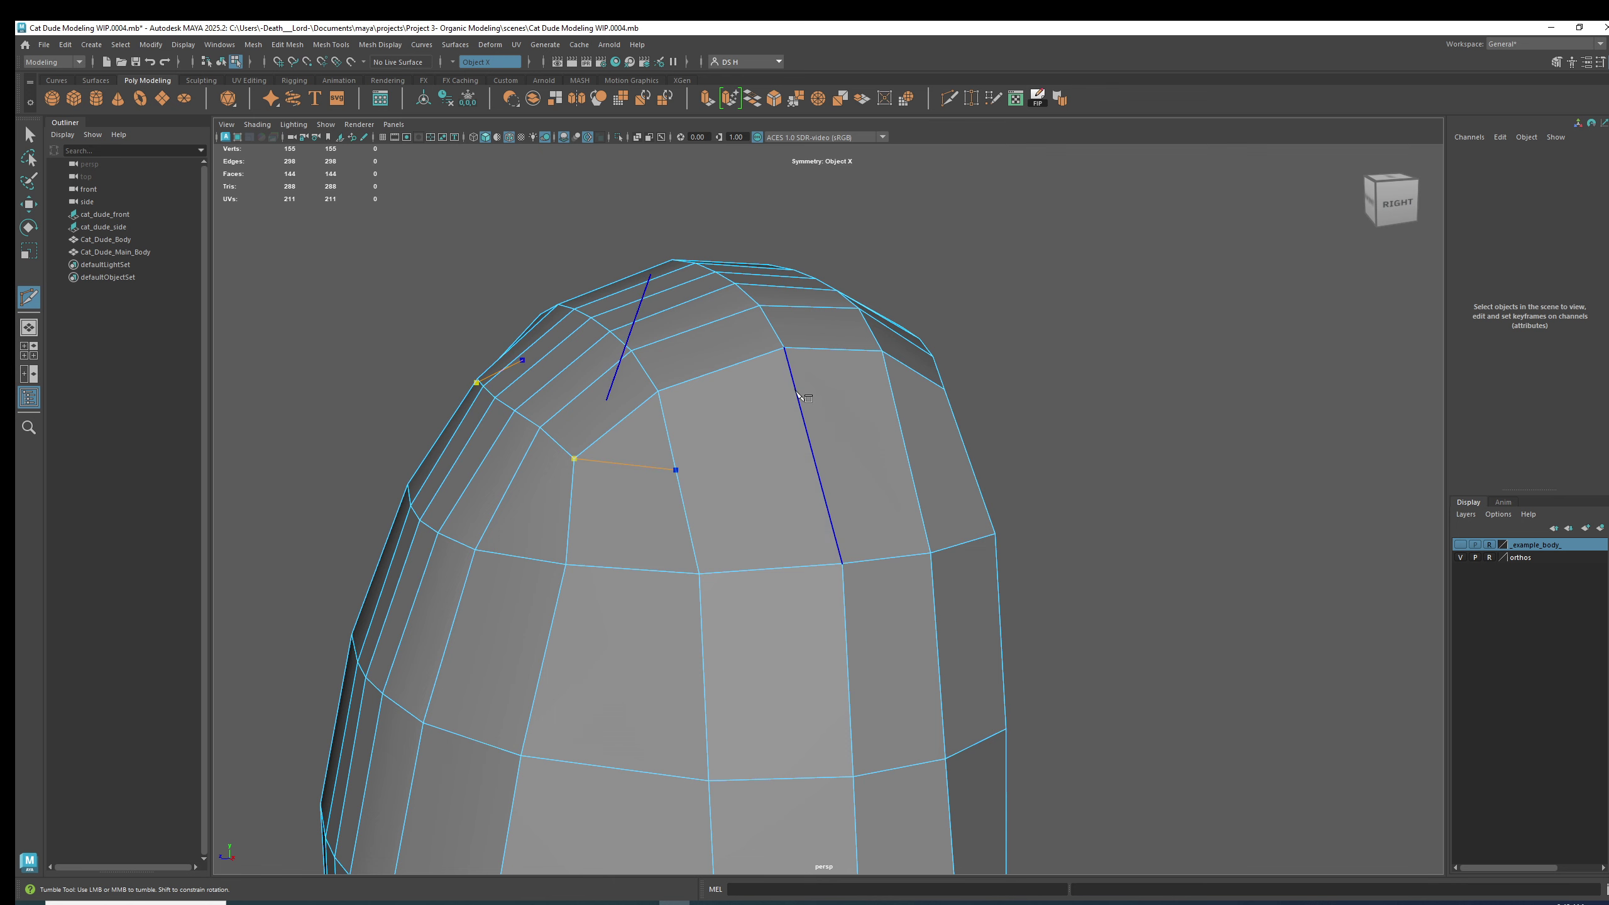
{"action": "left_click", "coordinate": [823, 440]}
{"action": "left_click_drag", "start_coordinate": [884, 442], "coordinate": [637, 428], "text": "alt"}
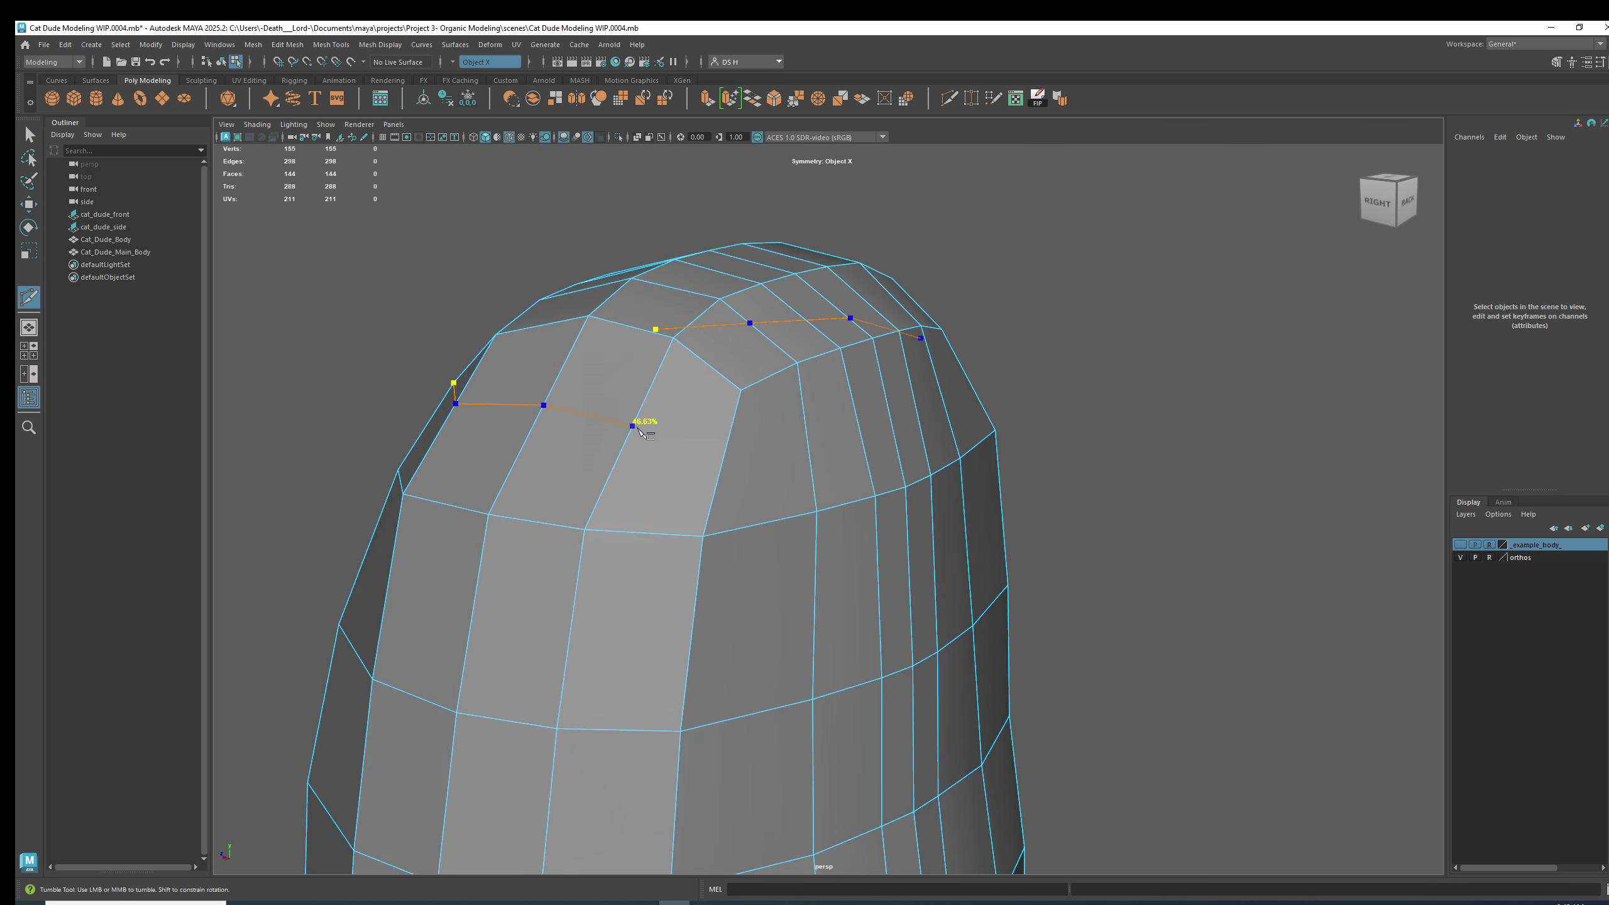
{"action": "left_click", "coordinate": [725, 452]}
{"action": "left_click_drag", "start_coordinate": [793, 370], "coordinate": [926, 444], "text": "alt"}
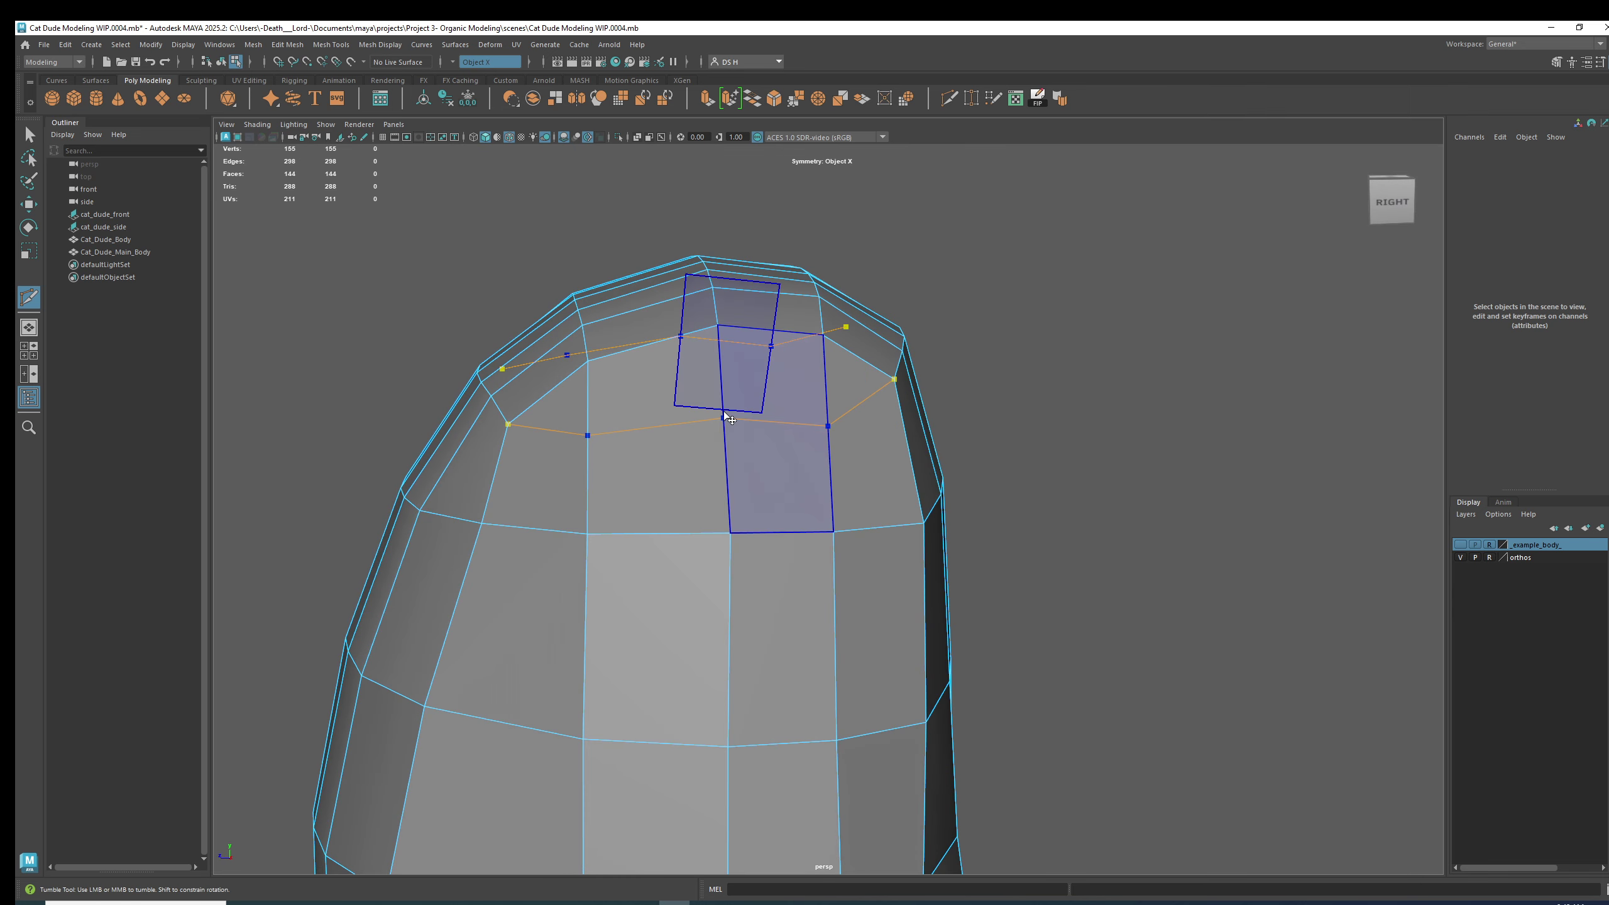
{"action": "key", "text": "w"}
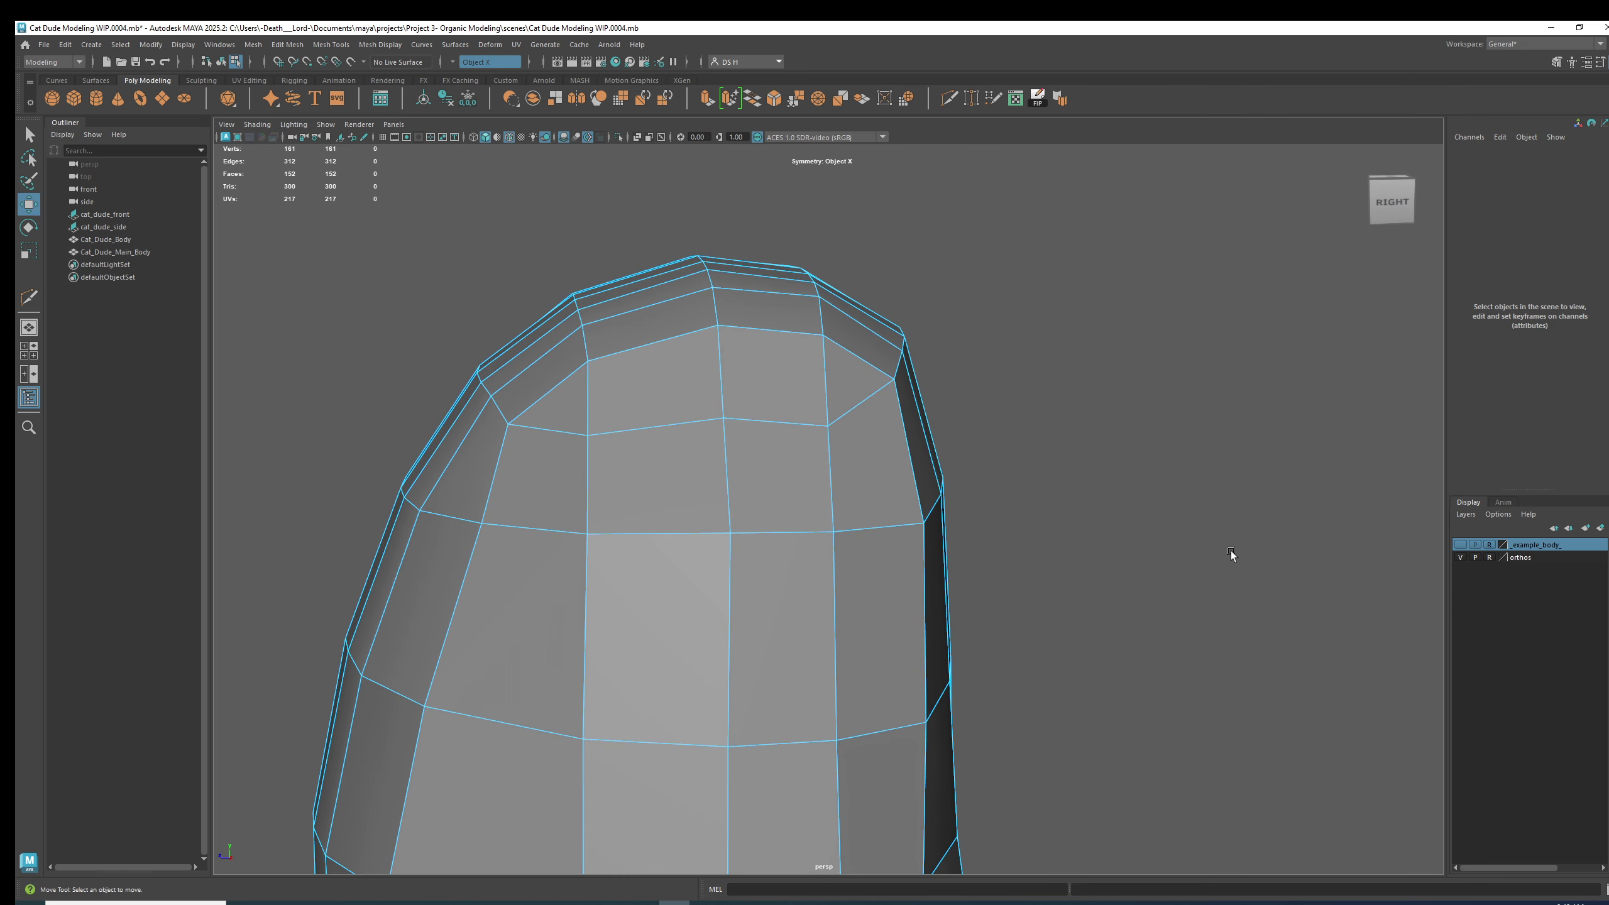
Move the new row's side vertices slightly inward and up at the shoulders, mirrored on both sides.
{"action": "left_click_drag", "start_coordinate": [932, 499], "coordinate": [747, 481], "text": "alt"}
{"action": "left_click_drag", "start_coordinate": [691, 433], "coordinate": [444, 327], "text": "alt"}
{"action": "left_click_drag", "start_coordinate": [541, 419], "coordinate": [833, 431], "text": "alt"}
{"action": "middle_click_drag", "start_coordinate": [1010, 374], "coordinate": [824, 438], "text": "alt"}
{"action": "right_click_drag", "start_coordinate": [824, 438], "coordinate": [981, 457], "text": "alt"}
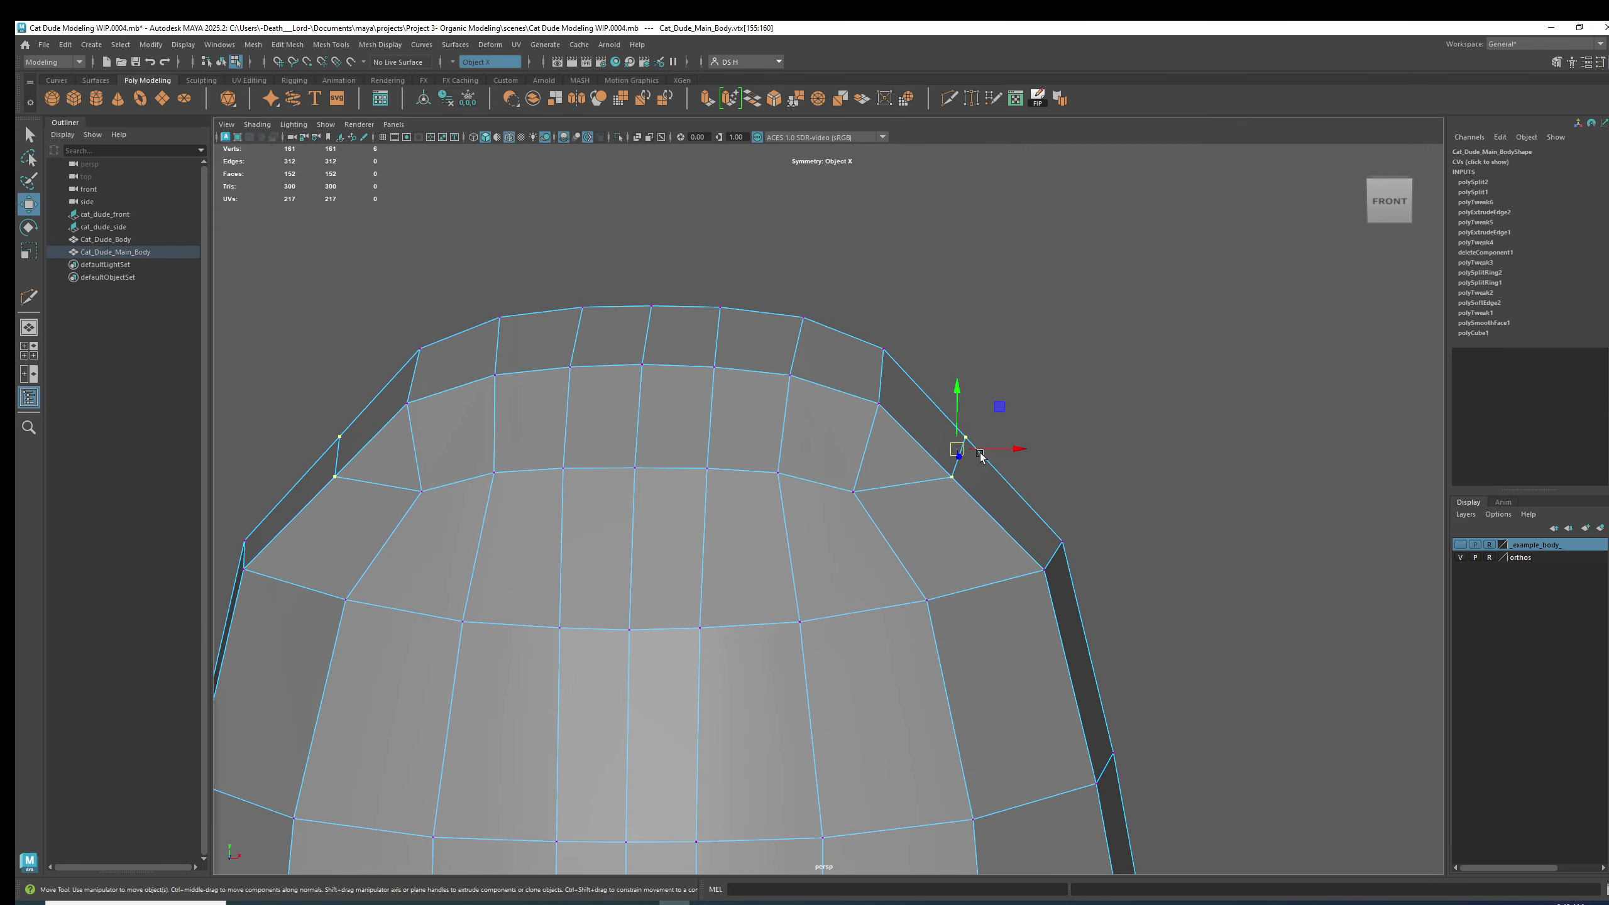
{"action": "left_click_drag", "start_coordinate": [980, 456], "coordinate": [972, 362], "text": "alt"}
{"action": "left_click_drag", "start_coordinate": [1026, 417], "coordinate": [1017, 417]}
{"action": "left_click_drag", "start_coordinate": [948, 361], "coordinate": [949, 352]}
Raise the new row's rear, front and middle vertices slightly, and shift the front one toward the middle of the side.
{"action": "left_click_drag", "start_coordinate": [1017, 406], "coordinate": [752, 445], "text": "alt"}
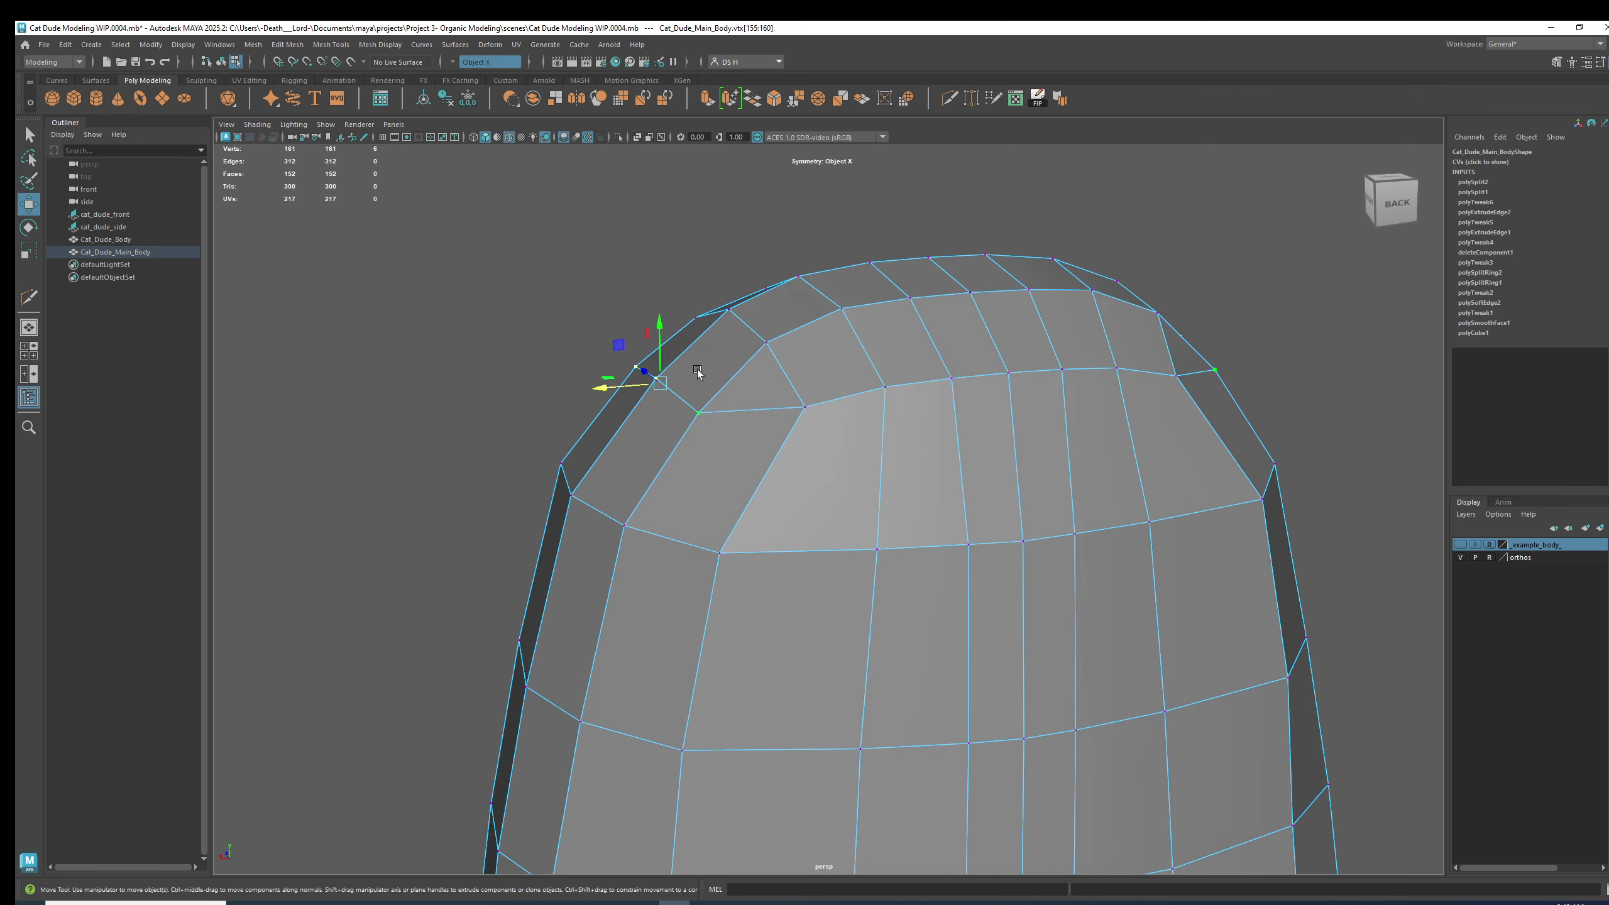
{"action": "left_click_drag", "start_coordinate": [696, 370], "coordinate": [812, 405], "text": "alt"}
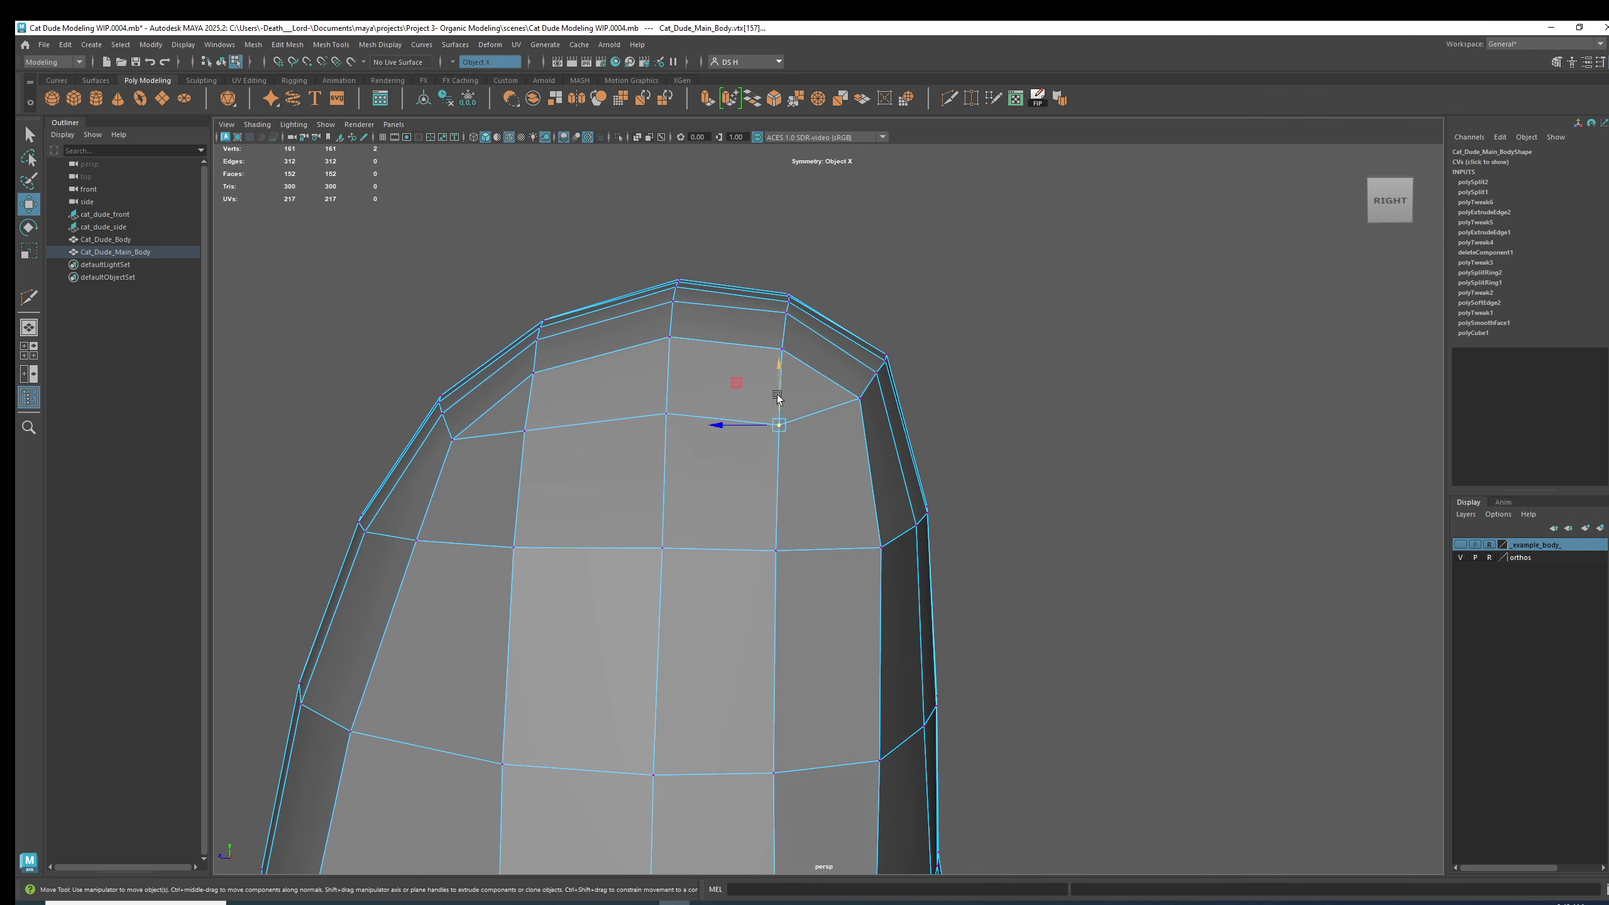
{"action": "left_click", "coordinate": [525, 431]}
{"action": "left_click_drag", "start_coordinate": [523, 399], "coordinate": [524, 392]}
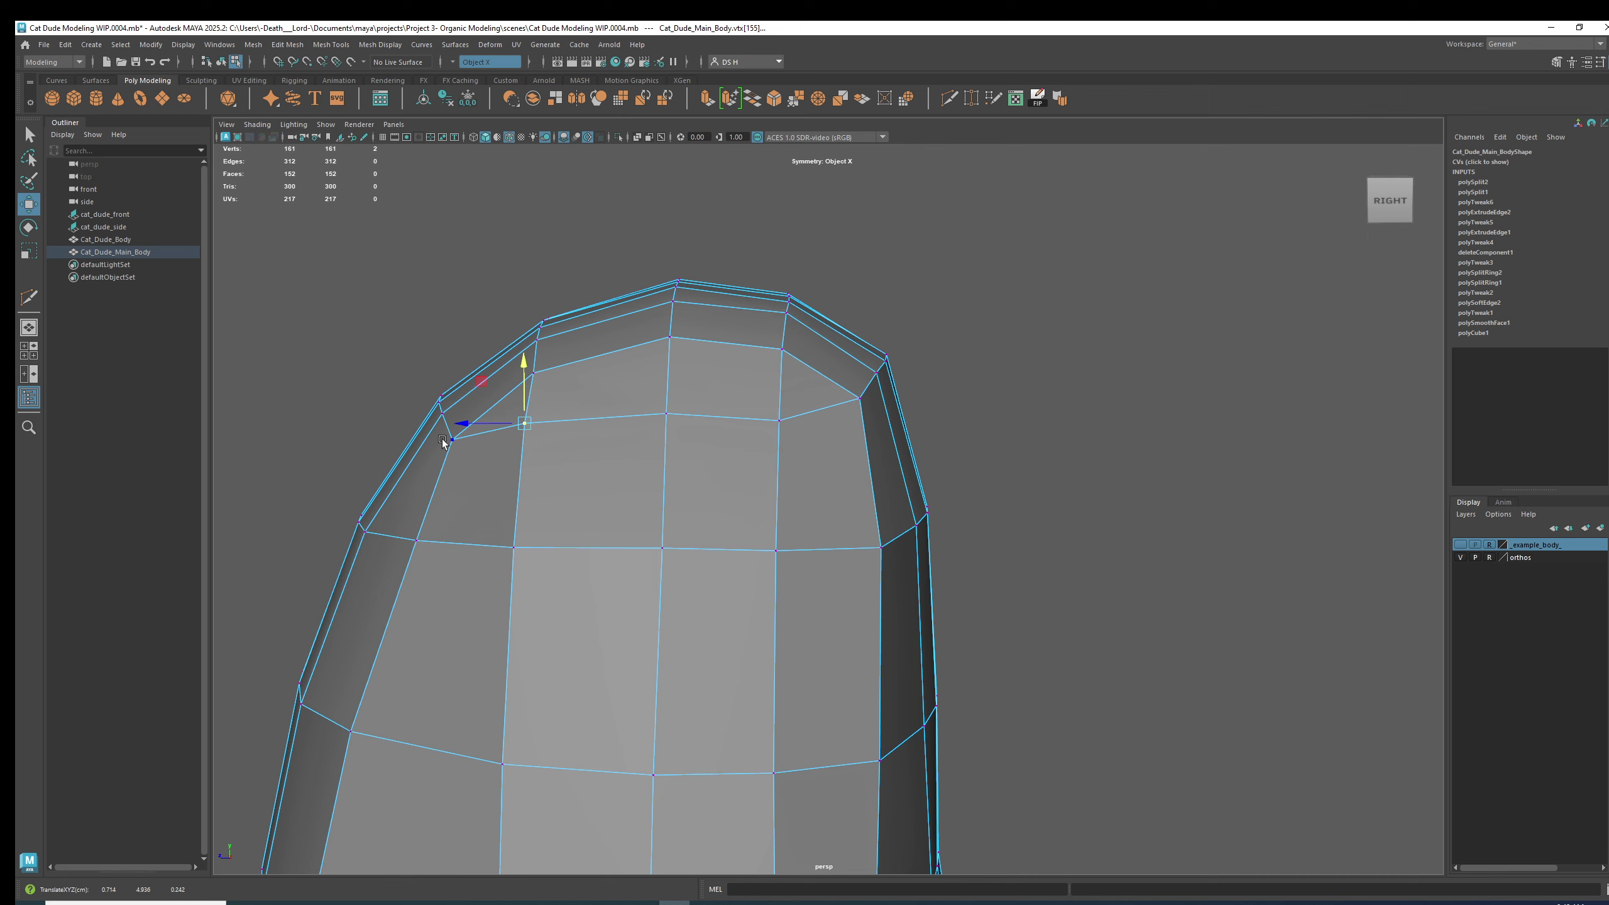
{"action": "left_click_drag", "start_coordinate": [465, 424], "coordinate": [471, 425]}
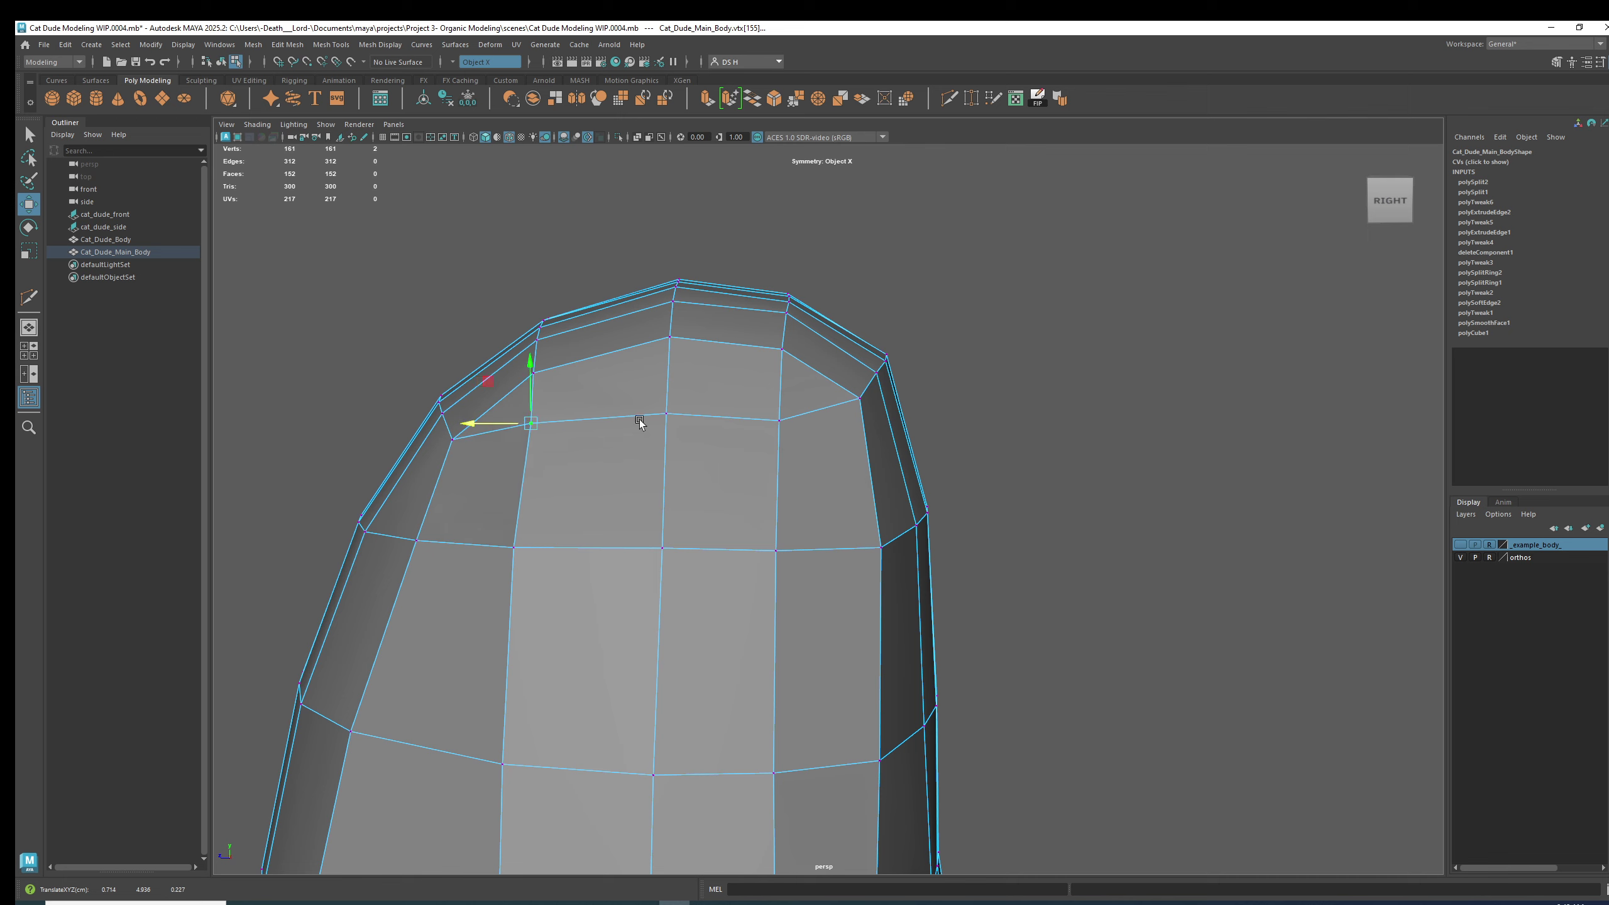
{"action": "left_click", "coordinate": [665, 413]}
{"action": "left_click_drag", "start_coordinate": [667, 388], "coordinate": [668, 384]}
Move the front vertex beside the upper corner slightly outward and adjust the height of the corner vertex.
{"action": "left_click_drag", "start_coordinate": [786, 430], "coordinate": [874, 483], "text": "alt"}
{"action": "left_click", "coordinate": [815, 481]}
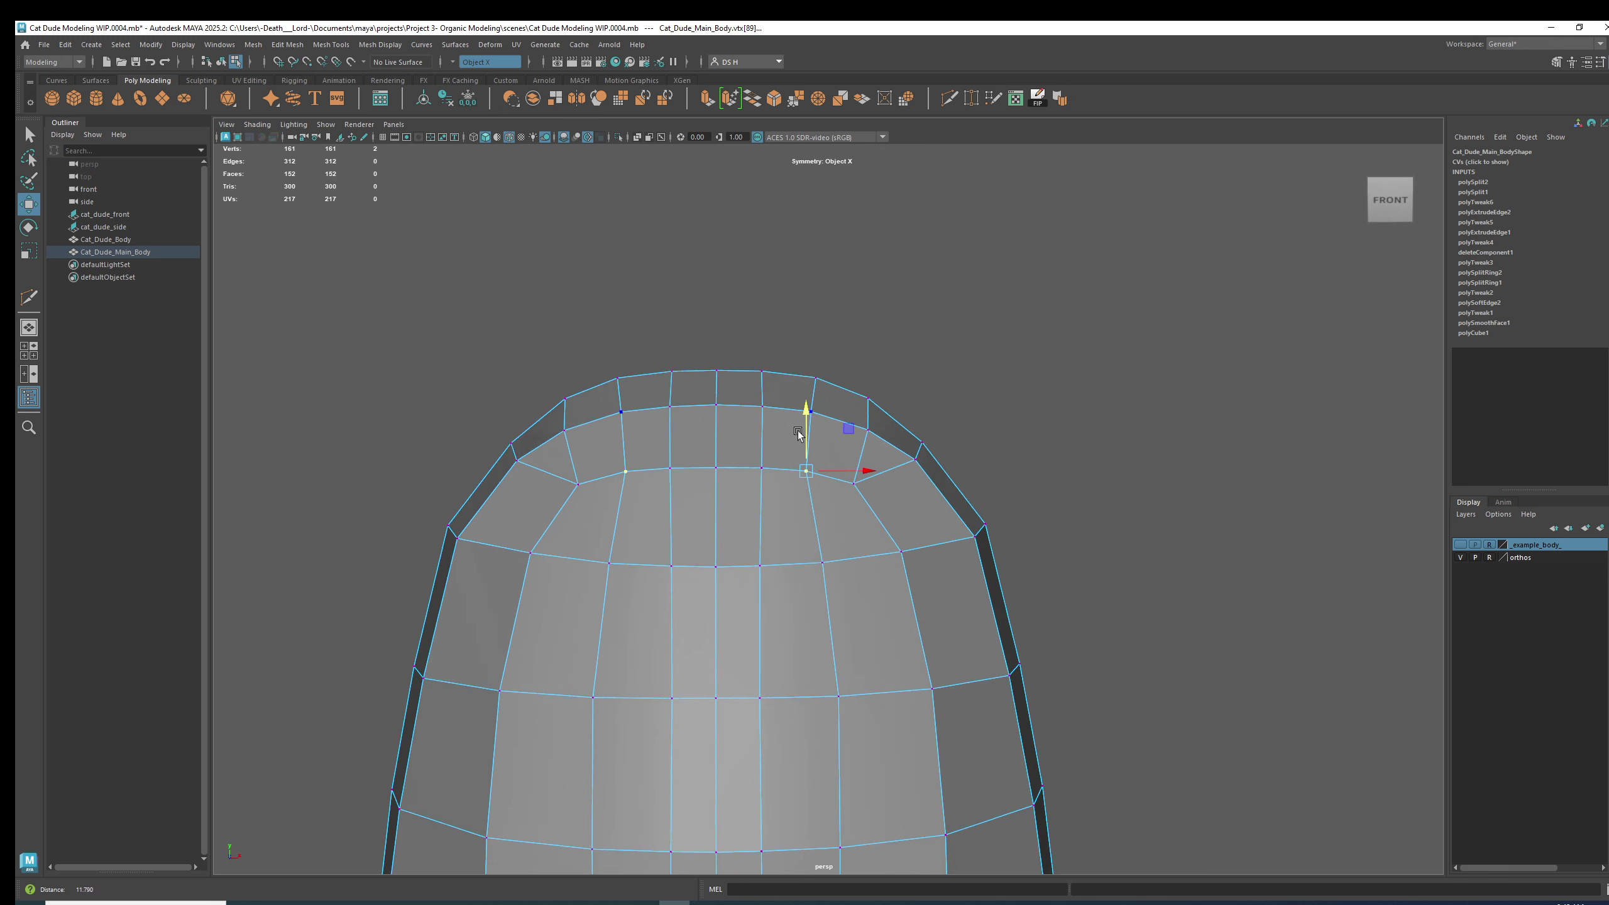
{"action": "scroll", "coordinate": [1011, 504], "scroll_direction": "up", "scroll_amount": 3}
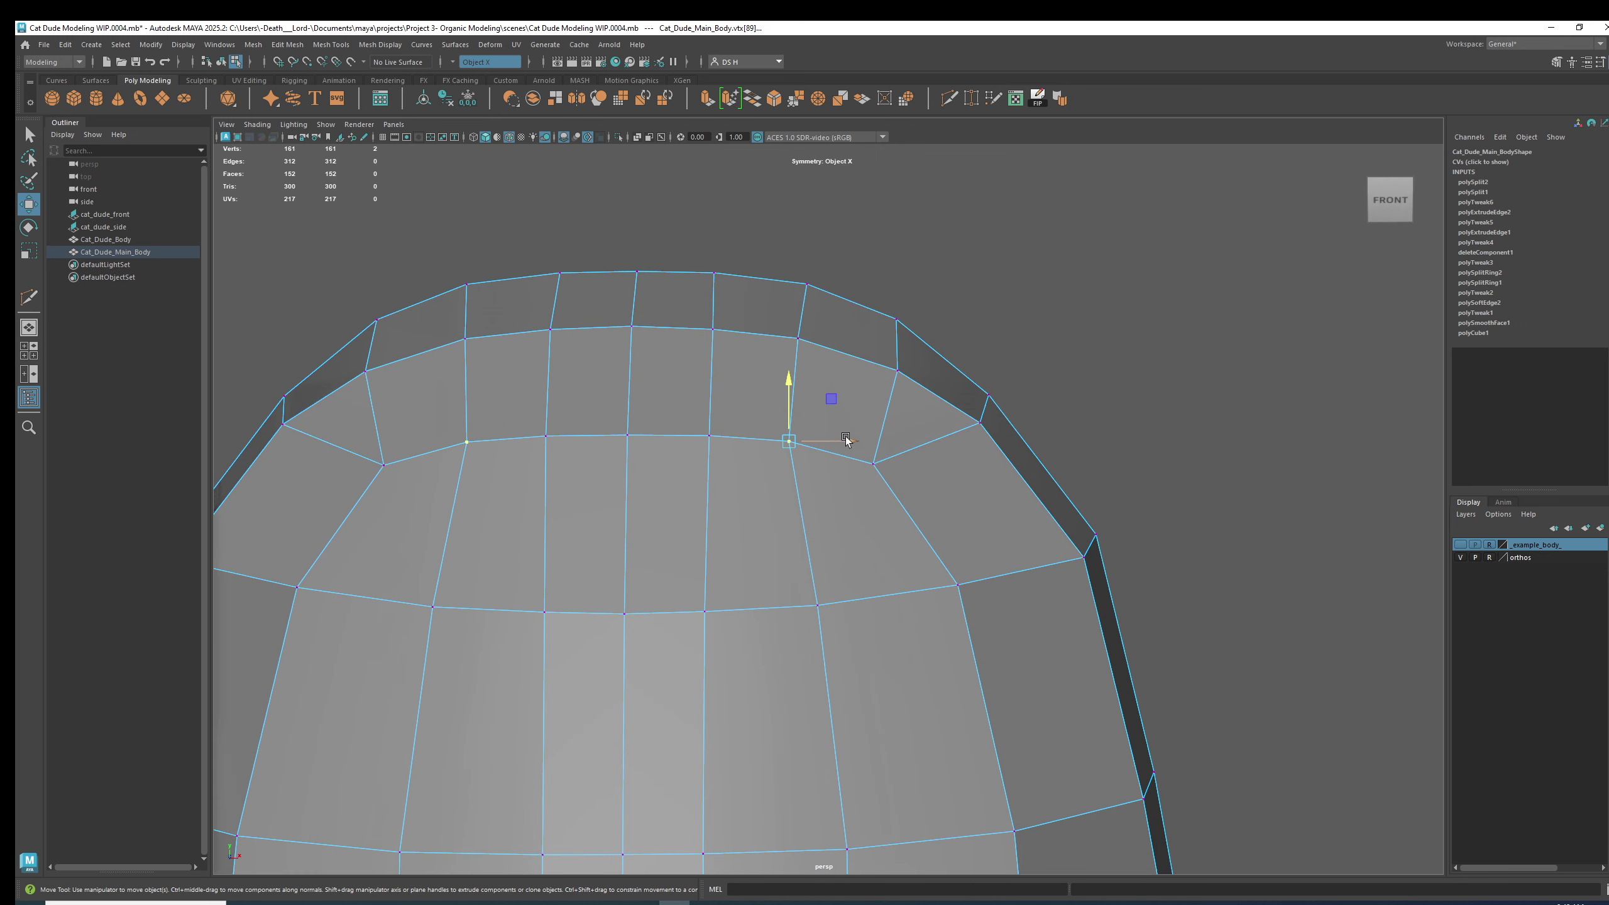
{"action": "left_click_drag", "start_coordinate": [845, 436], "coordinate": [850, 438]}
{"action": "left_click", "coordinate": [1117, 410]}
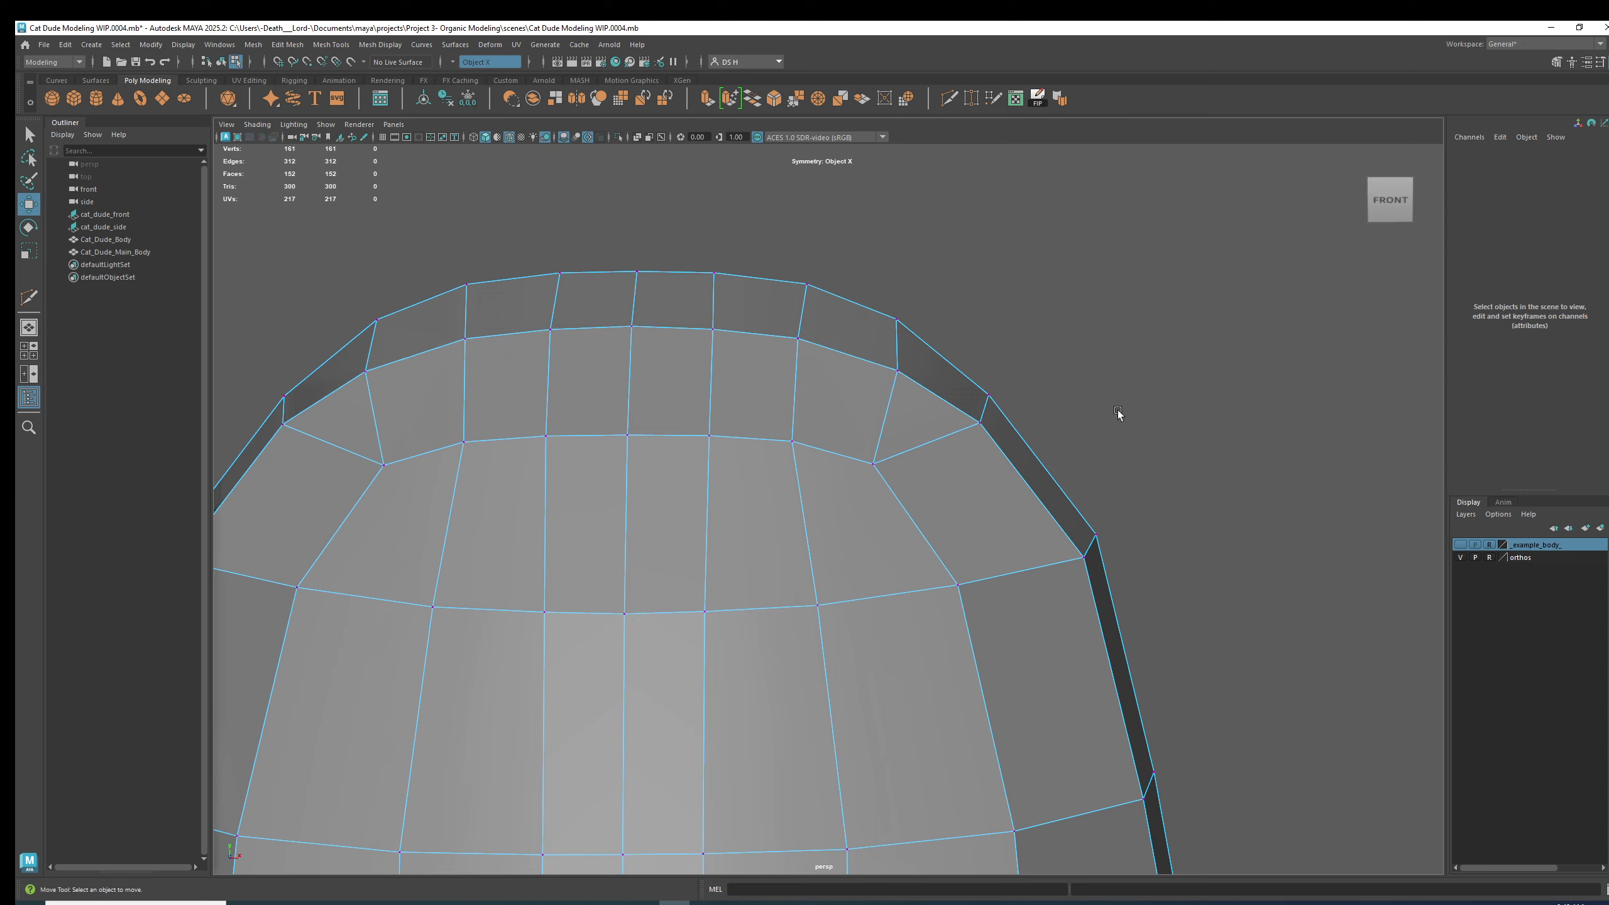
{"action": "left_click", "coordinate": [879, 465]}
{"action": "left_click_drag", "start_coordinate": [872, 422], "coordinate": [691, 501]}
{"action": "middle_click_drag", "start_coordinate": [665, 513], "coordinate": [731, 457], "text": "alt"}
{"action": "left_click_drag", "start_coordinate": [731, 459], "coordinate": [787, 393], "text": "alt"}
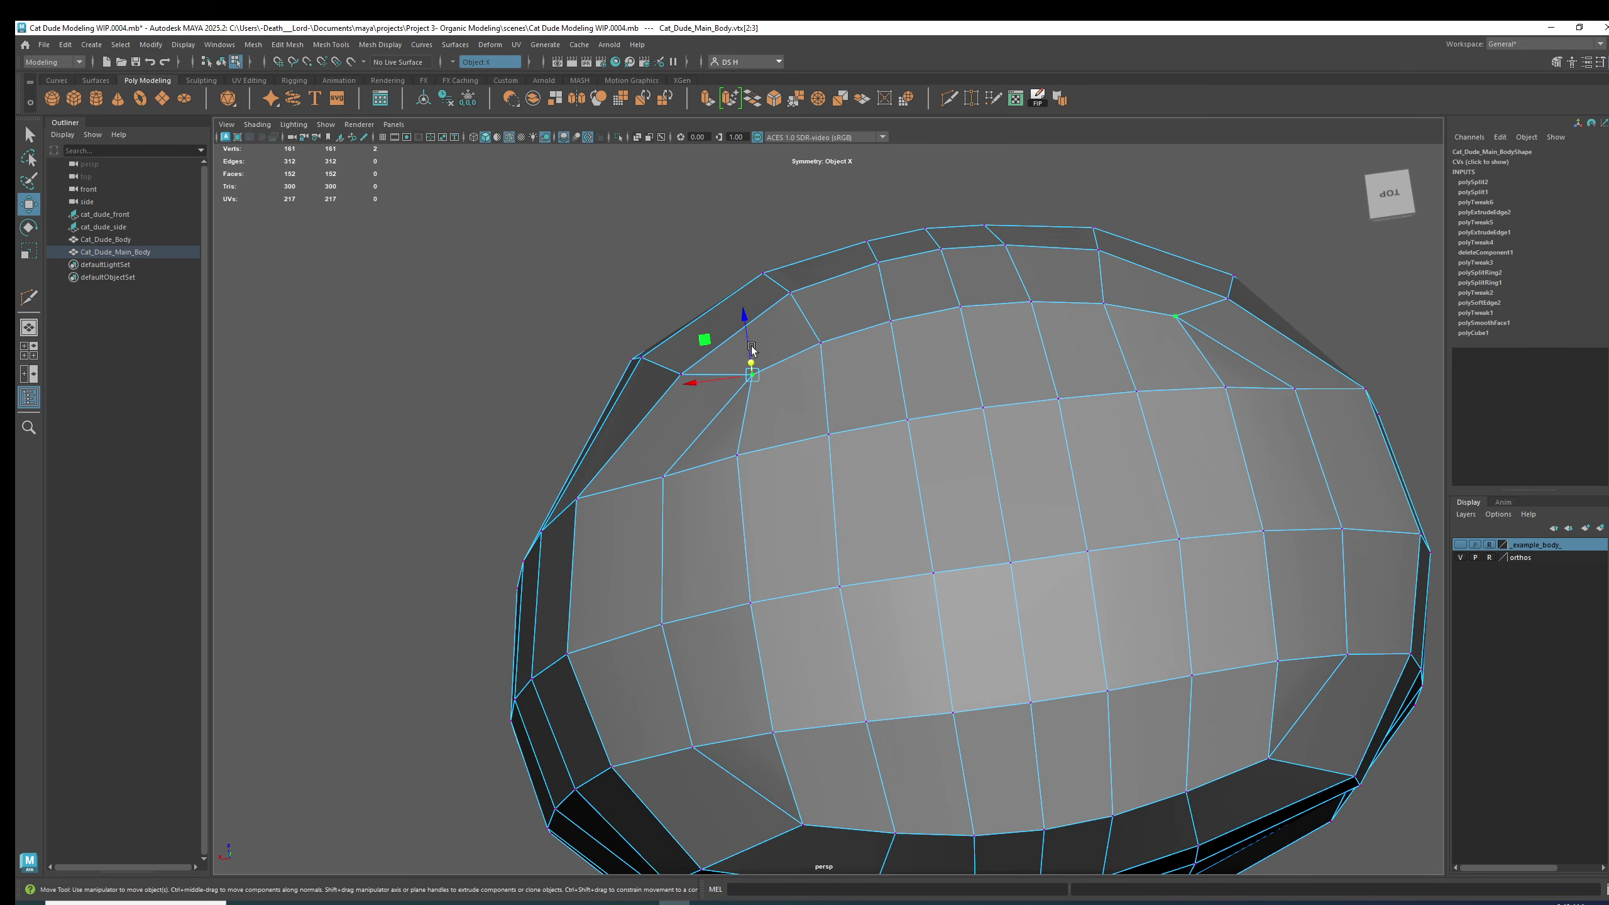
Pull the vertex just below the front upper corner forward and slightly inward, and lower it into line with its row.
{"action": "left_click", "coordinate": [681, 374]}
{"action": "left_click_drag", "start_coordinate": [680, 346], "coordinate": [680, 336]}
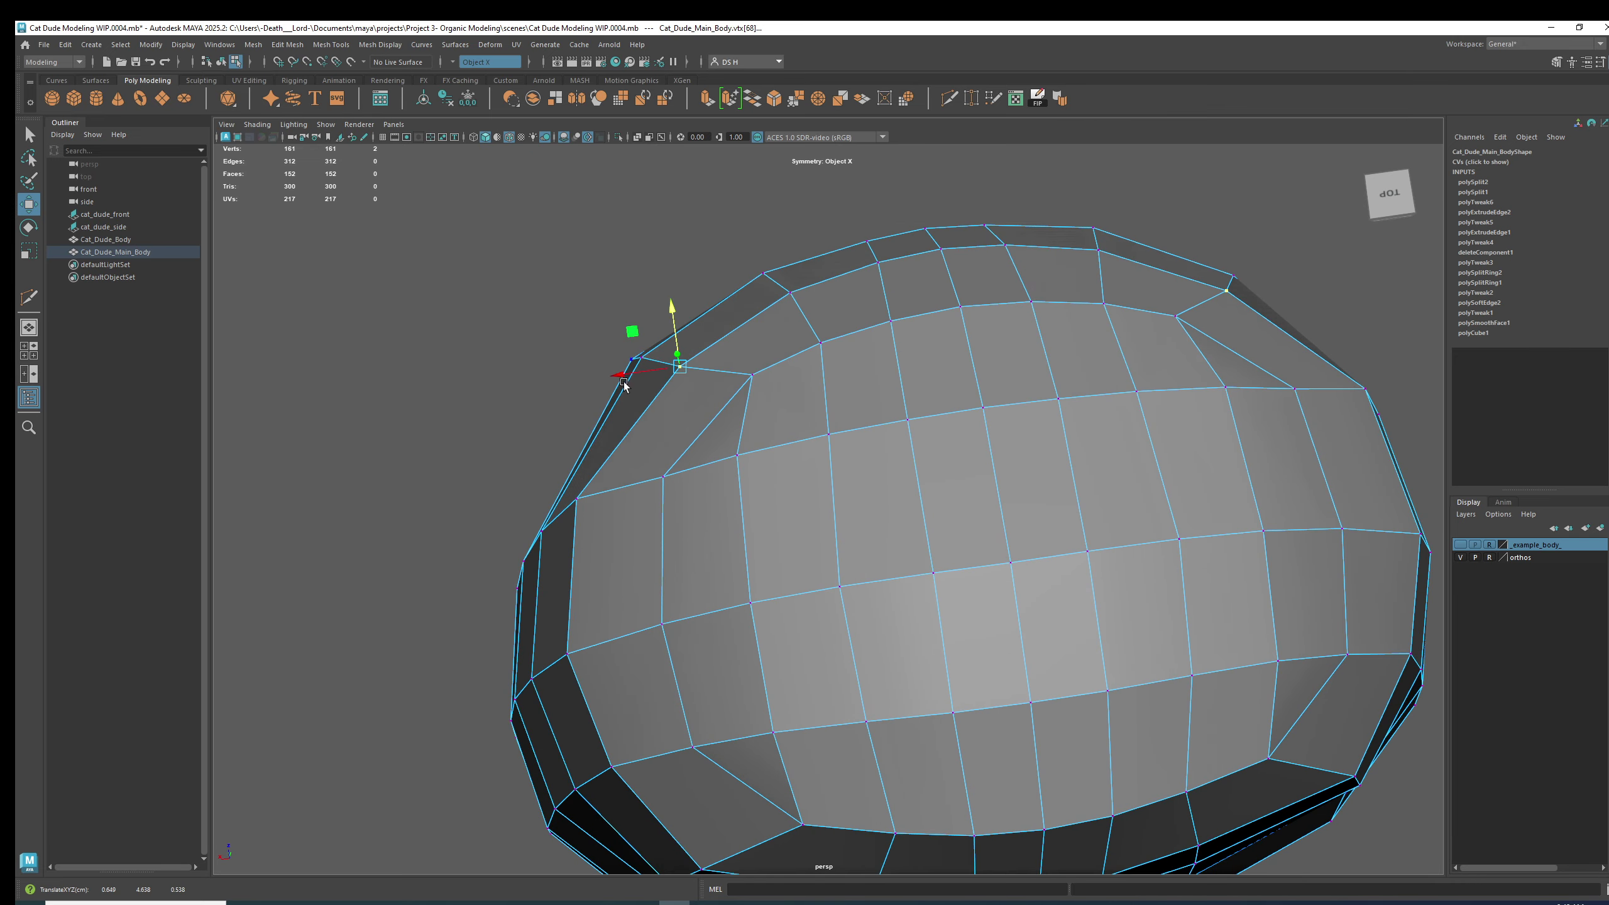
{"action": "left_click_drag", "start_coordinate": [624, 383], "coordinate": [629, 380]}
{"action": "left_click_drag", "start_coordinate": [677, 320], "coordinate": [676, 306]}
{"action": "left_click_drag", "start_coordinate": [609, 391], "coordinate": [873, 323], "text": "alt"}
{"action": "scroll", "coordinate": [815, 532], "scroll_direction": "down", "scroll_amount": 3}
{"action": "middle_click_drag", "start_coordinate": [815, 532], "coordinate": [859, 426], "text": "alt"}
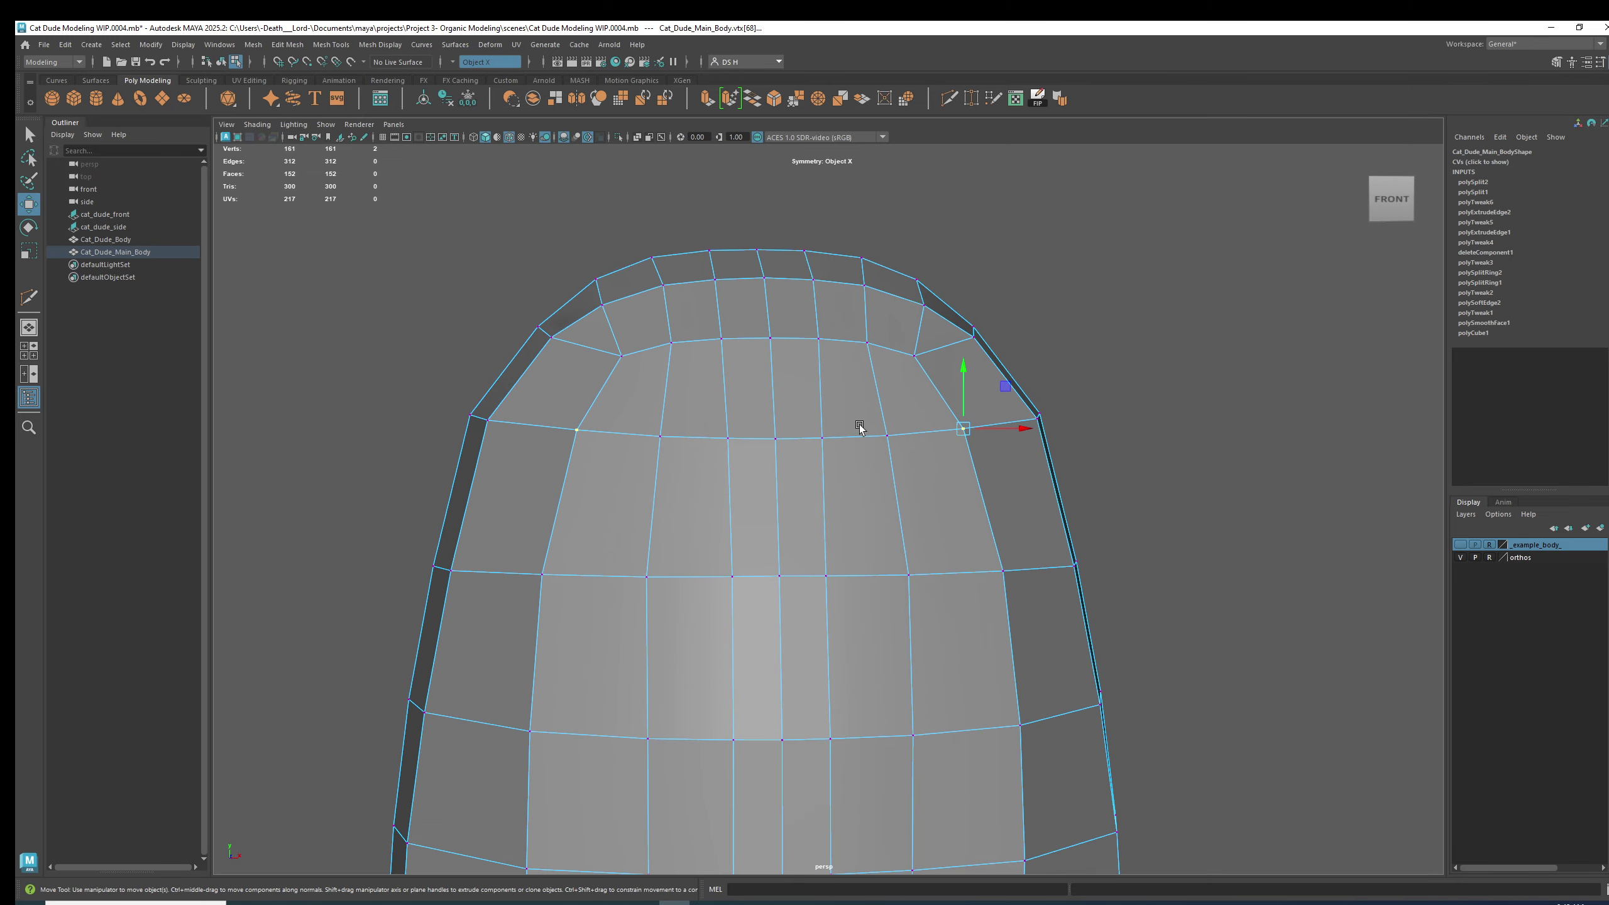
{"action": "left_click_drag", "start_coordinate": [964, 388], "coordinate": [967, 383]}
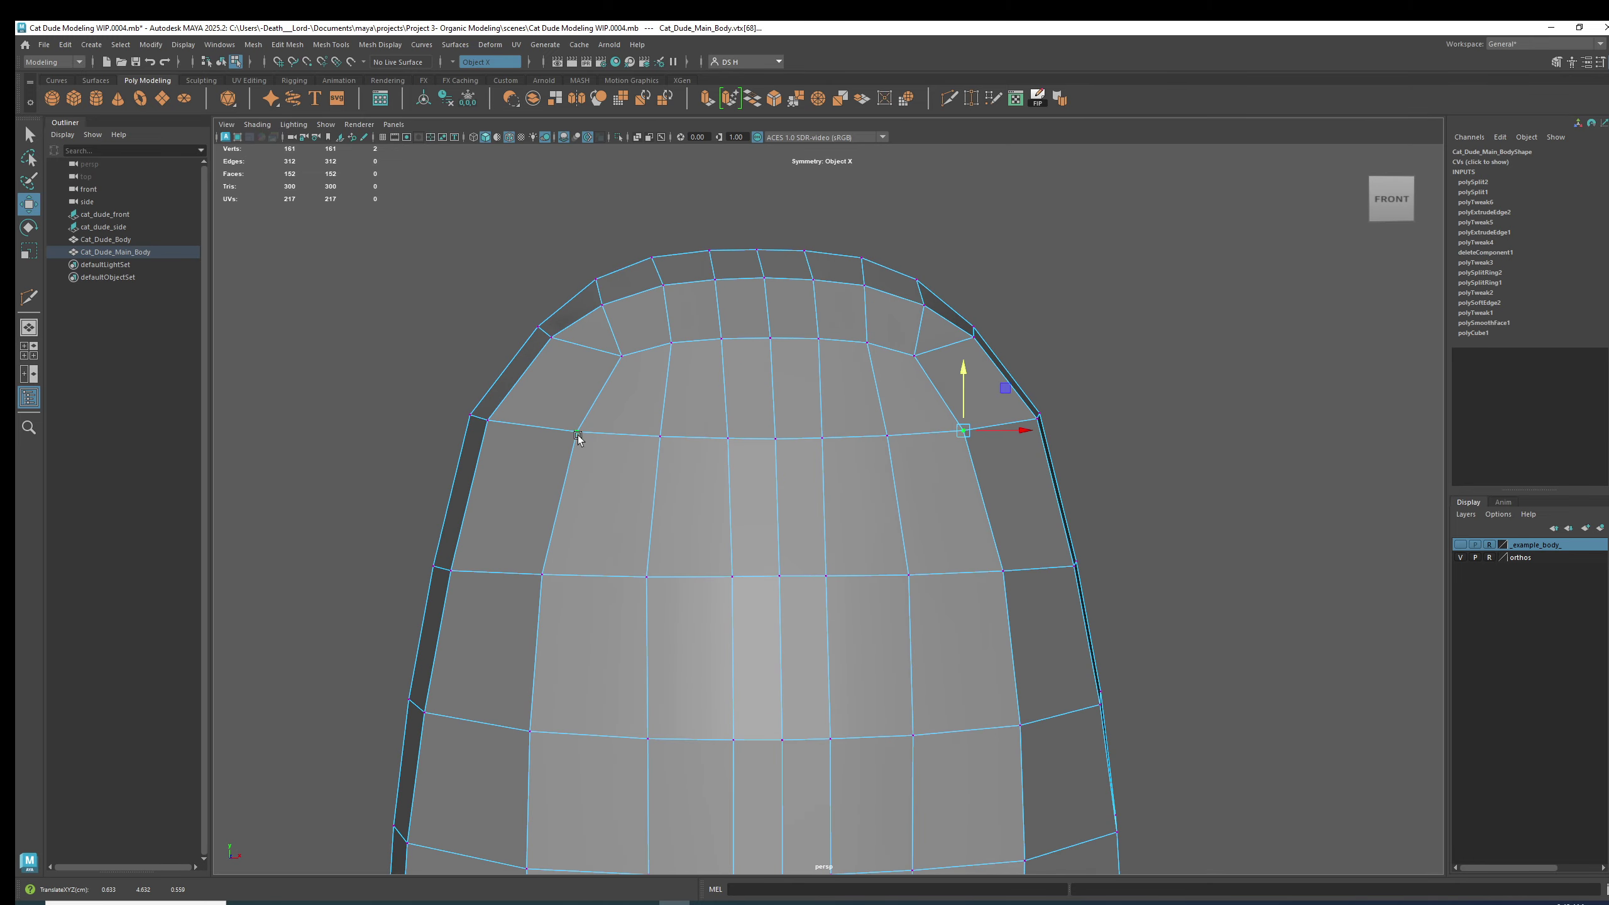
Nudge an upper front vertex slightly toward the centre and check the shoulder vertices around the back.
{"action": "left_click_drag", "start_coordinate": [885, 365], "coordinate": [1021, 448], "text": "alt"}
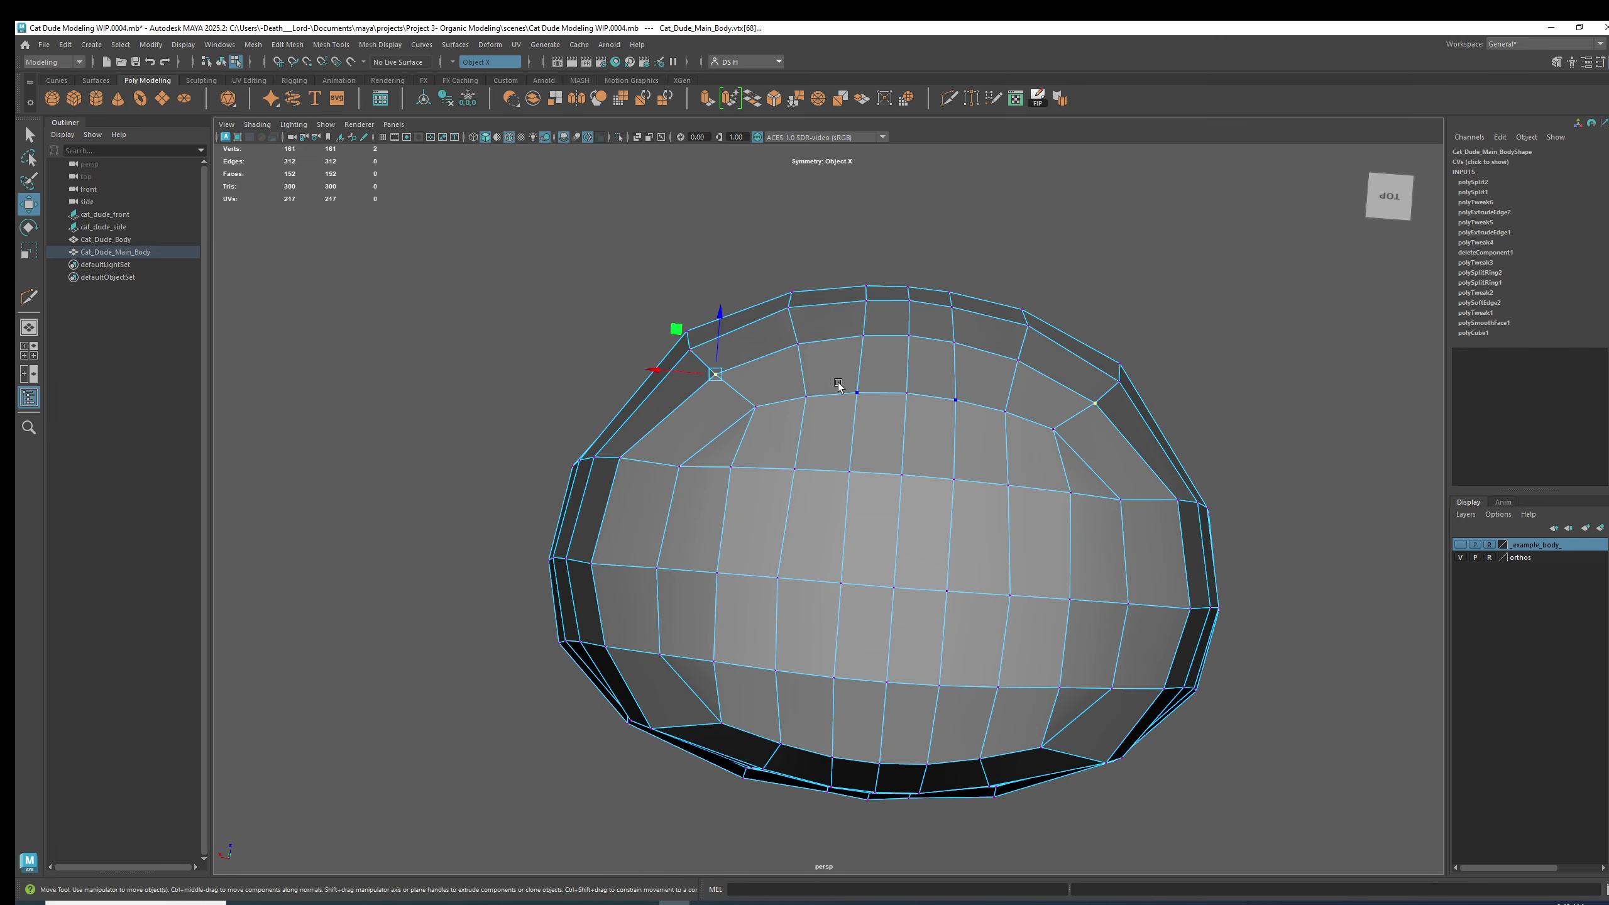
{"action": "left_click", "coordinate": [788, 308]}
{"action": "left_click_drag", "start_coordinate": [753, 307], "coordinate": [758, 307]}
{"action": "left_click_drag", "start_coordinate": [761, 562], "coordinate": [776, 553], "text": "alt"}
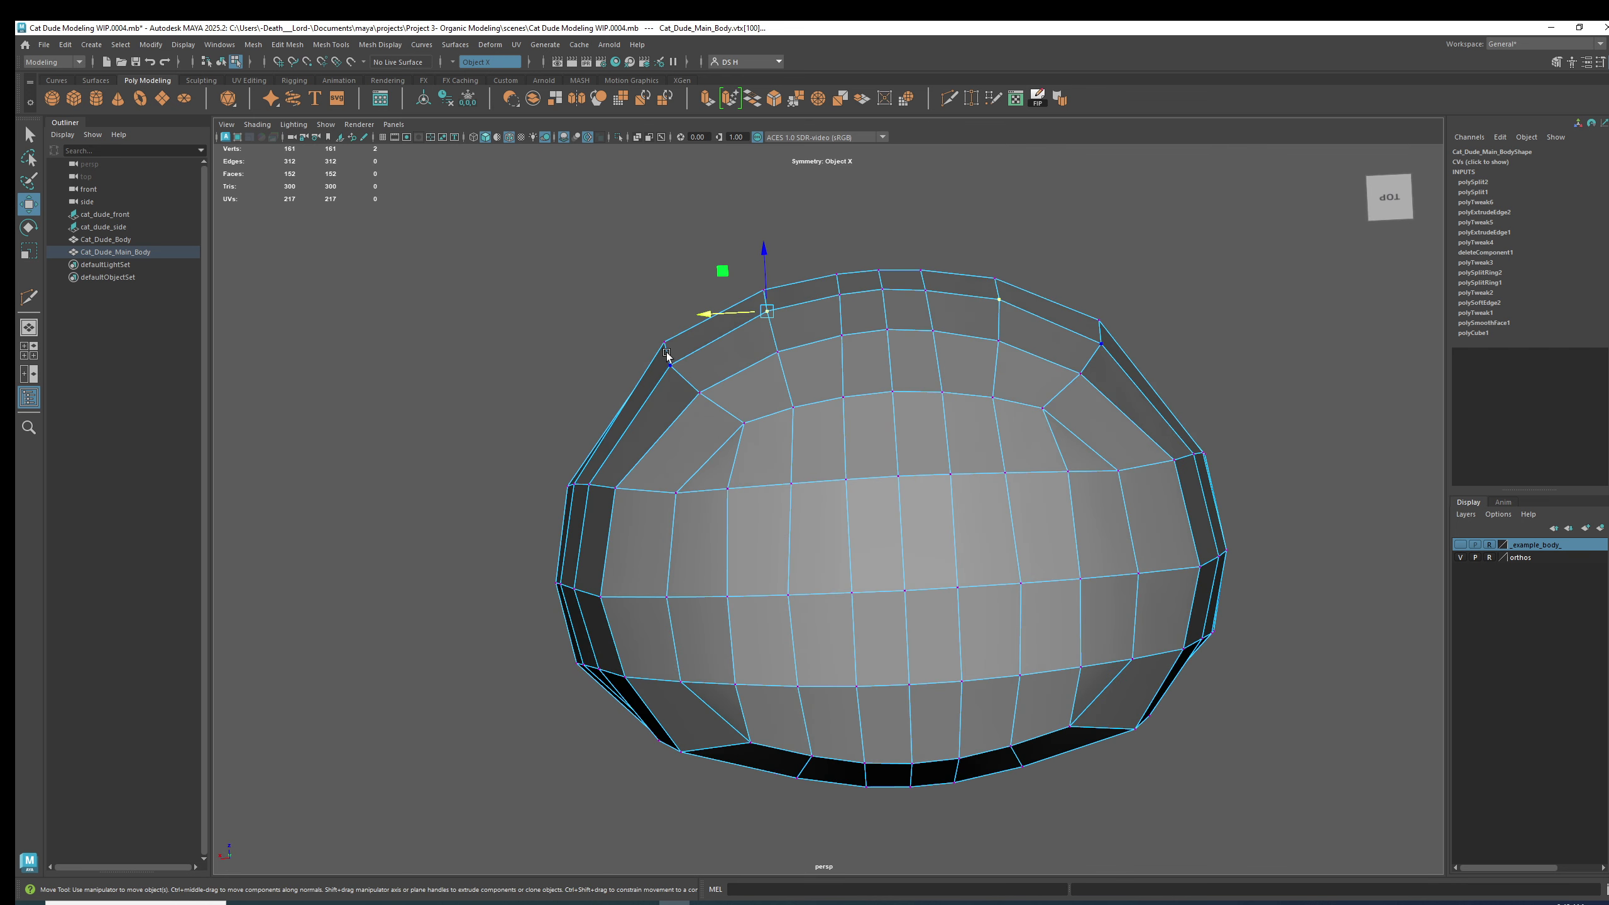
{"action": "left_click_drag", "start_coordinate": [679, 545], "coordinate": [690, 354], "text": "alt"}
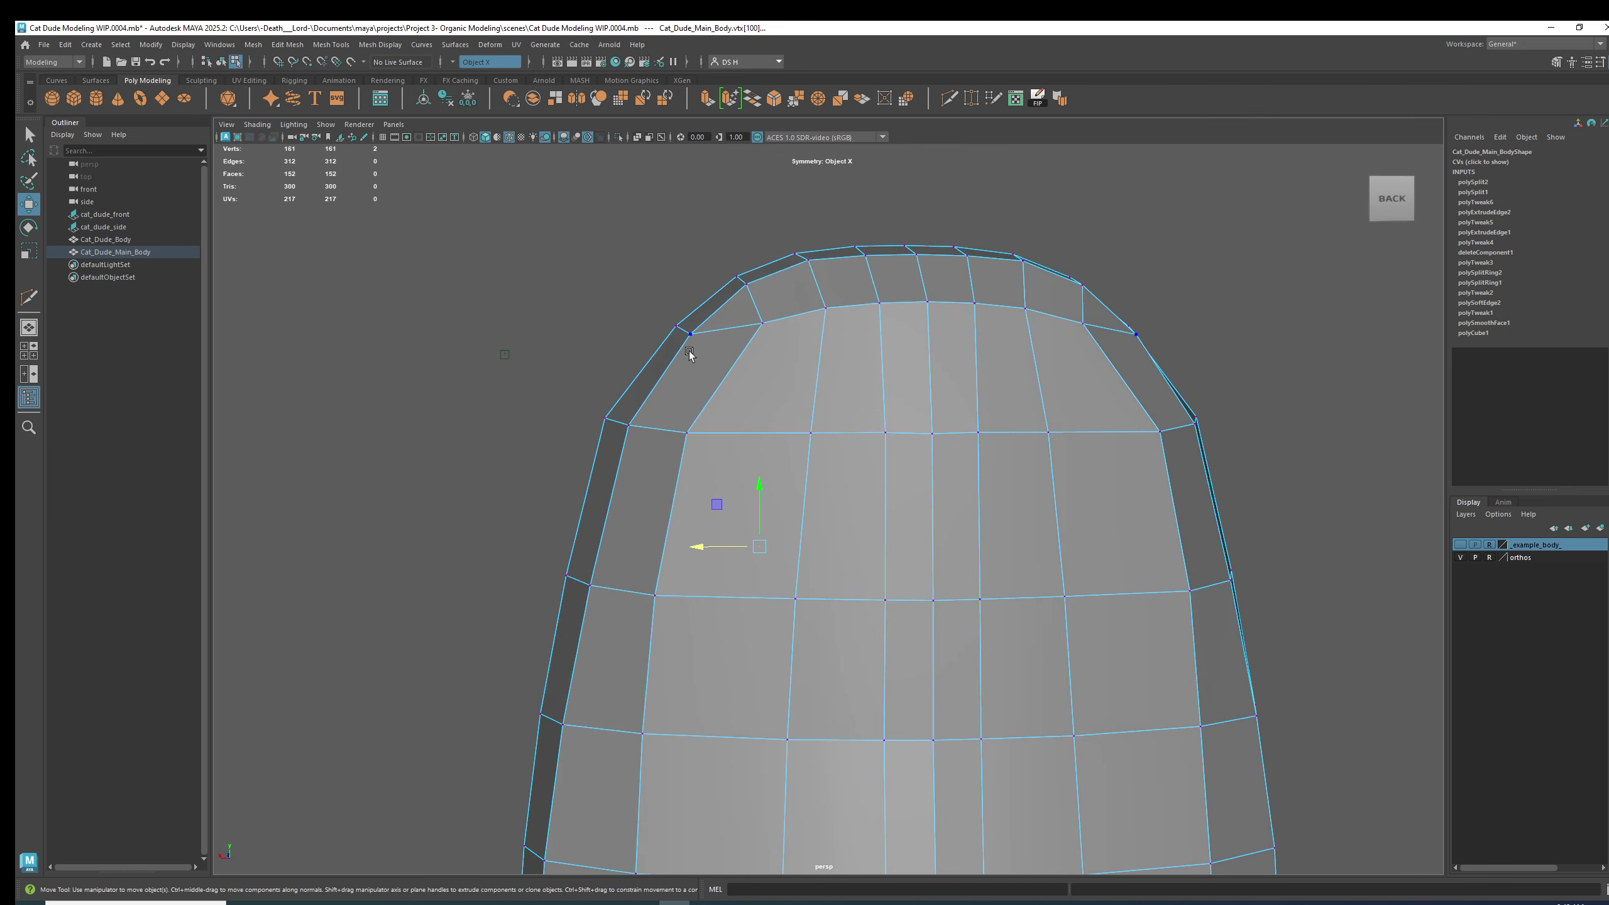
{"action": "left_click", "coordinate": [695, 342]}
{"action": "left_click_drag", "start_coordinate": [792, 412], "coordinate": [932, 408], "text": "alt"}
{"action": "left_click_drag", "start_coordinate": [1010, 306], "coordinate": [1016, 385]}
{"action": "left_click", "coordinate": [1122, 330]}
Select the vertices at the top's outer corners and compare the smoothed body with the front reference.
{"action": "left_click", "coordinate": [992, 296]}
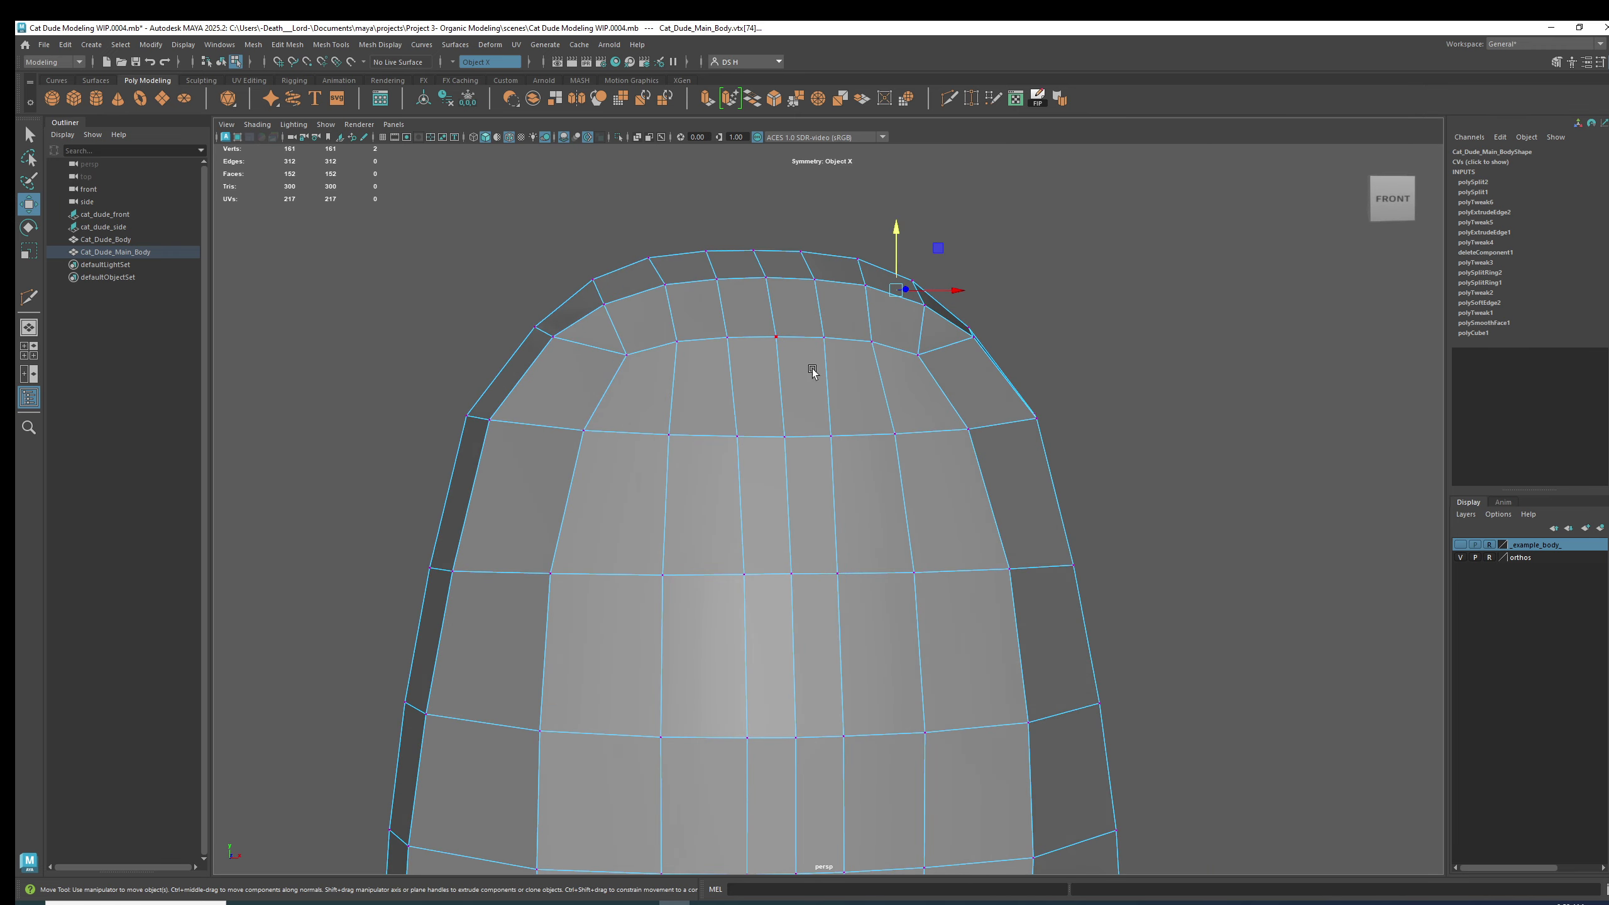
{"action": "key", "text": "space"}
{"action": "key", "text": "space"}
{"action": "middle_click_drag", "start_coordinate": [1077, 399], "coordinate": [955, 470], "text": "alt"}
{"action": "right_click_drag", "start_coordinate": [956, 470], "coordinate": [1129, 508], "text": "alt"}
{"action": "key", "text": "3"}
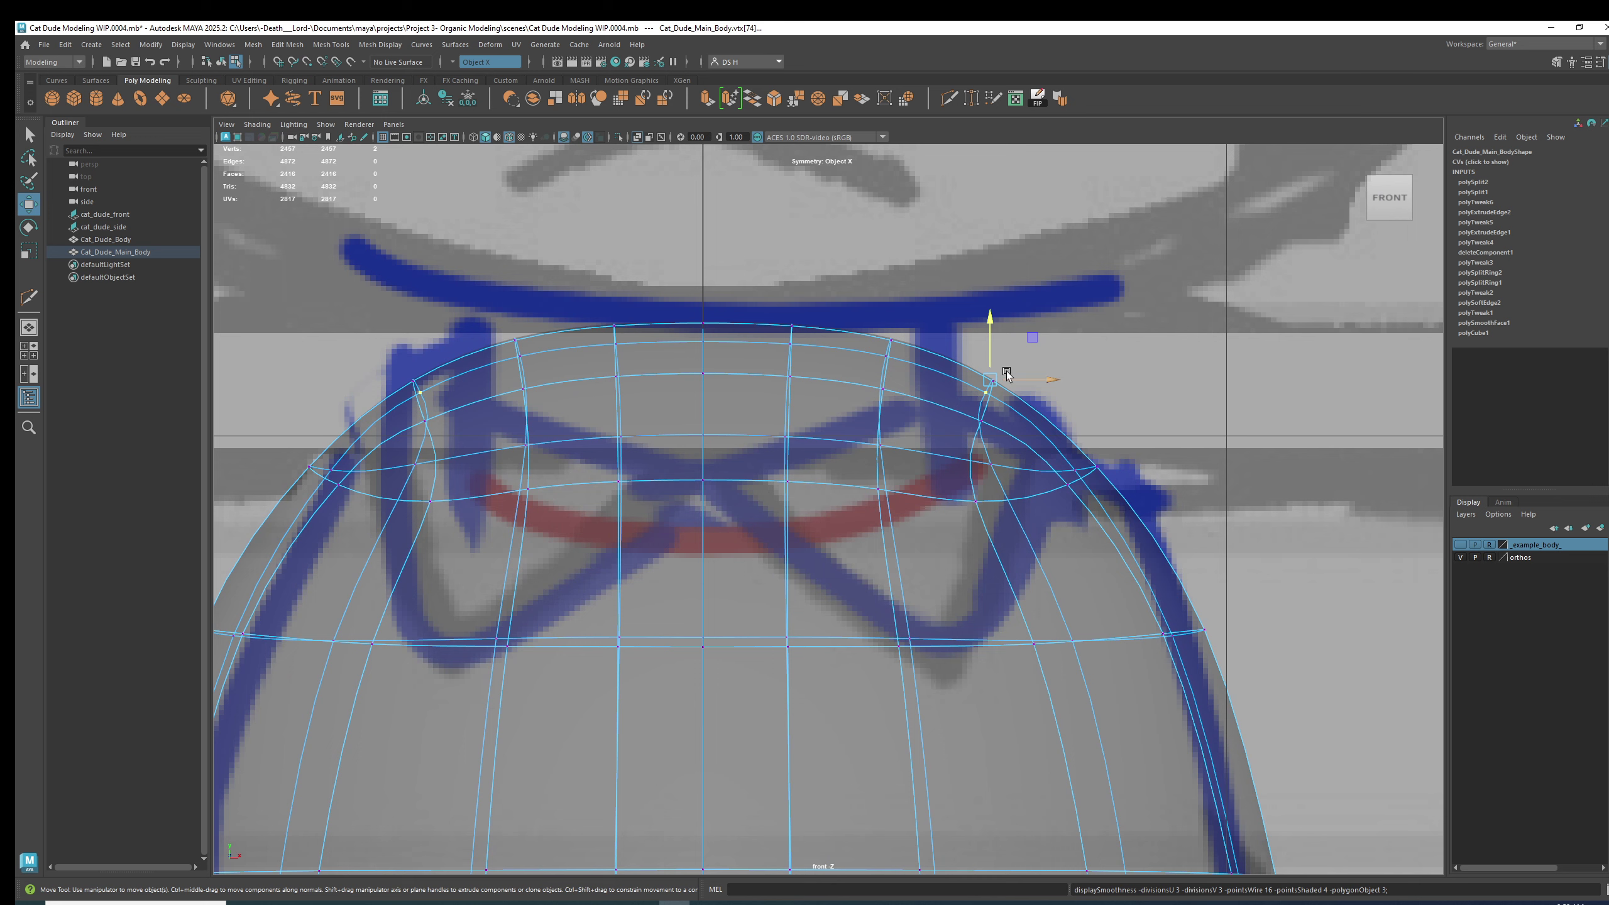
In the front view, move the unsmoothed body's shoulder vertices outward and down to follow the reference shoulder line.
{"action": "left_click_drag", "start_coordinate": [1028, 448], "coordinate": [1164, 546]}
{"action": "key", "text": "1"}
{"action": "left_click_drag", "start_coordinate": [1145, 461], "coordinate": [1164, 462]}
{"action": "left_click_drag", "start_coordinate": [1106, 399], "coordinate": [1106, 417]}
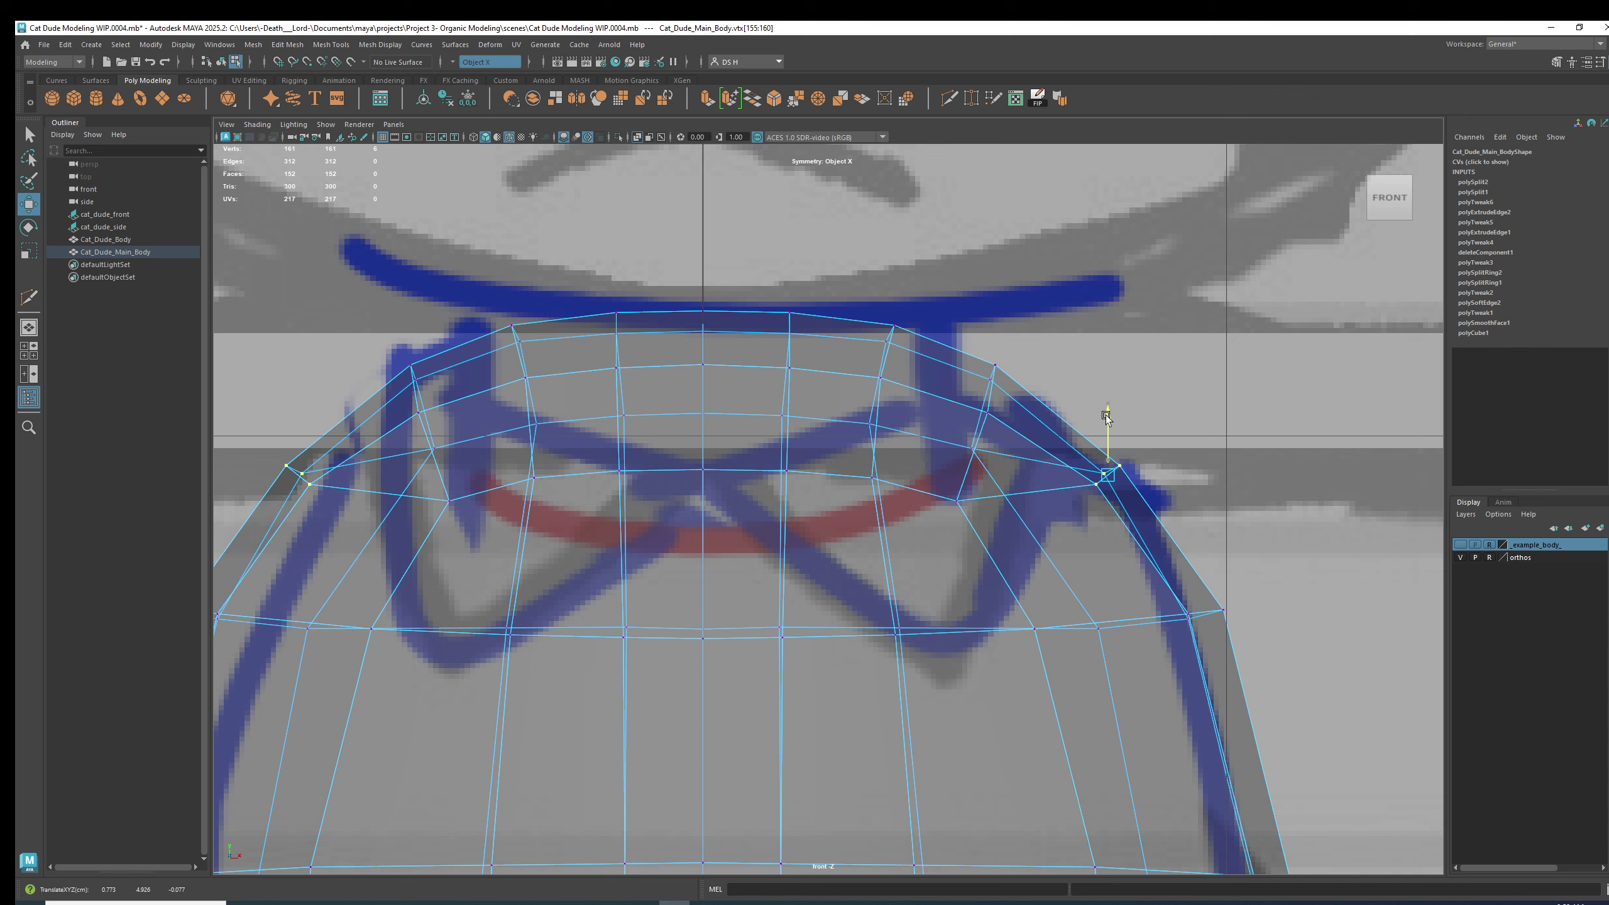
{"action": "scroll", "coordinate": [1232, 558], "scroll_direction": "down", "scroll_amount": 5}
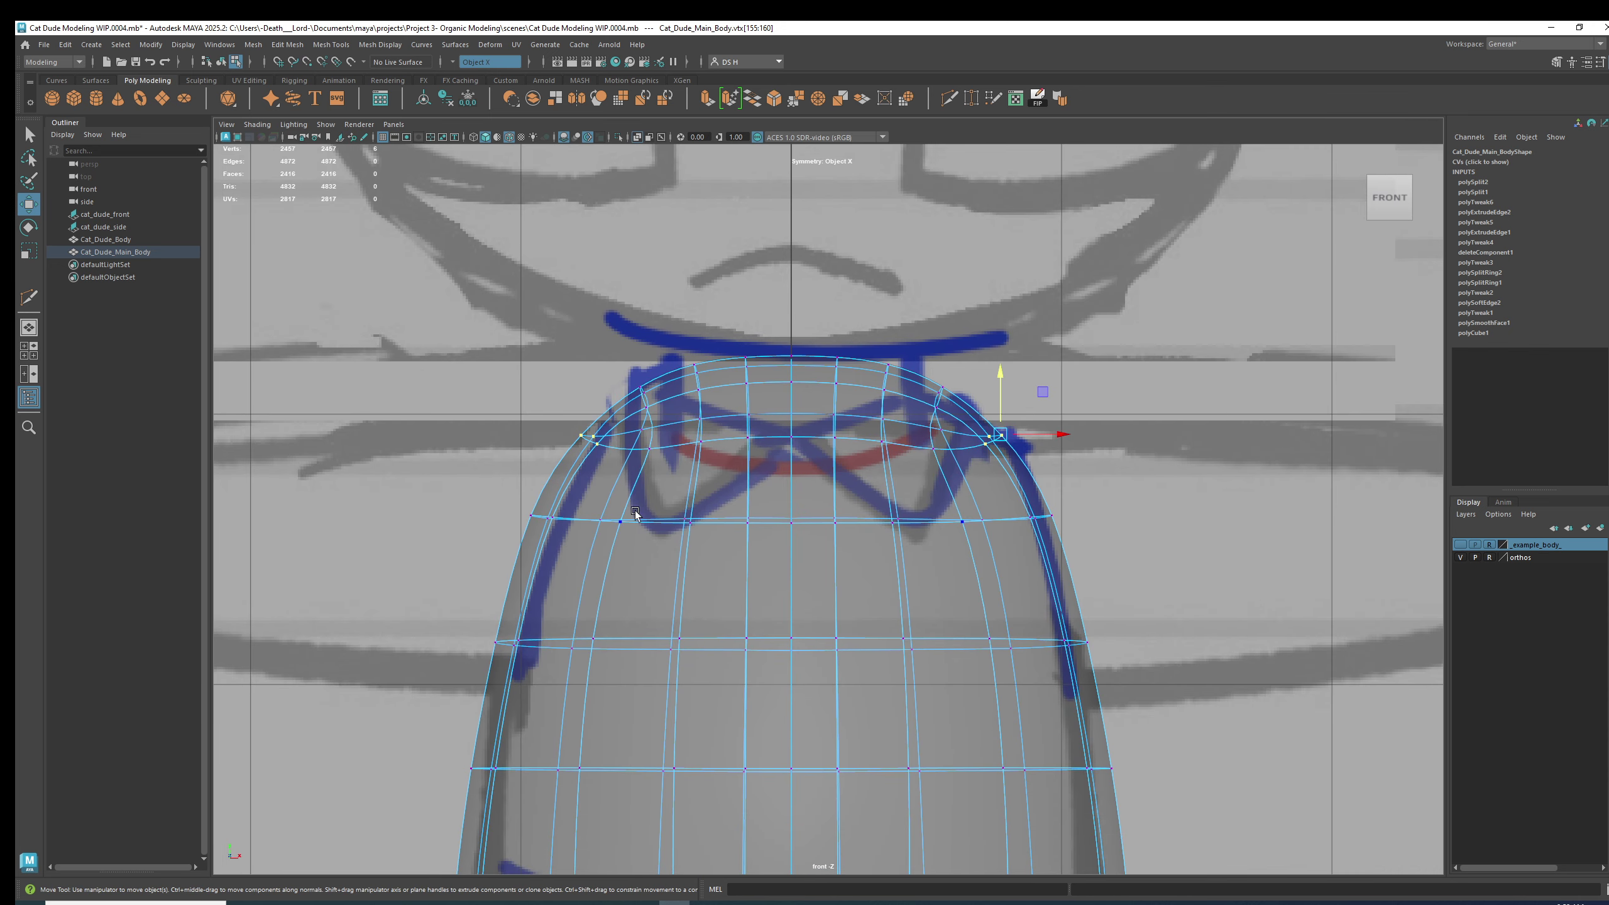
Select the vertex row below the shoulders and compare its smoothed and unsmoothed outline with the front reference.
{"action": "scroll", "coordinate": [544, 491], "scroll_direction": "up", "scroll_amount": 2}
{"action": "left_click_drag", "start_coordinate": [404, 475], "coordinate": [1280, 561]}
{"action": "key", "text": "3"}
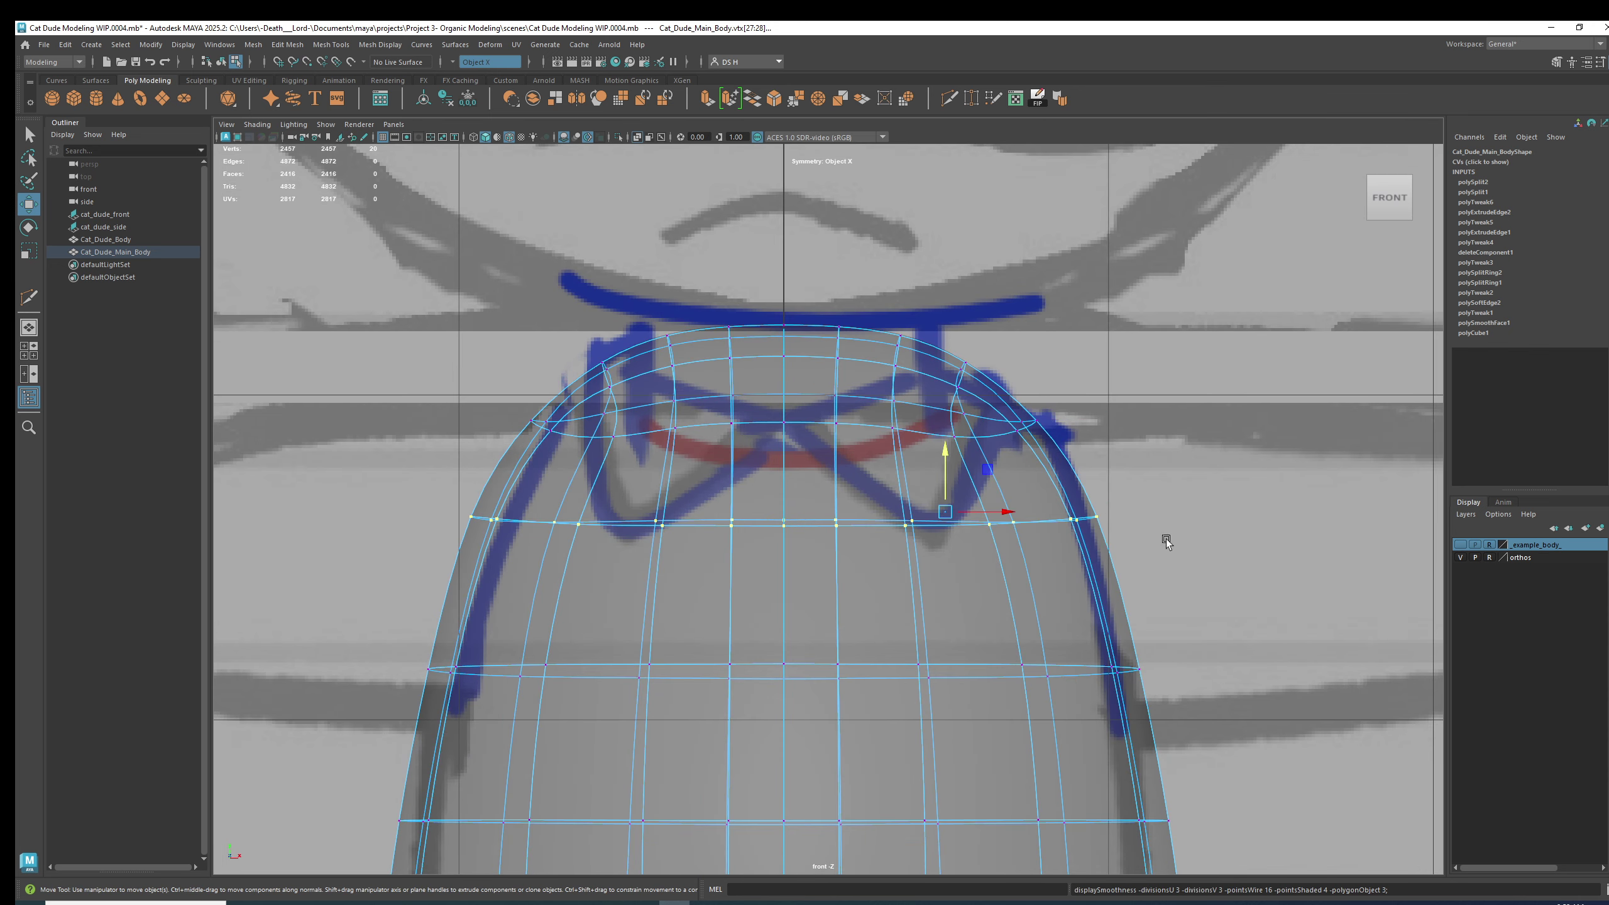
{"action": "scroll", "coordinate": [1013, 504], "scroll_direction": "up", "scroll_amount": 1}
{"action": "key", "text": "1"}
{"action": "scroll", "coordinate": [1038, 488], "scroll_direction": "up", "scroll_amount": 1}
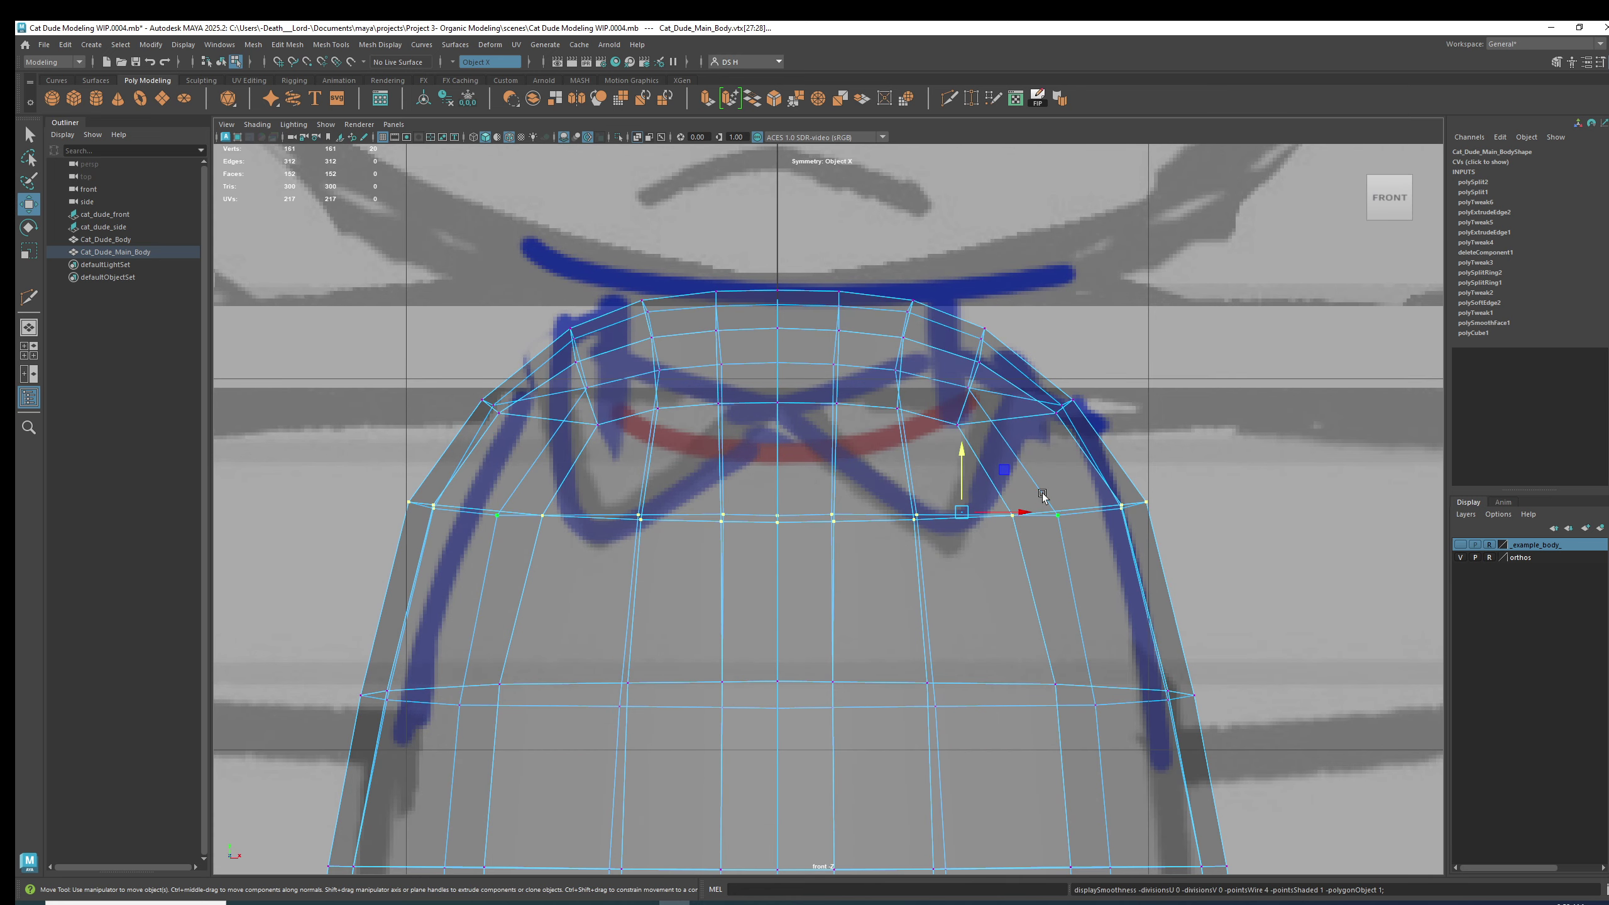
{"action": "key", "text": "3"}
{"action": "key", "text": "5"}
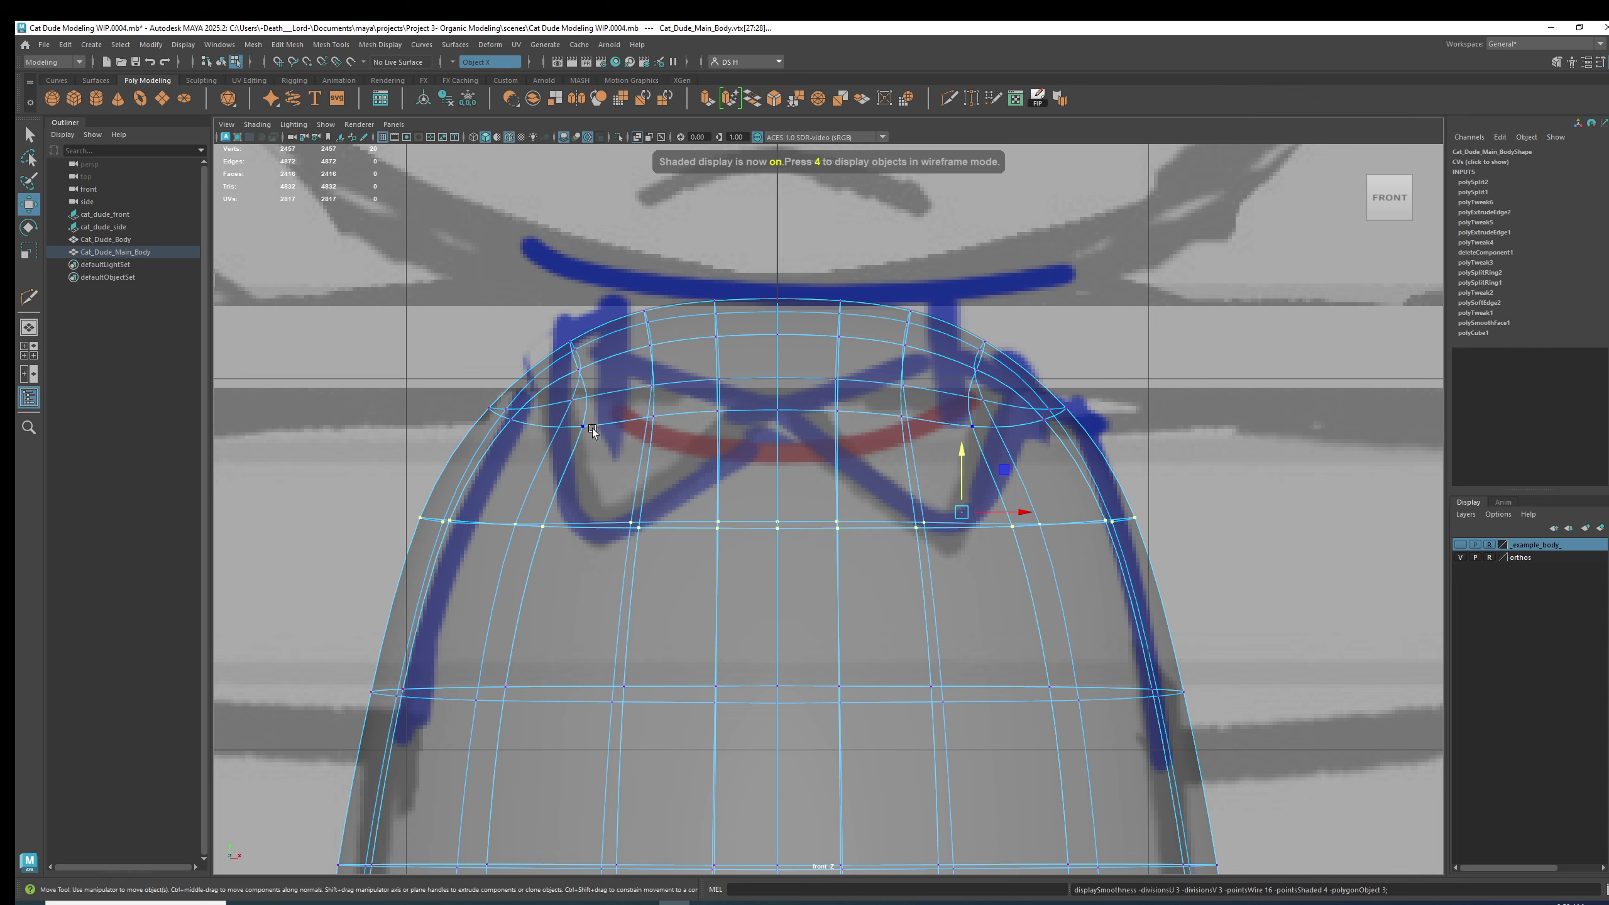
Return to the perspective view and set the transform constraint to Edge Slide for the selected vertex row.
{"action": "key", "text": "space"}
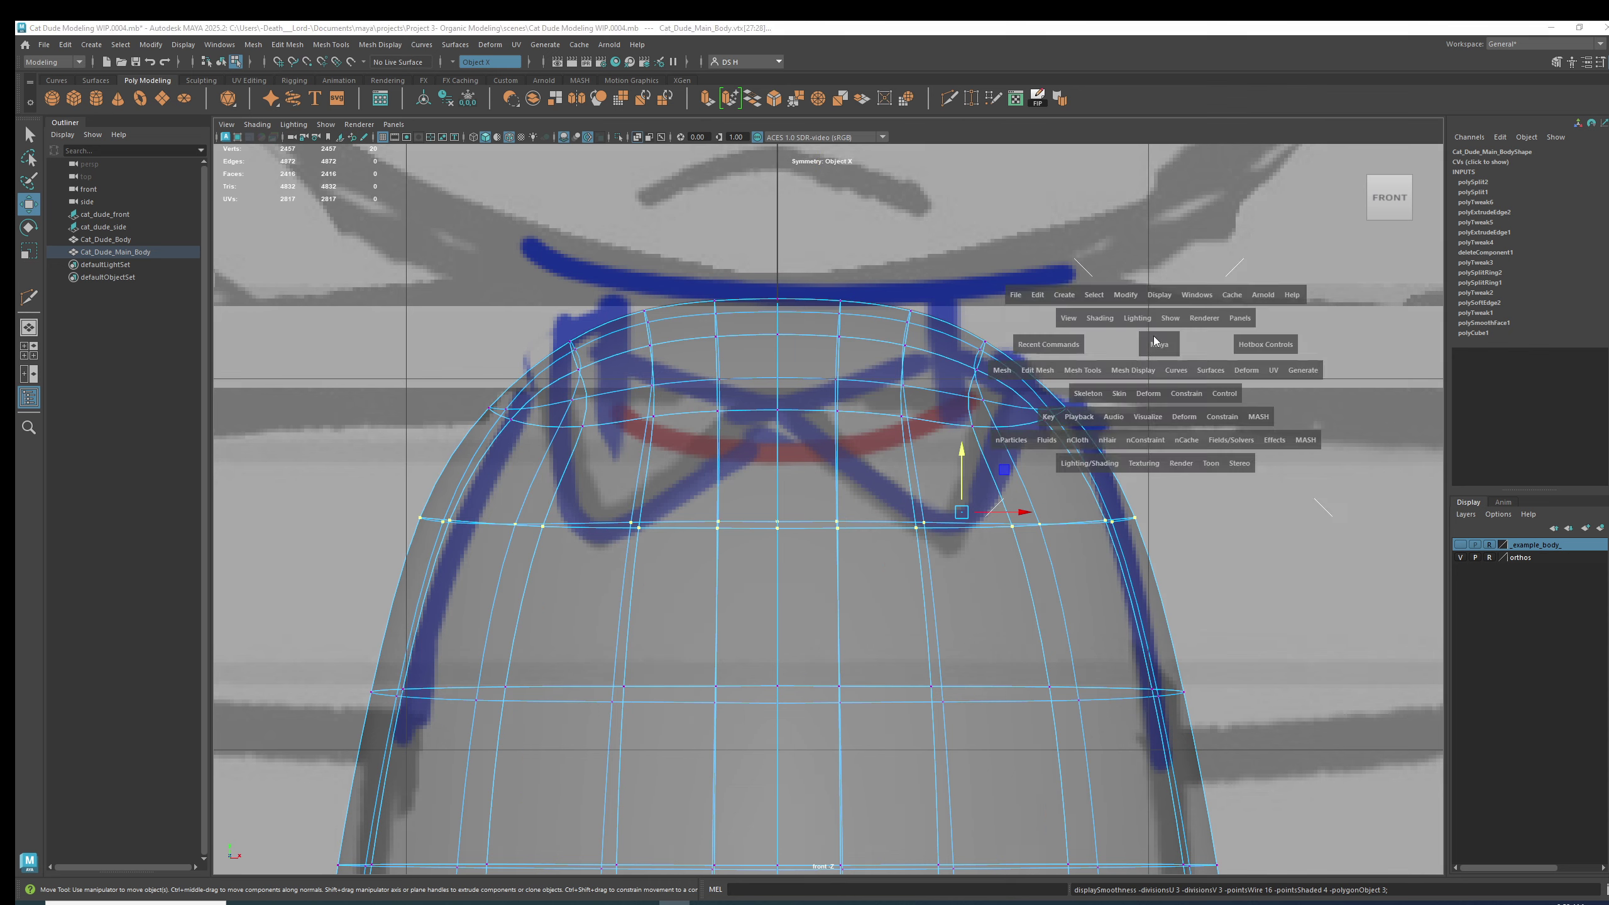
{"action": "left_click_drag", "start_coordinate": [1156, 345], "coordinate": [1159, 302]}
{"action": "left_click_drag", "start_coordinate": [843, 349], "coordinate": [967, 424], "text": "alt"}
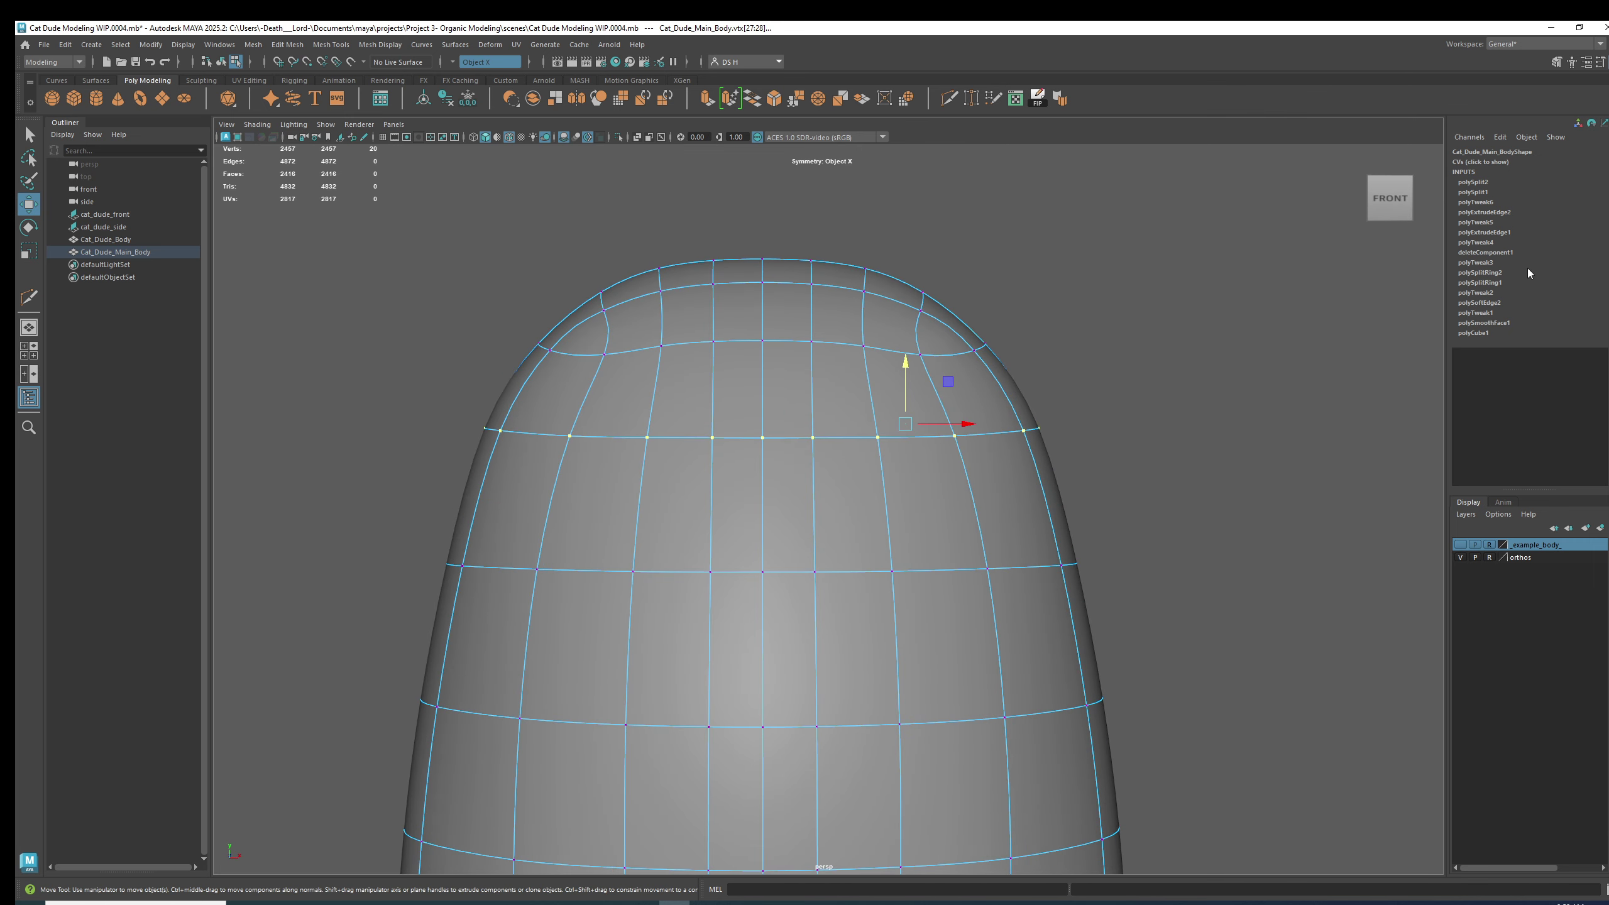
{"action": "left_click", "coordinate": [1556, 61]}
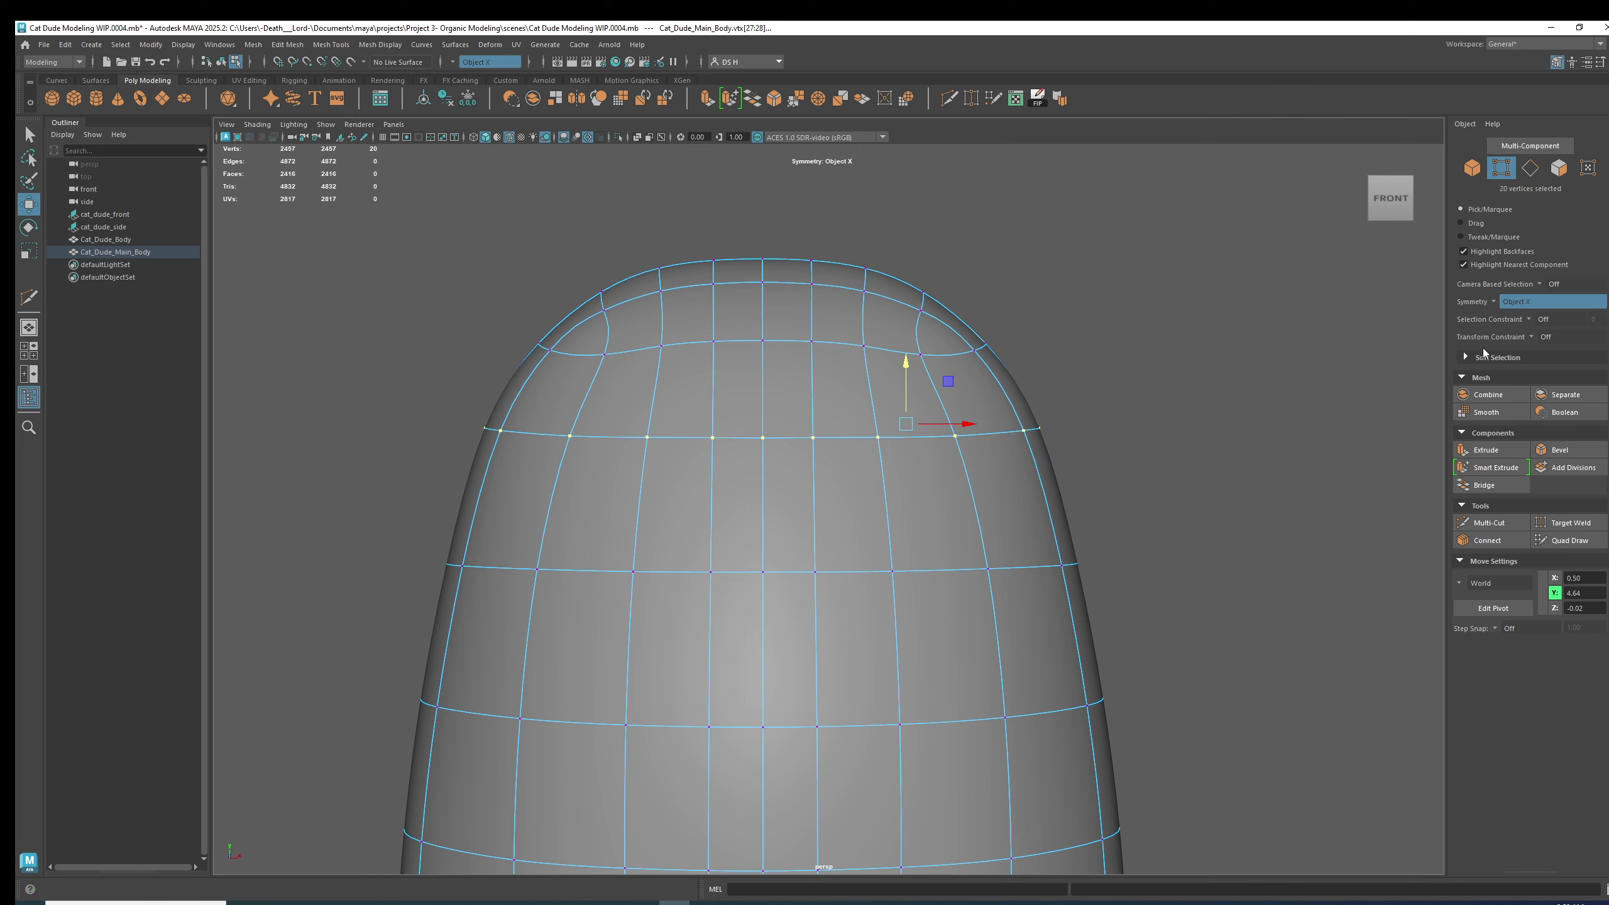
{"action": "left_click", "coordinate": [1530, 335]}
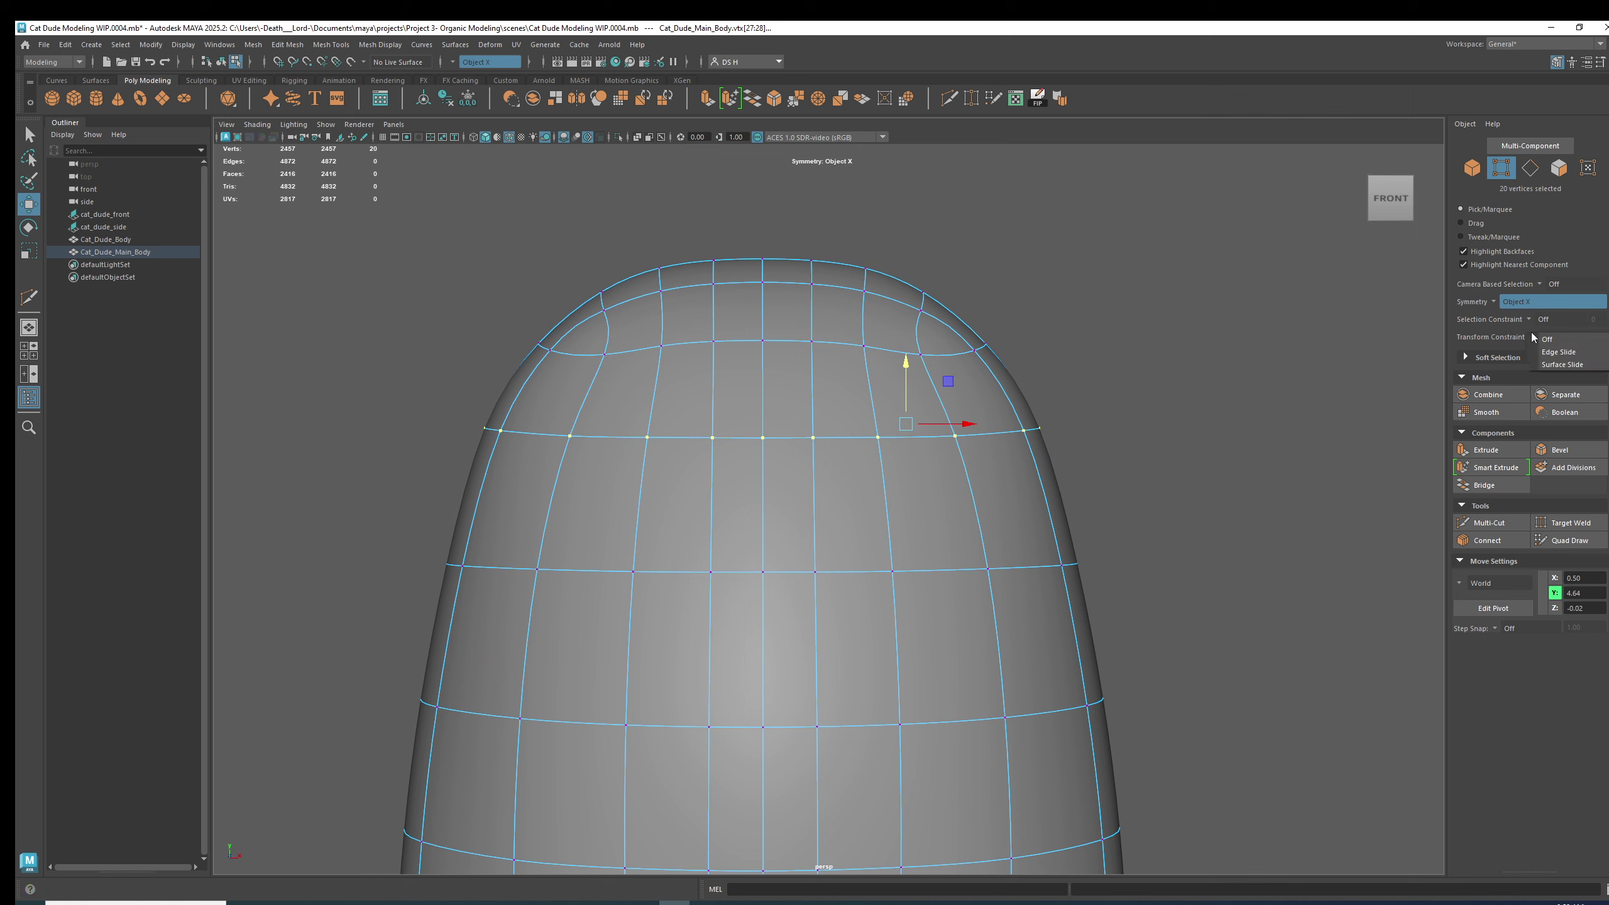
{"action": "left_click", "coordinate": [1562, 354]}
{"action": "left_click_drag", "start_coordinate": [1103, 401], "coordinate": [1002, 395], "text": "alt"}
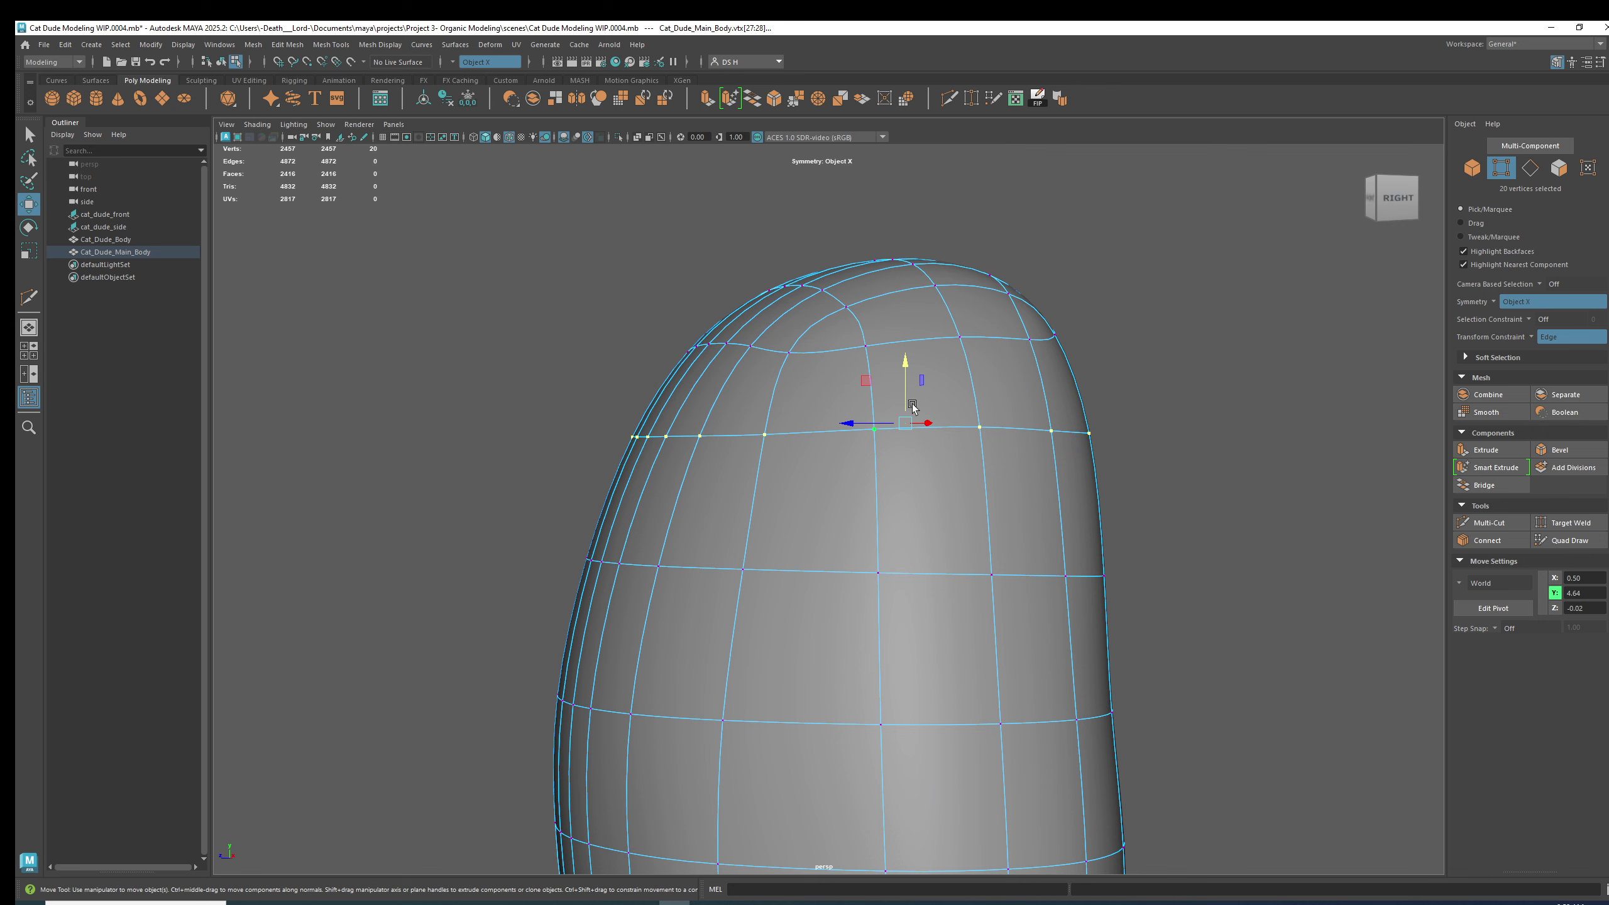
Slide the selected vertex row below the shoulders vertically along its edges to refine the smoothed shoulder shape.
{"action": "left_click_drag", "start_coordinate": [907, 359], "coordinate": [1005, 417]}
{"action": "key", "text": "1"}
{"action": "left_click_drag", "start_coordinate": [911, 394], "coordinate": [909, 385]}
{"action": "key", "text": "r"}
{"action": "left_click_drag", "start_coordinate": [1007, 435], "coordinate": [1041, 486], "text": "alt"}
{"action": "key", "text": "3"}
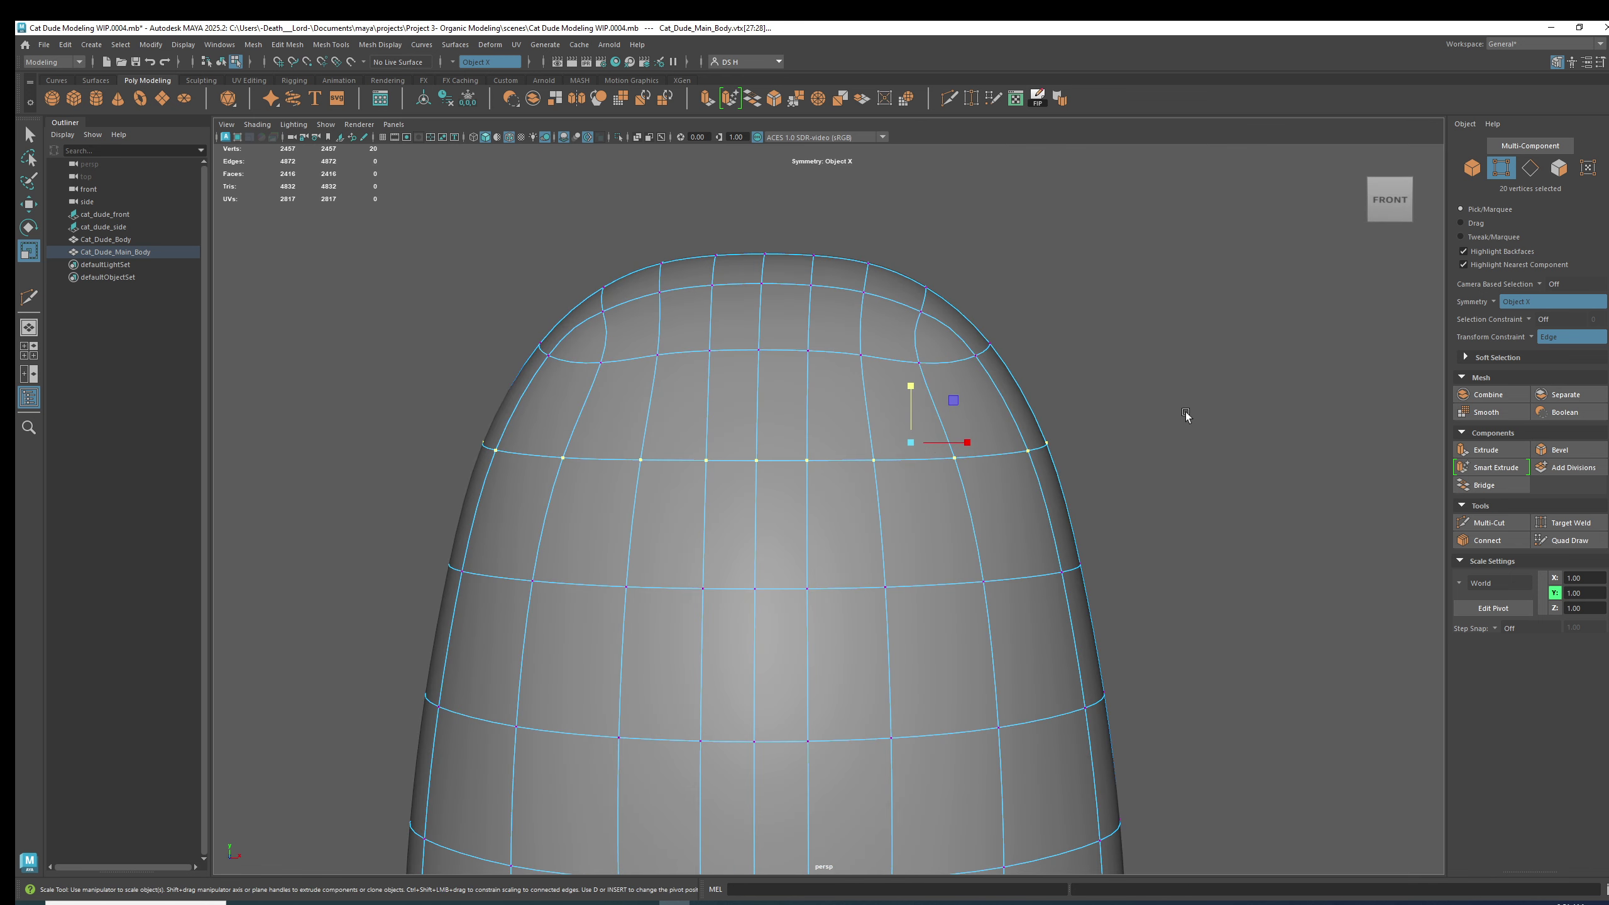
Return to object mode and set the main body's transform constraint to Off.
{"action": "left_click", "coordinate": [1185, 413]}
{"action": "right_click_drag", "start_coordinate": [844, 457], "coordinate": [1179, 248]}
{"action": "left_click", "coordinate": [1179, 248]}
{"action": "scroll", "coordinate": [1031, 334], "scroll_direction": "down", "scroll_amount": 3}
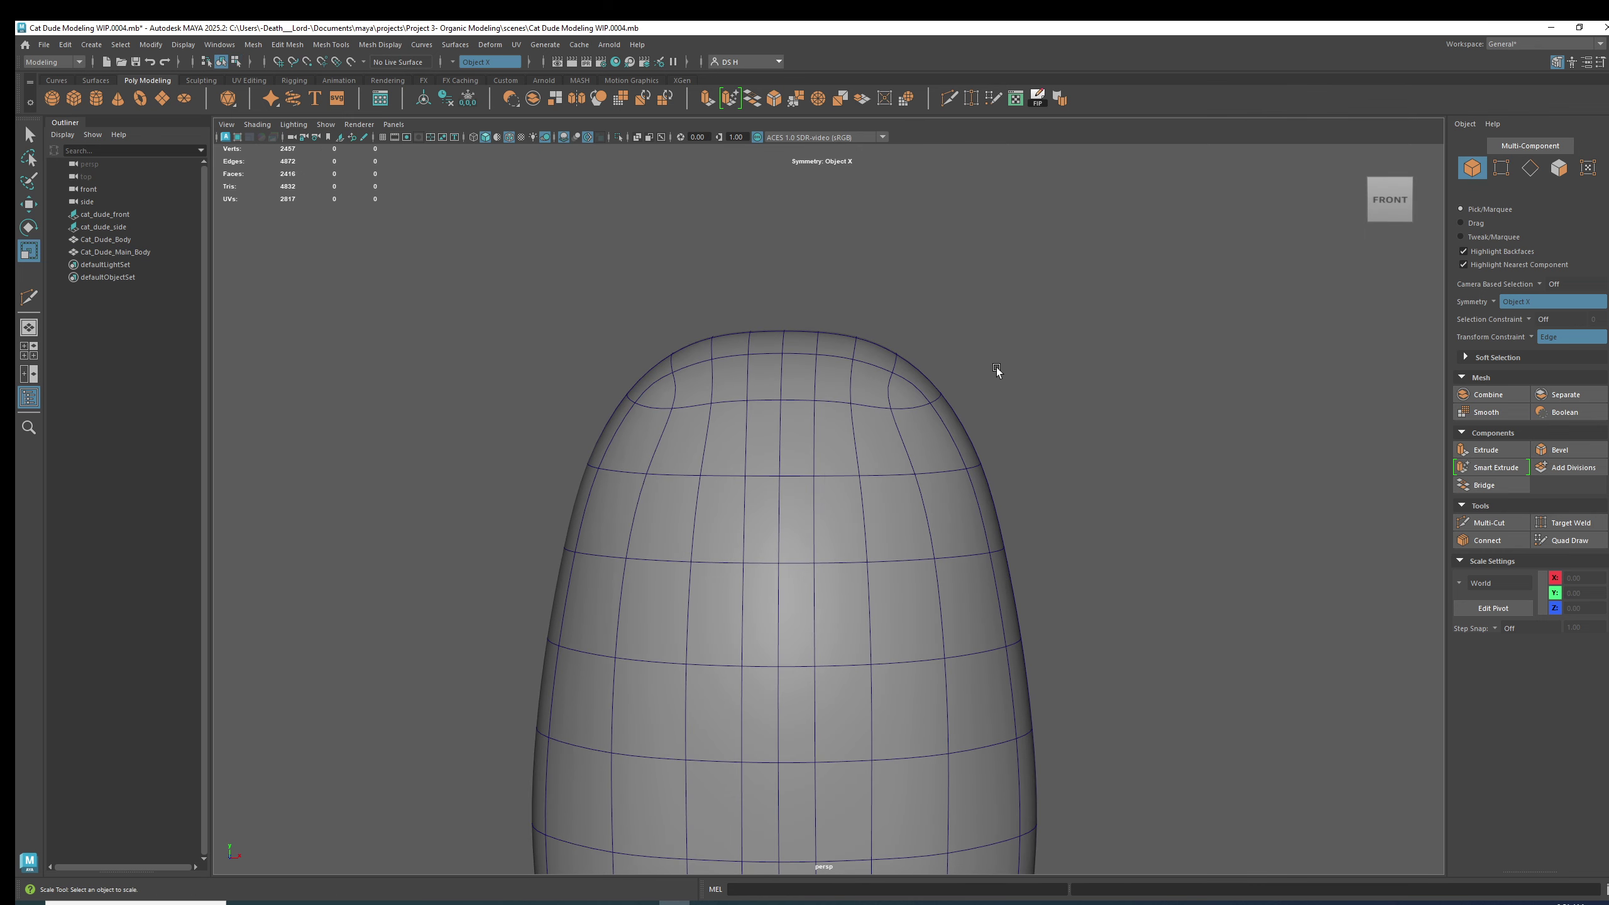
{"action": "left_click_drag", "start_coordinate": [996, 367], "coordinate": [874, 416], "text": "alt"}
{"action": "left_click", "coordinate": [874, 416]}
{"action": "left_click", "coordinate": [1526, 336]}
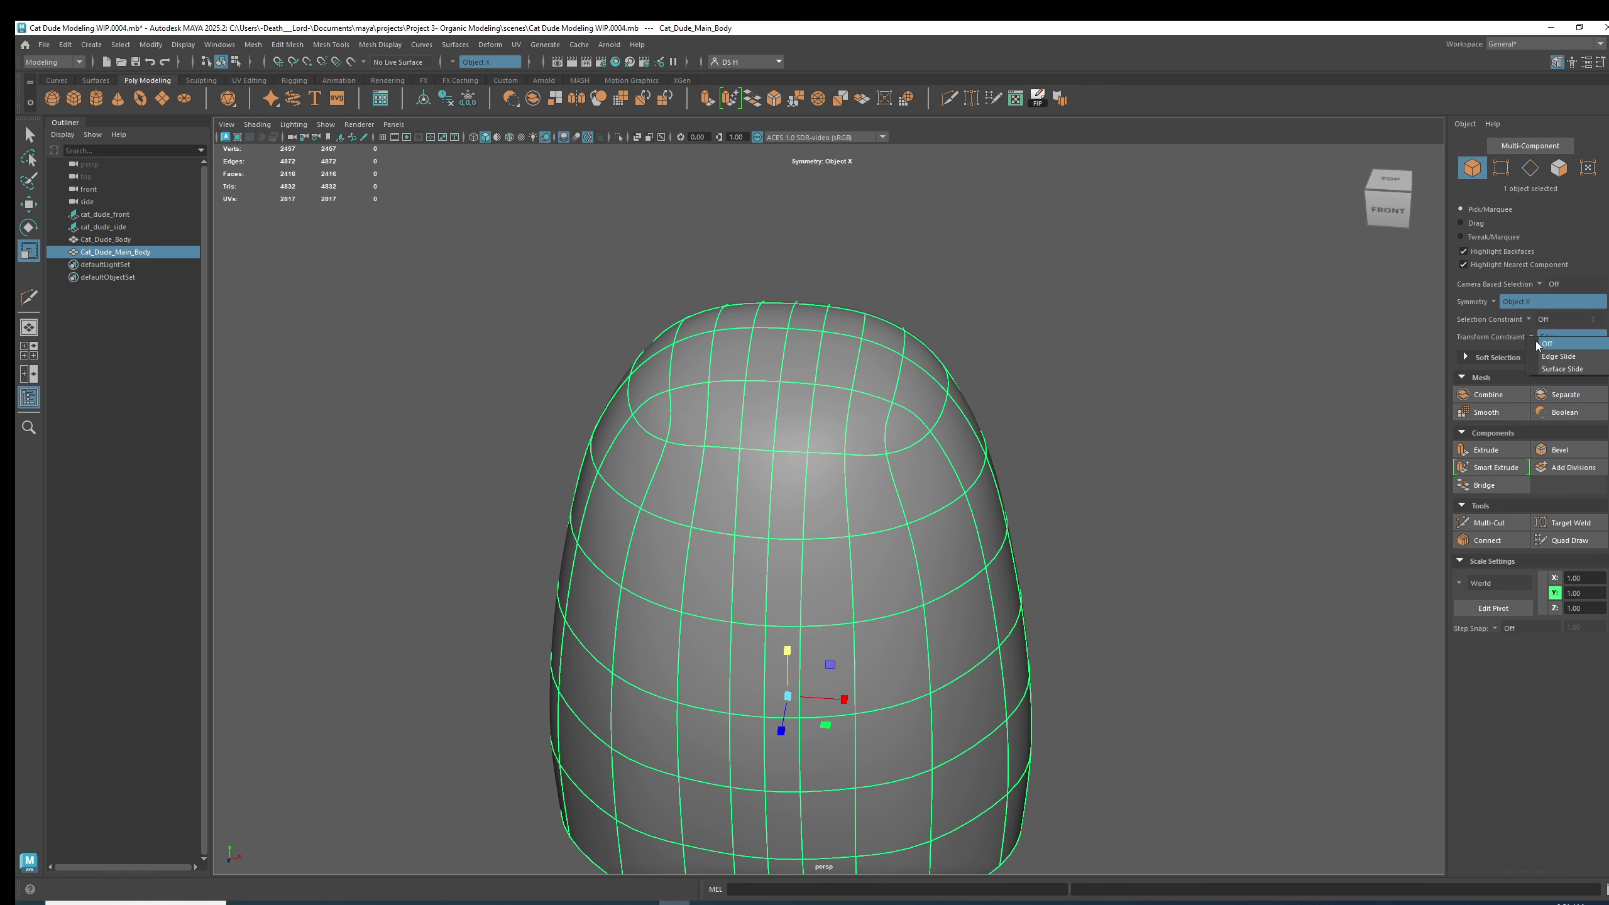
{"action": "left_click", "coordinate": [1536, 341]}
{"action": "left_click", "coordinate": [1246, 362]}
Examine the upper body's surface and shoulder topology from above and behind, comparing the smoothed and unsmoothed display.
{"action": "left_click_drag", "start_coordinate": [1246, 362], "coordinate": [899, 524], "text": "alt"}
{"action": "left_click", "coordinate": [915, 386]}
{"action": "key", "text": "1"}
{"action": "scroll", "coordinate": [869, 367], "scroll_direction": "up", "scroll_amount": 3}
{"action": "key", "text": "3"}
{"action": "left_click", "coordinate": [1189, 316]}
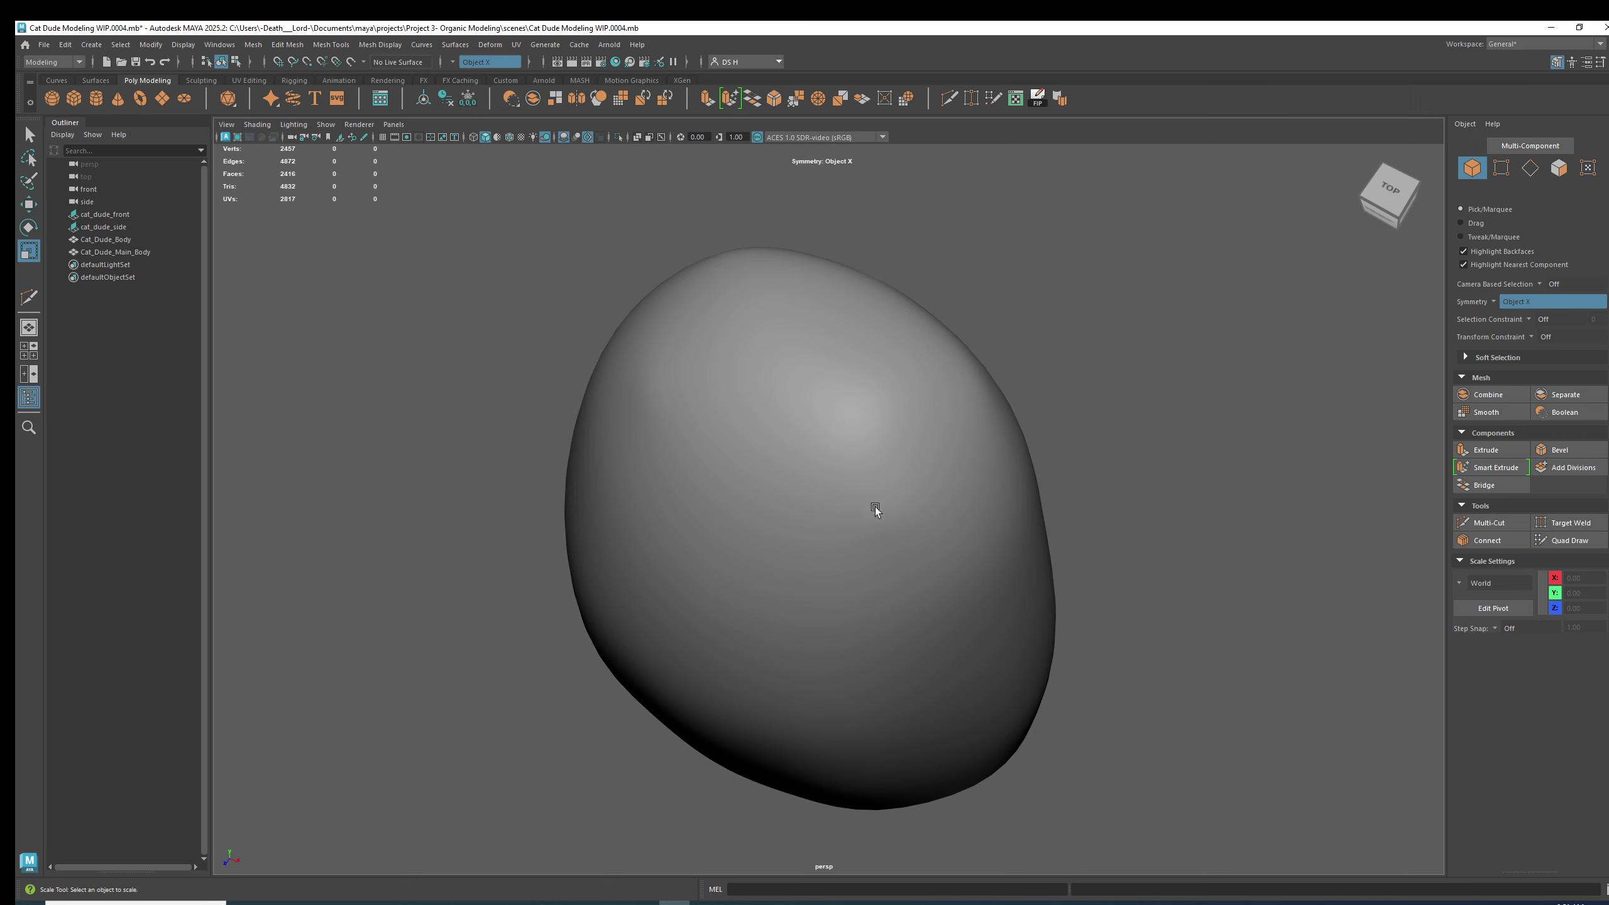
{"action": "left_click_drag", "start_coordinate": [953, 501], "coordinate": [936, 436], "text": "alt"}
{"action": "left_click", "coordinate": [886, 337]}
{"action": "key", "text": "1"}
{"action": "left_click_drag", "start_coordinate": [867, 367], "coordinate": [865, 423], "text": "alt"}
{"action": "key", "text": "3"}
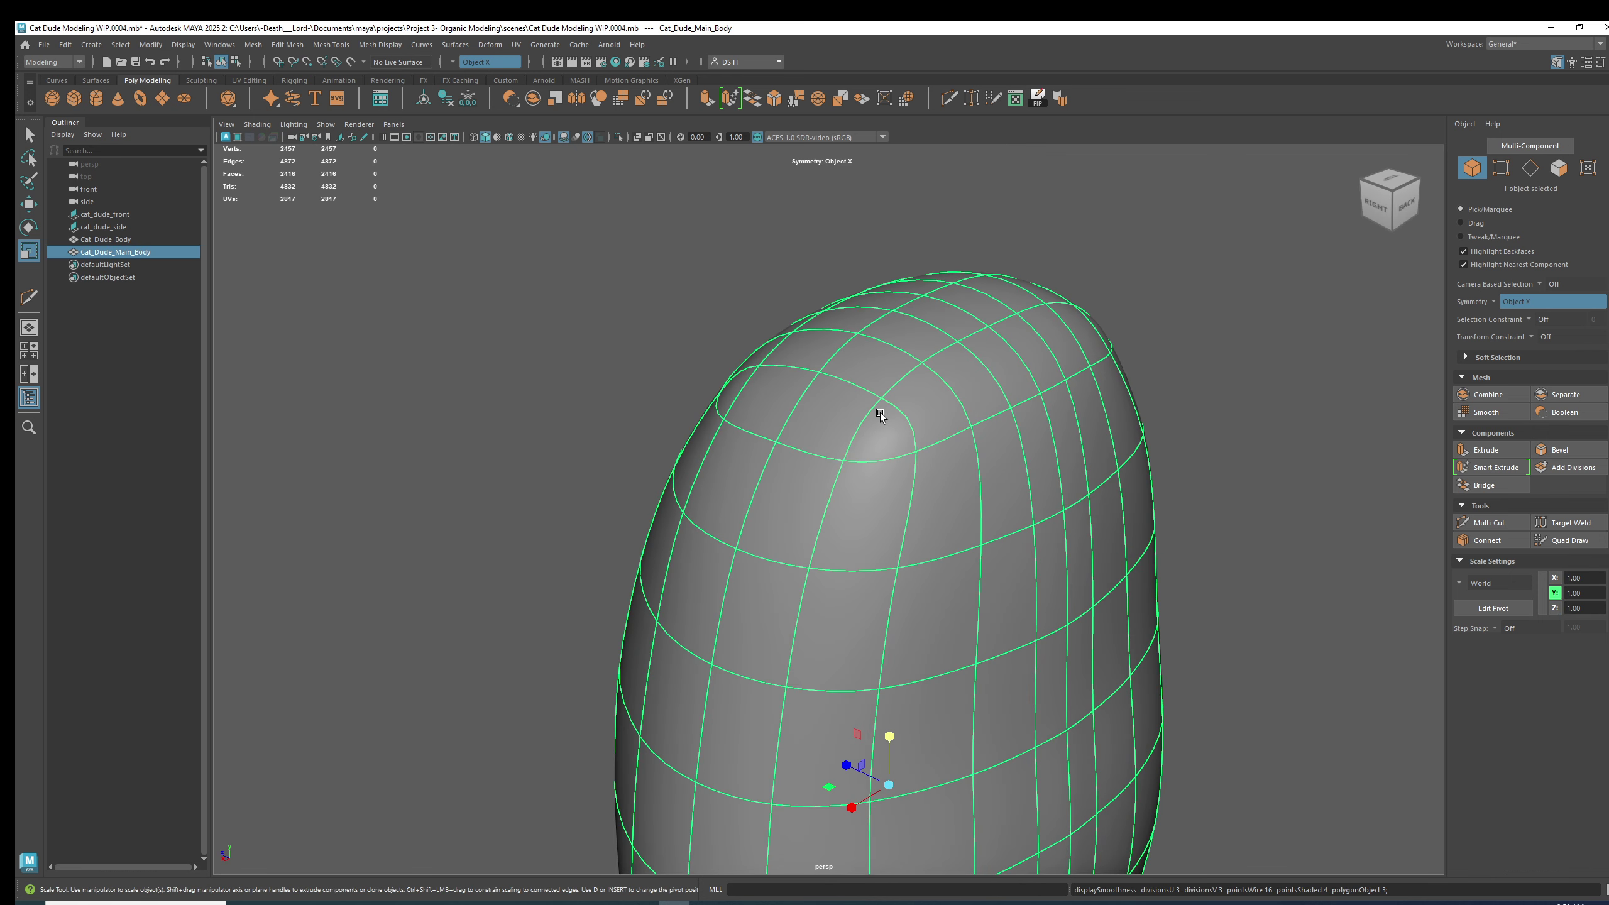
{"action": "key", "text": "1"}
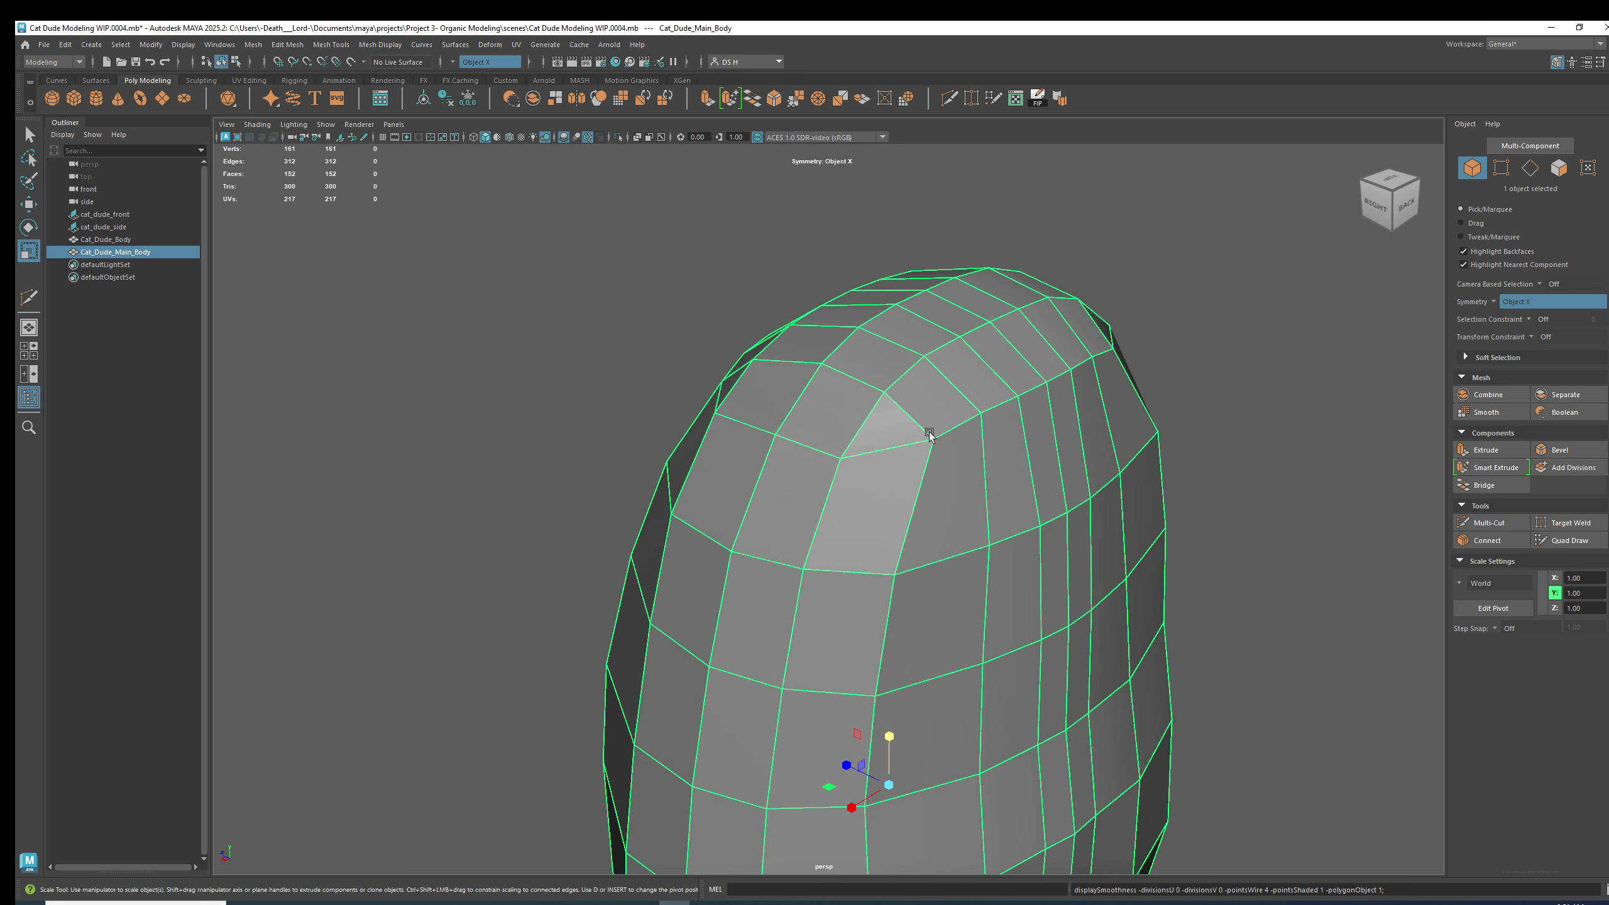
With Multi-Cut, cut a symmetric edge row from the shoulder corner vertices across the upper back toward the centre columns.
{"action": "left_click_drag", "start_coordinate": [930, 430], "coordinate": [945, 378], "text": "alt"}
{"action": "right_click_drag", "start_coordinate": [966, 336], "coordinate": [768, 340], "text": "shift"}
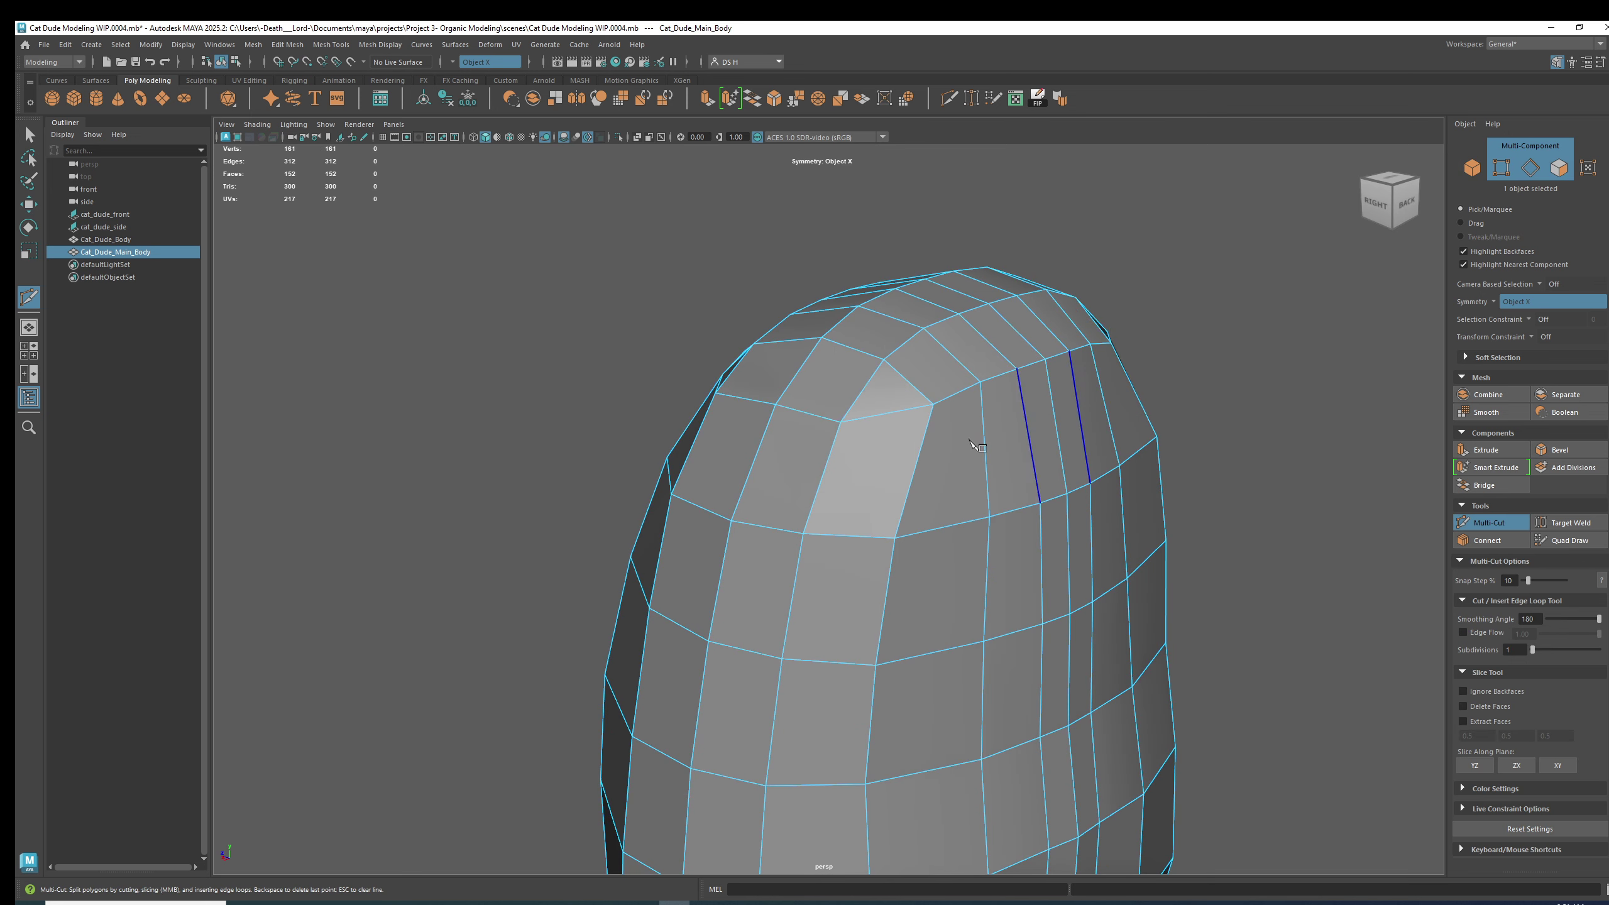
{"action": "scroll", "coordinate": [908, 424], "scroll_direction": "up", "scroll_amount": 4}
{"action": "left_click", "coordinate": [781, 483]}
{"action": "key", "text": "BackSpace"}
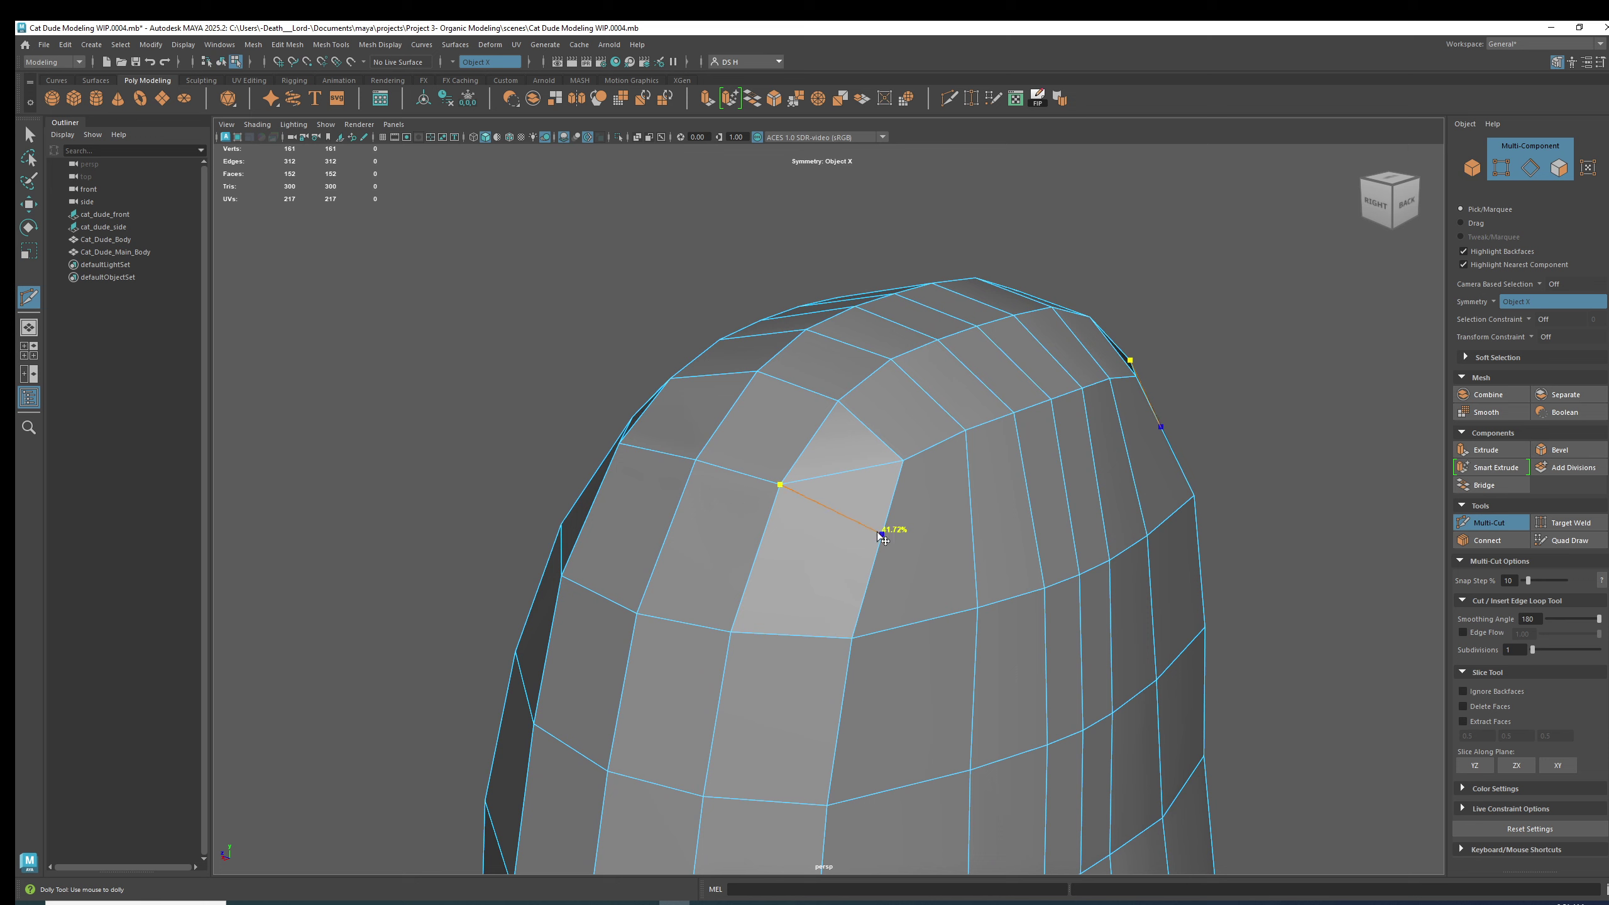
{"action": "left_click", "coordinate": [881, 534]}
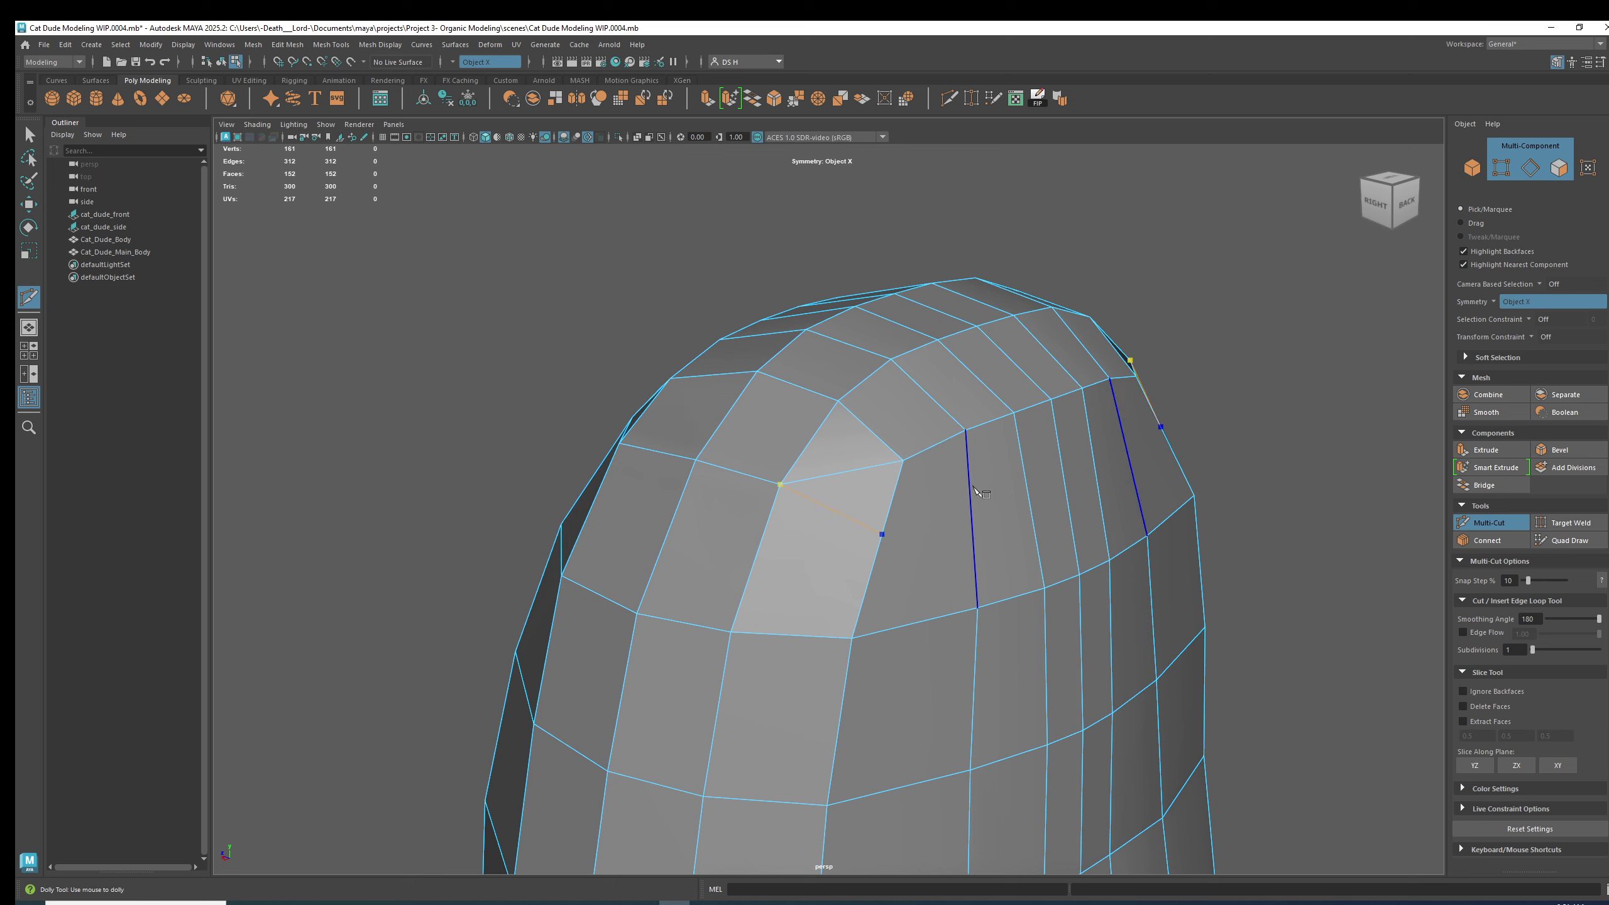
{"action": "left_click", "coordinate": [975, 517]}
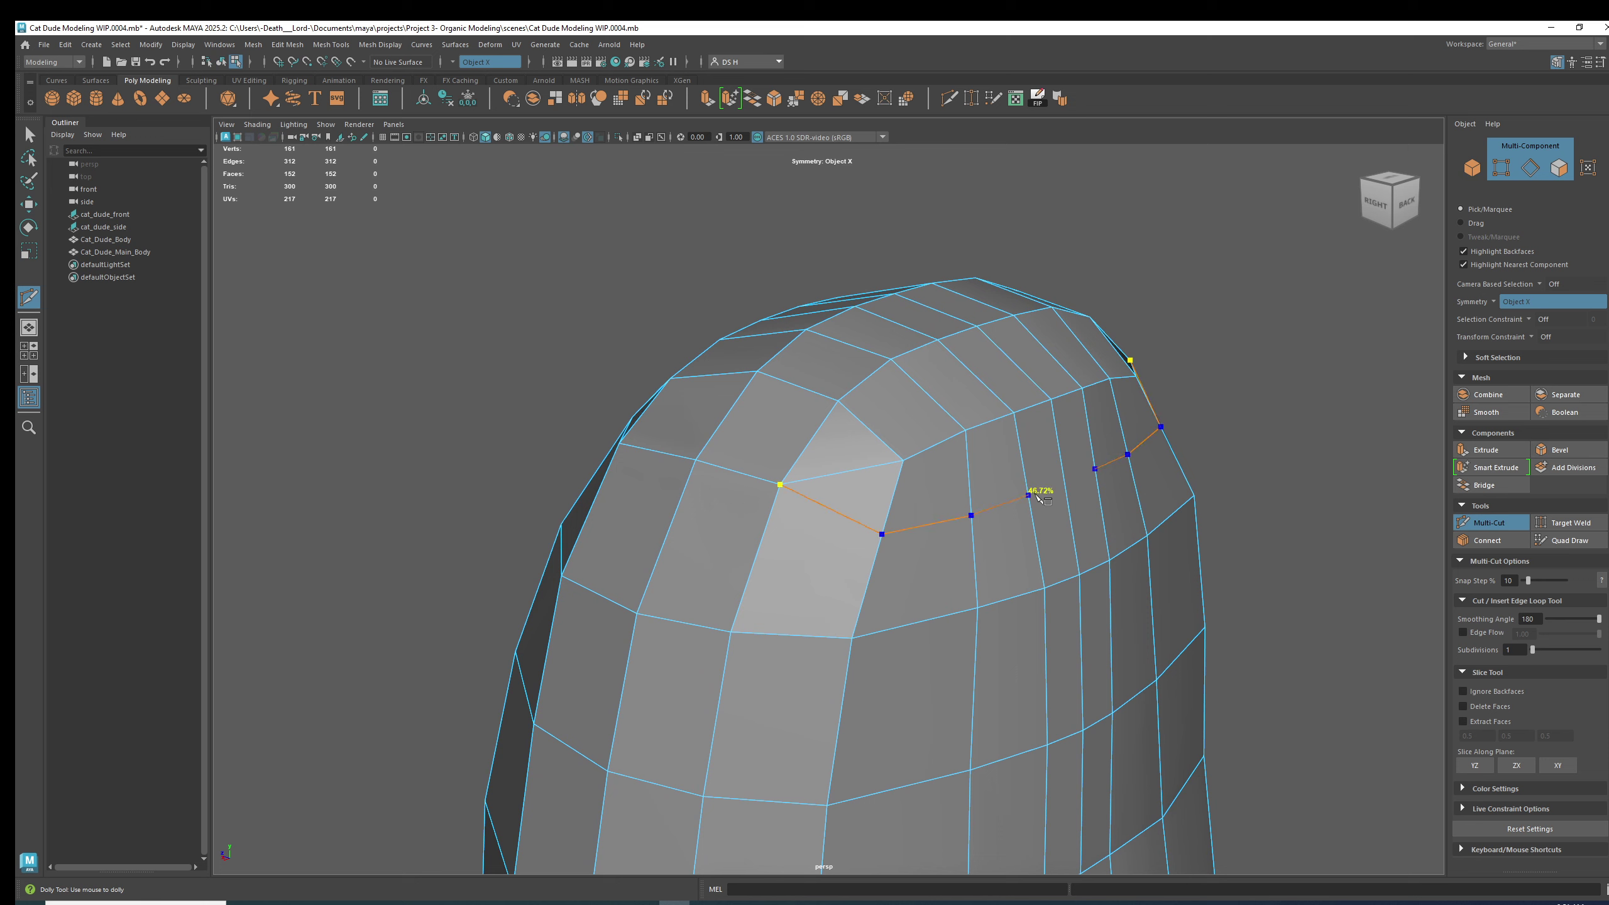
{"action": "left_click", "coordinate": [1029, 495]}
{"action": "left_click_drag", "start_coordinate": [1068, 466], "coordinate": [950, 501], "text": "alt"}
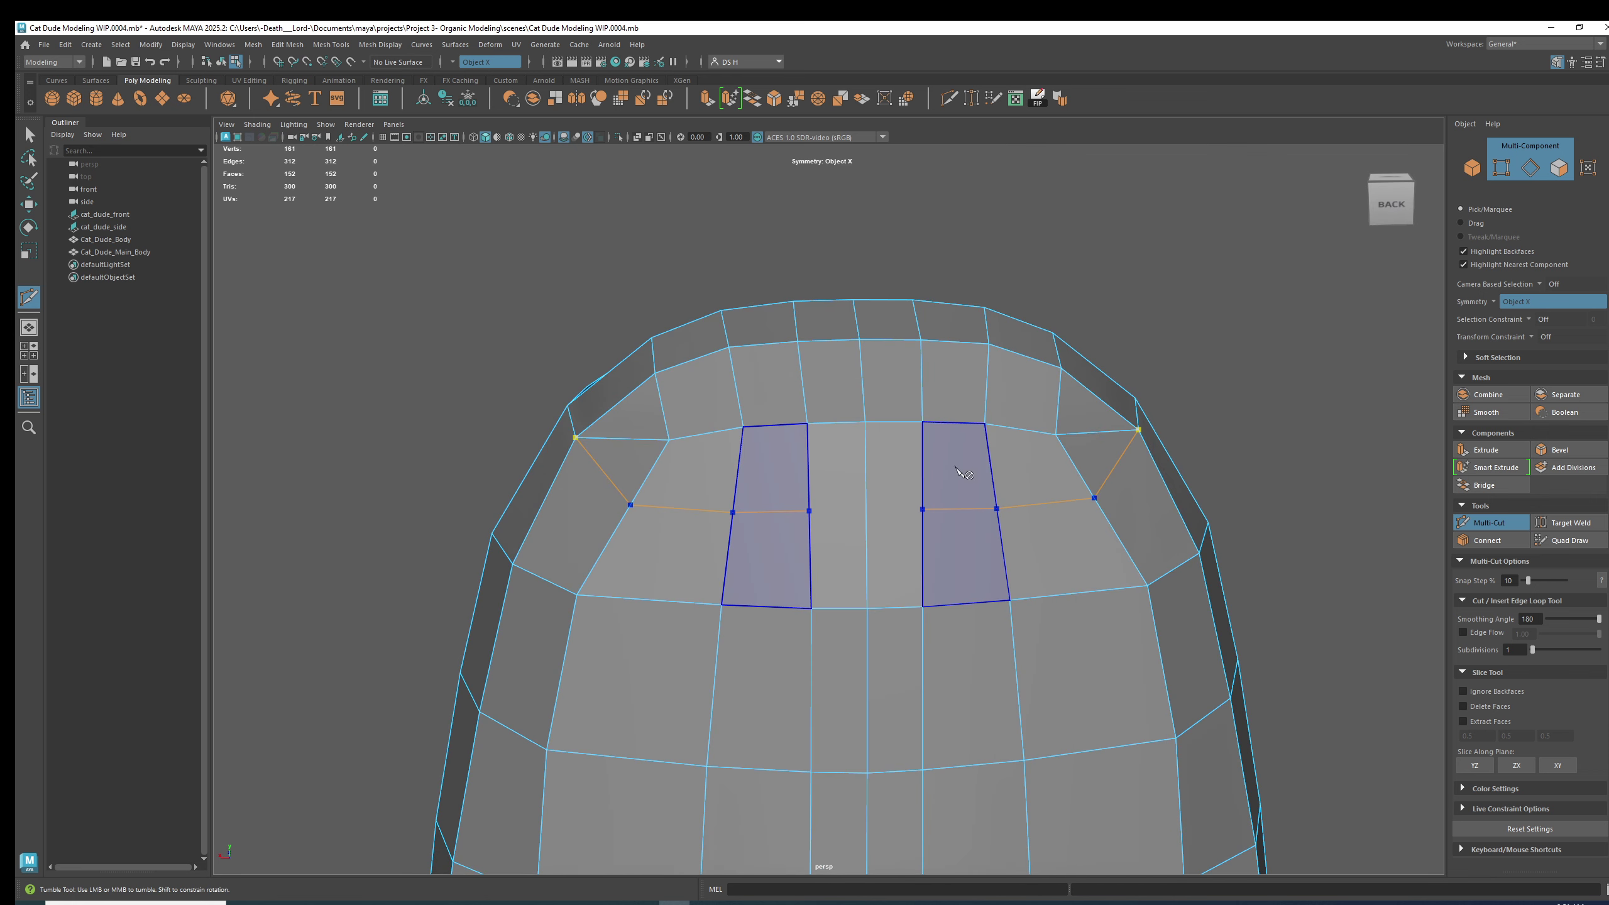
{"action": "left_click_drag", "start_coordinate": [857, 479], "coordinate": [934, 467], "text": "alt"}
{"action": "right_click_drag", "start_coordinate": [934, 467], "coordinate": [1115, 389], "text": "alt"}
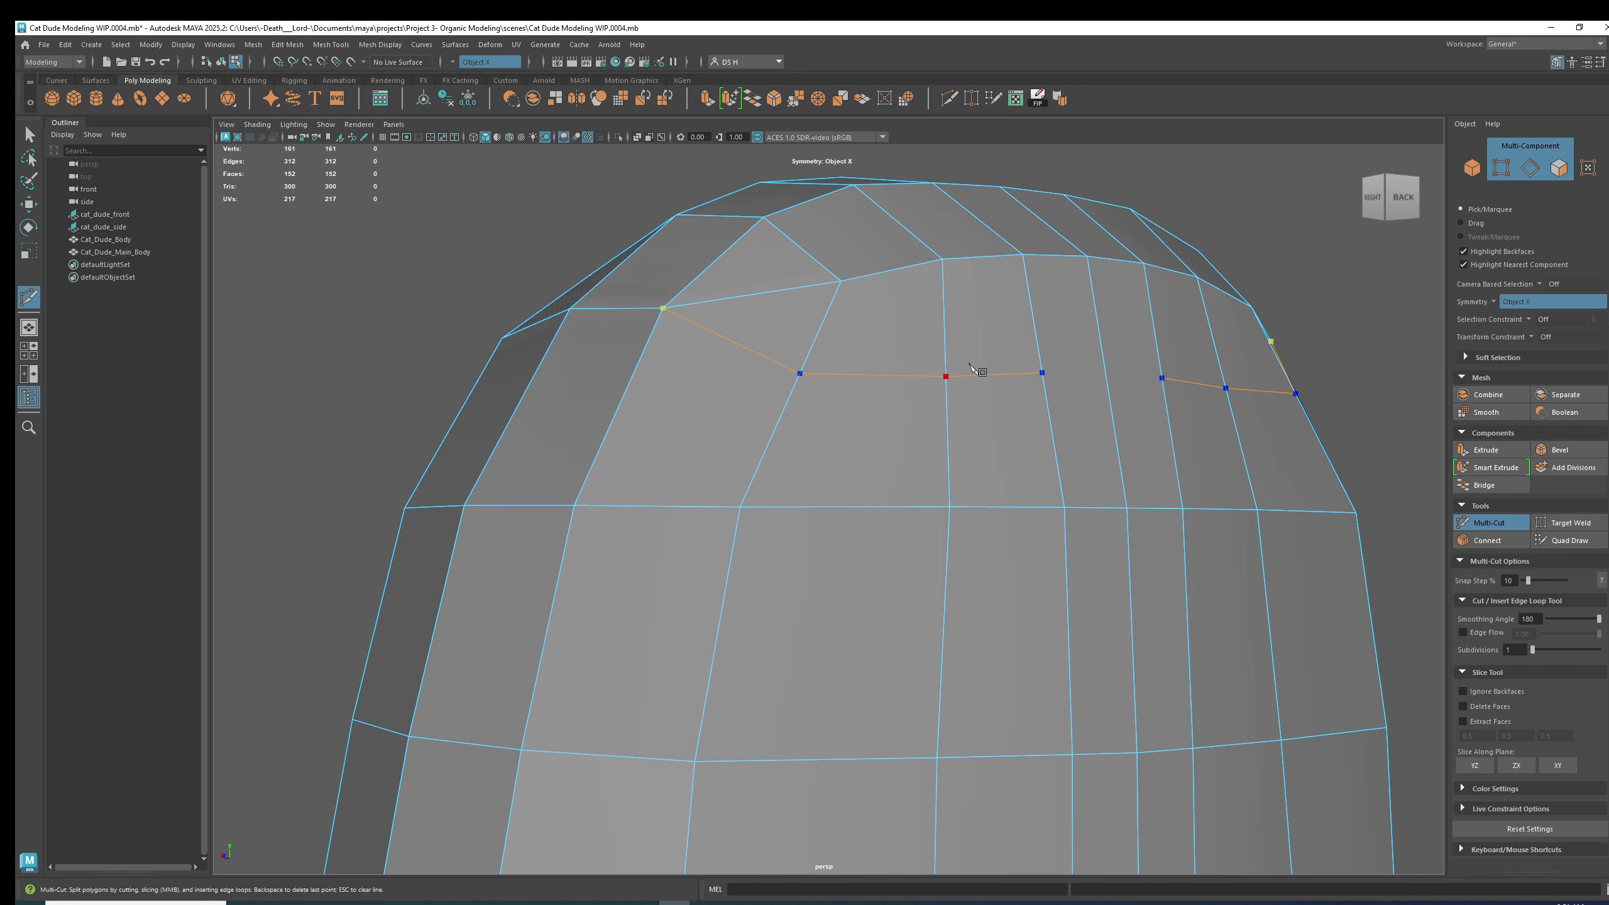
{"action": "left_click_drag", "start_coordinate": [1045, 380], "coordinate": [950, 431], "text": "alt"}
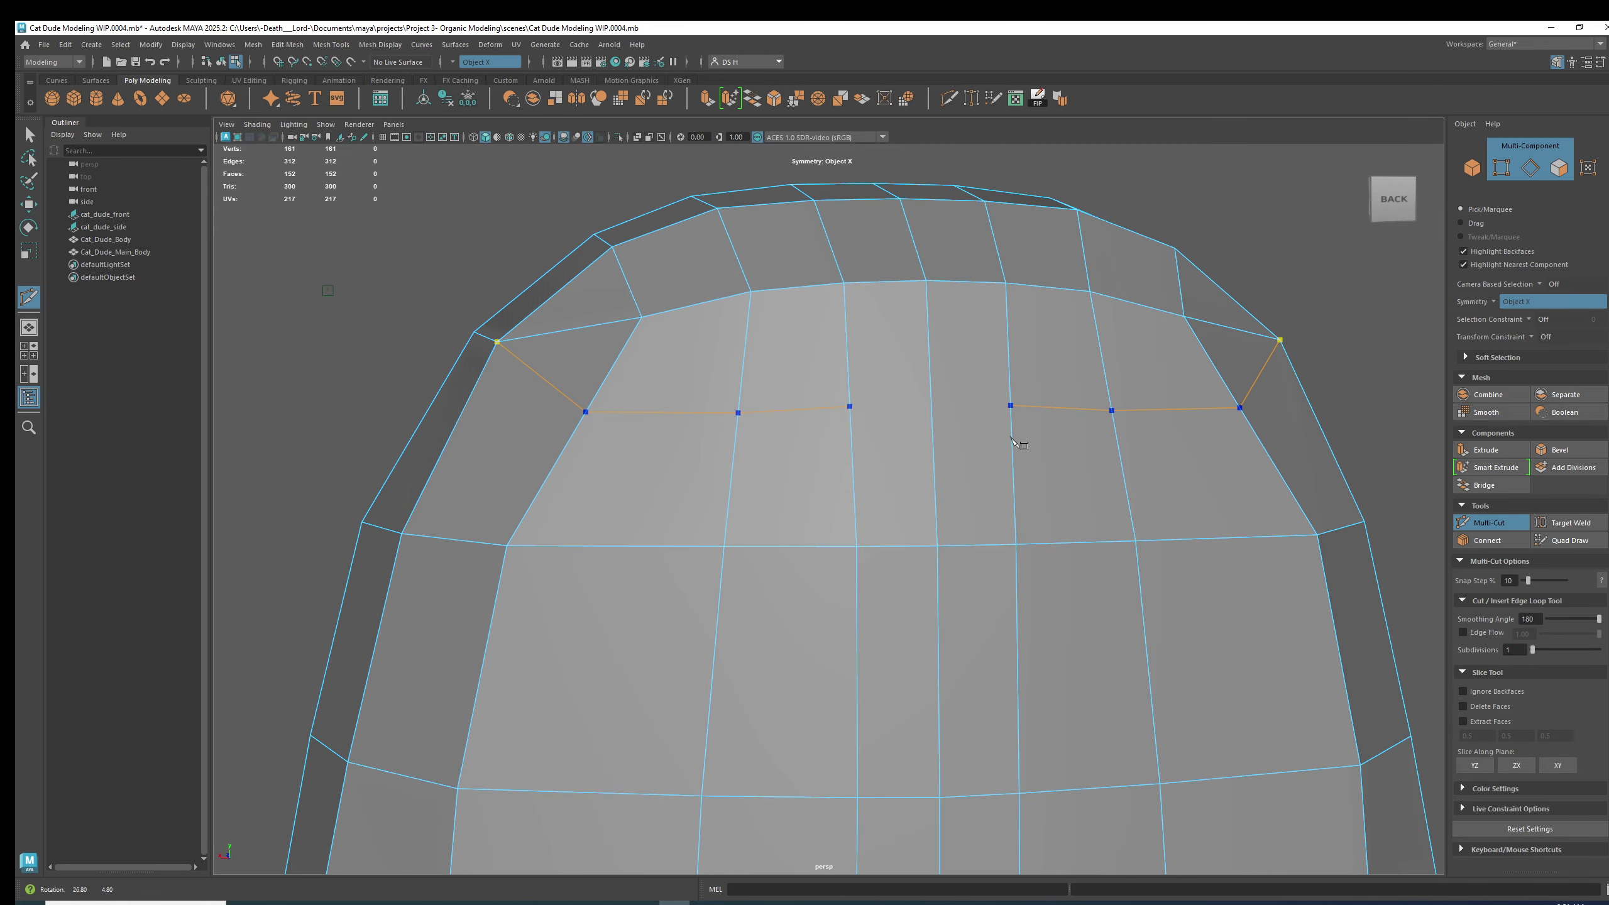
{"action": "left_click", "coordinate": [895, 403], "text": "ctrl"}
{"action": "key", "text": "w"}
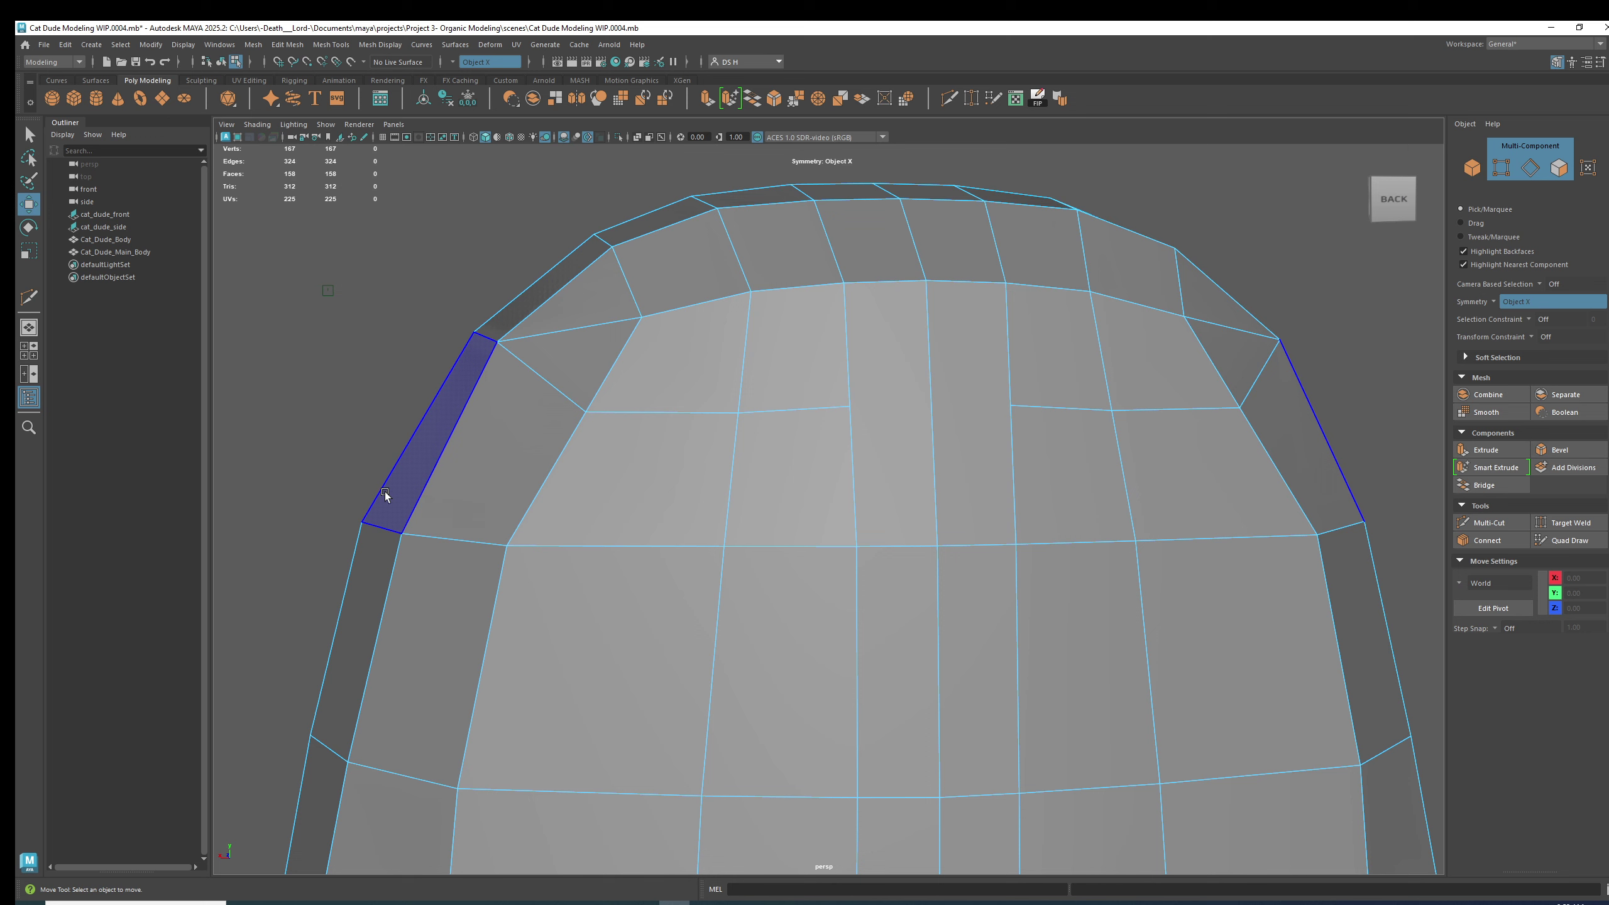
{"action": "key", "text": "F8"}
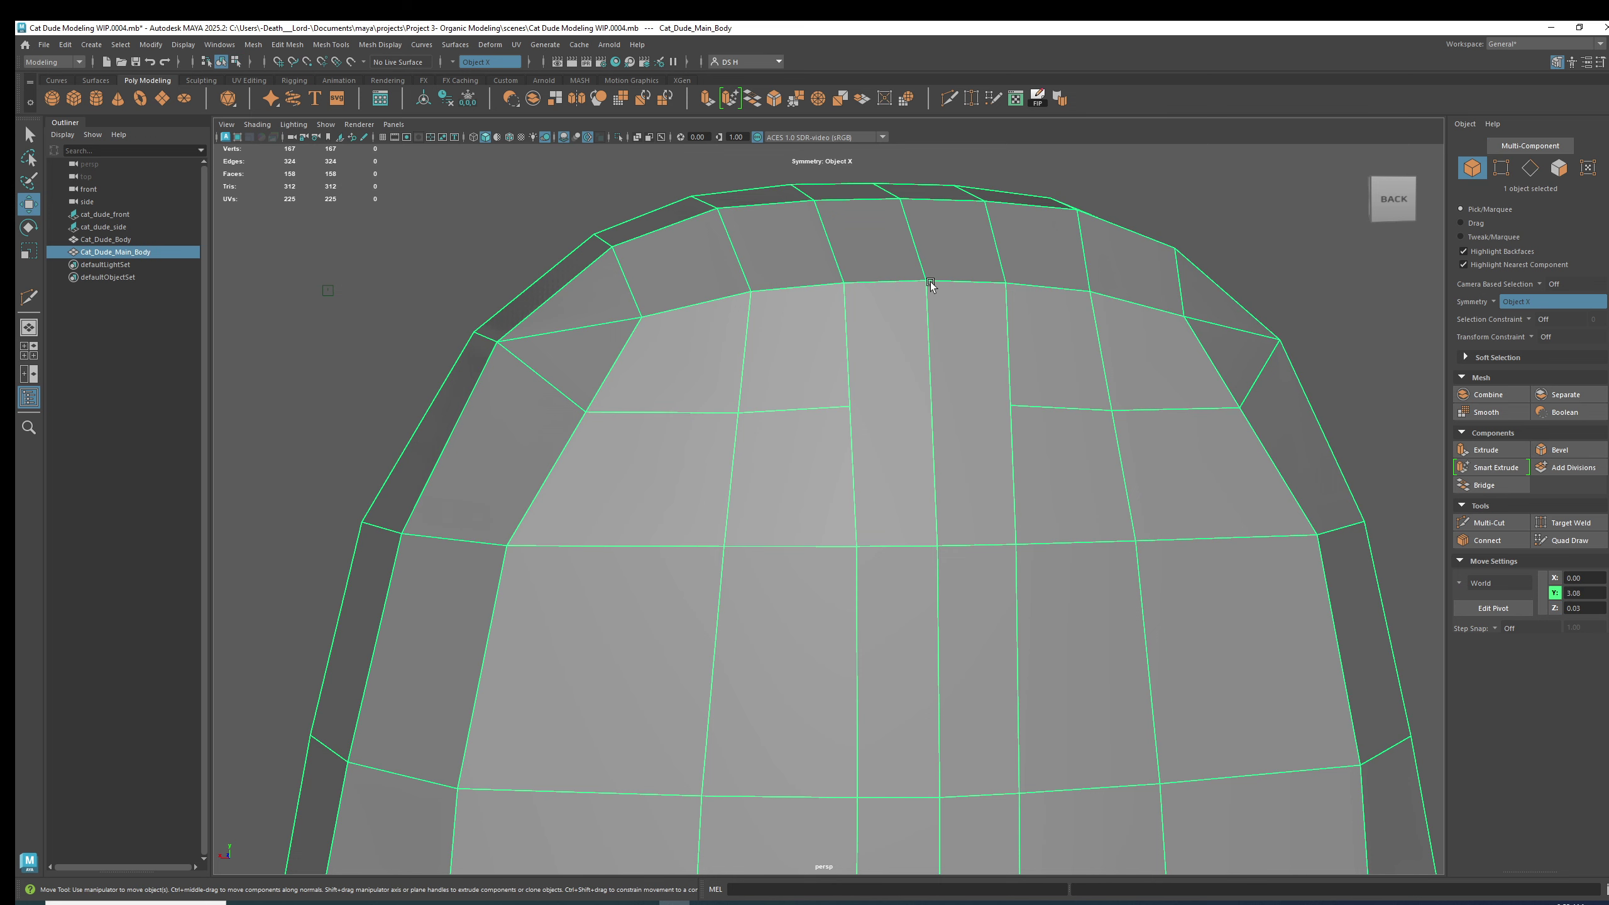
{"action": "right_click_drag", "start_coordinate": [922, 282], "coordinate": [789, 269], "text": "shift"}
{"action": "left_click", "coordinate": [850, 406]}
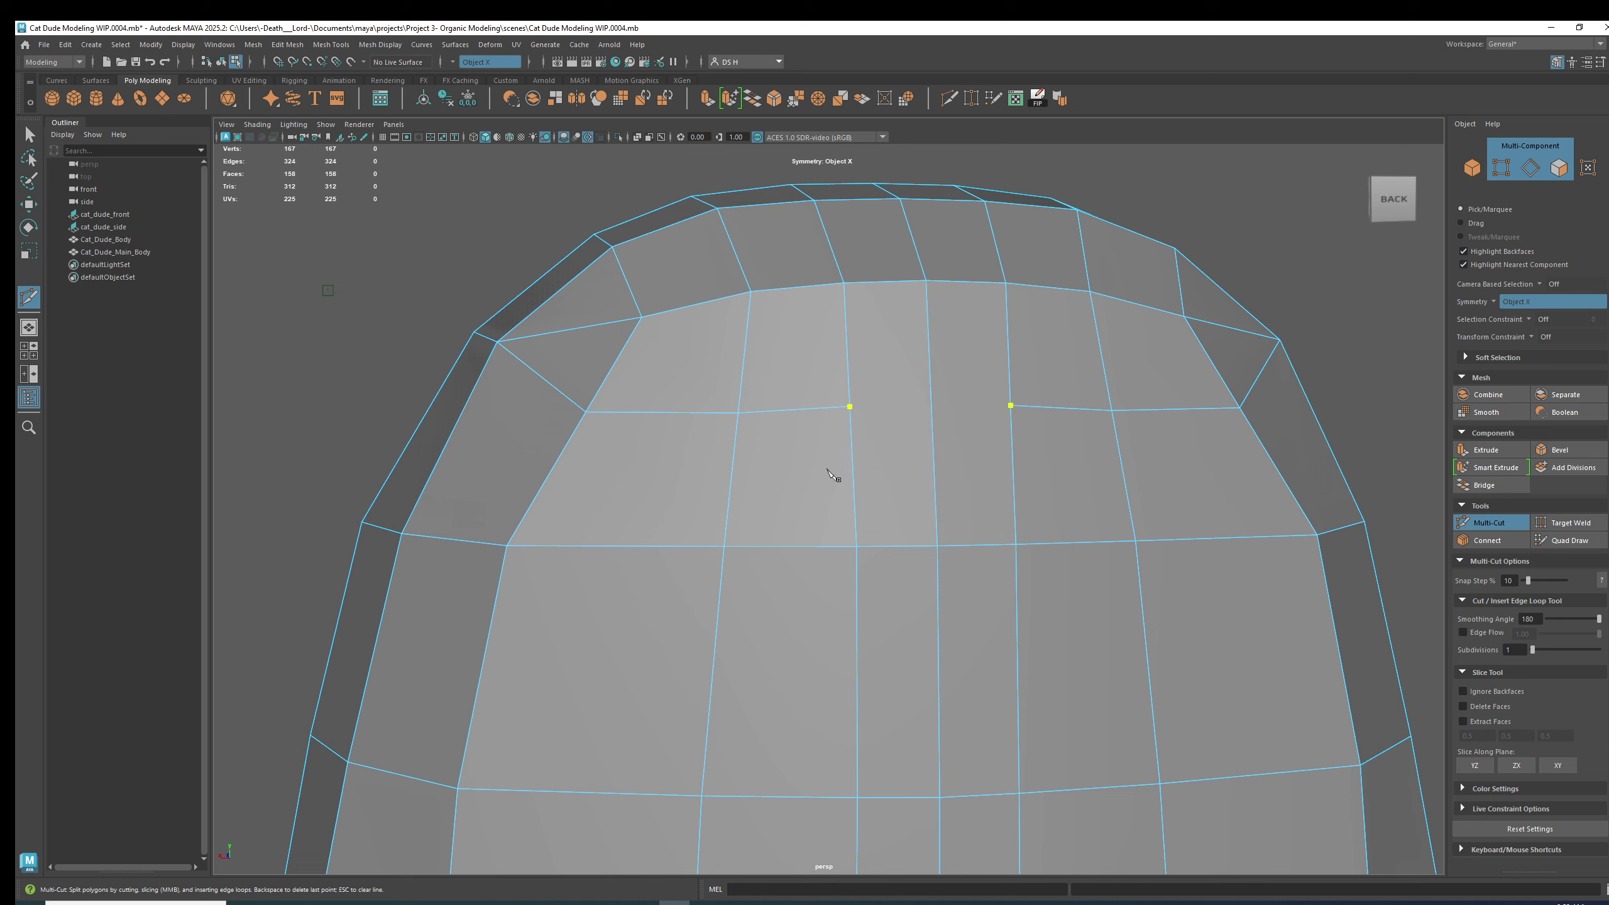
{"action": "key", "text": "Escape"}
{"action": "key", "text": "w"}
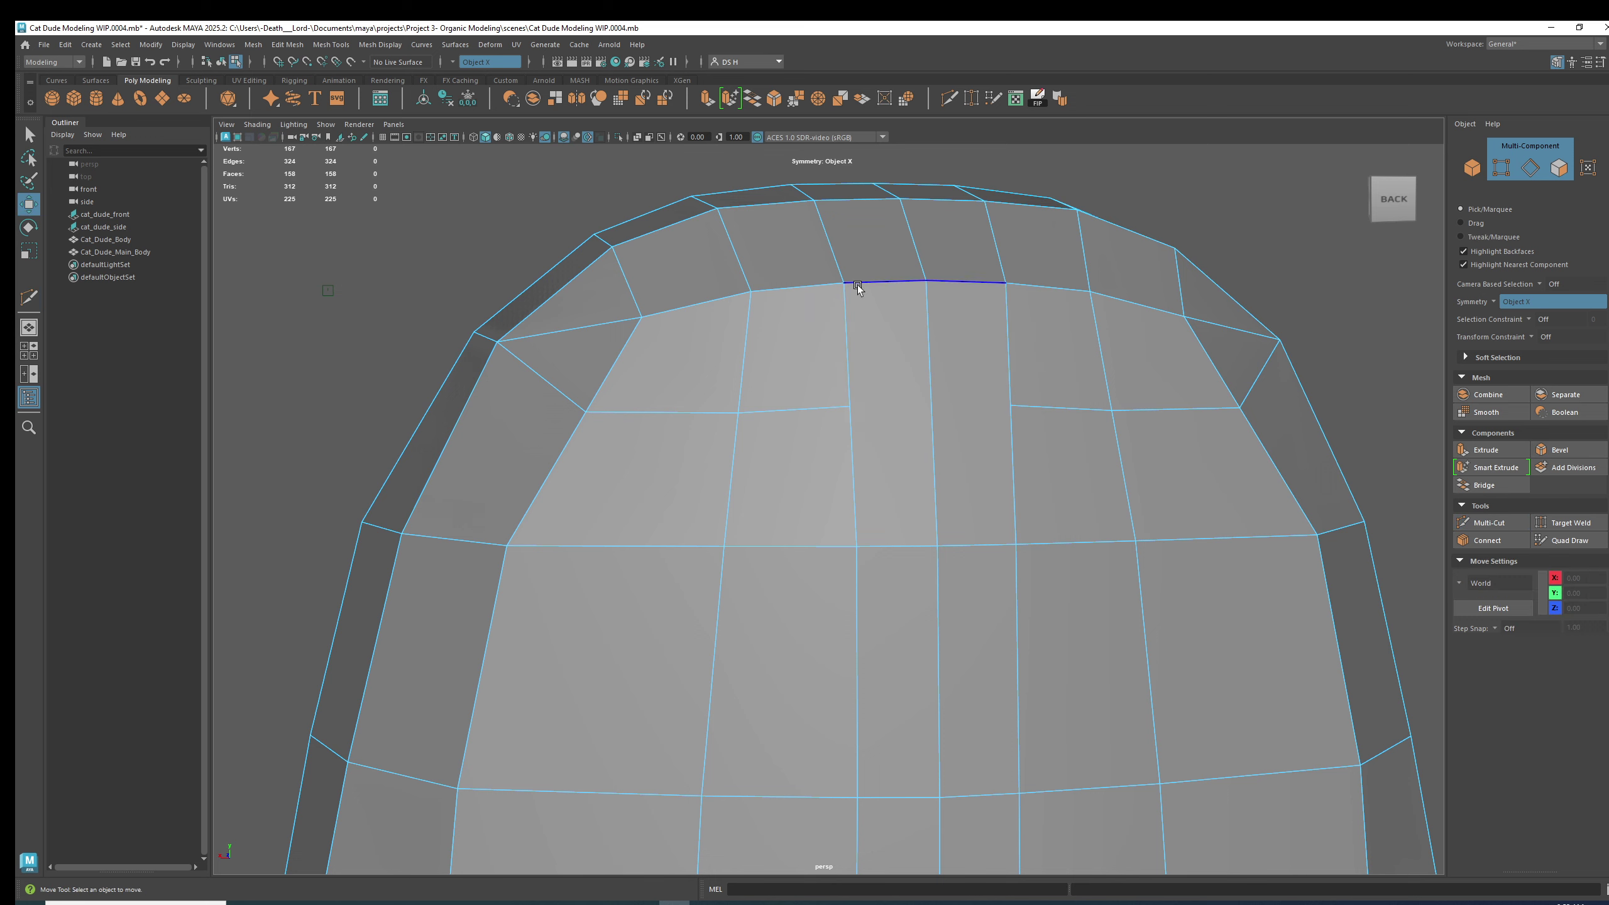
Turn symmetry off and connect the two inner ends of the new edge row across the back's centre columns with Multi-Cut.
{"action": "left_click", "coordinate": [490, 61]}
{"action": "left_click", "coordinate": [487, 63]}
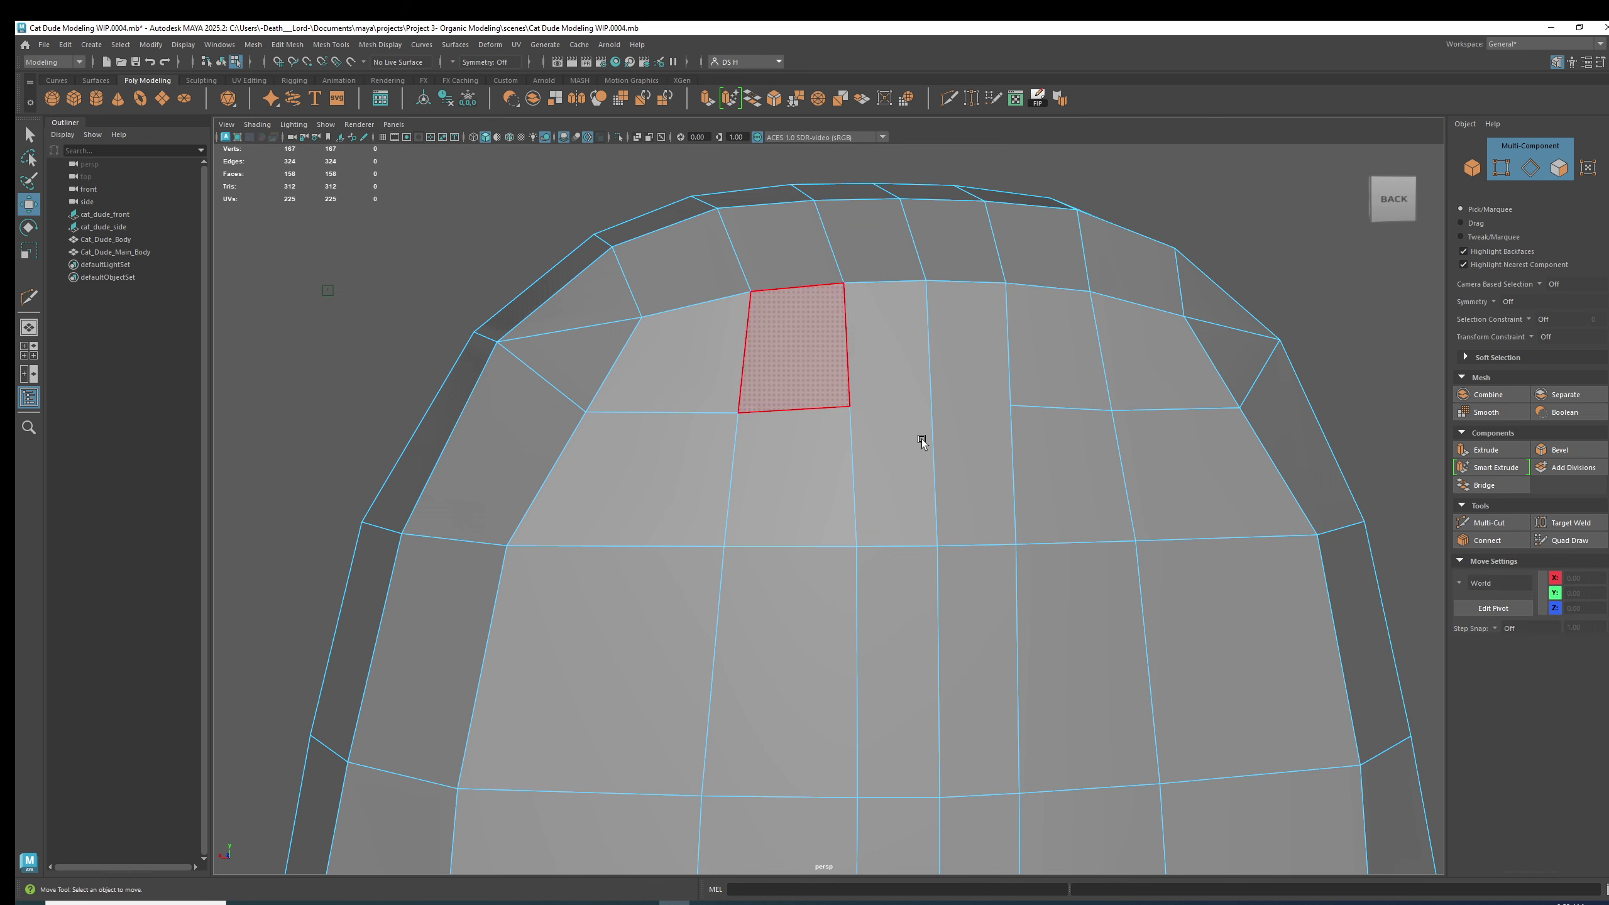
{"action": "right_click_drag", "start_coordinate": [920, 445], "coordinate": [833, 445], "text": "shift"}
{"action": "left_click", "coordinate": [850, 406]}
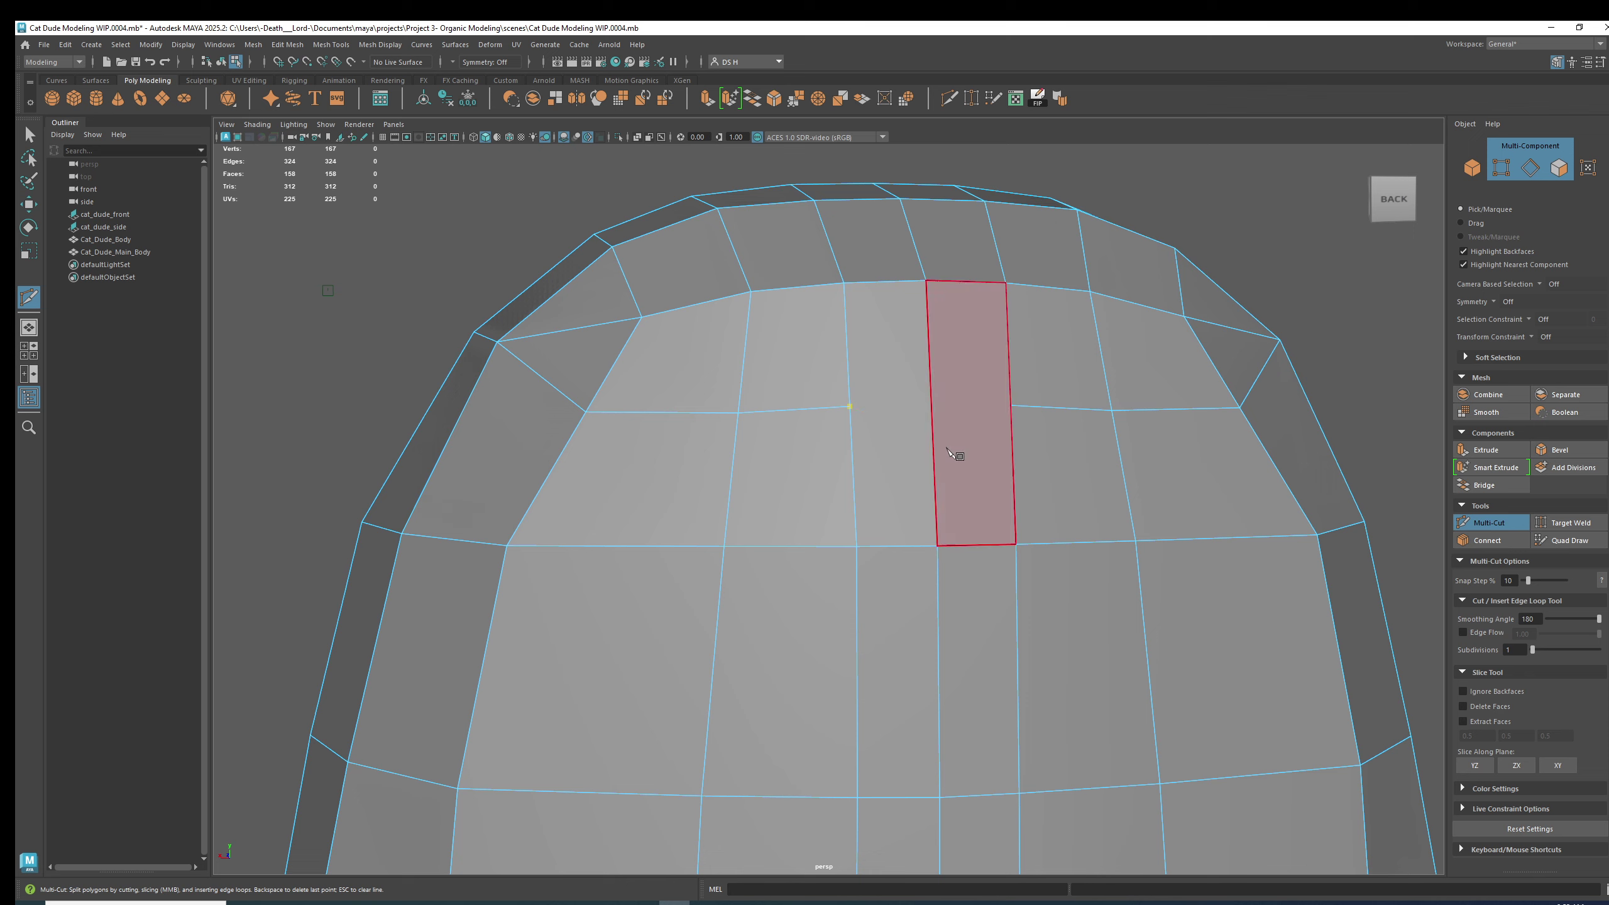
{"action": "left_click", "coordinate": [972, 402]}
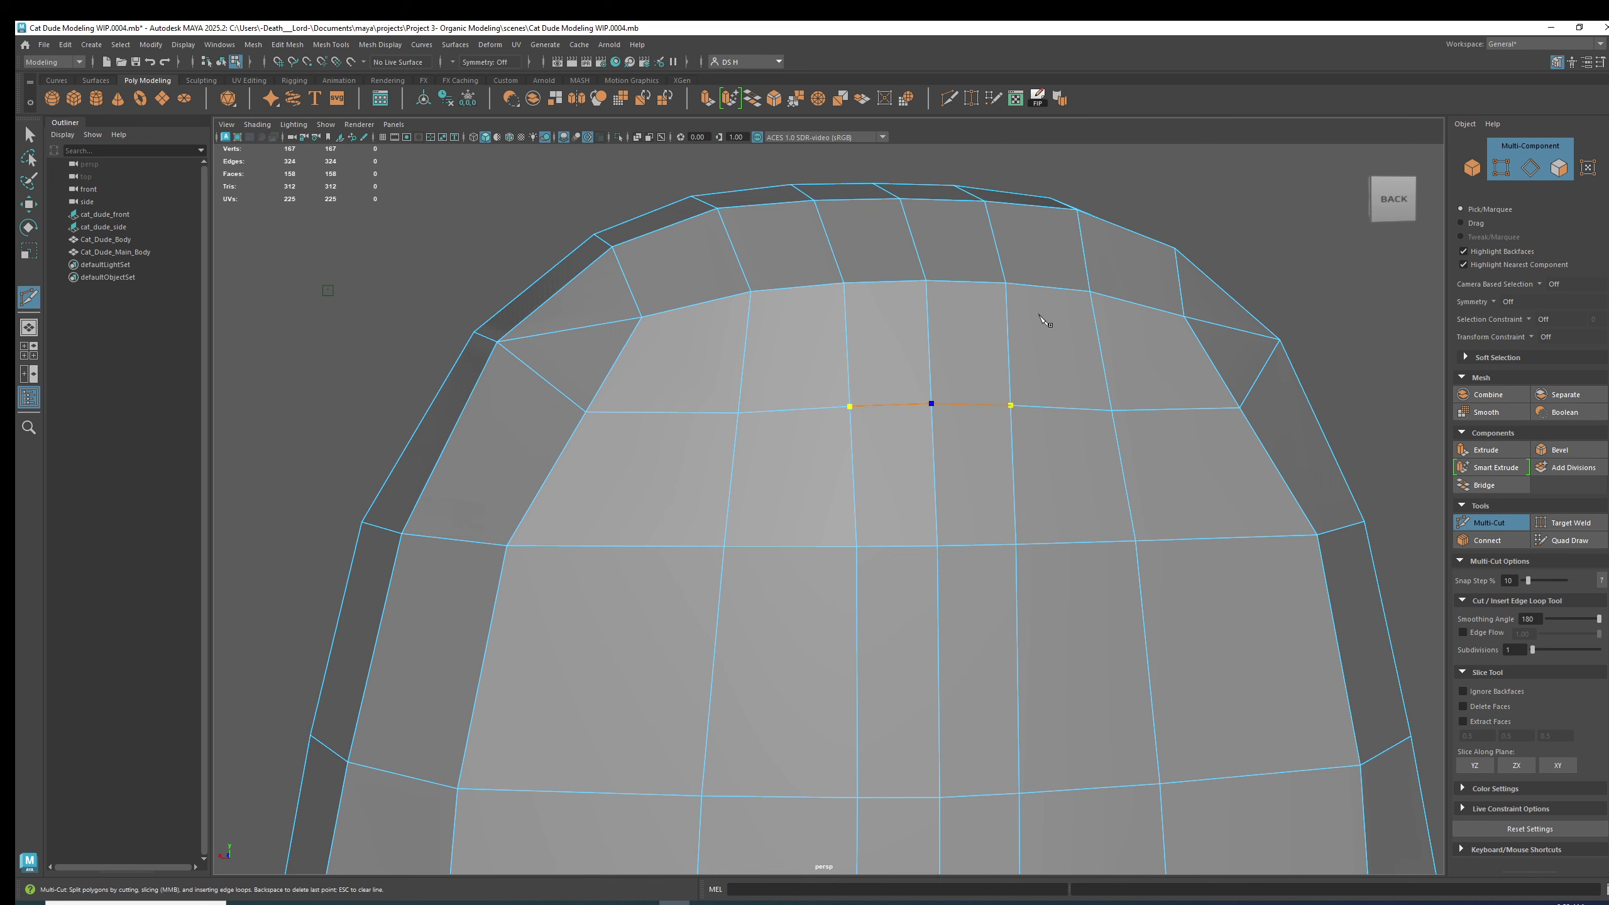
{"action": "key", "text": "w"}
Delete the edge joining one shoulder corner vertex to the upper back row above the new cut.
{"action": "right_click_drag", "start_coordinate": [1035, 333], "coordinate": [803, 422], "text": "alt"}
{"action": "left_click_drag", "start_coordinate": [803, 423], "coordinate": [815, 442], "text": "alt"}
{"action": "right_click_drag", "start_coordinate": [815, 442], "coordinate": [862, 515], "text": "alt"}
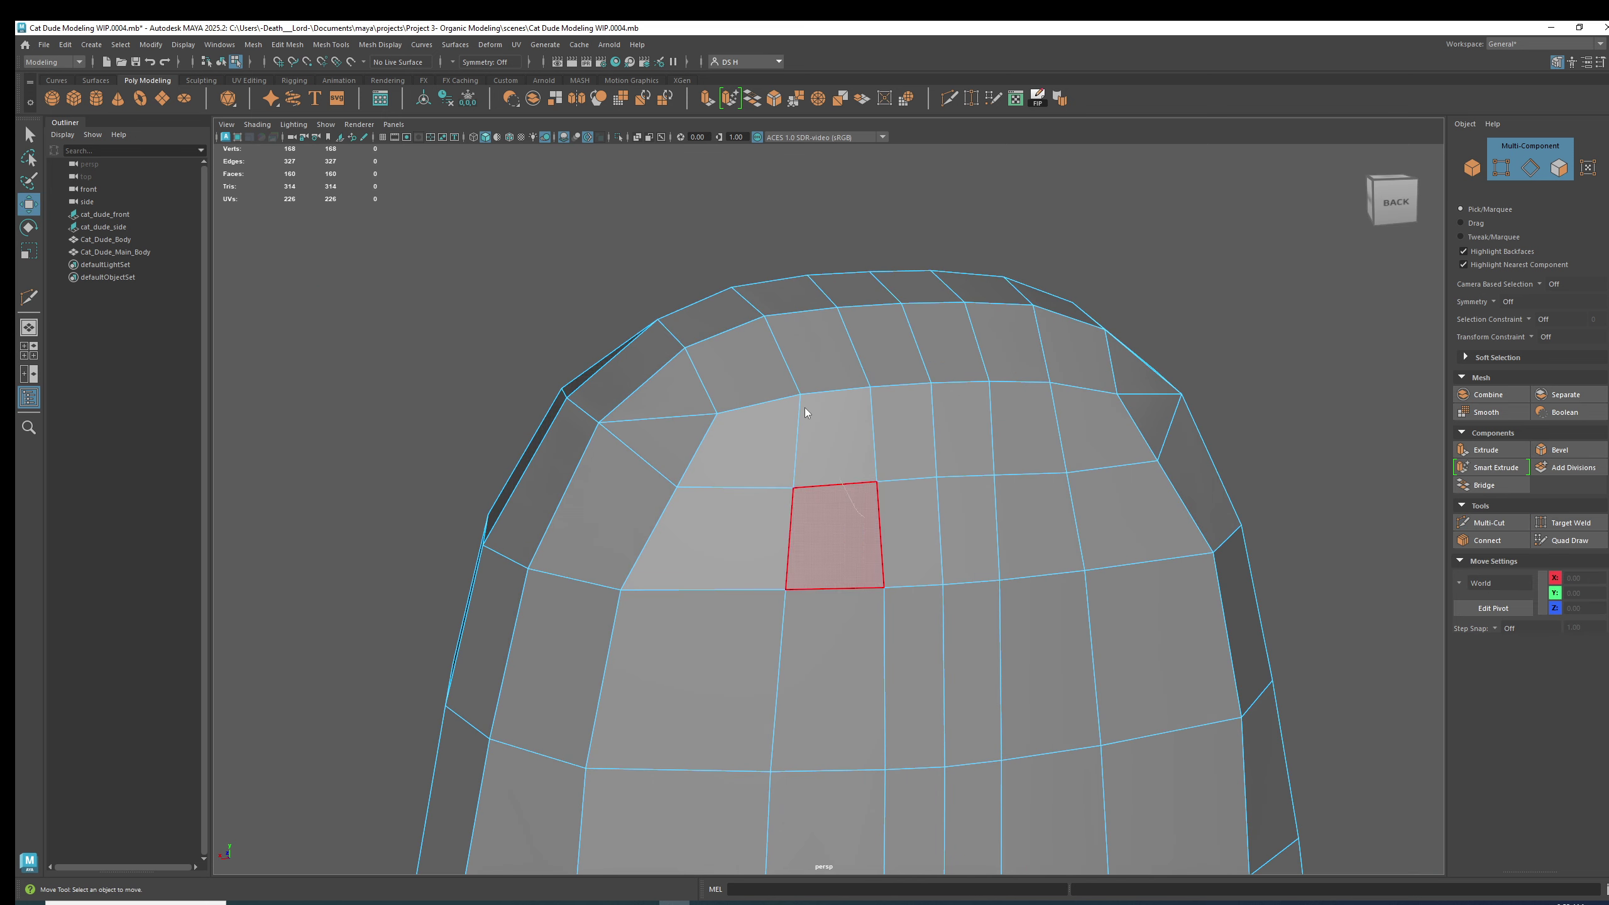
{"action": "key", "text": "F10"}
{"action": "left_click", "coordinate": [675, 419]}
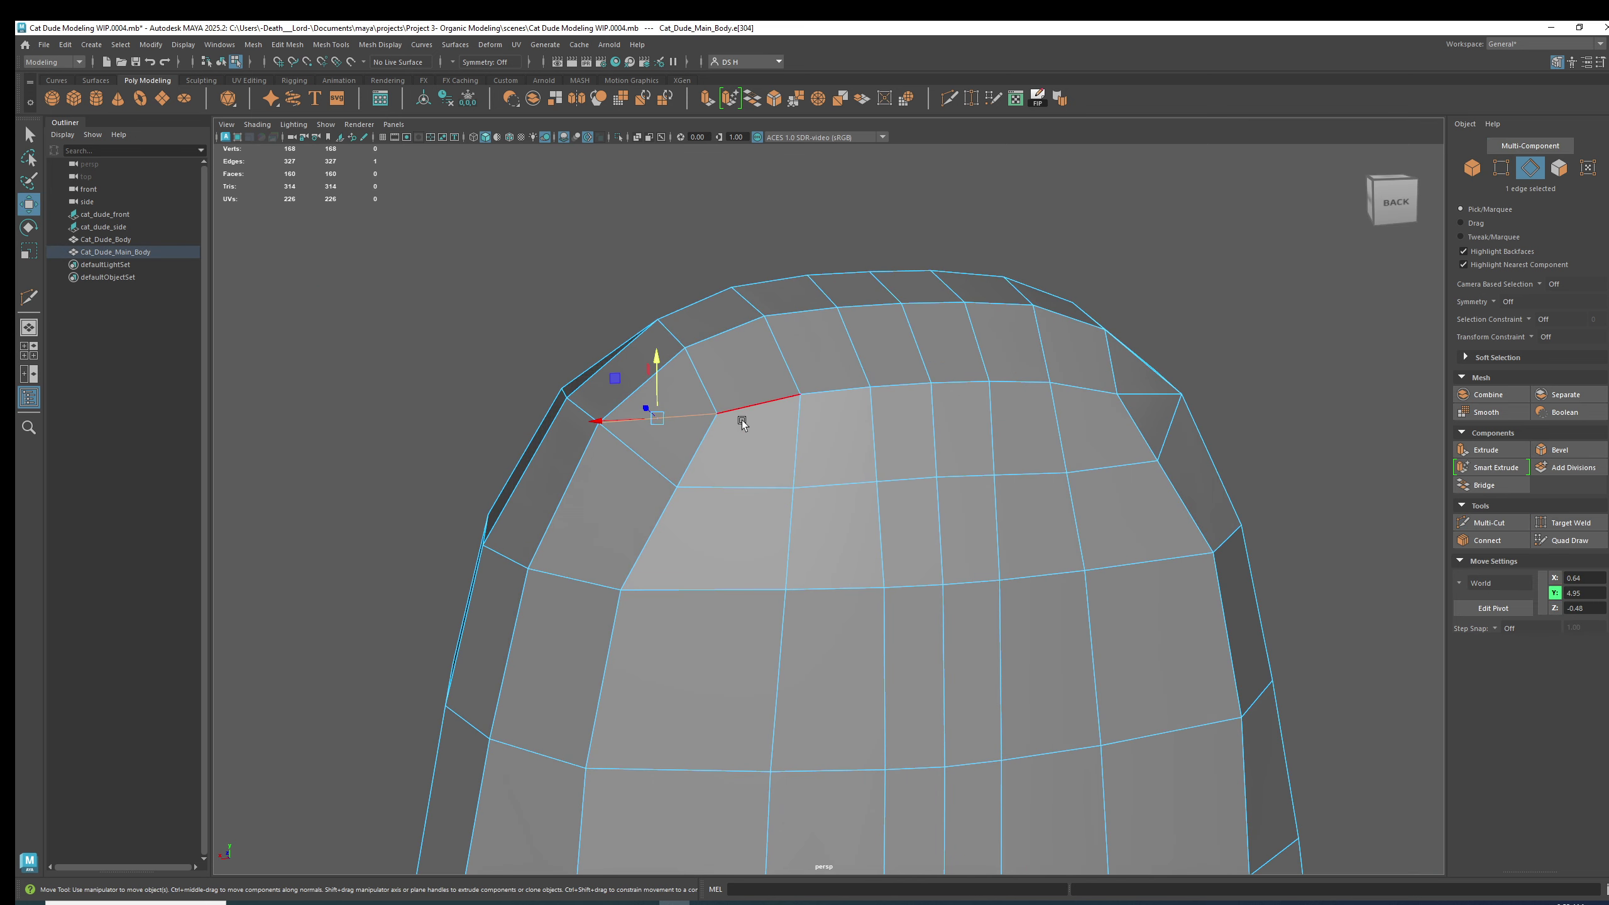
{"action": "key", "text": "Delete"}
Select the full edge loop through the new cut to check how it runs around the upper body.
{"action": "key", "text": "F9"}
{"action": "left_click_drag", "start_coordinate": [887, 445], "coordinate": [965, 503], "text": "alt"}
{"action": "key", "text": "F10"}
{"action": "double_click", "coordinate": [962, 499]}
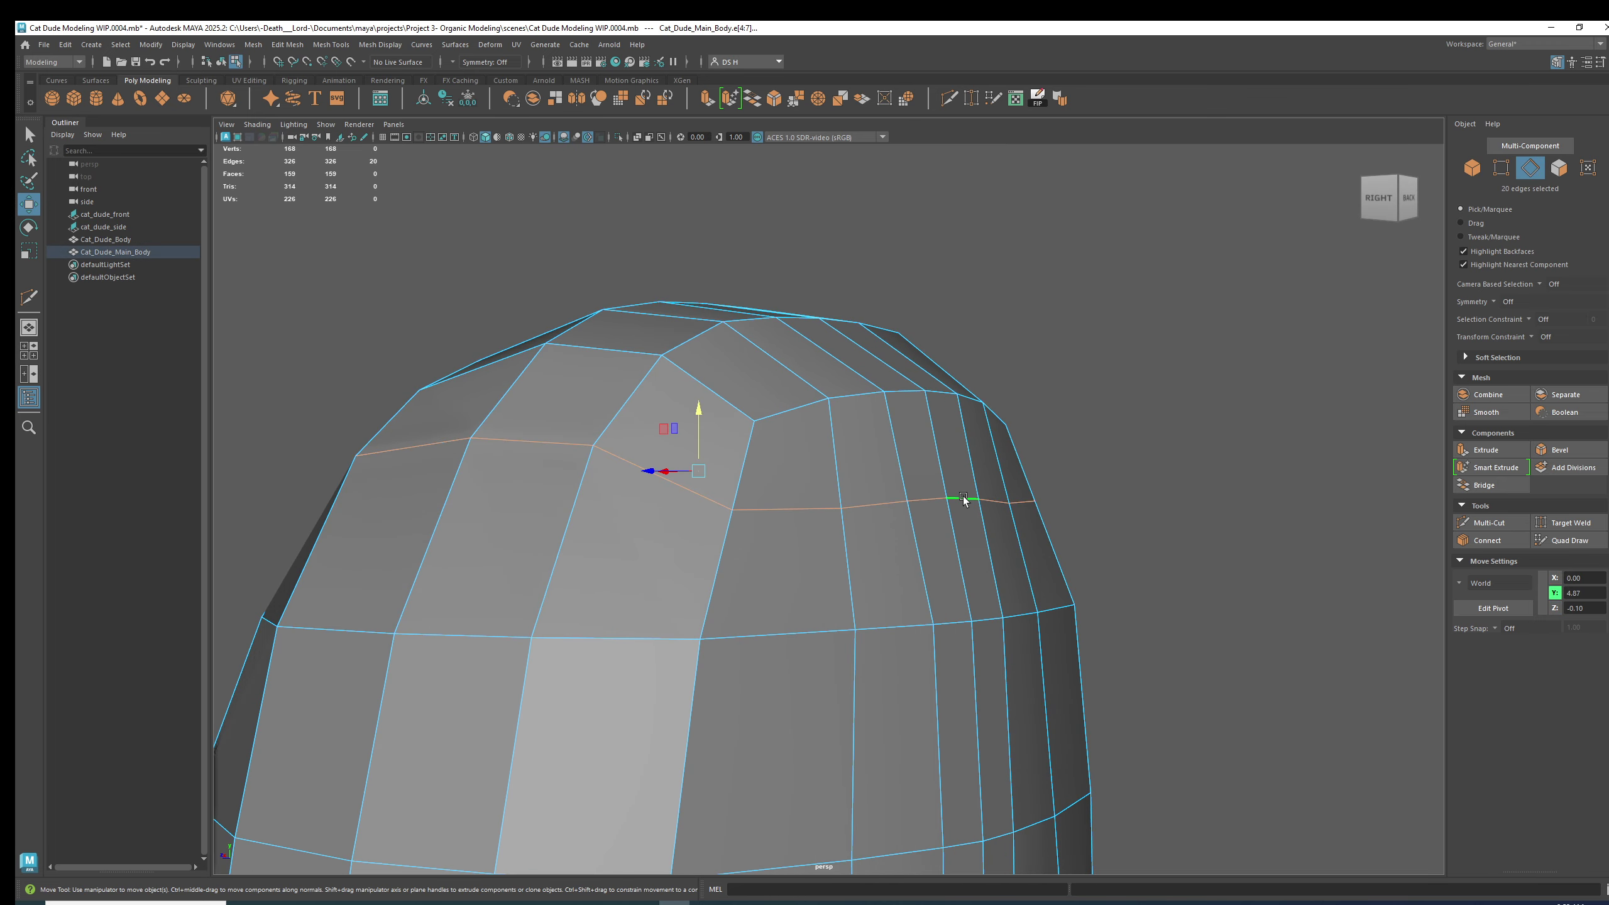
{"action": "left_click", "coordinate": [1177, 533]}
Set symmetry to Object X and move the new row's two centre edges slightly backward along Z to round the back.
{"action": "left_click_drag", "start_coordinate": [1215, 517], "coordinate": [805, 554], "text": "alt"}
{"action": "left_click", "coordinate": [852, 511]}
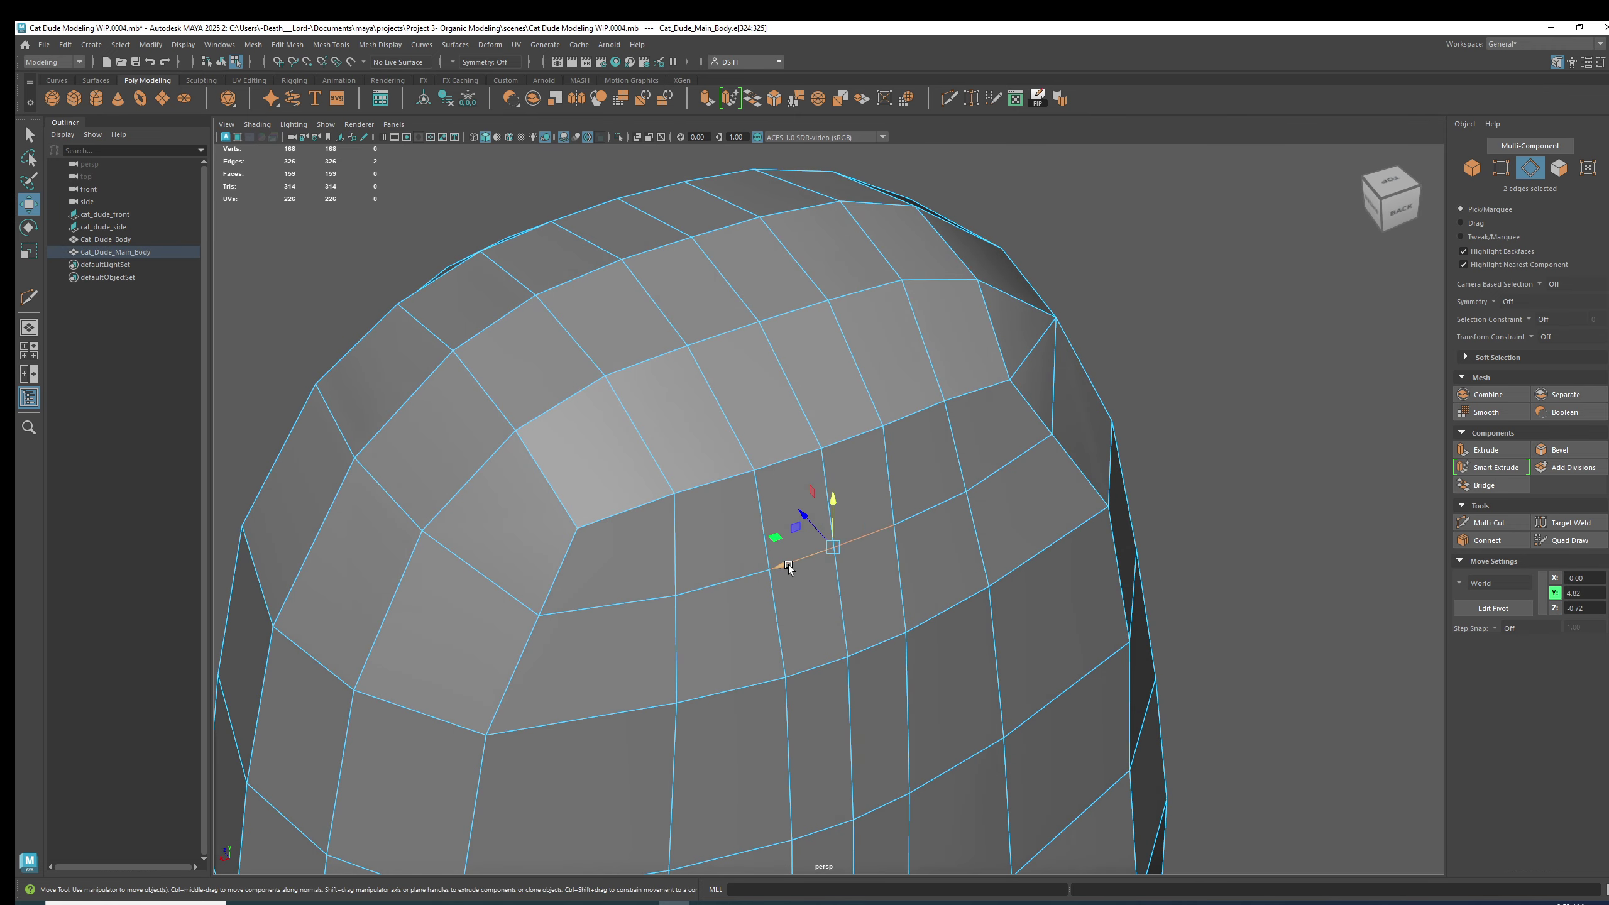
{"action": "left_click", "coordinate": [450, 62]}
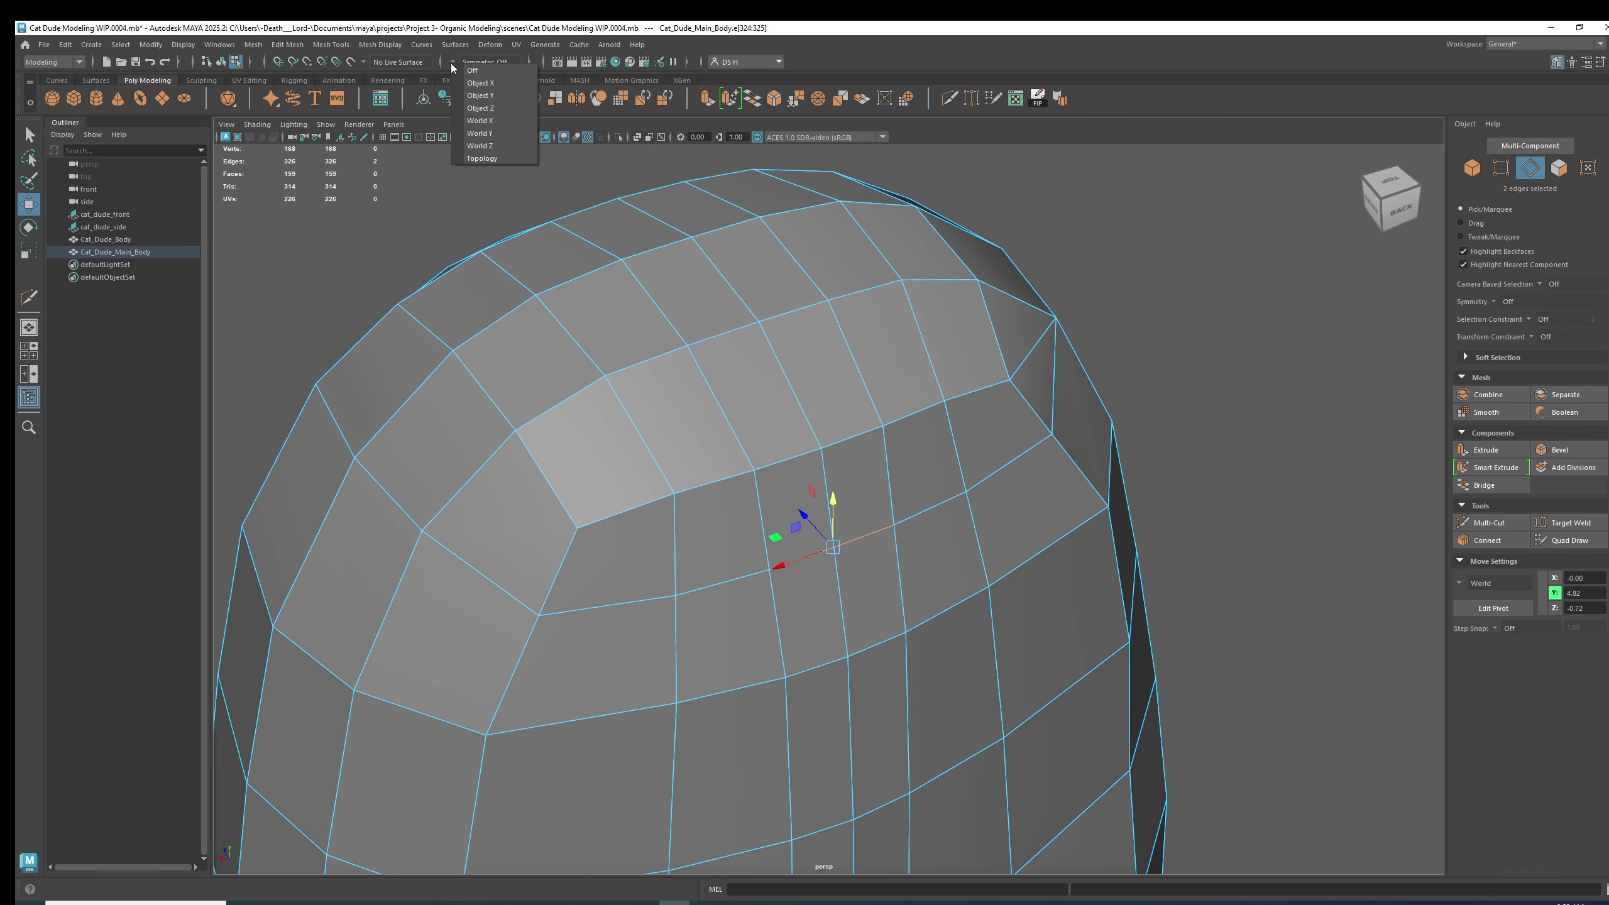
{"action": "left_click", "coordinate": [490, 83]}
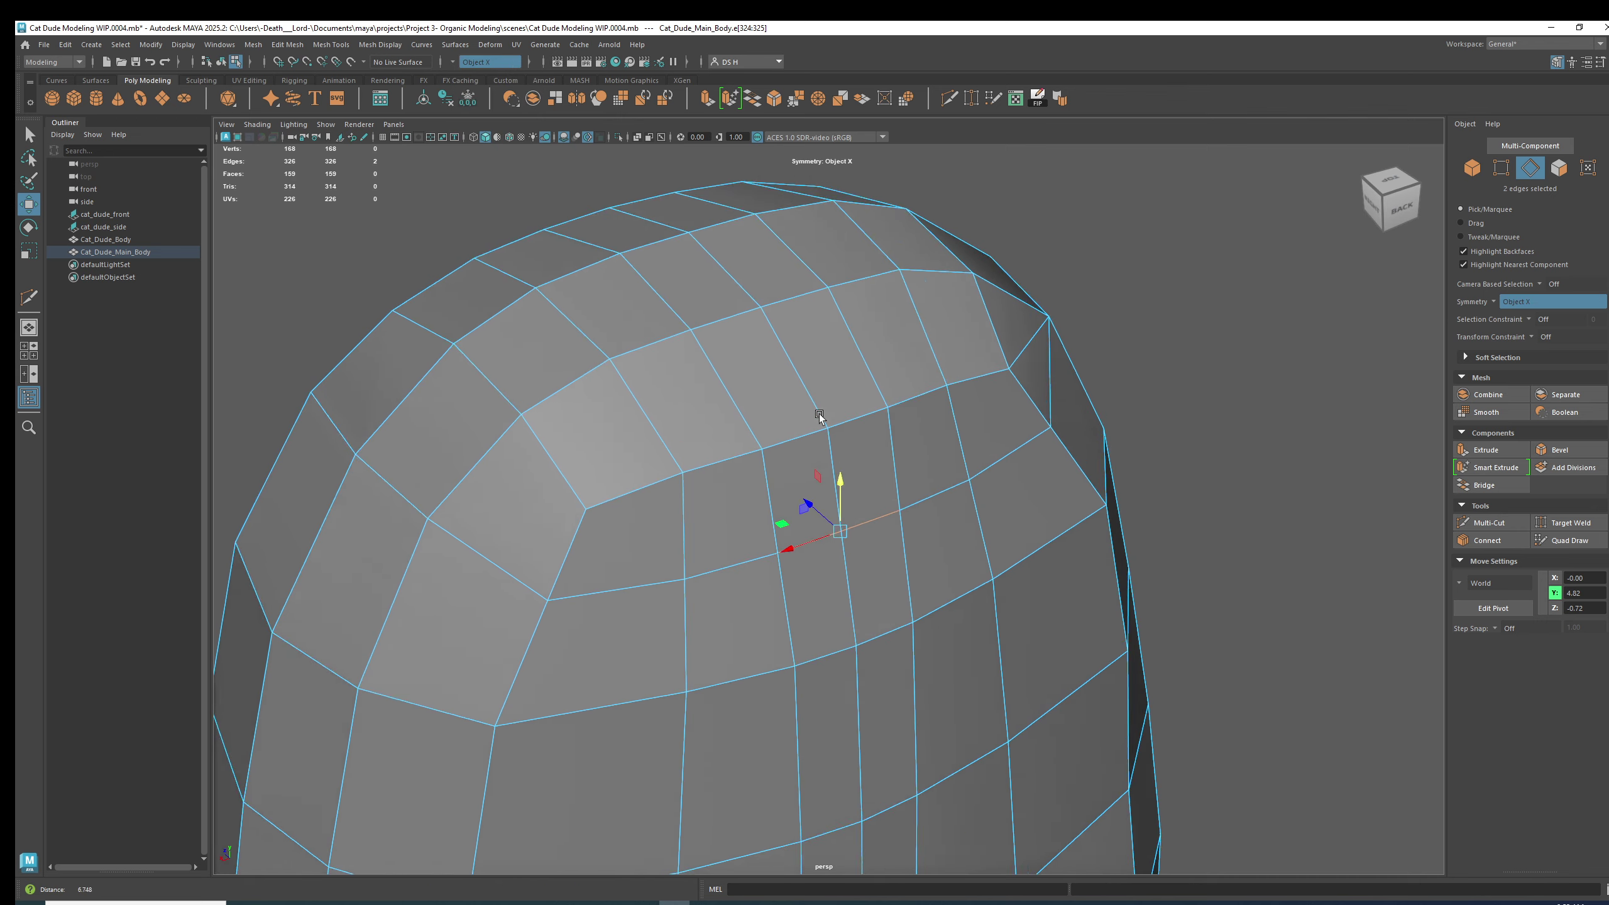
{"action": "left_click_drag", "start_coordinate": [818, 417], "coordinate": [759, 489], "text": "alt"}
{"action": "left_click_drag", "start_coordinate": [760, 489], "coordinate": [781, 461], "text": "alt"}
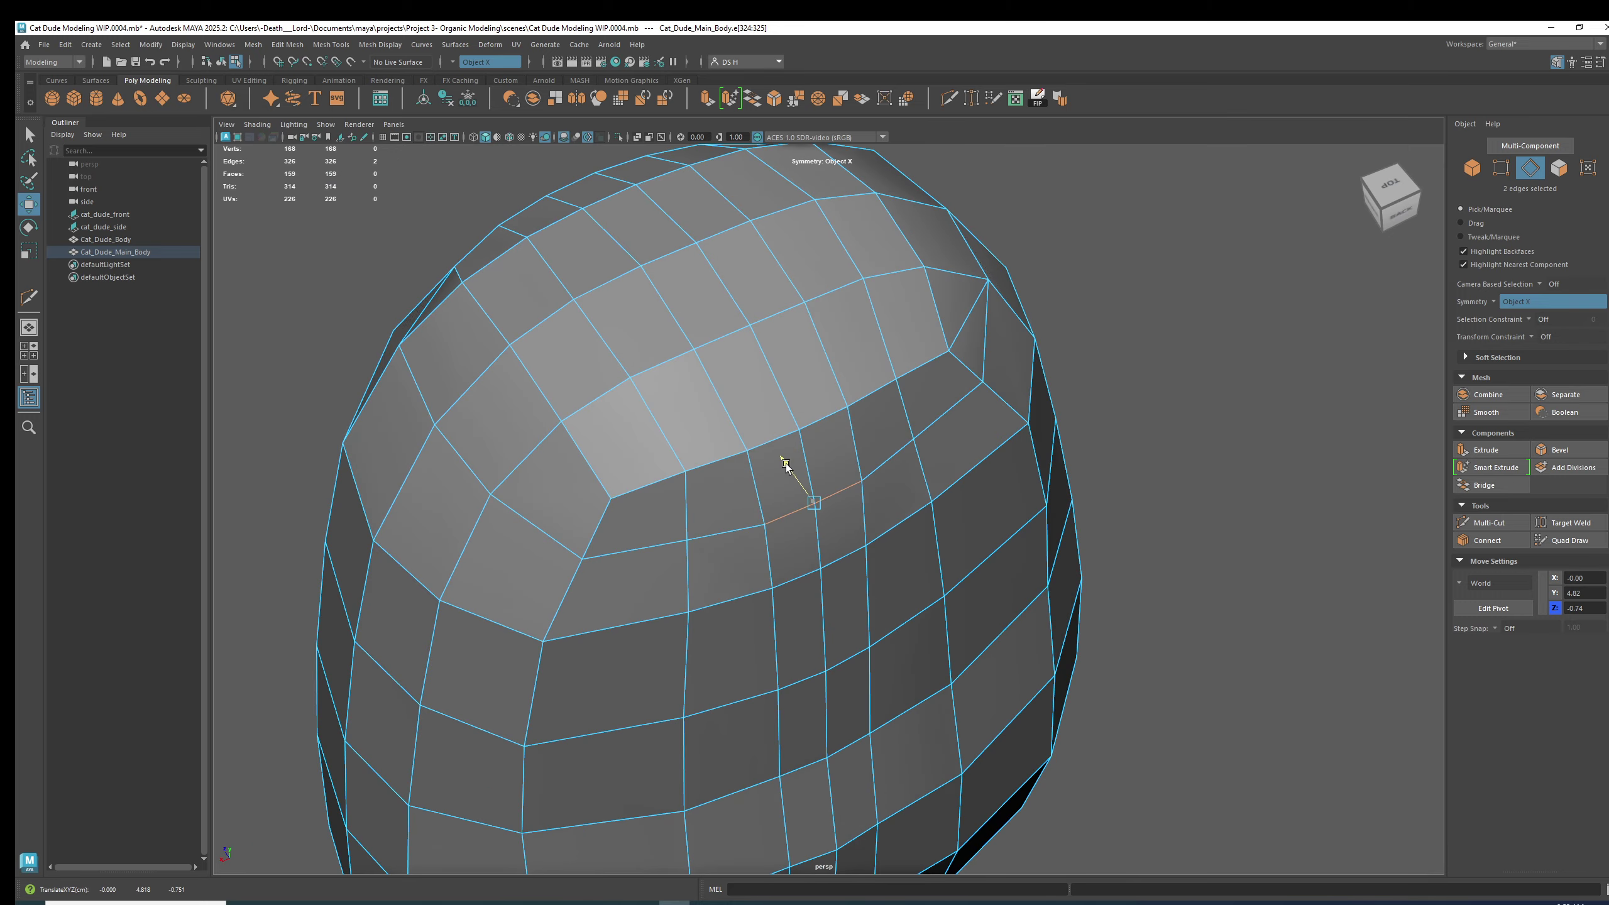
Delete the matching diagonal edge at the opposite shoulder corner.
{"action": "left_click_drag", "start_coordinate": [823, 532], "coordinate": [669, 521], "text": "alt"}
{"action": "left_click", "coordinate": [833, 548]}
{"action": "key", "text": "F9"}
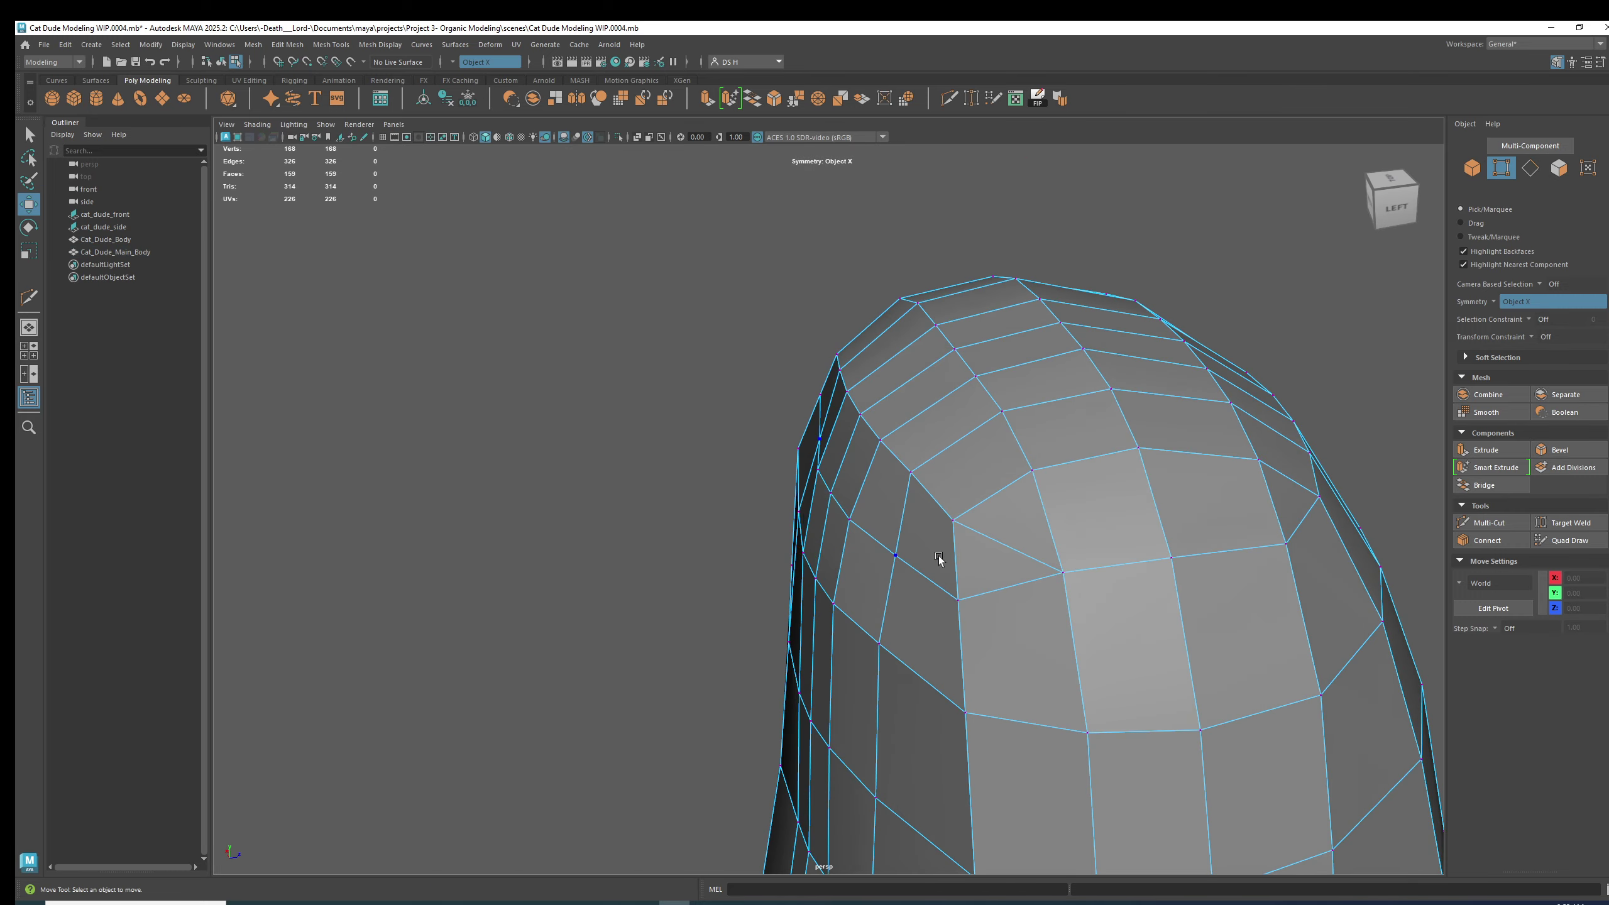
{"action": "left_click_drag", "start_coordinate": [955, 554], "coordinate": [916, 563], "text": "alt"}
{"action": "key", "text": "F10"}
{"action": "left_click", "coordinate": [922, 535]}
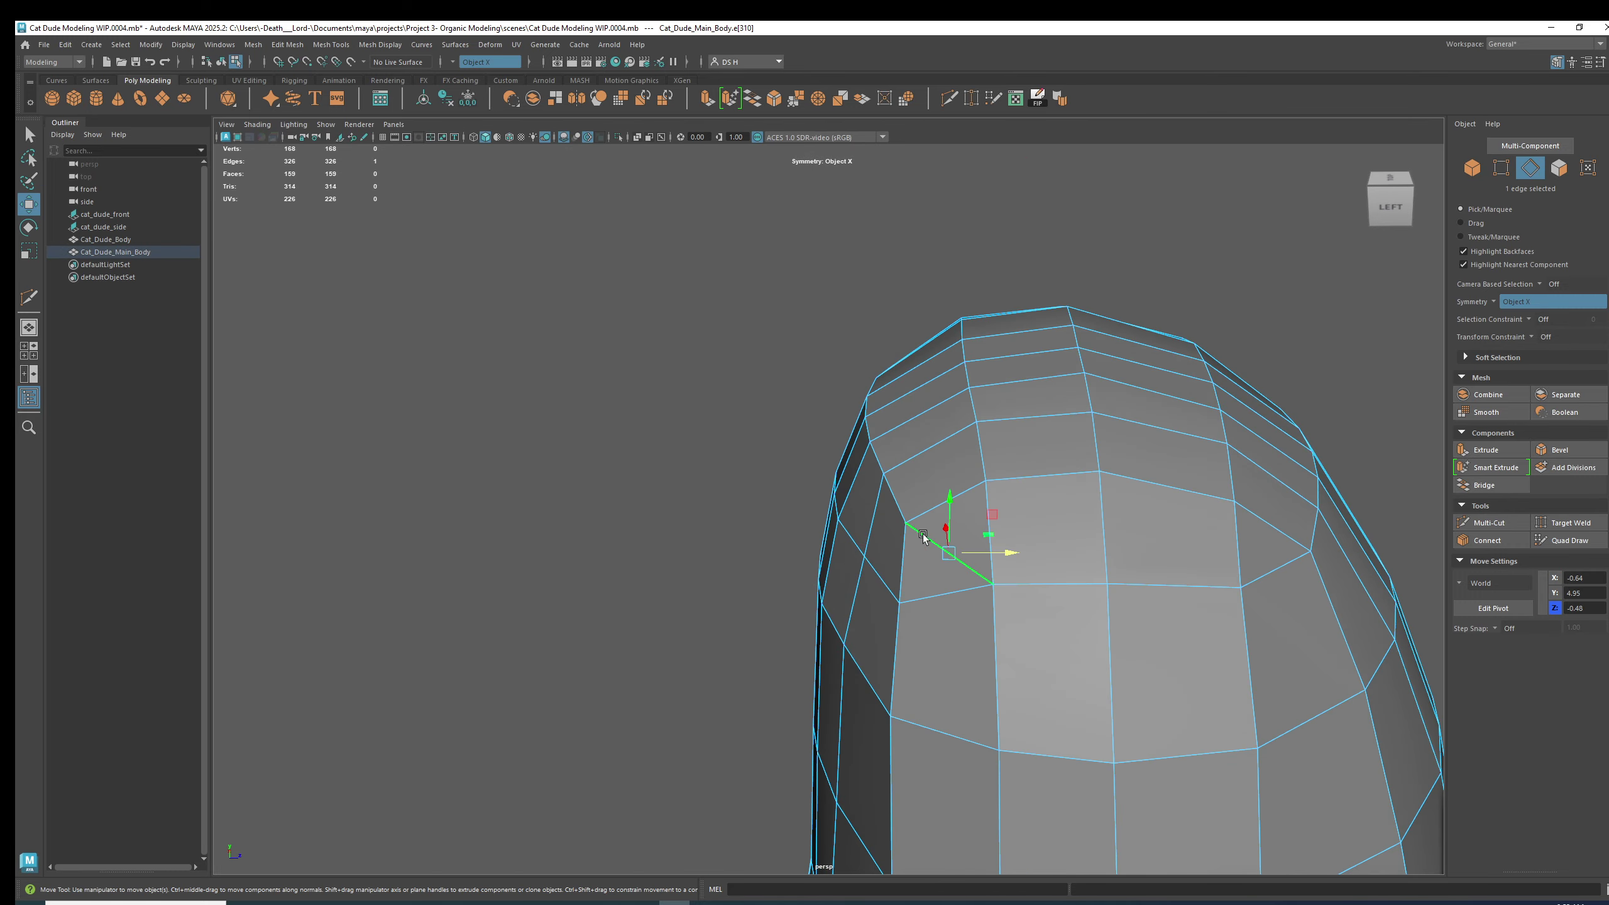
{"action": "key", "text": "Delete"}
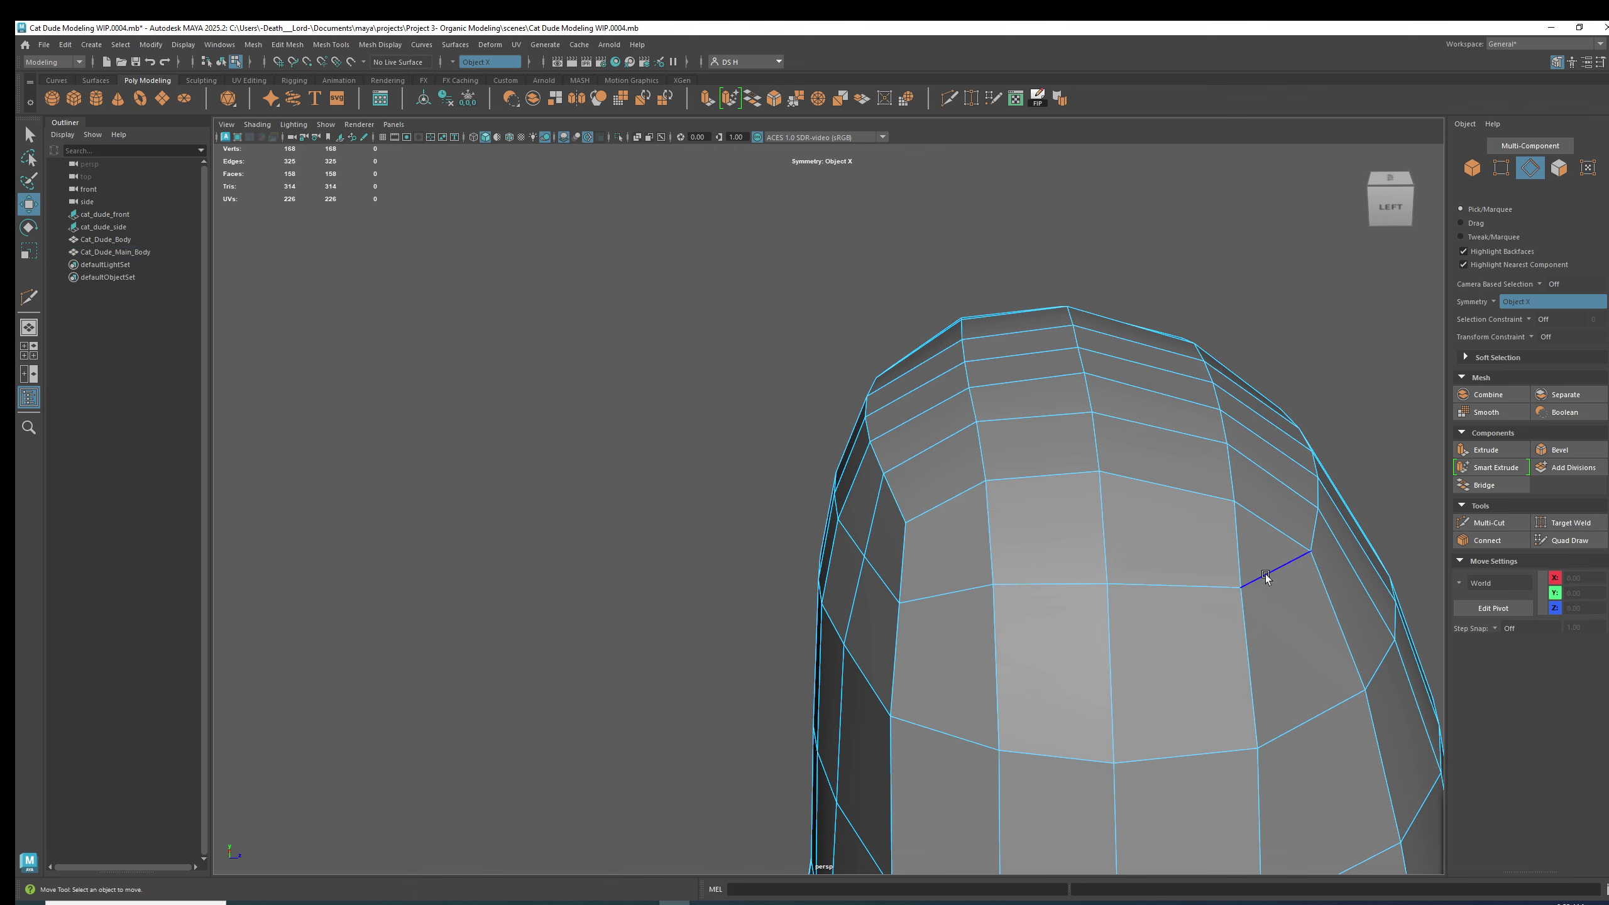
Undo the shoulder edge deletions, the centre edge move and all the new cuts across the upper back.
{"action": "left_click_drag", "start_coordinate": [1256, 550], "coordinate": [1118, 511], "text": "alt"}
{"action": "key", "text": "ctrl+z"}
{"action": "key", "text": "ctrl+z"}
{"action": "key", "text": "ctrl+z"}
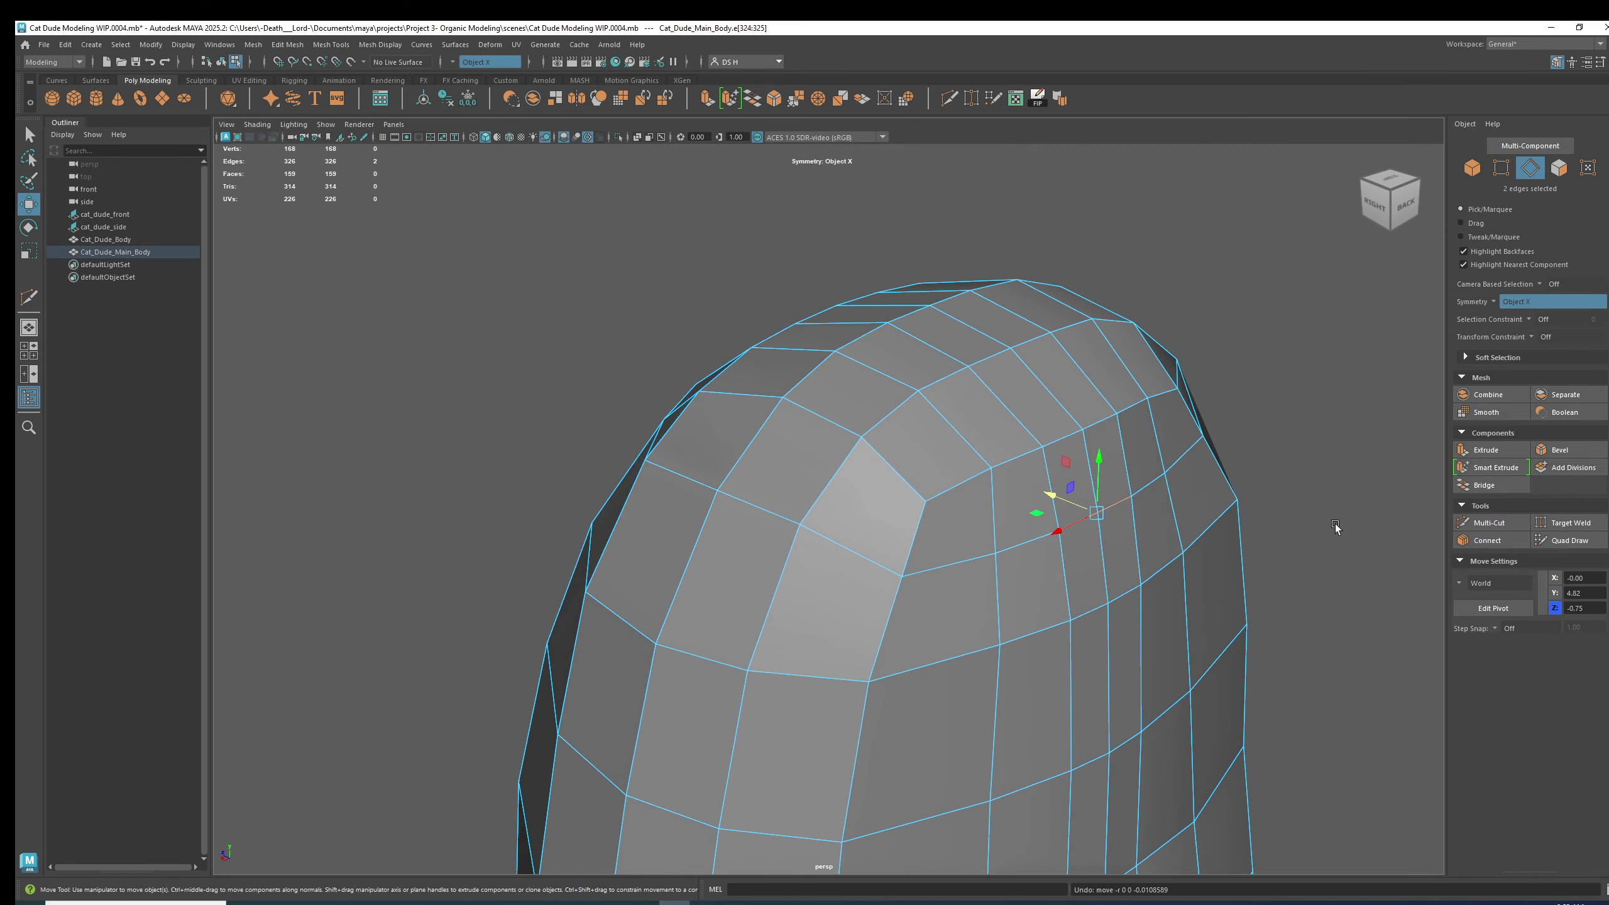
{"action": "key", "text": "ctrl+z"}
{"action": "key", "text": "ctrl+z"}
{"action": "key", "text": "ctrl+z"}
{"action": "key", "text": "ctrl+z"}
{"action": "key", "text": "ctrl+z"}
{"action": "key", "text": "ctrl+z"}
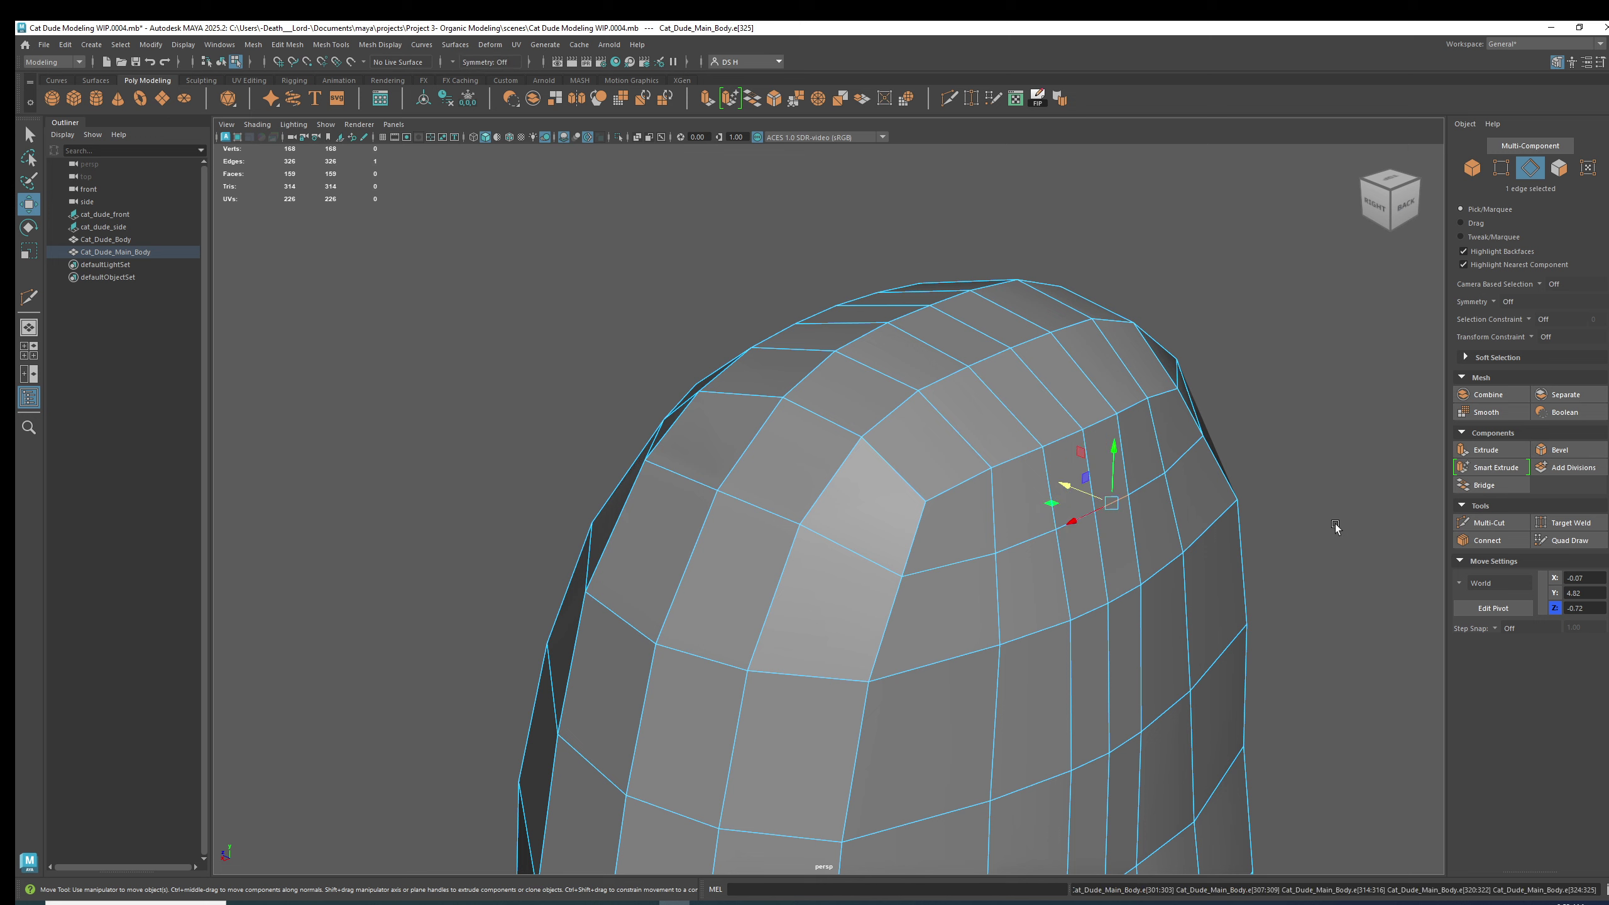
{"action": "key", "text": "ctrl+z"}
{"action": "key", "text": "ctrl+z"}
{"action": "key", "text": "ctrl+z"}
{"action": "key", "text": "ctrl+z"}
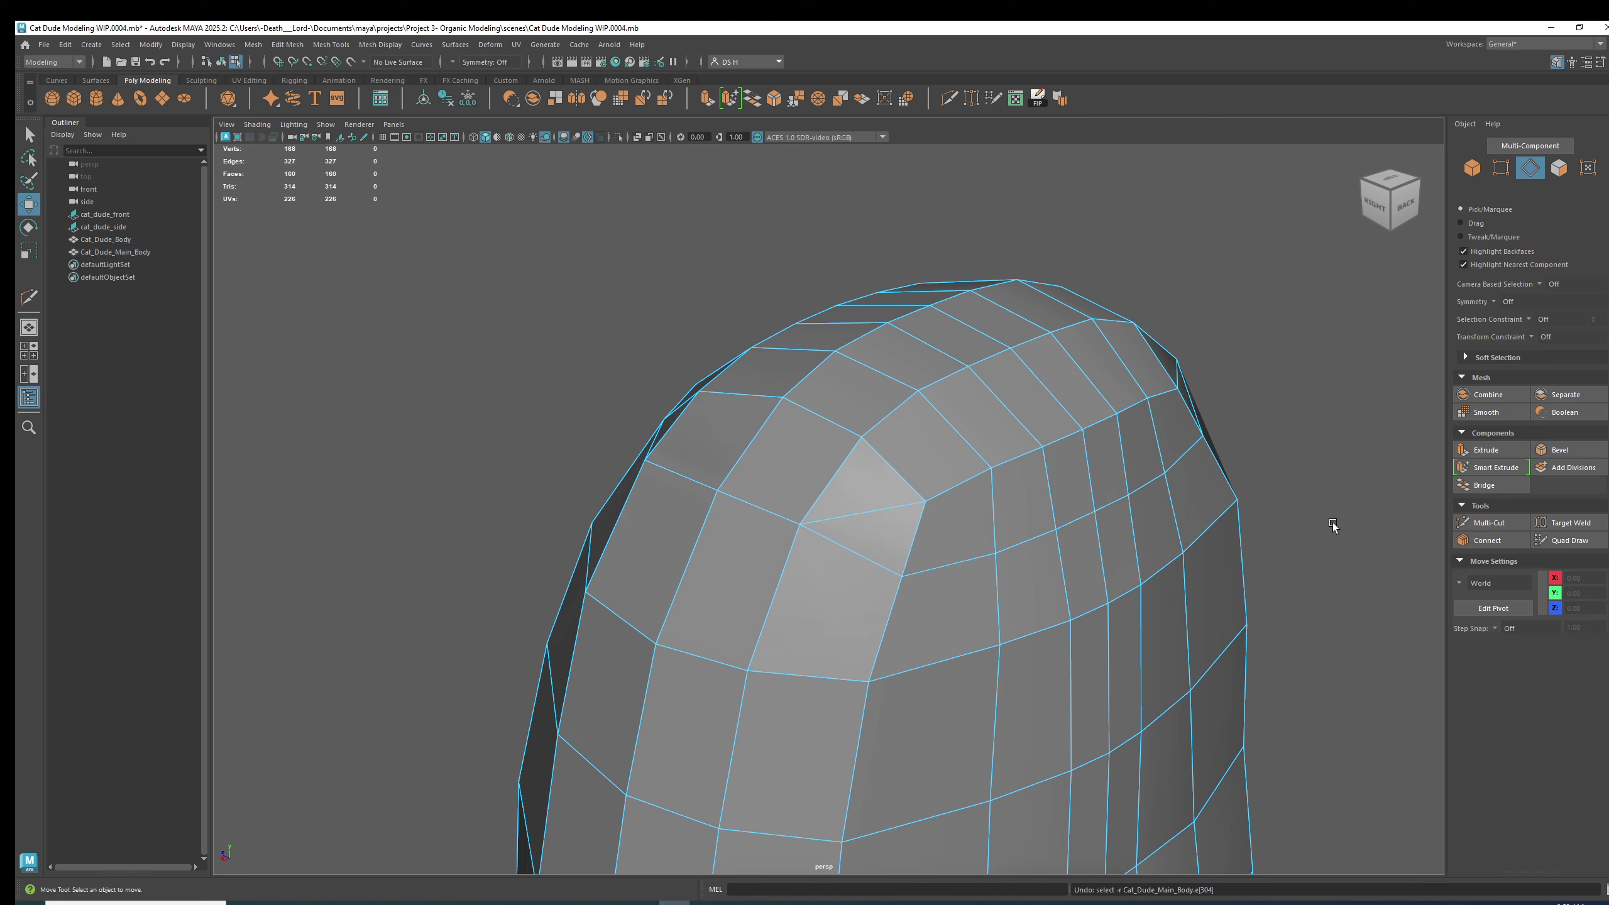
{"action": "key", "text": "ctrl+z"}
{"action": "key", "text": "ctrl+z"}
{"action": "key", "text": "ctrl+z"}
{"action": "key", "text": "ctrl+z"}
{"action": "key", "text": "ctrl+z"}
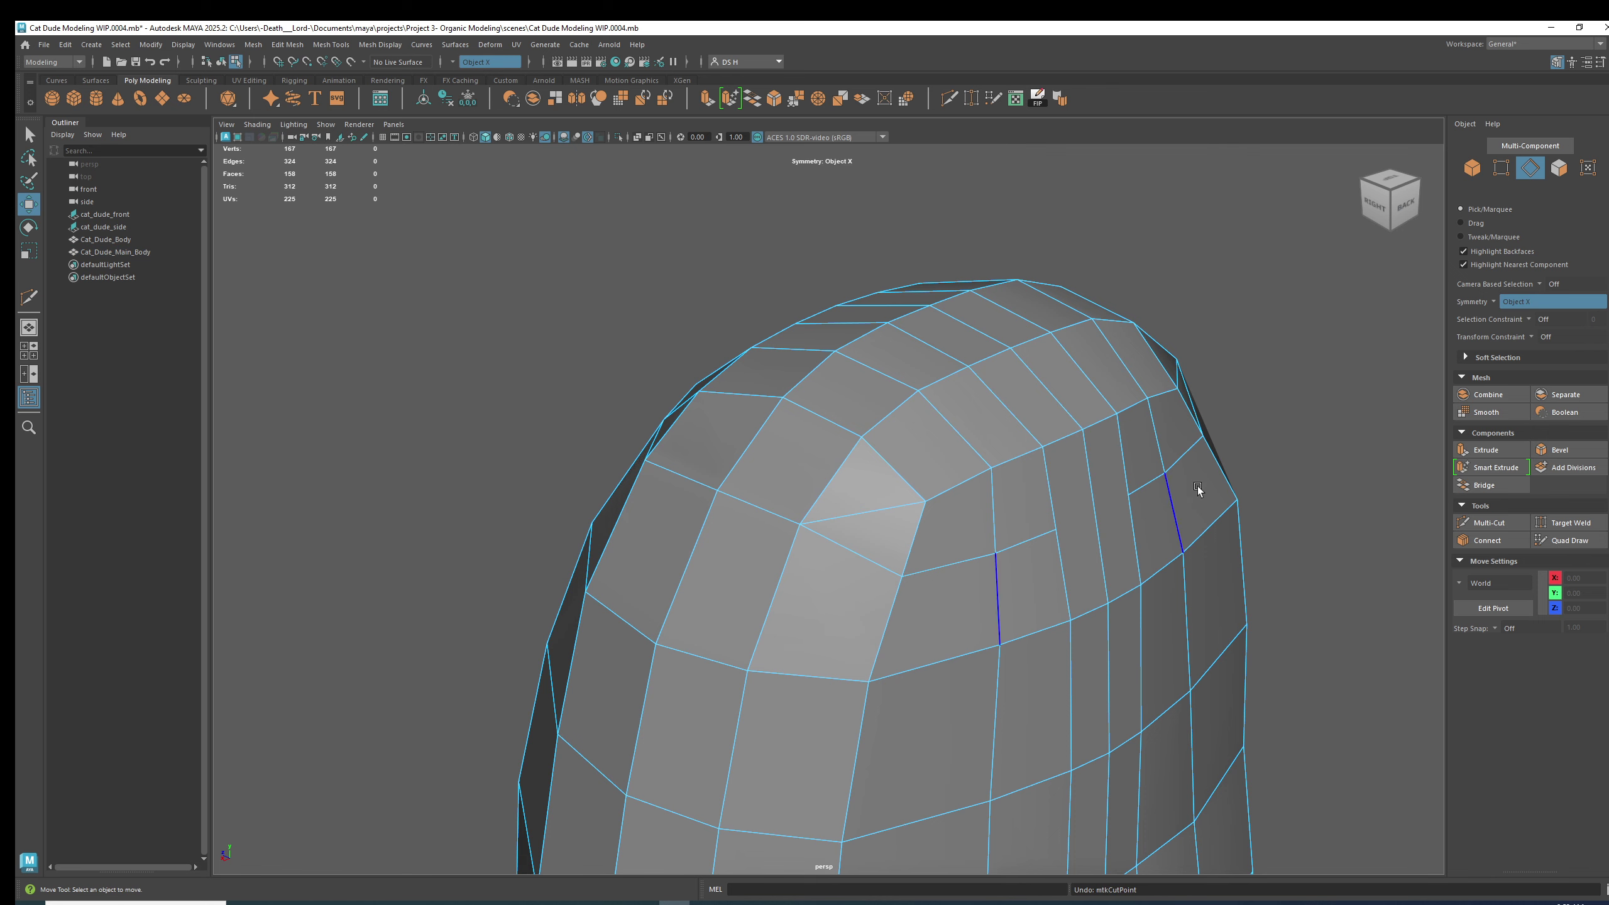
{"action": "left_click", "coordinate": [1145, 536]}
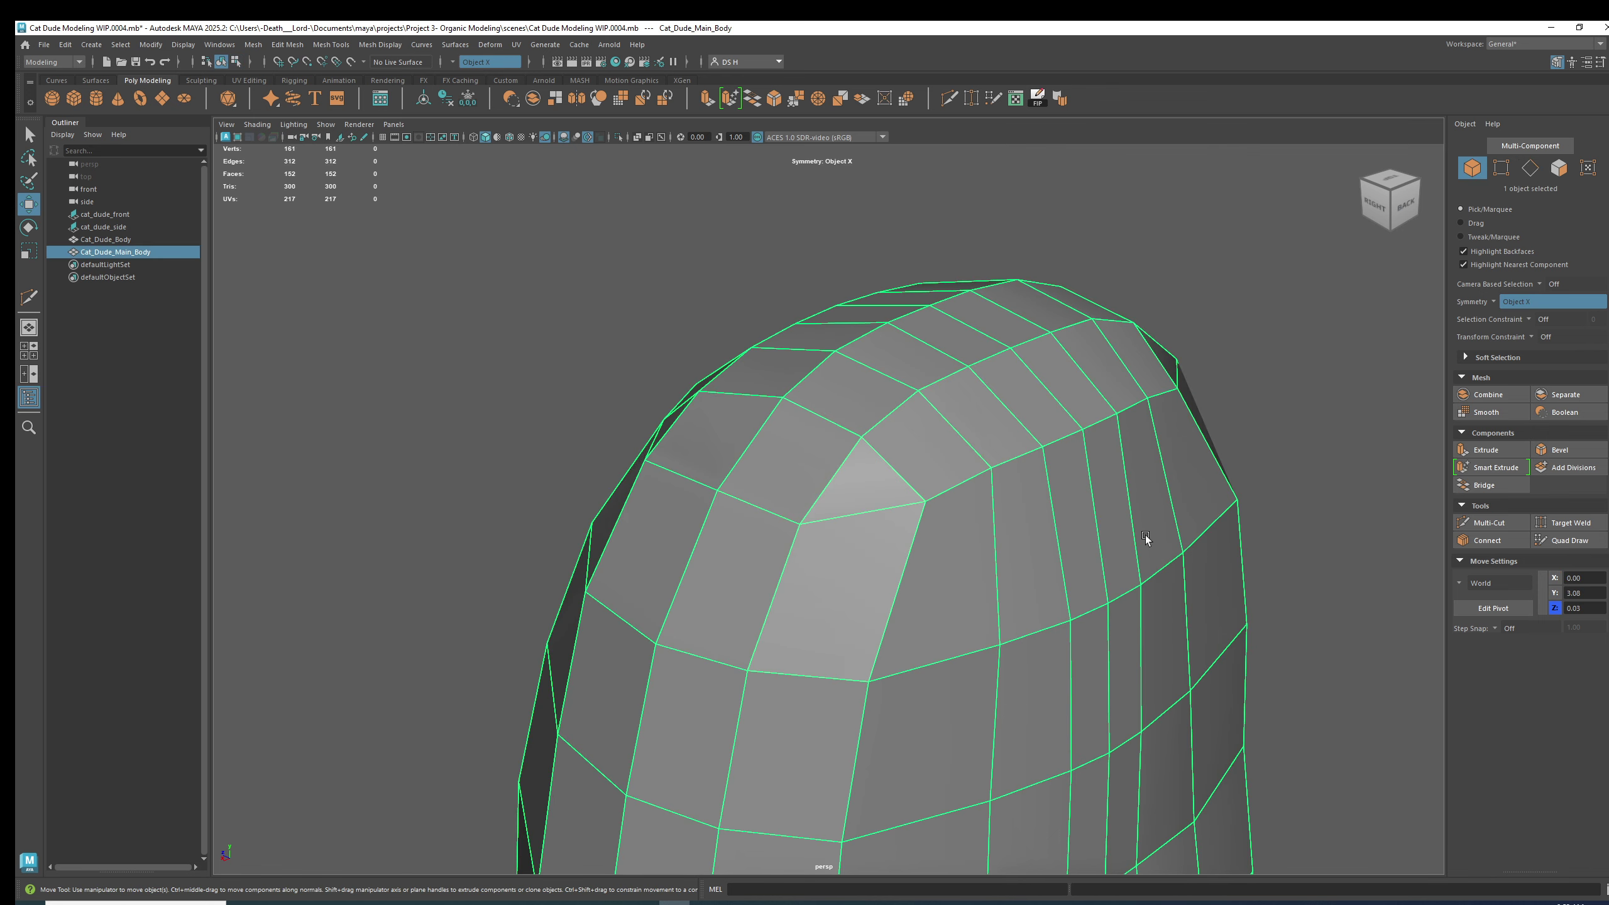
Cut a new row of edges across the side shoulder faces with Multi-Cut, mirrored on both sides of the body.
{"action": "left_click_drag", "start_coordinate": [1106, 531], "coordinate": [831, 499], "text": "alt"}
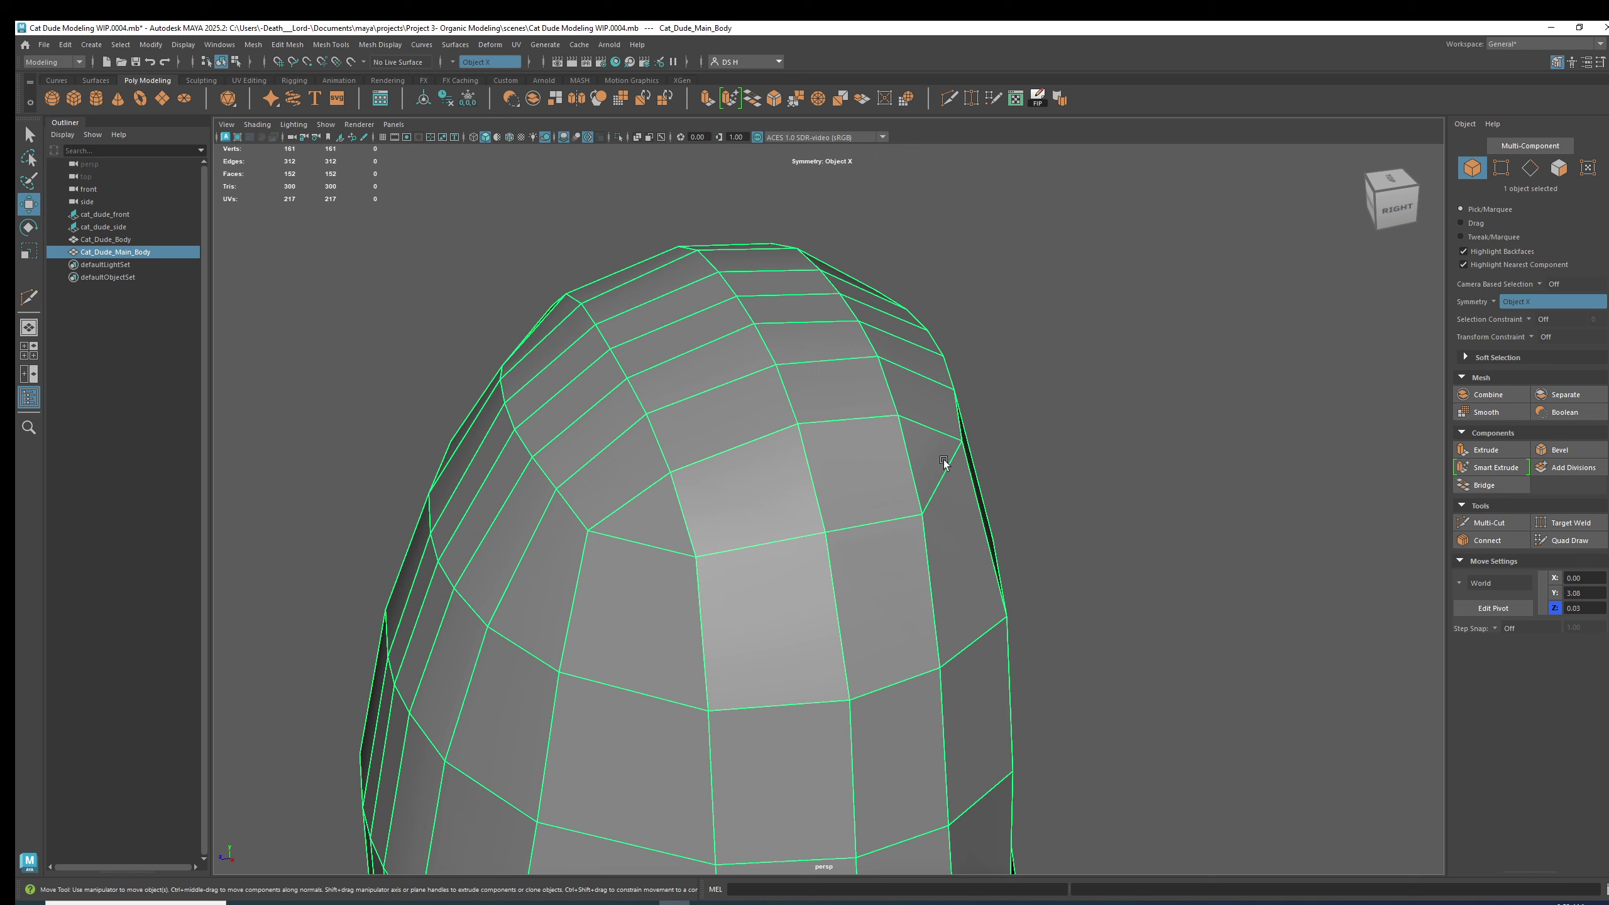
{"action": "right_click_drag", "start_coordinate": [821, 444], "coordinate": [755, 443], "text": "shift"}
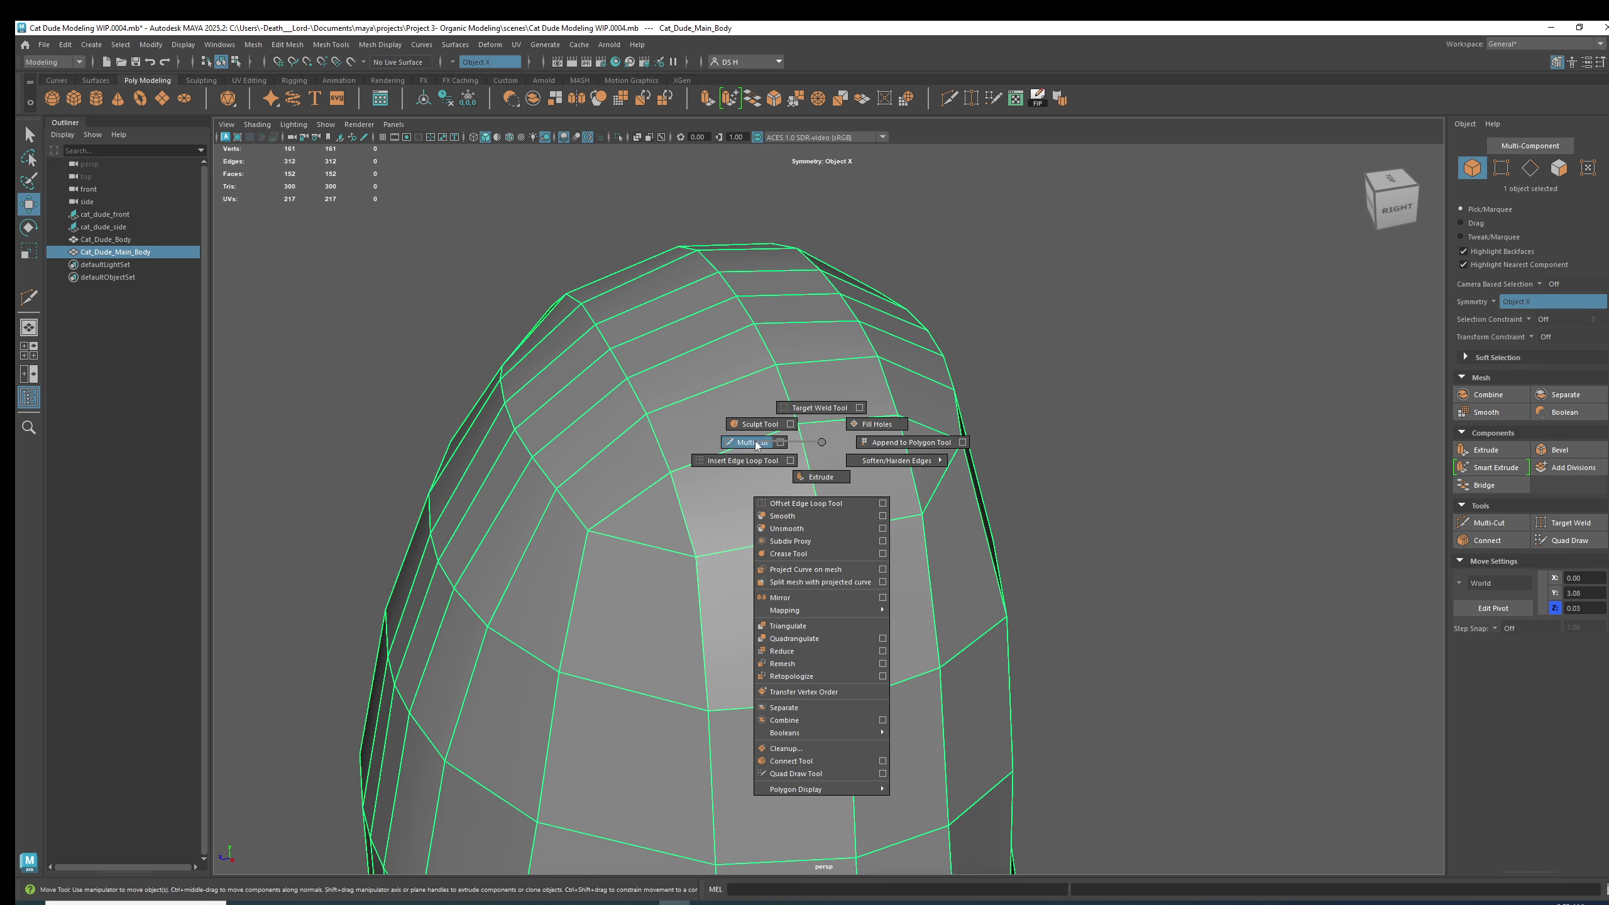
{"action": "right_click_drag", "start_coordinate": [746, 443], "coordinate": [745, 442], "text": "shift"}
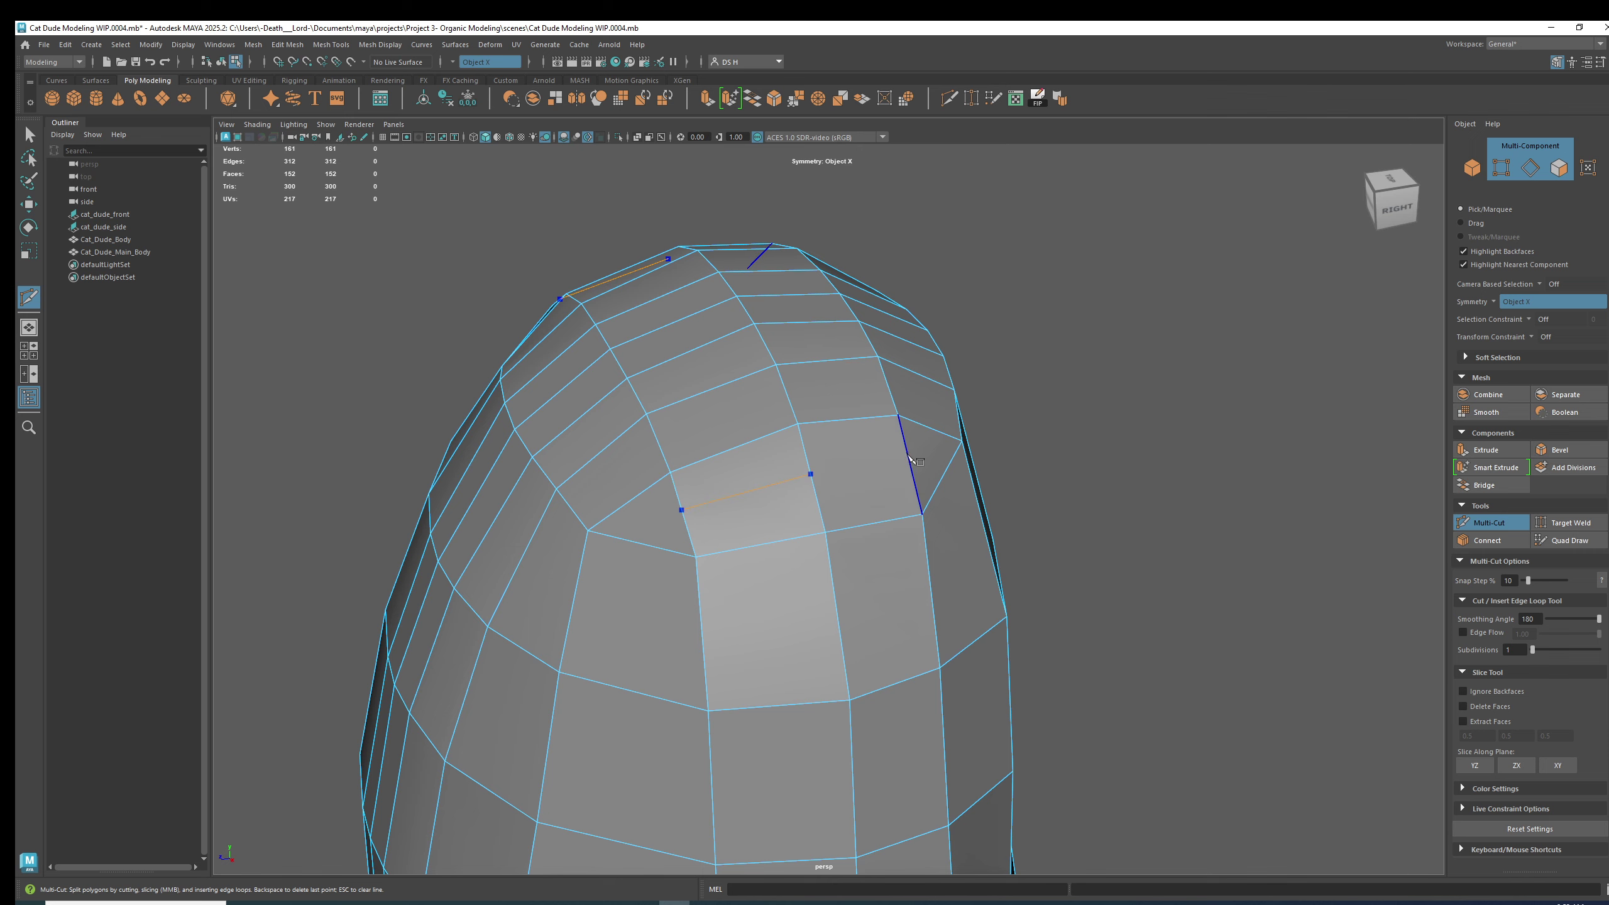
{"action": "key", "text": "w"}
Set the transform constraint to Edge and slide the new row's front vertices backward along Z on both sides.
{"action": "left_click_drag", "start_coordinate": [912, 494], "coordinate": [690, 491], "text": "alt"}
{"action": "right_click_drag", "start_coordinate": [690, 492], "coordinate": [751, 474], "text": "alt"}
{"action": "left_click", "coordinate": [684, 472]}
{"action": "left_click_drag", "start_coordinate": [700, 477], "coordinate": [667, 512], "text": "alt"}
{"action": "right_click_drag", "start_coordinate": [667, 512], "coordinate": [748, 514], "text": "alt"}
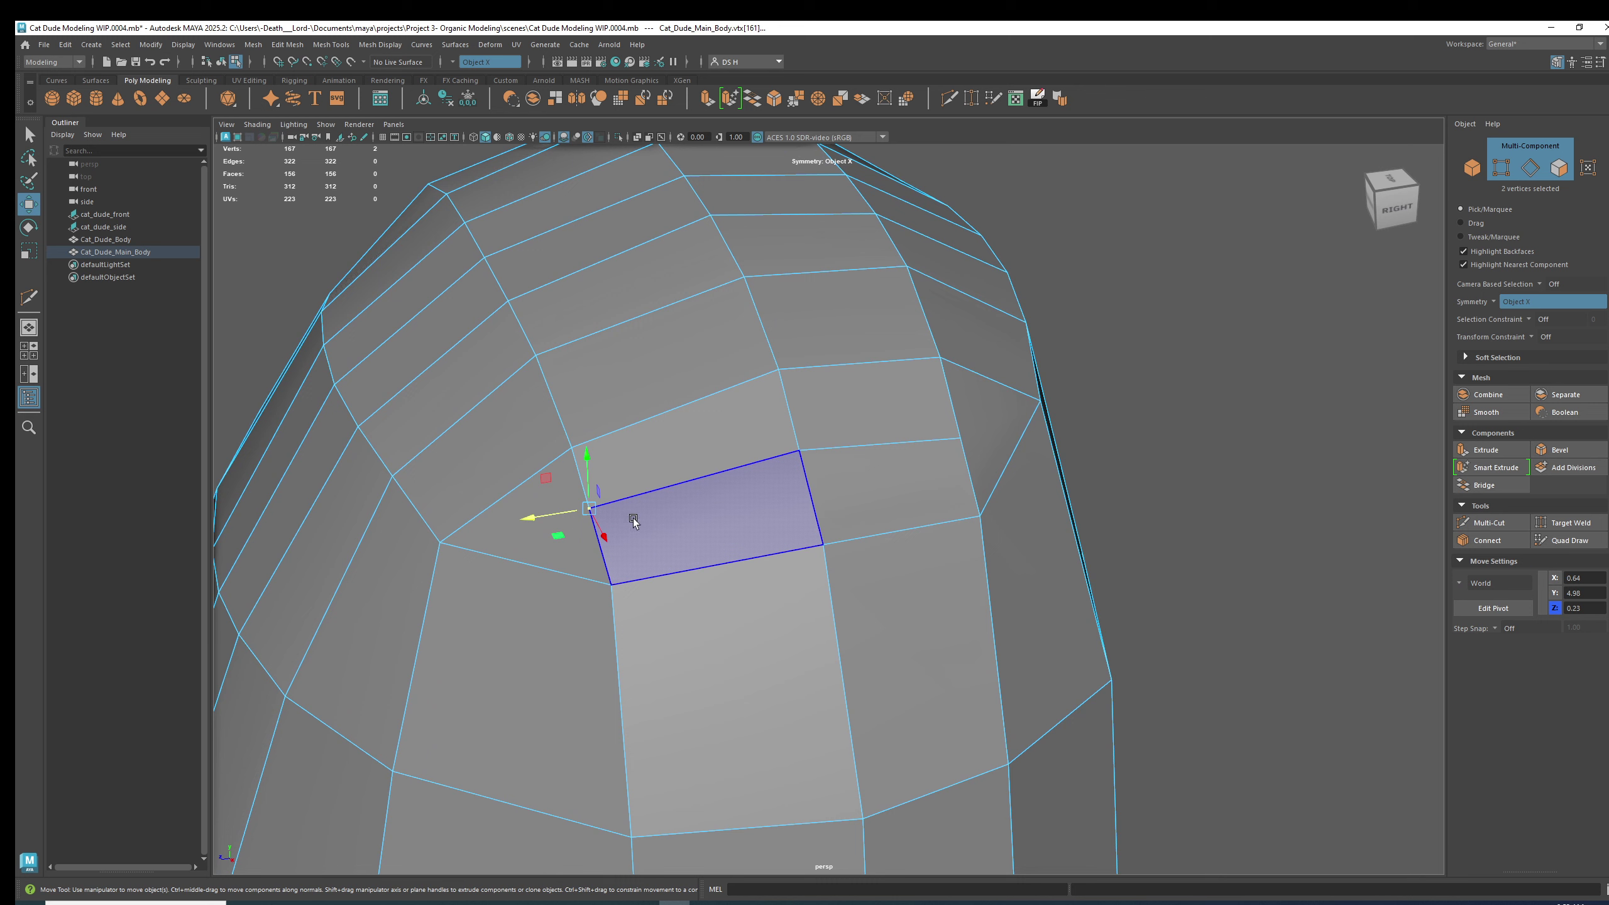
{"action": "left_click", "coordinate": [1531, 334]}
{"action": "left_click", "coordinate": [1556, 354]}
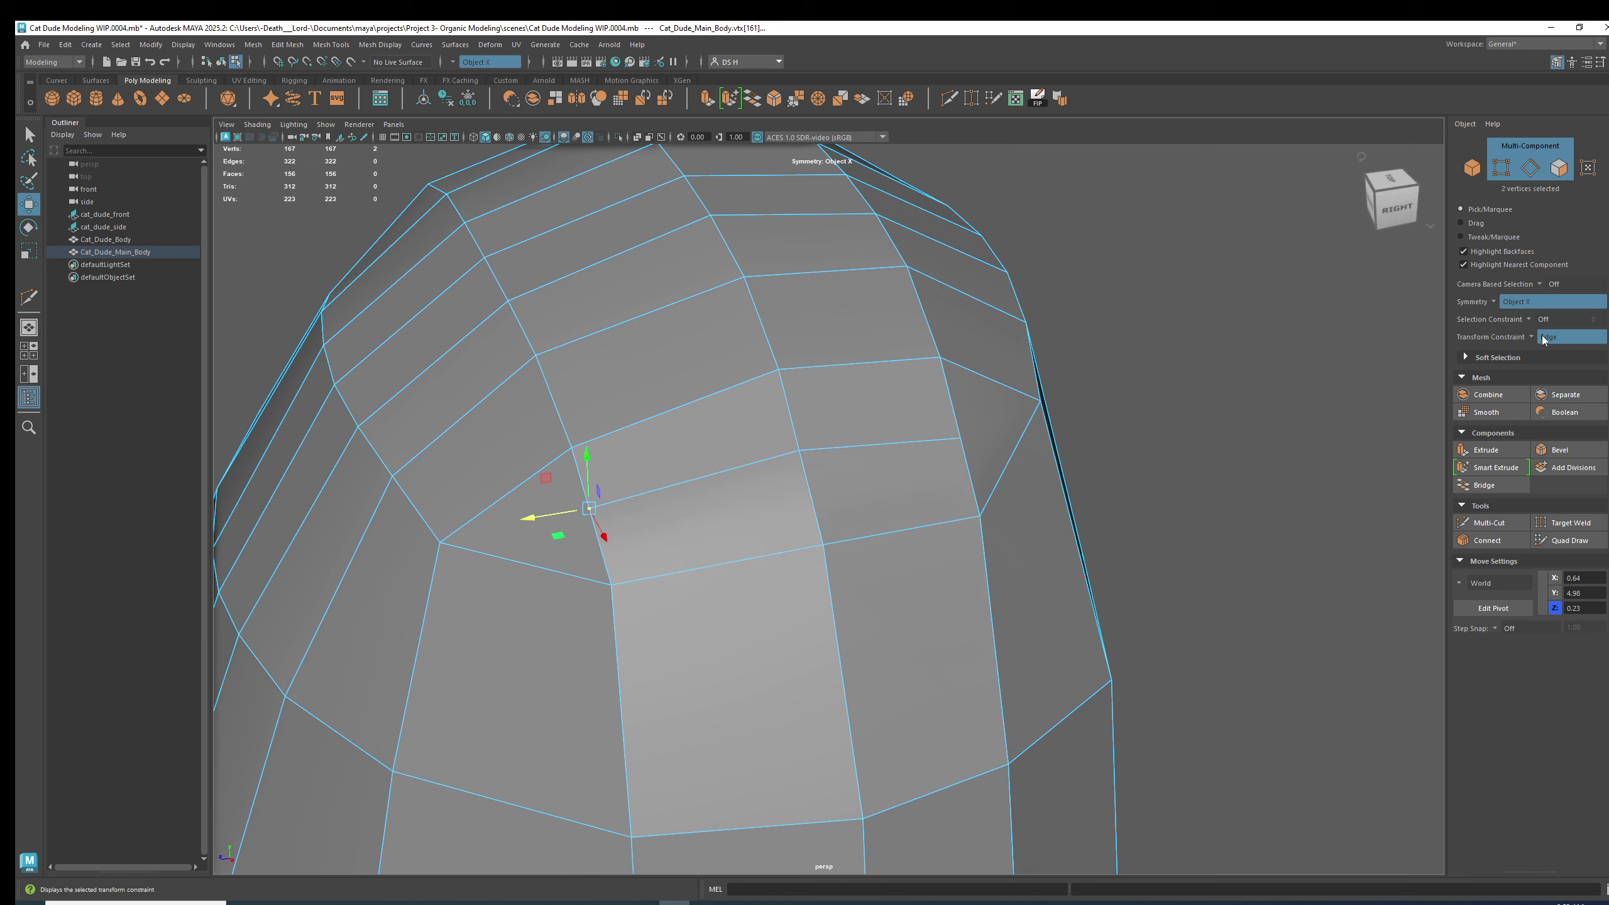
{"action": "left_click_drag", "start_coordinate": [534, 516], "coordinate": [560, 514]}
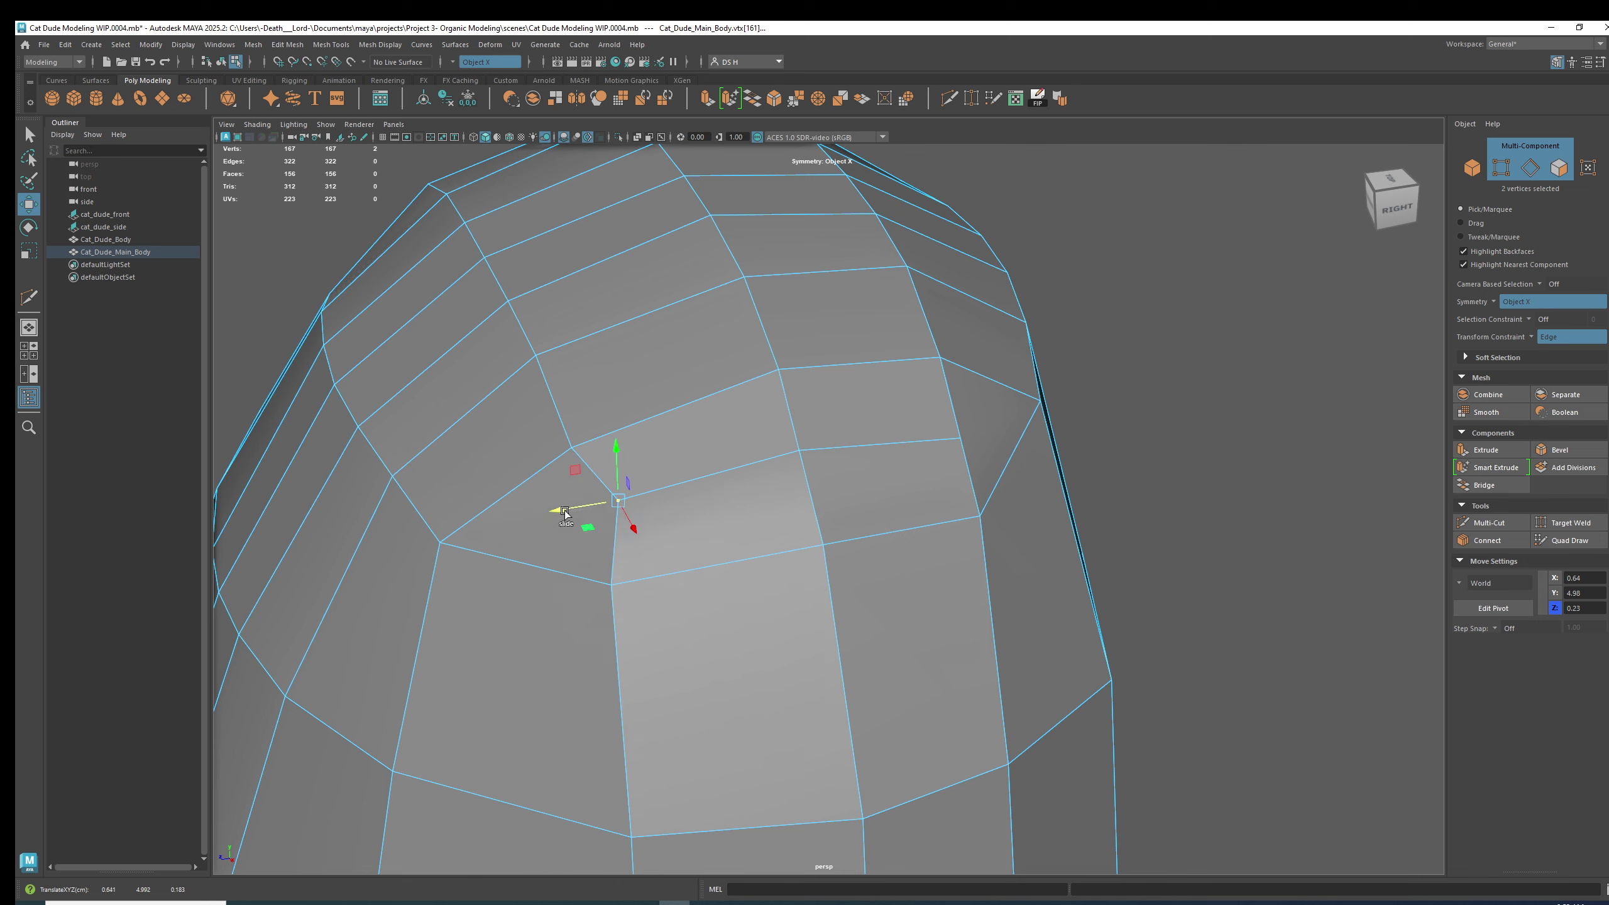
Slide the front vertices just above the new shoulder row along the surface to even out the front corners.
{"action": "left_click", "coordinate": [961, 438]}
{"action": "left_click_drag", "start_coordinate": [911, 446], "coordinate": [627, 548]}
{"action": "left_click_drag", "start_coordinate": [570, 489], "coordinate": [576, 477]}
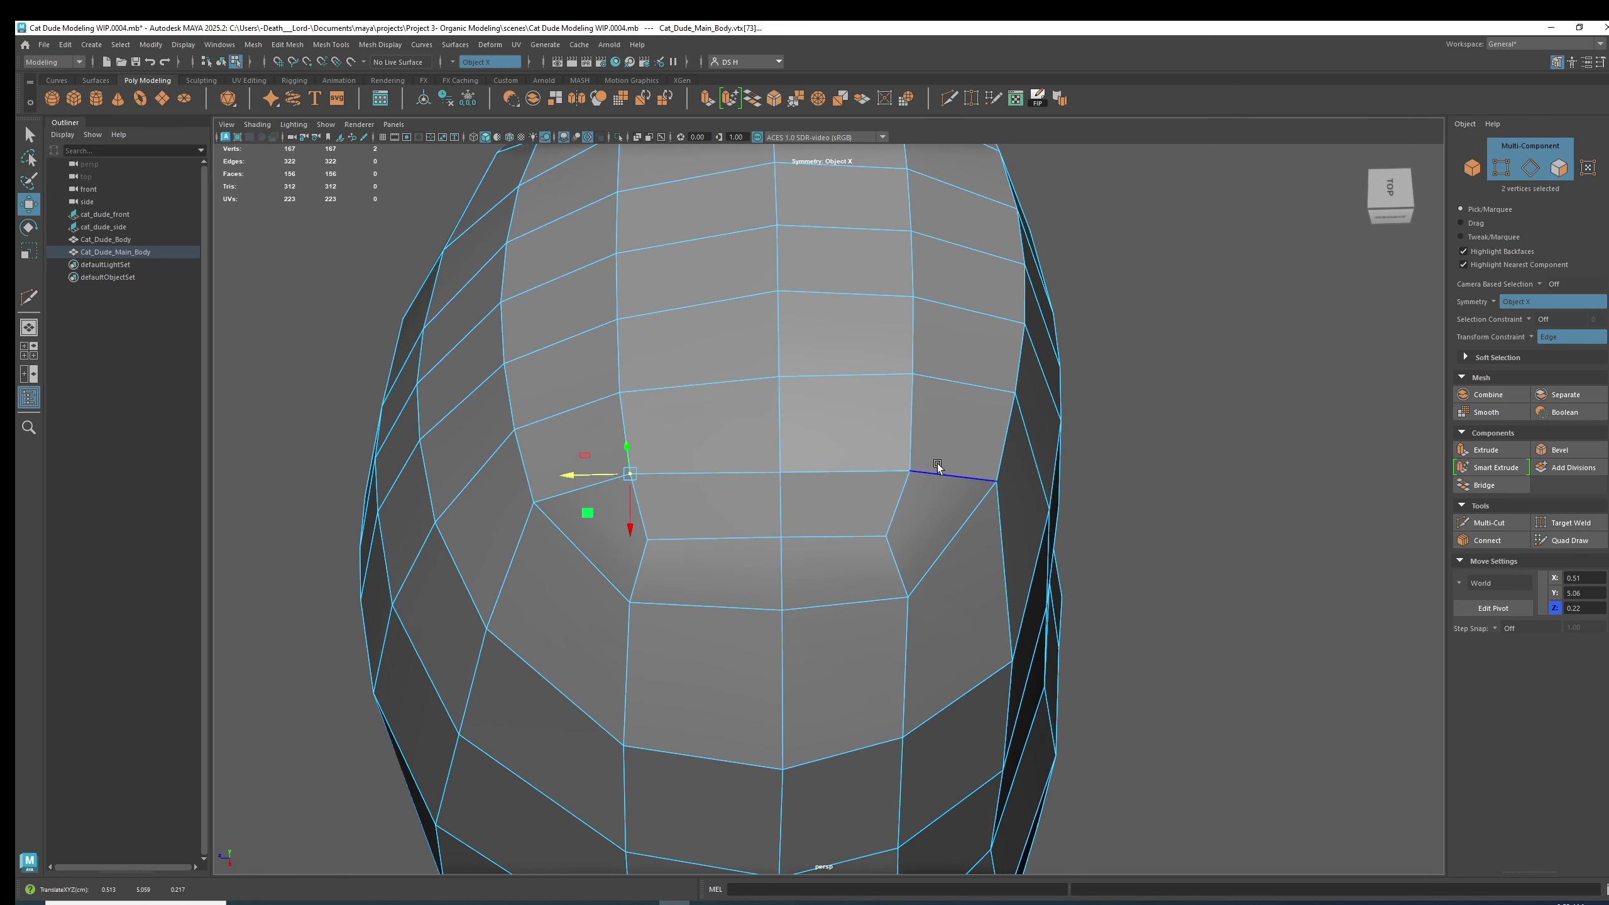
{"action": "left_click", "coordinate": [910, 473]}
{"action": "left_click_drag", "start_coordinate": [852, 476], "coordinate": [993, 447]}
{"action": "left_click", "coordinate": [801, 471]}
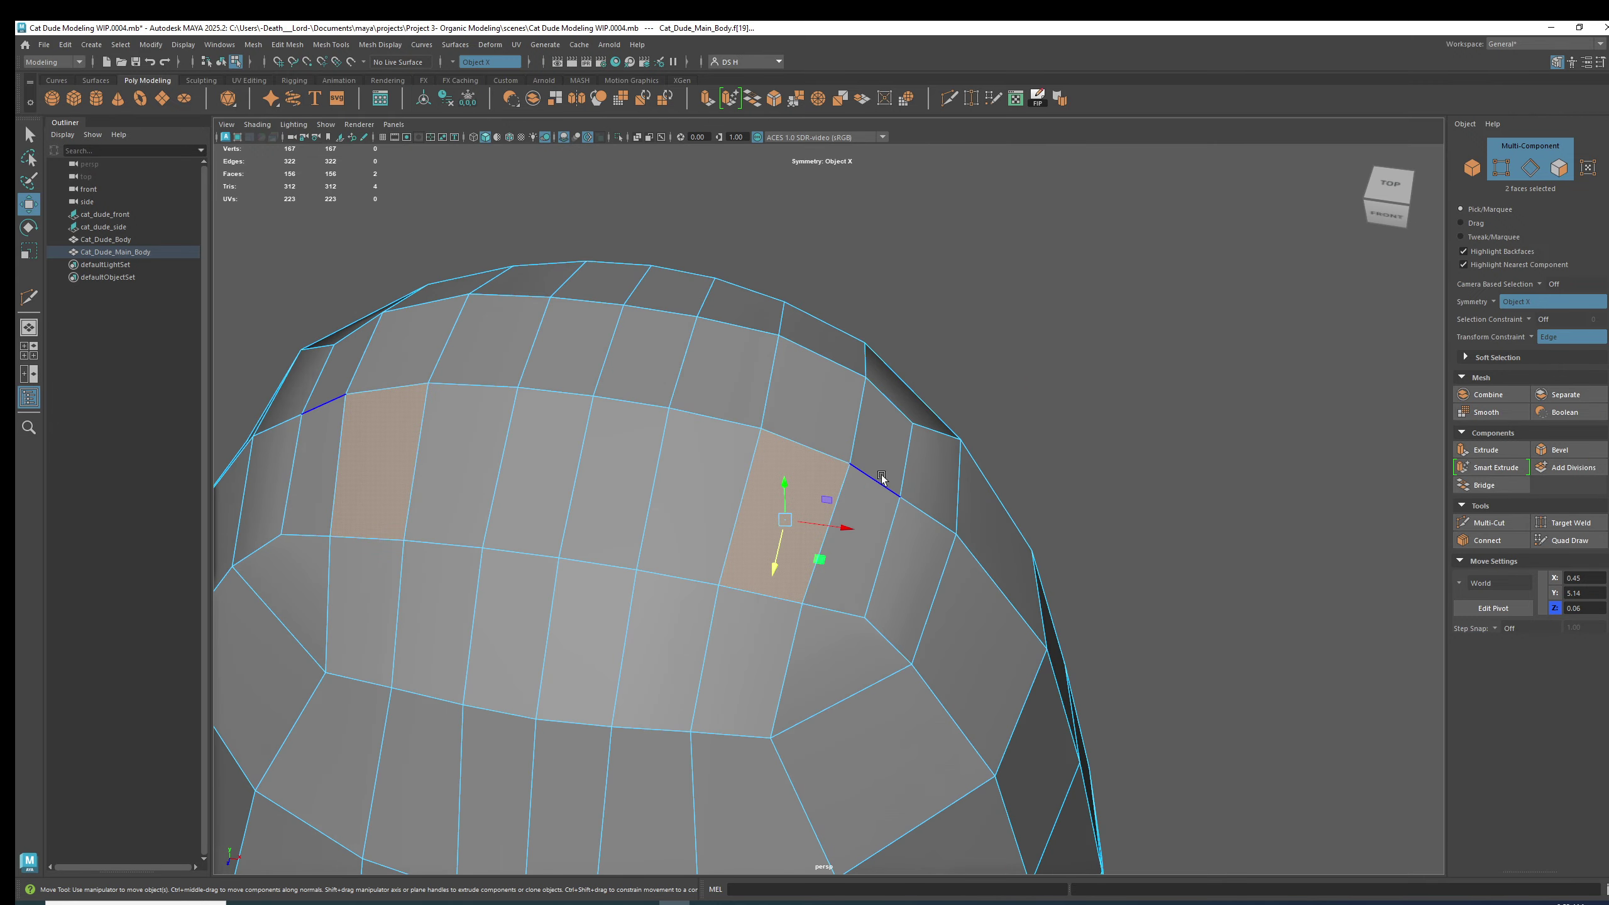
Adjust the side and back shoulder vertices along the surface to round the back shoulder corners.
{"action": "key", "text": "F9"}
{"action": "left_click", "coordinate": [853, 466]}
{"action": "left_click_drag", "start_coordinate": [900, 482], "coordinate": [836, 426]}
{"action": "left_click", "coordinate": [907, 536]}
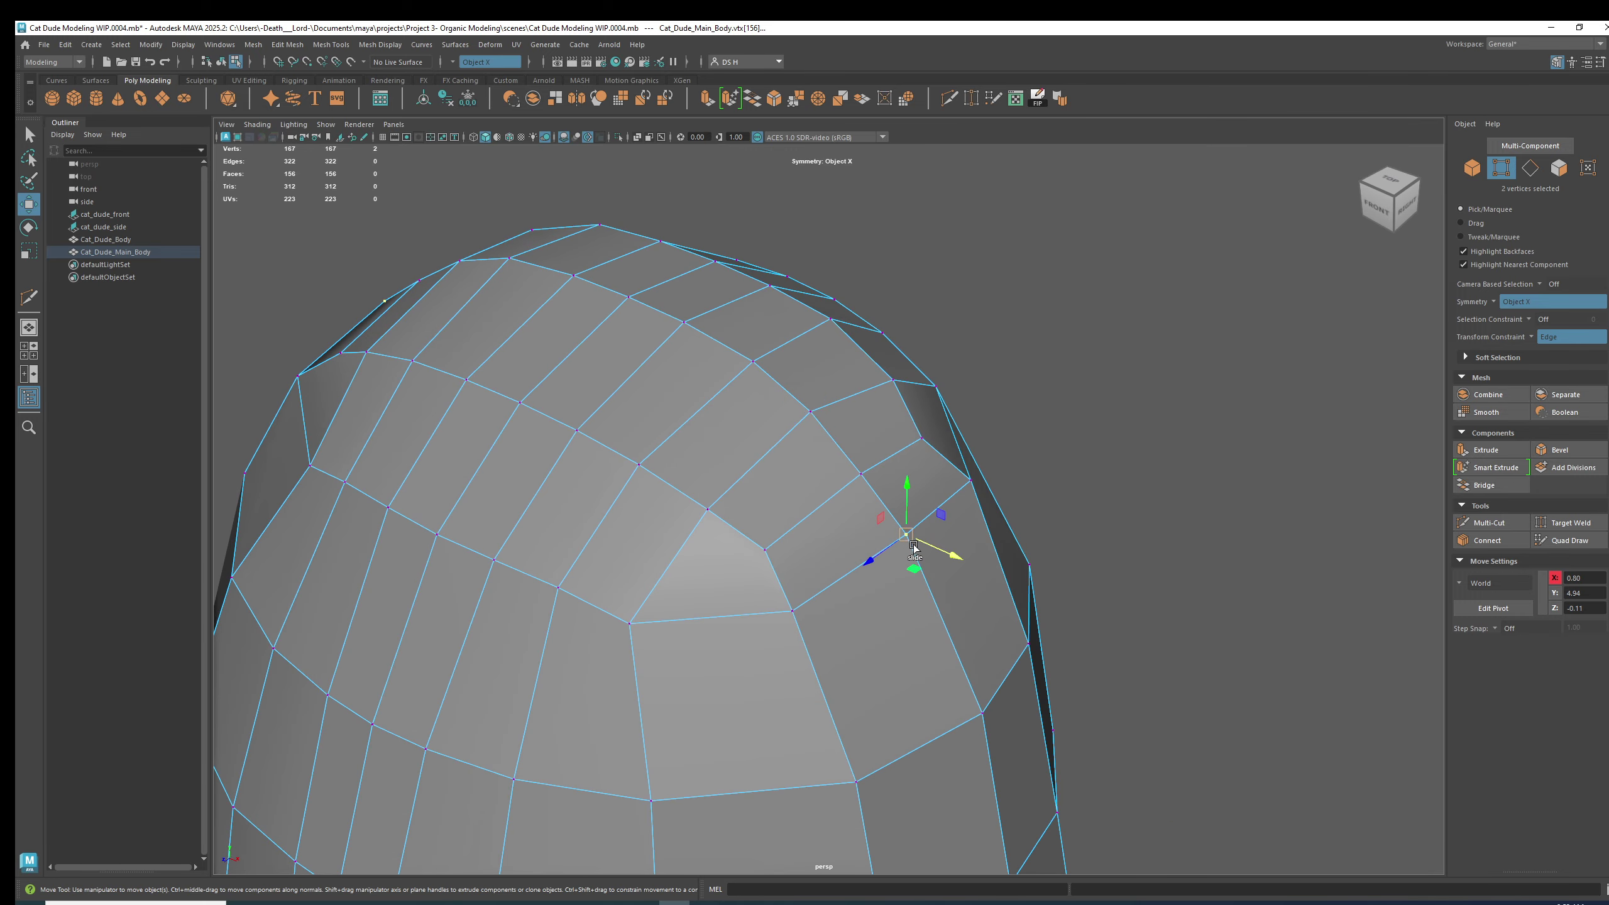
{"action": "left_click_drag", "start_coordinate": [913, 494], "coordinate": [792, 510]}
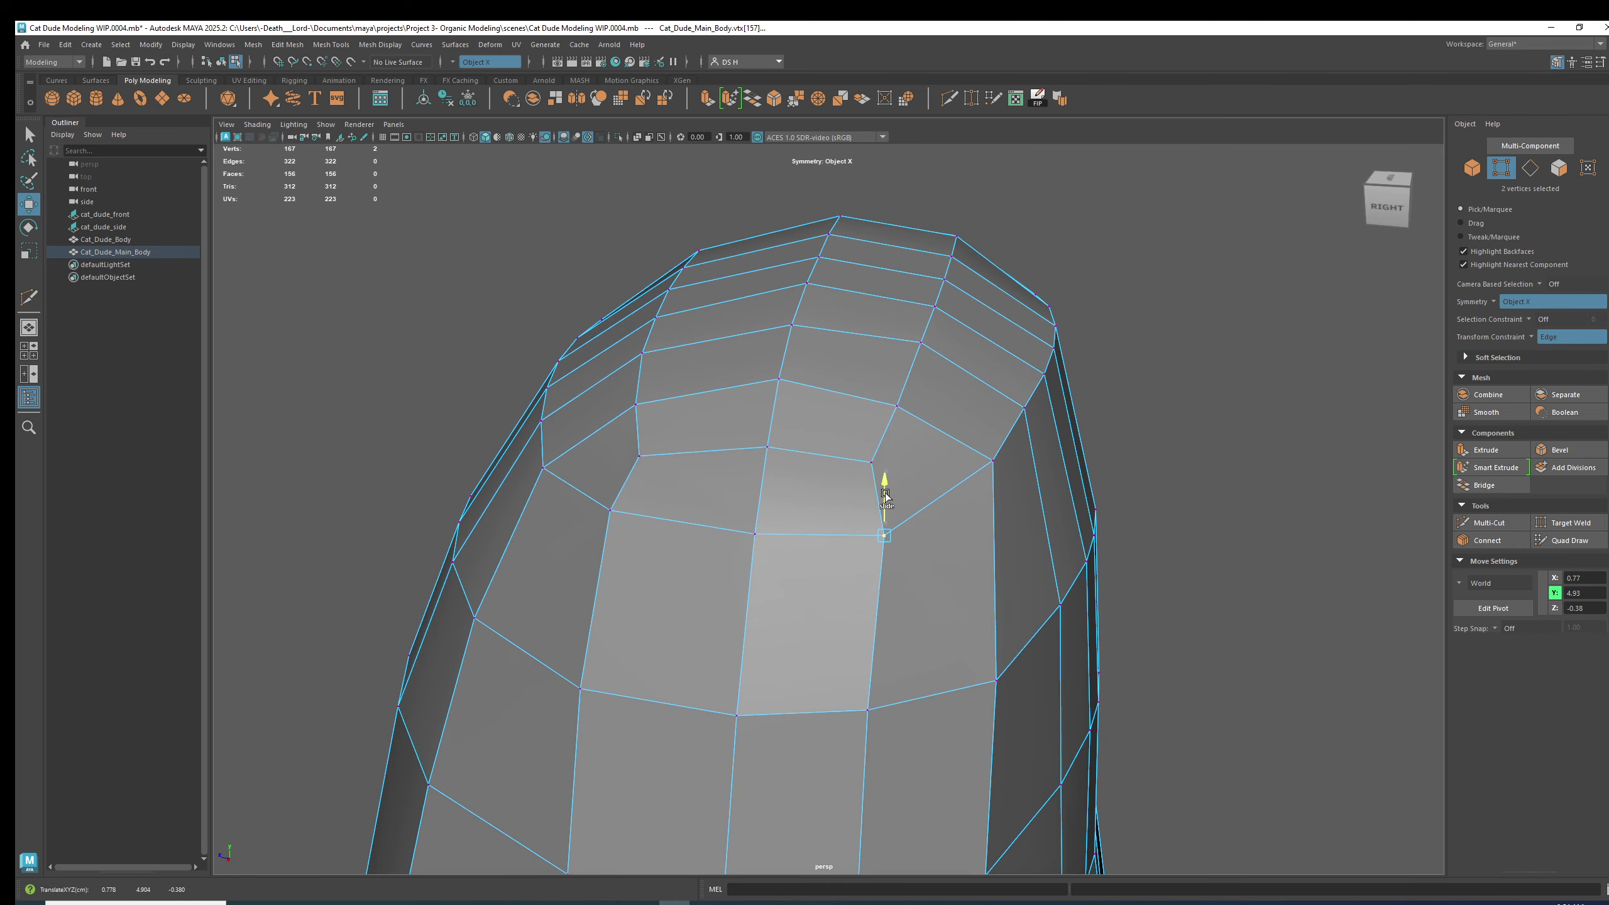
Lower the front shoulder corner vertices slightly along Y and raise the neighbouring vertices toward the chest.
{"action": "left_click_drag", "start_coordinate": [885, 480], "coordinate": [704, 504], "text": "alt"}
{"action": "left_click", "coordinate": [656, 495]}
{"action": "left_click_drag", "start_coordinate": [650, 423], "coordinate": [655, 436]}
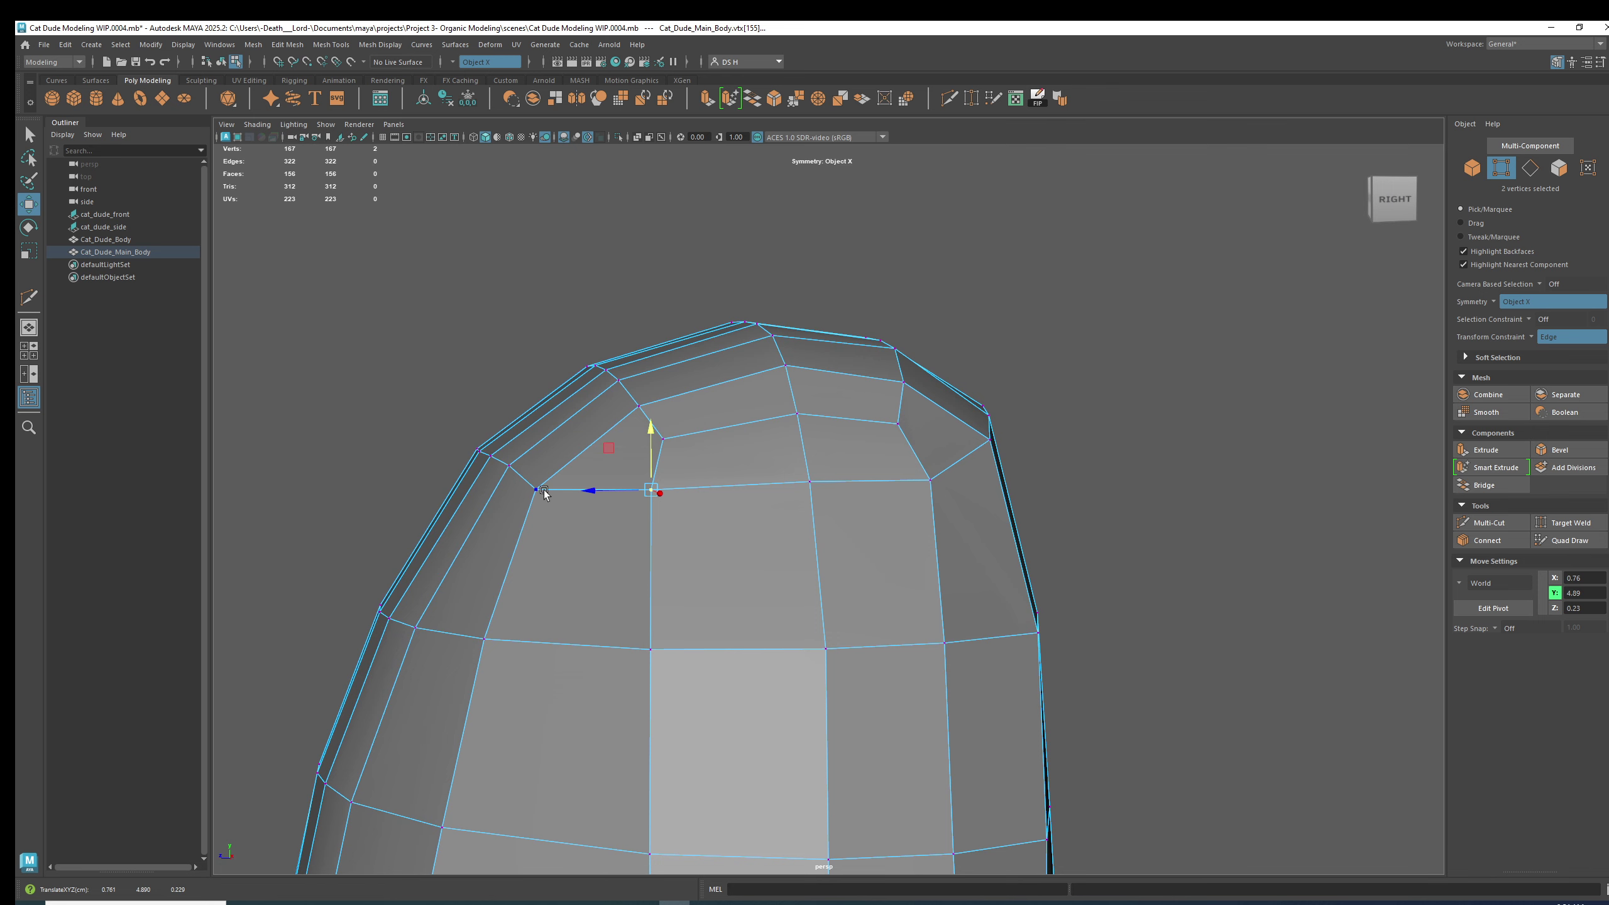
{"action": "left_click", "coordinate": [538, 489]}
{"action": "left_click_drag", "start_coordinate": [538, 439], "coordinate": [545, 413]}
Adjust the upper chest vertices along X and preview the body smoothed.
{"action": "left_click_drag", "start_coordinate": [558, 460], "coordinate": [704, 481], "text": "alt"}
{"action": "left_click_drag", "start_coordinate": [909, 483], "coordinate": [650, 406]}
{"action": "left_click", "coordinate": [776, 471]}
{"action": "key", "text": "3"}
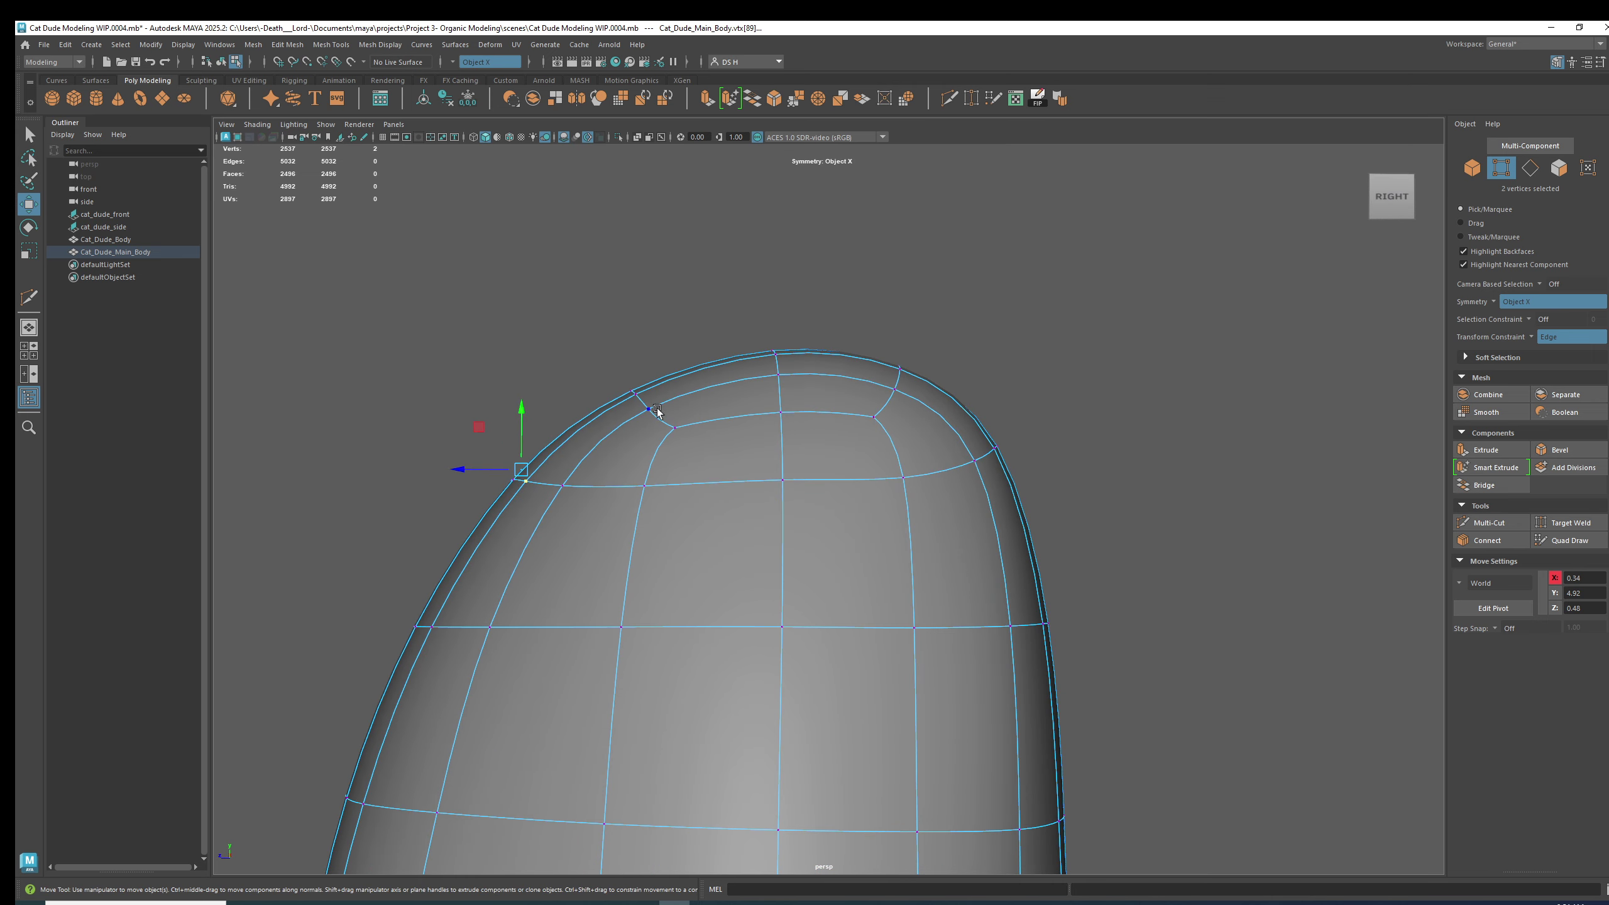
{"action": "key", "text": "1"}
{"action": "key", "text": "3"}
Select the full ring of faces around the shoulder top, across the sides, back and front, to check its flow.
{"action": "right_click_drag", "start_coordinate": [712, 509], "coordinate": [712, 511]}
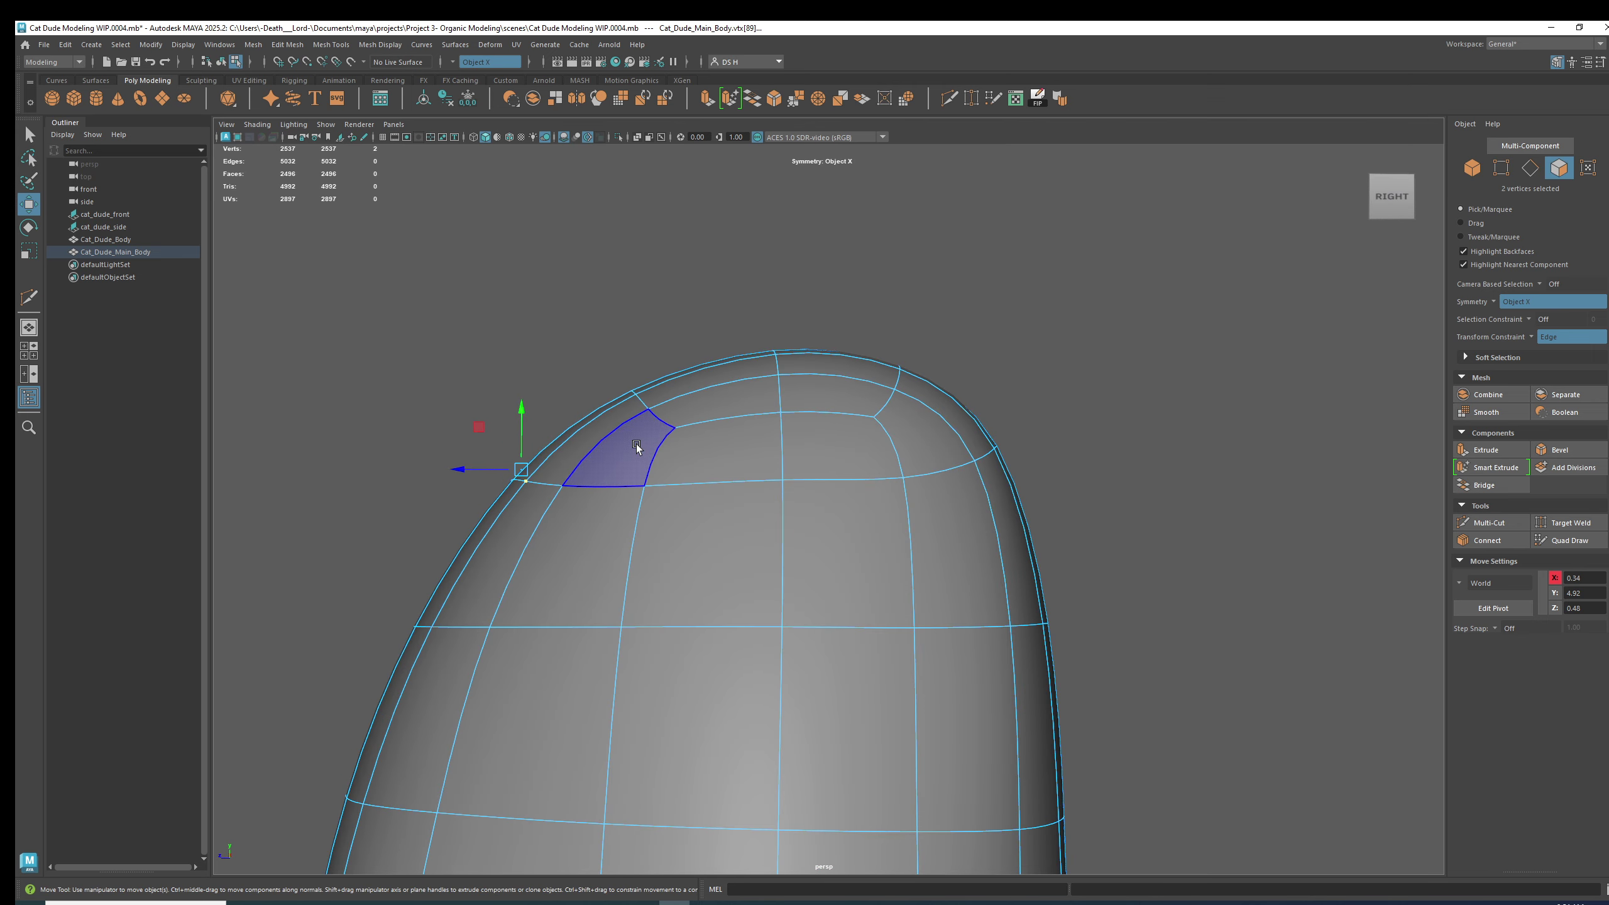
{"action": "left_click", "coordinate": [636, 445]}
{"action": "key", "text": "1"}
{"action": "left_click_drag", "start_coordinate": [715, 459], "coordinate": [779, 512], "text": "alt"}
{"action": "left_click", "coordinate": [759, 524], "text": "shift"}
{"action": "left_click", "coordinate": [874, 508], "text": "shift"}
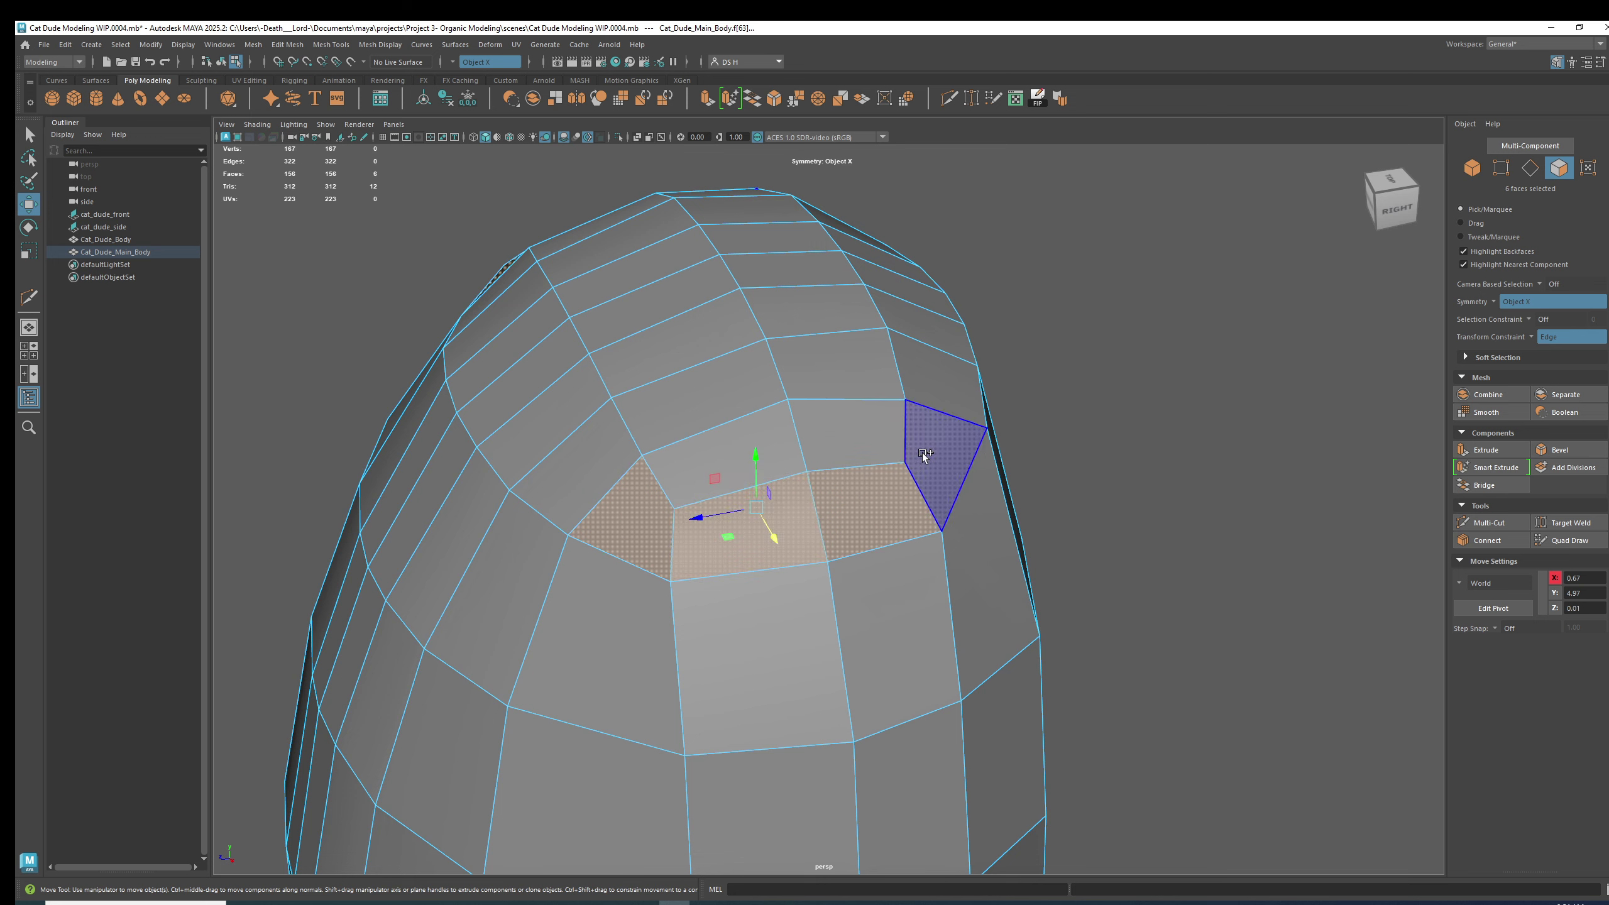
{"action": "left_click", "coordinate": [924, 452], "text": "shift"}
{"action": "left_click", "coordinate": [942, 364], "text": "shift"}
{"action": "left_click", "coordinate": [917, 311], "text": "shift"}
{"action": "left_click", "coordinate": [874, 260], "text": "shift"}
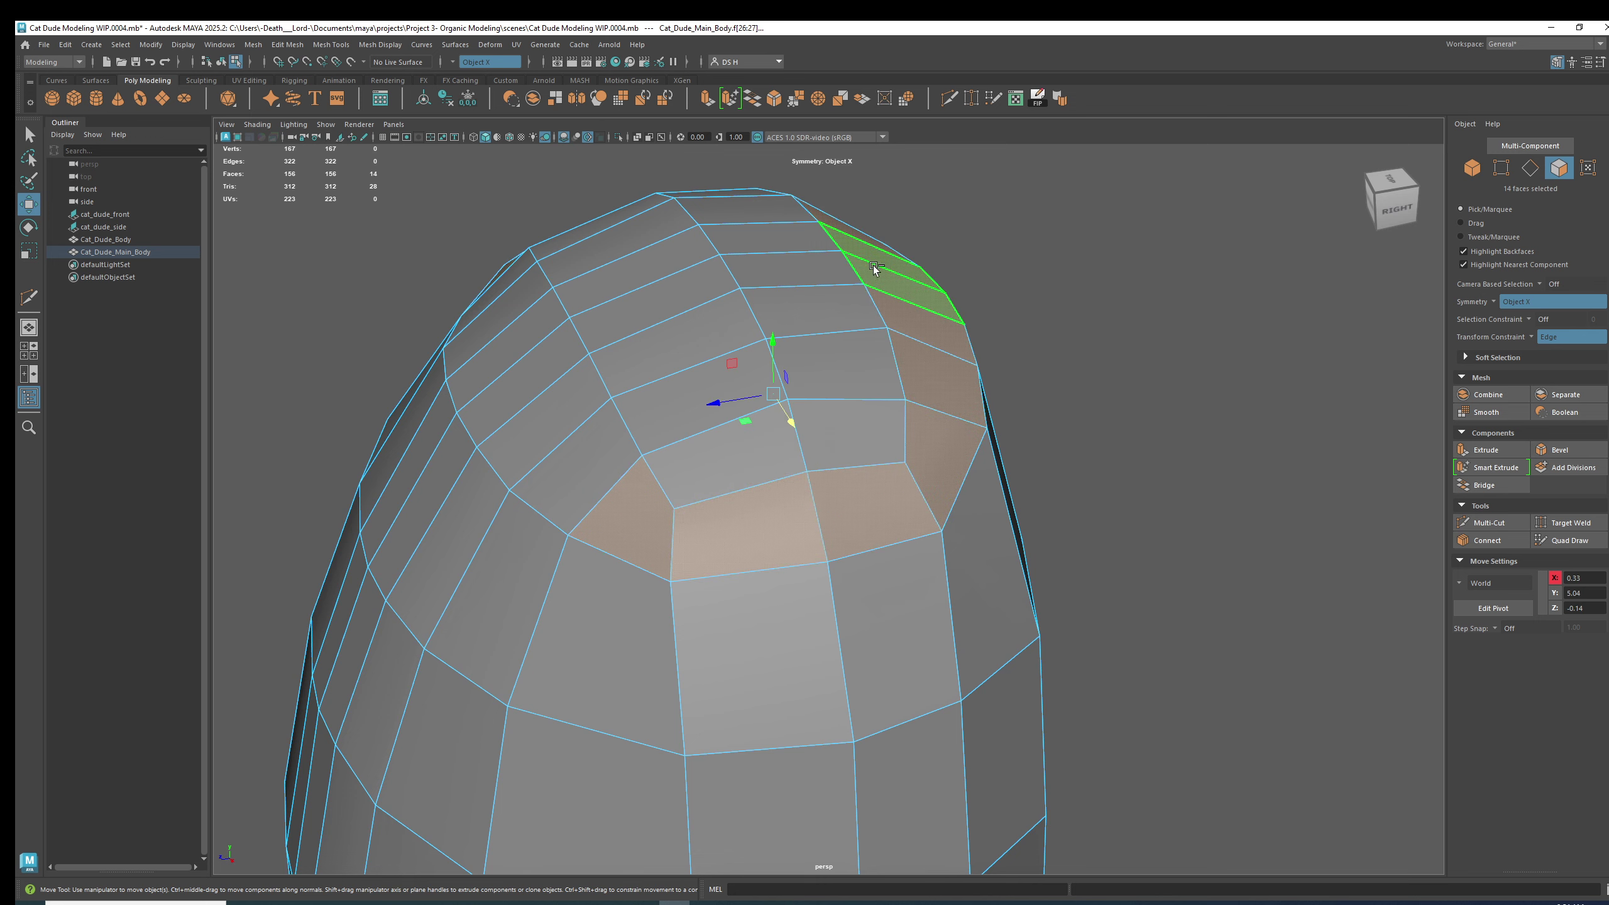
{"action": "left_click_drag", "start_coordinate": [874, 260], "coordinate": [747, 496], "text": "alt"}
{"action": "left_click", "coordinate": [625, 479], "text": "shift"}
{"action": "left_click", "coordinate": [563, 469], "text": "shift"}
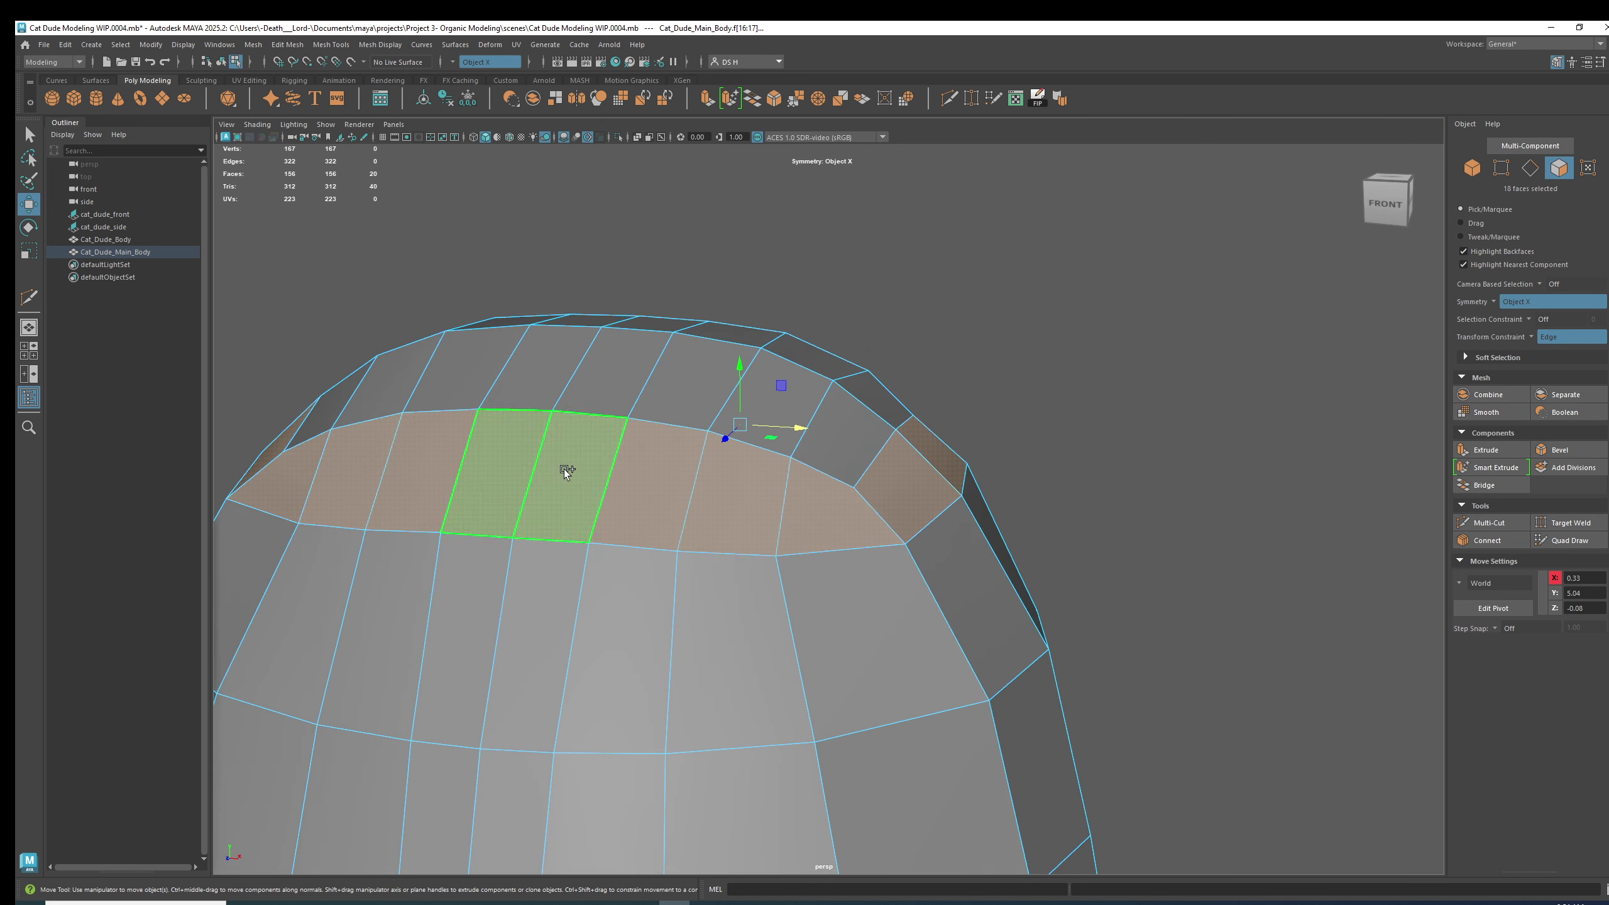
{"action": "left_click_drag", "start_coordinate": [872, 438], "coordinate": [760, 463], "text": "alt"}
{"action": "left_click_drag", "start_coordinate": [336, 444], "coordinate": [760, 482], "text": "alt"}
{"action": "left_click_drag", "start_coordinate": [1171, 344], "coordinate": [949, 413], "text": "alt"}
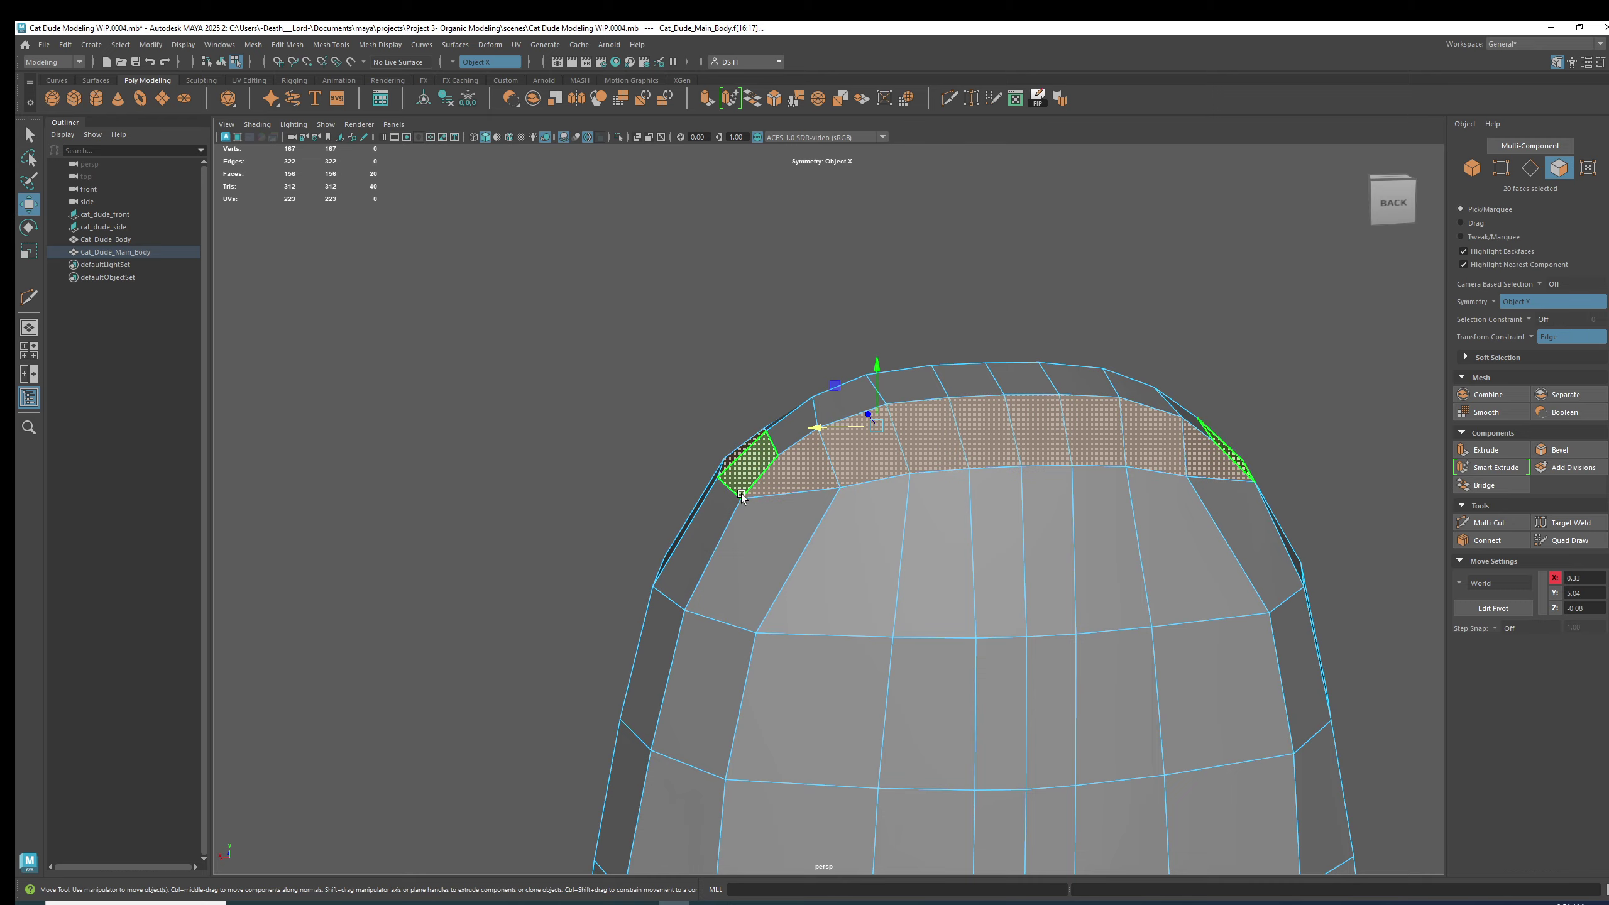
{"action": "mouse_move", "coordinate": [769, 472]}
{"action": "left_mouse_down", "text": "alt"}
{"action": "mouse_move", "coordinate": [1003, 457]}
{"action": "mouse_move", "coordinate": [918, 558]}
{"action": "mouse_move", "coordinate": [853, 501]}
{"action": "mouse_move", "coordinate": [665, 493]}
{"action": "mouse_move", "coordinate": [871, 466]}
{"action": "mouse_move", "coordinate": [751, 455]}
{"action": "left_mouse_up", "text": "alt"}
Inspect the selected face ring from the side, top and front in smoothed and unsmoothed display.
{"action": "key", "text": "3"}
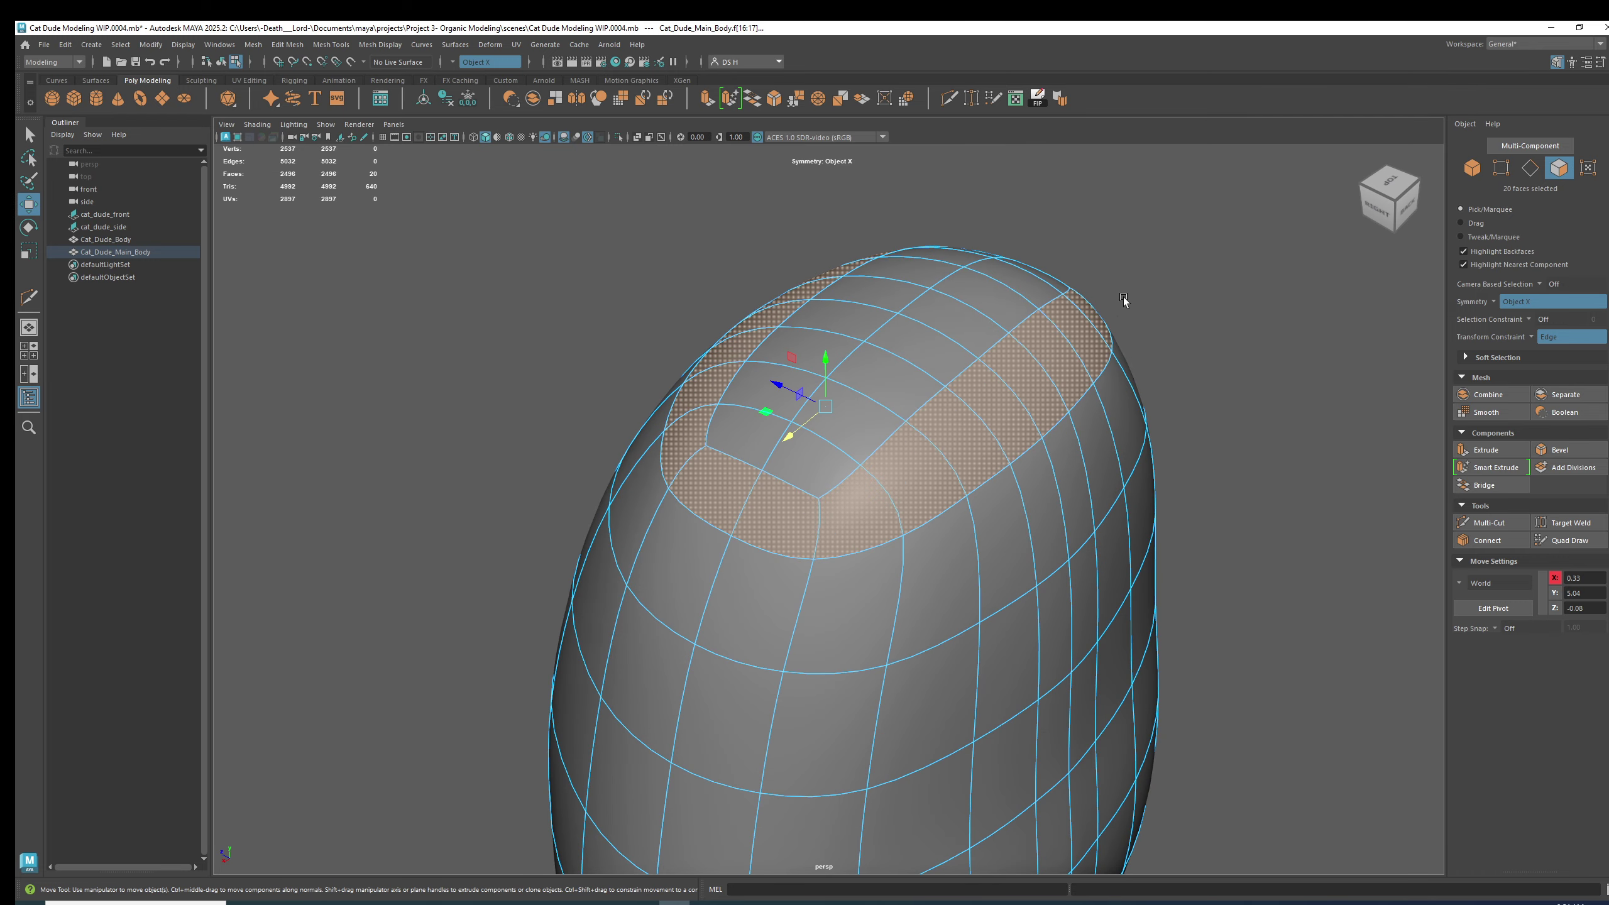
{"action": "left_click_drag", "start_coordinate": [703, 539], "coordinate": [772, 476], "text": "alt"}
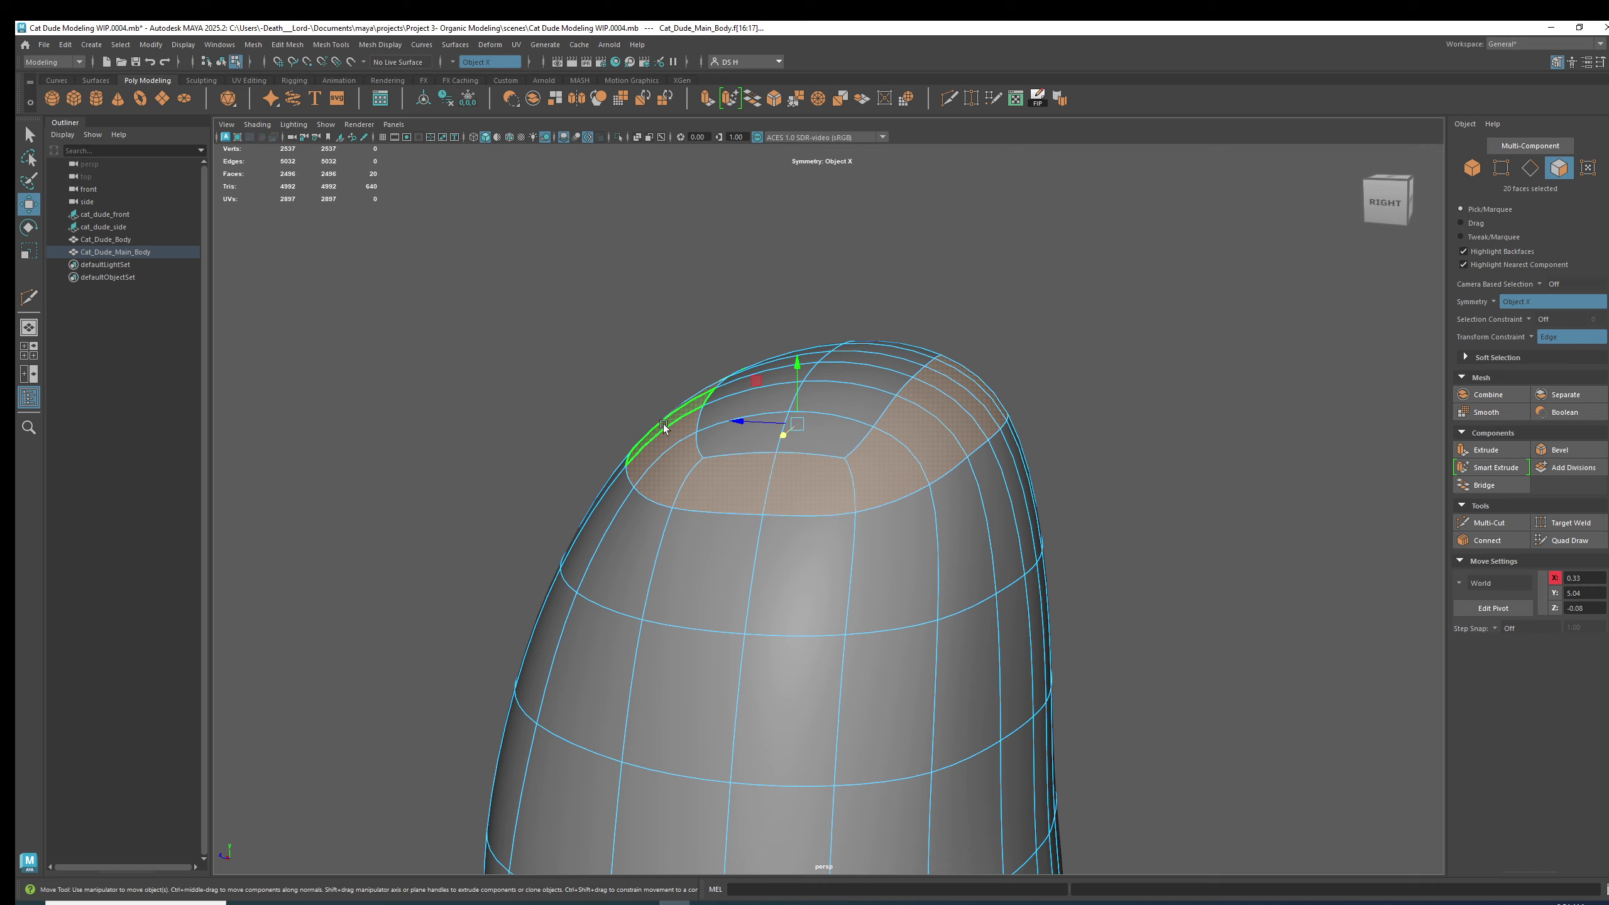
{"action": "left_click_drag", "start_coordinate": [664, 424], "coordinate": [767, 450], "text": "alt"}
{"action": "key", "text": "1"}
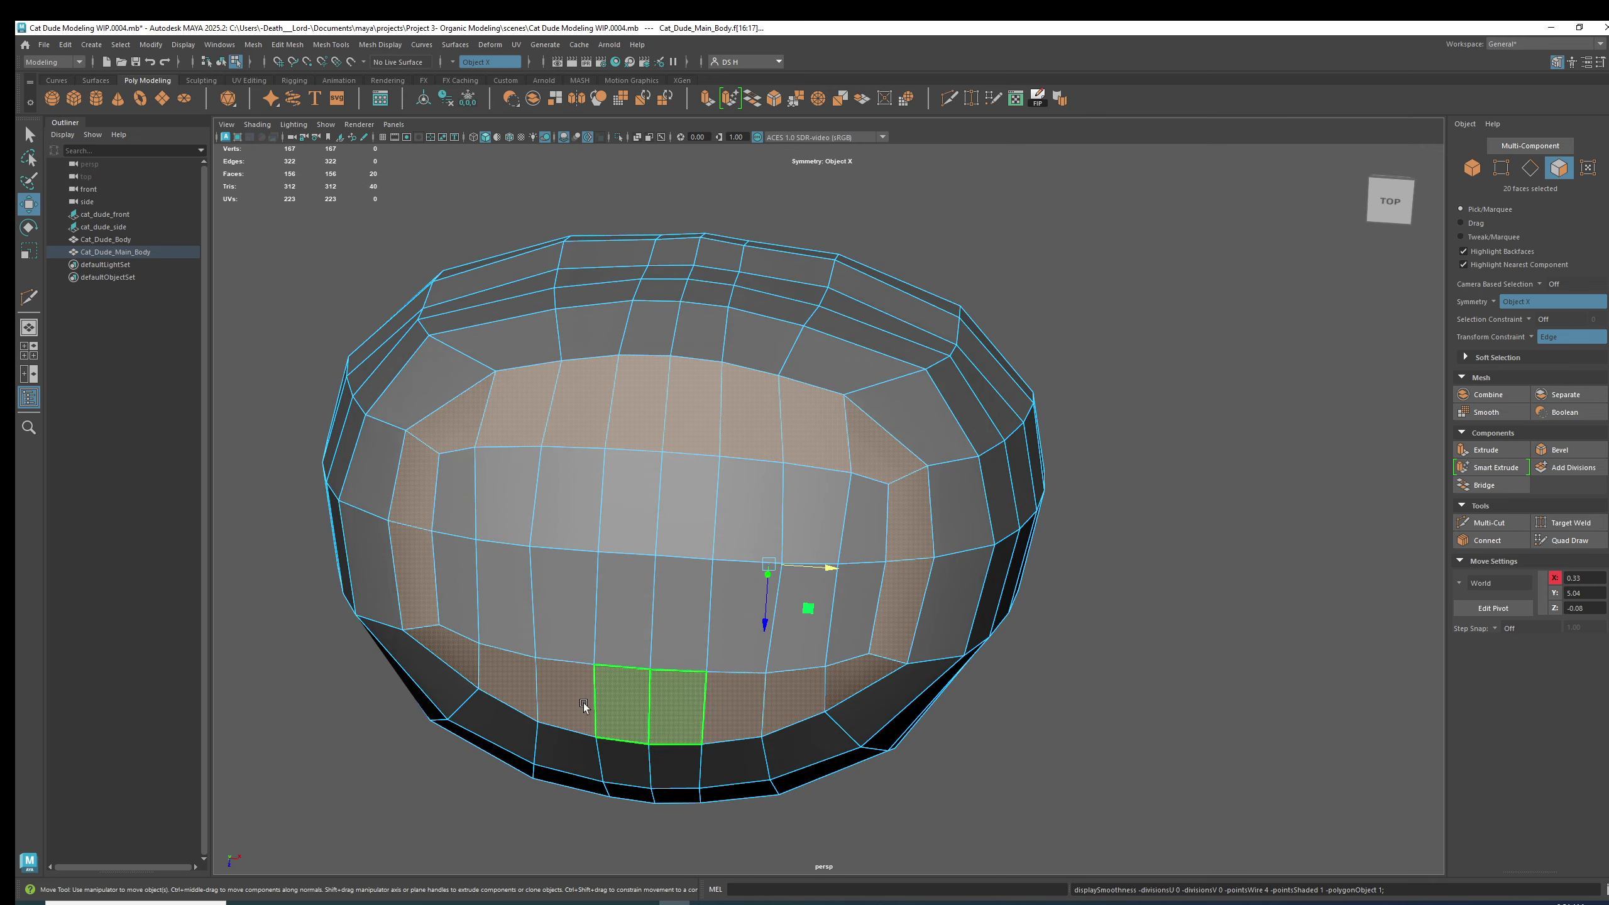
{"action": "left_click_drag", "start_coordinate": [583, 705], "coordinate": [785, 536], "text": "alt"}
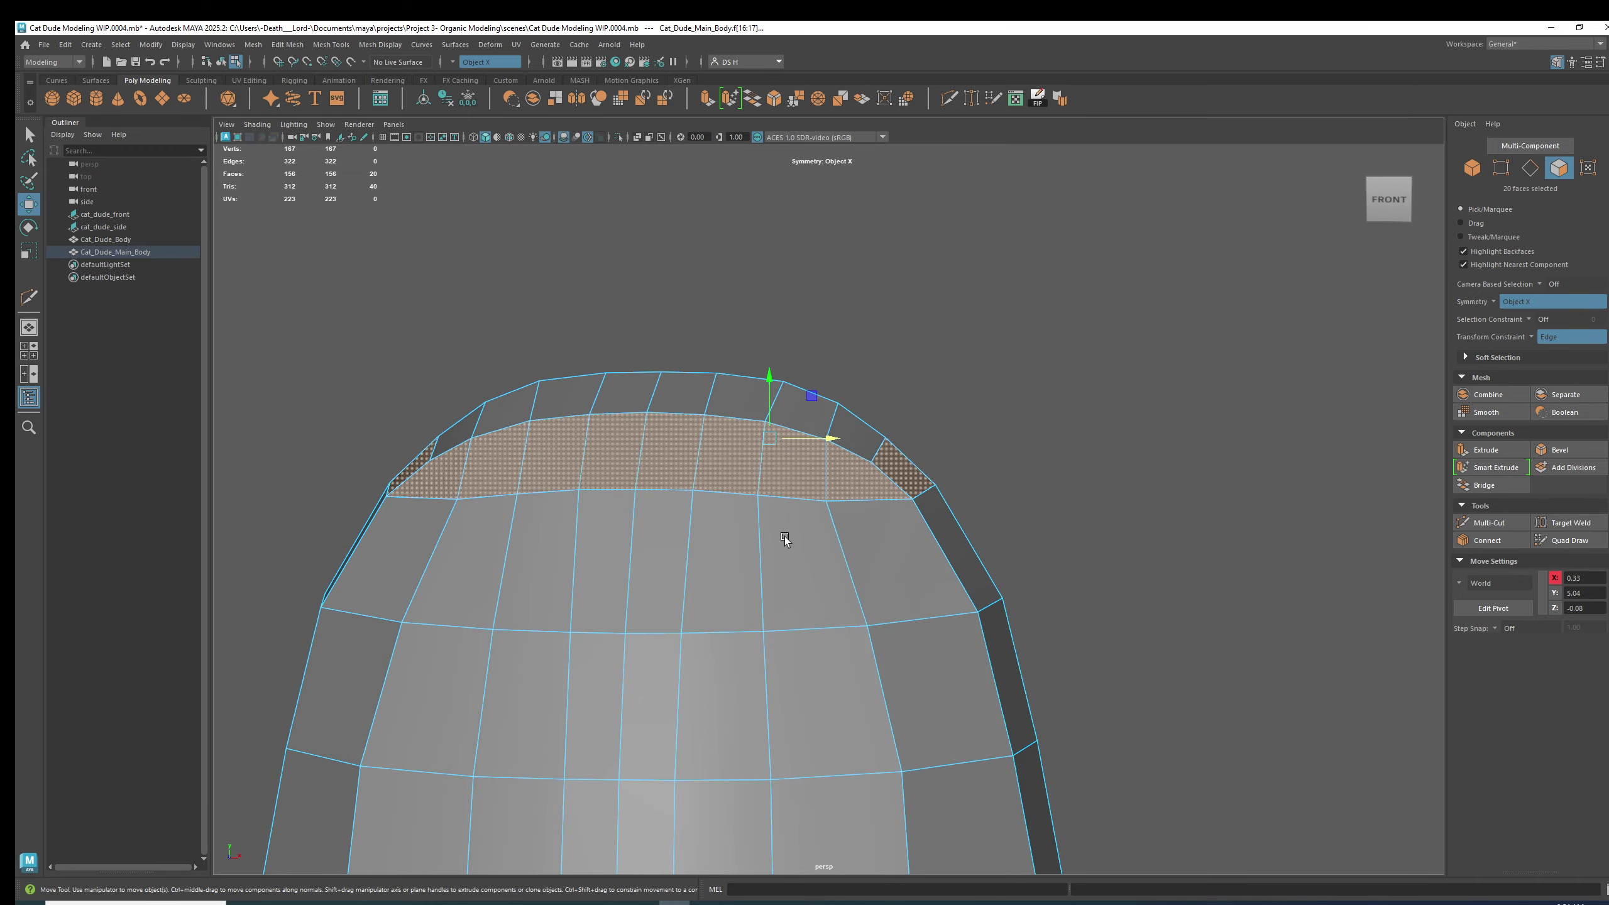
Compare the smoothed upper body with the reference drawing in the front view.
{"action": "key", "text": "3"}
{"action": "key", "text": "space"}
{"action": "key", "text": "space"}
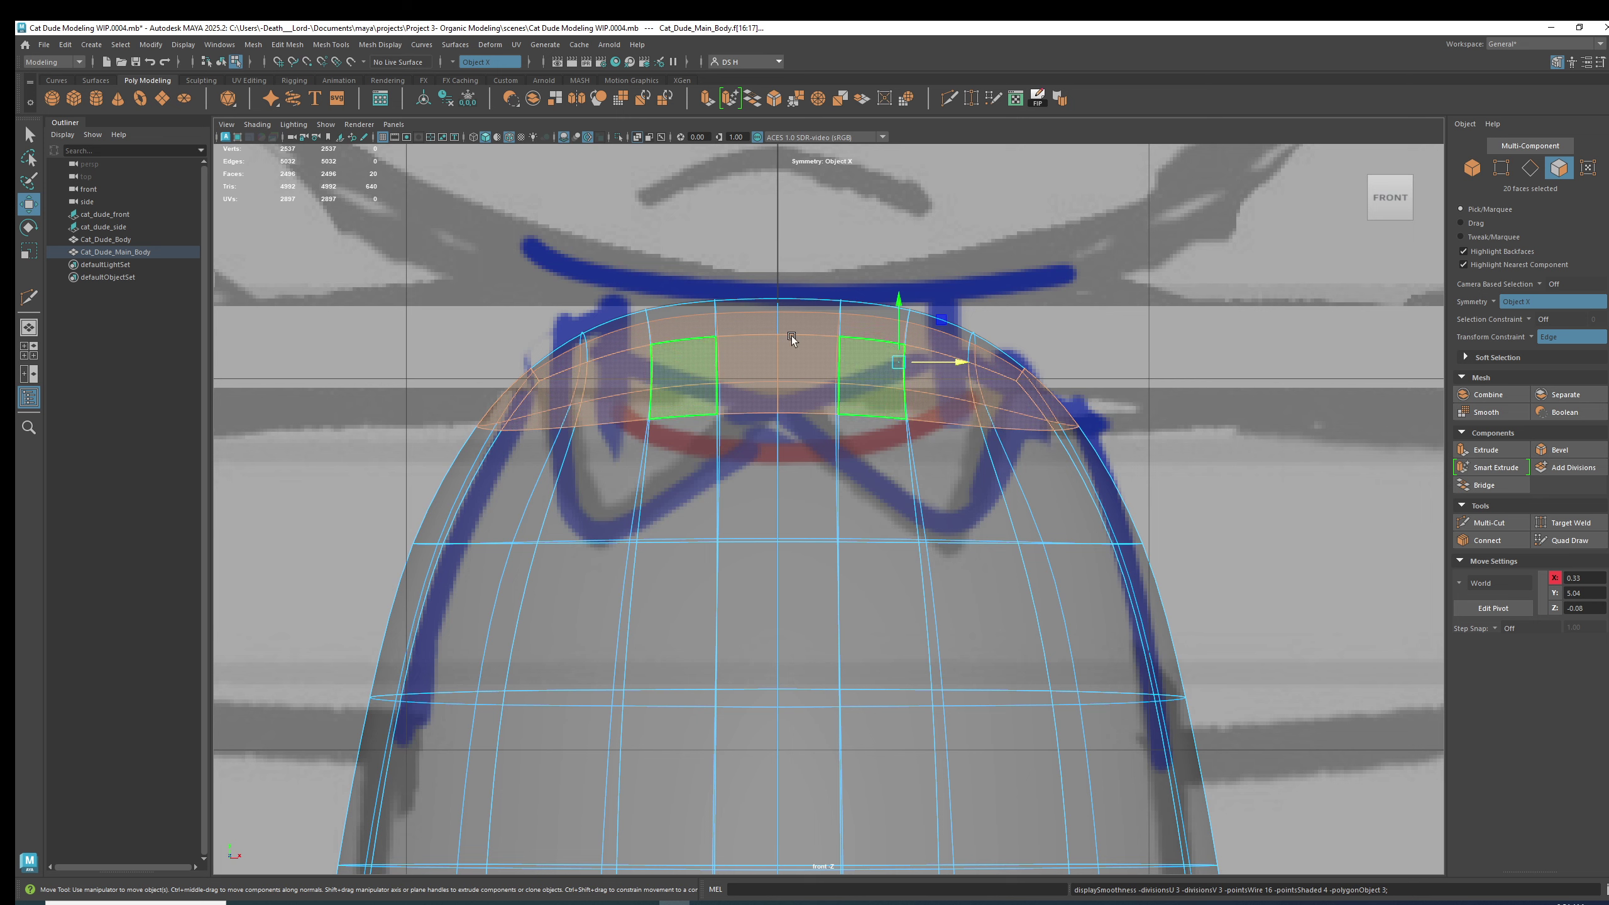
{"action": "key", "text": "F9"}
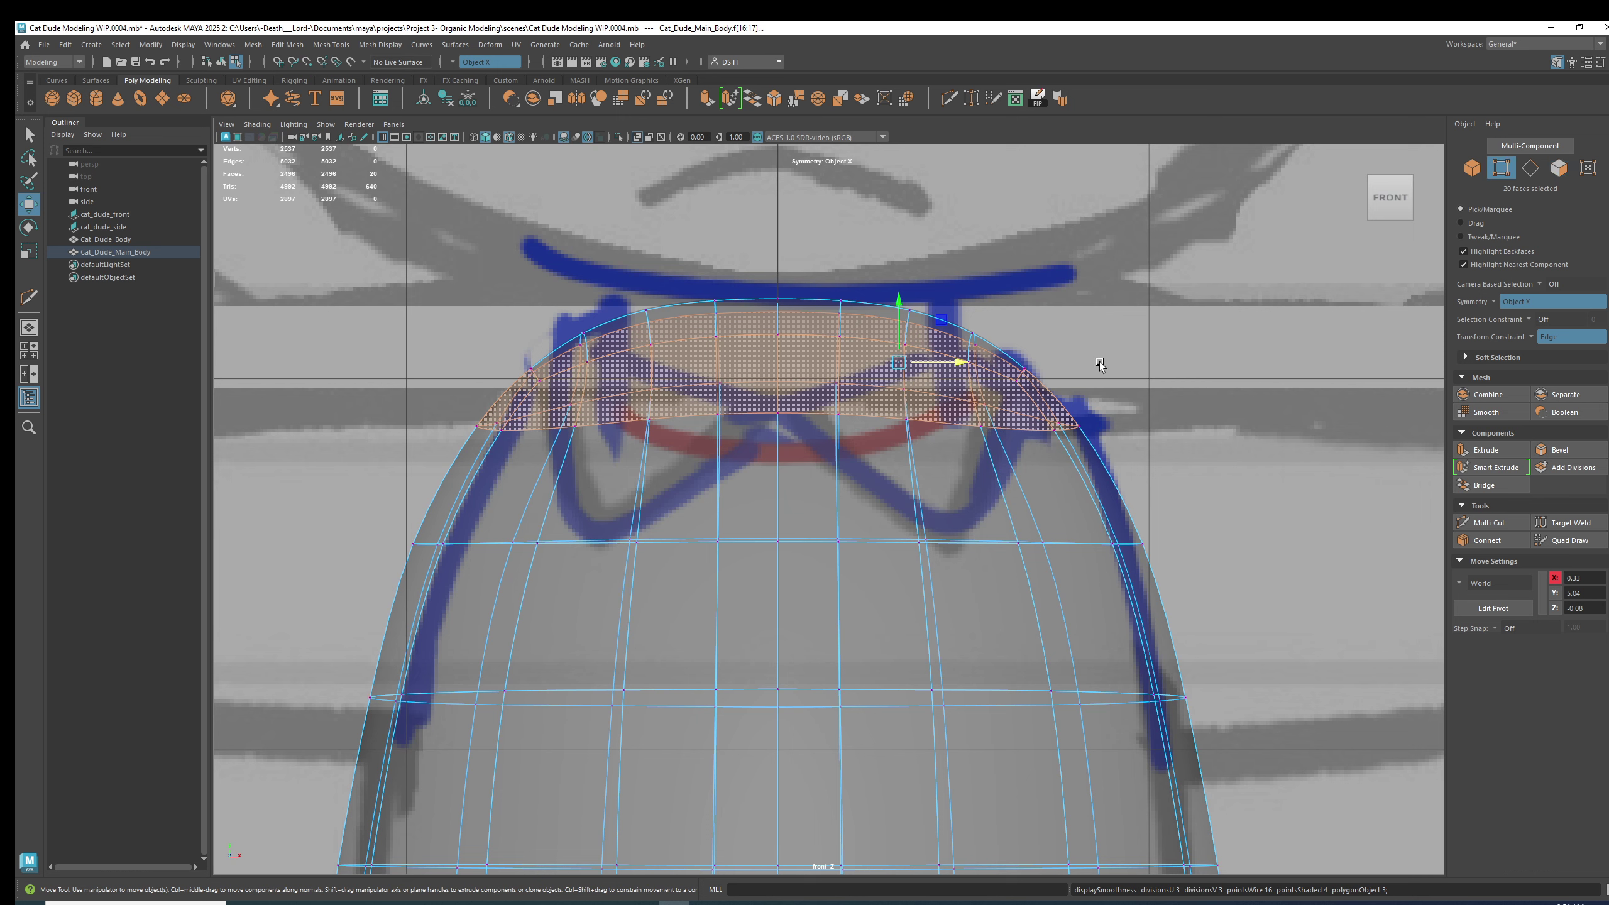
{"action": "left_click_drag", "start_coordinate": [947, 322], "coordinate": [1083, 463]}
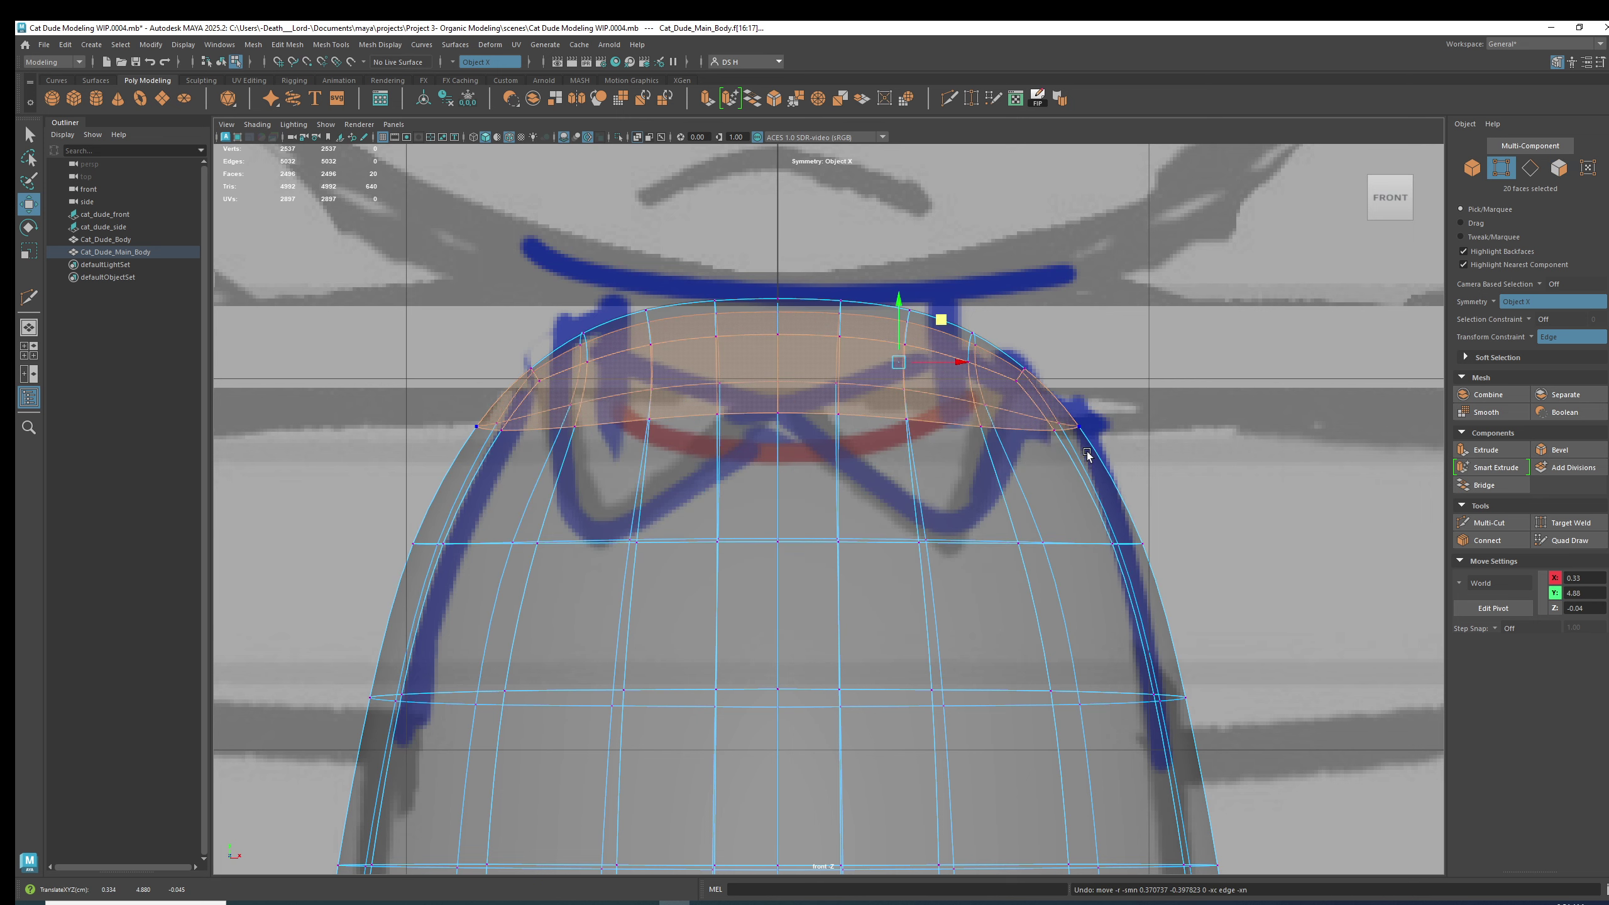
{"action": "left_click", "coordinate": [1175, 334]}
Return to the perspective view and undo the recent selection and display changes on the body.
{"action": "key", "text": "space"}
{"action": "key", "text": "space"}
{"action": "left_click_drag", "start_coordinate": [1174, 326], "coordinate": [1095, 608], "text": "alt"}
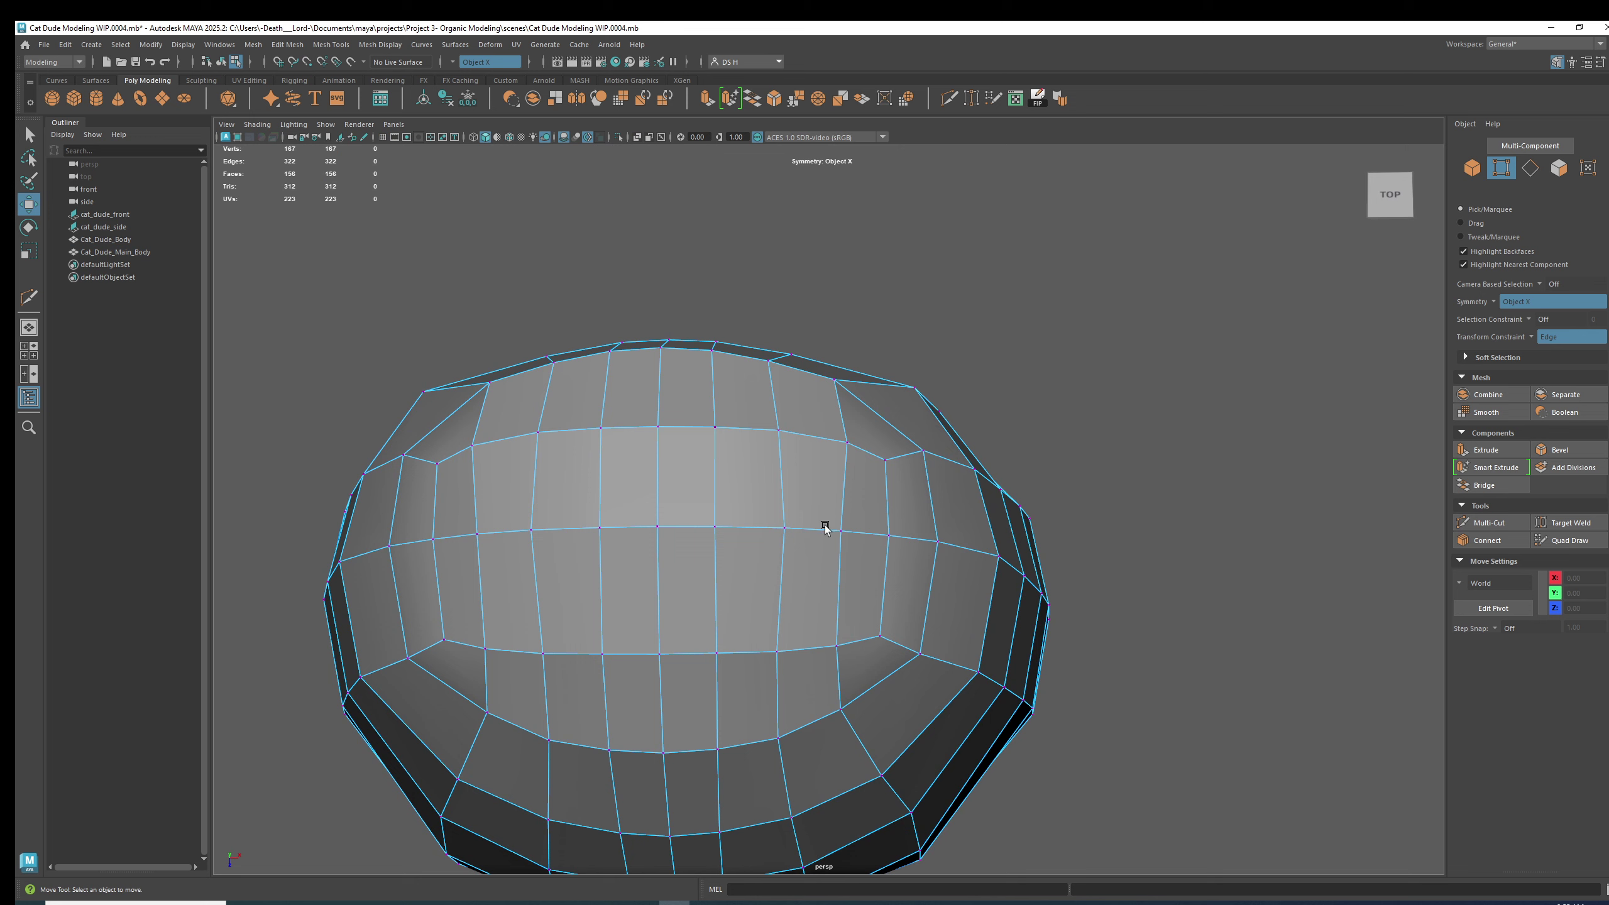
{"action": "key", "text": "ctrl+z"}
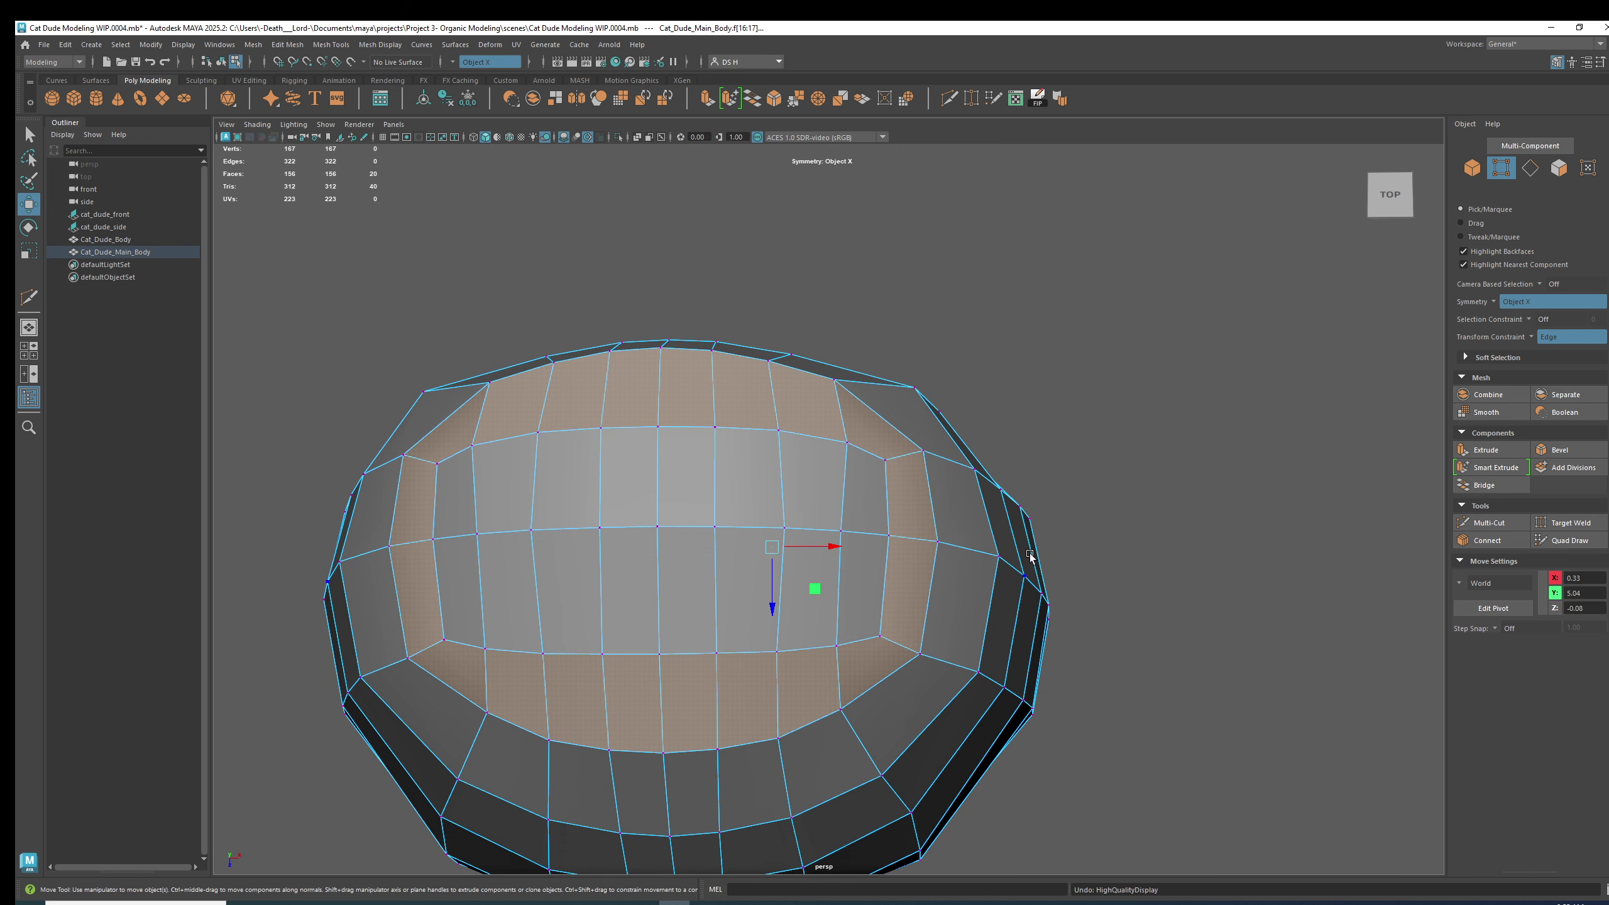
{"action": "key", "text": "ctrl+z"}
{"action": "key", "text": "ctrl+z"}
{"action": "key", "text": "ctrl+z"}
{"action": "key", "text": "ctrl+z"}
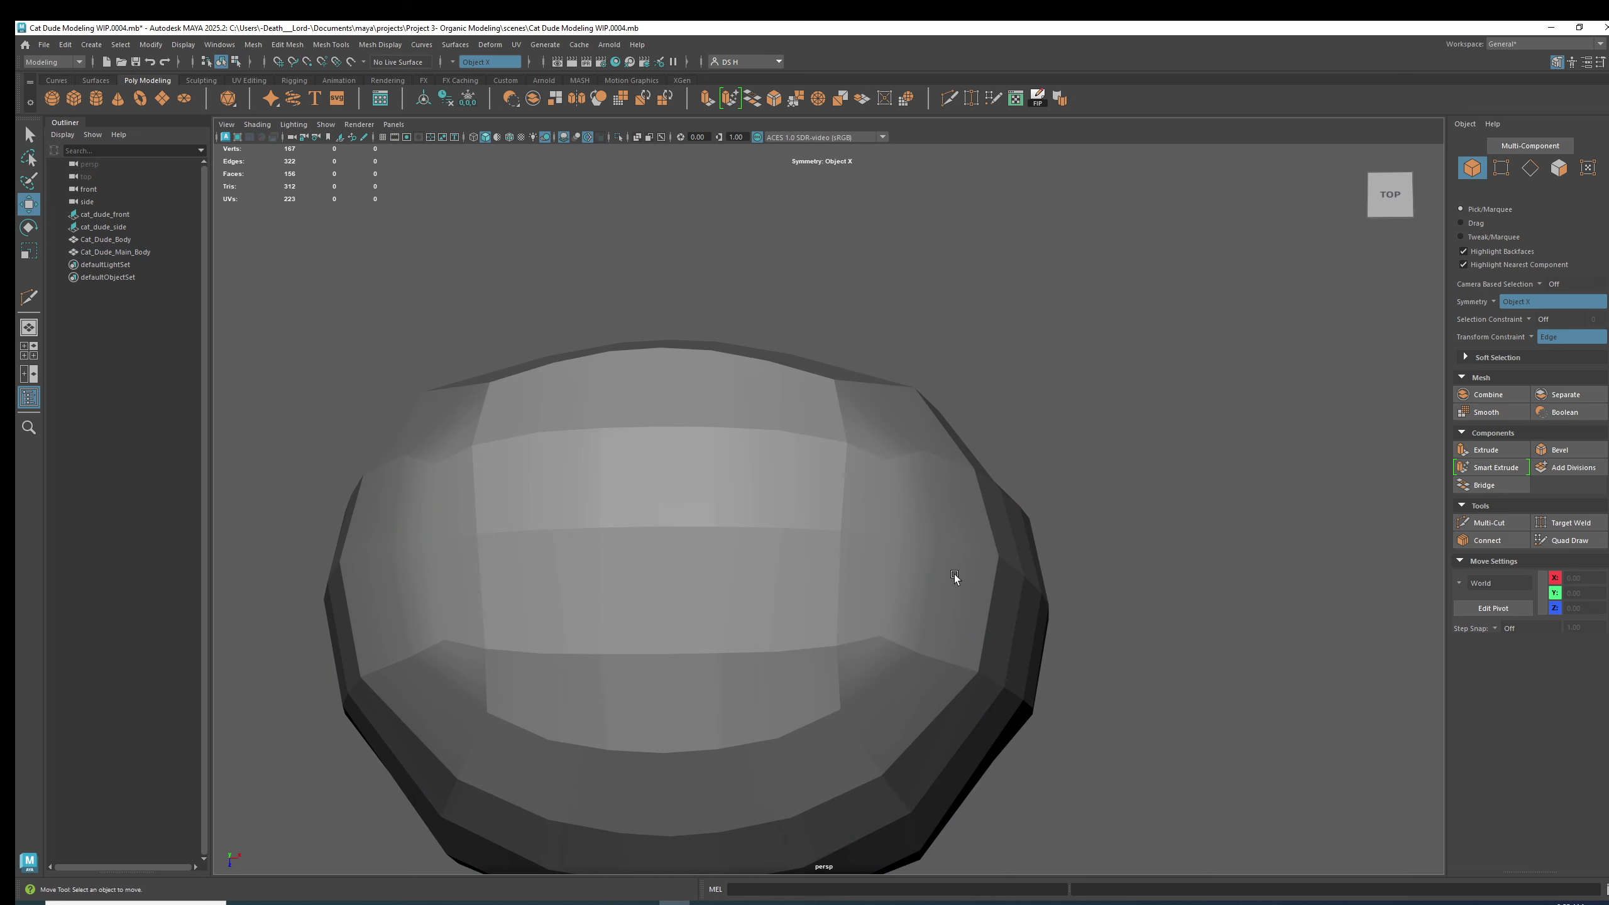
Compare the body's smoothed and unsmoothed display to examine the edge flow around the shoulder corners.
{"action": "left_click", "coordinate": [955, 575]}
{"action": "key", "text": "3"}
{"action": "left_click", "coordinate": [1060, 566]}
{"action": "mouse_move", "coordinate": [1059, 567]}
{"action": "left_mouse_down", "text": "alt"}
{"action": "mouse_move", "coordinate": [872, 556]}
{"action": "mouse_move", "coordinate": [921, 523]}
{"action": "mouse_move", "coordinate": [837, 457]}
{"action": "mouse_move", "coordinate": [888, 484]}
{"action": "mouse_move", "coordinate": [873, 460]}
{"action": "mouse_move", "coordinate": [860, 496]}
{"action": "mouse_move", "coordinate": [1048, 517]}
{"action": "mouse_move", "coordinate": [1049, 560]}
{"action": "left_mouse_up", "text": "alt"}
{"action": "left_click", "coordinate": [921, 523]}
{"action": "key", "text": "1"}
{"action": "key", "text": "3"}
{"action": "key", "text": "1"}
{"action": "key", "text": "3"}
{"action": "key", "text": "alt+d"}
{"action": "left_click", "coordinate": [883, 498]}
{"action": "key", "text": "1"}
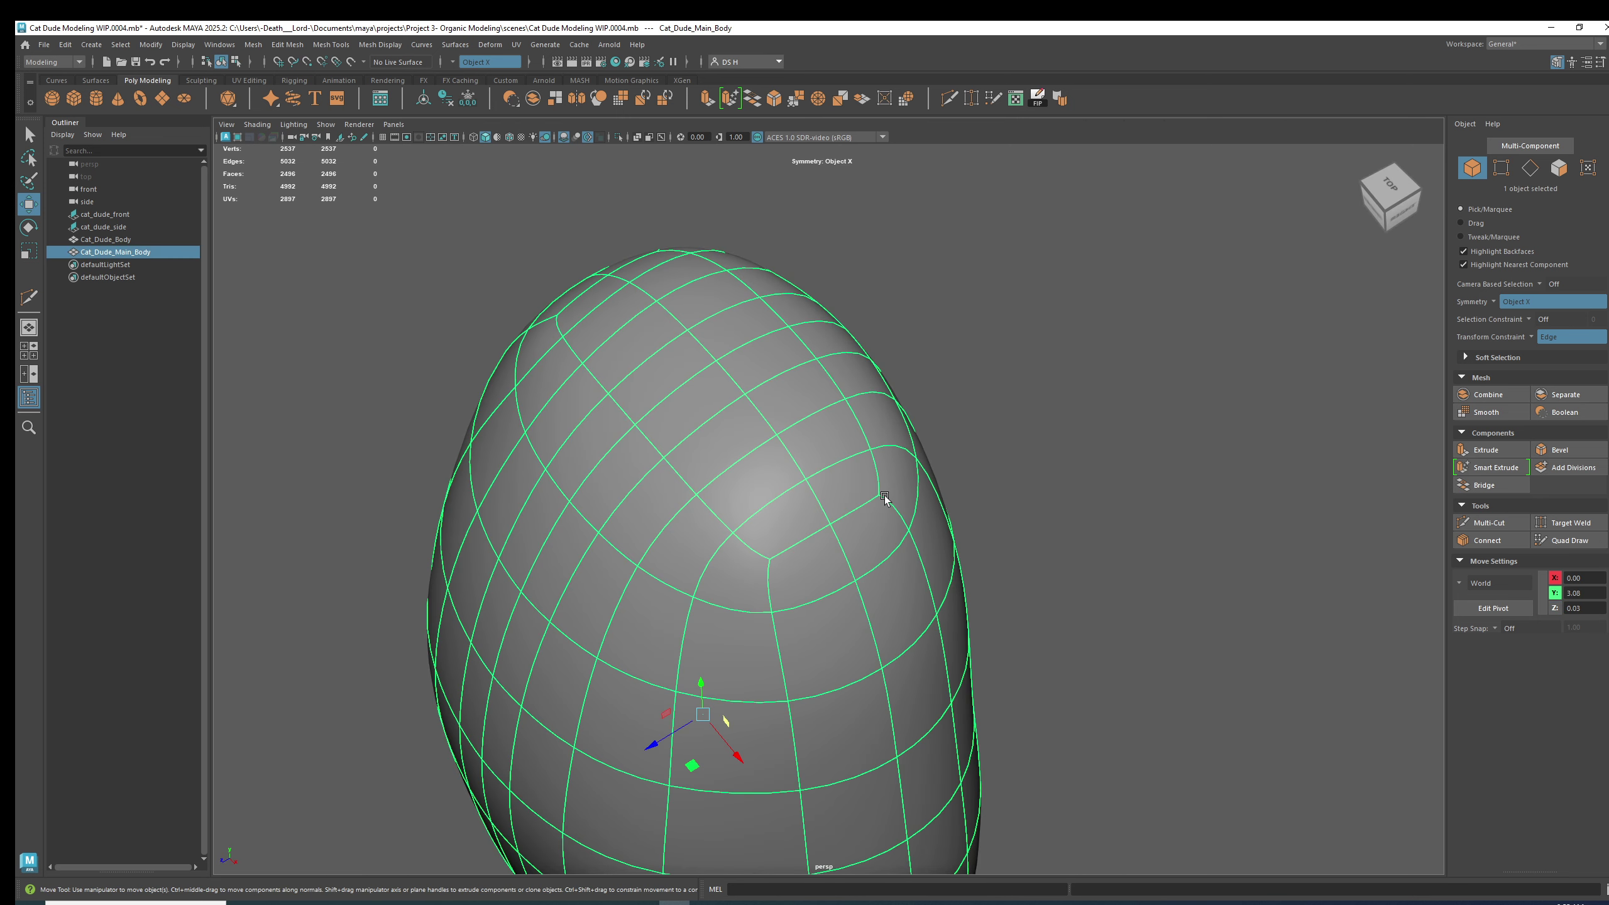
{"action": "key", "text": "3"}
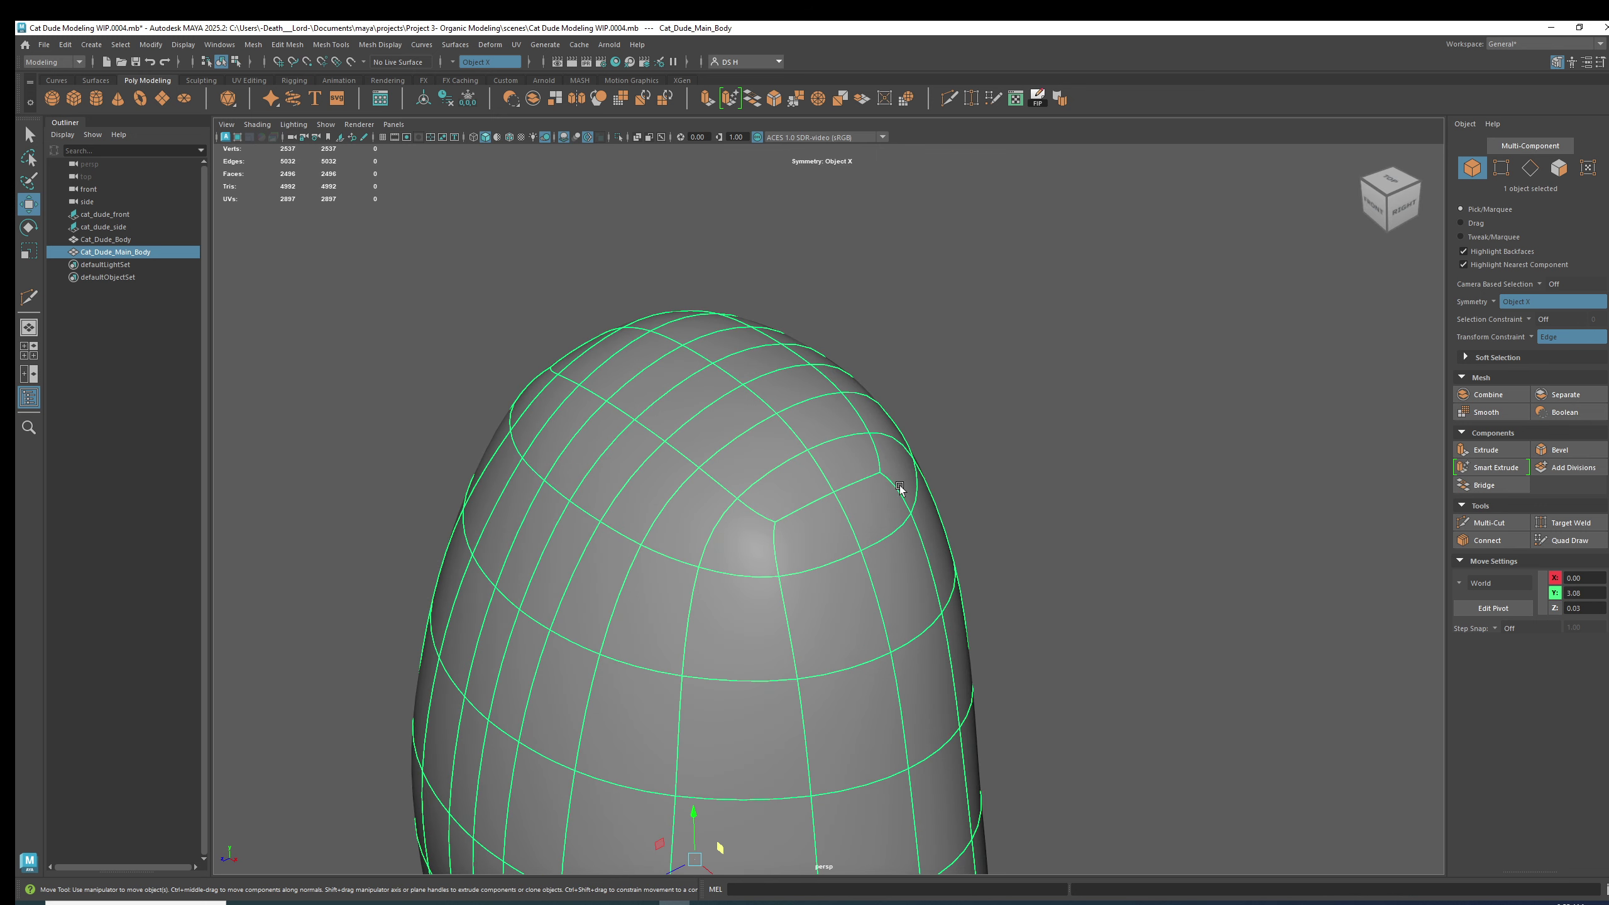
{"action": "left_click_drag", "start_coordinate": [898, 489], "coordinate": [802, 445], "text": "alt"}
{"action": "left_click", "coordinate": [614, 430]}
Return the body to unsmoothed vertex editing and lower the back shoulder corner vertices slightly along Y.
{"action": "left_click_drag", "start_coordinate": [615, 430], "coordinate": [805, 546], "text": "alt"}
{"action": "left_click", "coordinate": [843, 533]}
{"action": "key", "text": "1"}
{"action": "key", "text": "F9"}
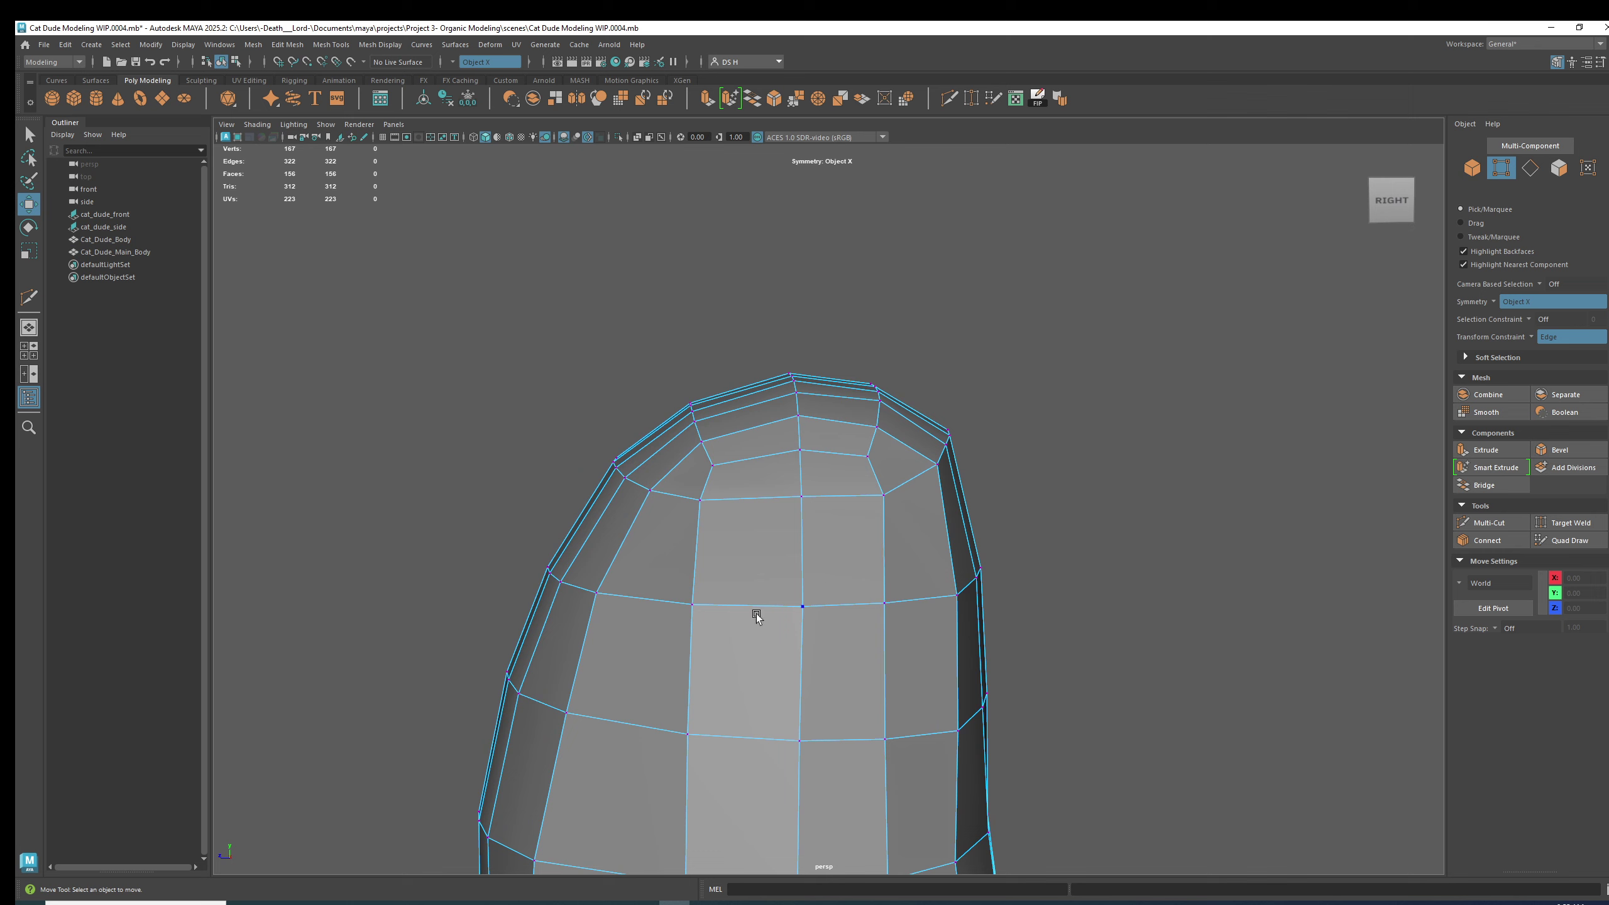
{"action": "left_click", "coordinate": [883, 507]}
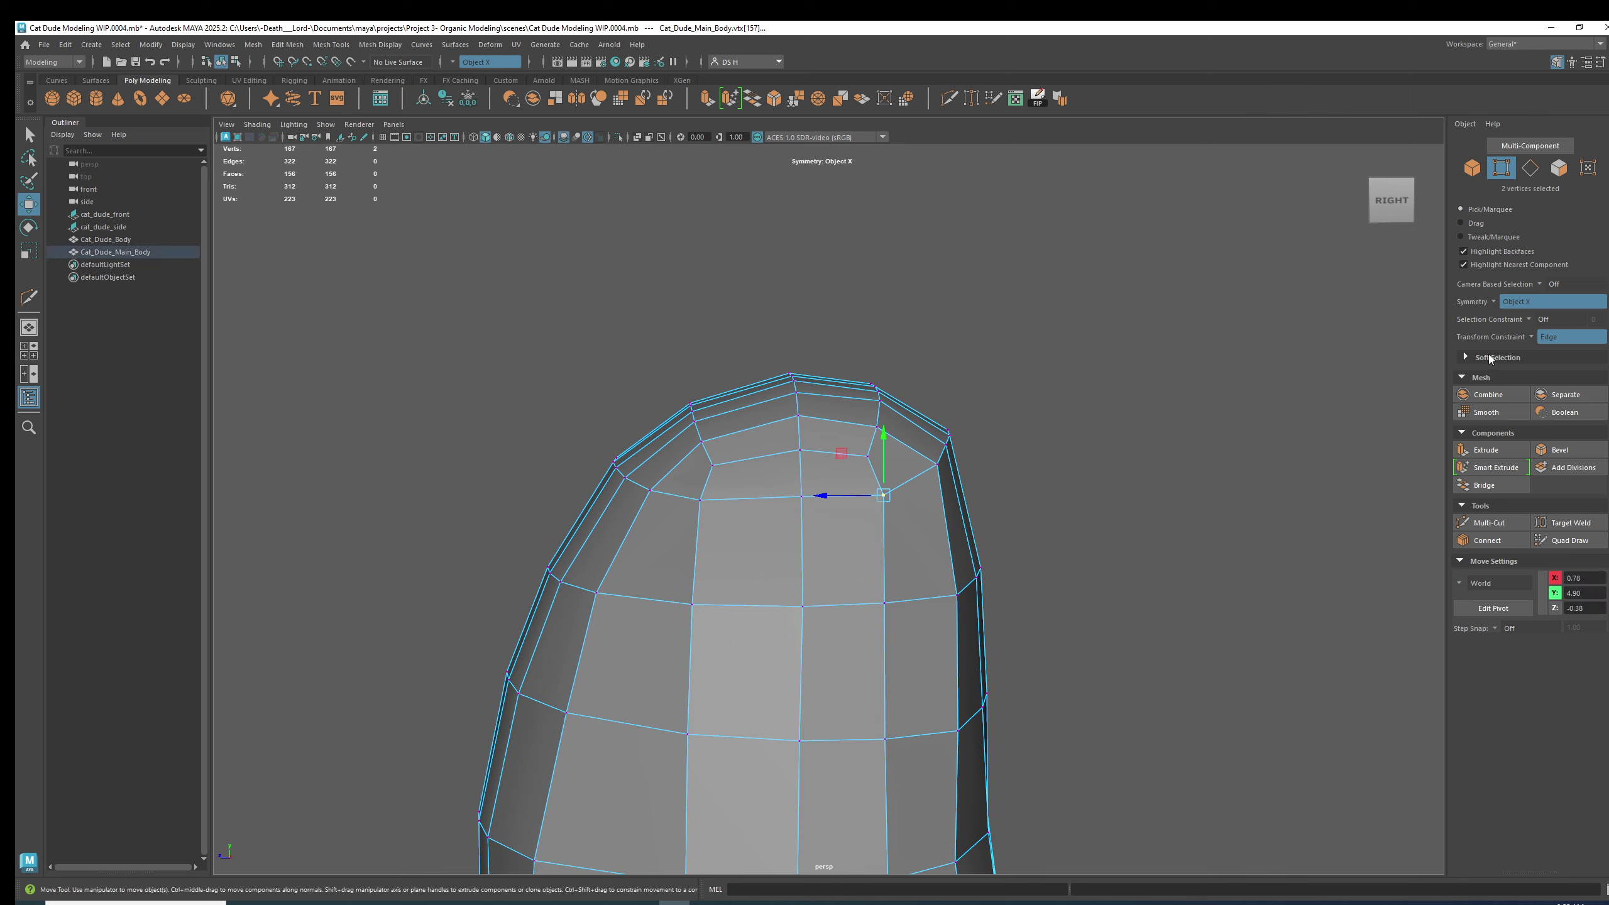
{"action": "left_click_drag", "start_coordinate": [900, 462], "coordinate": [879, 452]}
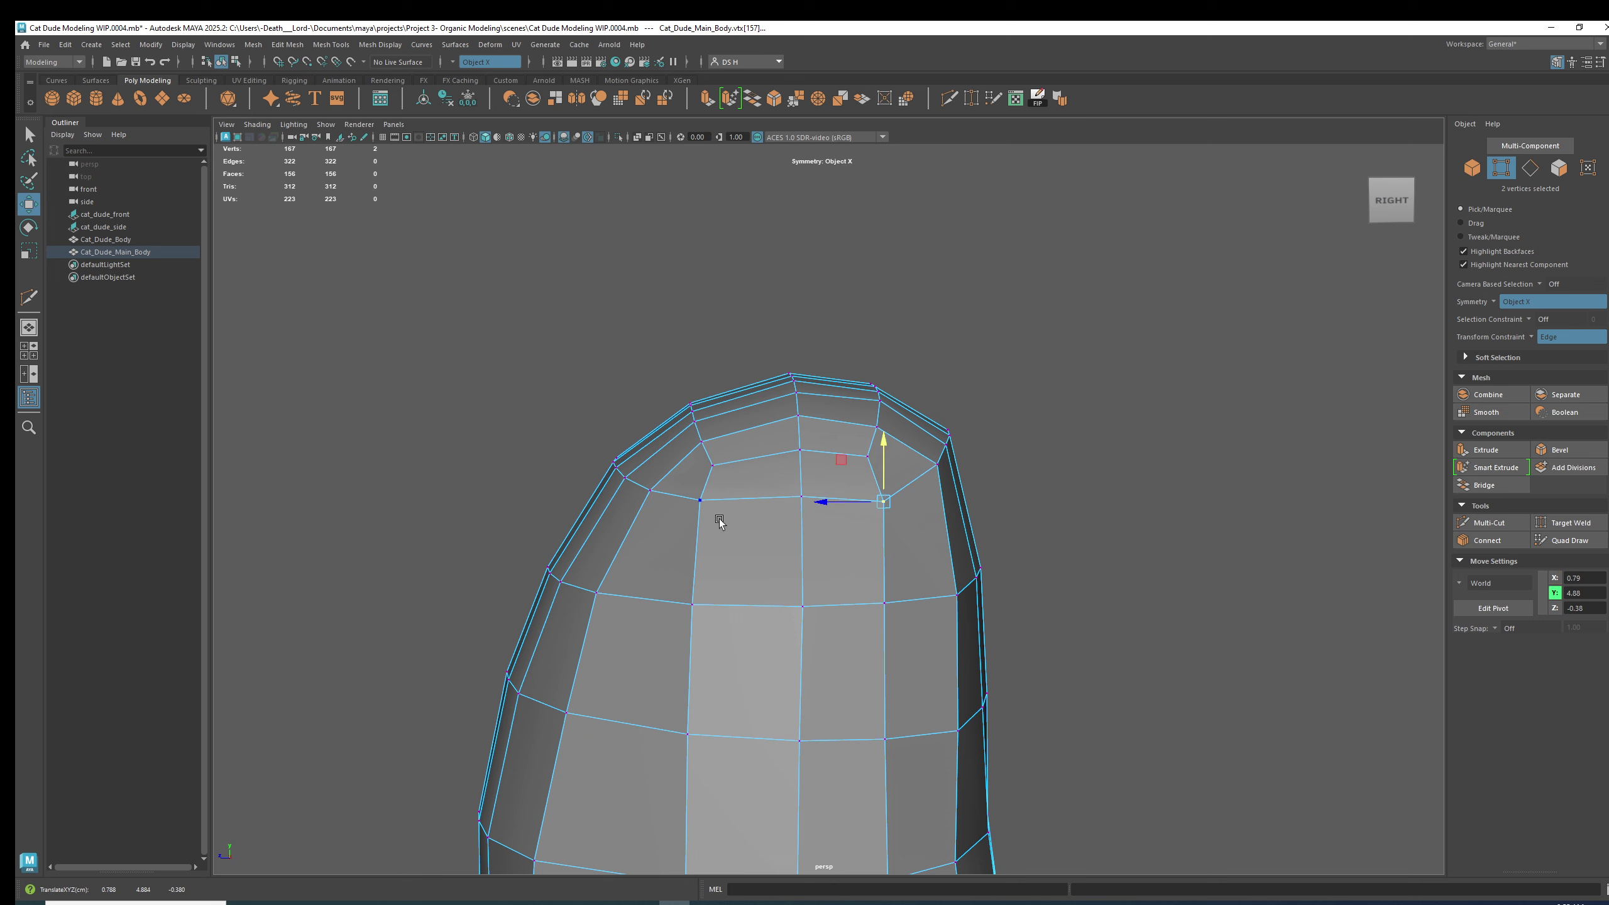
Go over the side shoulder vertices and slide the back top-row vertices inward to about 0.51 along X.
{"action": "left_click", "coordinate": [704, 502]}
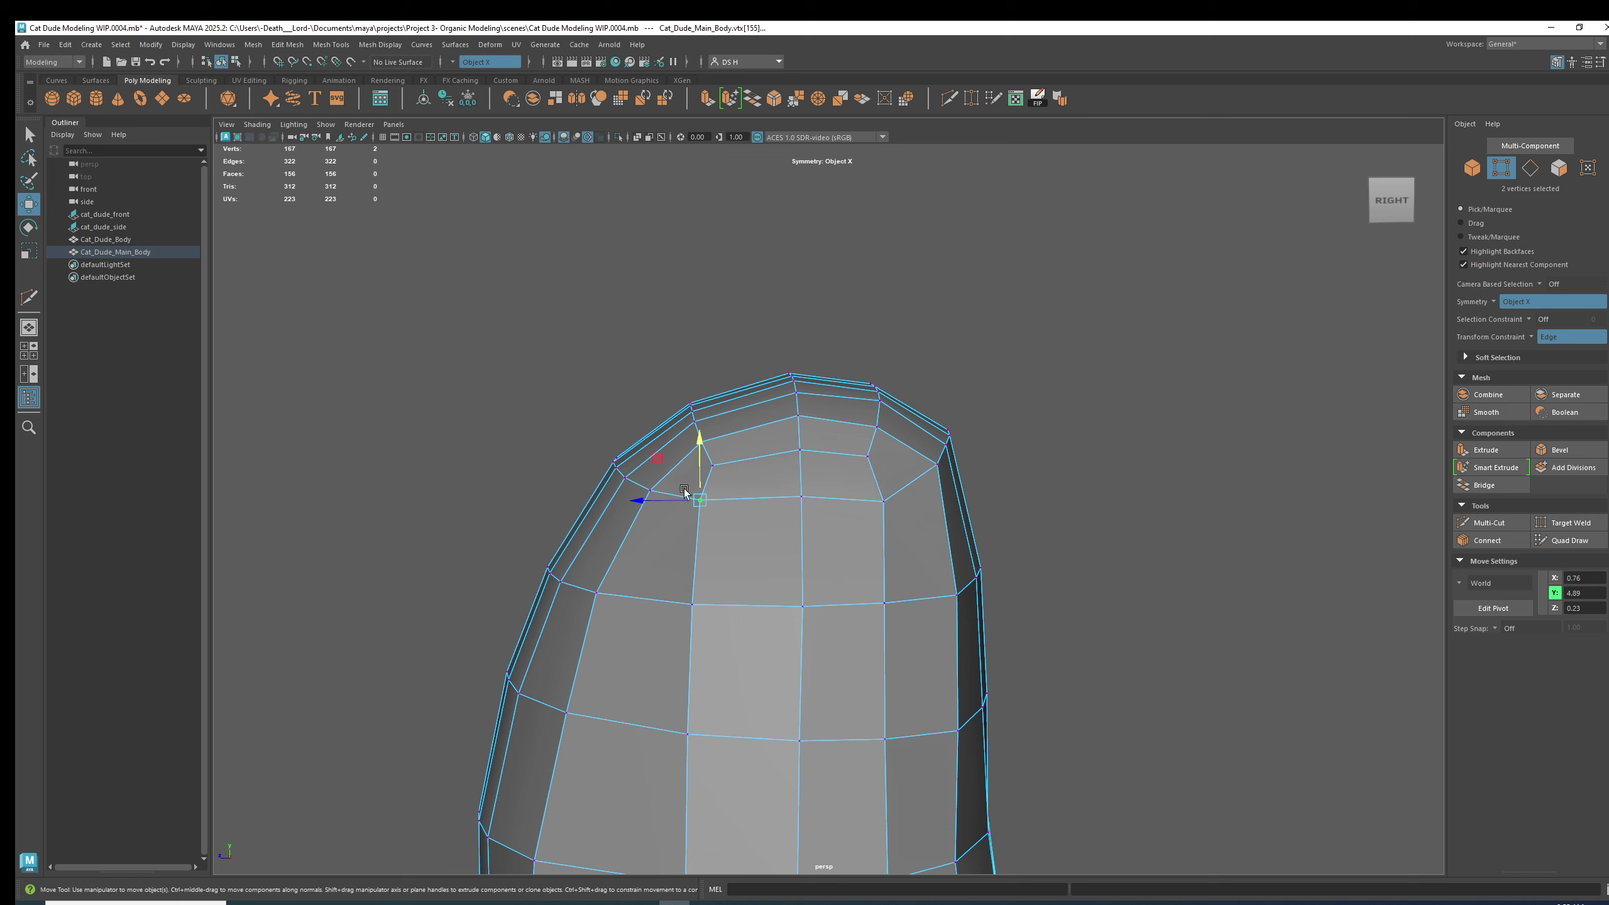
{"action": "left_click_drag", "start_coordinate": [685, 492], "coordinate": [550, 353], "text": "alt"}
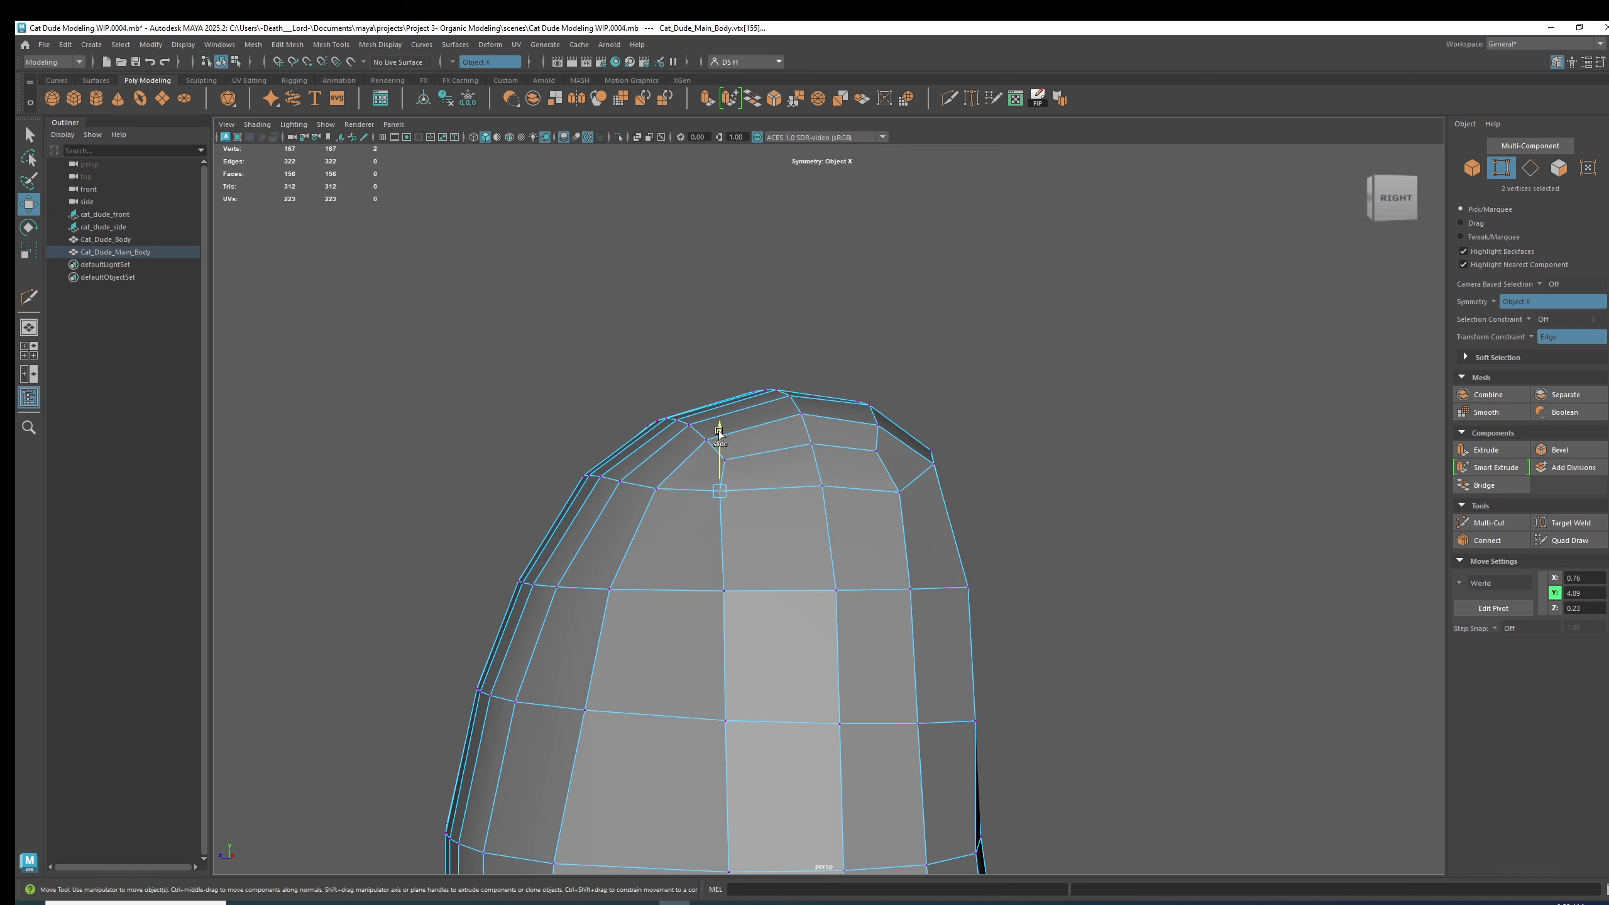
{"action": "left_click", "coordinate": [822, 486]}
{"action": "left_click_drag", "start_coordinate": [822, 435], "coordinate": [903, 380], "text": "alt"}
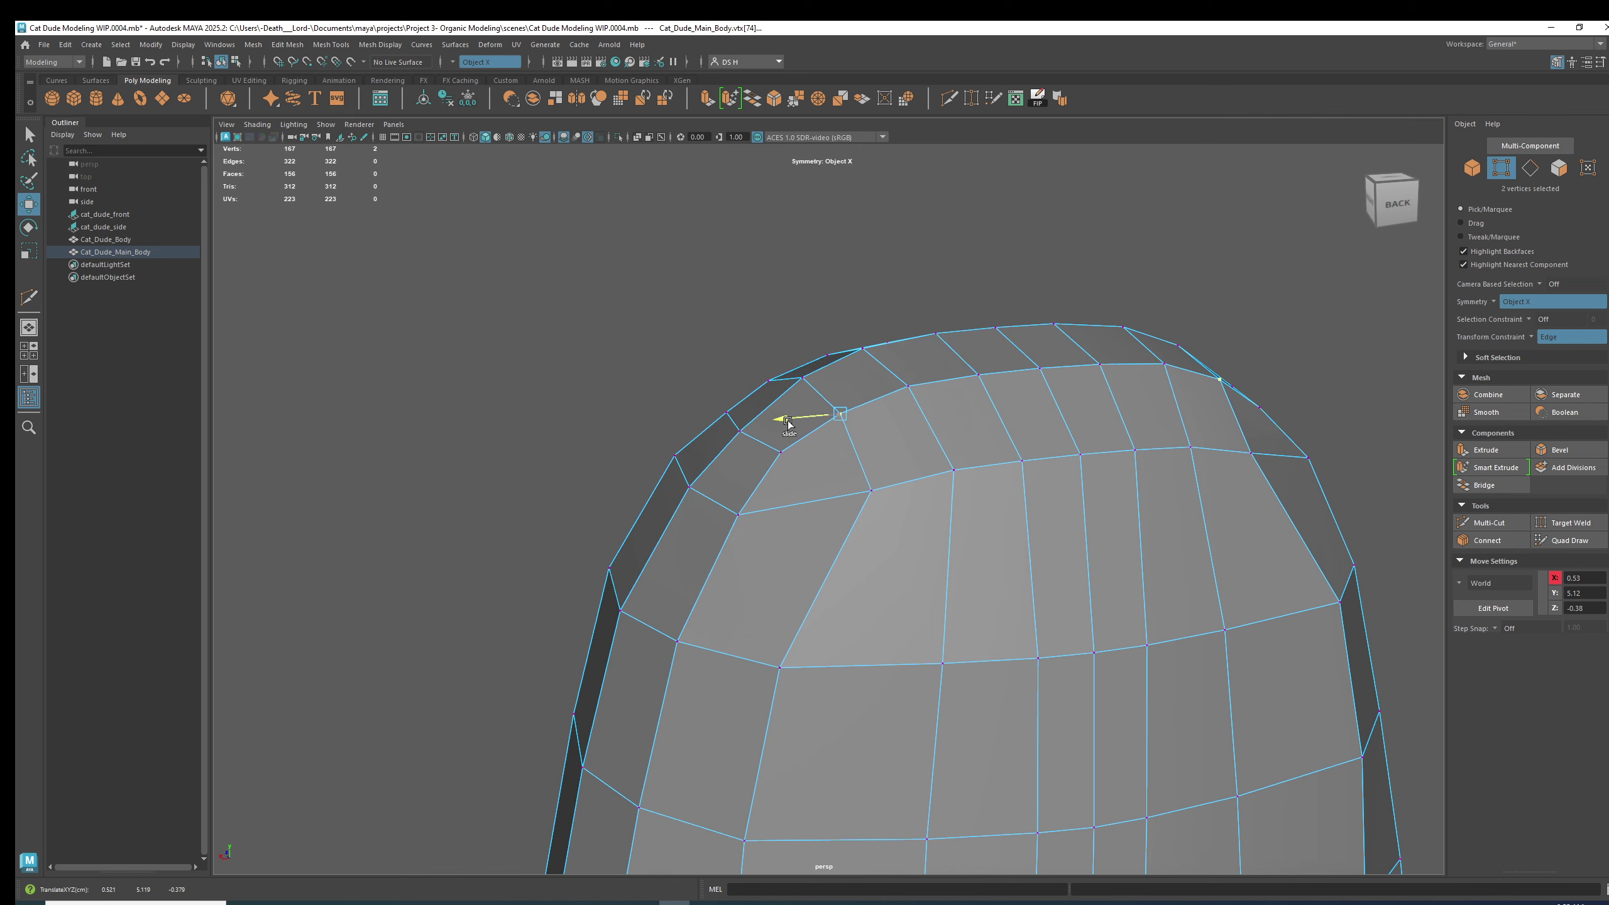
{"action": "left_click_drag", "start_coordinate": [870, 403], "coordinate": [845, 591], "text": "alt"}
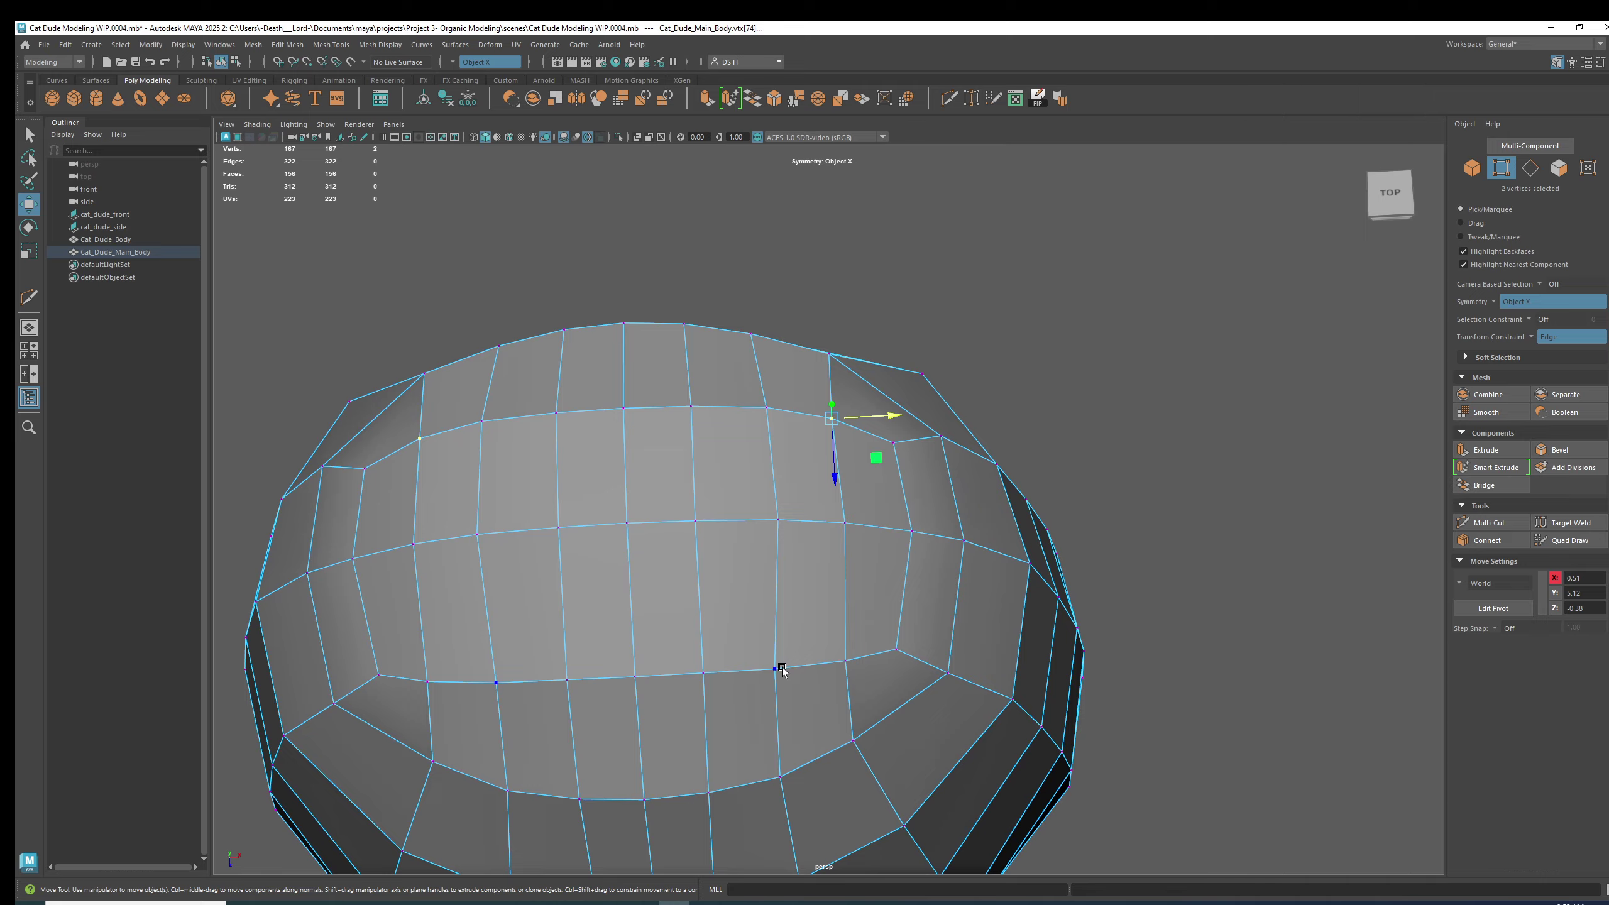
Slide the front top-row vertices slightly inward along X, to about 0.34 for the outer pair and 0.16 for the inner pair.
{"action": "left_click_drag", "start_coordinate": [782, 667], "coordinate": [762, 586], "text": "alt"}
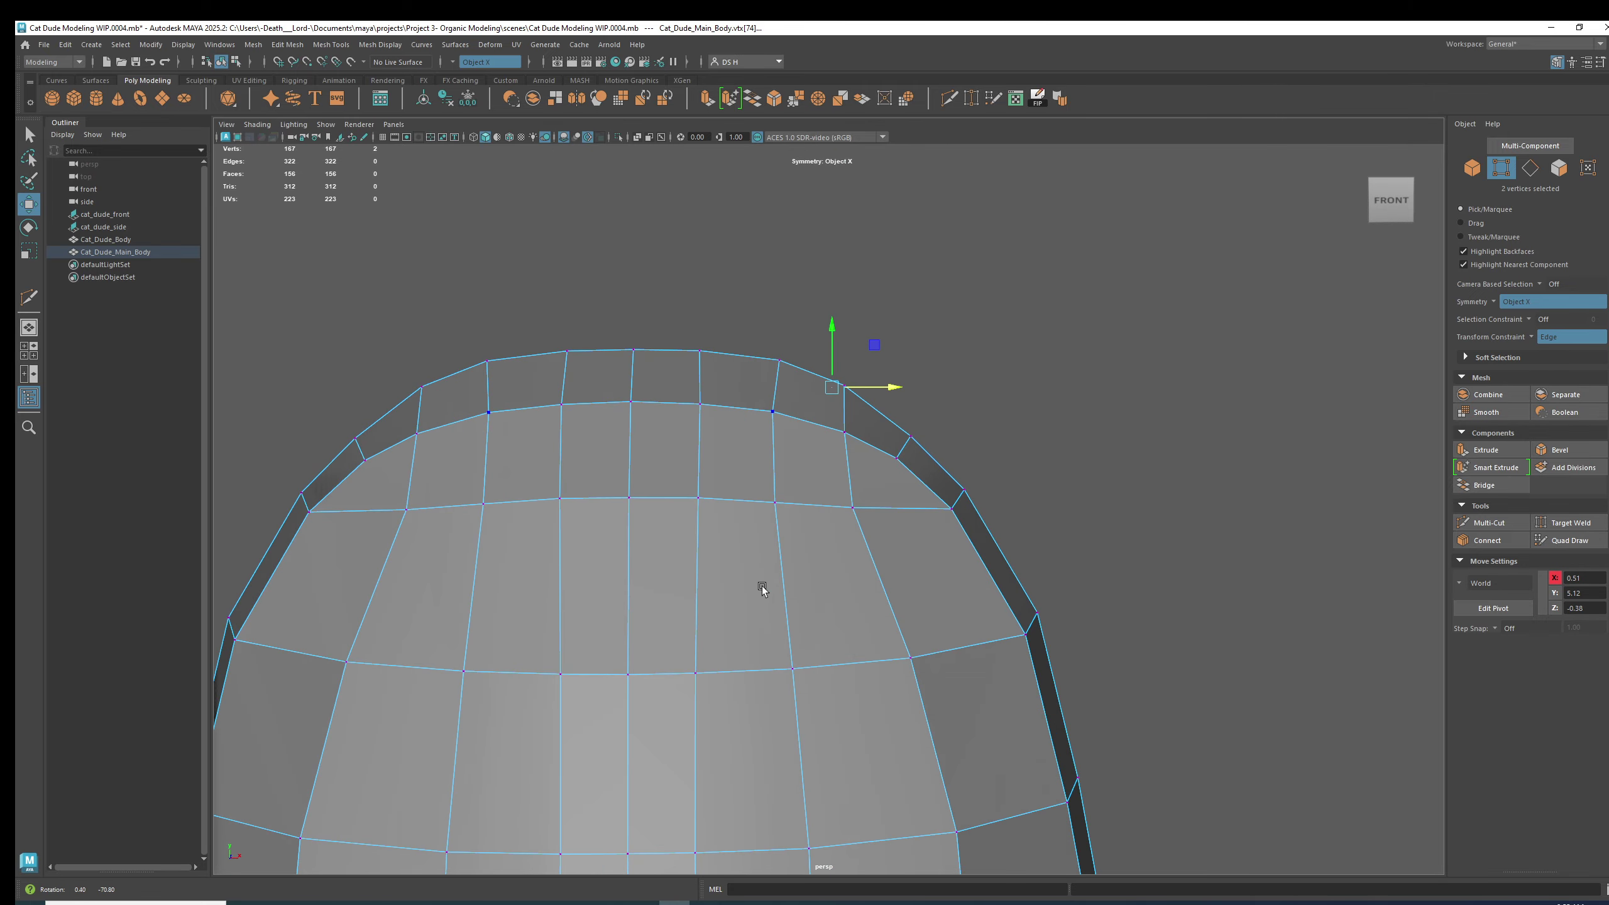
{"action": "right_click_drag", "start_coordinate": [752, 623], "coordinate": [742, 585], "text": "alt"}
{"action": "scroll", "coordinate": [735, 557], "scroll_direction": "down", "scroll_amount": 1}
{"action": "left_click", "coordinate": [713, 500]}
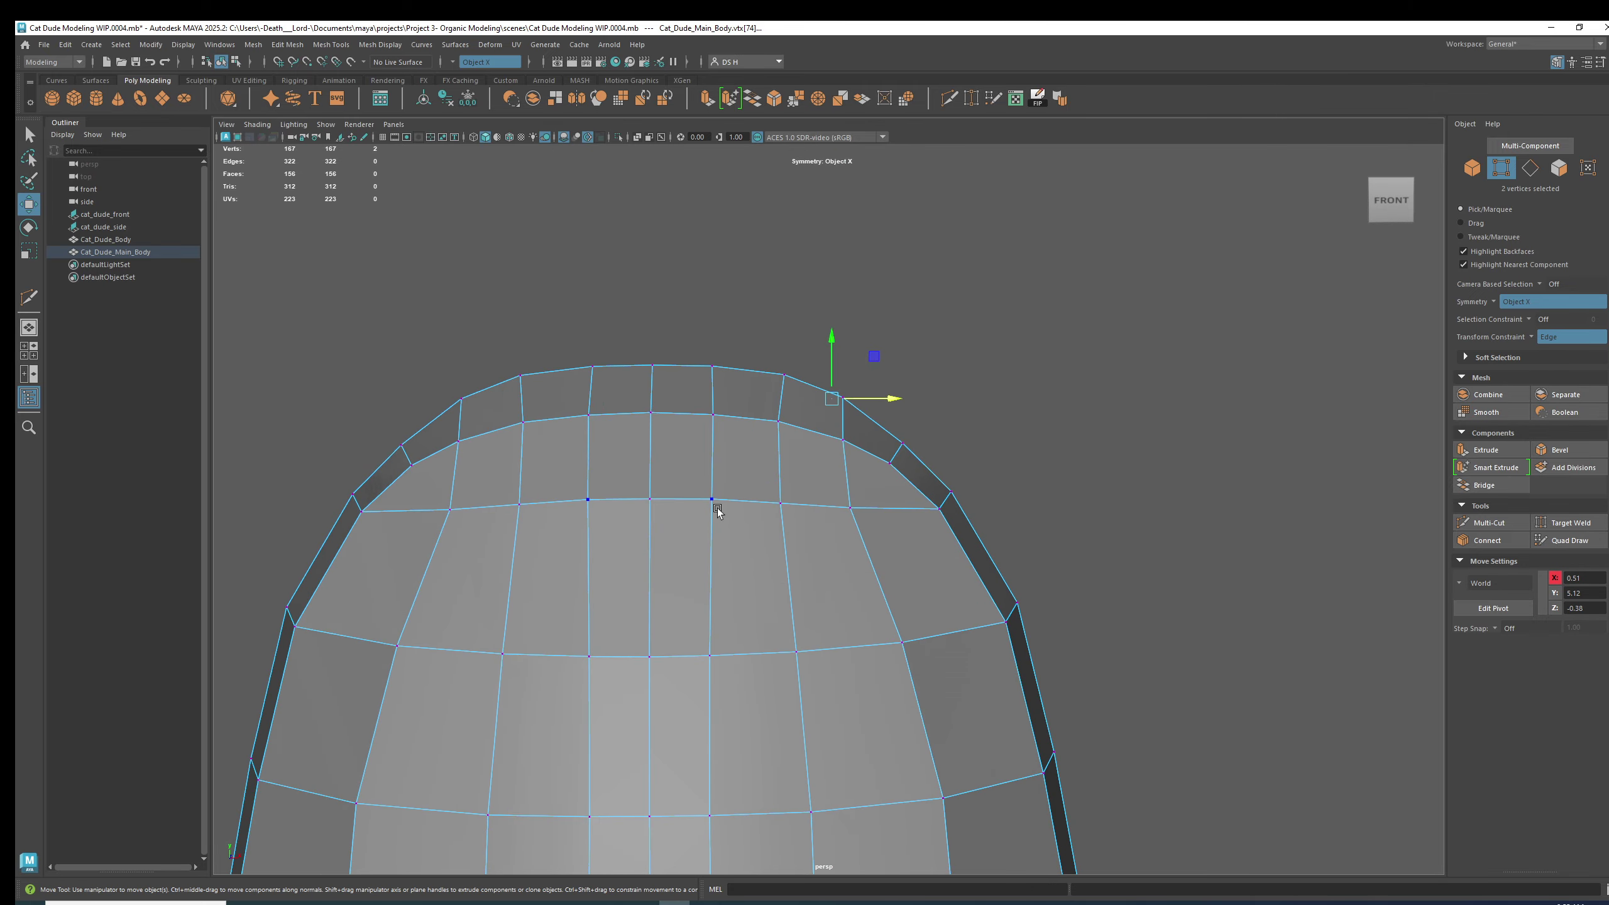
{"action": "left_click_drag", "start_coordinate": [783, 498], "coordinate": [780, 499]}
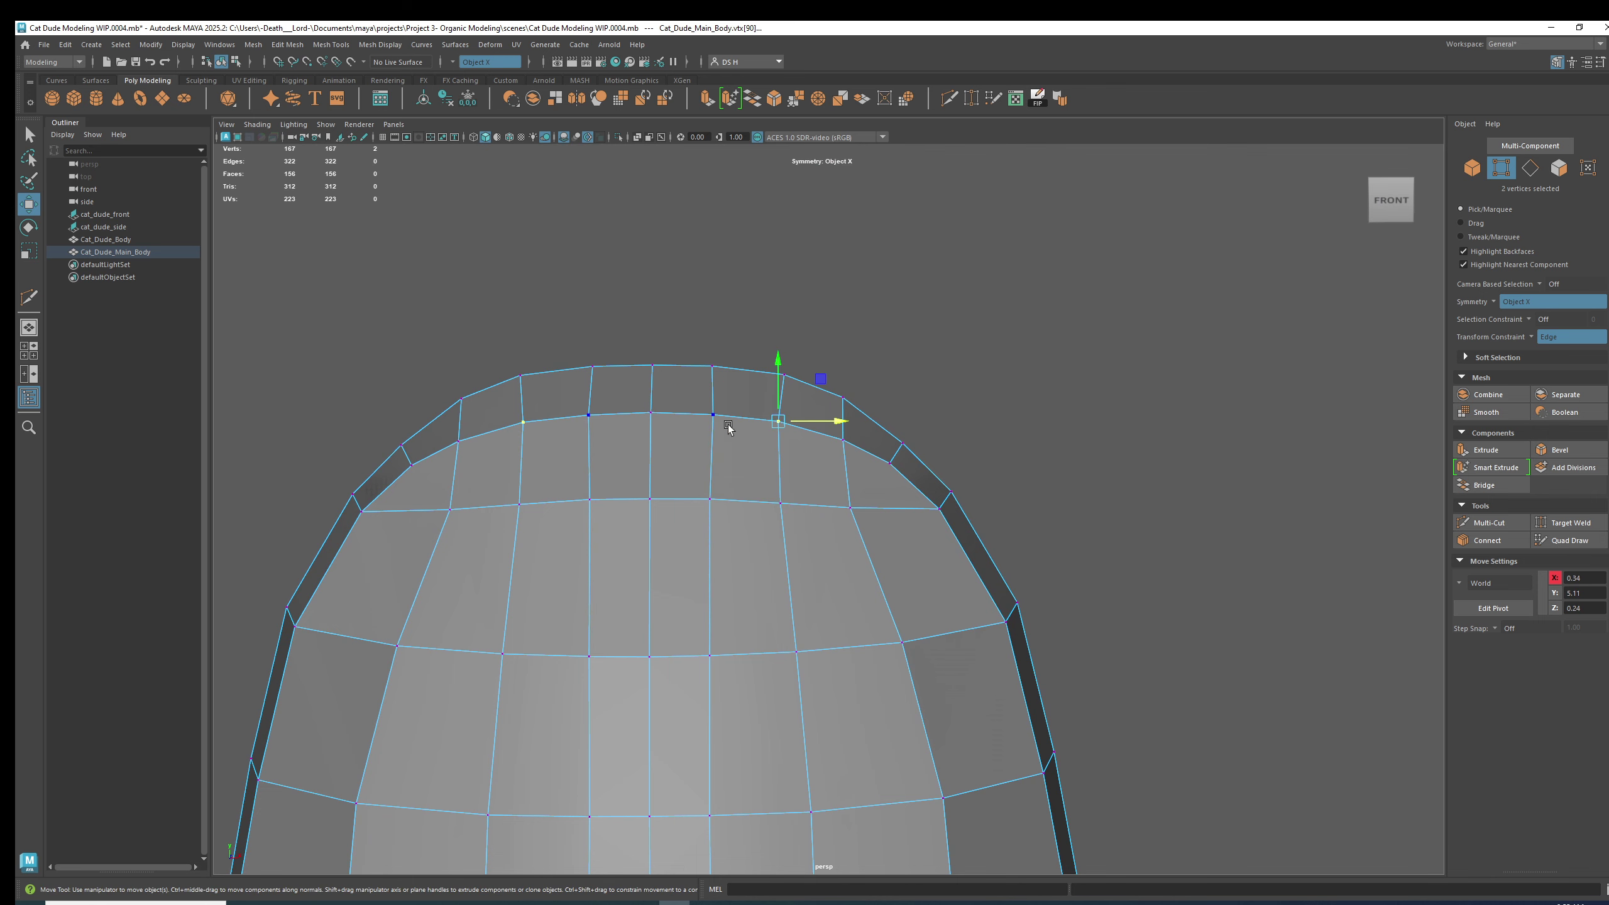
{"action": "left_click_drag", "start_coordinate": [767, 413], "coordinate": [760, 412]}
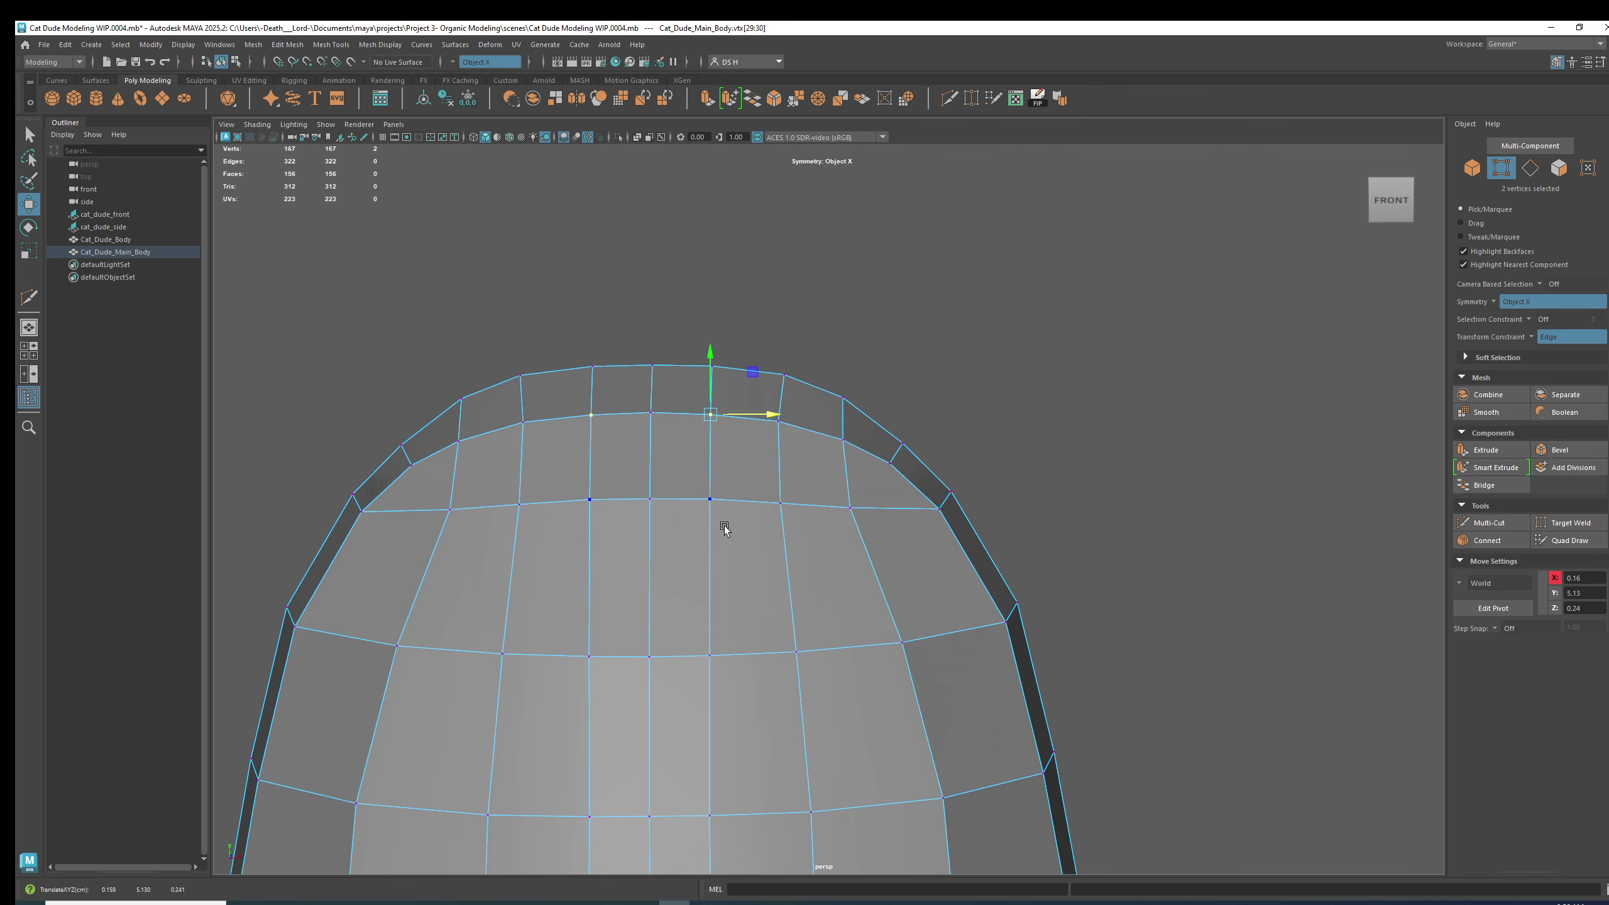
Turn off the edge transform constraint so vertices can move freely.
{"action": "right_click_drag", "start_coordinate": [830, 729], "coordinate": [727, 650], "text": "alt"}
{"action": "middle_click_drag", "start_coordinate": [727, 650], "coordinate": [733, 480], "text": "alt"}
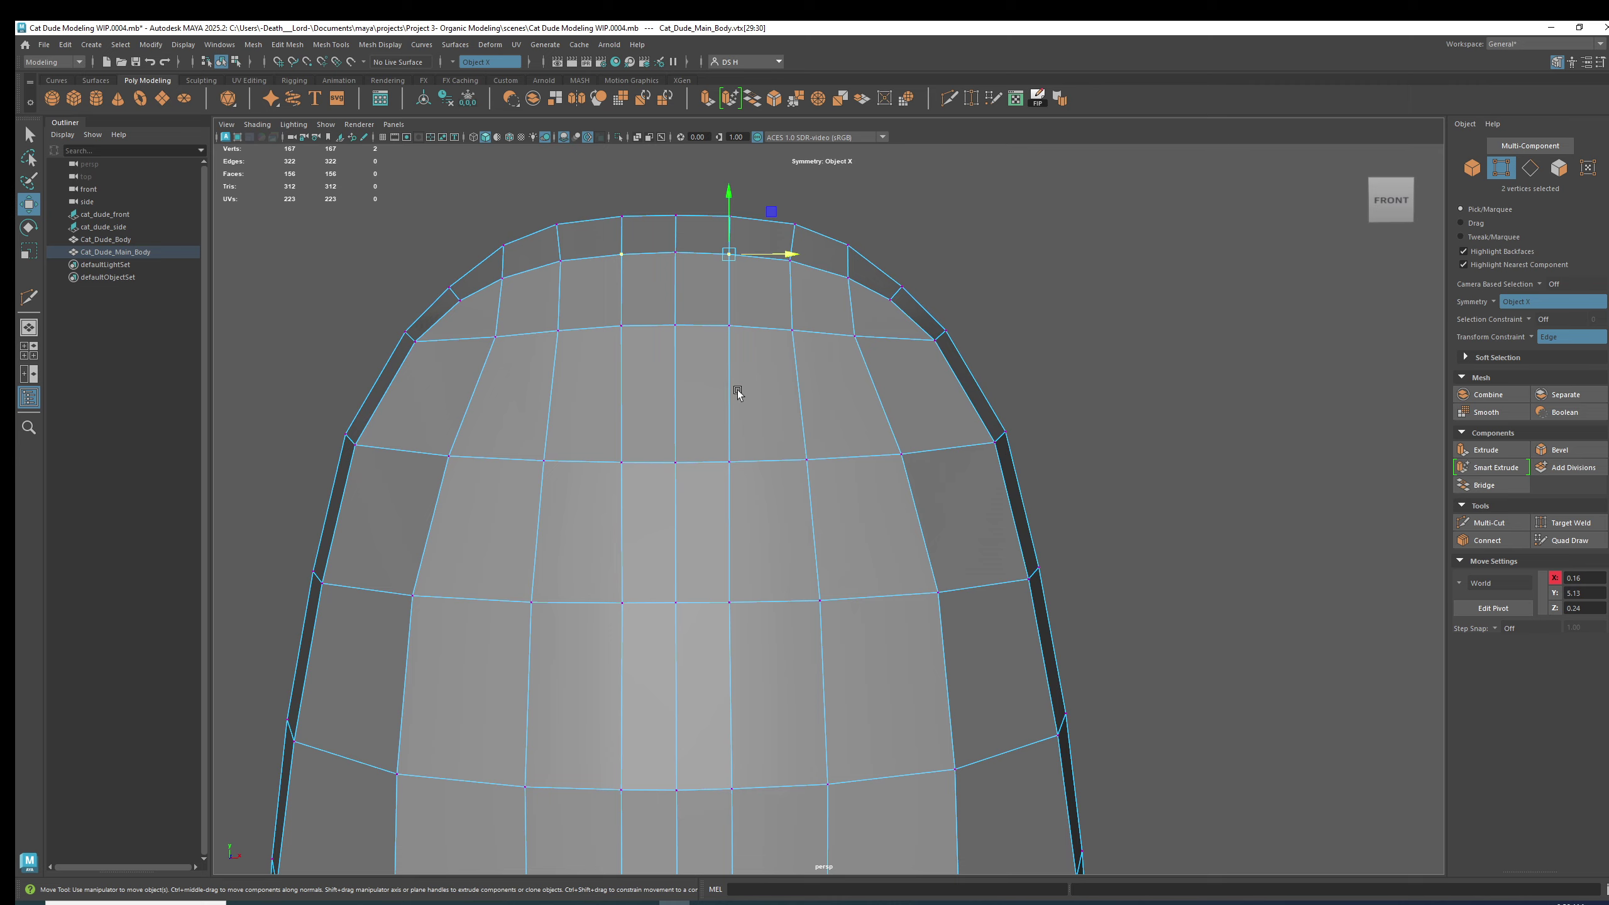
{"action": "left_click_drag", "start_coordinate": [737, 390], "coordinate": [892, 223], "text": "alt"}
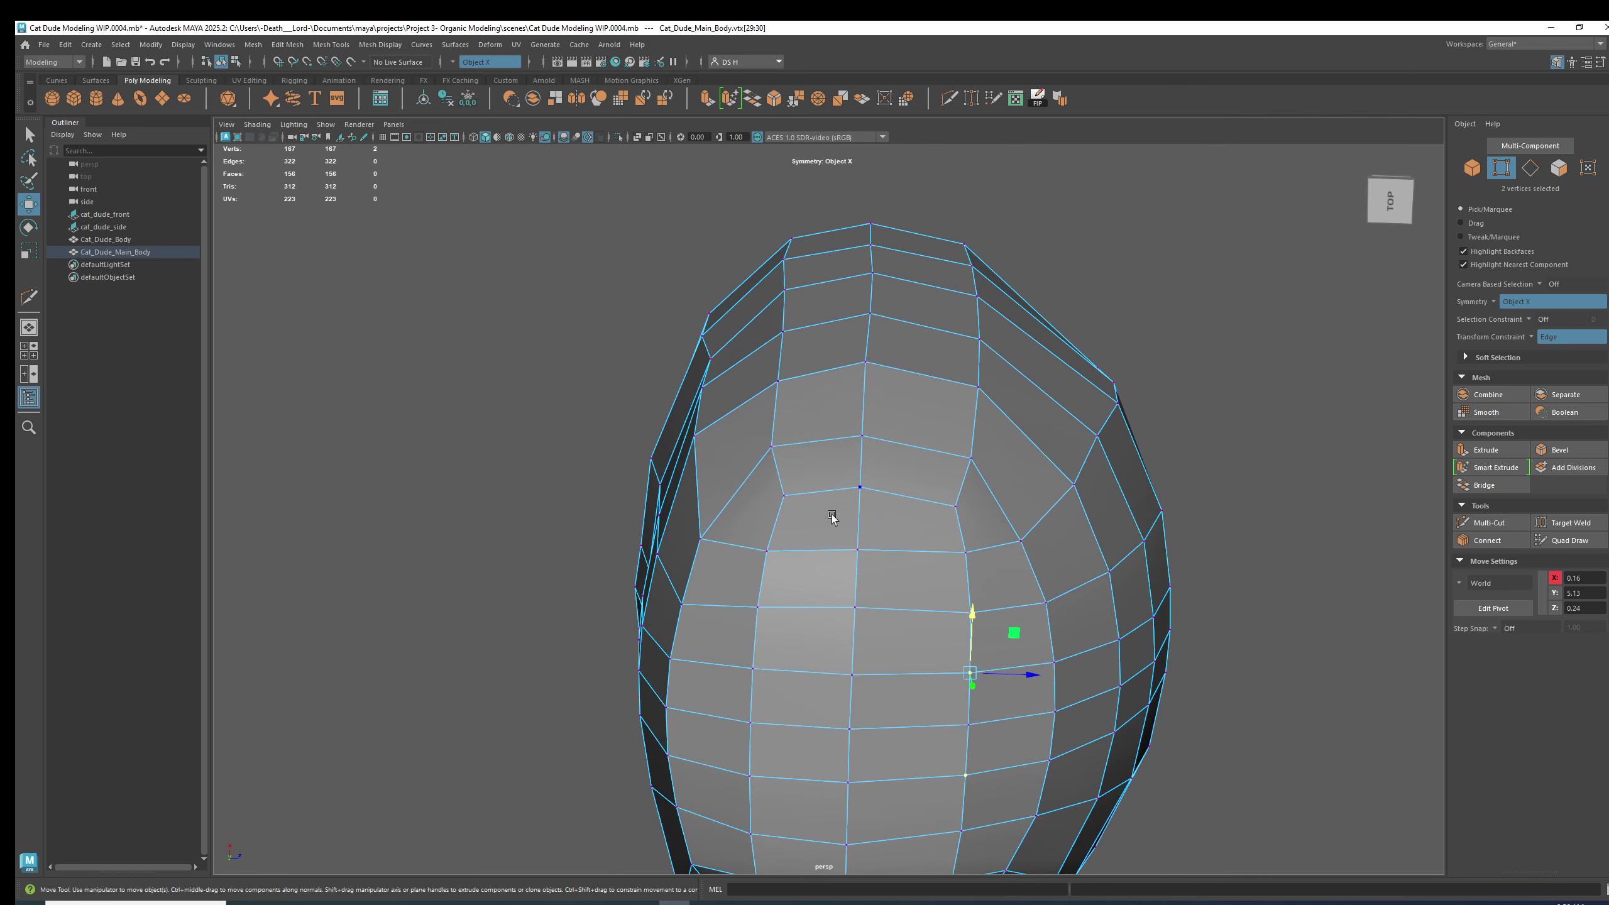
{"action": "left_click", "coordinate": [1528, 338]}
{"action": "left_click", "coordinate": [1542, 341]}
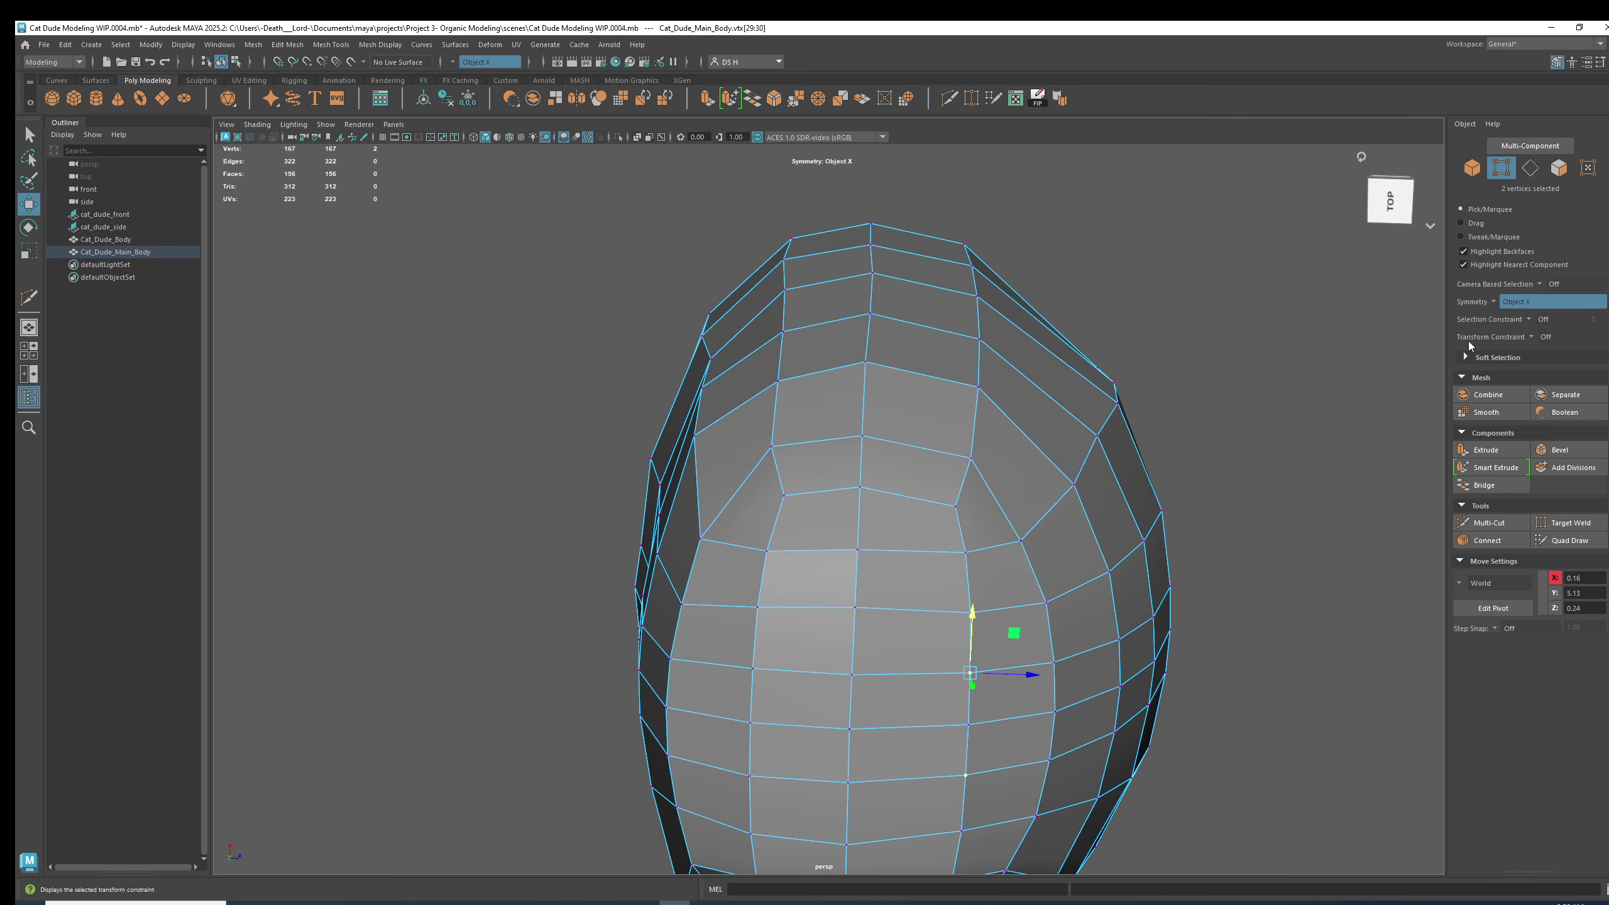
Try to straighten the vertical edge loop down the middle of the body's side by scaling, and check it in the smoothed display.
{"action": "left_click_drag", "start_coordinate": [1090, 346], "coordinate": [922, 381], "text": "alt"}
{"action": "key", "text": "F10"}
{"action": "left_click", "coordinate": [864, 350]}
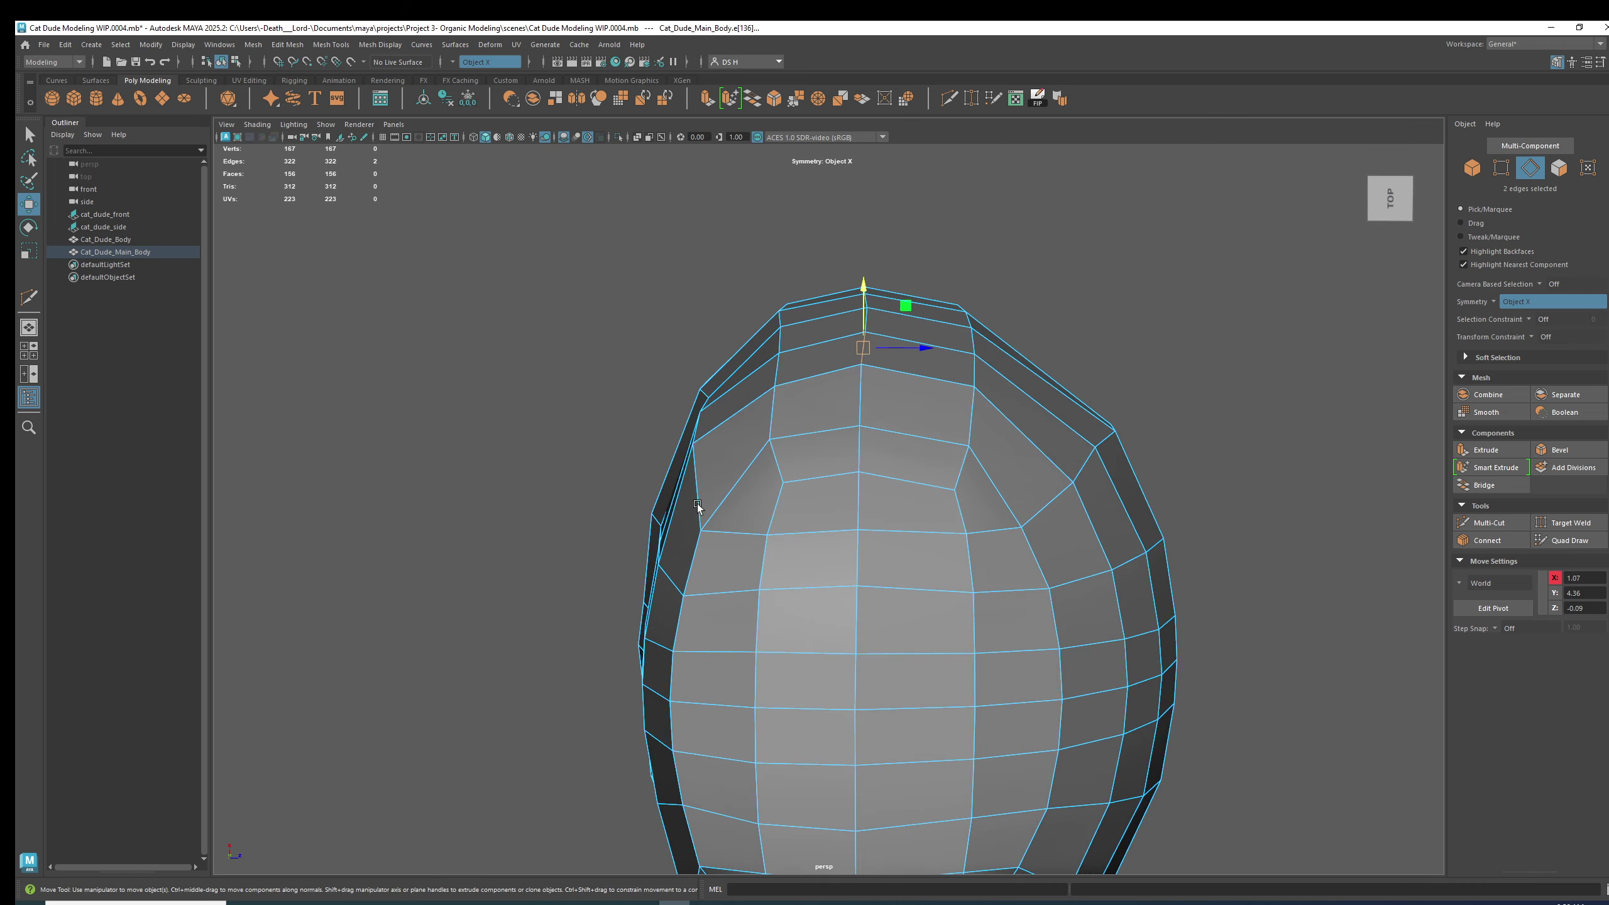
{"action": "left_click_drag", "start_coordinate": [697, 504], "coordinate": [825, 549], "text": "alt"}
{"action": "double_click", "coordinate": [768, 709]}
{"action": "left_click_drag", "start_coordinate": [768, 709], "coordinate": [796, 588], "text": "alt"}
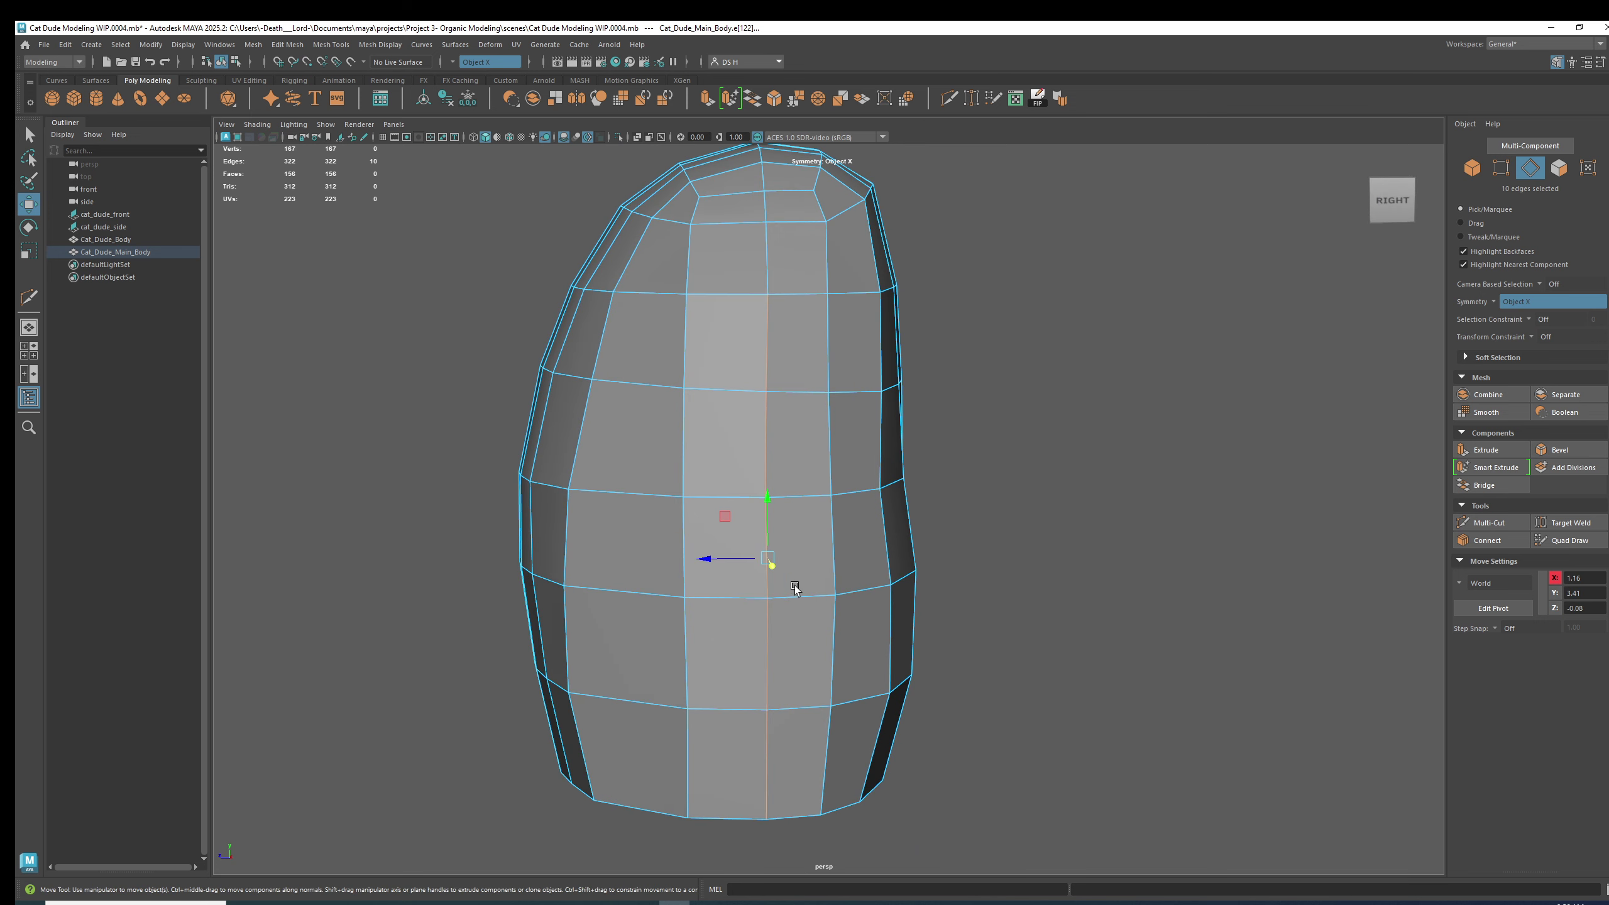
{"action": "key", "text": "r"}
{"action": "left_click_drag", "start_coordinate": [678, 602], "coordinate": [711, 546], "text": "alt"}
{"action": "left_click", "coordinate": [1034, 590]}
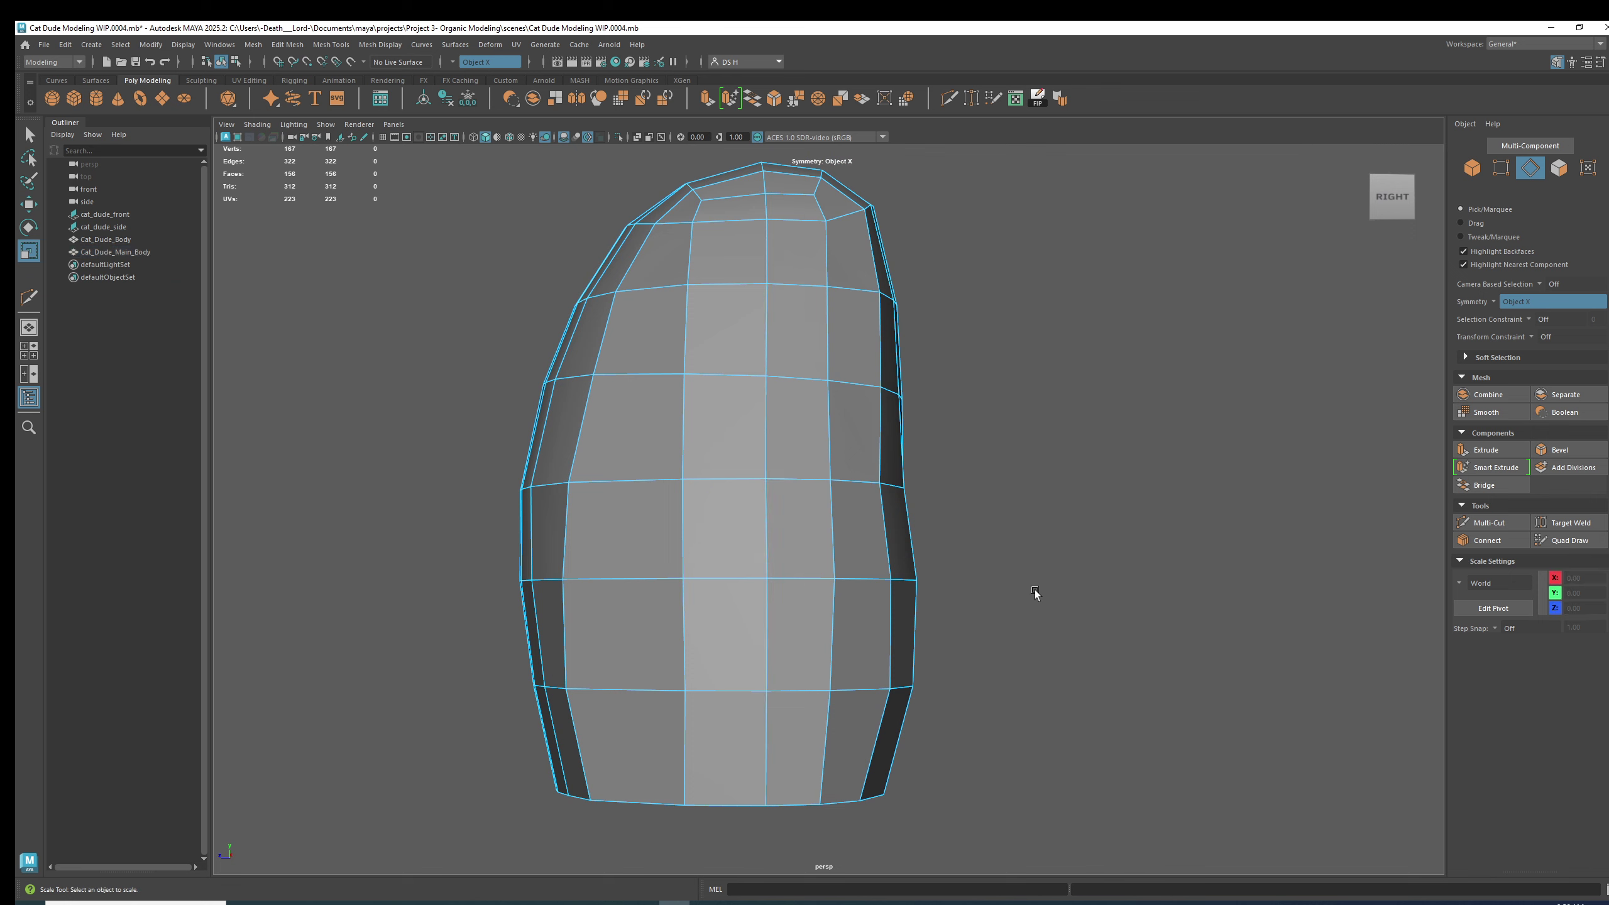
{"action": "key", "text": "3"}
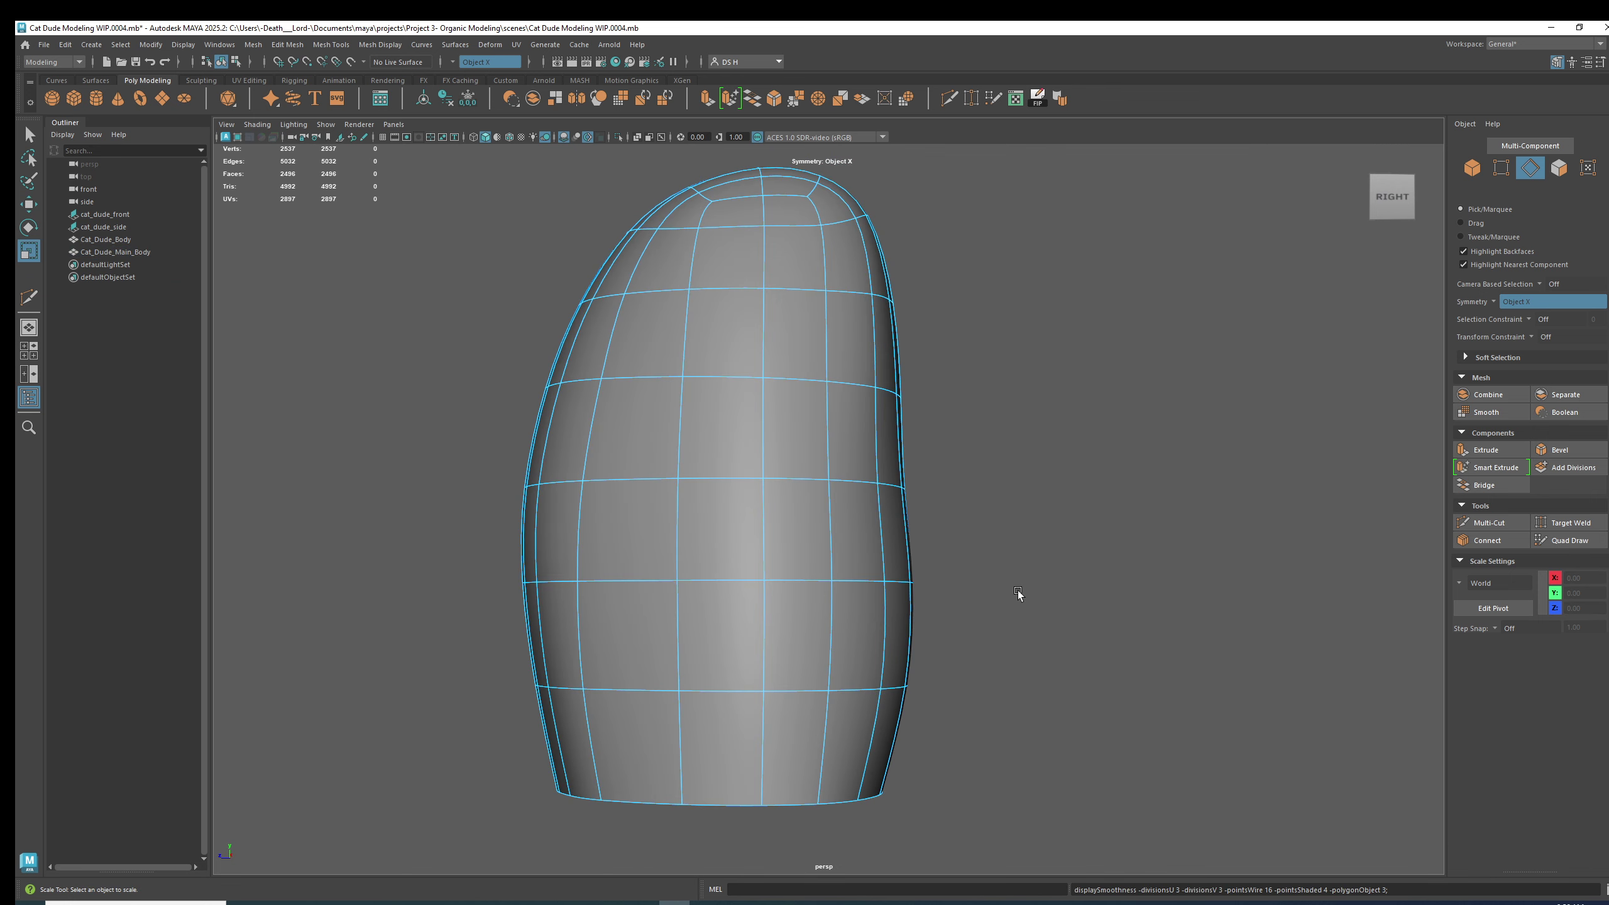
{"action": "key", "text": "1"}
Switch to vertex editing and raise the middle vertex of the inner shoulder row slightly along Y.
{"action": "middle_click_drag", "start_coordinate": [629, 148], "coordinate": [668, 327], "text": "alt"}
{"action": "right_click_drag", "start_coordinate": [668, 326], "coordinate": [841, 338], "text": "alt"}
{"action": "middle_click_drag", "start_coordinate": [763, 155], "coordinate": [776, 335], "text": "alt"}
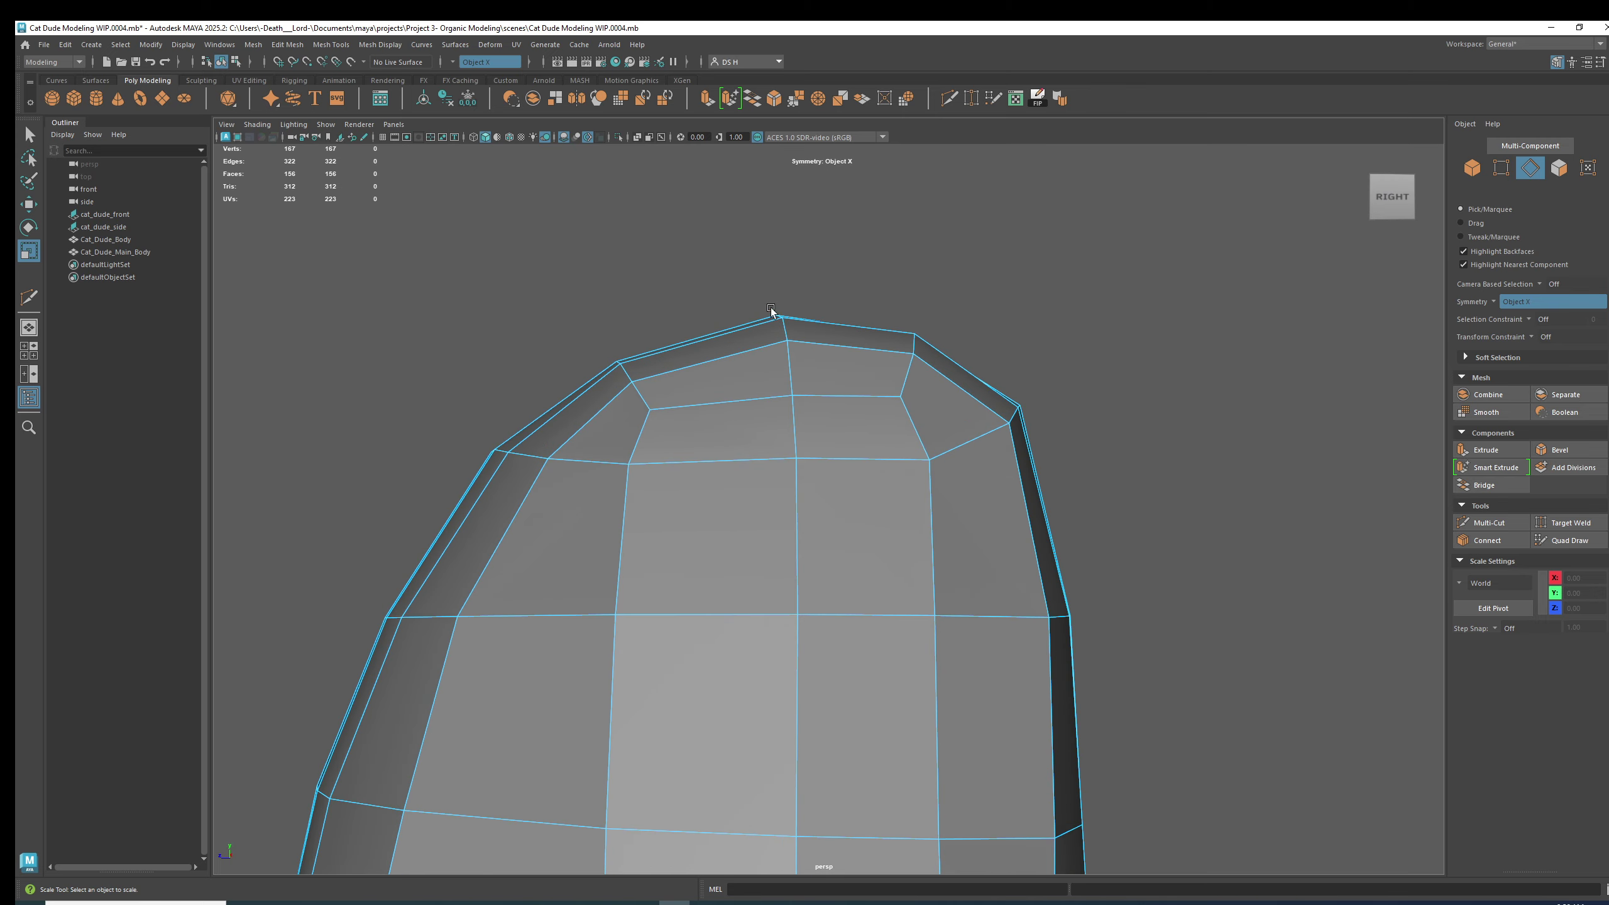
{"action": "left_click_drag", "start_coordinate": [798, 450], "coordinate": [797, 406], "text": "alt"}
{"action": "key", "text": "F9"}
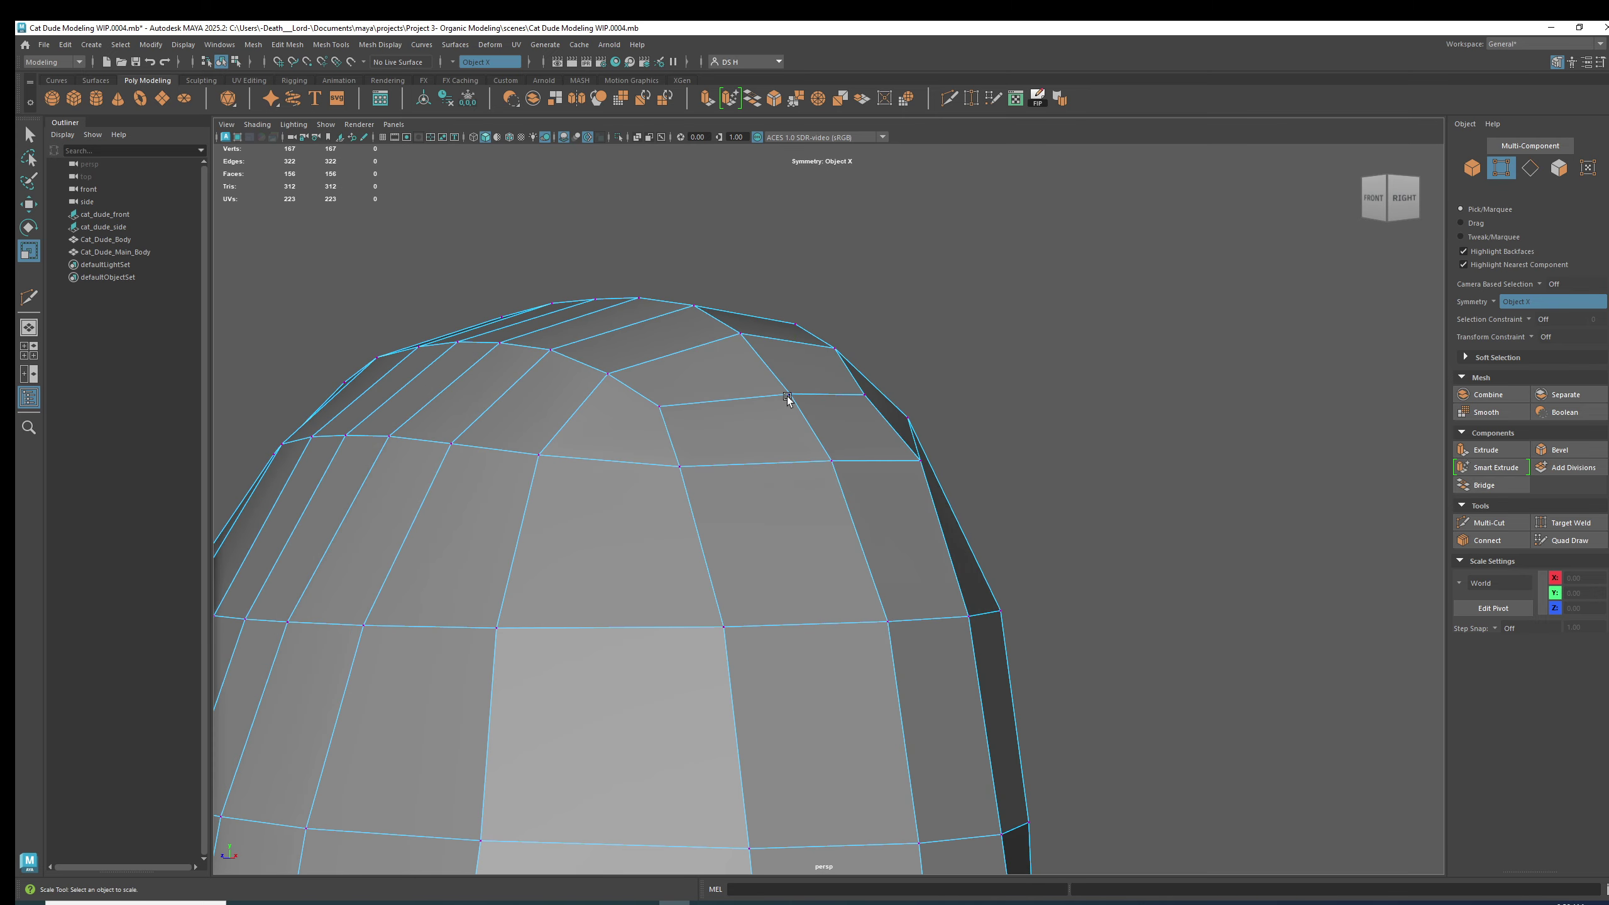
{"action": "left_click", "coordinate": [788, 396]}
{"action": "key", "text": "w"}
{"action": "left_click_drag", "start_coordinate": [790, 334], "coordinate": [790, 329]}
{"action": "left_click_drag", "start_coordinate": [802, 415], "coordinate": [747, 419], "text": "alt"}
Move the rear vertex of the inner shoulder row to about 5.03 in Y and -0.35 in Z.
{"action": "left_click", "coordinate": [886, 393]}
{"action": "left_click_drag", "start_coordinate": [931, 411], "coordinate": [923, 423], "text": "alt"}
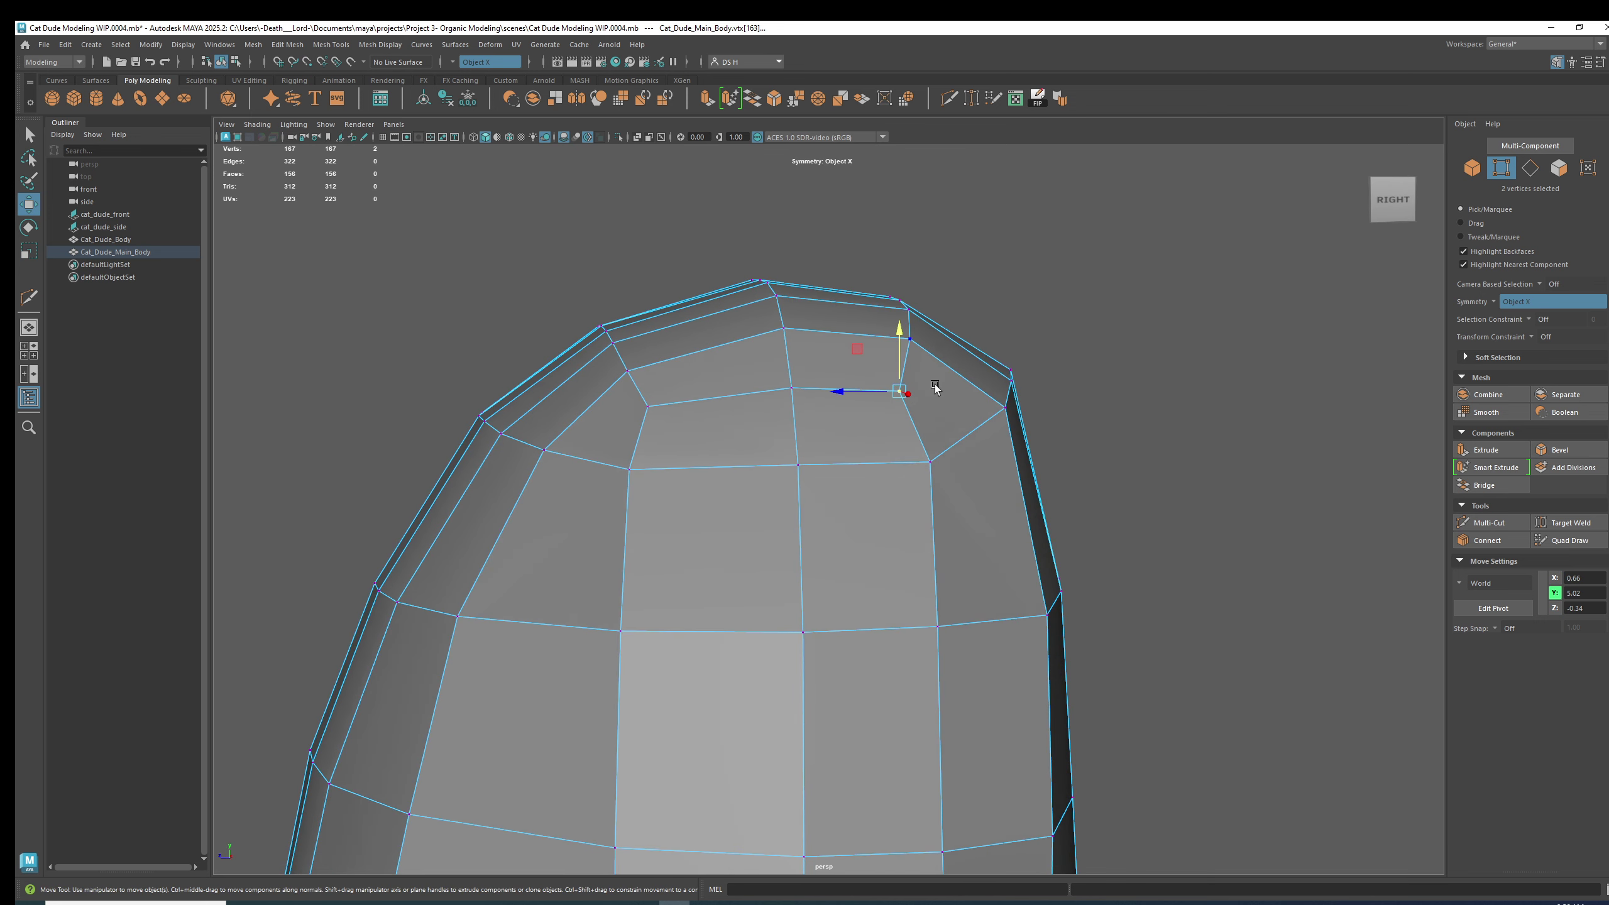
{"action": "left_click_drag", "start_coordinate": [700, 460], "coordinate": [862, 445], "text": "alt"}
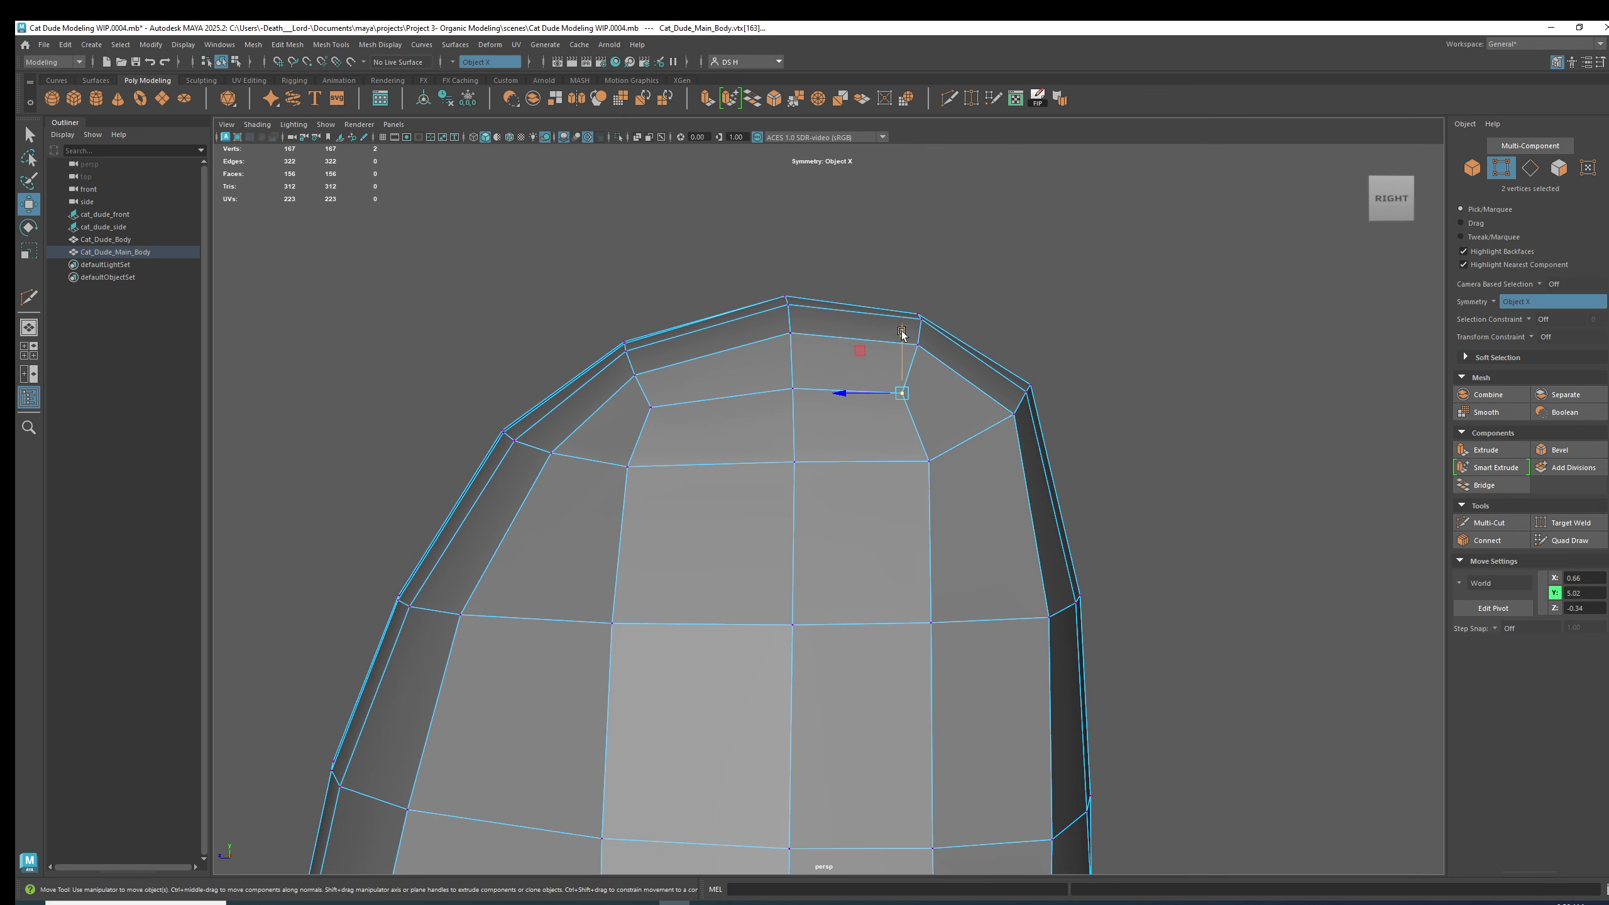
{"action": "left_click_drag", "start_coordinate": [902, 333], "coordinate": [905, 330]}
{"action": "left_click_drag", "start_coordinate": [845, 387], "coordinate": [851, 387]}
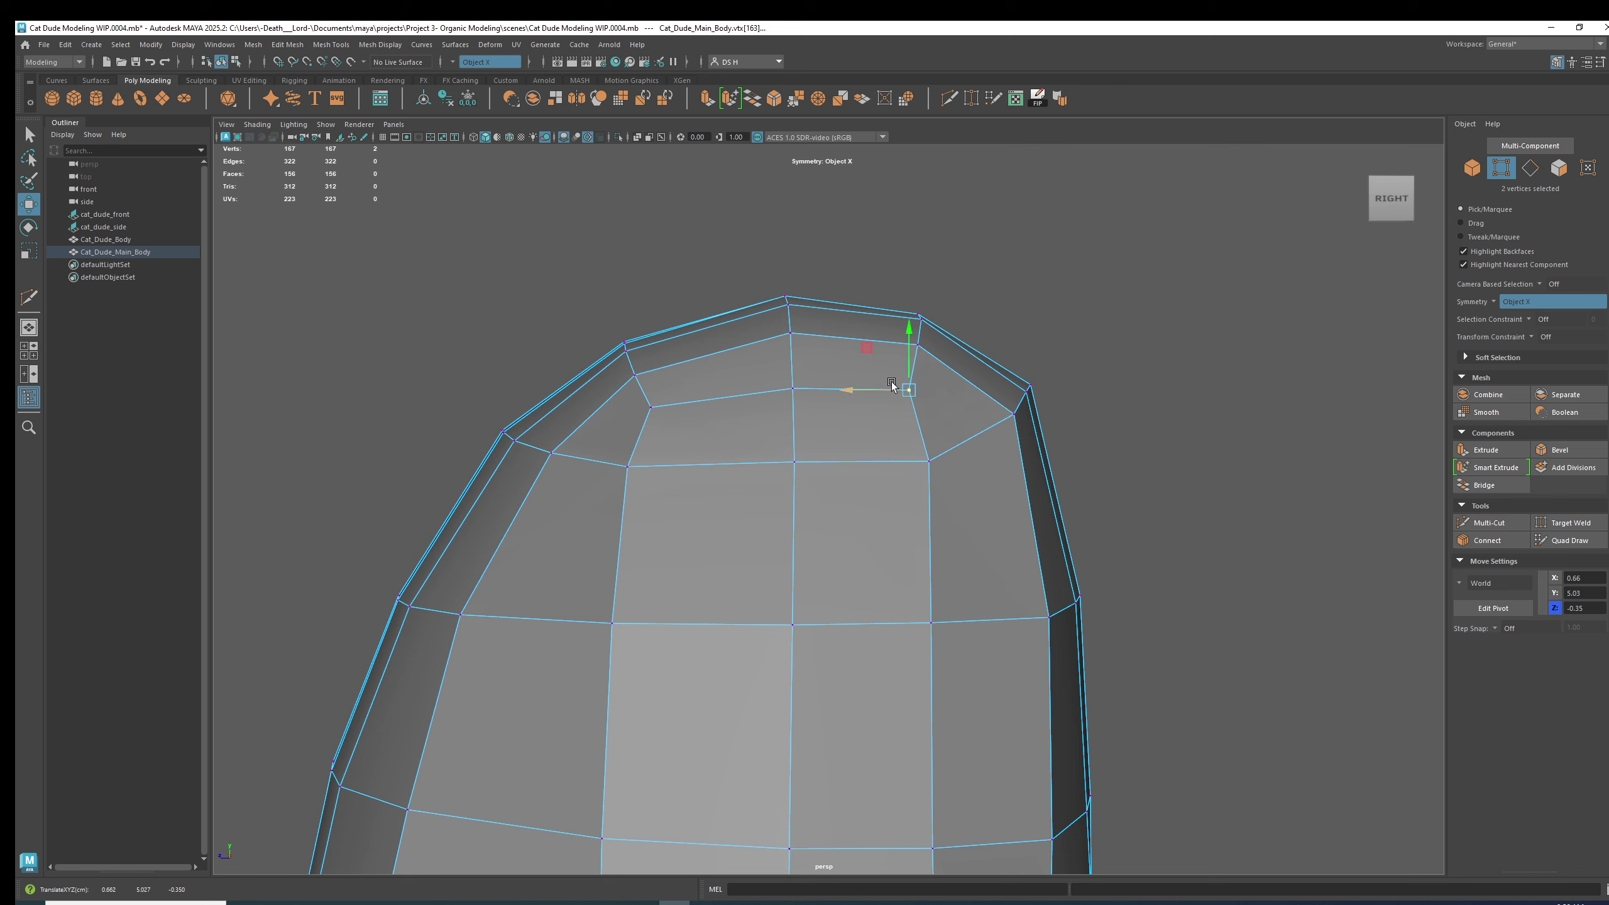
Slide the crown vertices to about 0.34 along X and the inner pair on the back row to about 0.16.
{"action": "left_click_drag", "start_coordinate": [973, 368], "coordinate": [976, 320], "text": "alt"}
{"action": "left_click", "coordinate": [1034, 315]}
{"action": "left_click_drag", "start_coordinate": [1086, 317], "coordinate": [988, 384], "text": "alt"}
{"action": "left_click", "coordinate": [1012, 310]}
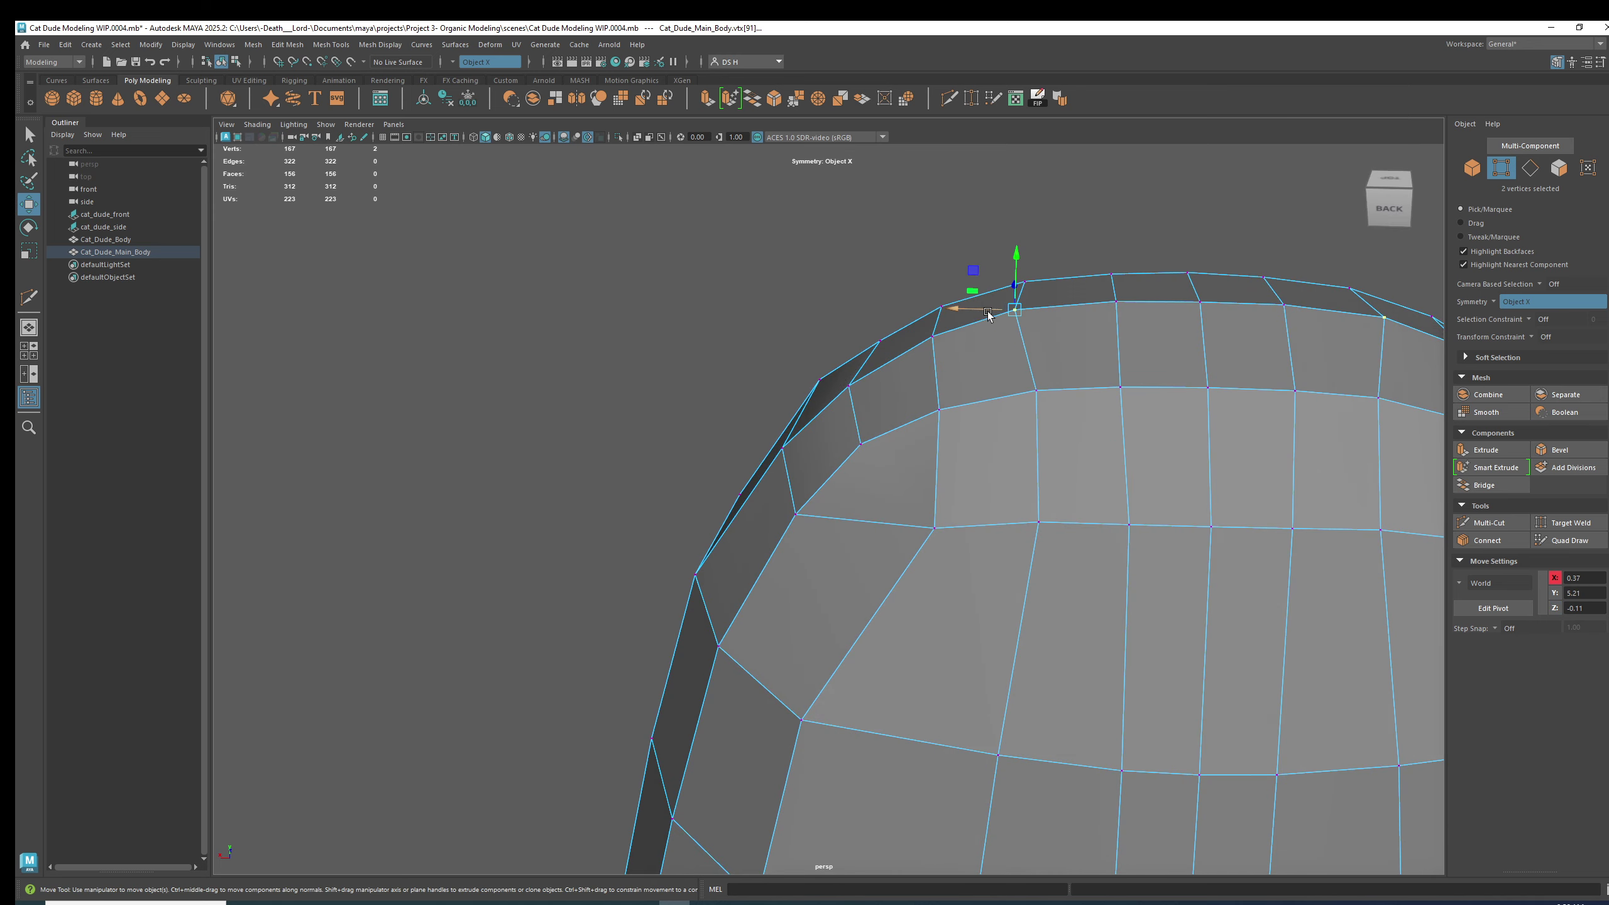
{"action": "left_click_drag", "start_coordinate": [958, 315], "coordinate": [974, 315]}
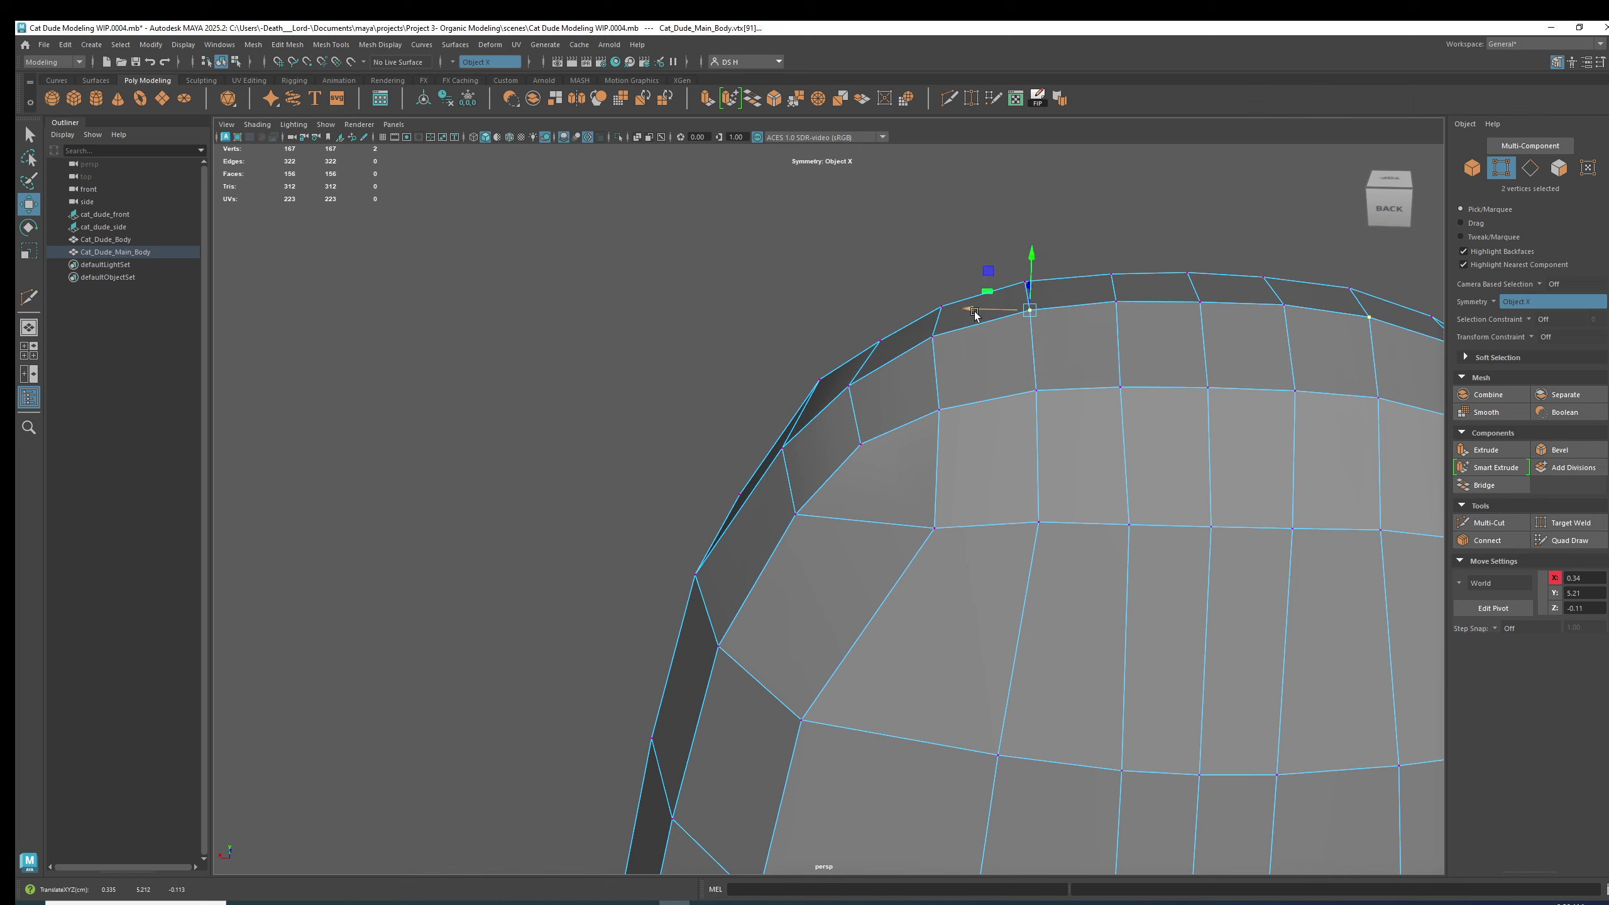
{"action": "left_click", "coordinate": [1116, 388]}
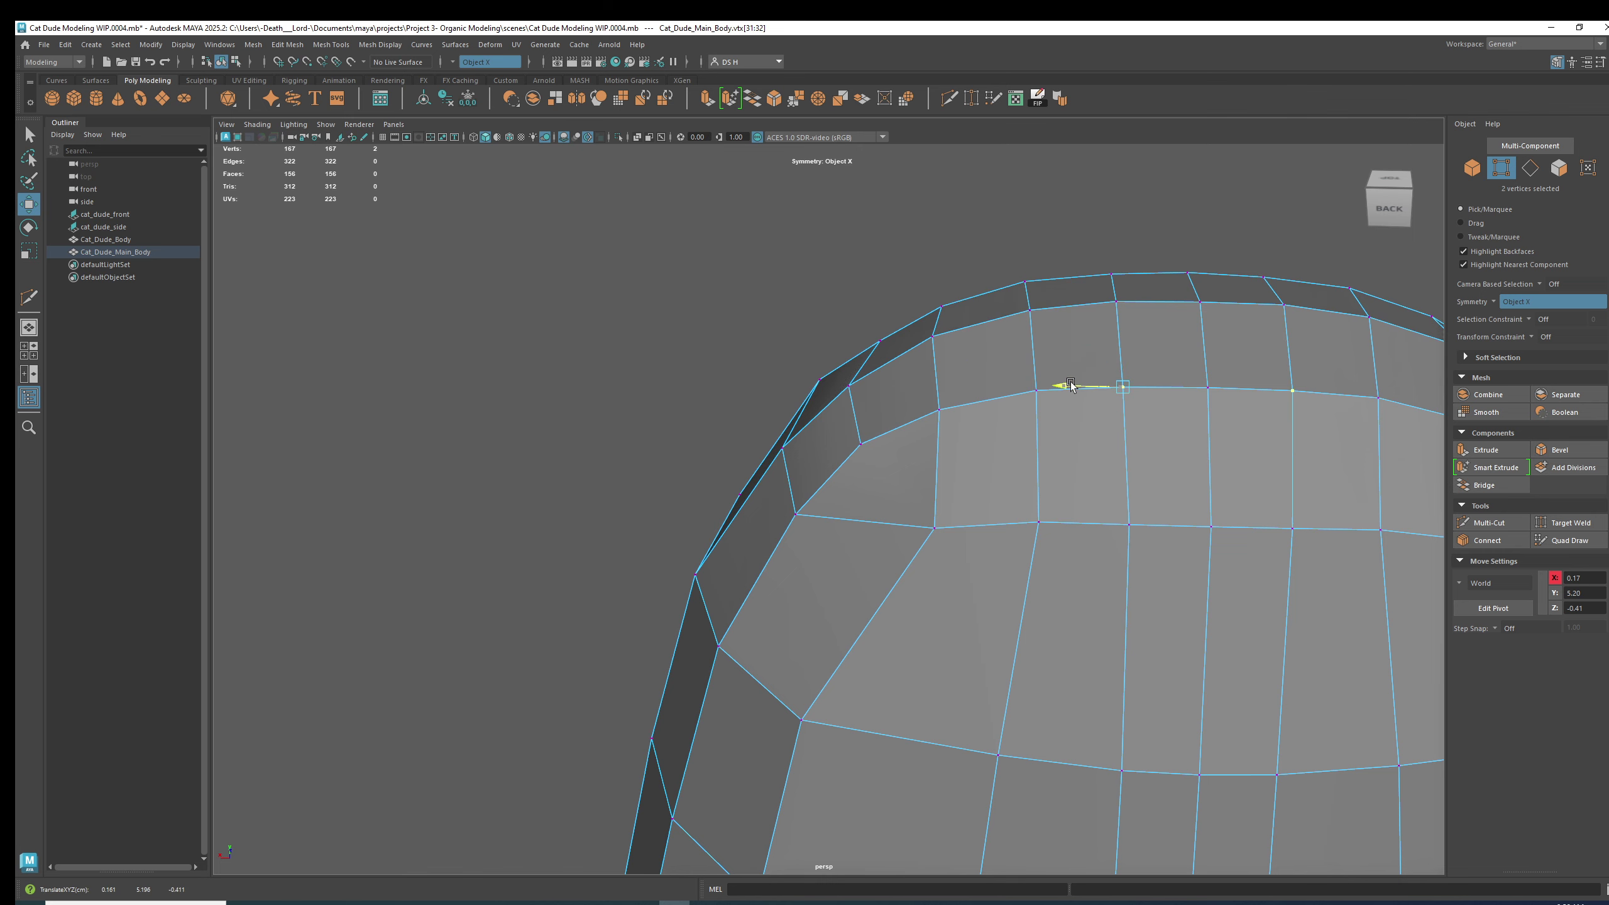
{"action": "left_click_drag", "start_coordinate": [1116, 388], "coordinate": [1238, 376], "text": "alt"}
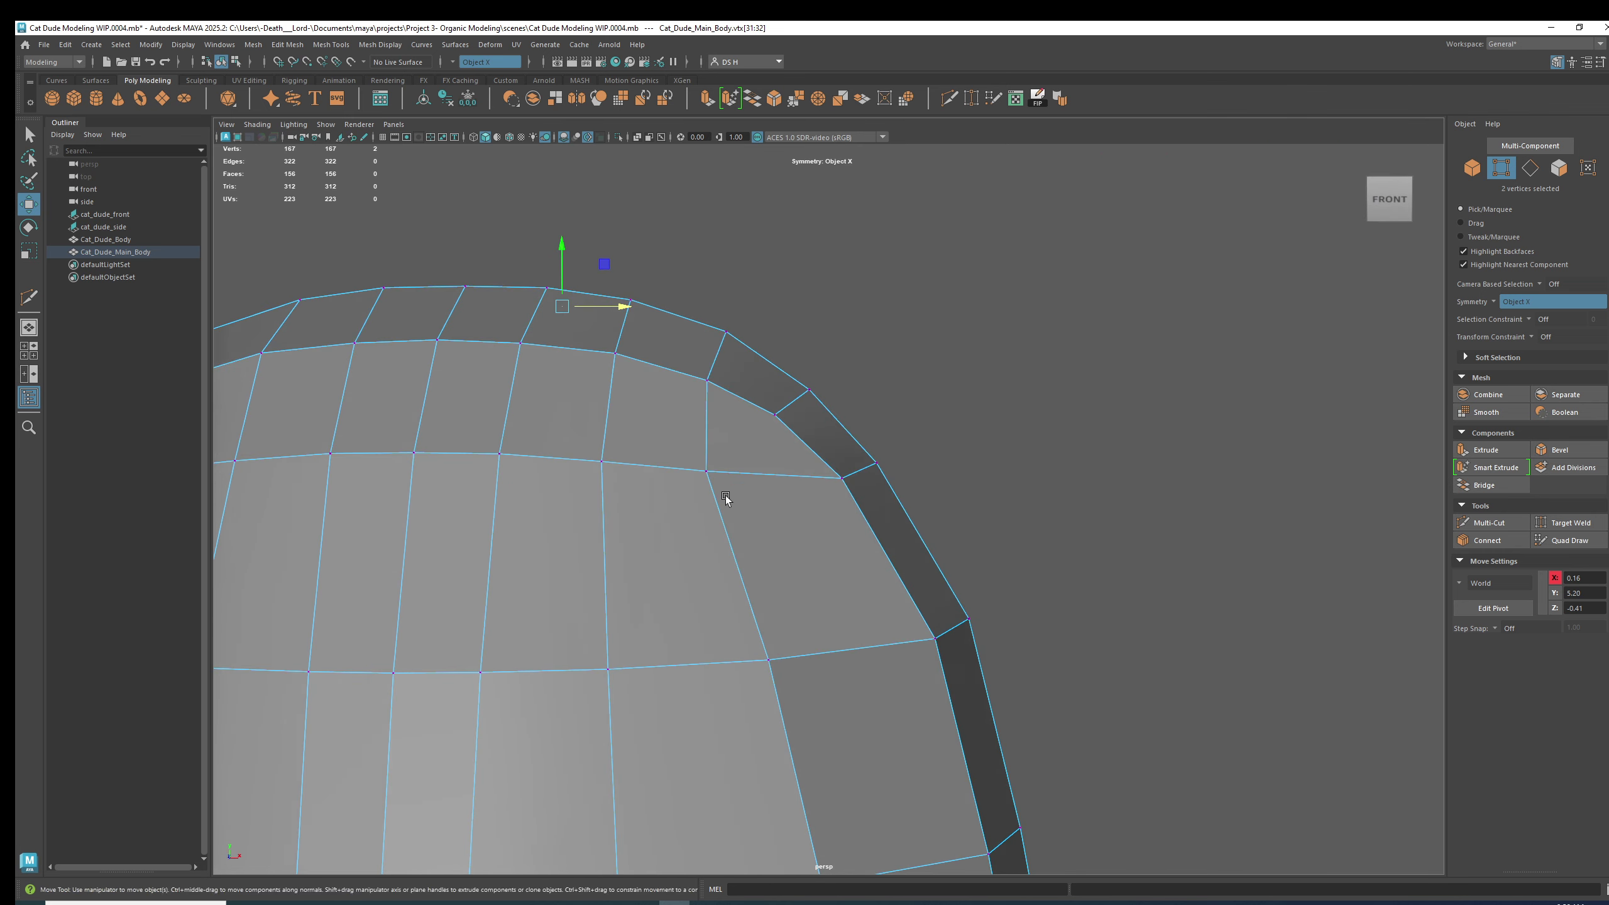
Compare the upper body's smoothed and unsmoothed display from several sides and from above.
{"action": "middle_click_drag", "start_coordinate": [728, 496], "coordinate": [984, 452], "text": "alt"}
{"action": "key", "text": "3"}
{"action": "left_click_drag", "start_coordinate": [1141, 454], "coordinate": [890, 456], "text": "alt"}
{"action": "key", "text": "1"}
{"action": "right_click_drag", "start_coordinate": [891, 457], "coordinate": [661, 465], "text": "alt"}
{"action": "left_click_drag", "start_coordinate": [661, 465], "coordinate": [876, 560], "text": "alt"}
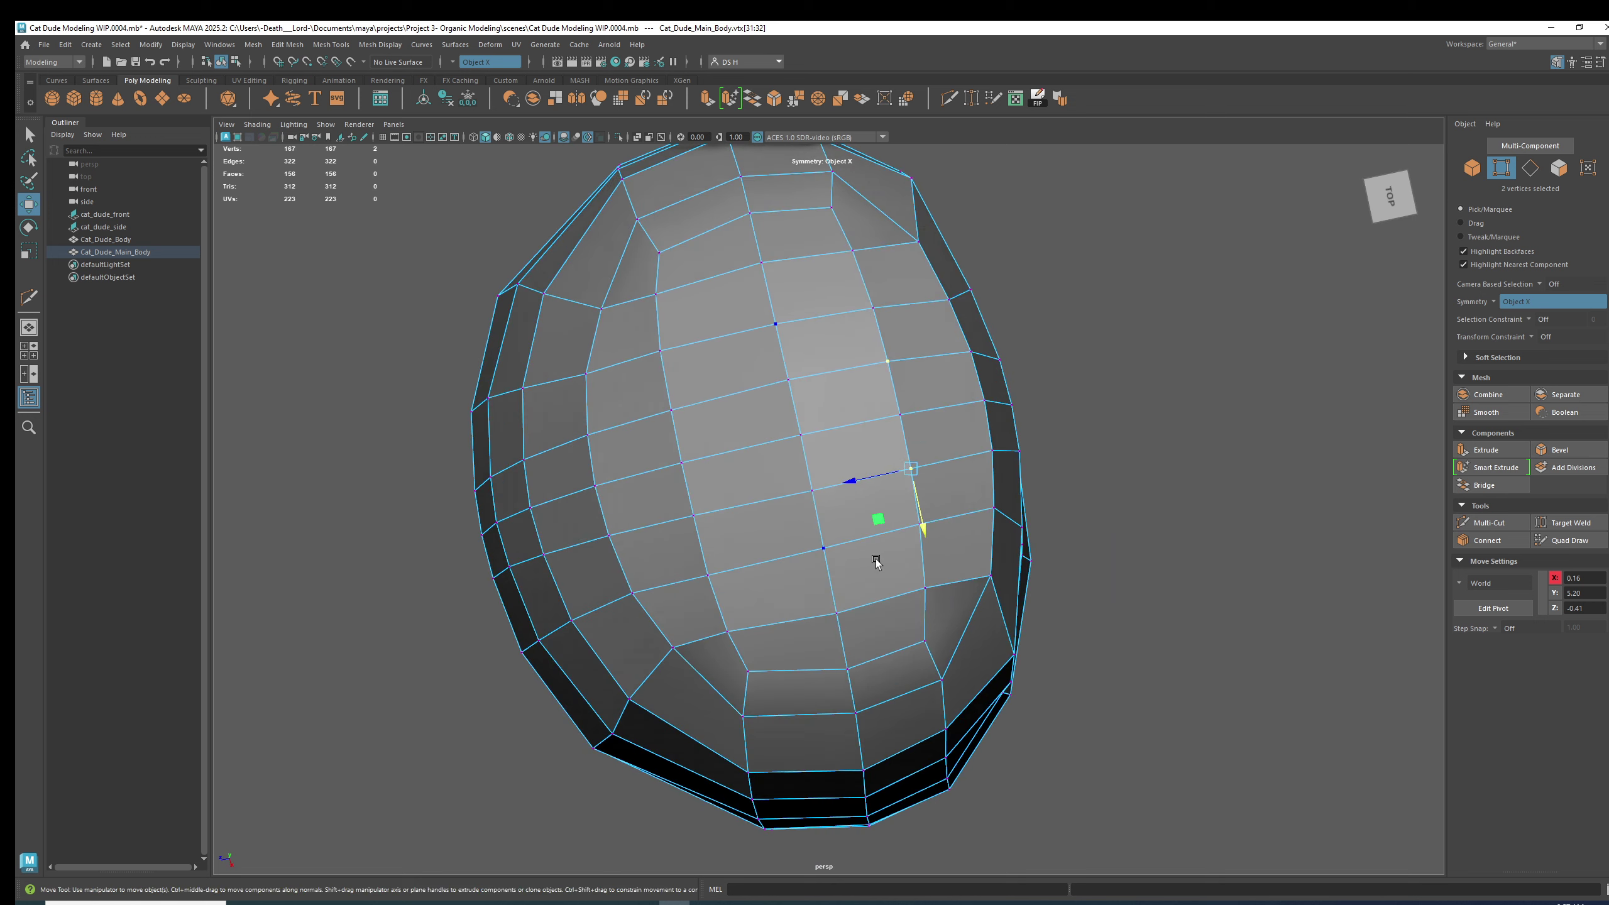
Return the body to object mode with smoothed display and inspect its rounded surface with and without the wireframe.
{"action": "key", "text": "3"}
{"action": "left_click", "coordinate": [941, 448]}
{"action": "right_click_drag", "start_coordinate": [941, 447], "coordinate": [948, 440]}
{"action": "left_click_drag", "start_coordinate": [951, 551], "coordinate": [1113, 462], "text": "alt"}
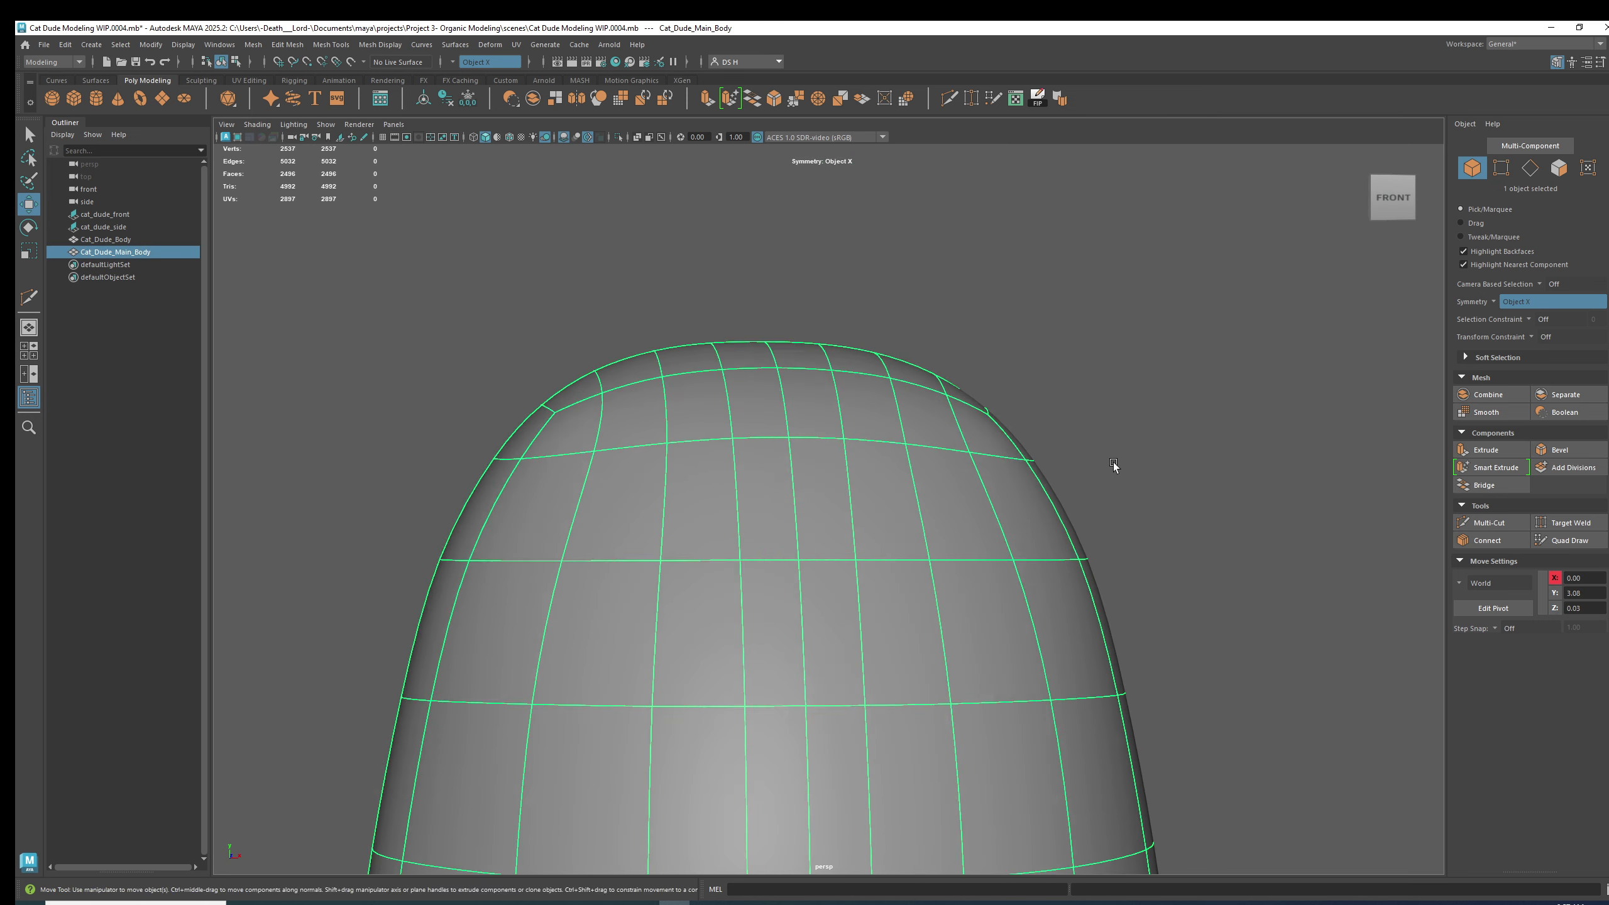
{"action": "left_click", "coordinate": [1114, 462]}
{"action": "right_click_drag", "start_coordinate": [1114, 463], "coordinate": [757, 512], "text": "alt"}
{"action": "mouse_move", "coordinate": [756, 513]}
{"action": "left_mouse_down", "text": "alt"}
{"action": "mouse_move", "coordinate": [754, 579]}
{"action": "mouse_move", "coordinate": [767, 519]}
{"action": "left_mouse_up", "text": "alt"}
{"action": "right_click_drag", "start_coordinate": [766, 518], "coordinate": [938, 507], "text": "alt"}
{"action": "left_click", "coordinate": [950, 521]}
{"action": "key", "text": "1"}
{"action": "key", "text": "3"}
{"action": "left_click", "coordinate": [1177, 446]}
{"action": "left_click", "coordinate": [1091, 499]}
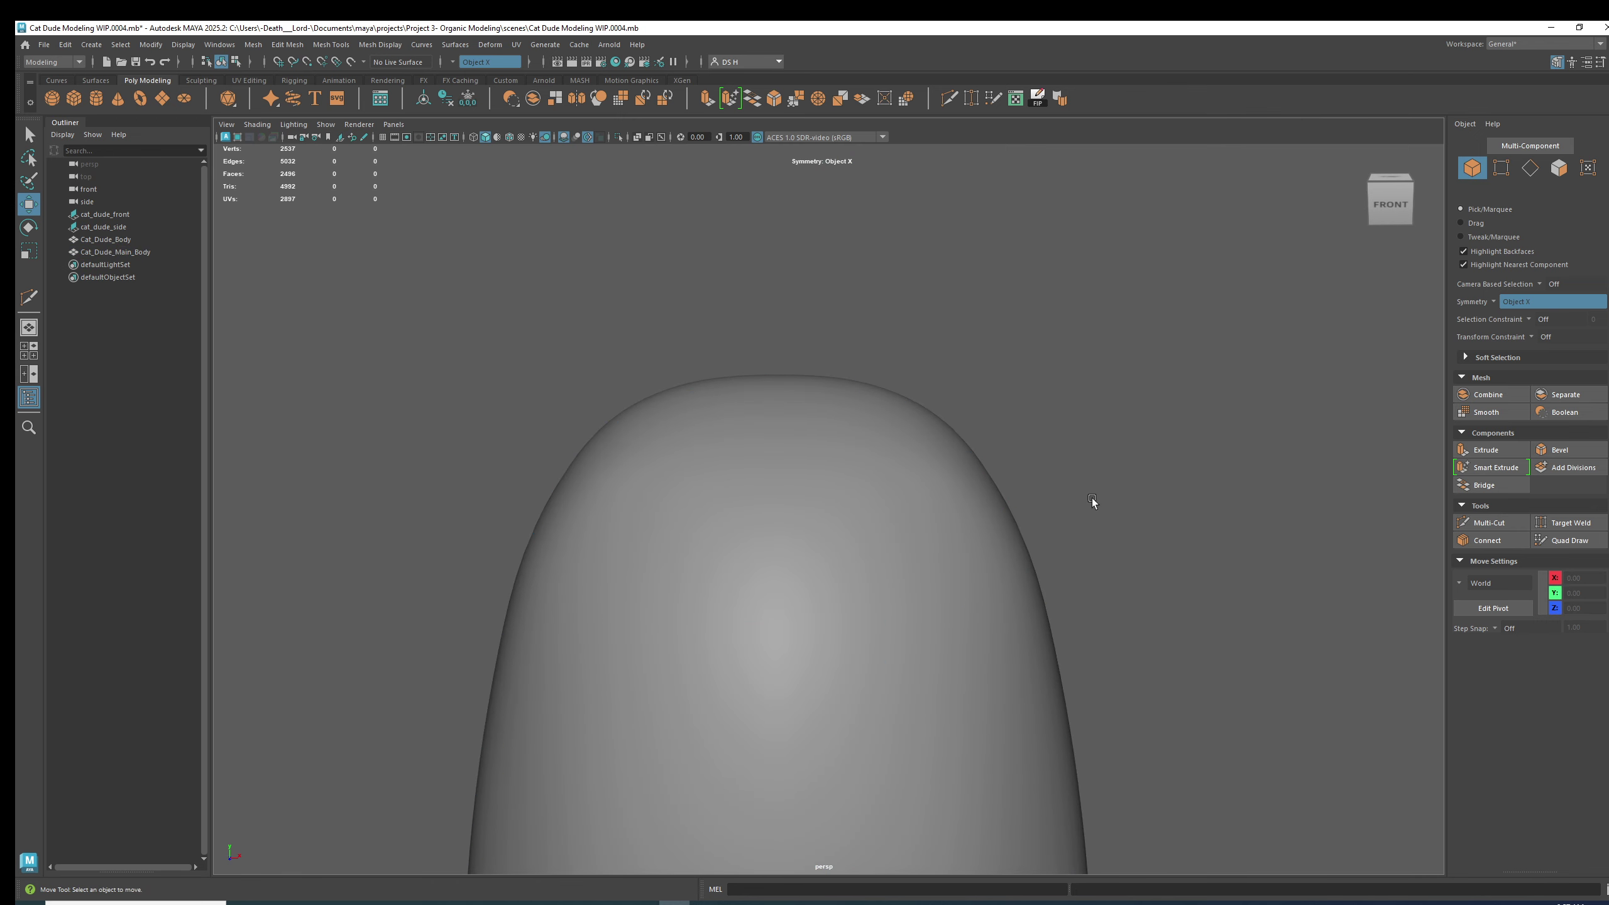
{"action": "left_click_drag", "start_coordinate": [1091, 498], "coordinate": [1030, 525], "text": "alt"}
Return the body to unsmoothed vertex editing and lower the middle side shoulder vertex slightly along Y.
{"action": "left_click", "coordinate": [833, 550]}
{"action": "key", "text": "1"}
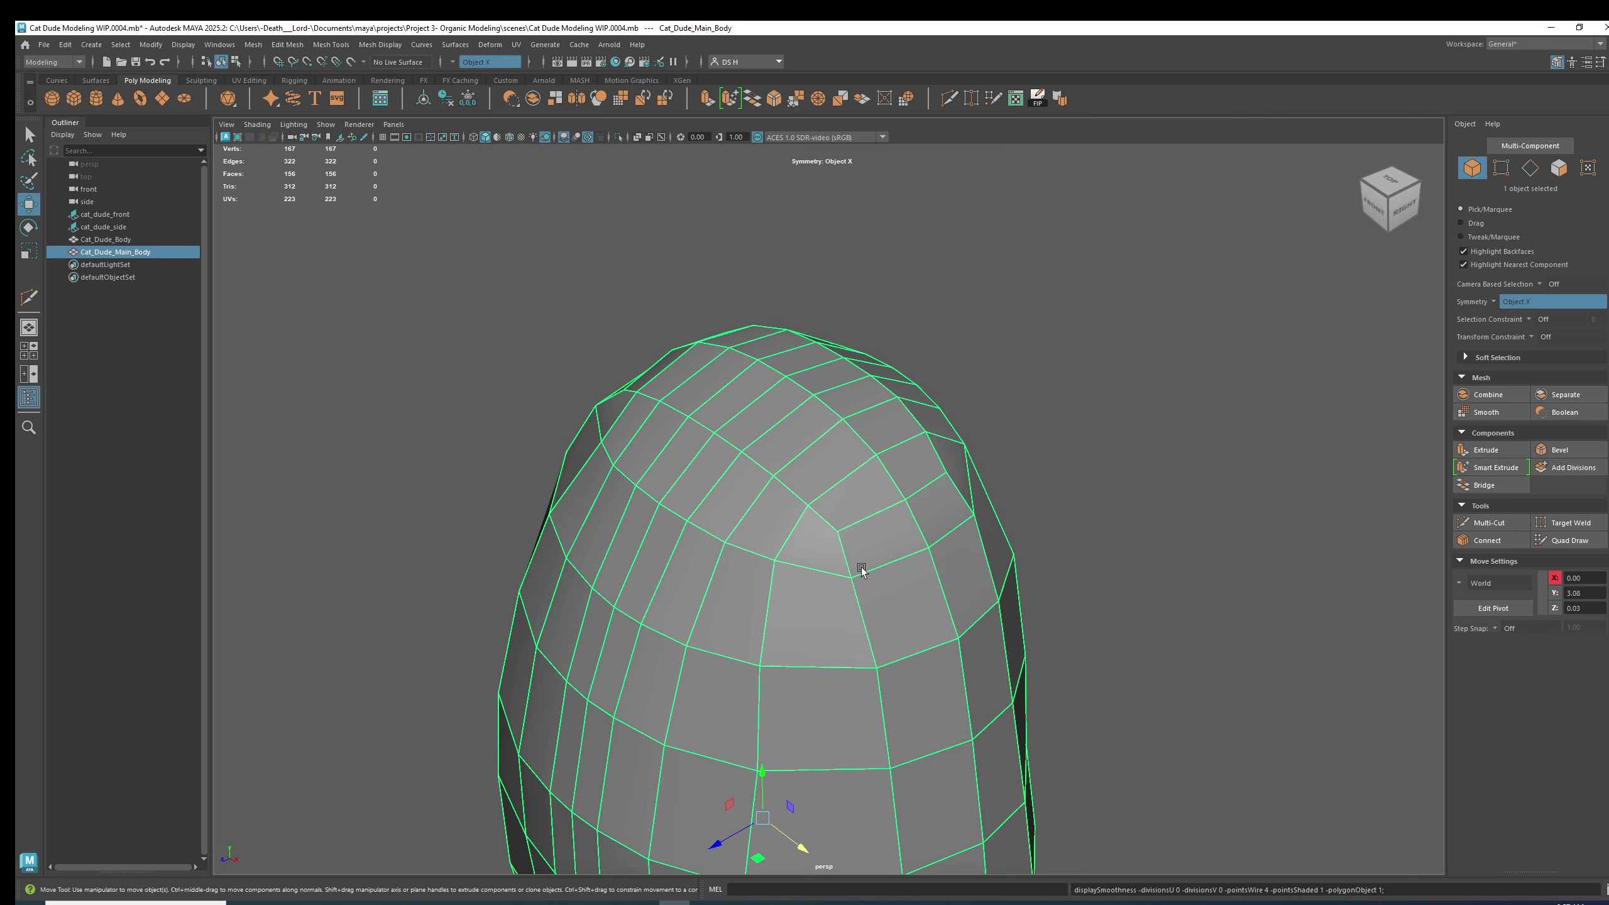
{"action": "left_click_drag", "start_coordinate": [861, 568], "coordinate": [799, 533], "text": "alt"}
{"action": "right_click_drag", "start_coordinate": [850, 505], "coordinate": [785, 507]}
{"action": "middle_click_drag", "start_coordinate": [848, 524], "coordinate": [859, 420], "text": "alt"}
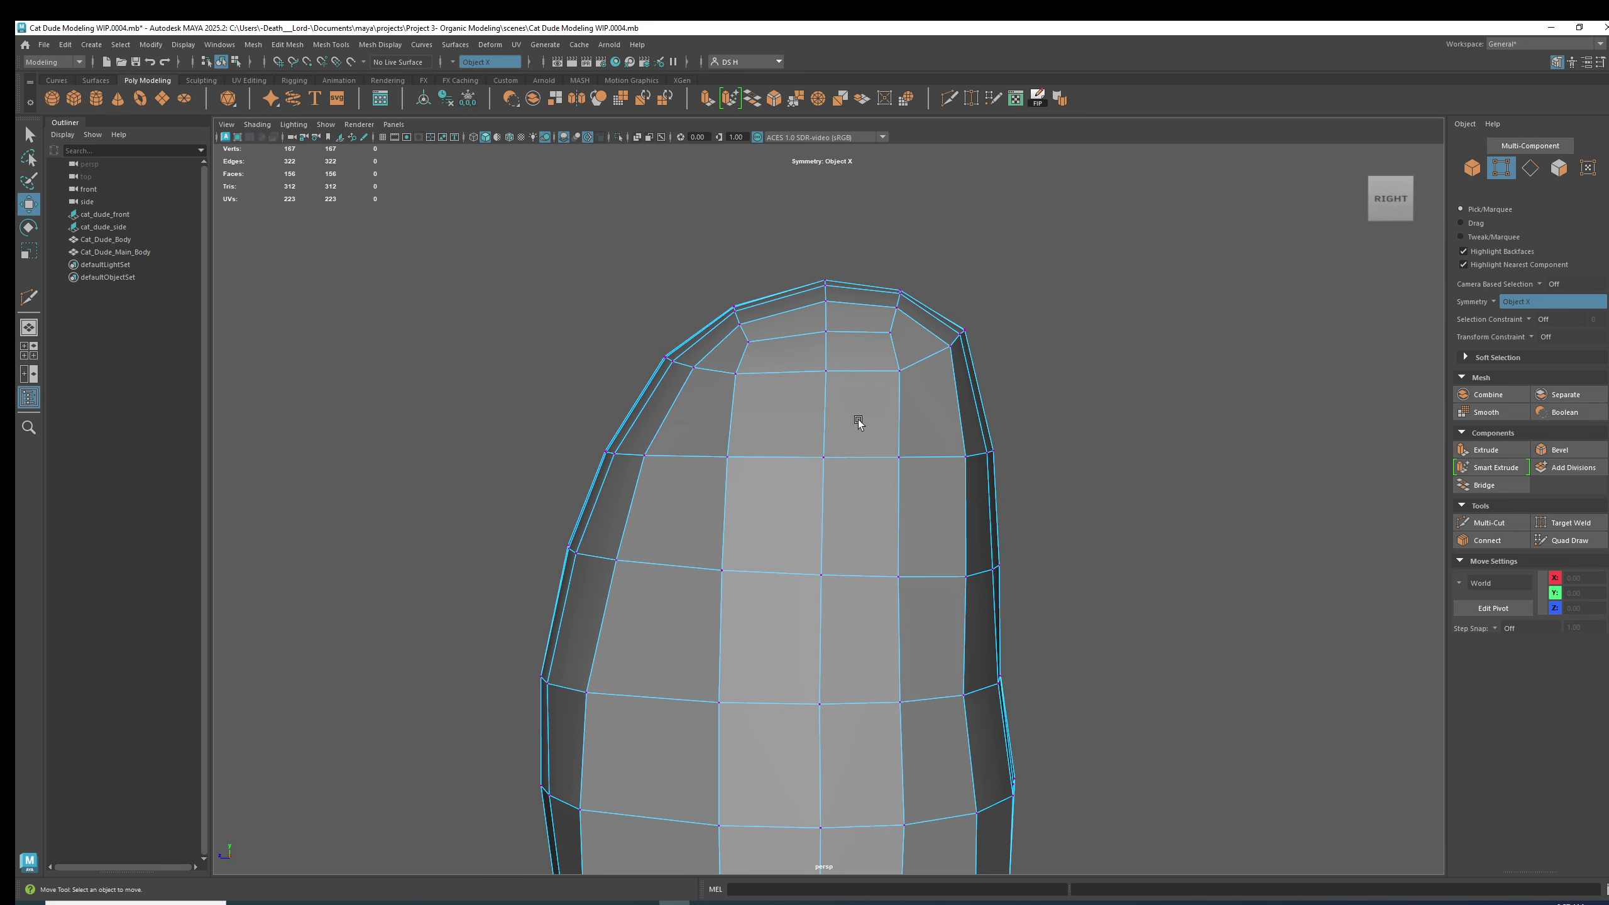
{"action": "left_click", "coordinate": [825, 371]}
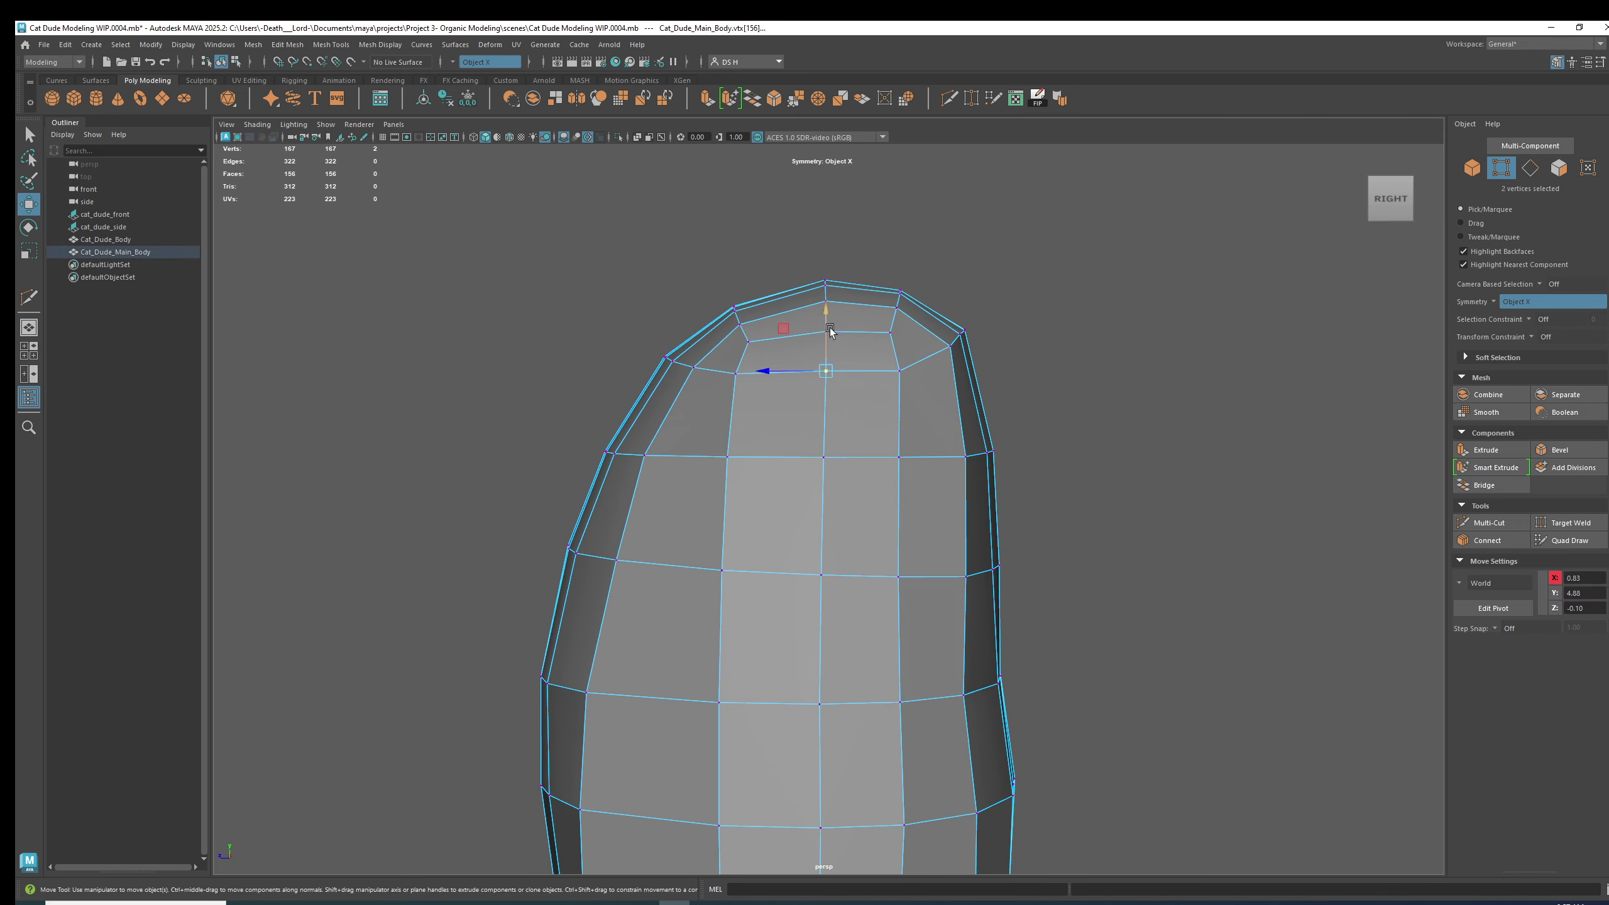
{"action": "left_click_drag", "start_coordinate": [827, 321], "coordinate": [836, 326]}
Flatten the horizontal row of 20 vertices below the shoulders along Y in the side view, and check it smoothed against the reference.
{"action": "left_click", "coordinate": [1138, 302]}
{"action": "left_click_drag", "start_coordinate": [1138, 302], "coordinate": [916, 346], "text": "alt"}
{"action": "left_click_drag", "start_coordinate": [556, 418], "coordinate": [1070, 483]}
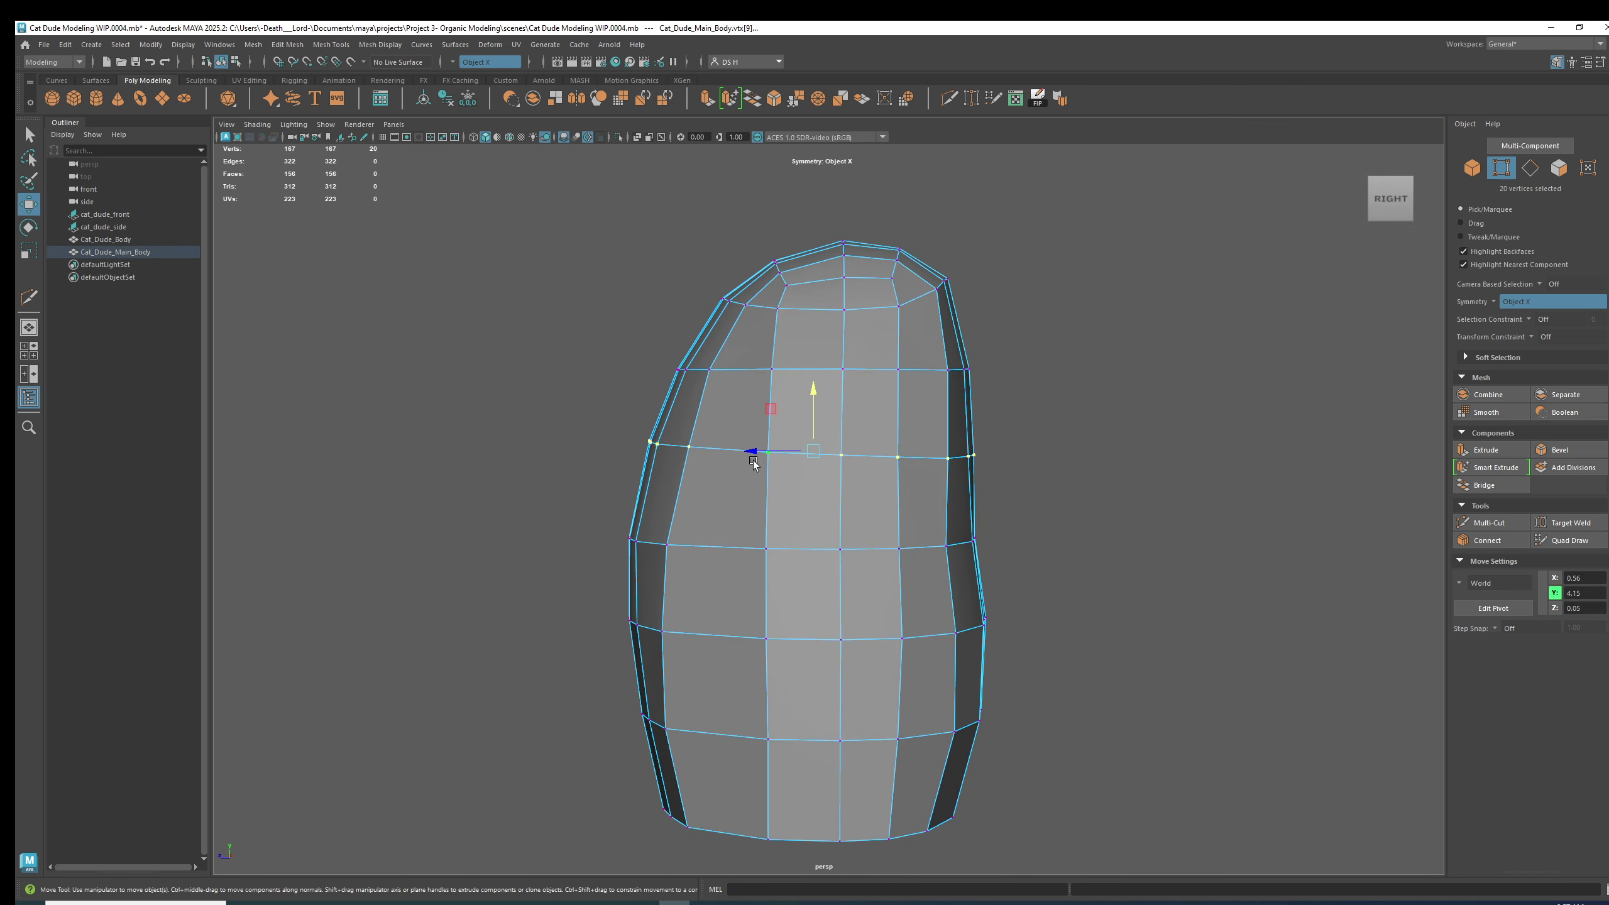
{"action": "key", "text": "space"}
{"action": "key", "text": "space"}
{"action": "scroll", "coordinate": [966, 456], "scroll_direction": "up", "scroll_amount": 1}
{"action": "key", "text": "r"}
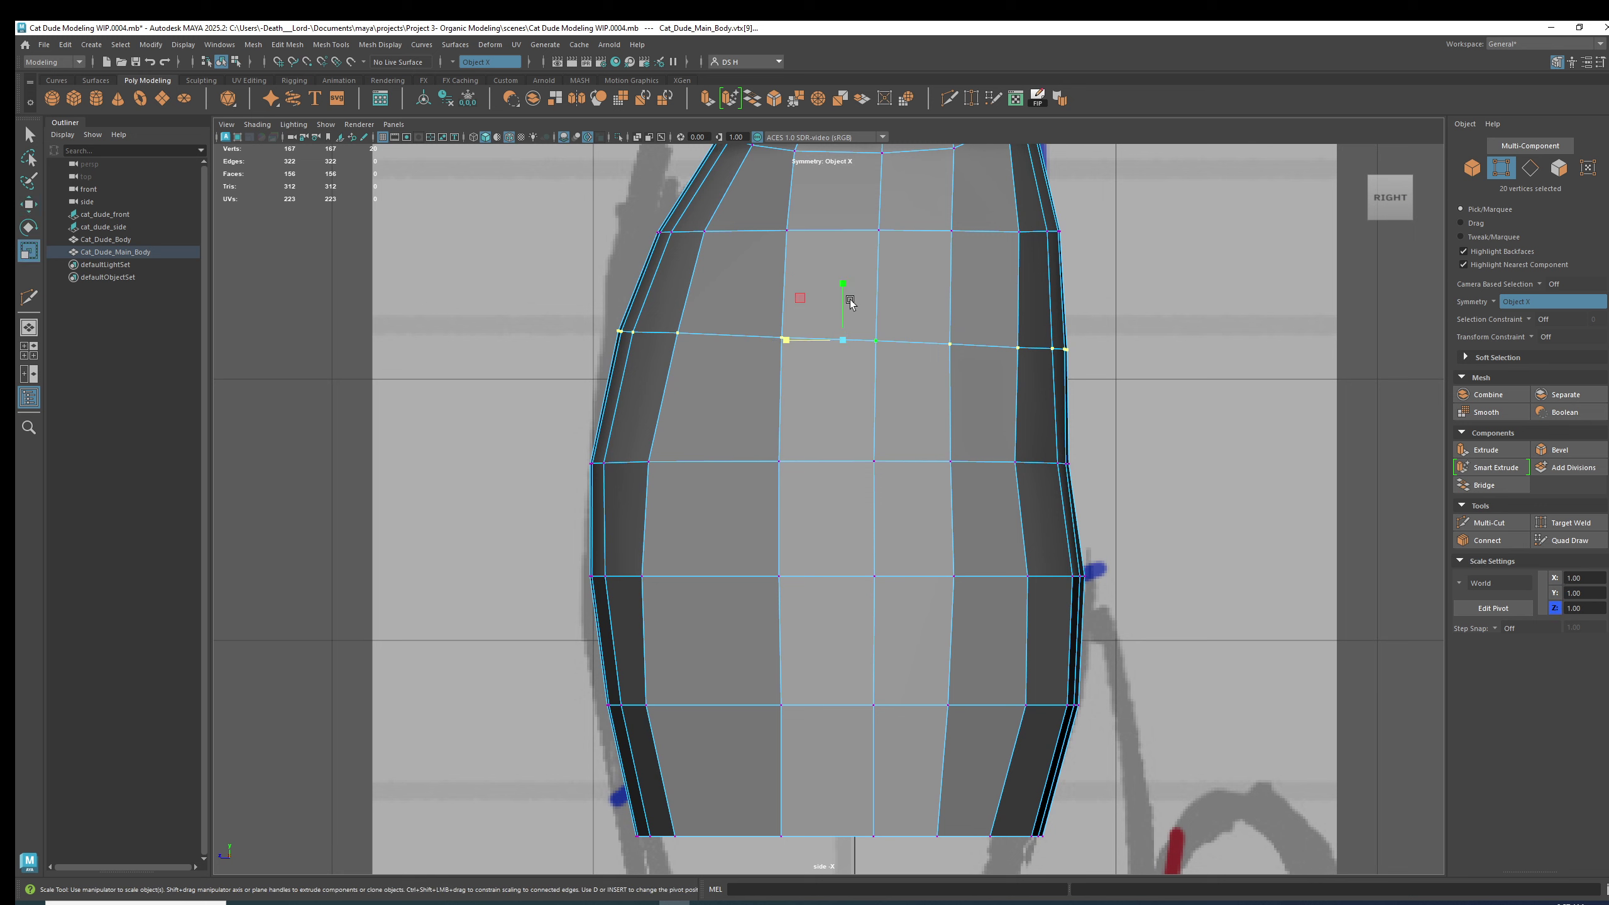
{"action": "left_click_drag", "start_coordinate": [843, 286], "coordinate": [781, 618]}
{"action": "key", "text": "w"}
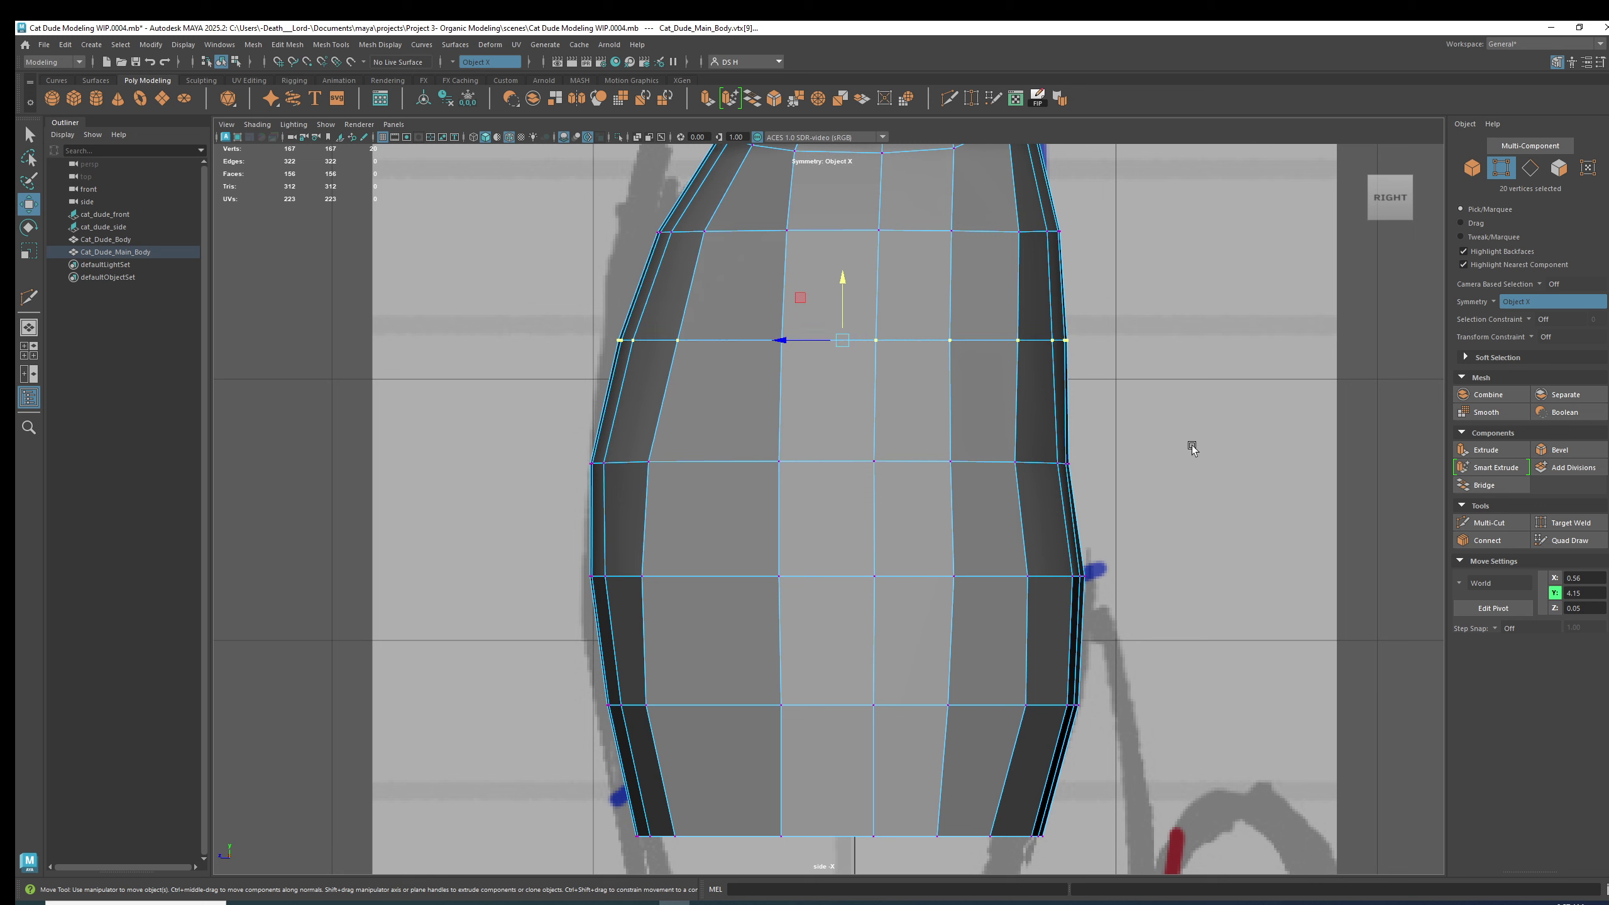
{"action": "key", "text": "3"}
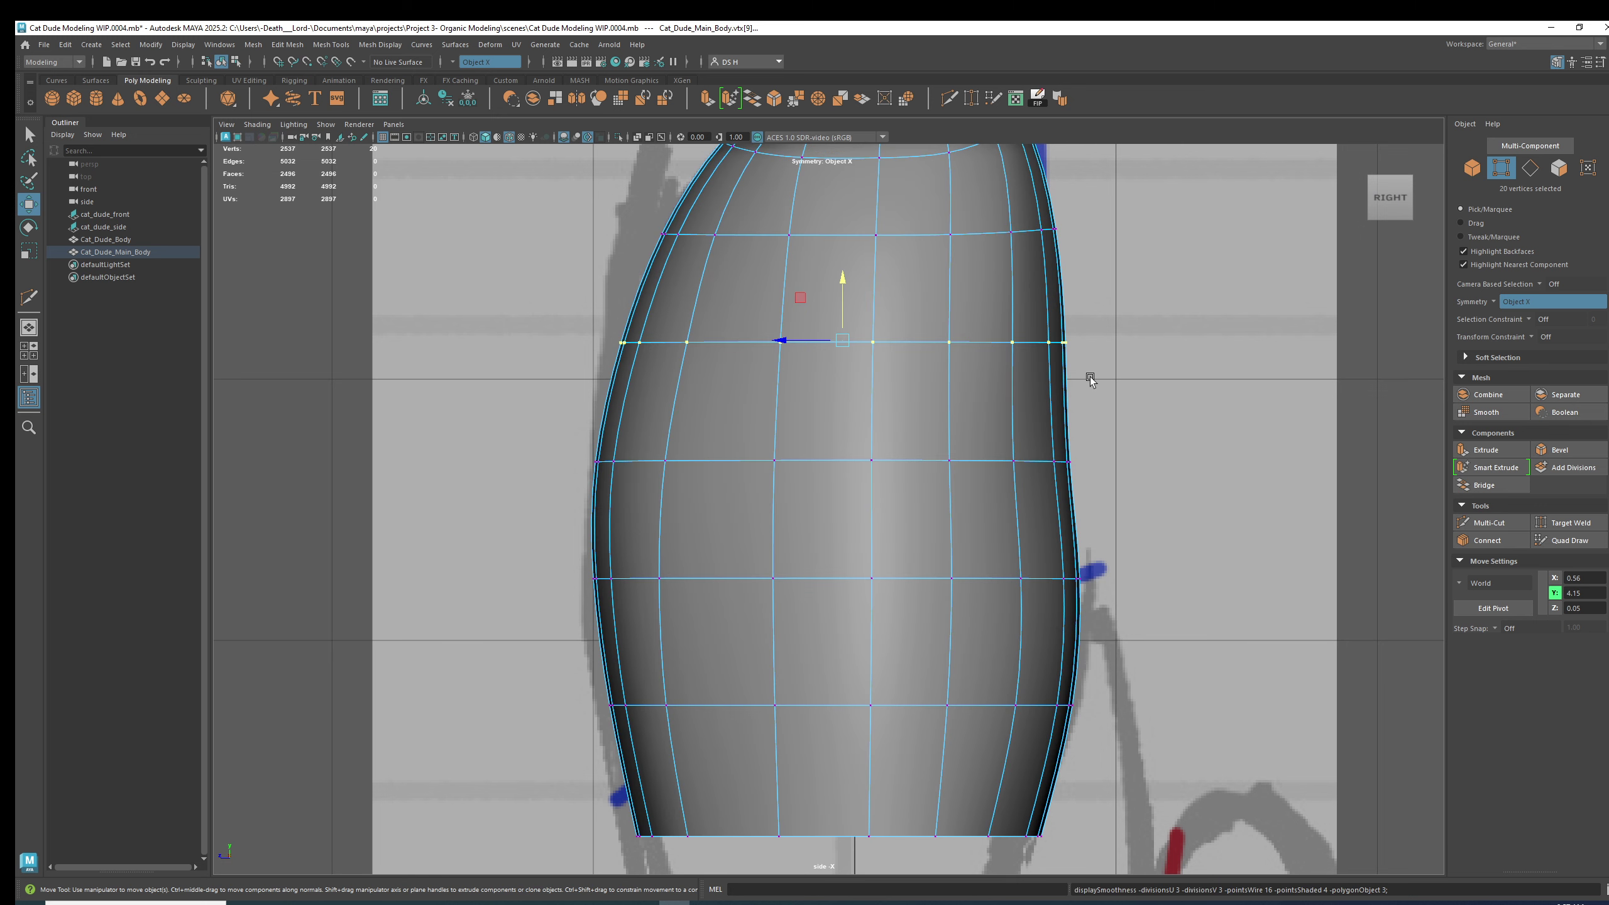
{"action": "left_click", "coordinate": [1182, 382]}
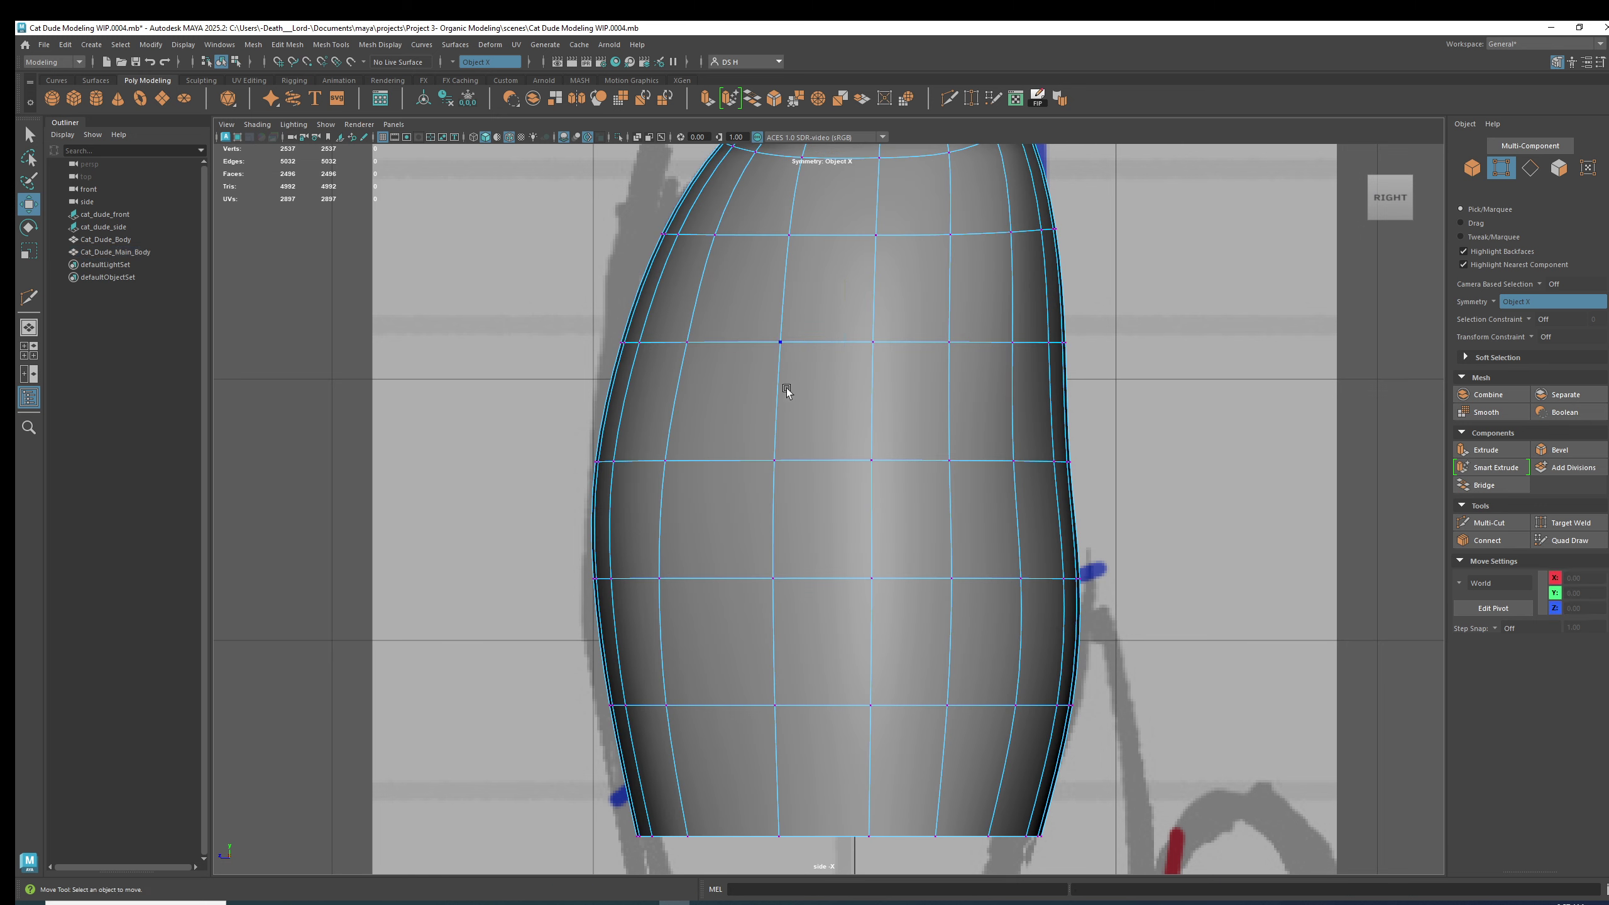
Nudge the front and back vertices of the two rows below the shoulders along Z in the side view to fit the reference outline.
{"action": "left_click_drag", "start_coordinate": [732, 382], "coordinate": [578, 340]}
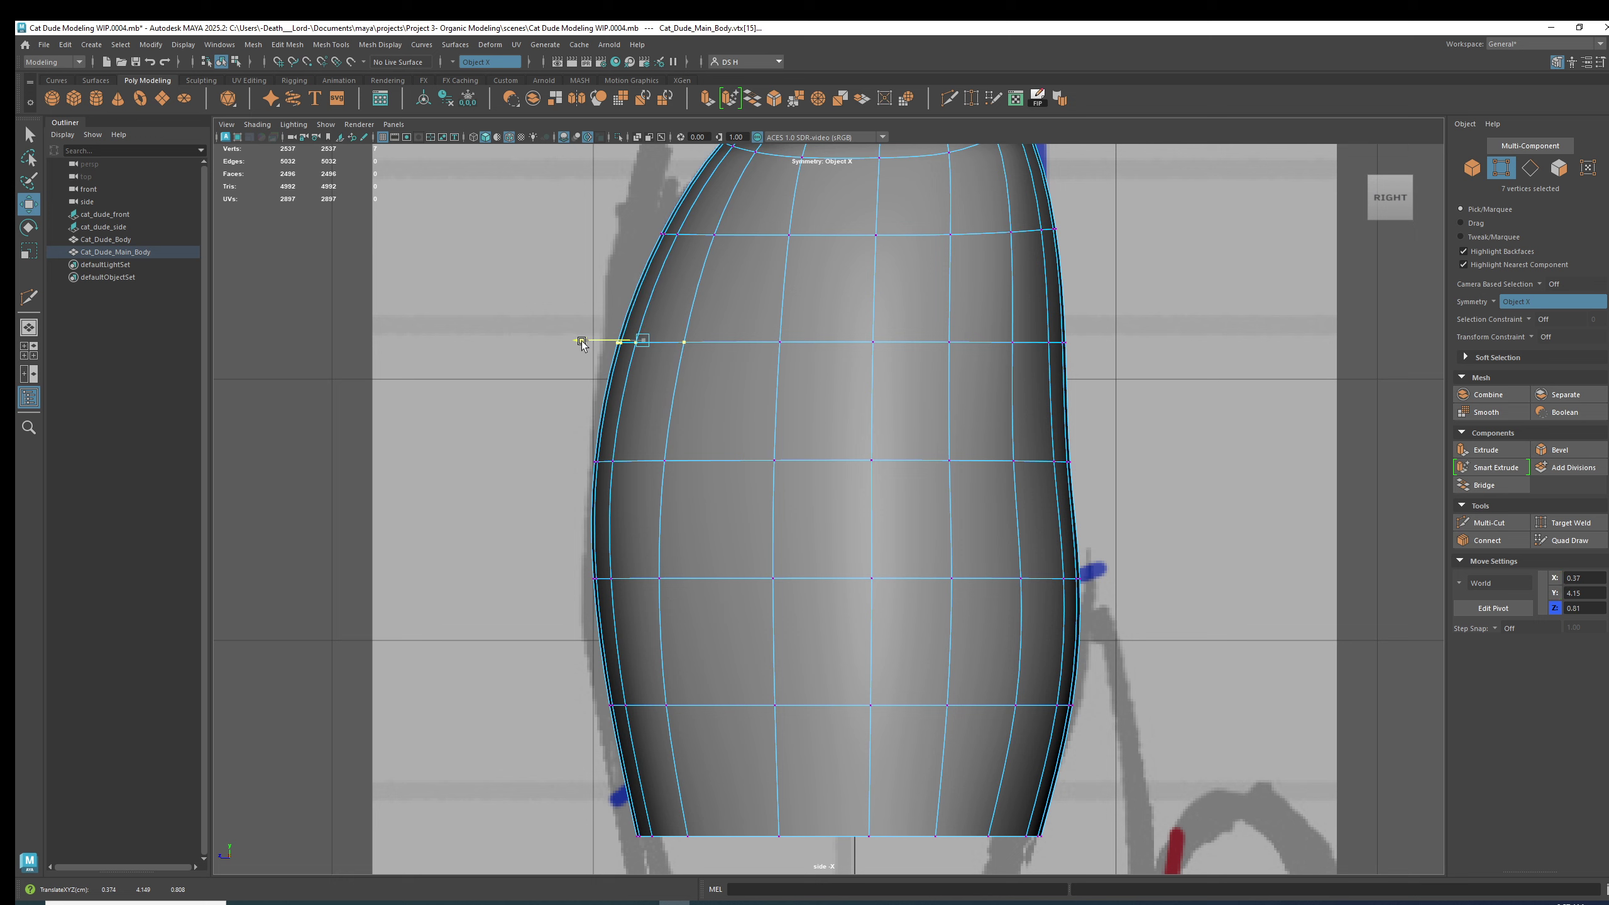
{"action": "middle_click_drag", "start_coordinate": [922, 345], "coordinate": [767, 437], "text": "alt"}
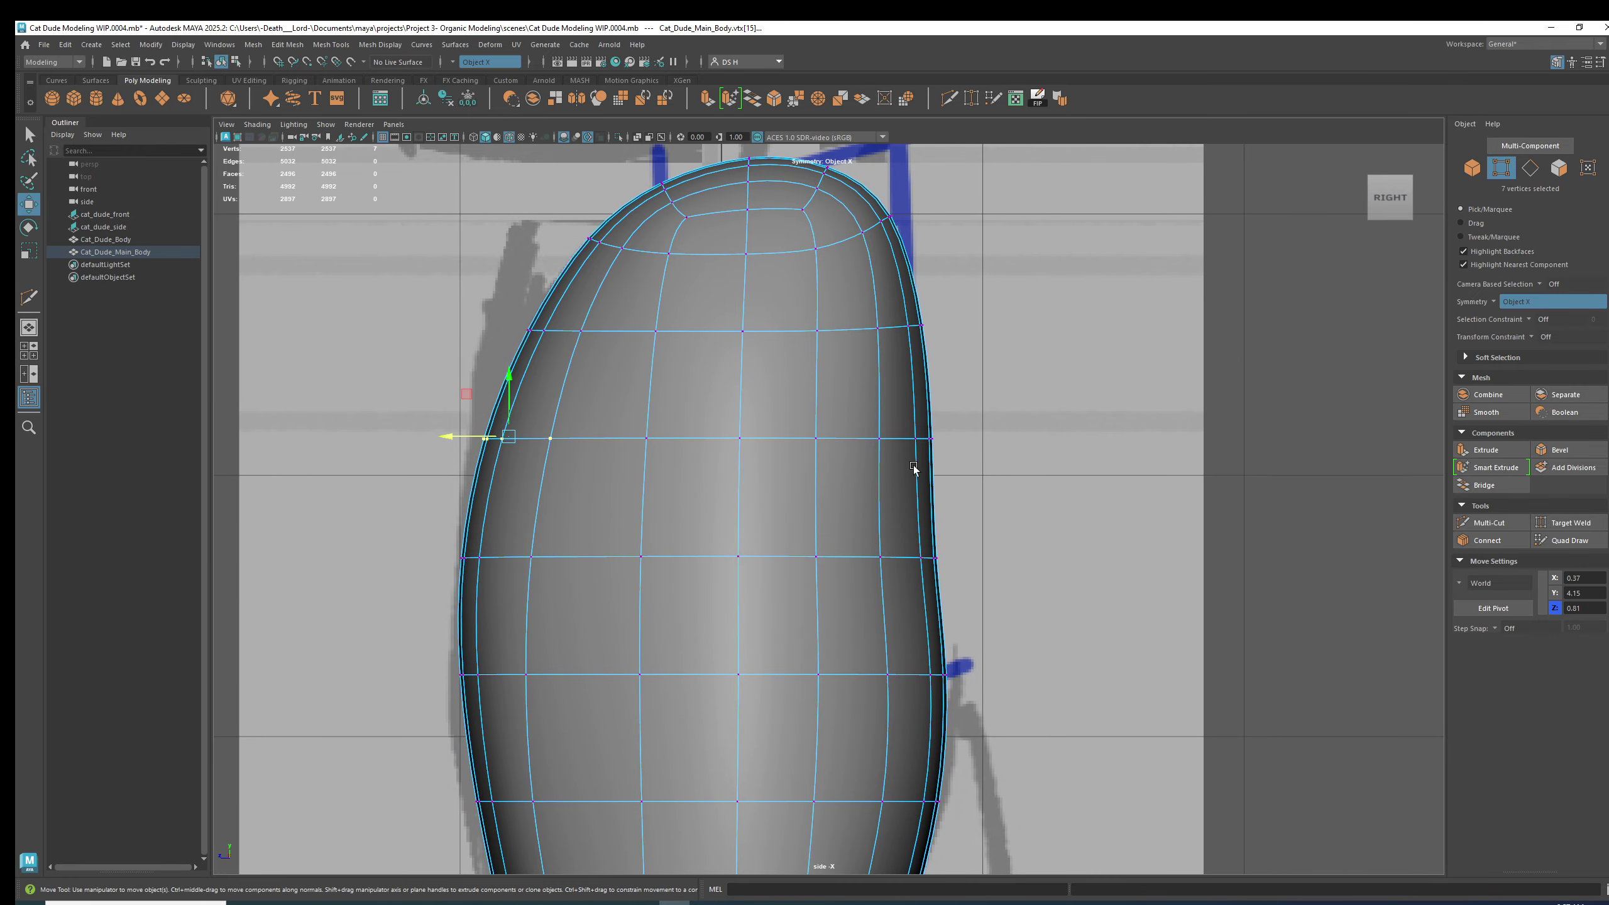
{"action": "left_click", "coordinate": [1001, 432]}
{"action": "key", "text": "4"}
{"action": "key", "text": "5"}
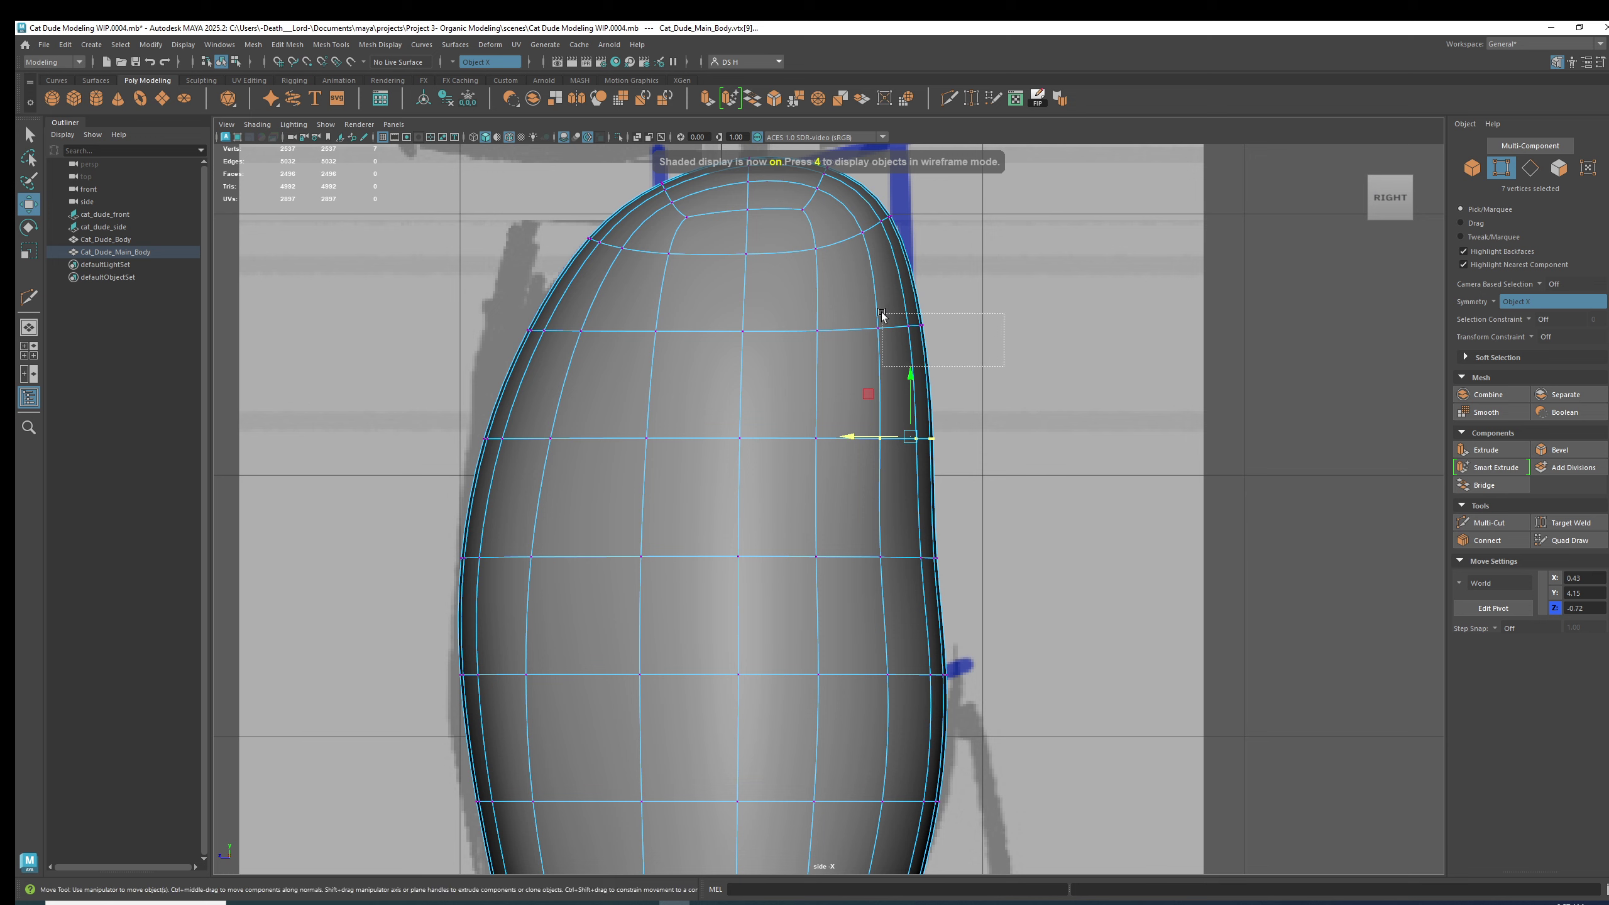
{"action": "left_click", "coordinate": [917, 326]}
{"action": "left_click_drag", "start_coordinate": [839, 325], "coordinate": [844, 327]}
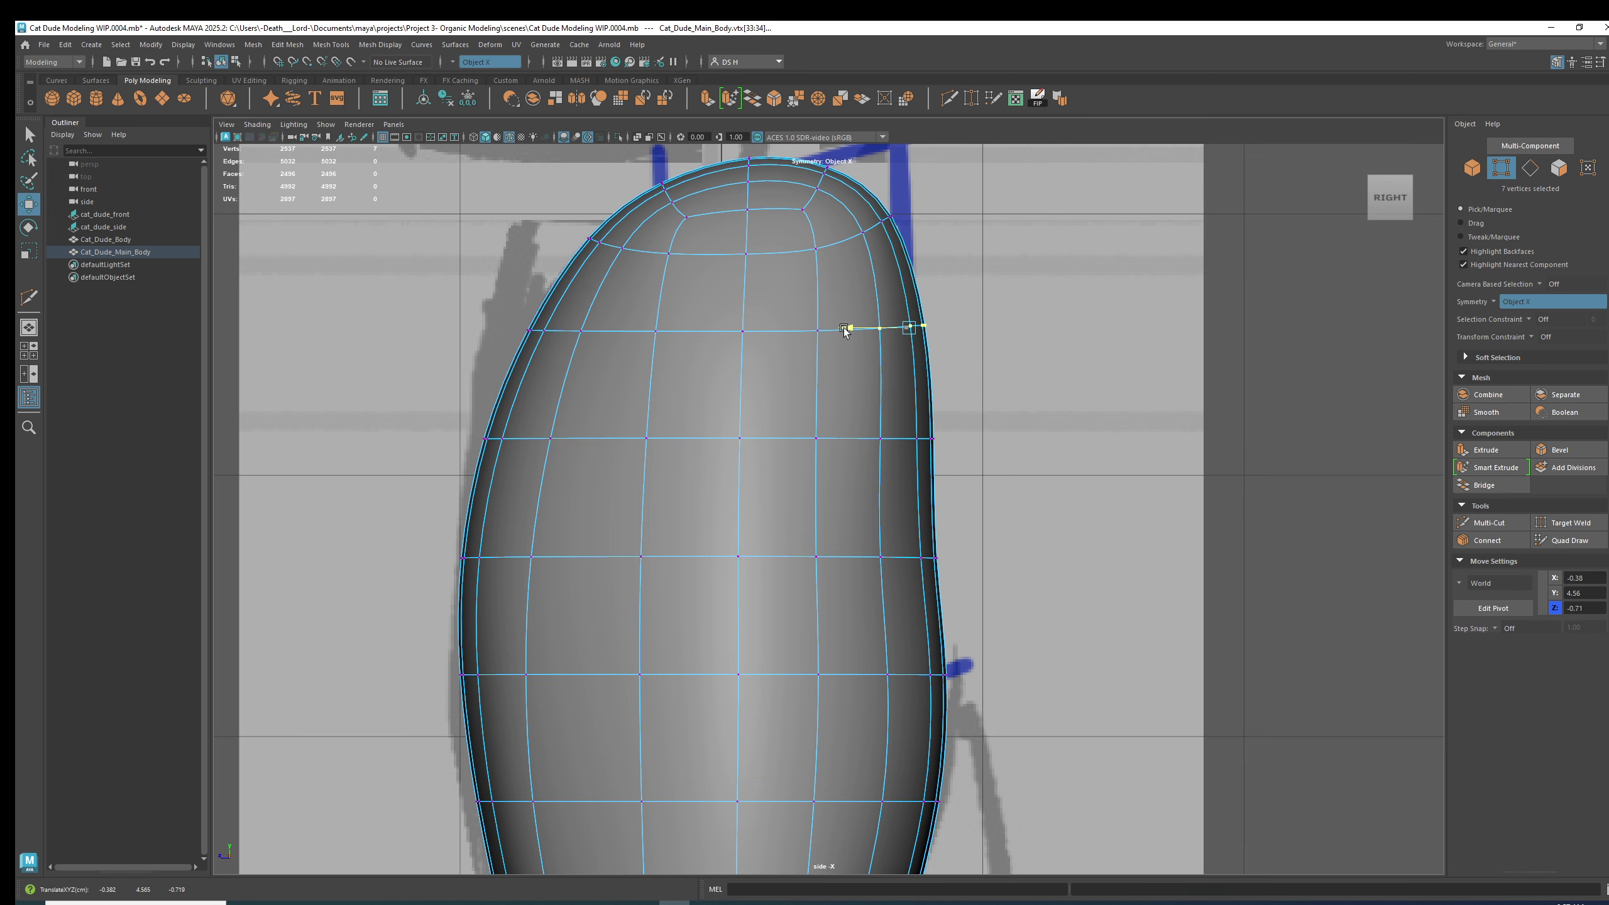
Show the body unsmoothed and adjust the height of the back shoulder corner's inner vertex pair in the side view.
{"action": "middle_click_drag", "start_coordinate": [946, 291], "coordinate": [953, 412], "text": "alt"}
{"action": "key", "text": "1"}
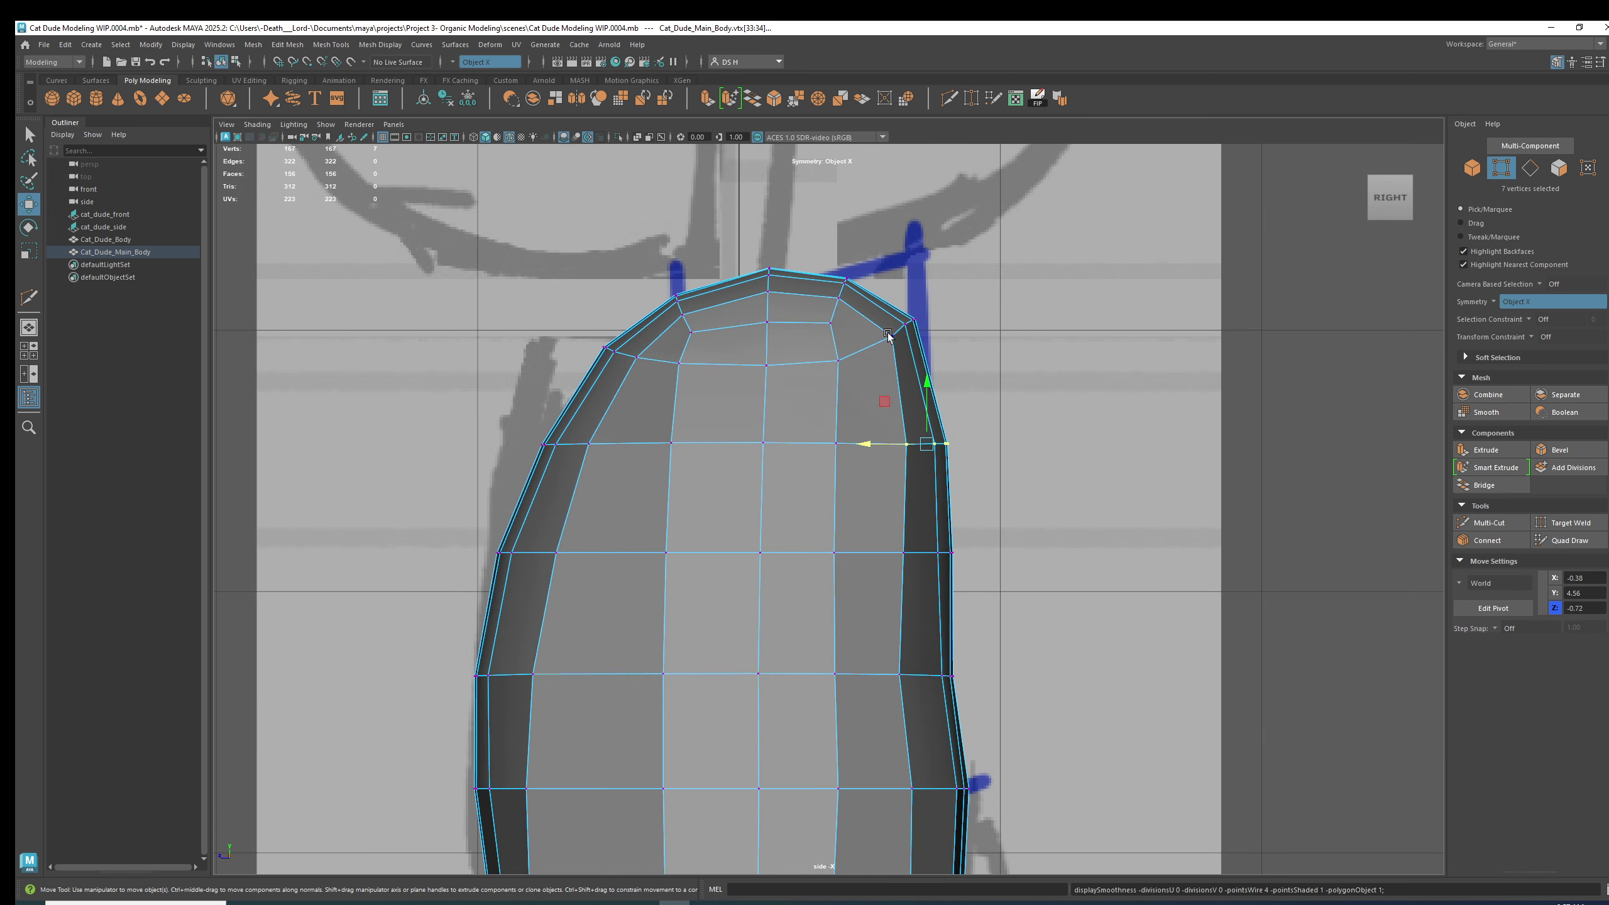
{"action": "left_click_drag", "start_coordinate": [886, 293], "coordinate": [949, 372]}
{"action": "middle_click_drag", "start_coordinate": [1003, 369], "coordinate": [1011, 451], "text": "alt"}
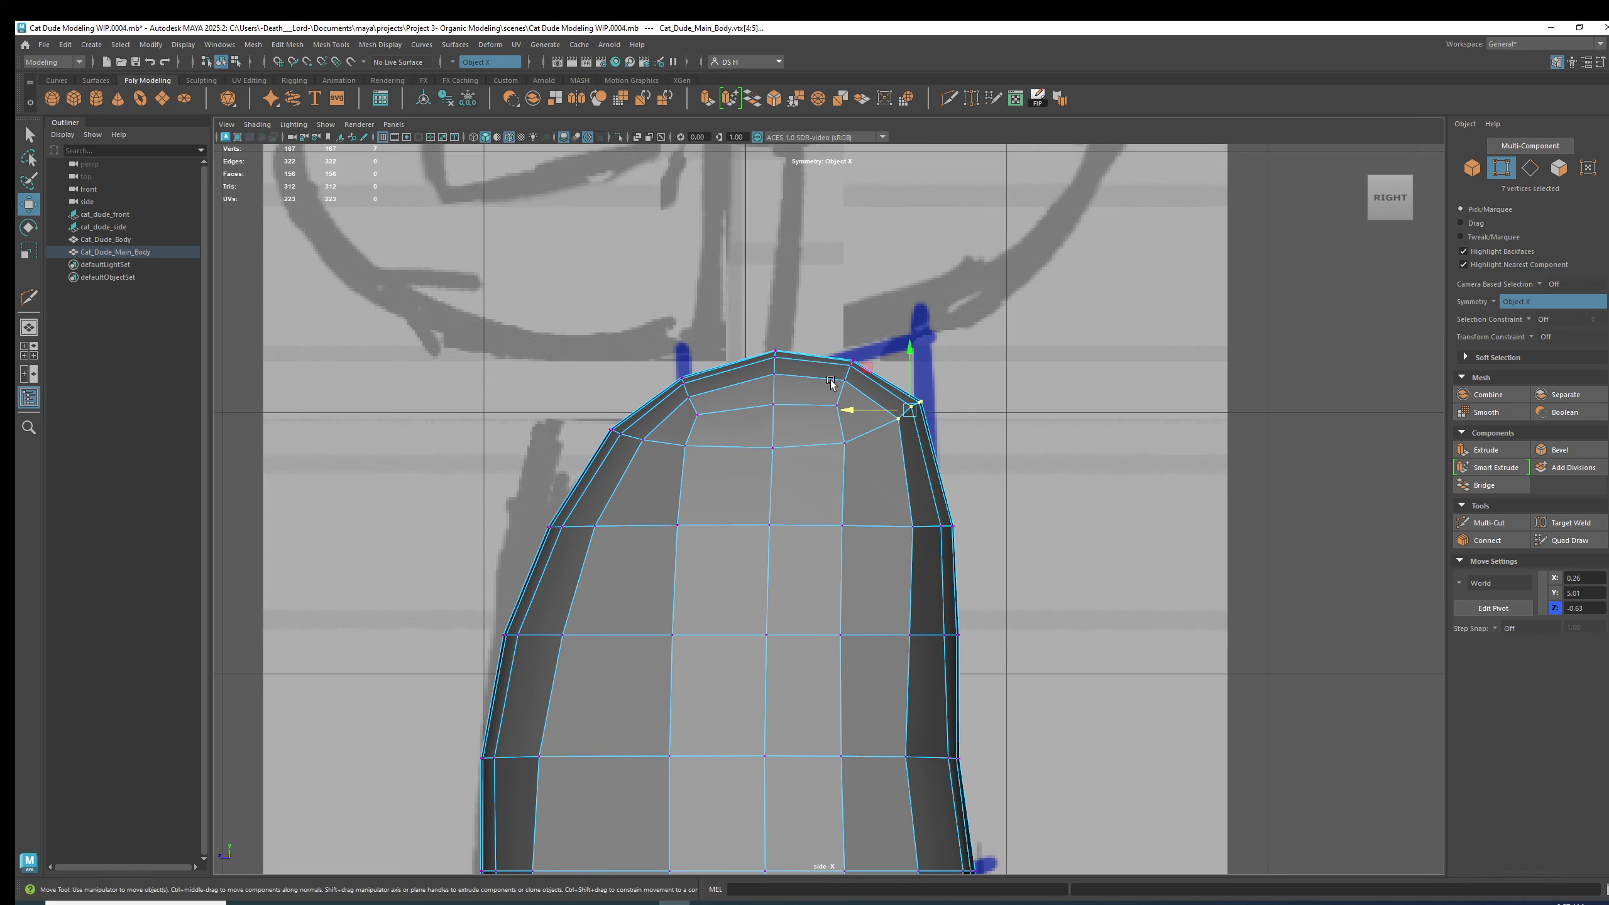
{"action": "right_click_drag", "start_coordinate": [1010, 452], "coordinate": [1290, 530], "text": "alt"}
{"action": "left_click", "coordinate": [1080, 392]}
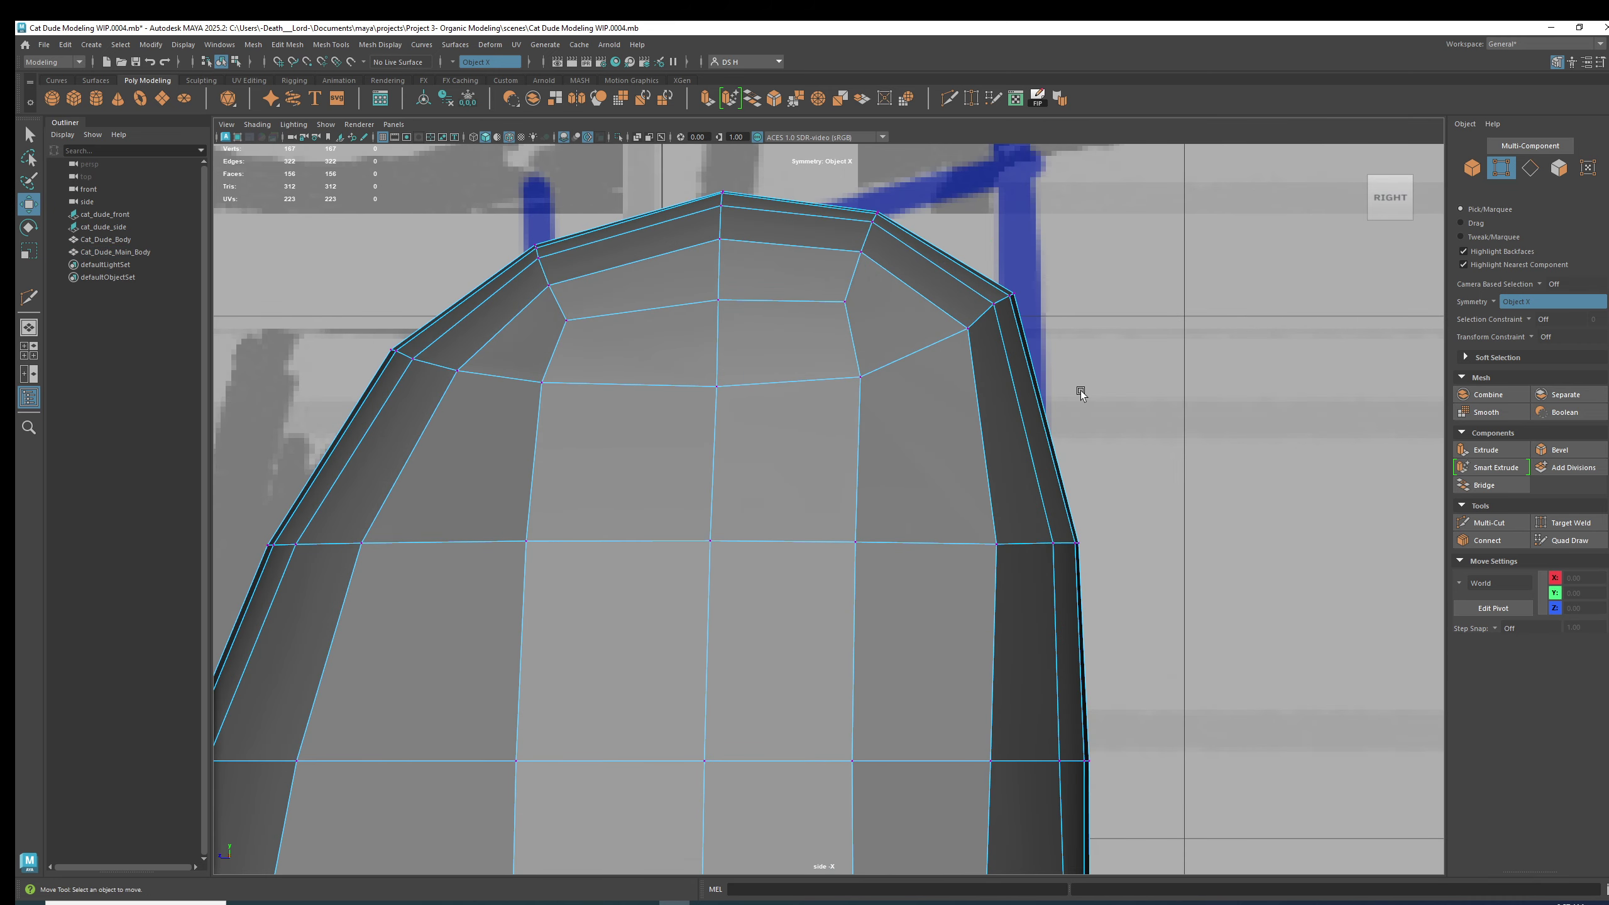
{"action": "left_click", "coordinate": [996, 311]}
{"action": "right_click_drag", "start_coordinate": [996, 310], "coordinate": [1046, 291], "text": "alt"}
{"action": "left_click_drag", "start_coordinate": [1046, 291], "coordinate": [1064, 325]}
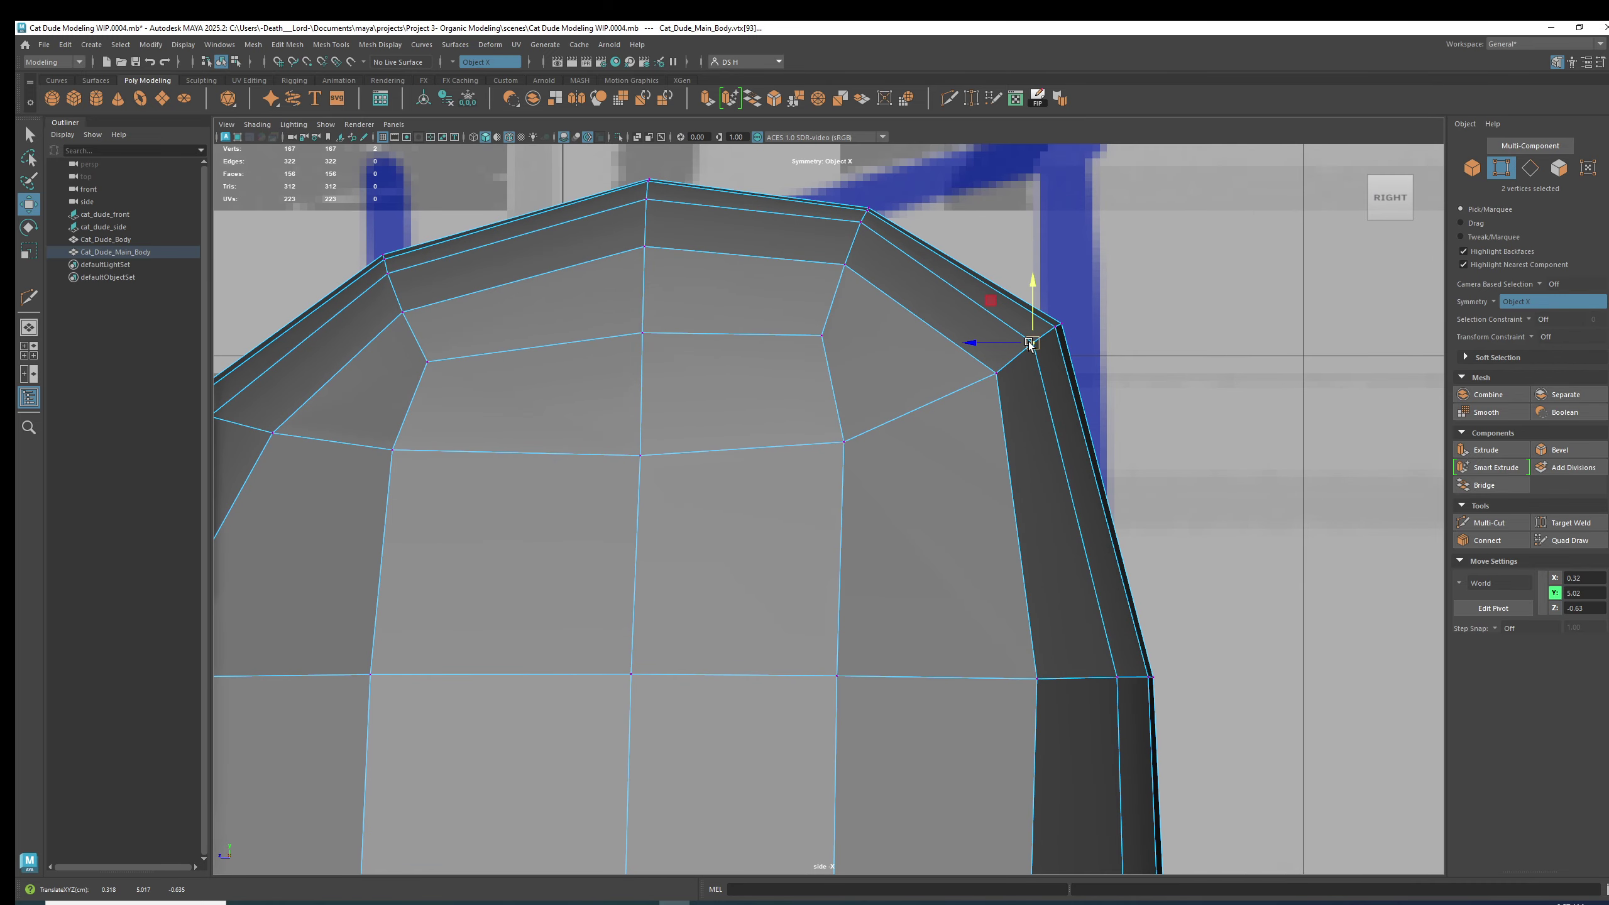
Smooth the body's display and move the seven back shoulder corner vertices slightly along Z to Z -0.65.
{"action": "key", "text": "3"}
{"action": "left_click_drag", "start_coordinate": [1110, 489], "coordinate": [870, 334]}
{"action": "key", "text": "1"}
{"action": "key", "text": "3"}
{"action": "left_click_drag", "start_coordinate": [966, 349], "coordinate": [979, 349]}
{"action": "scroll", "coordinate": [1068, 357], "scroll_direction": "down", "scroll_amount": 8}
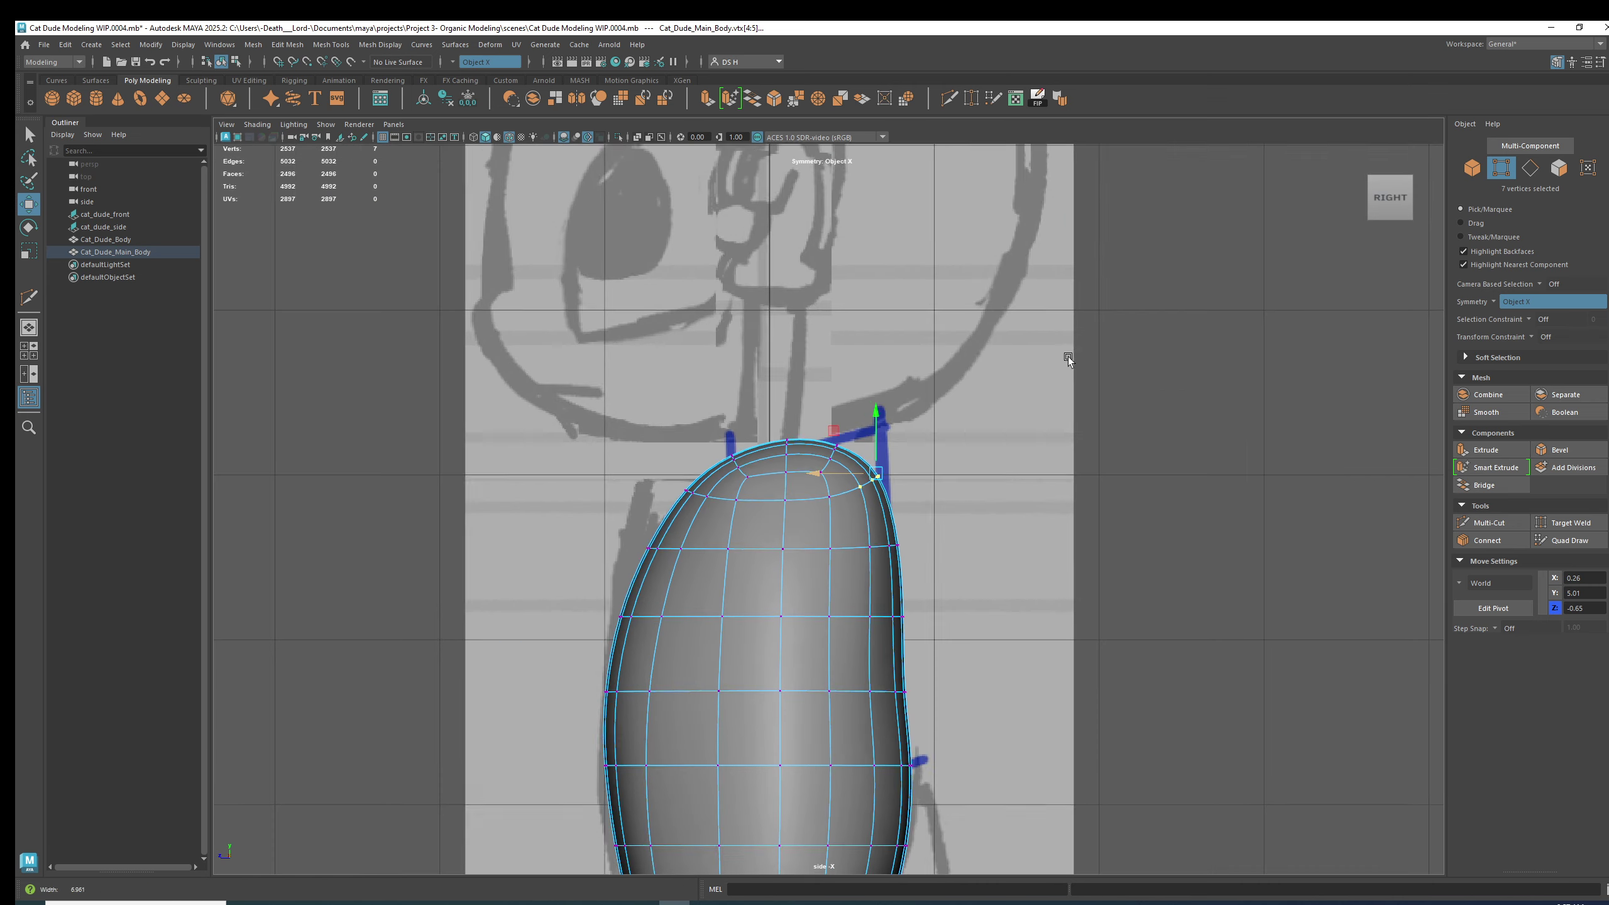
Shift the 14 back vertices of the two rows above the bottom edge slightly along Z to match the reference.
{"action": "middle_click_drag", "start_coordinate": [935, 381], "coordinate": [939, 291], "text": "alt"}
{"action": "right_click_drag", "start_coordinate": [939, 292], "coordinate": [1186, 517], "text": "alt"}
{"action": "middle_click_drag", "start_coordinate": [977, 528], "coordinate": [981, 371], "text": "alt"}
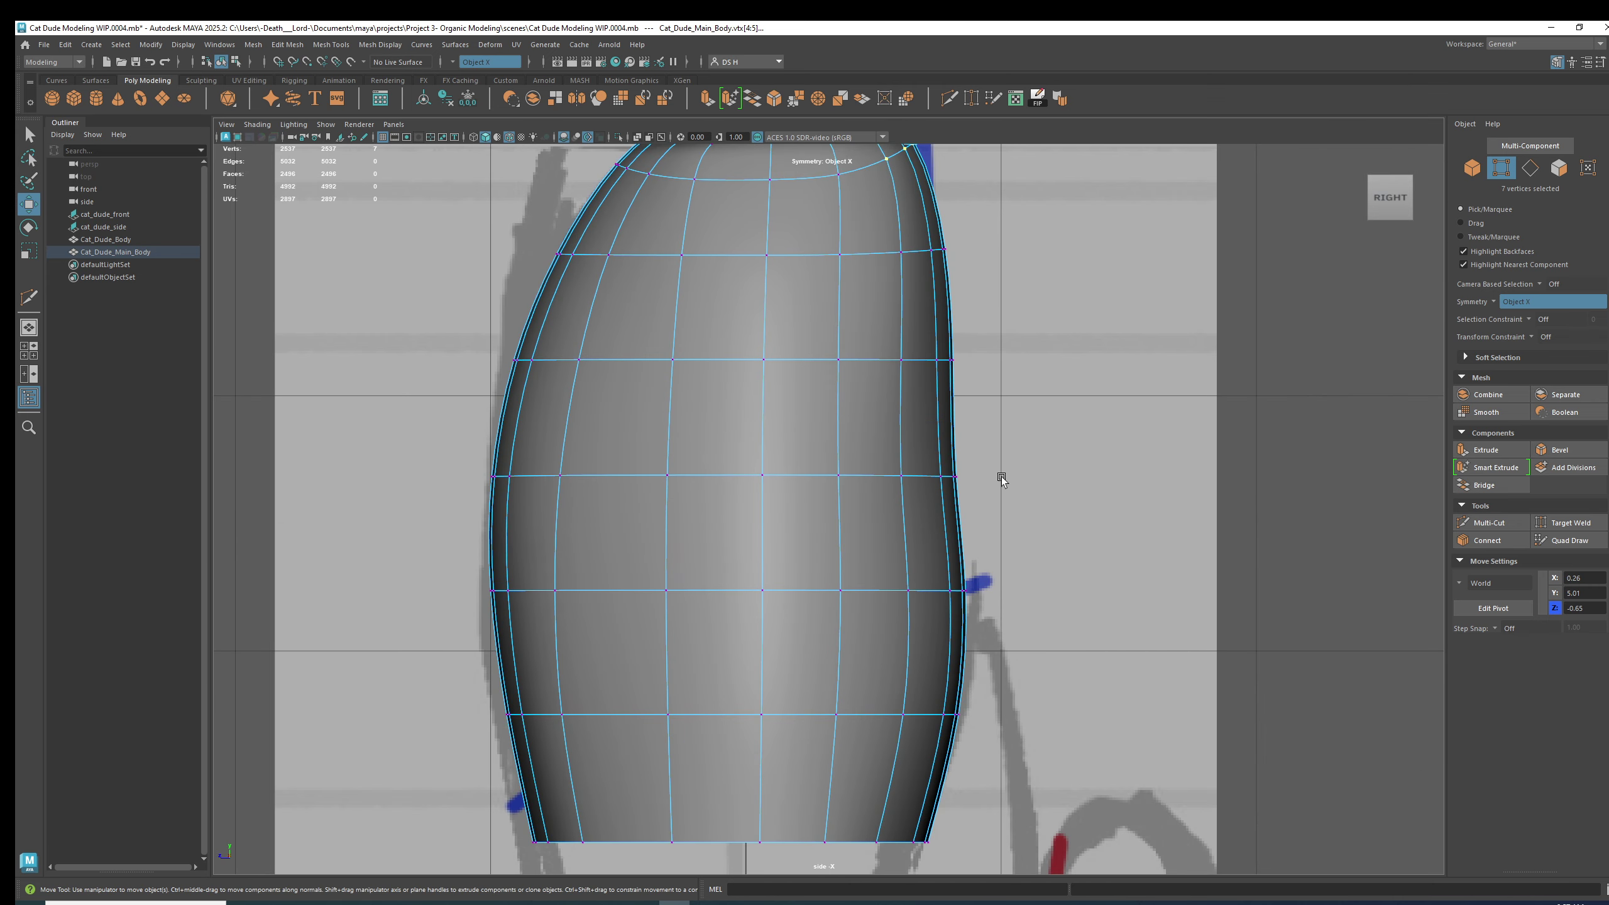
{"action": "key", "text": "4"}
{"action": "left_click_drag", "start_coordinate": [887, 571], "coordinate": [1041, 733]}
{"action": "key", "text": "5"}
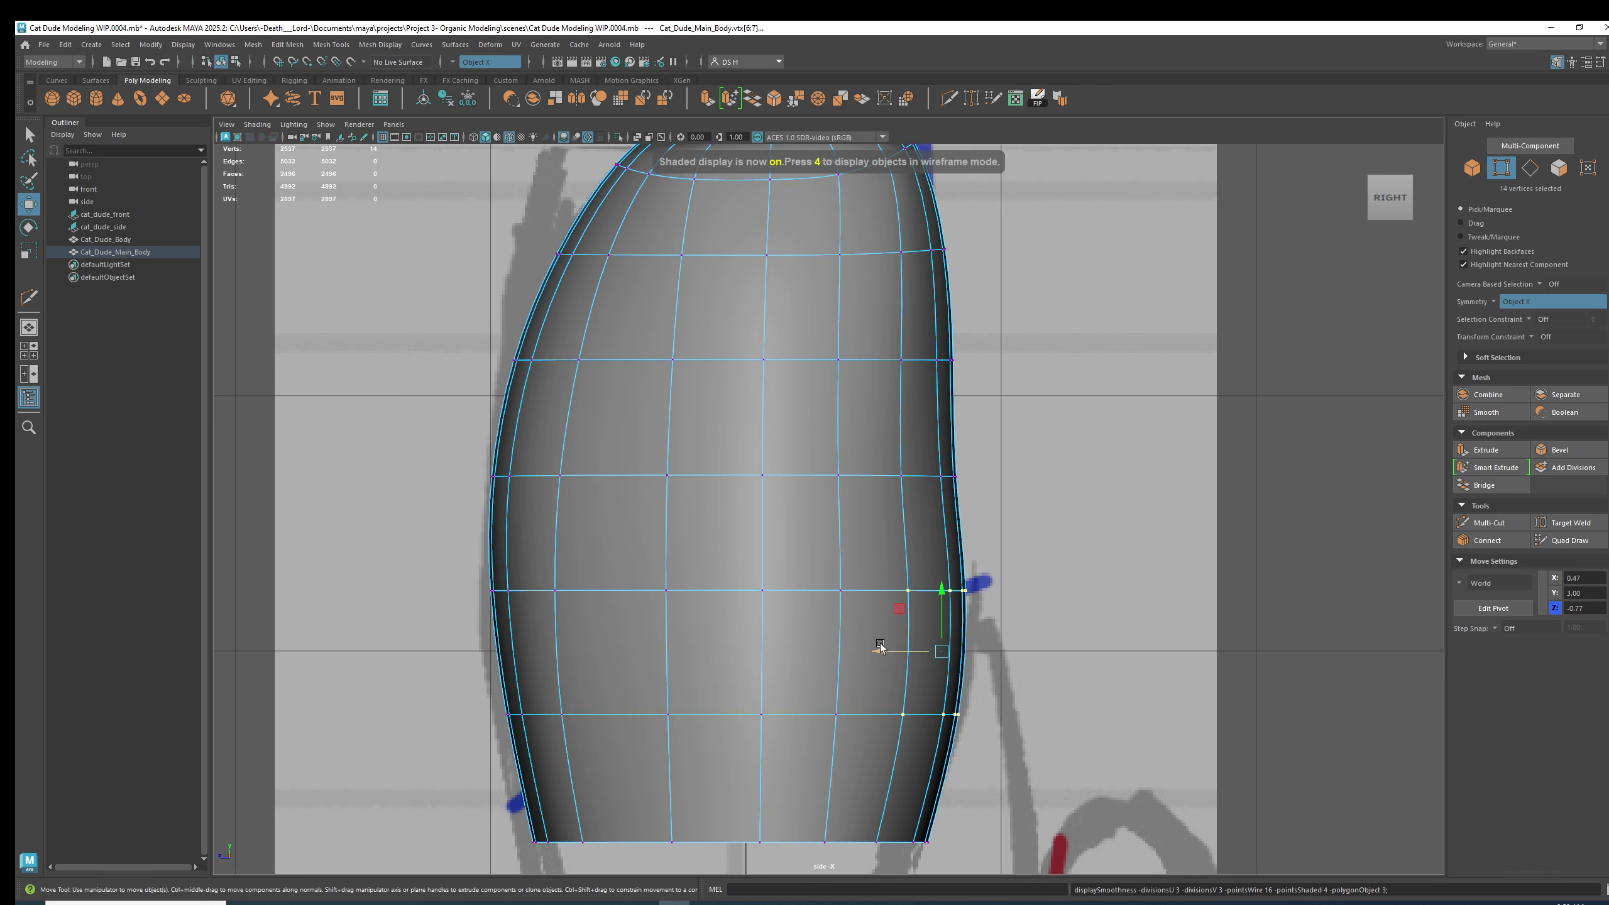
{"action": "left_click_drag", "start_coordinate": [877, 652], "coordinate": [883, 654]}
{"action": "scroll", "coordinate": [956, 630], "scroll_direction": "down", "scroll_amount": 3}
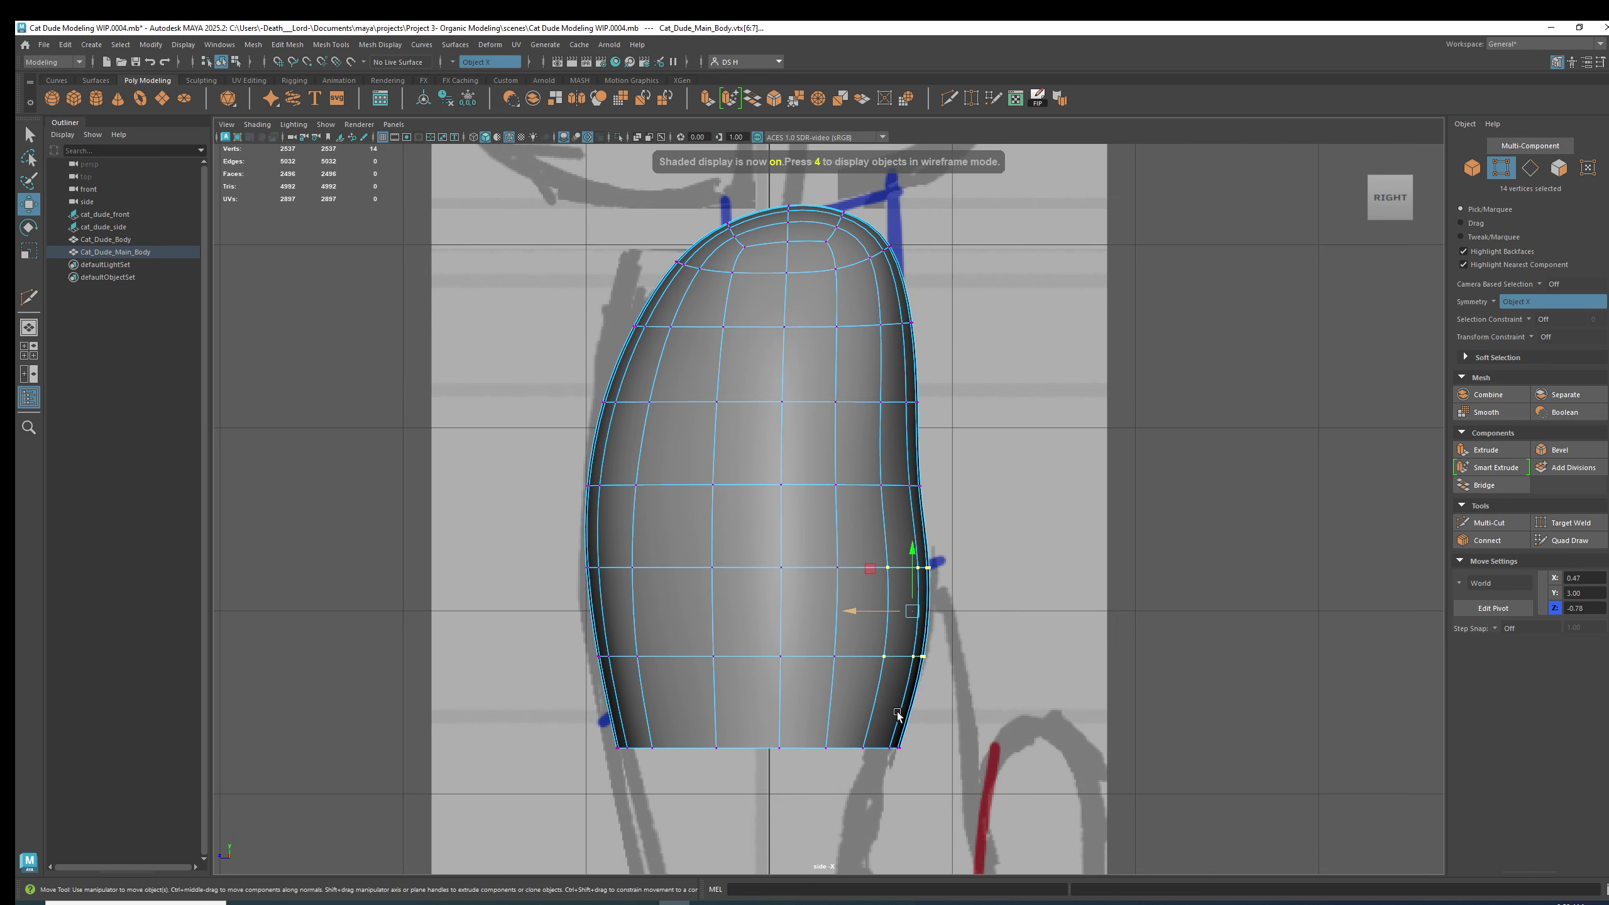
Nudge the front vertices of the two rows above the bottom edge along Z toward the reference outline.
{"action": "middle_click_drag", "start_coordinate": [895, 380], "coordinate": [948, 453], "text": "alt"}
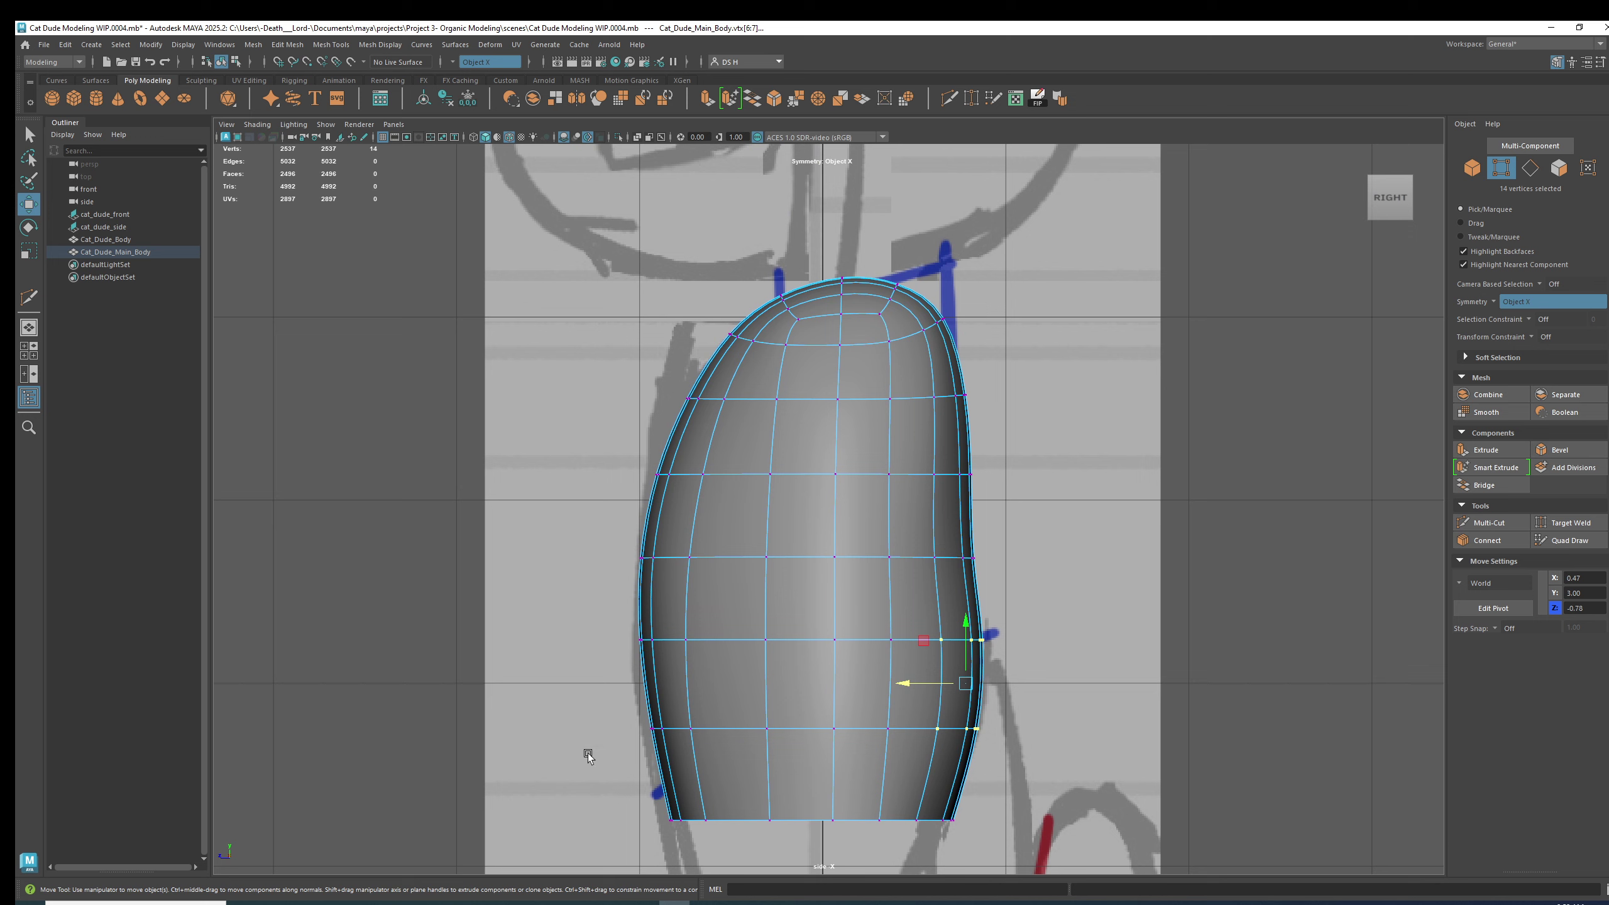
{"action": "left_click_drag", "start_coordinate": [587, 614], "coordinate": [710, 660]}
{"action": "left_click_drag", "start_coordinate": [590, 636], "coordinate": [588, 635]}
{"action": "left_click_drag", "start_coordinate": [716, 745], "coordinate": [603, 729]}
{"action": "left_click", "coordinate": [538, 787]}
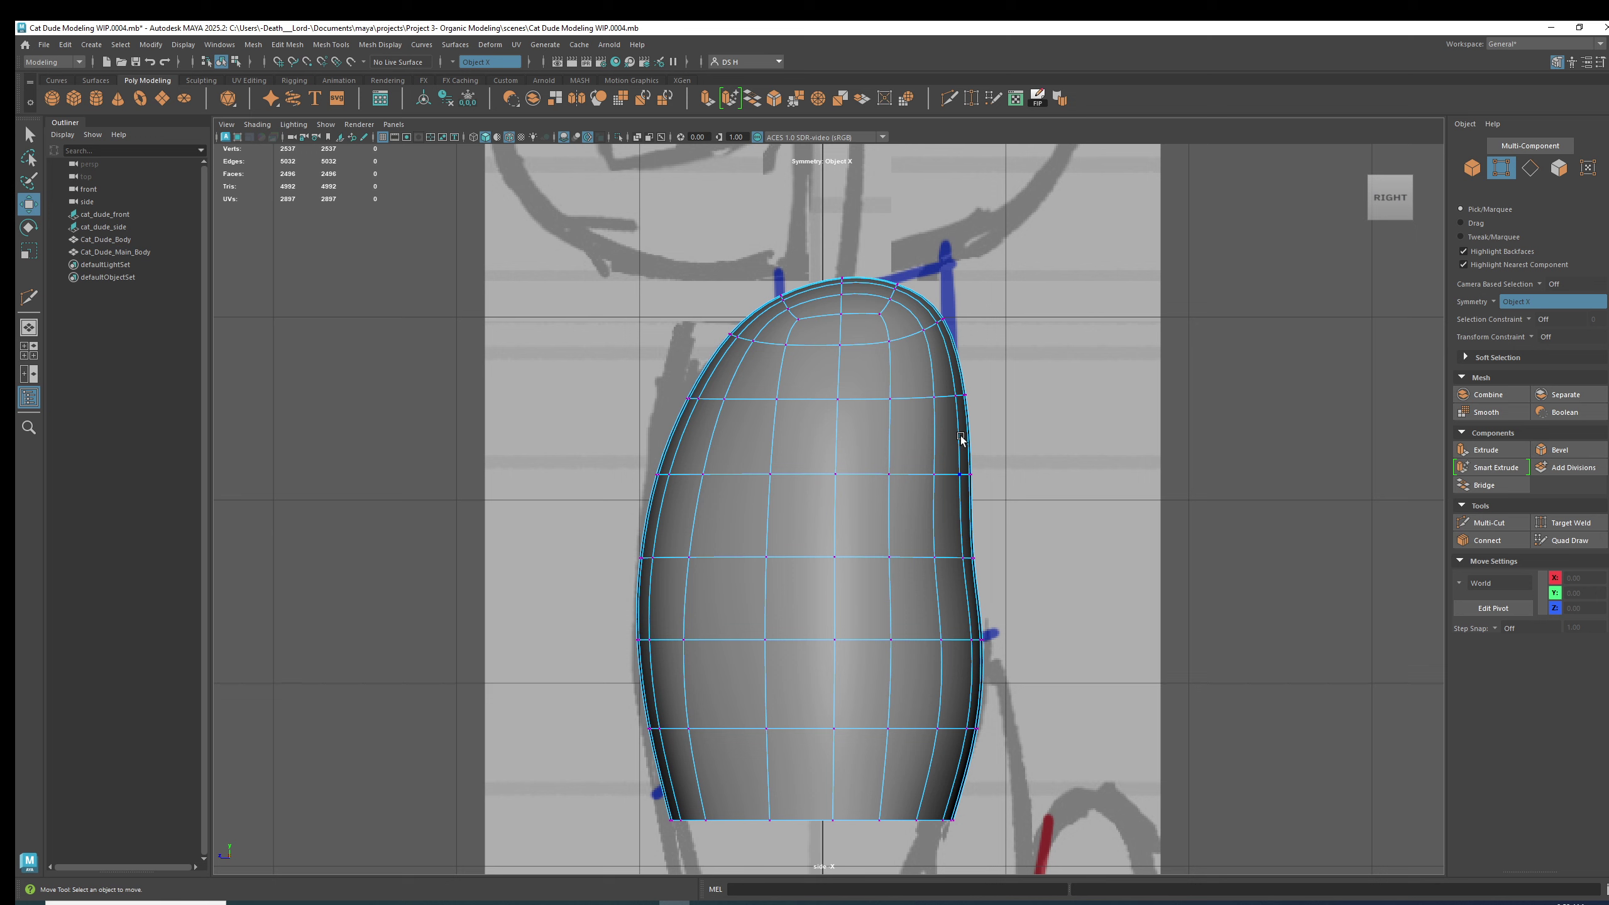
Fine-tune the back and front vertices of the upper and middle rows along Z in the side view, checking the outline in object mode.
{"action": "left_click_drag", "start_coordinate": [981, 572], "coordinate": [895, 559]}
{"action": "left_click_drag", "start_coordinate": [926, 368], "coordinate": [973, 426]}
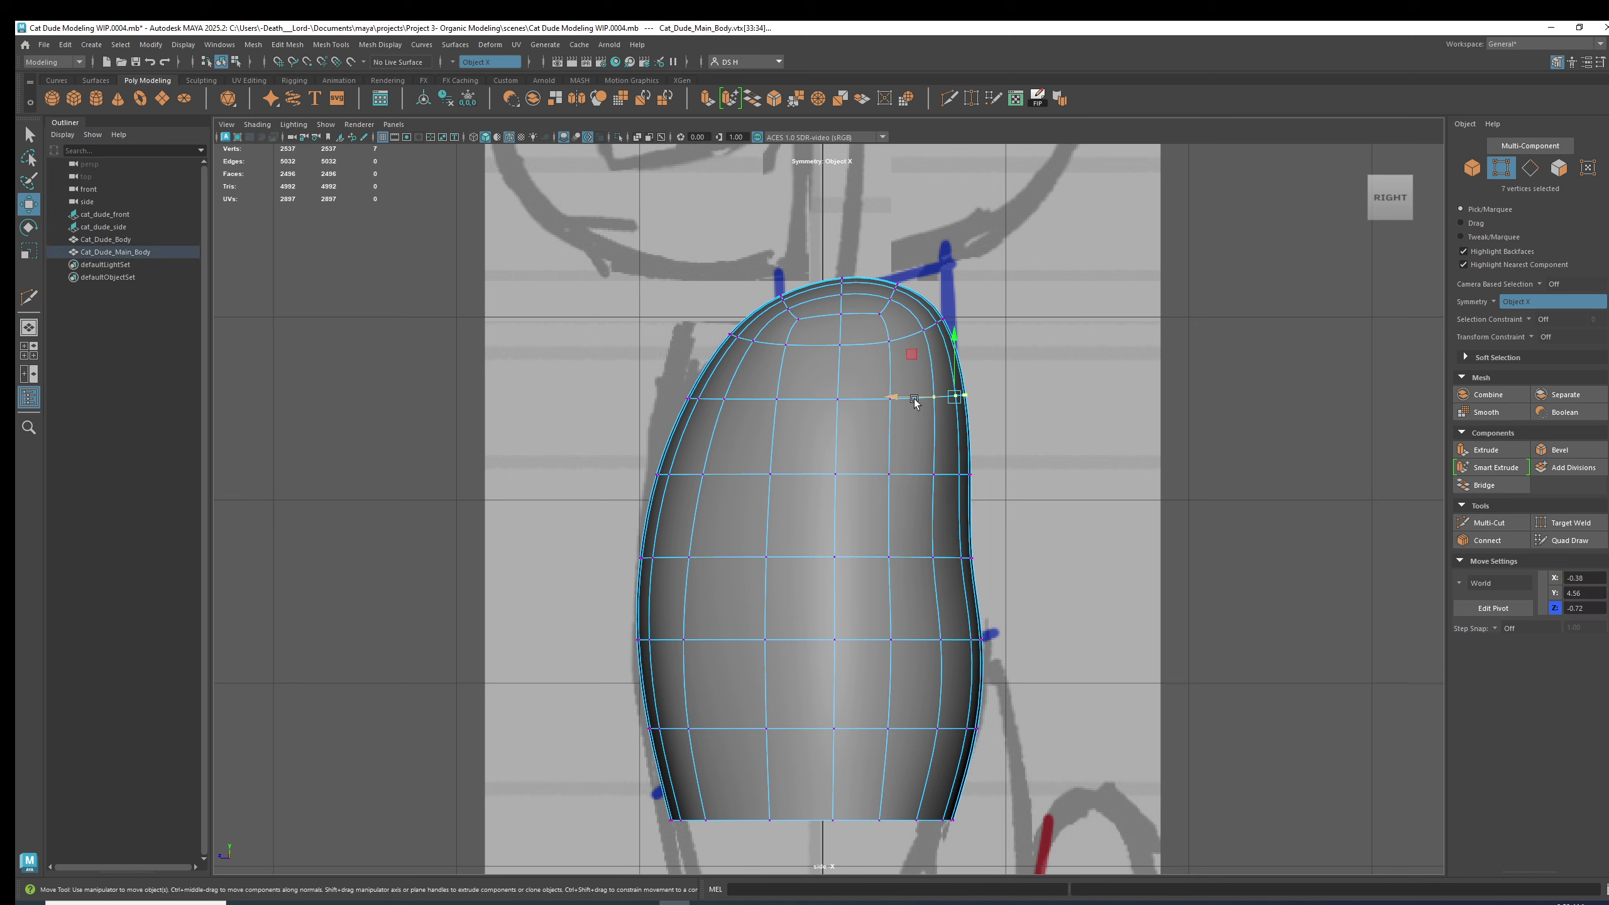
{"action": "left_click", "coordinate": [1038, 493]}
{"action": "right_click_drag", "start_coordinate": [886, 471], "coordinate": [1061, 294]}
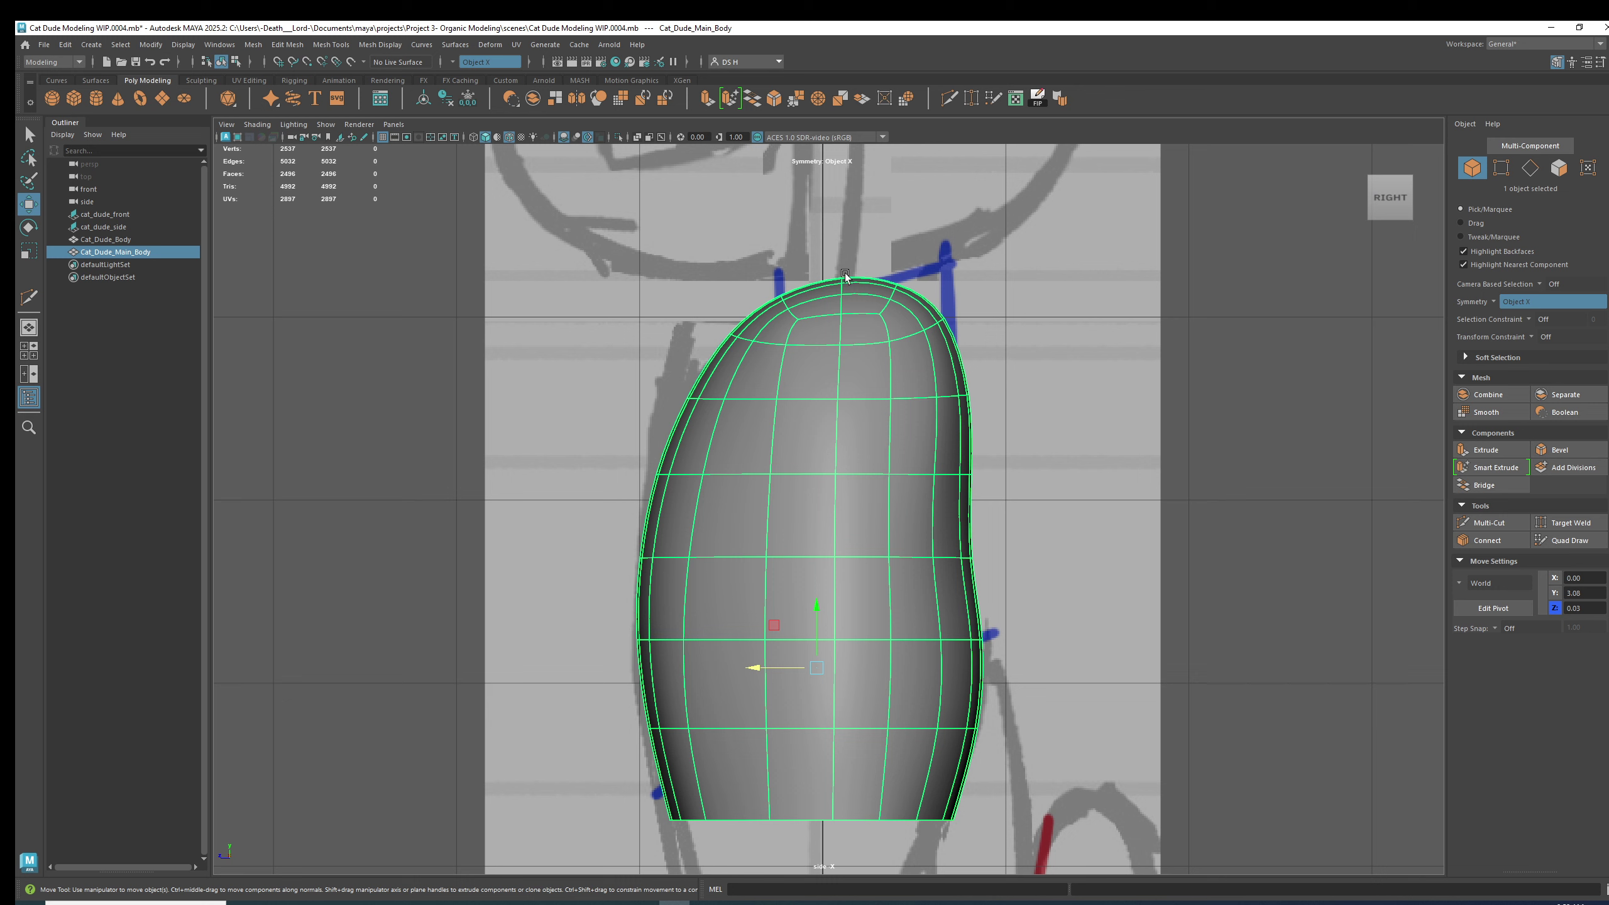
{"action": "key", "text": "F8"}
{"action": "left_click_drag", "start_coordinate": [576, 372], "coordinate": [631, 397]}
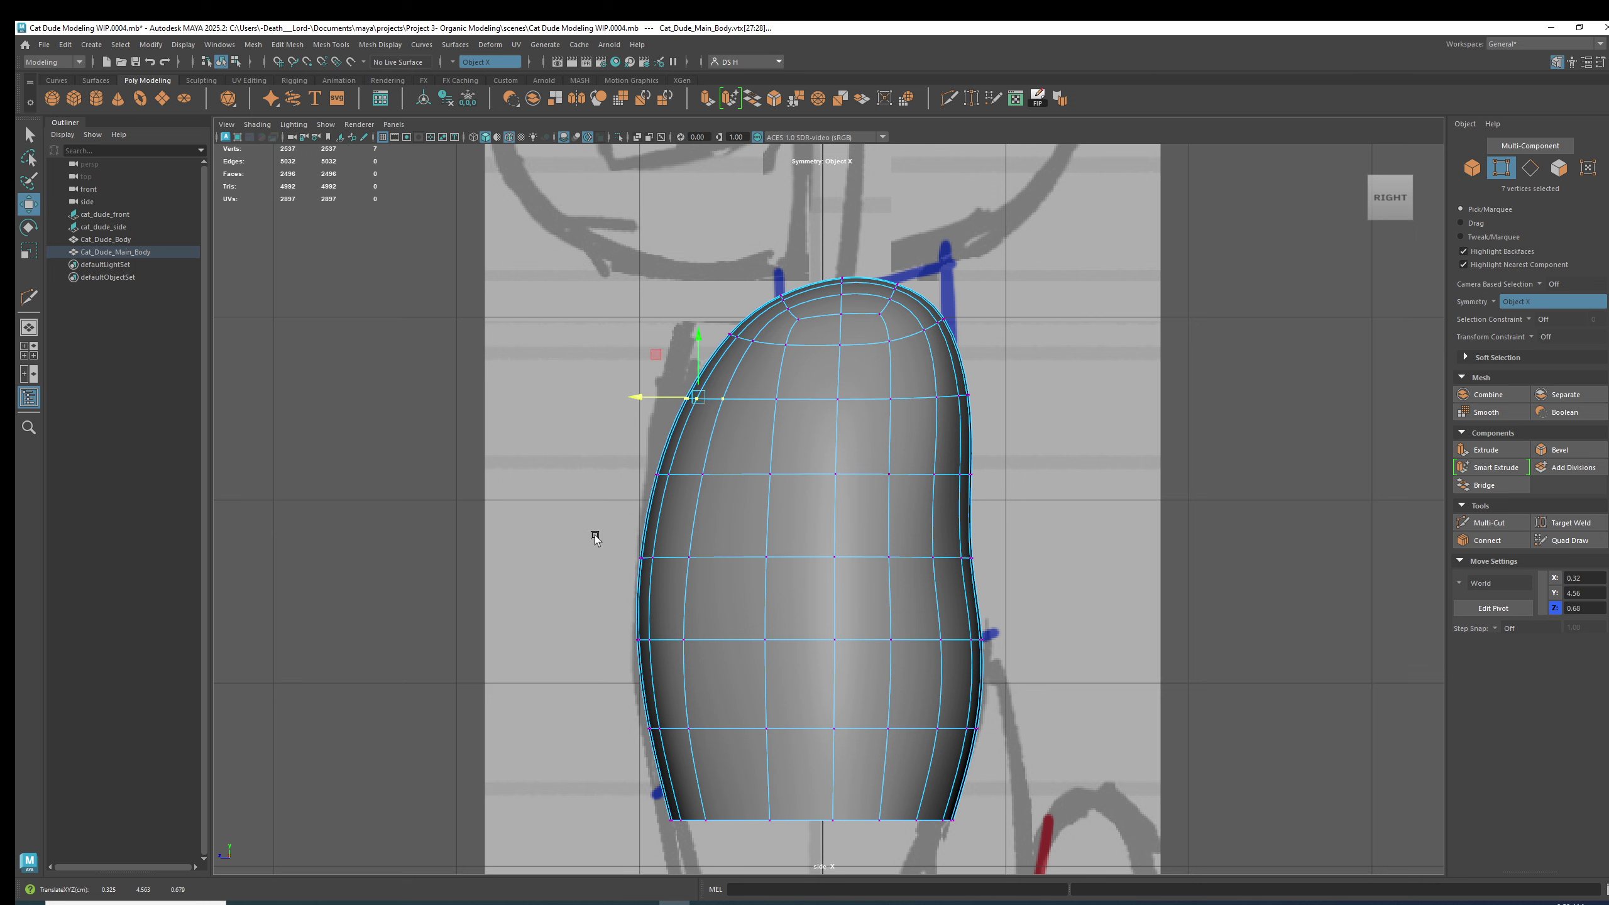
{"action": "mouse_move", "coordinate": [595, 536]}
{"action": "left_mouse_down"}
{"action": "mouse_move", "coordinate": [667, 574]}
{"action": "mouse_move", "coordinate": [605, 561]}
{"action": "left_mouse_up"}
In the front view, adjust the outer side vertices of the three rows below the shoulders along X to match the reference silhouette.
{"action": "key", "text": "space"}
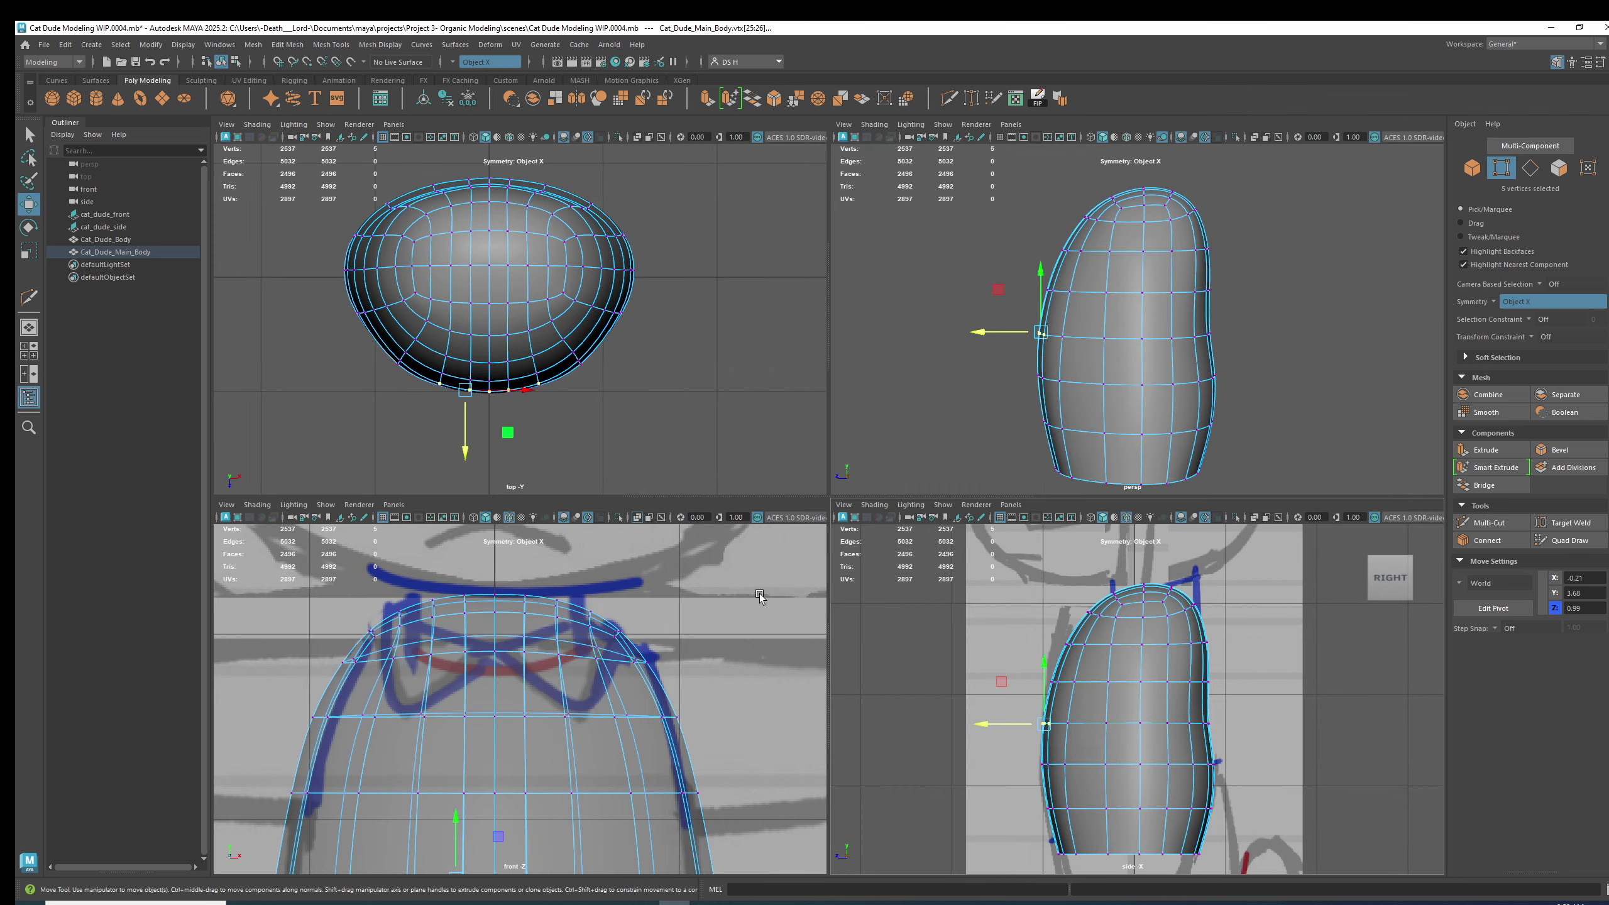
{"action": "key", "text": "space"}
{"action": "scroll", "coordinate": [960, 598], "scroll_direction": "down", "scroll_amount": 4}
{"action": "middle_click_drag", "start_coordinate": [876, 560], "coordinate": [856, 417], "text": "alt"}
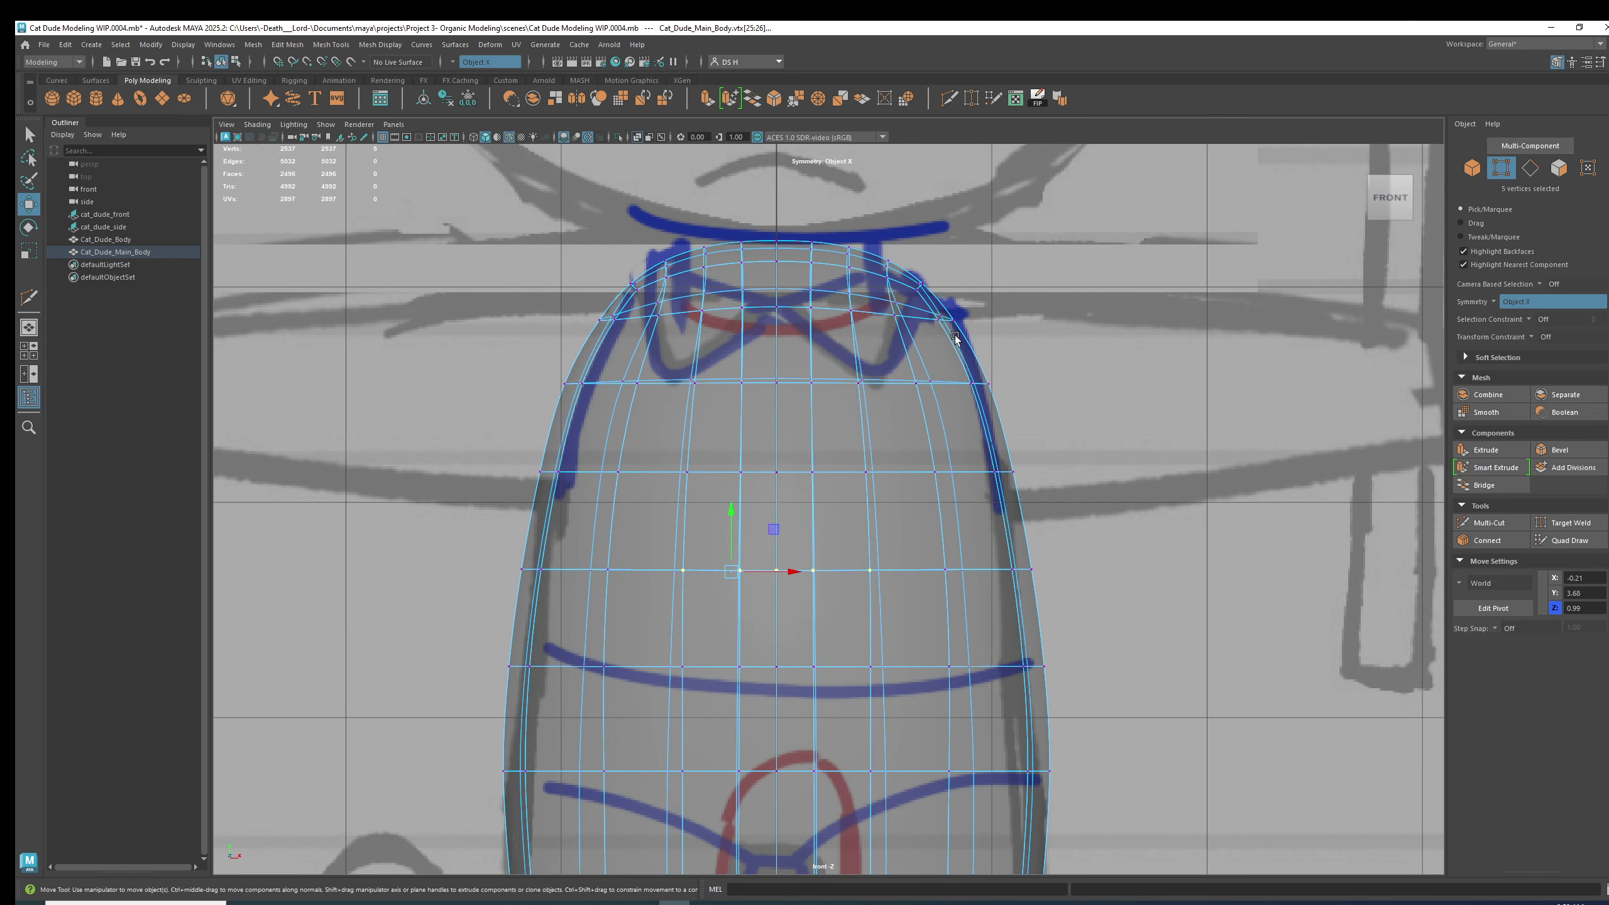
{"action": "left_click_drag", "start_coordinate": [924, 314], "coordinate": [959, 342]}
{"action": "left_click_drag", "start_coordinate": [1028, 423], "coordinate": [1048, 379]}
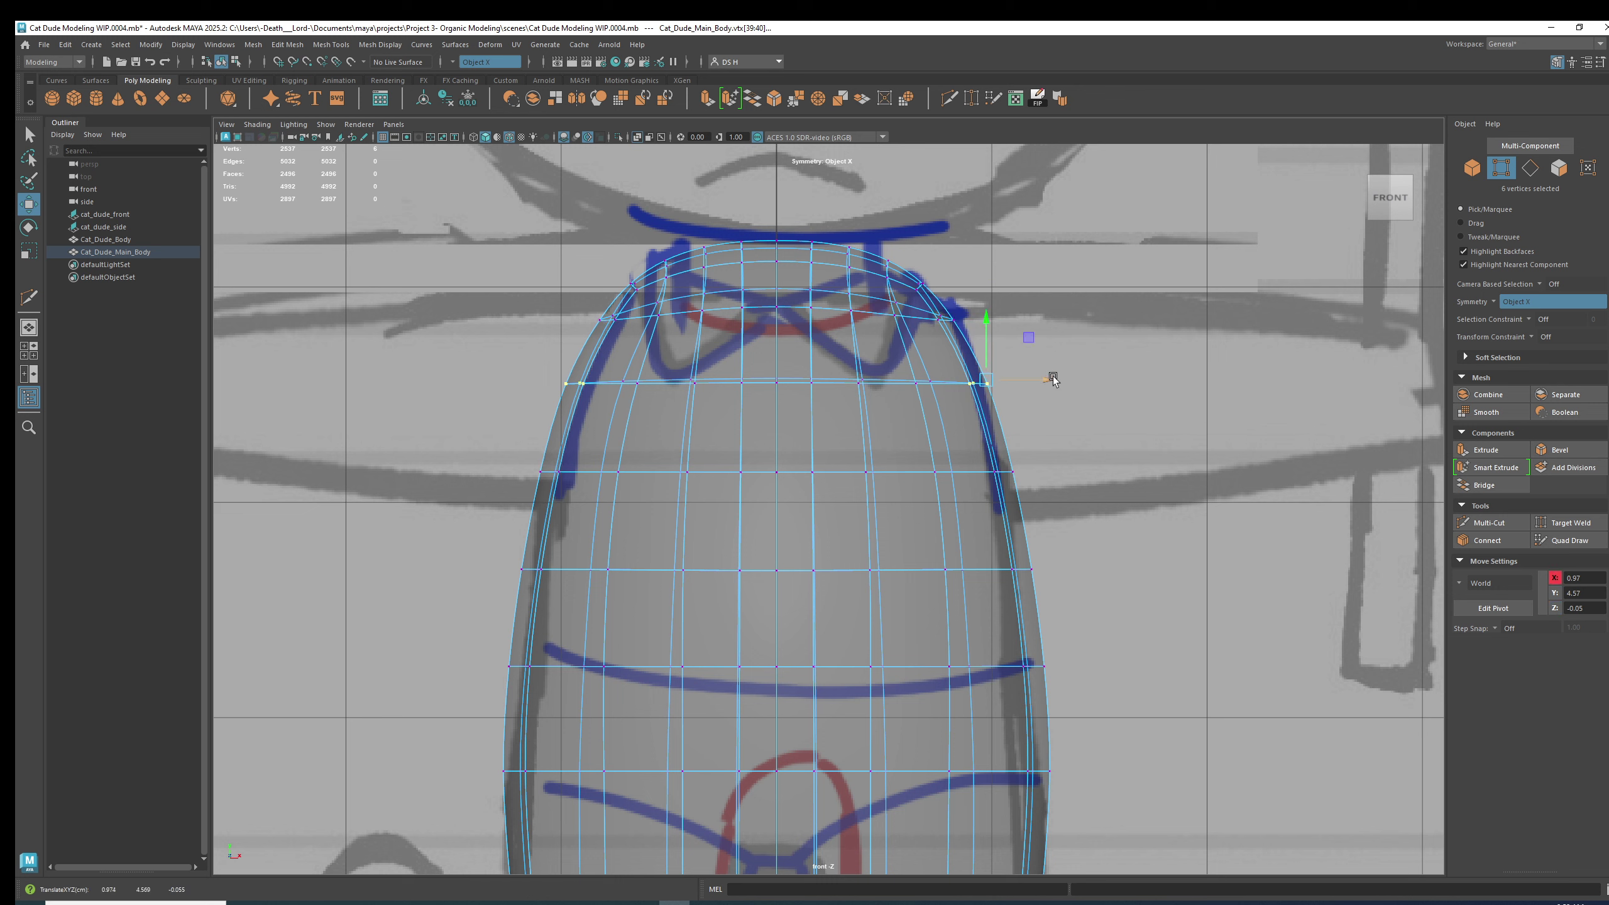
{"action": "left_click_drag", "start_coordinate": [969, 448], "coordinate": [1008, 483]}
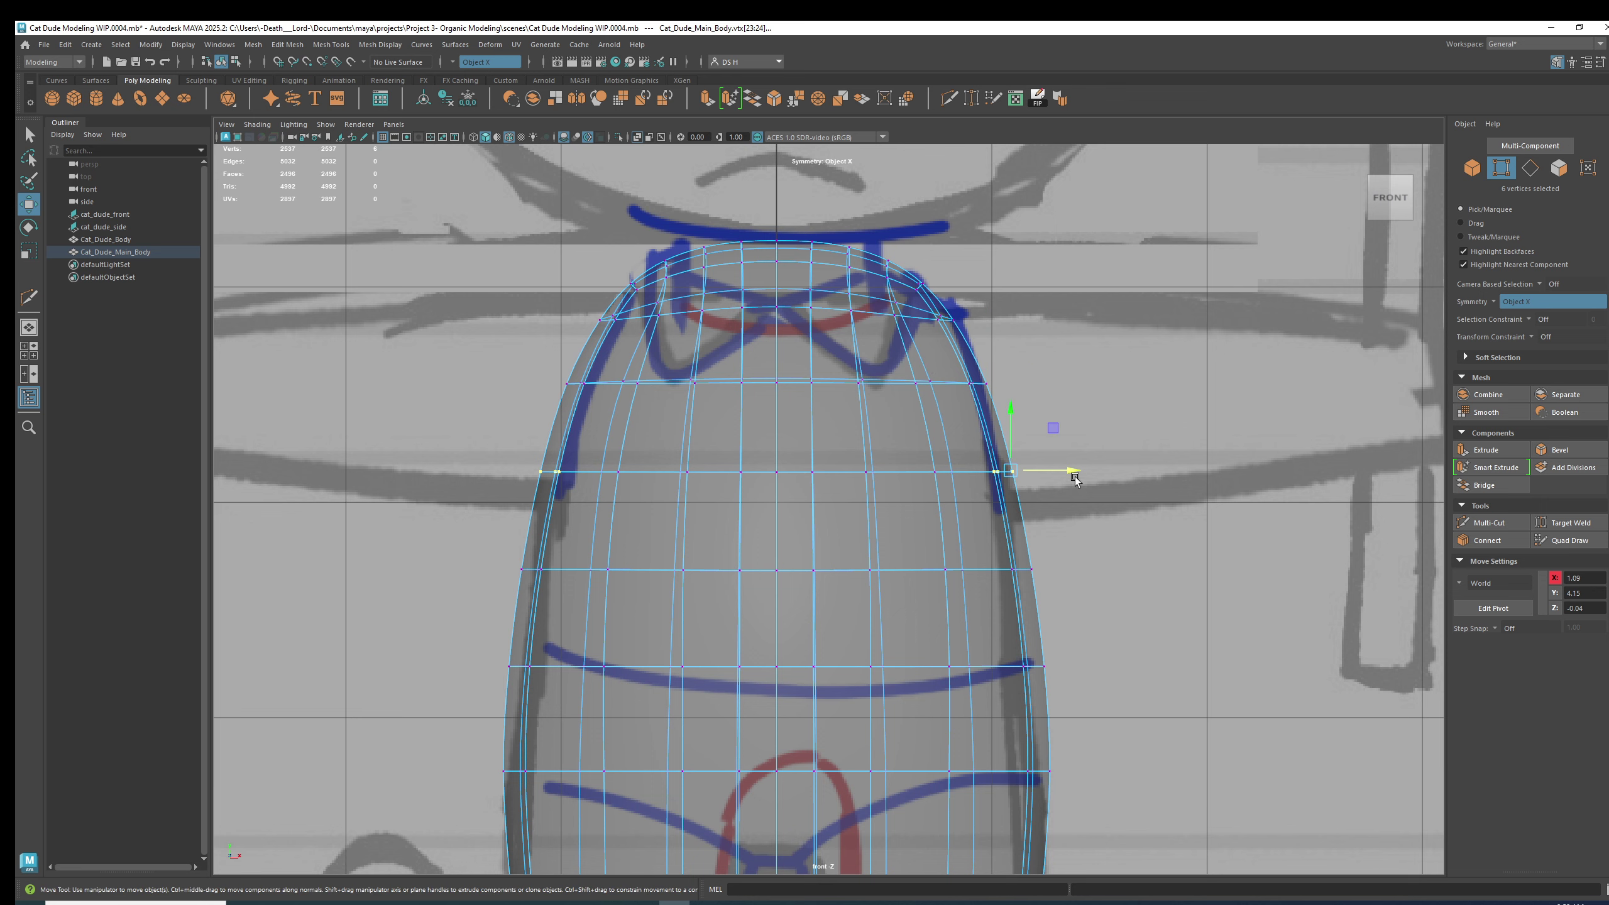
{"action": "left_click_drag", "start_coordinate": [984, 541], "coordinate": [1076, 604]}
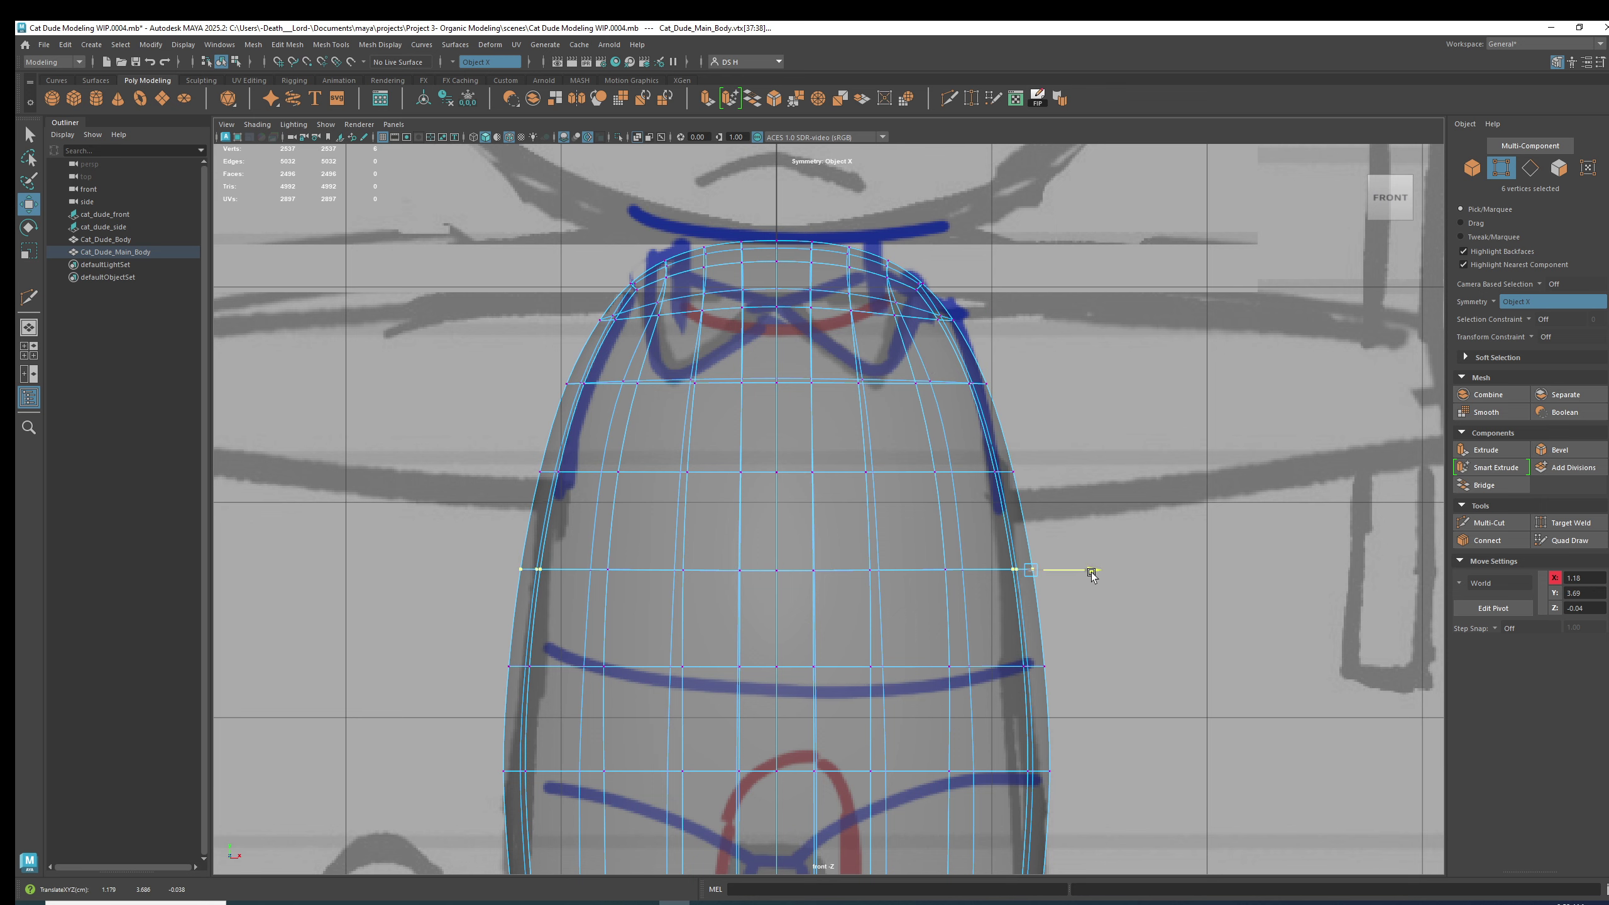
{"action": "left_click", "coordinate": [1192, 621]}
{"action": "scroll", "coordinate": [1108, 603], "scroll_direction": "down", "scroll_amount": 5}
{"action": "middle_click_drag", "start_coordinate": [874, 453], "coordinate": [834, 579], "text": "alt"}
Return to the perspective view and inspect the unsmoothed body in object mode from the front.
{"action": "key", "text": "space"}
{"action": "key", "text": "space"}
{"action": "right_click_drag", "start_coordinate": [855, 430], "coordinate": [1008, 274]}
{"action": "left_click_drag", "start_coordinate": [1008, 278], "coordinate": [847, 467], "text": "alt"}
{"action": "left_click", "coordinate": [828, 460]}
{"action": "key", "text": "1"}
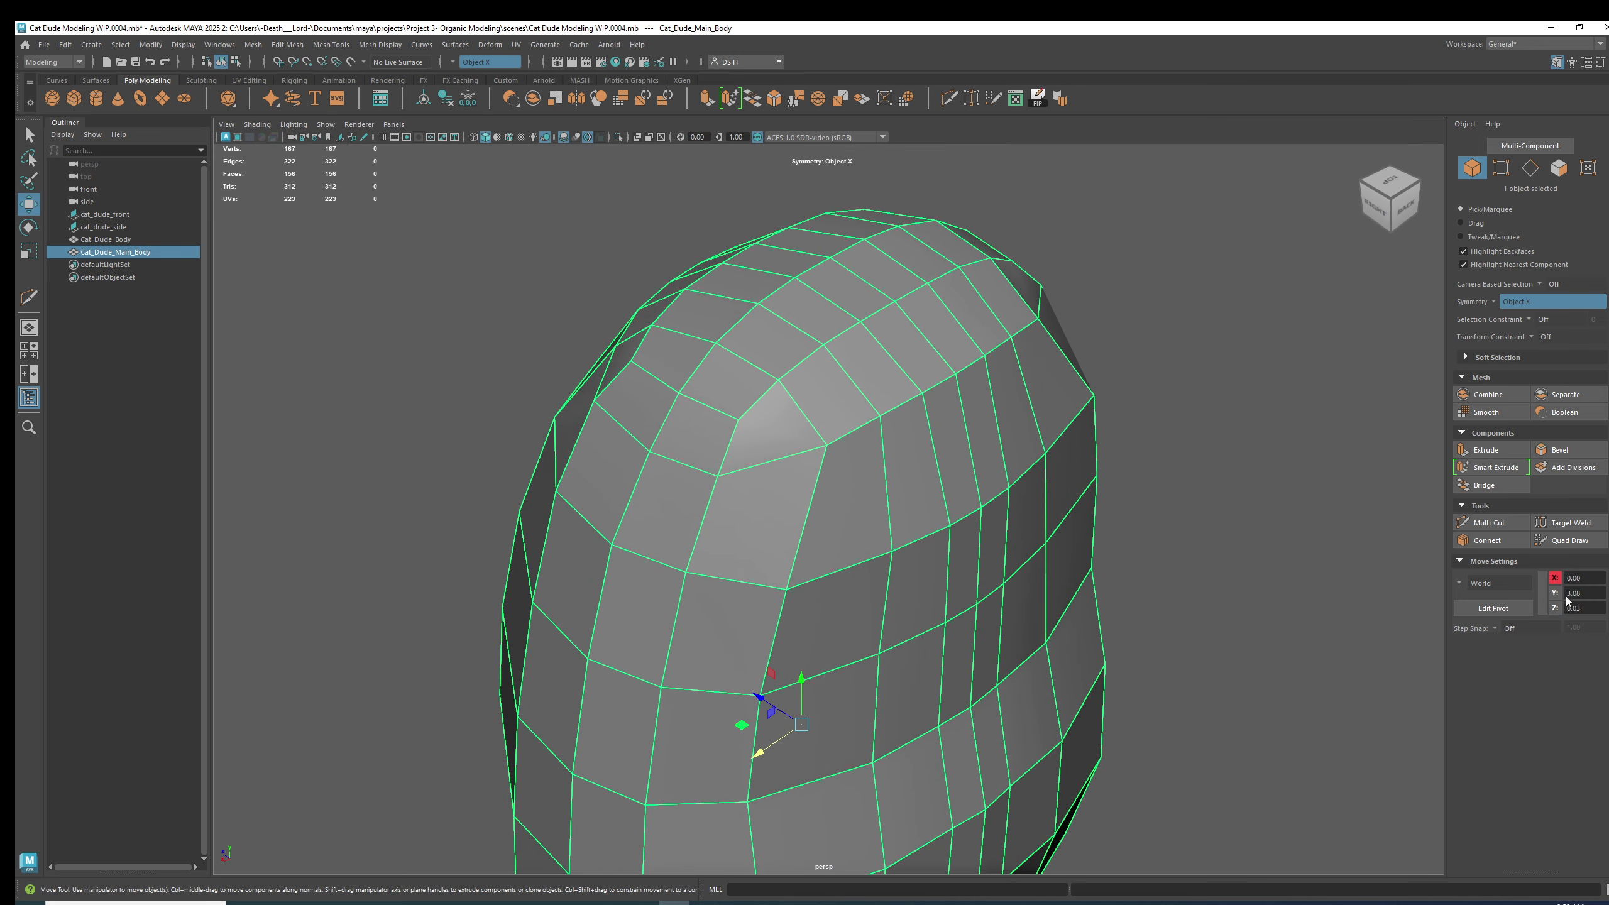
{"action": "left_click_drag", "start_coordinate": [806, 529], "coordinate": [837, 466], "text": "alt"}
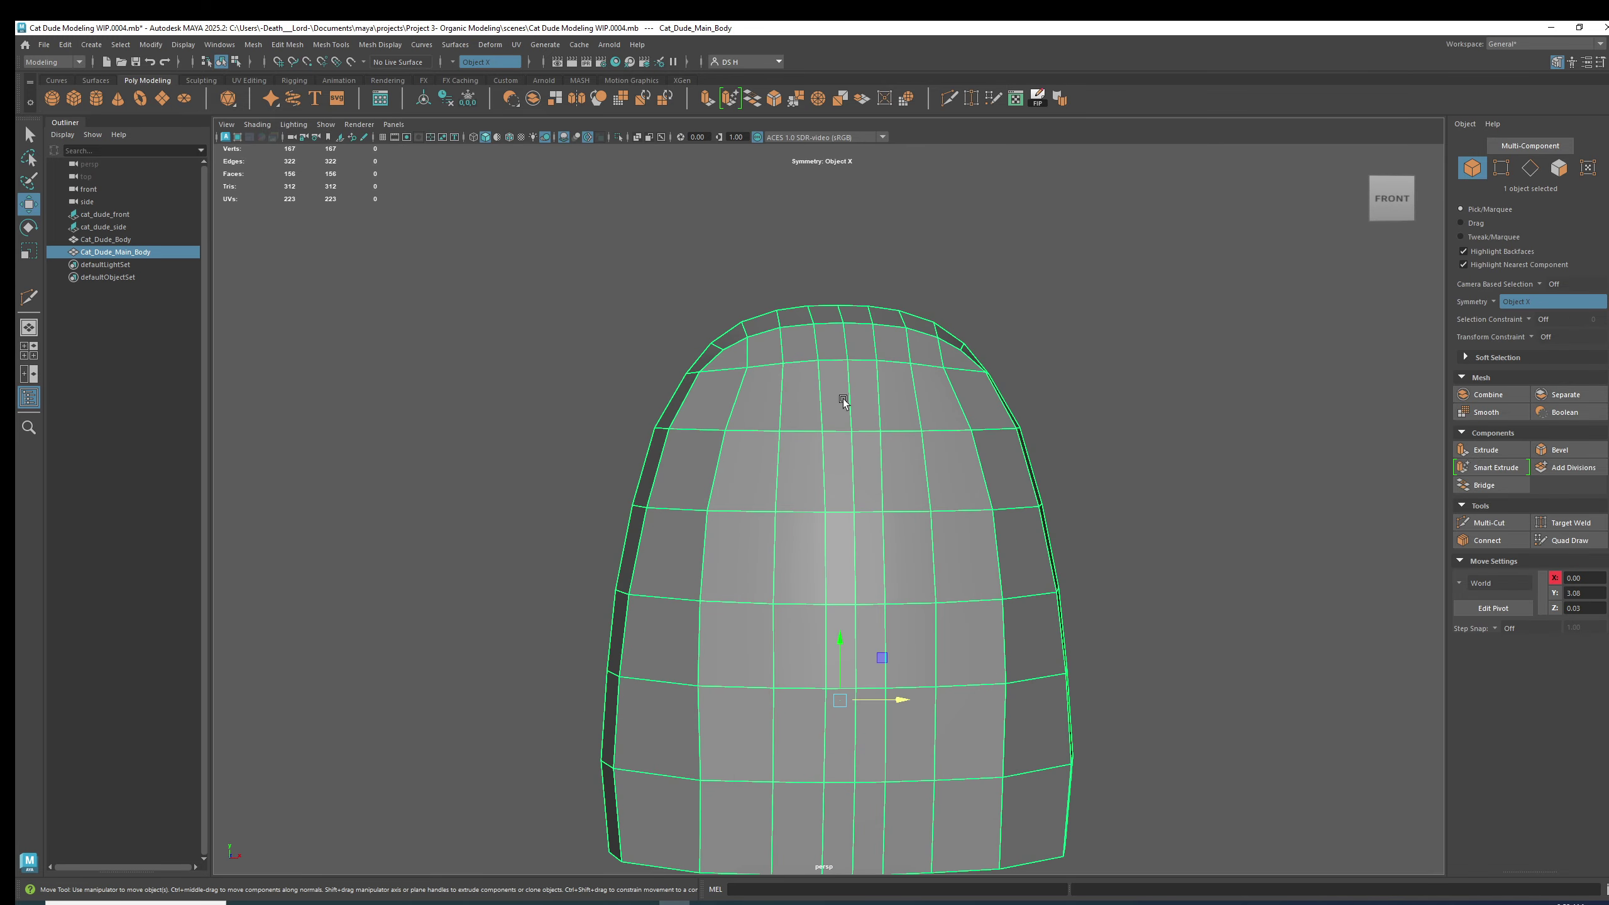
Adjust the front and side shoulder vertices symmetrically for more even spacing, sliding the back side vertex pair along Z.
{"action": "right_click_drag", "start_coordinate": [844, 399], "coordinate": [1027, 431], "text": "alt"}
{"action": "middle_click_drag", "start_coordinate": [1027, 431], "coordinate": [991, 540], "text": "alt"}
{"action": "key", "text": "F9"}
{"action": "left_click", "coordinate": [968, 438]}
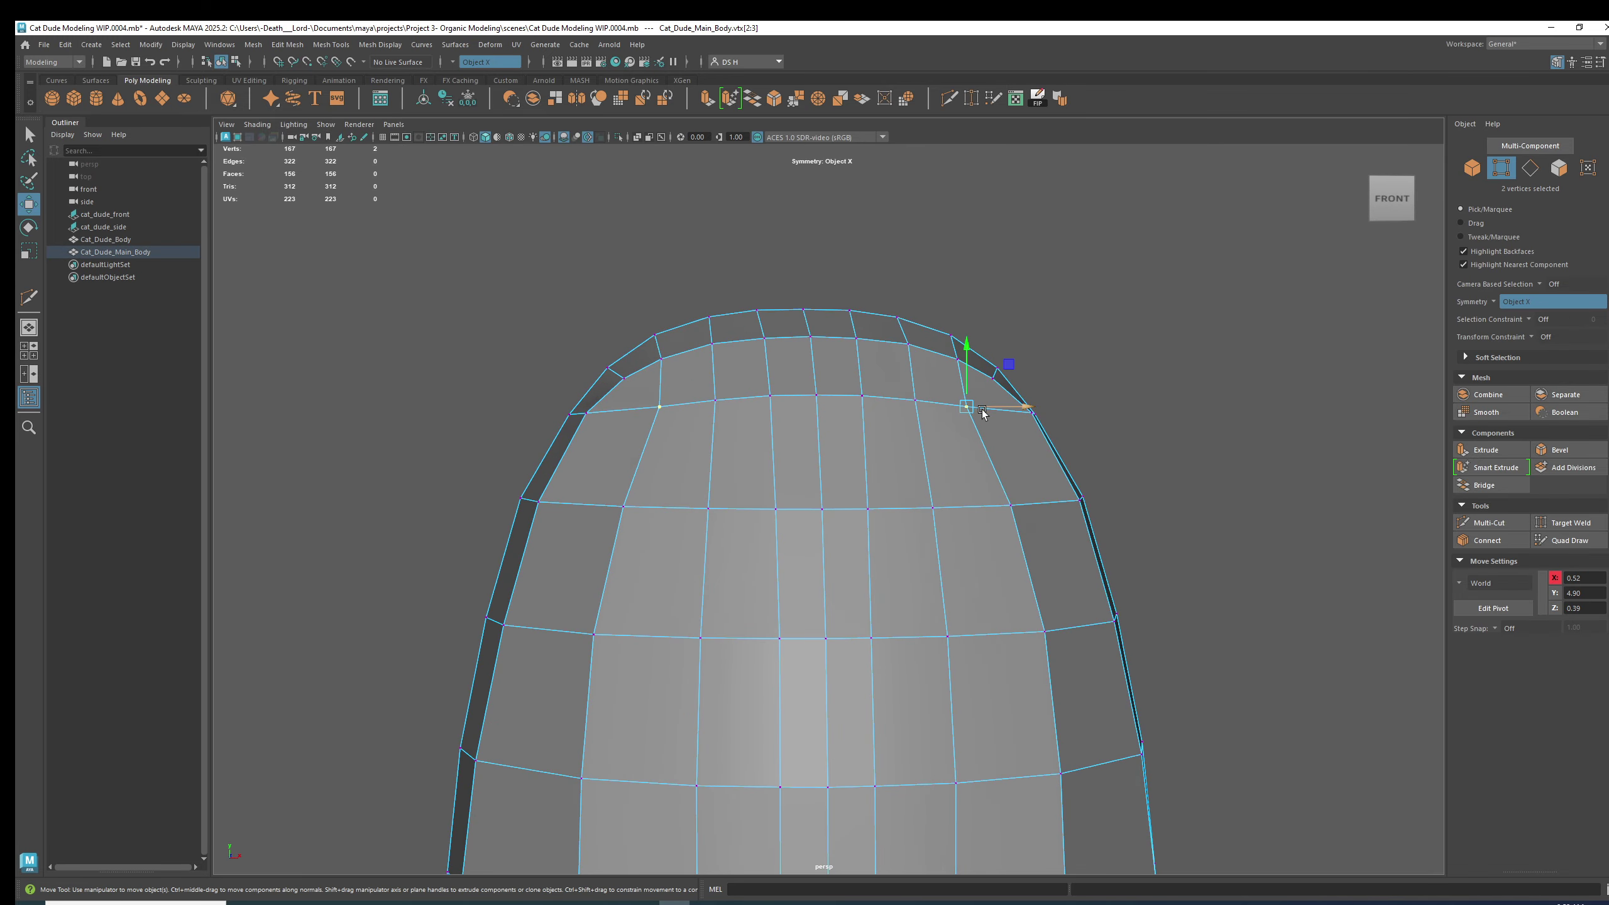
{"action": "left_click_drag", "start_coordinate": [967, 354], "coordinate": [973, 406], "text": "alt"}
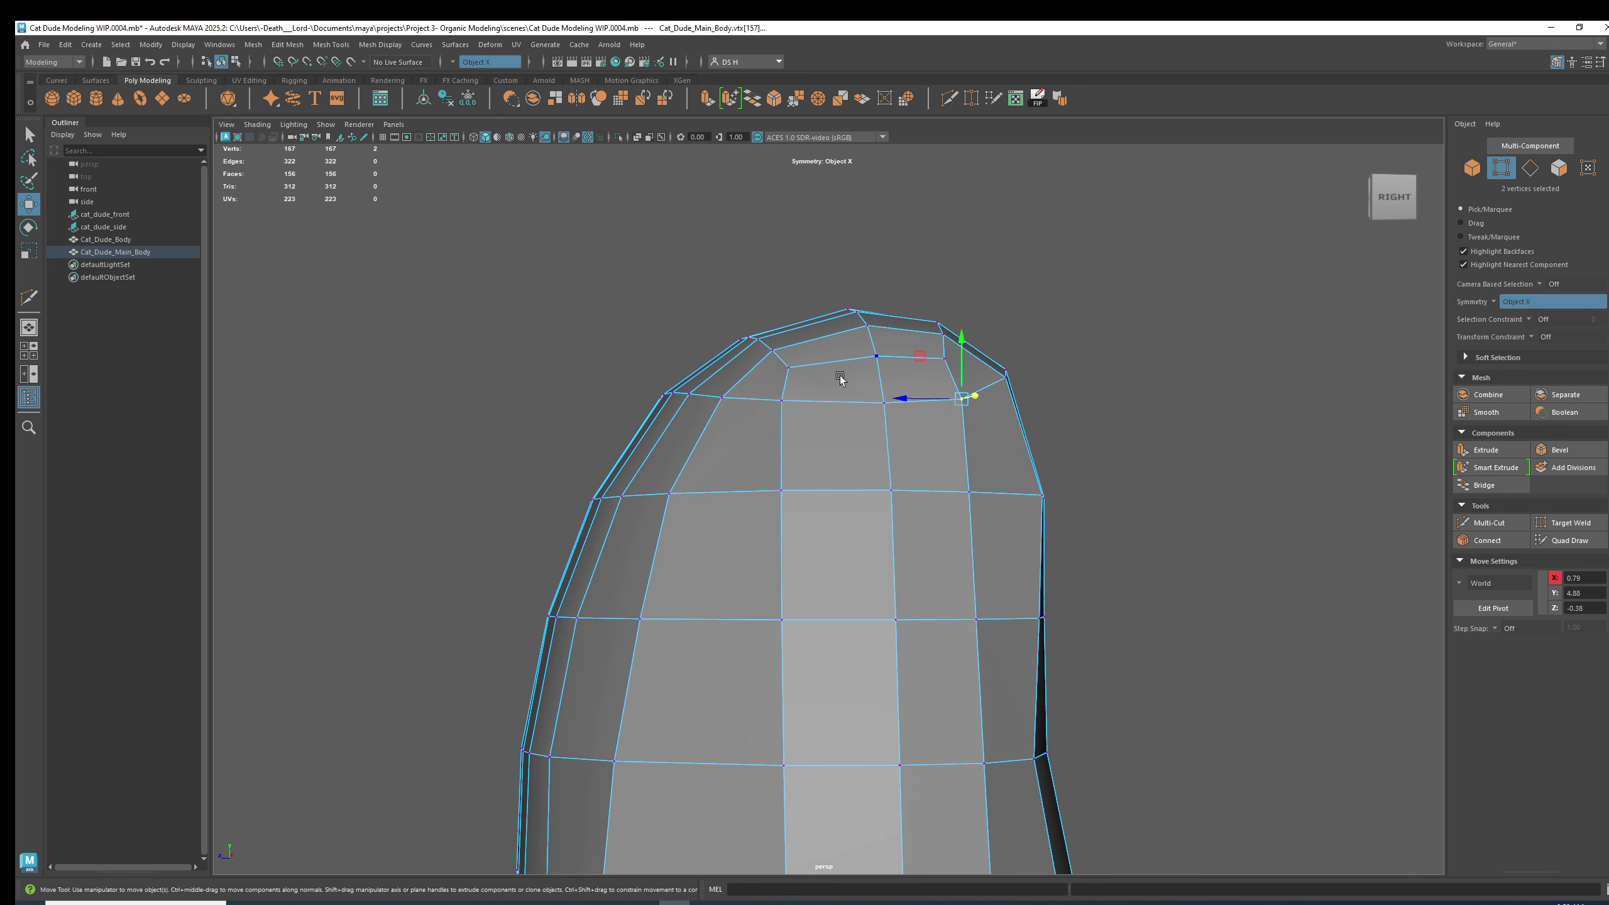
{"action": "mouse_move", "coordinate": [868, 398]}
{"action": "left_mouse_down", "text": "alt"}
{"action": "mouse_move", "coordinate": [833, 397]}
{"action": "mouse_move", "coordinate": [862, 394]}
{"action": "left_mouse_up", "text": "alt"}
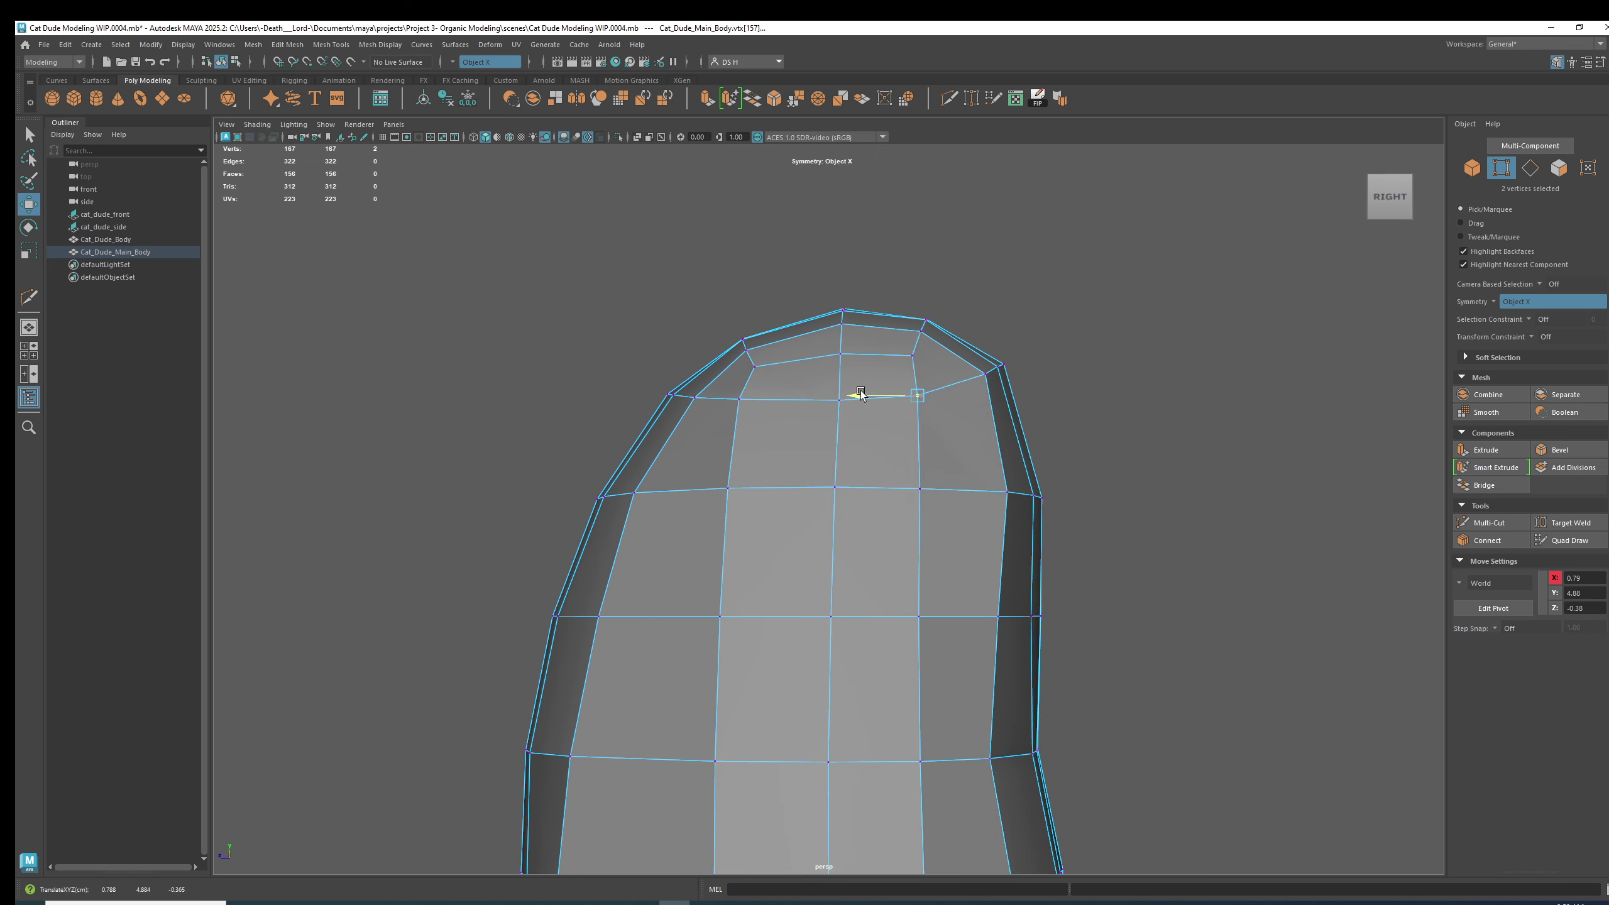
{"action": "left_click", "coordinate": [984, 374]}
{"action": "key", "text": "3"}
{"action": "left_click", "coordinate": [1062, 379]}
Return the body to object mode and inspect its smoothed shoulders from several angles.
{"action": "left_click_drag", "start_coordinate": [1062, 379], "coordinate": [922, 474], "text": "alt"}
{"action": "right_click_drag", "start_coordinate": [923, 474], "coordinate": [1131, 385]}
{"action": "left_click_drag", "start_coordinate": [1131, 385], "coordinate": [918, 485], "text": "alt"}
{"action": "left_click", "coordinate": [1139, 419]}
{"action": "left_click_drag", "start_coordinate": [1139, 419], "coordinate": [1232, 518], "text": "alt"}
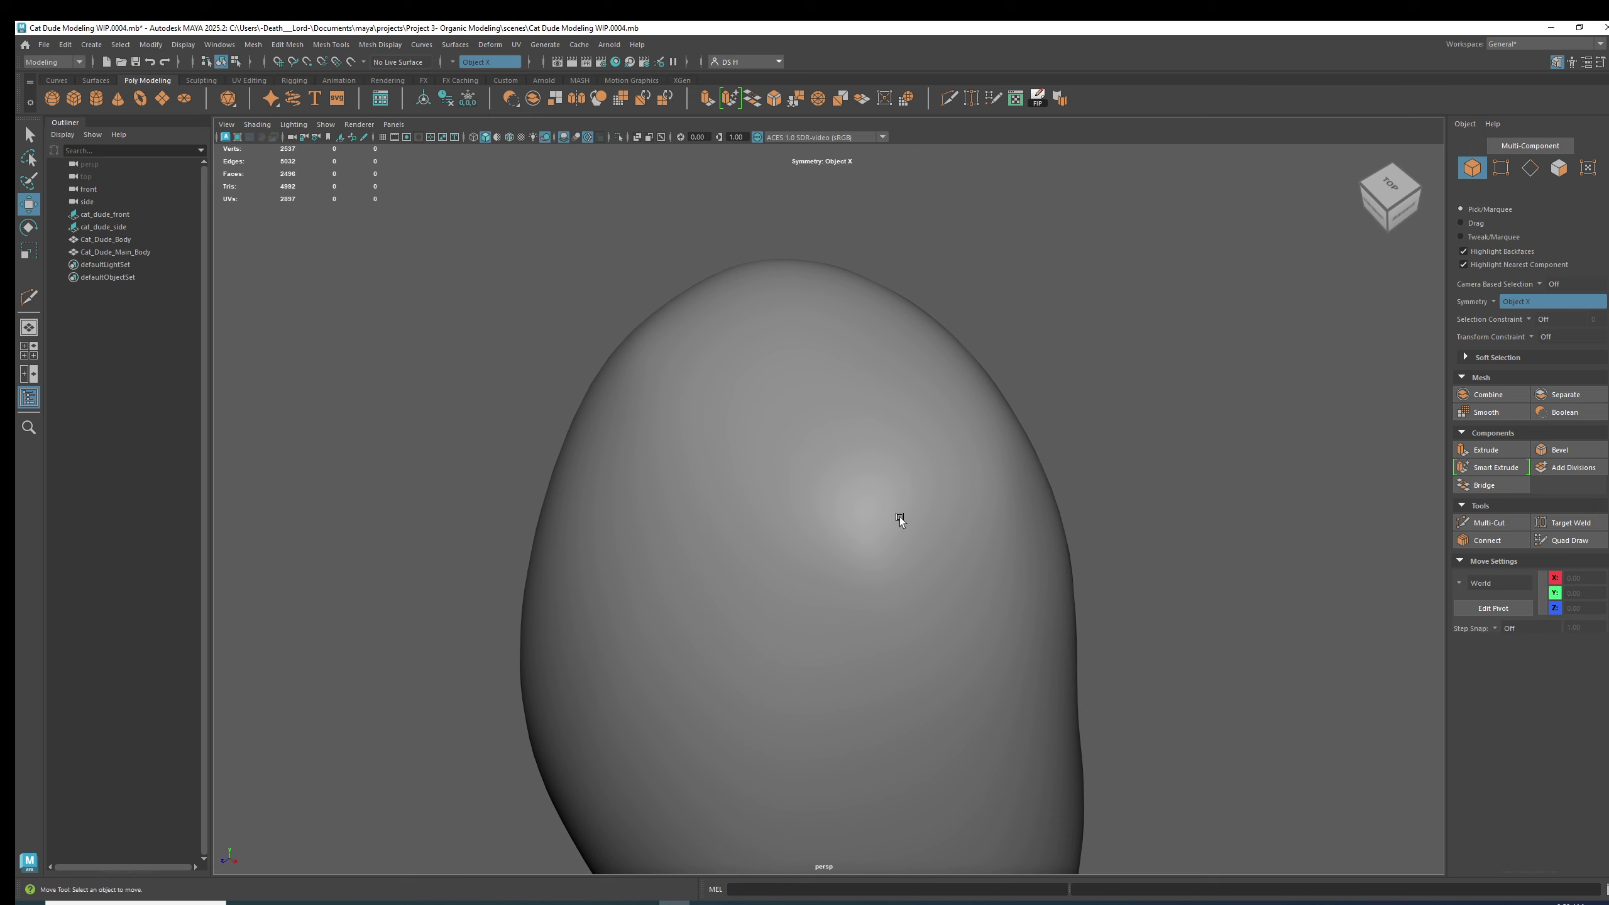
In unsmoothed vertex editing, move the front side shoulder vertex pair and the pair just above it slightly along Z.
{"action": "left_click", "coordinate": [799, 473]}
{"action": "key", "text": "1"}
{"action": "left_click_drag", "start_coordinate": [799, 472], "coordinate": [775, 448], "text": "alt"}
{"action": "right_click_drag", "start_coordinate": [774, 448], "coordinate": [744, 448]}
{"action": "left_click", "coordinate": [757, 440]}
{"action": "left_click_drag", "start_coordinate": [751, 442], "coordinate": [686, 428], "text": "alt"}
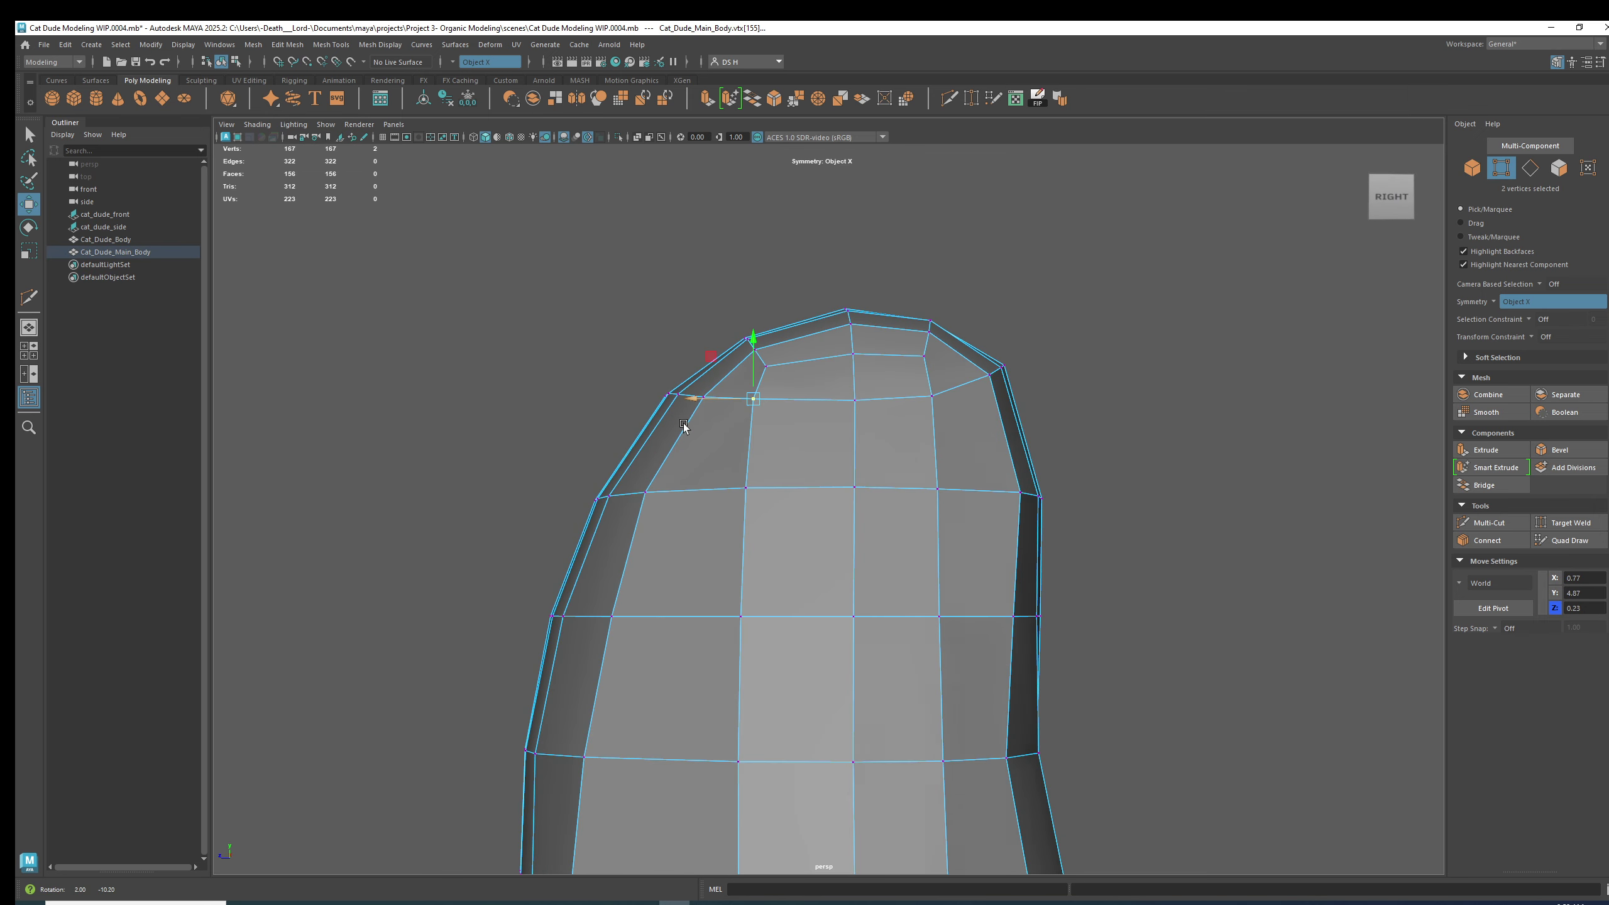
{"action": "left_click", "coordinate": [1095, 426]}
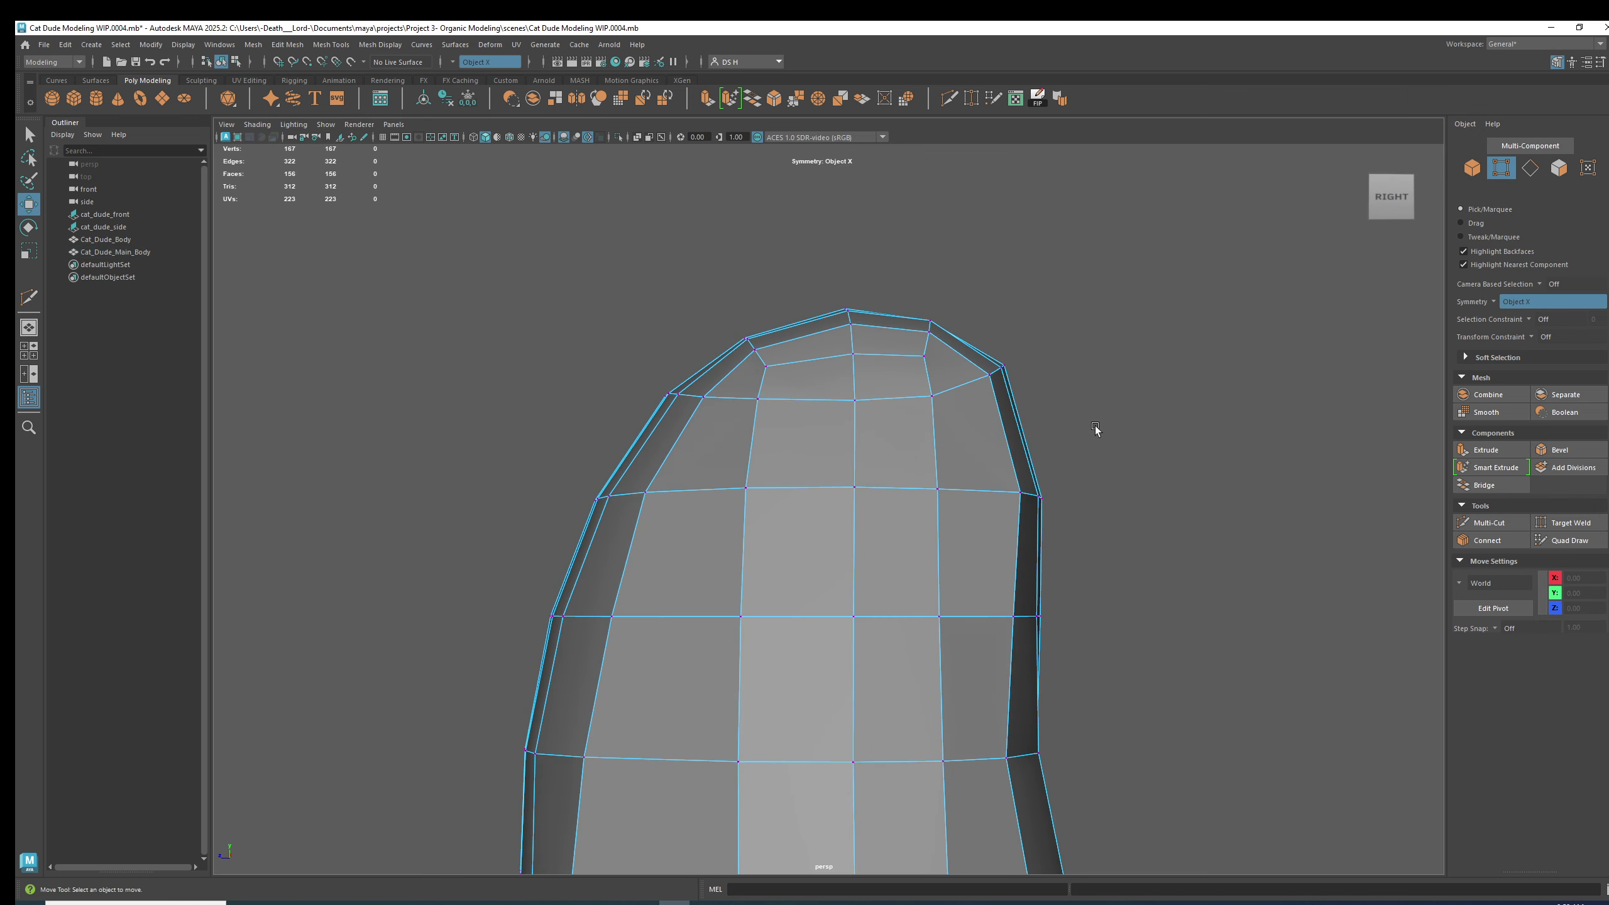
{"action": "left_click", "coordinate": [763, 367]}
{"action": "left_click_drag", "start_coordinate": [705, 369], "coordinate": [712, 369]}
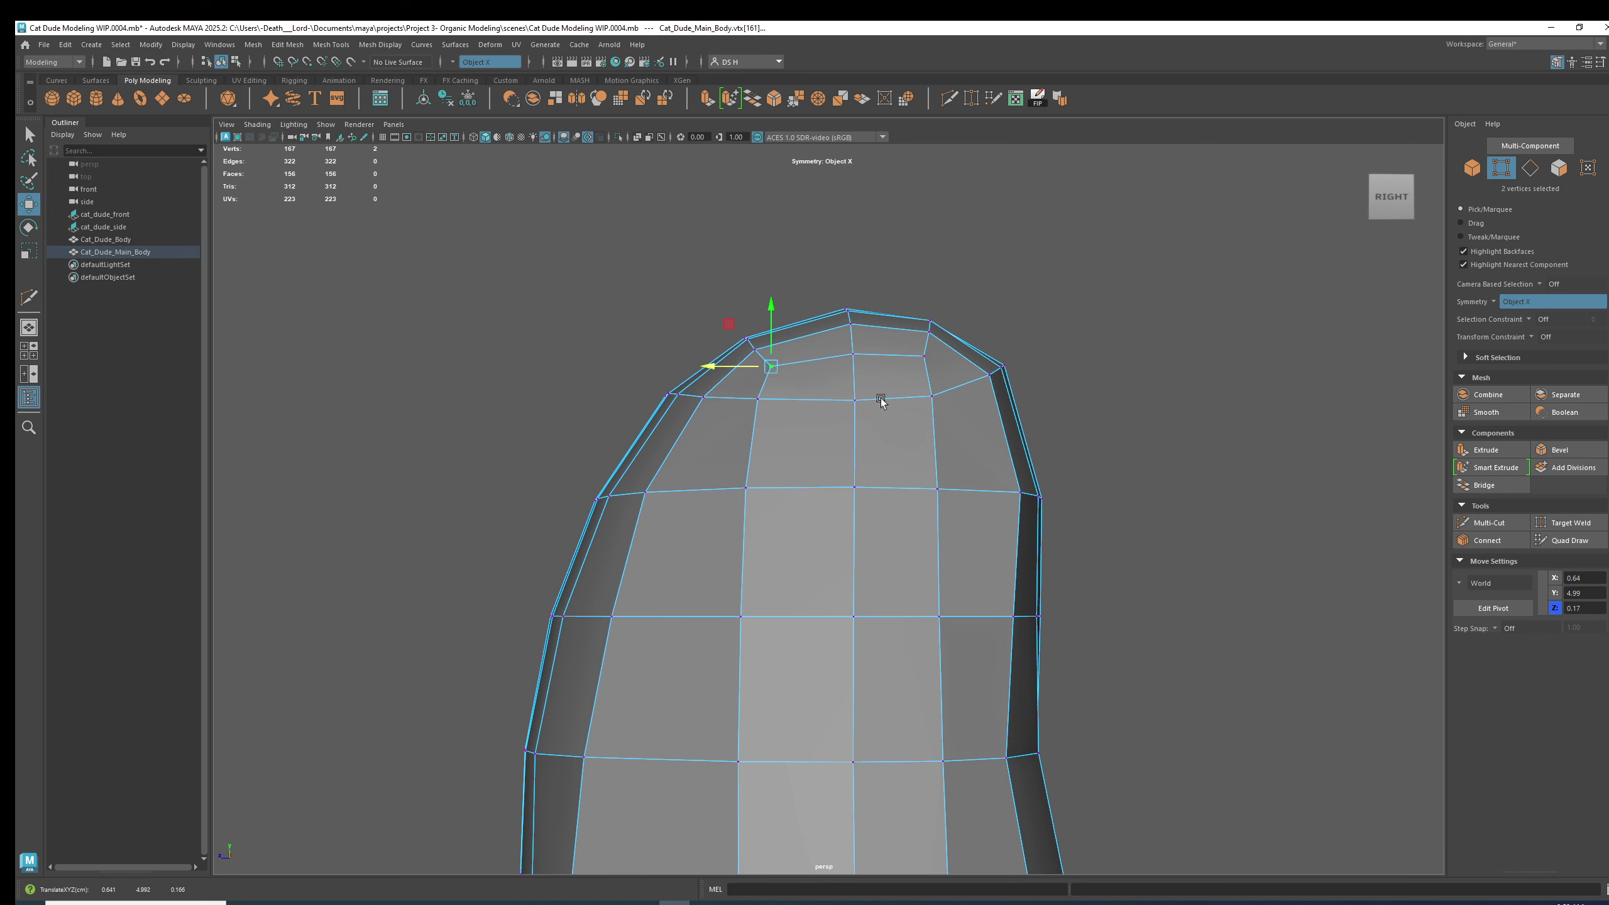
Return the body to object mode with smoothed display and inspect the top from the front.
{"action": "key", "text": "3"}
{"action": "right_click_drag", "start_coordinate": [1013, 428], "coordinate": [1070, 374]}
{"action": "left_click_drag", "start_coordinate": [792, 472], "coordinate": [1026, 519], "text": "alt"}
{"action": "left_click", "coordinate": [1172, 519]}
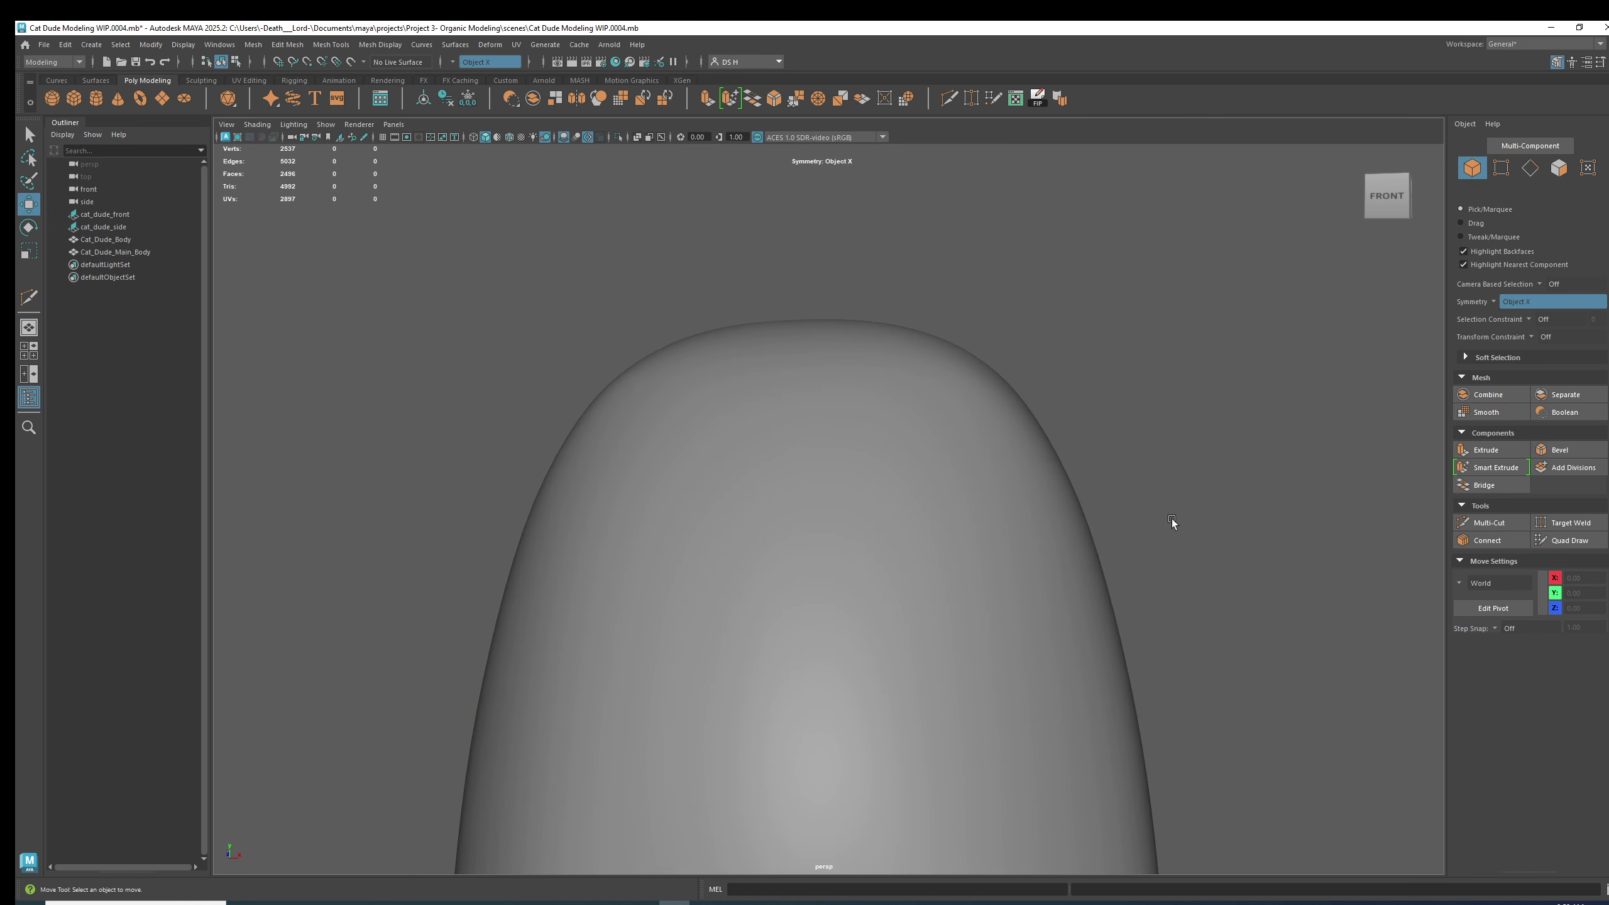
{"action": "left_click_drag", "start_coordinate": [1179, 526], "coordinate": [787, 575], "text": "alt"}
Compare the body's unsmoothed and smoothed display from above, behind and the front, with and without the wireframe.
{"action": "left_click", "coordinate": [777, 574]}
{"action": "key", "text": "1"}
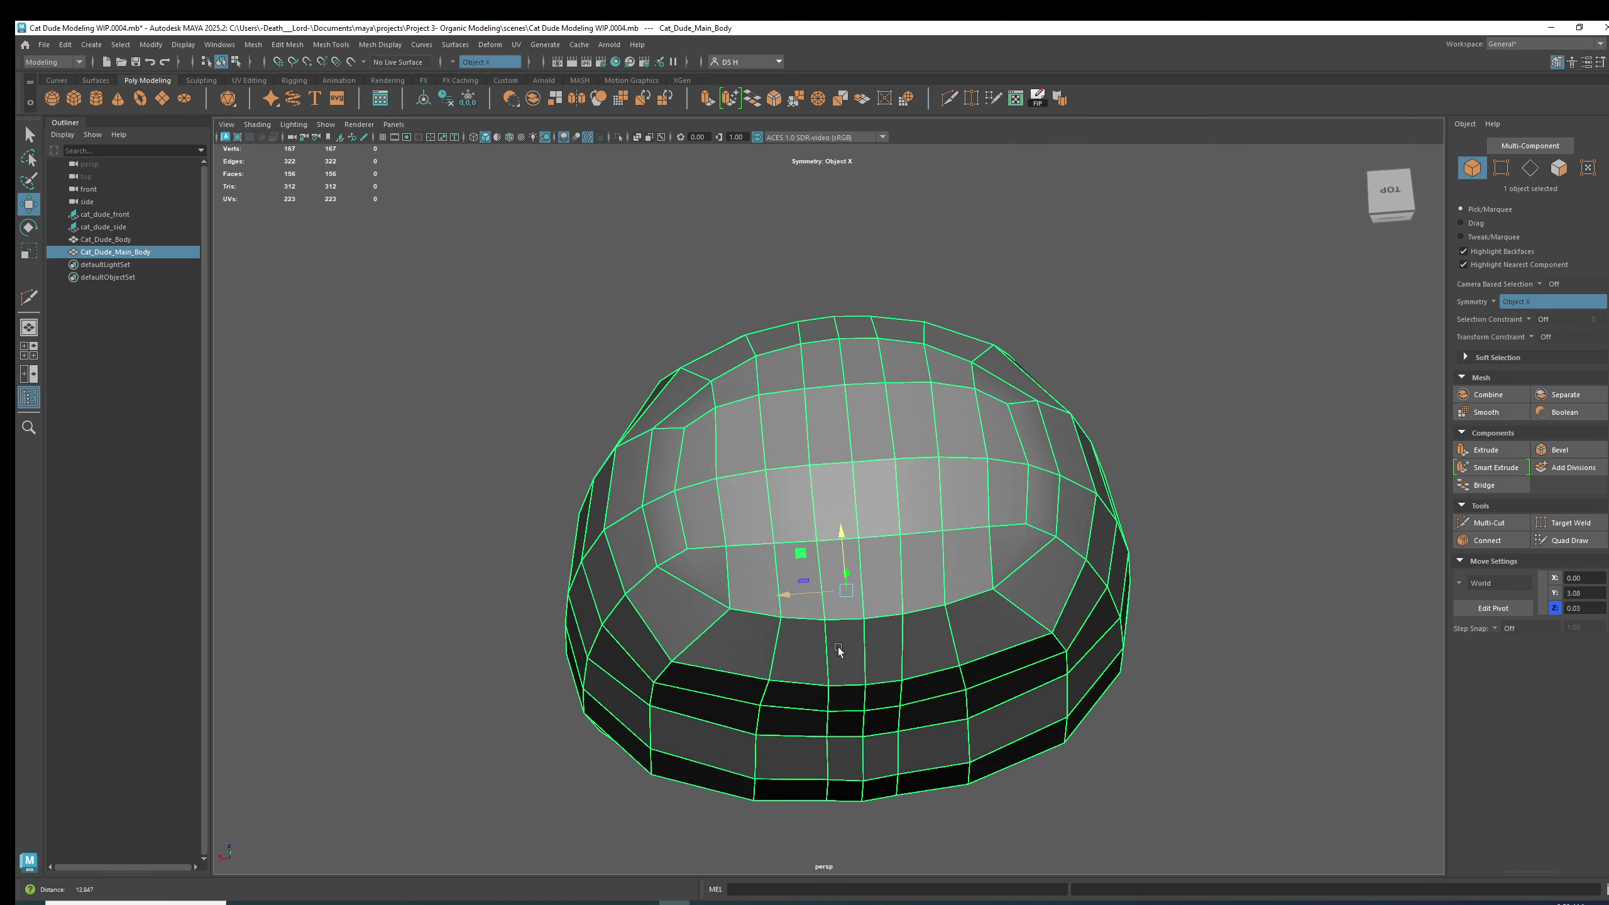
{"action": "key", "text": "3"}
{"action": "left_click_drag", "start_coordinate": [1251, 501], "coordinate": [1337, 441], "text": "alt"}
{"action": "left_click", "coordinate": [1298, 466]}
{"action": "left_click", "coordinate": [901, 484]}
{"action": "key", "text": "1"}
{"action": "right_click_drag", "start_coordinate": [900, 484], "coordinate": [1060, 510], "text": "alt"}
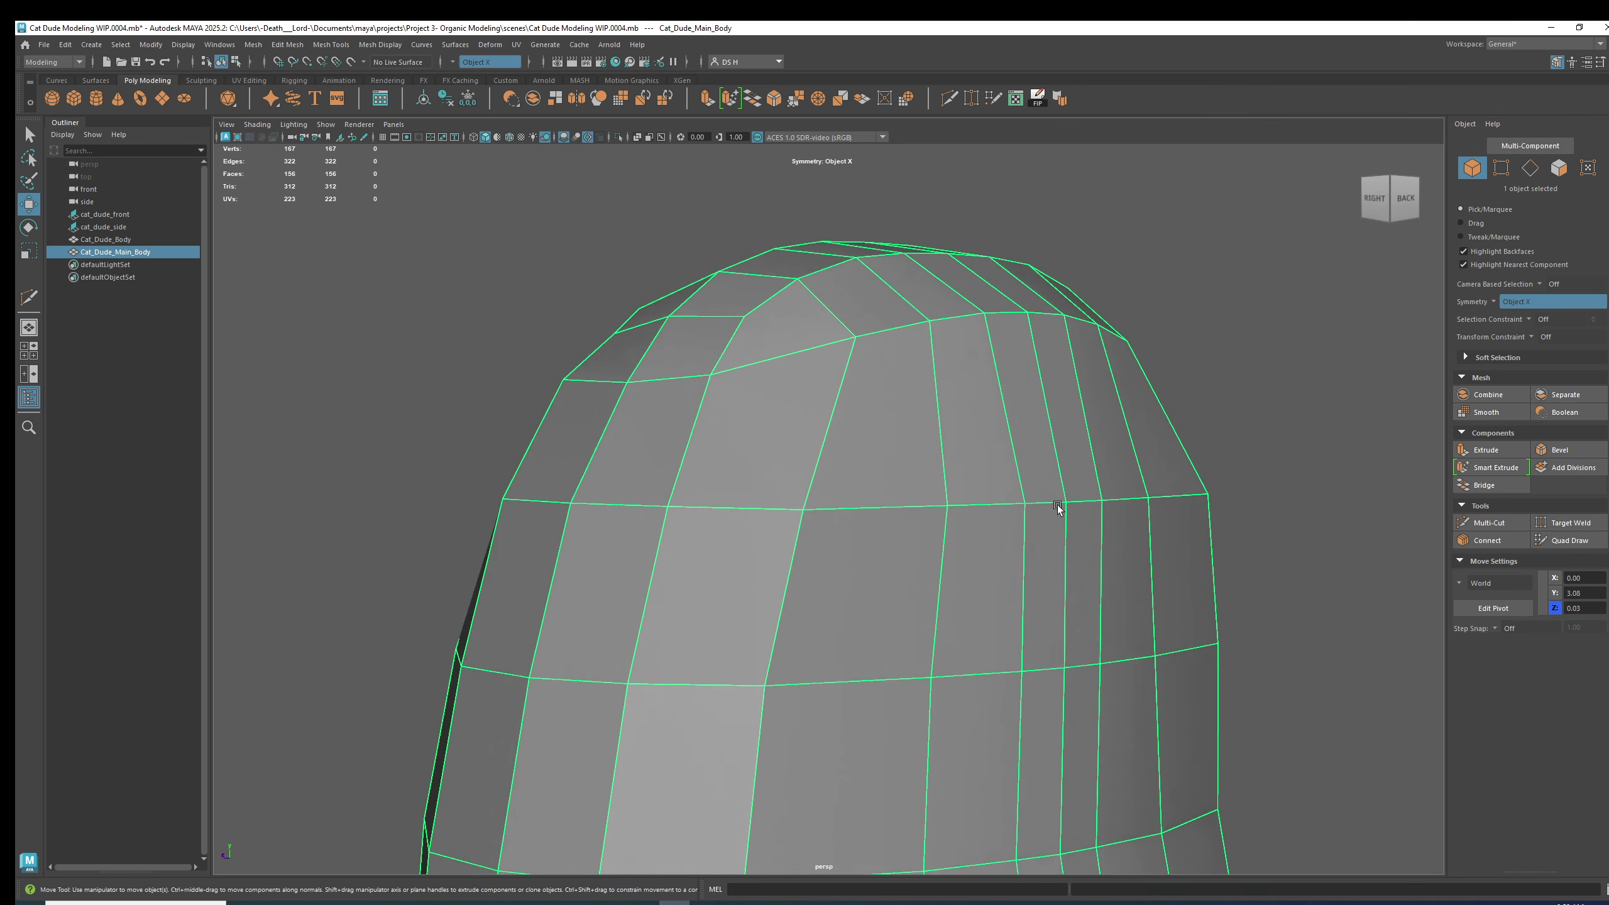
{"action": "key", "text": "3"}
{"action": "left_click", "coordinate": [1249, 397]}
{"action": "left_click_drag", "start_coordinate": [1249, 397], "coordinate": [1236, 425], "text": "alt"}
{"action": "left_click", "coordinate": [882, 495]}
{"action": "mouse_move", "coordinate": [1172, 467]}
{"action": "left_mouse_down", "text": "alt"}
{"action": "mouse_move", "coordinate": [1039, 460]}
{"action": "mouse_move", "coordinate": [1159, 447]}
{"action": "left_mouse_up", "text": "alt"}
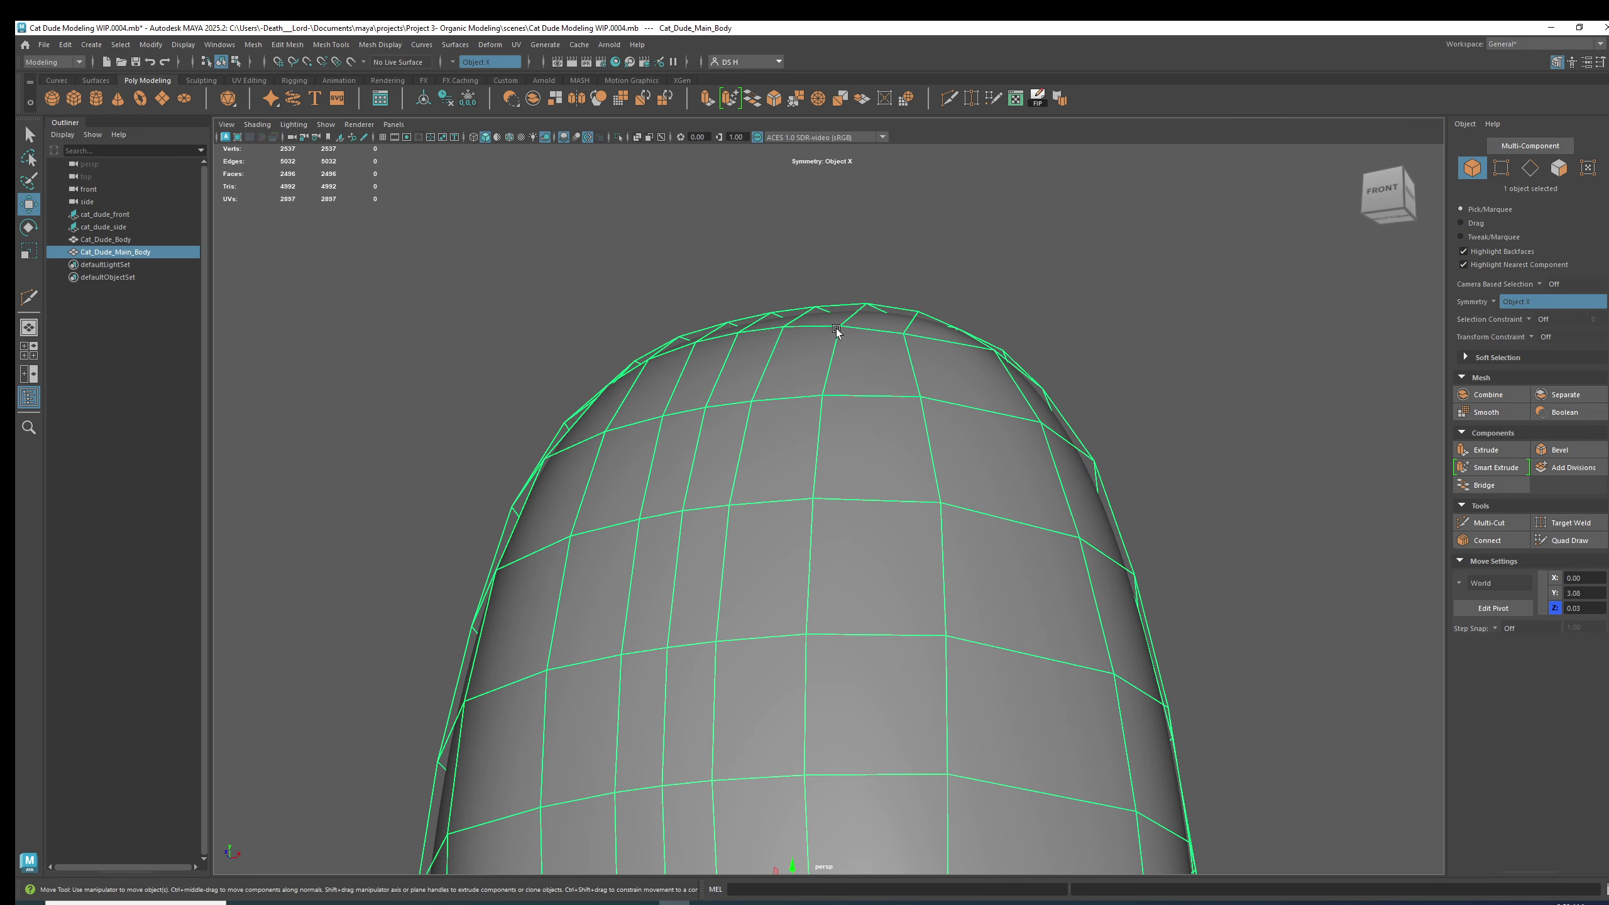
Inspect the smoothed body's rounded top and its wireframe from the front and slightly above, close up and farther away.
{"action": "middle_click_drag", "start_coordinate": [836, 330], "coordinate": [805, 444], "text": "alt"}
{"action": "right_click_drag", "start_coordinate": [805, 444], "coordinate": [1159, 586], "text": "alt"}
{"action": "key", "text": "3"}
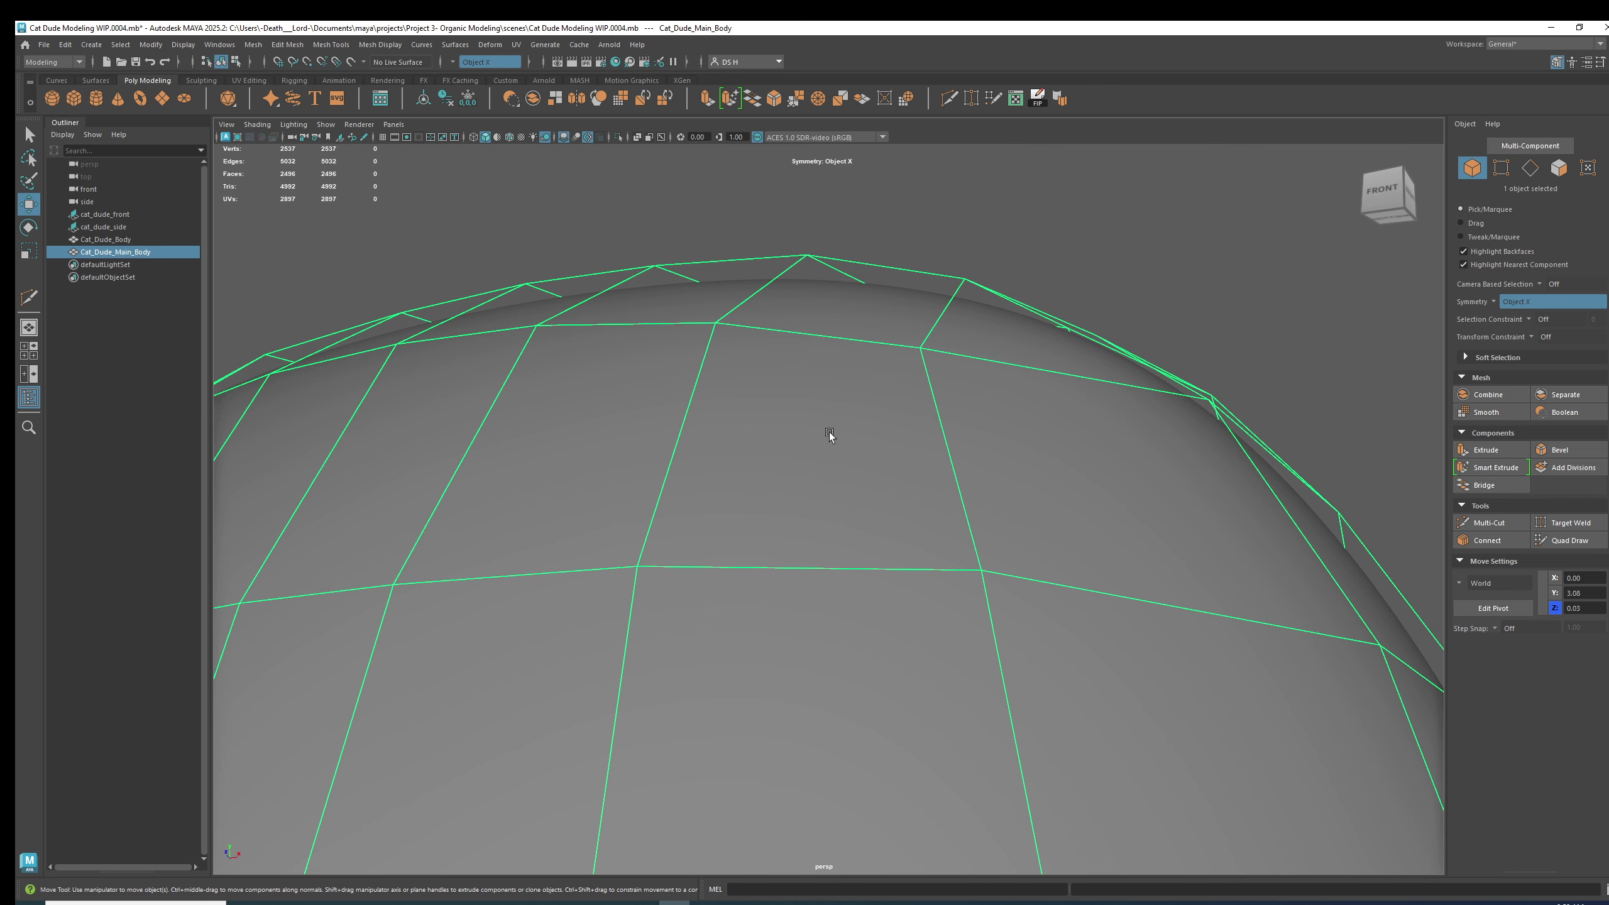
{"action": "right_click_drag", "start_coordinate": [1220, 470], "coordinate": [691, 481], "text": "alt"}
{"action": "mouse_move", "coordinate": [691, 482]}
{"action": "left_mouse_down", "text": "alt"}
{"action": "mouse_move", "coordinate": [678, 542]}
{"action": "mouse_move", "coordinate": [711, 492]}
{"action": "left_mouse_up", "text": "alt"}
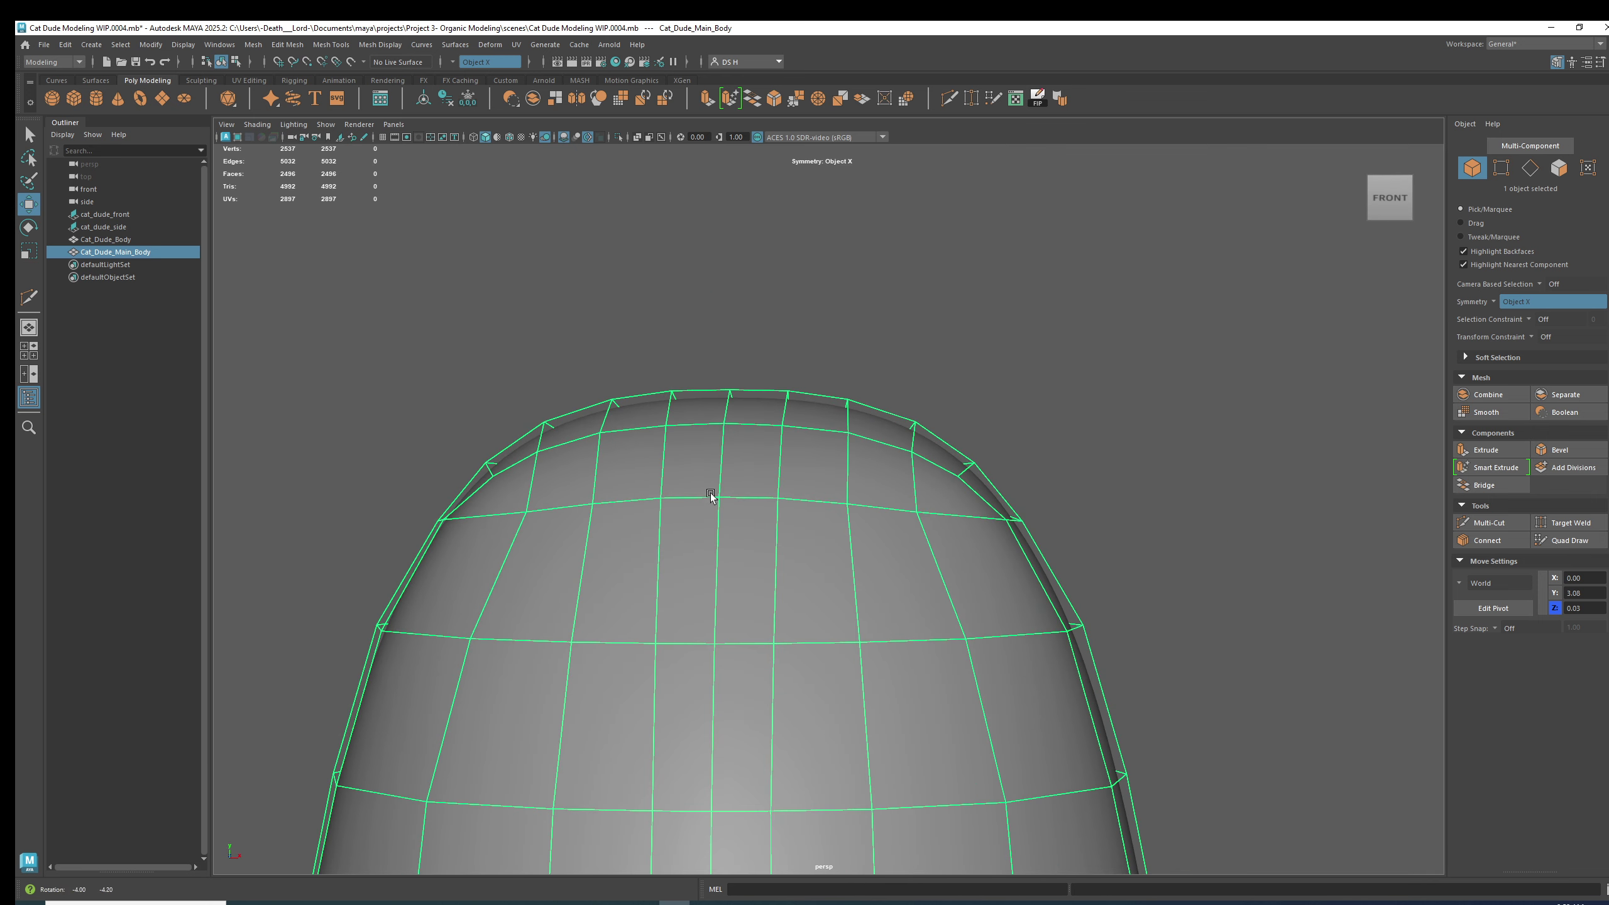
{"action": "left_click_drag", "start_coordinate": [946, 594], "coordinate": [858, 472], "text": "alt"}
{"action": "right_click_drag", "start_coordinate": [859, 472], "coordinate": [685, 498], "text": "alt"}
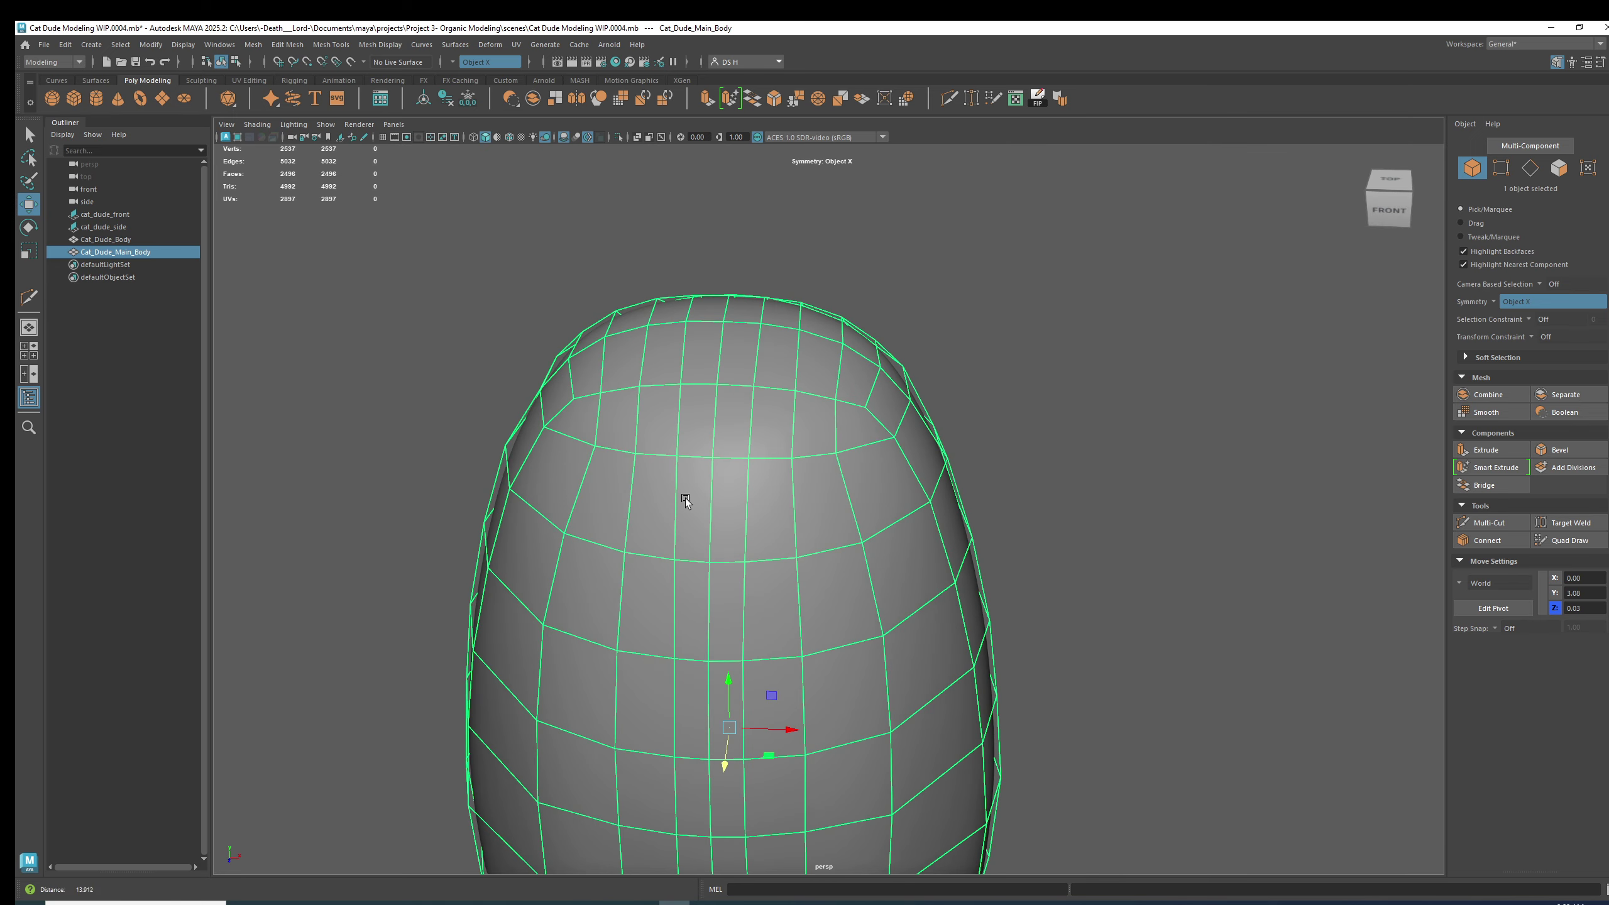
{"action": "left_click_drag", "start_coordinate": [685, 498], "coordinate": [622, 370], "text": "alt"}
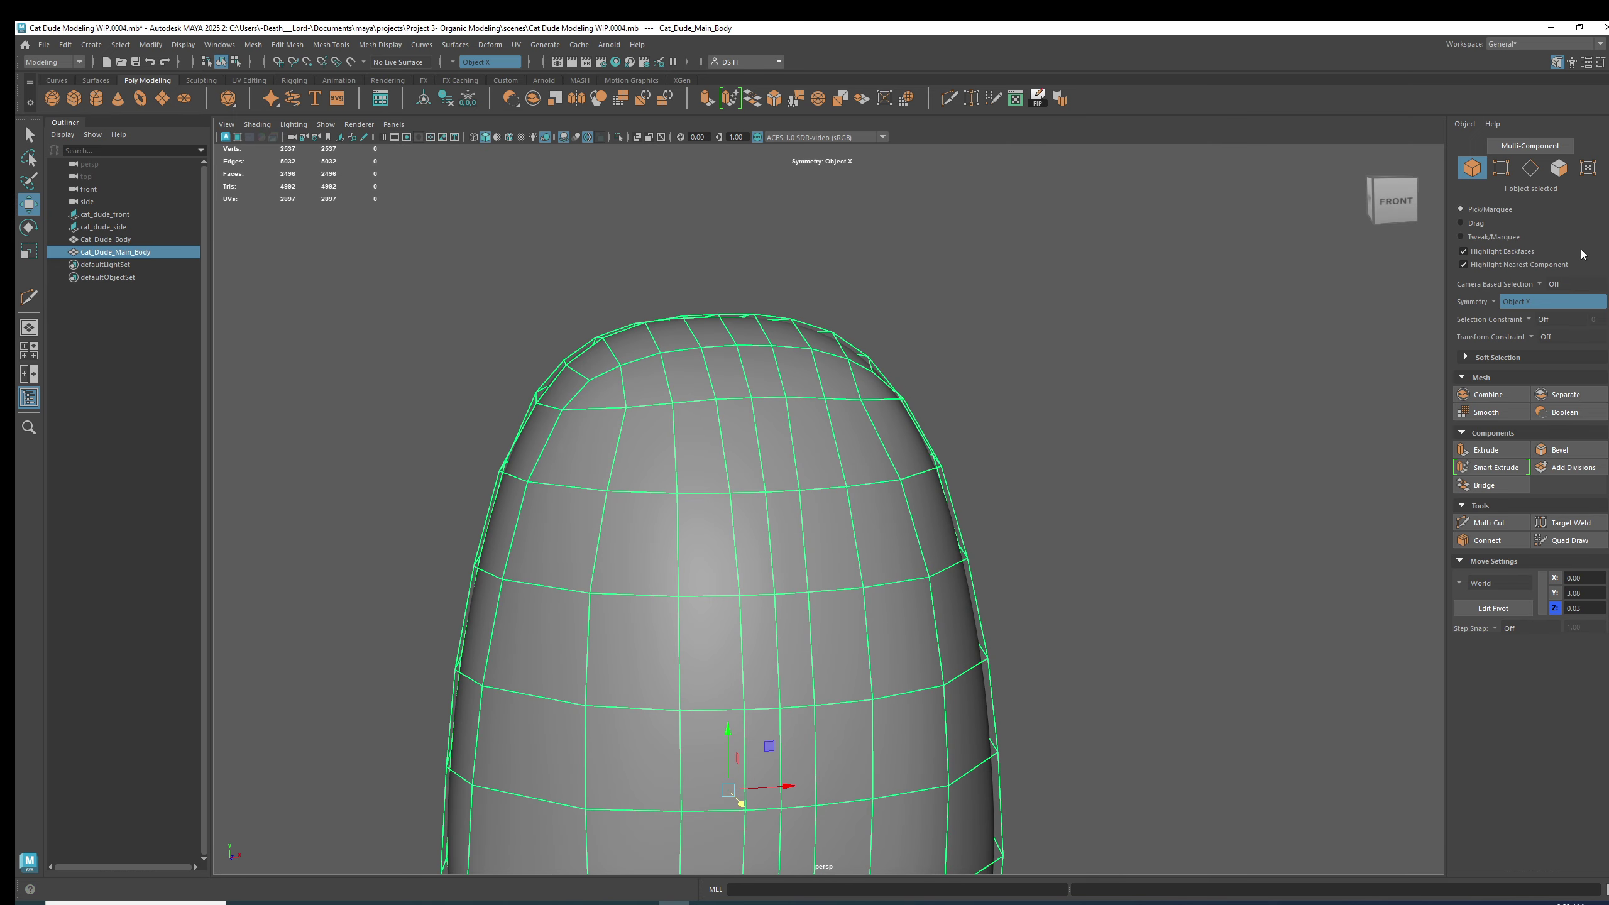
Set the main body's smooth mesh subdivision method to OpenSubdiv Catmull-Clark in its shape attributes.
{"action": "key", "text": "ctrl+a"}
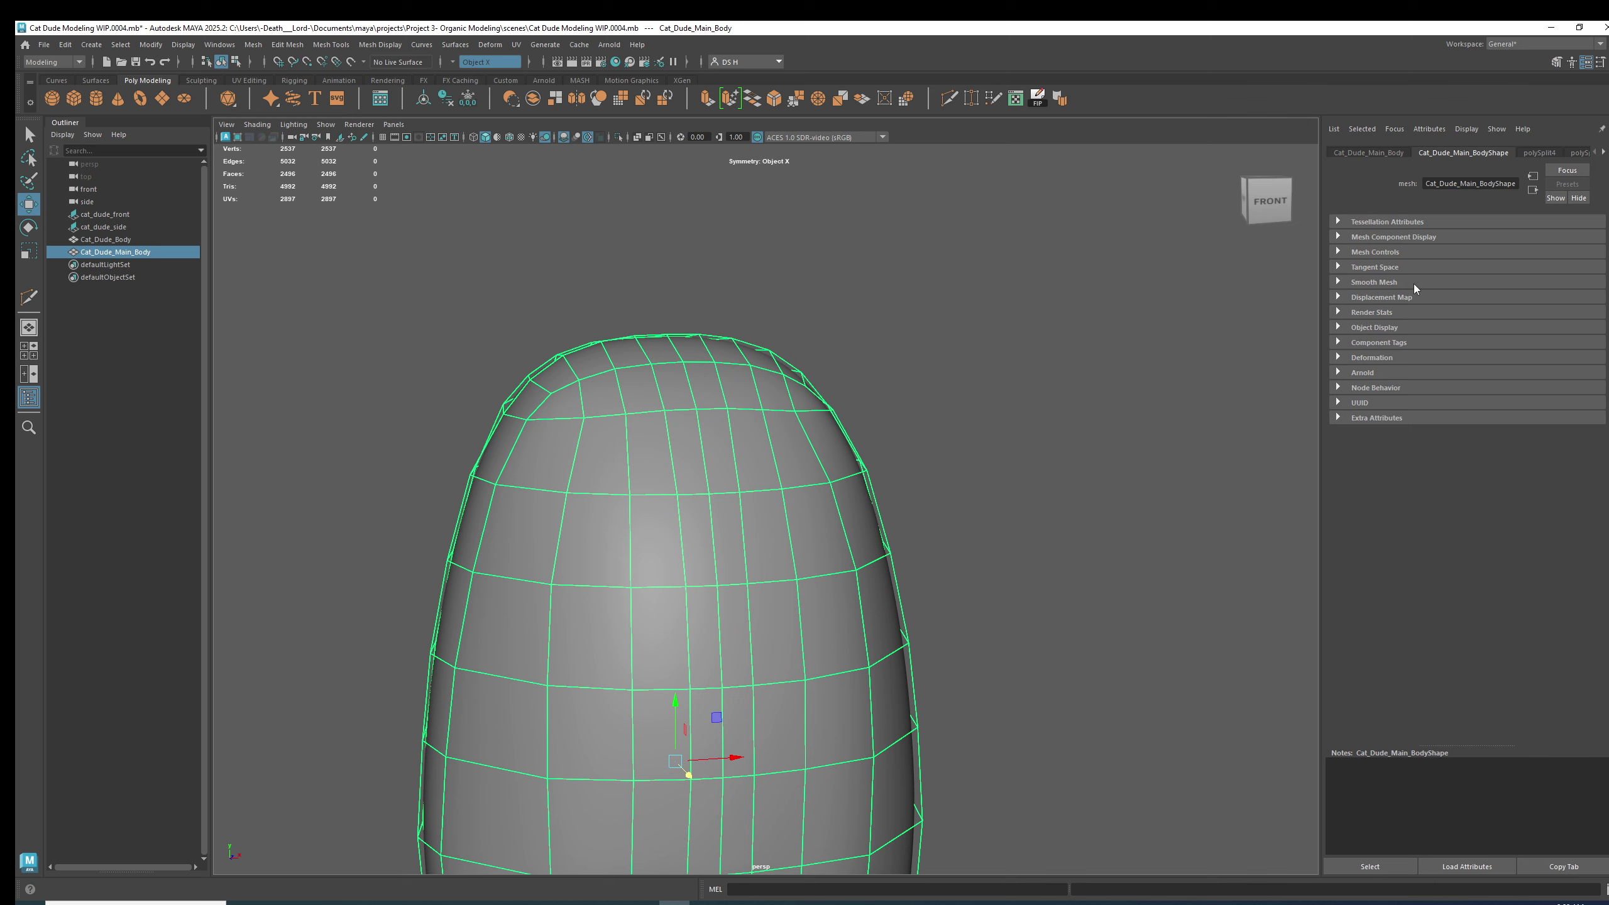
{"action": "left_click", "coordinate": [1382, 251]}
{"action": "left_click", "coordinate": [1383, 252]}
{"action": "left_click", "coordinate": [1382, 281]}
{"action": "left_click", "coordinate": [1391, 377]}
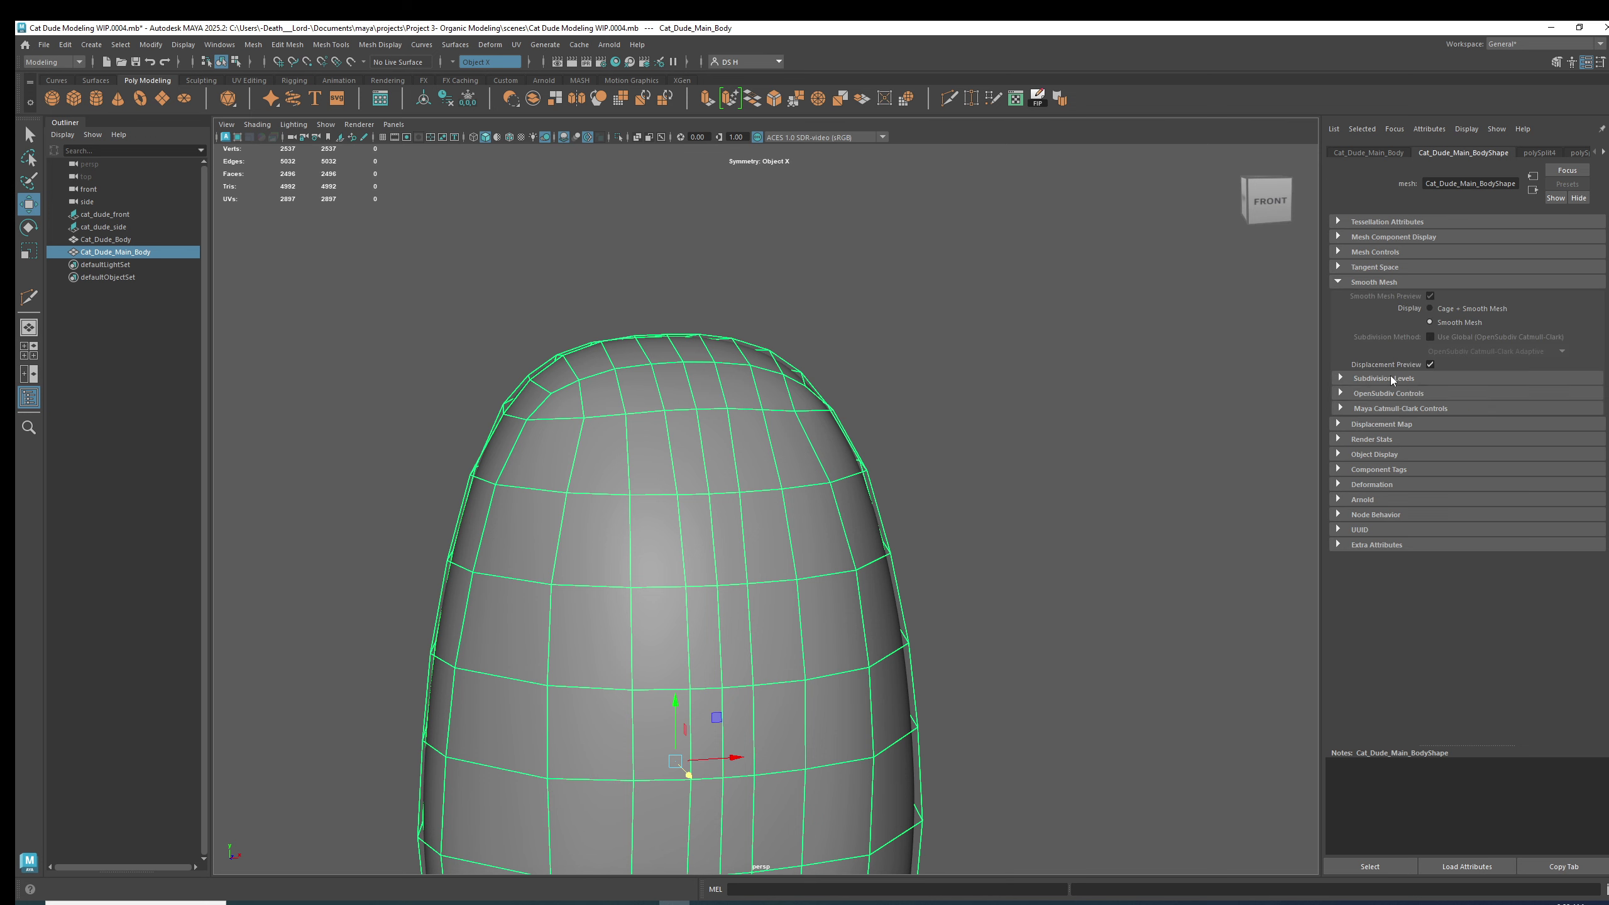
{"action": "left_click", "coordinate": [1390, 376]}
{"action": "left_click", "coordinate": [1390, 378]}
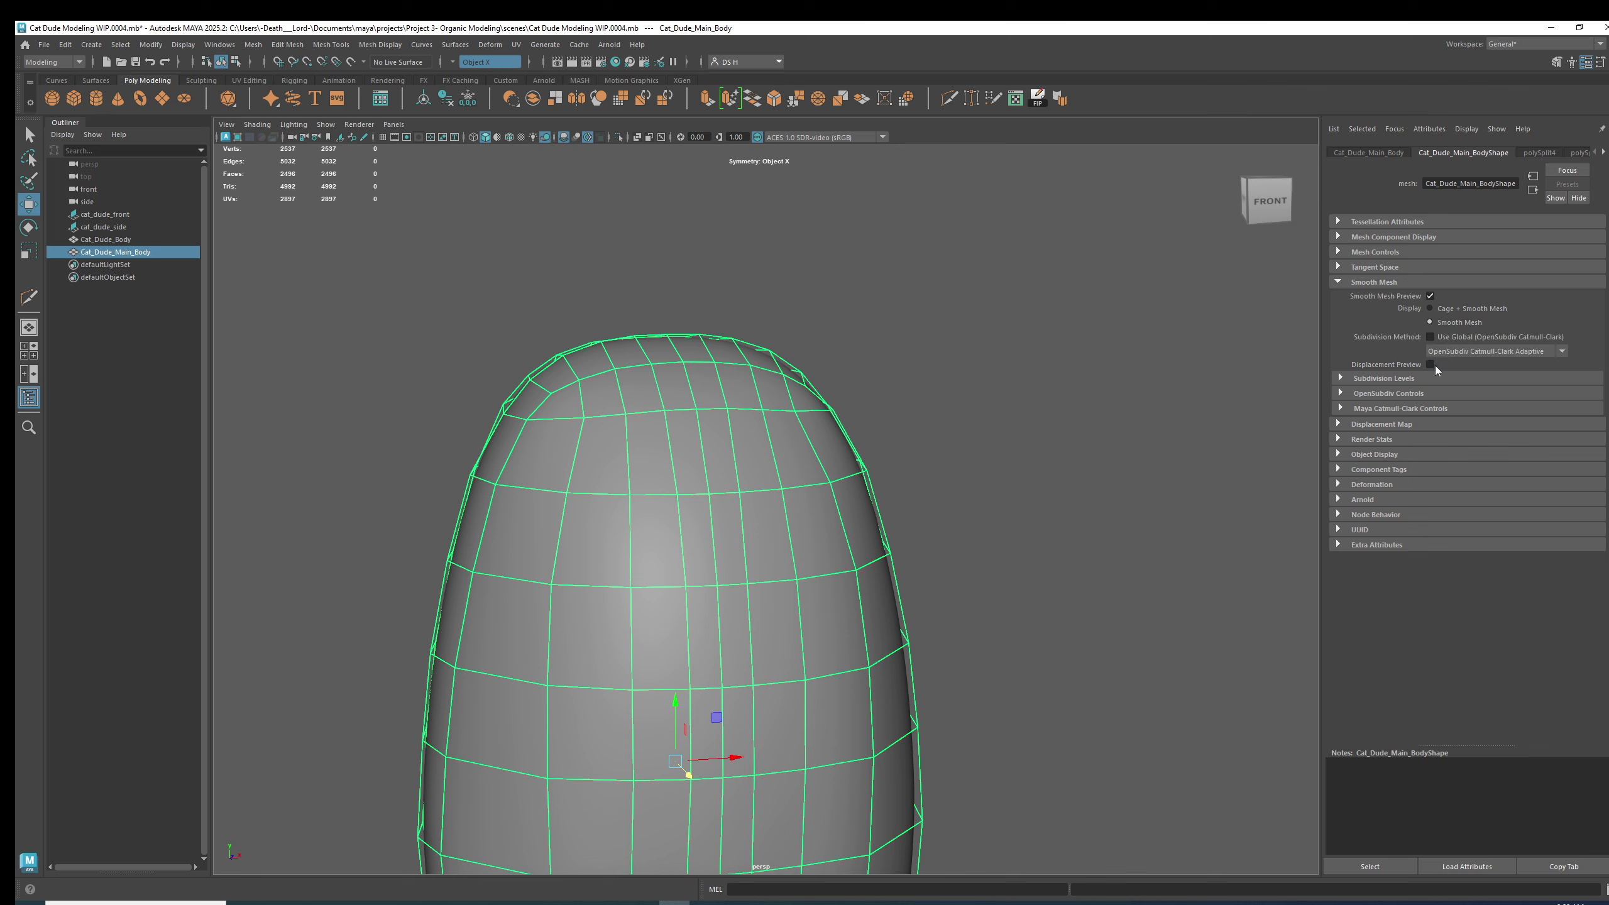
{"action": "left_click", "coordinate": [1475, 351]}
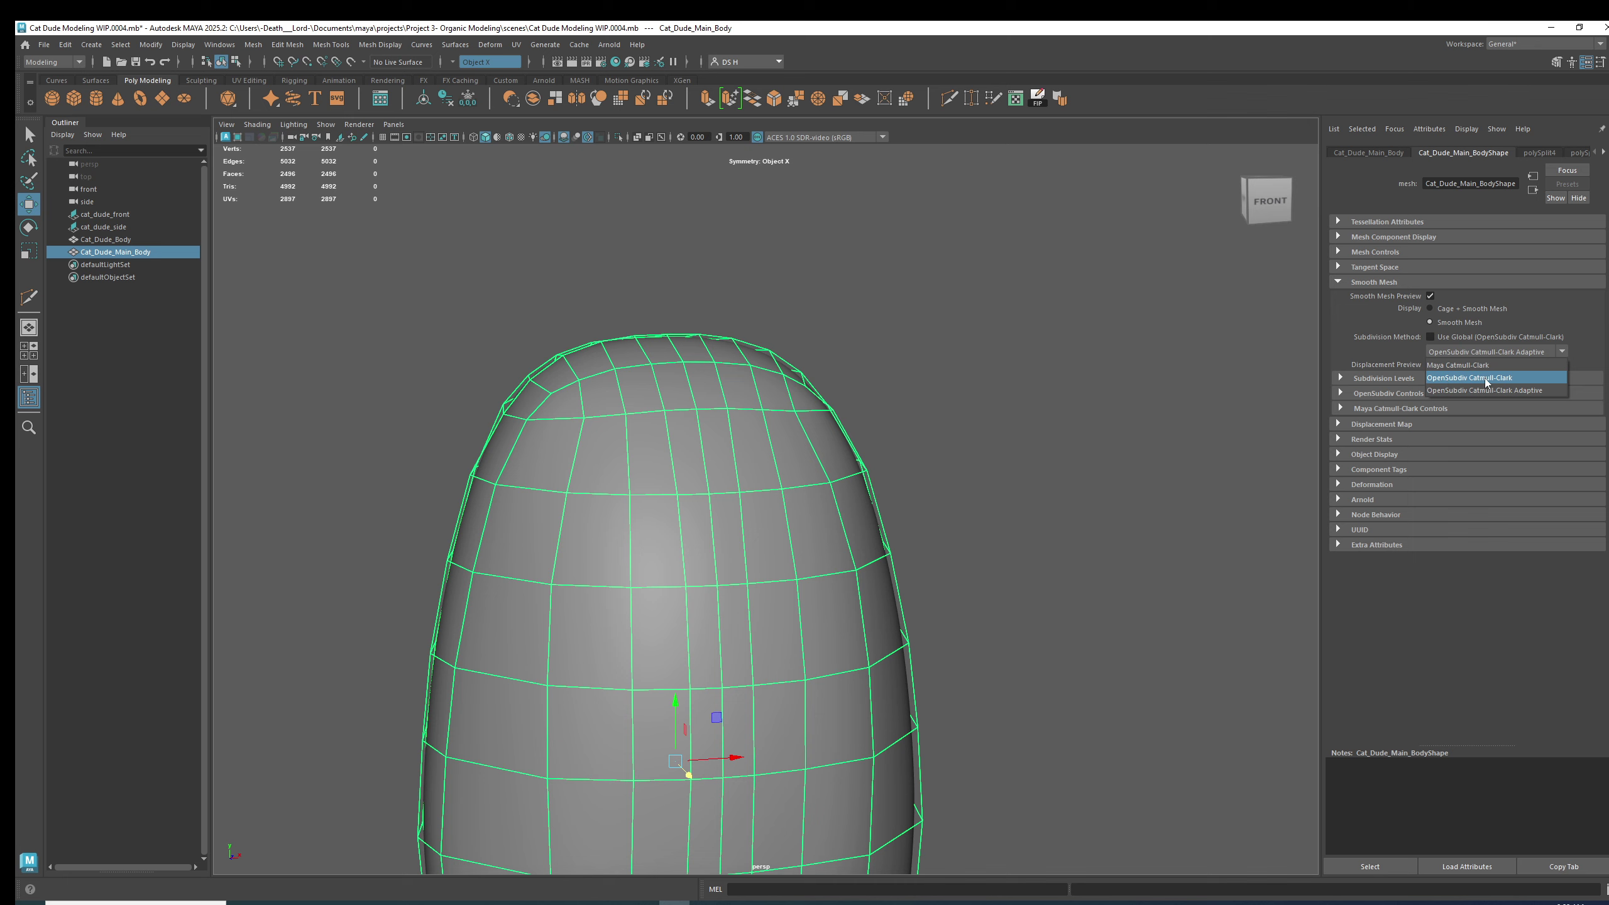
{"action": "left_click", "coordinate": [1512, 378]}
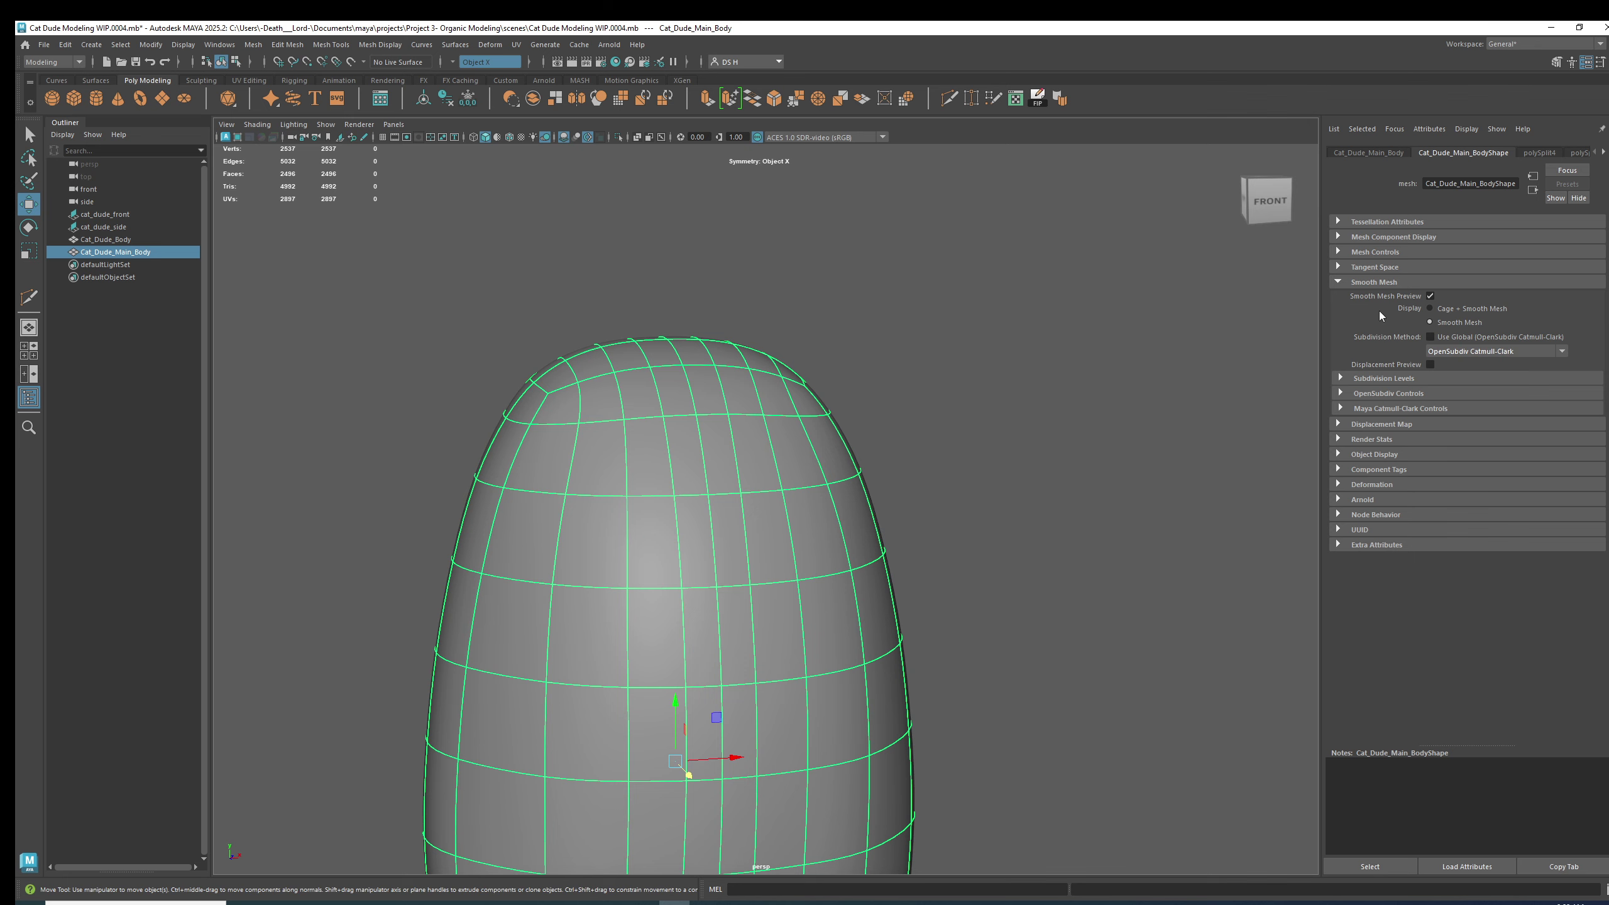
{"action": "left_click", "coordinate": [1391, 284]}
Inspect the smoothed body without its wireframe from the side and front, and return it to unsmoothed display.
{"action": "right_click_drag", "start_coordinate": [801, 433], "coordinate": [1043, 435], "text": "alt"}
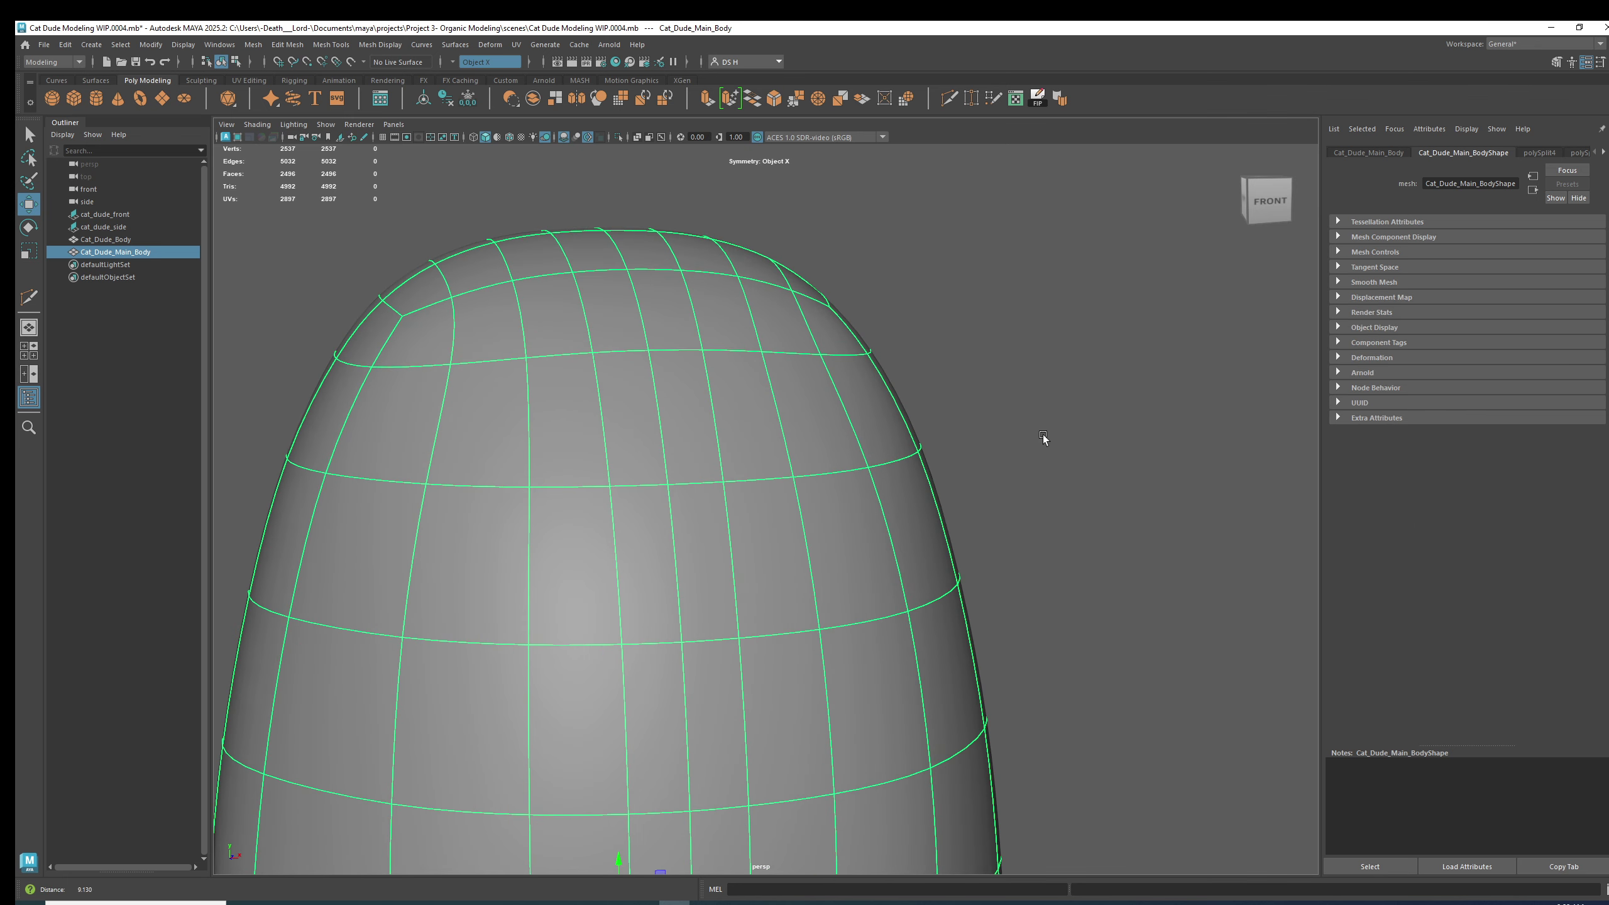
{"action": "left_click", "coordinate": [1100, 460]}
{"action": "left_click_drag", "start_coordinate": [1099, 460], "coordinate": [1174, 360], "text": "alt"}
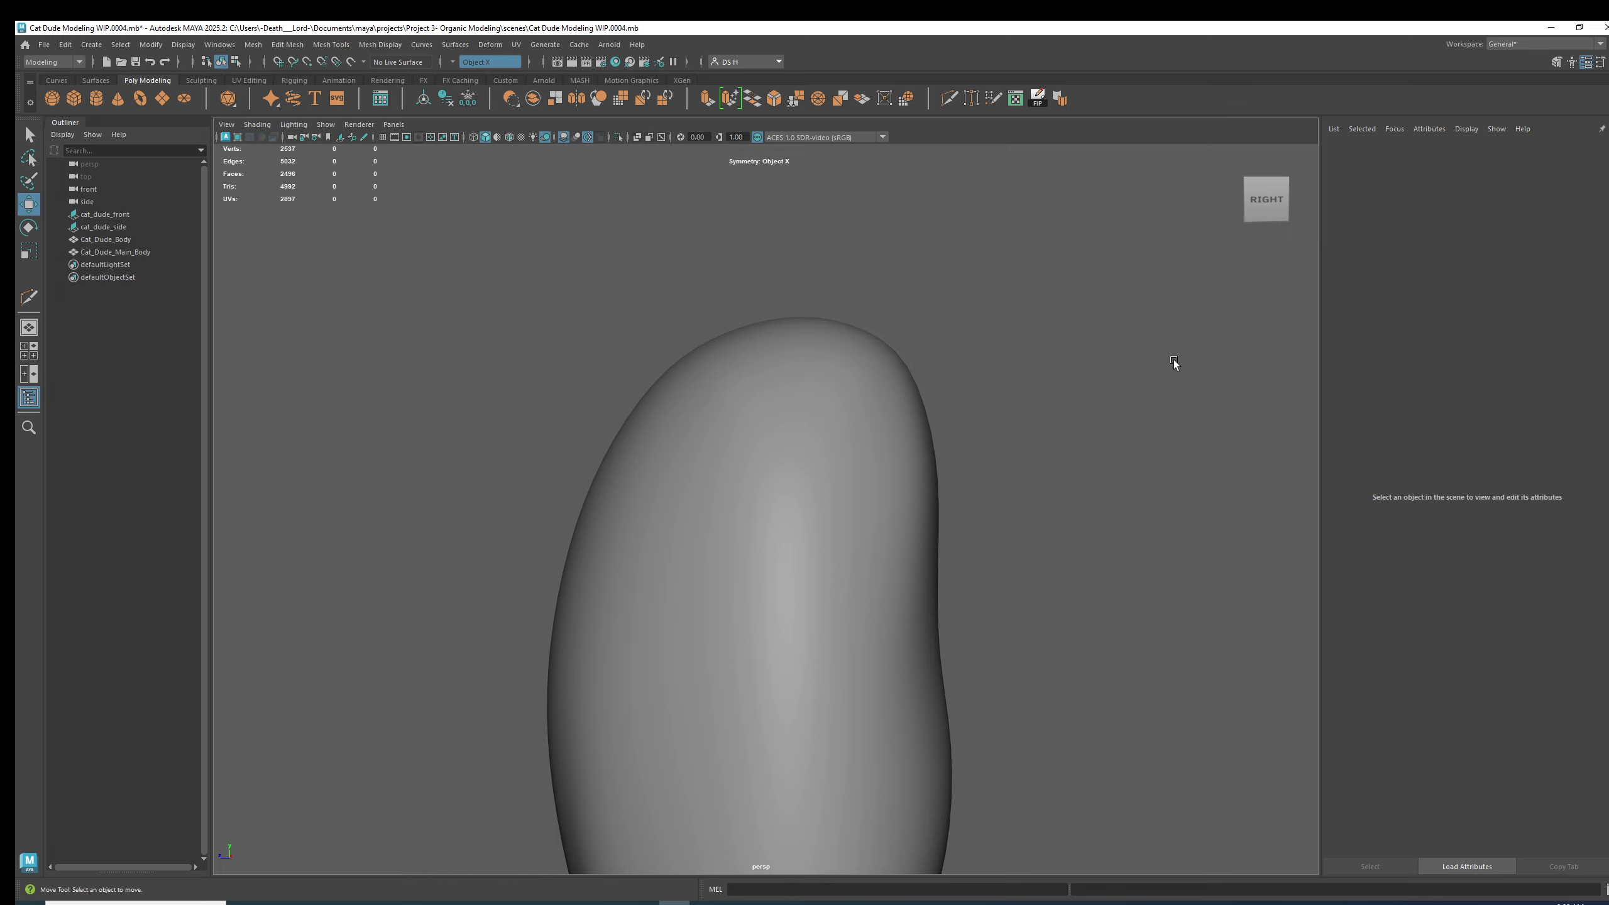
{"action": "left_click_drag", "start_coordinate": [1063, 424], "coordinate": [876, 374], "text": "alt"}
{"action": "left_click", "coordinate": [787, 442]}
{"action": "key", "text": "1"}
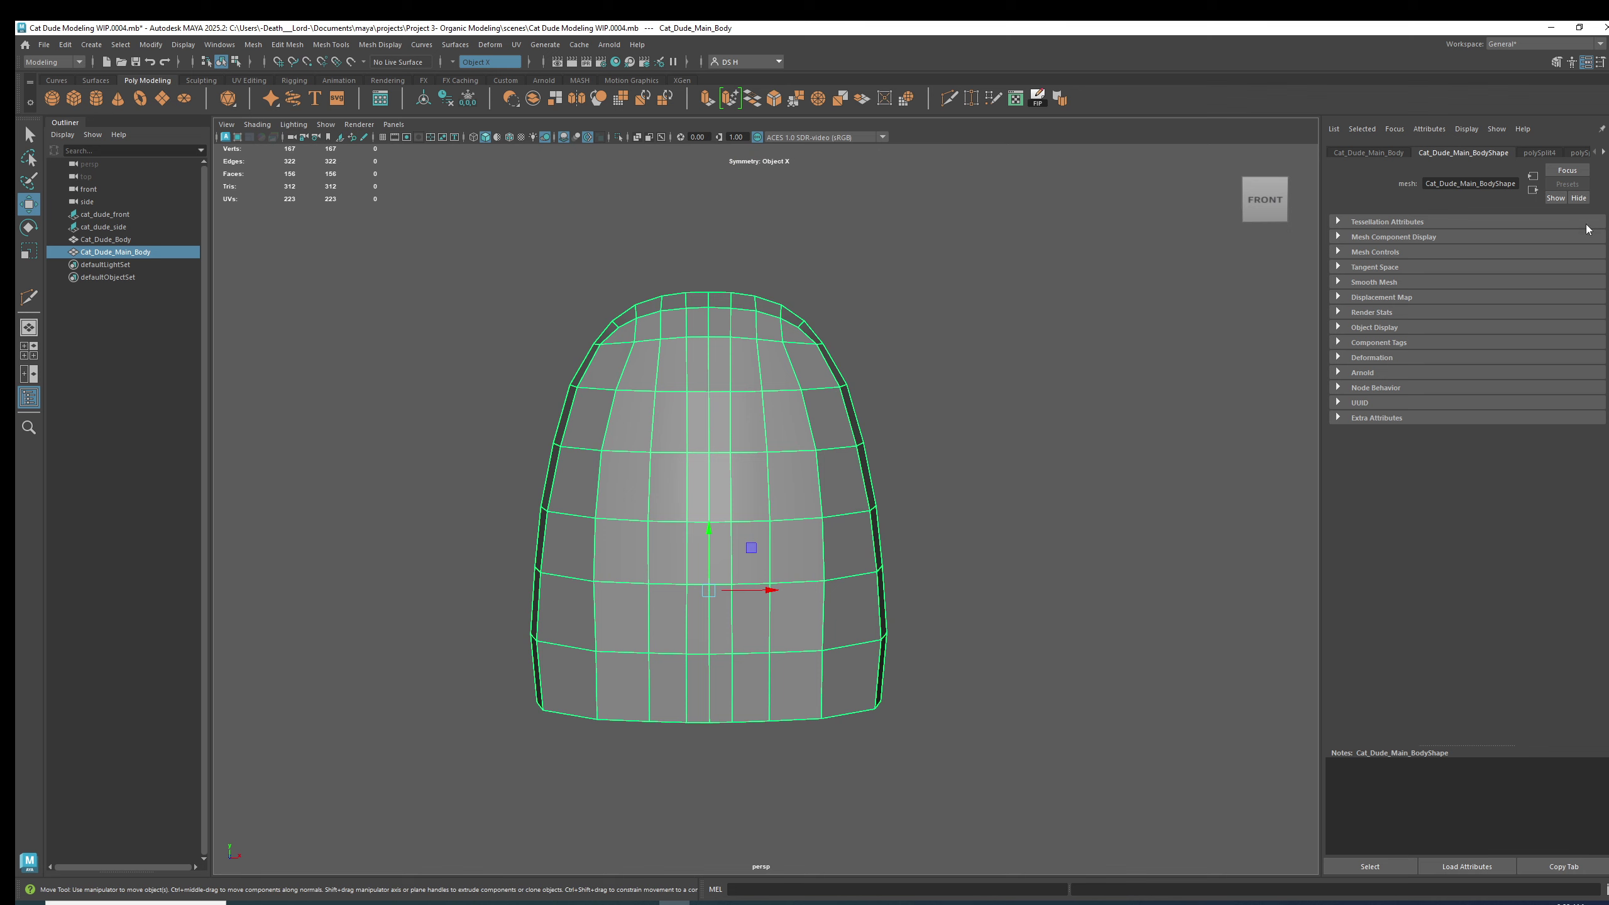
Show the _example_body_ layer and move the example body along X until it stands beside the main body.
{"action": "key", "text": "ctrl+a"}
{"action": "right_click_drag", "start_coordinate": [885, 375], "coordinate": [812, 373], "text": "alt"}
{"action": "left_click_drag", "start_coordinate": [811, 373], "coordinate": [805, 373], "text": "alt"}
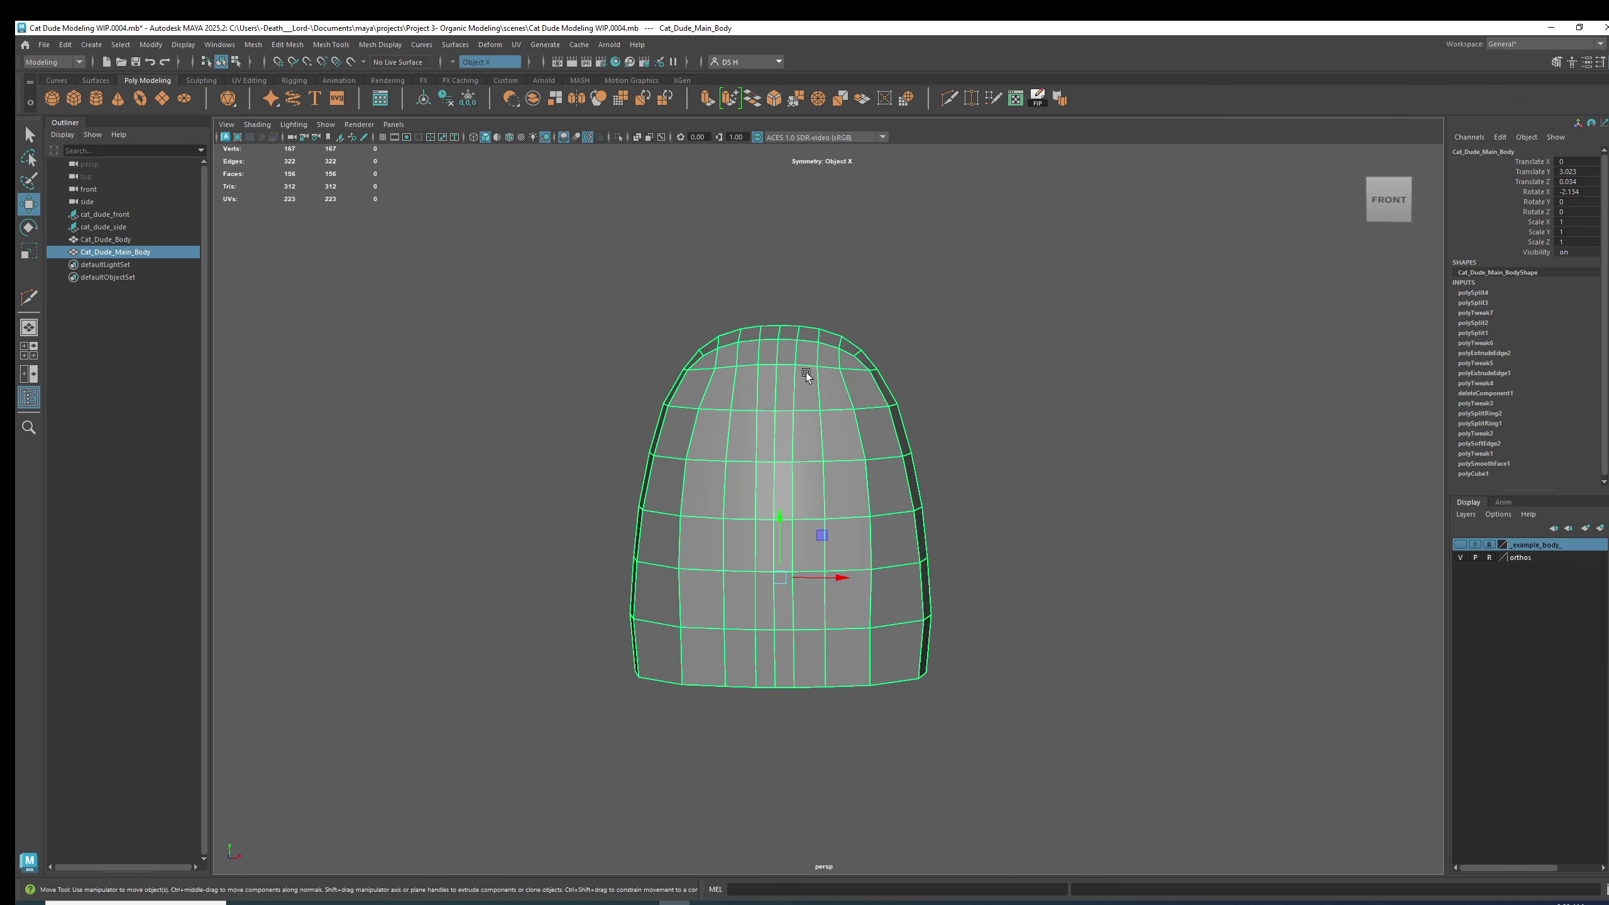
{"action": "left_click", "coordinate": [1458, 544]}
{"action": "middle_click_drag", "start_coordinate": [1092, 476], "coordinate": [968, 475], "text": "alt"}
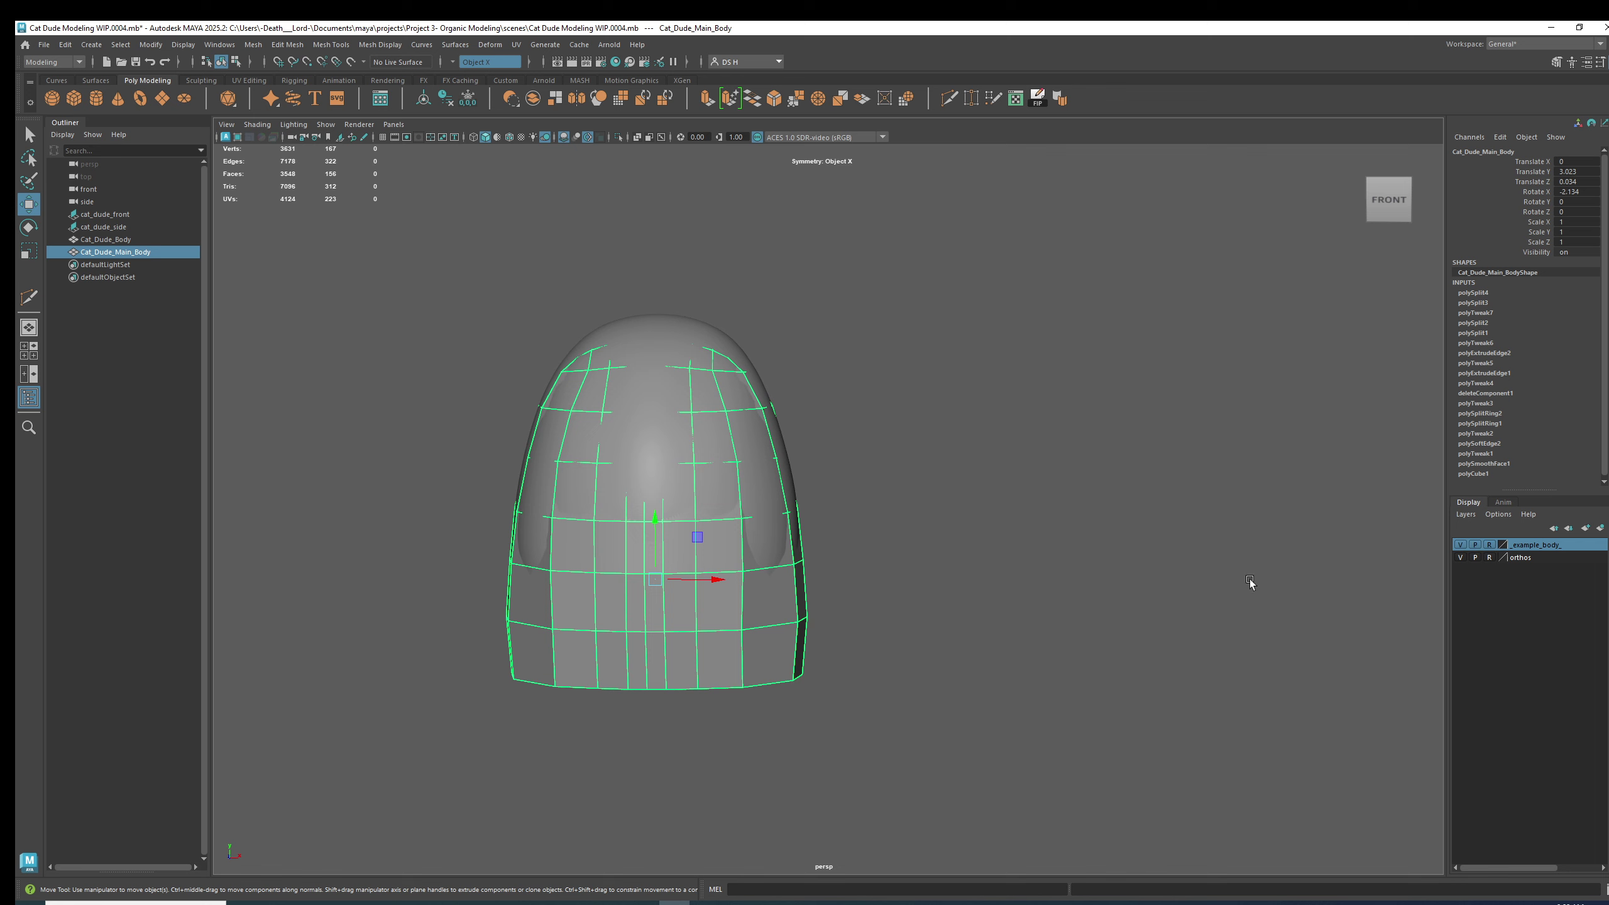
{"action": "left_click", "coordinate": [643, 342]}
{"action": "left_click_drag", "start_coordinate": [711, 591], "coordinate": [1047, 593]}
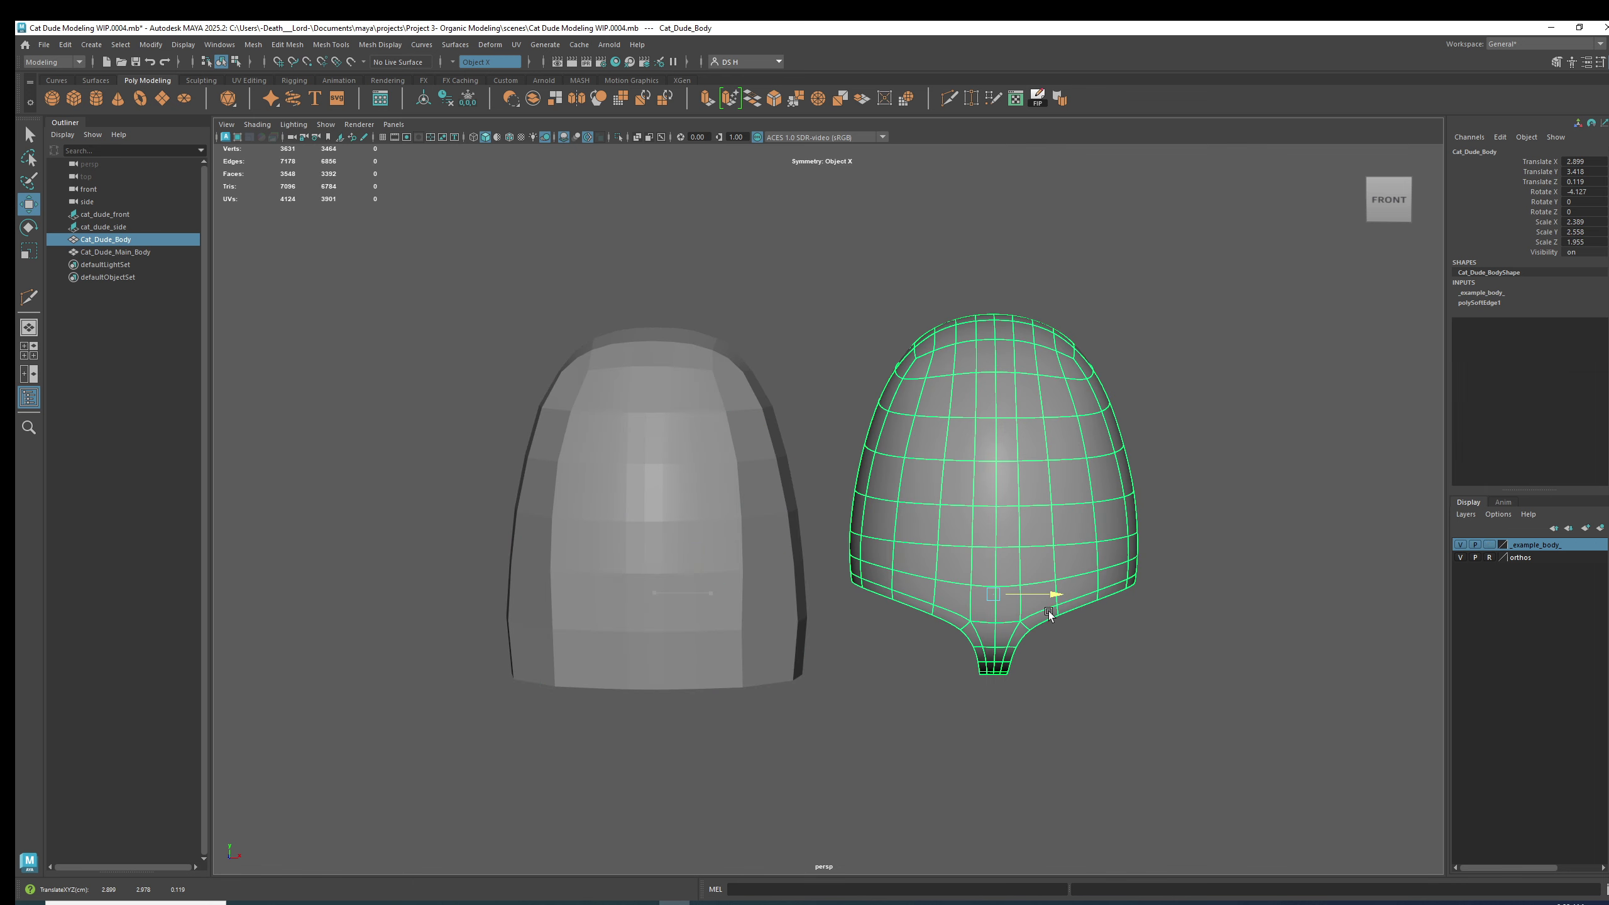
{"action": "left_click", "coordinate": [1178, 639]}
Display both bodies unsmoothed with their wireframes over the shading, and compare them from an angle and the front.
{"action": "mouse_move", "coordinate": [1178, 640]}
{"action": "left_mouse_down", "text": "alt"}
{"action": "mouse_move", "coordinate": [1071, 548]}
{"action": "mouse_move", "coordinate": [1021, 536]}
{"action": "left_mouse_up", "text": "alt"}
{"action": "left_click", "coordinate": [715, 318]}
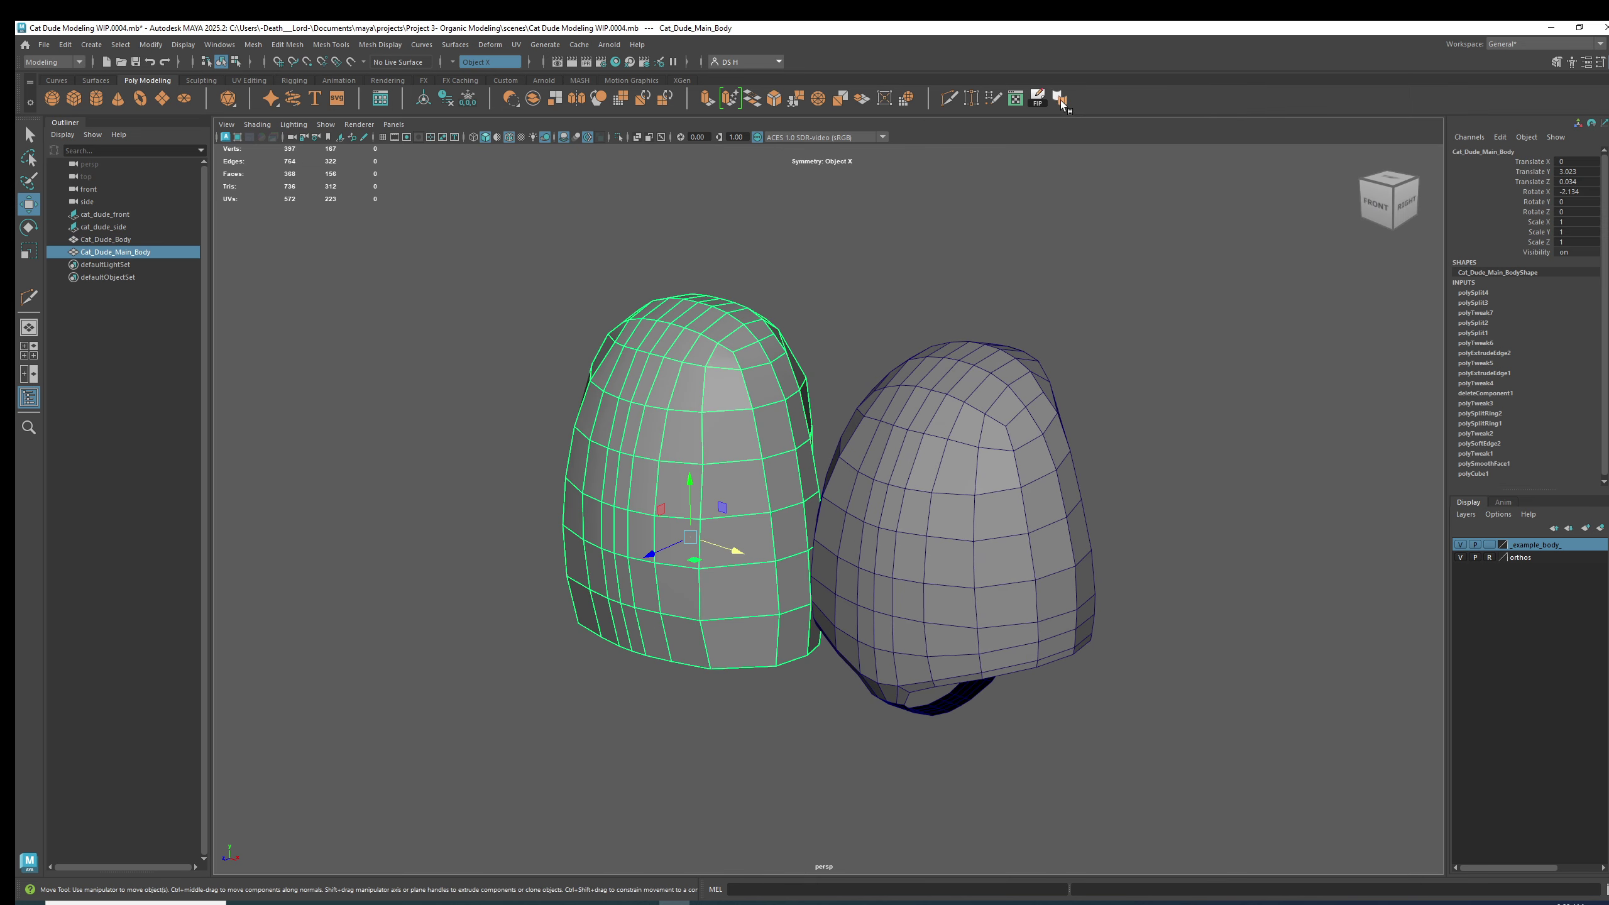
{"action": "left_click", "coordinate": [901, 273]}
{"action": "left_click_drag", "start_coordinate": [772, 421], "coordinate": [1012, 426], "text": "alt"}
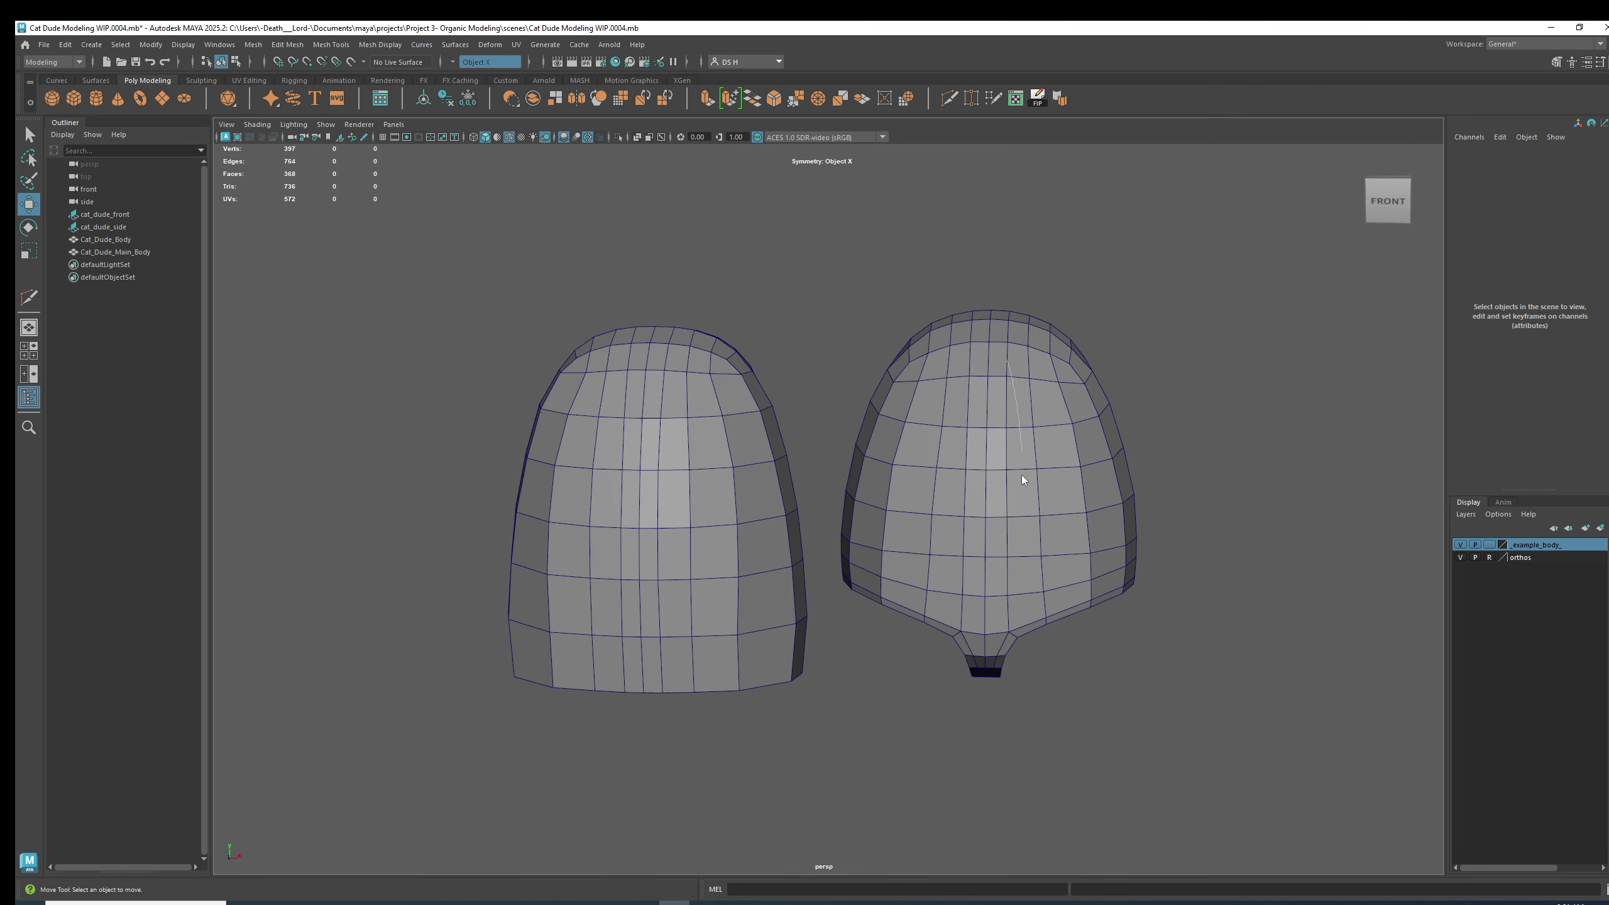
Select the arch of faces on the example body's front, running up one side, across the top and down the other.
{"action": "right_click_drag", "start_coordinate": [1022, 475], "coordinate": [1031, 484]}
{"action": "left_click_drag", "start_coordinate": [1120, 598], "coordinate": [1122, 581], "text": "alt"}
{"action": "left_click", "coordinate": [1119, 567]}
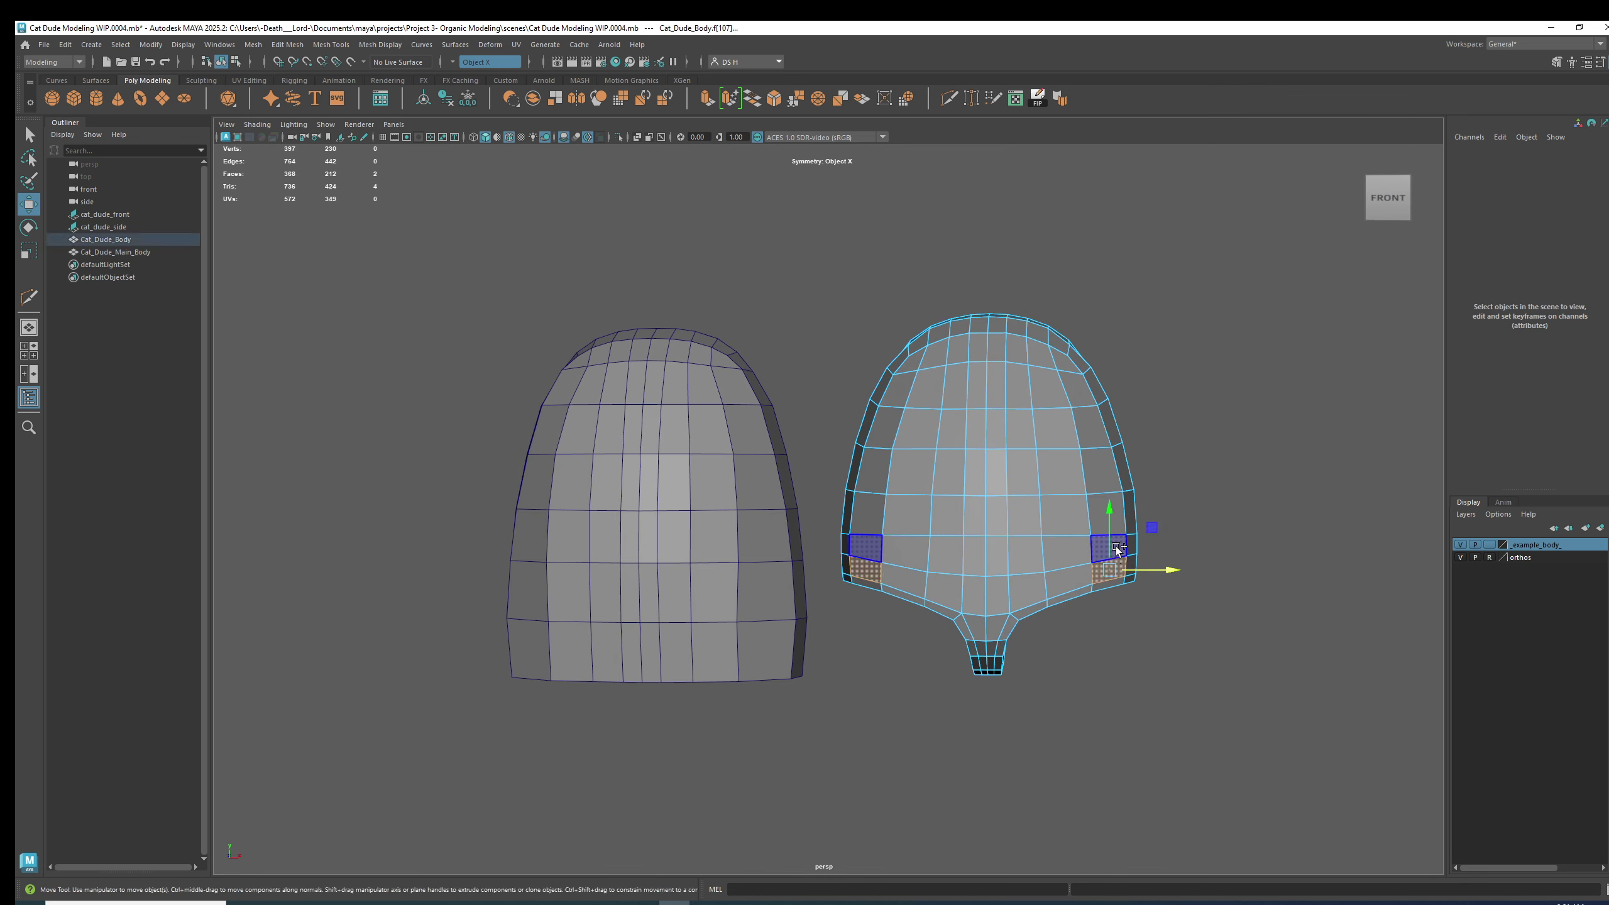
{"action": "key", "text": "q"}
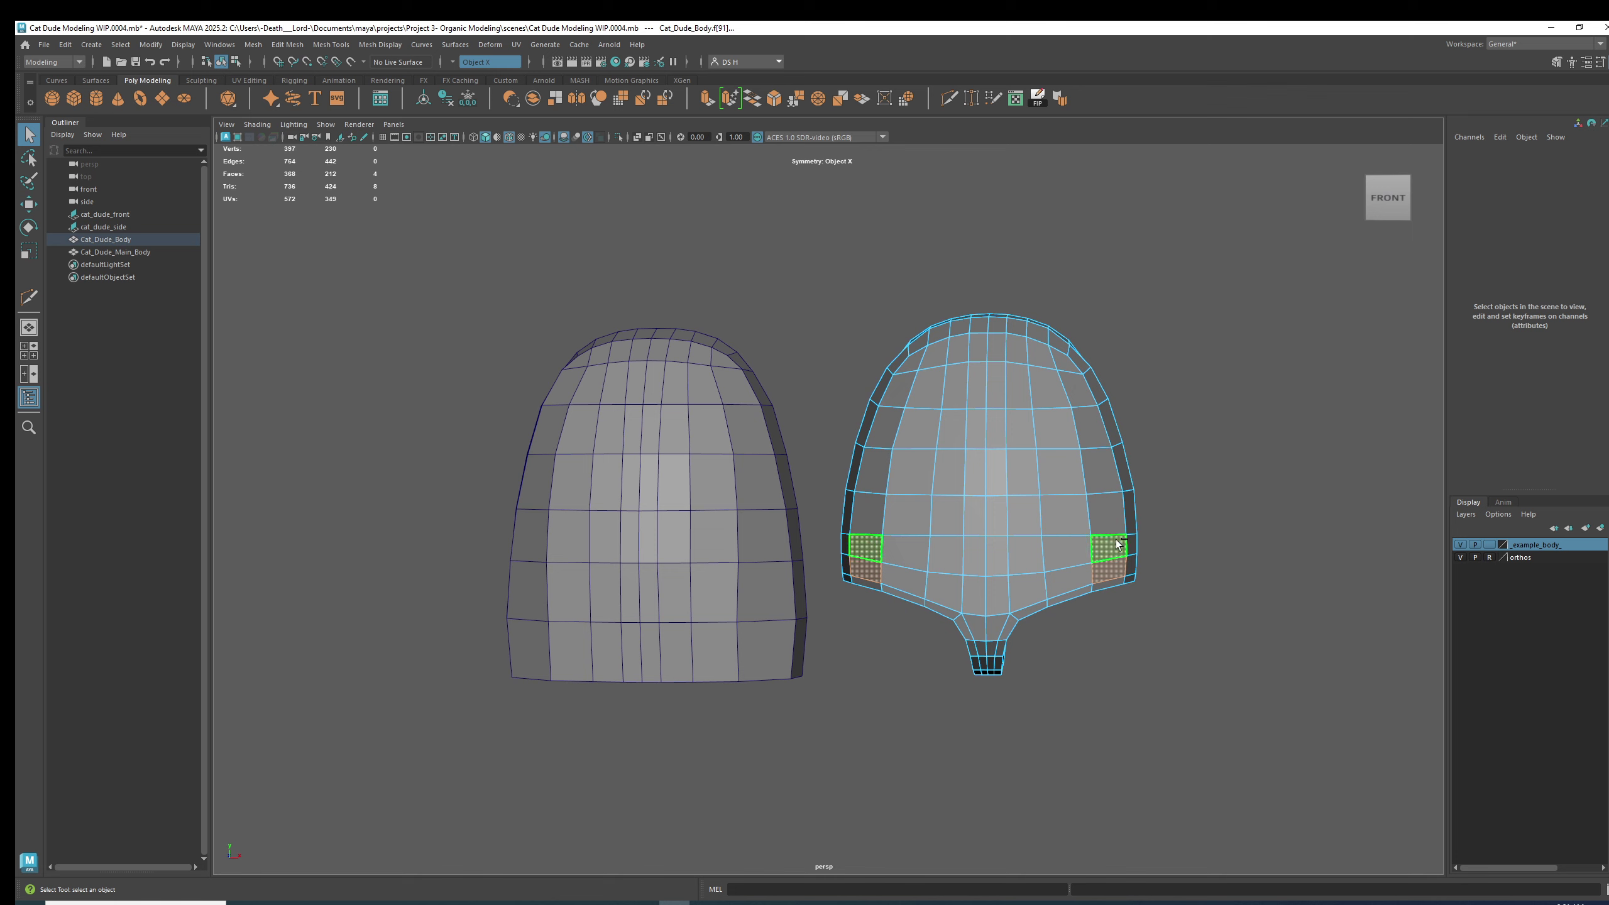
{"action": "left_click", "coordinate": [1114, 547], "text": "shift"}
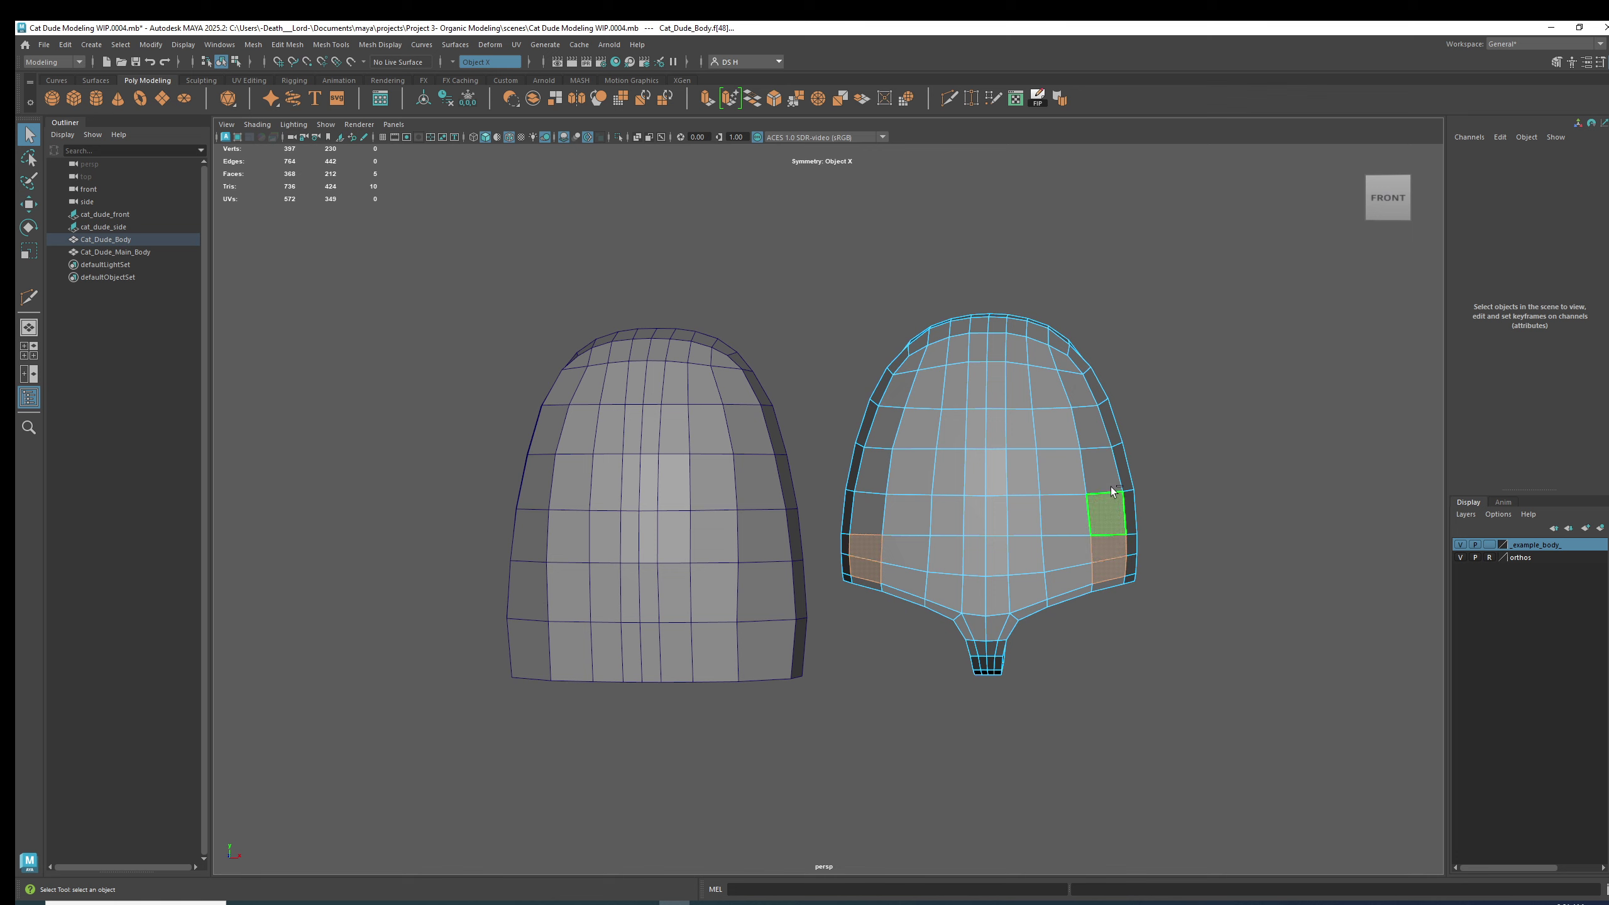
{"action": "left_click", "coordinate": [1059, 361], "text": "shift"}
{"action": "left_click", "coordinate": [1044, 355], "text": "shift"}
{"action": "left_click", "coordinate": [1018, 351], "text": "shift"}
{"action": "left_click", "coordinate": [998, 348], "text": "shift"}
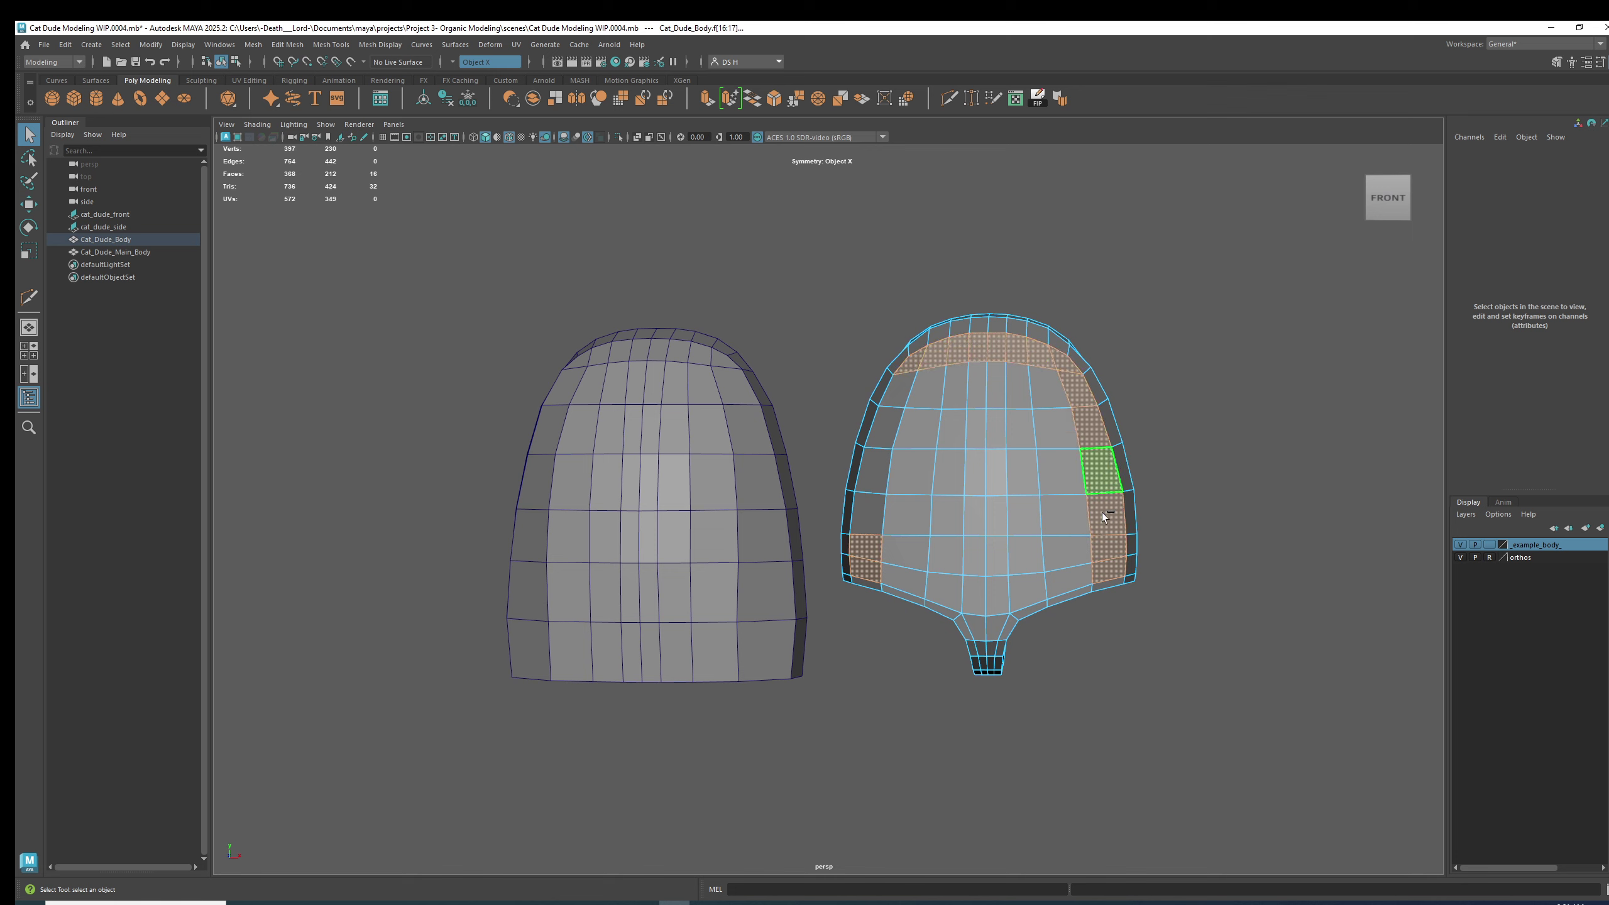
{"action": "left_click", "coordinate": [873, 474], "text": "shift"}
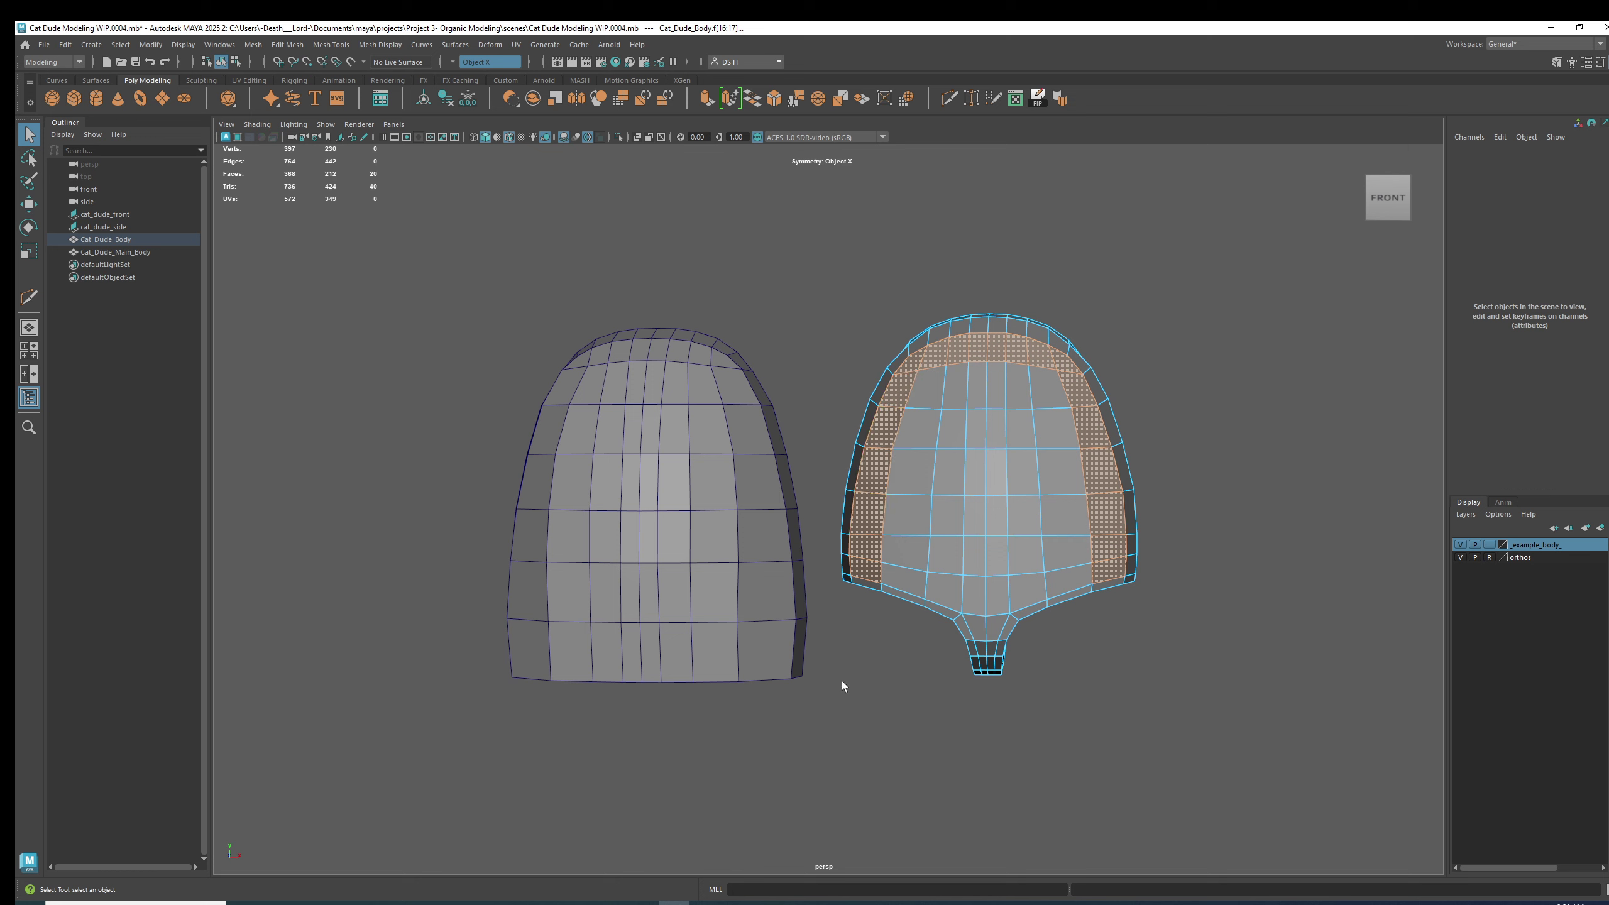
Select the matching arch of front faces on the main body, from the lower sides up and across the top.
{"action": "left_click", "coordinate": [754, 642], "text": "shift"}
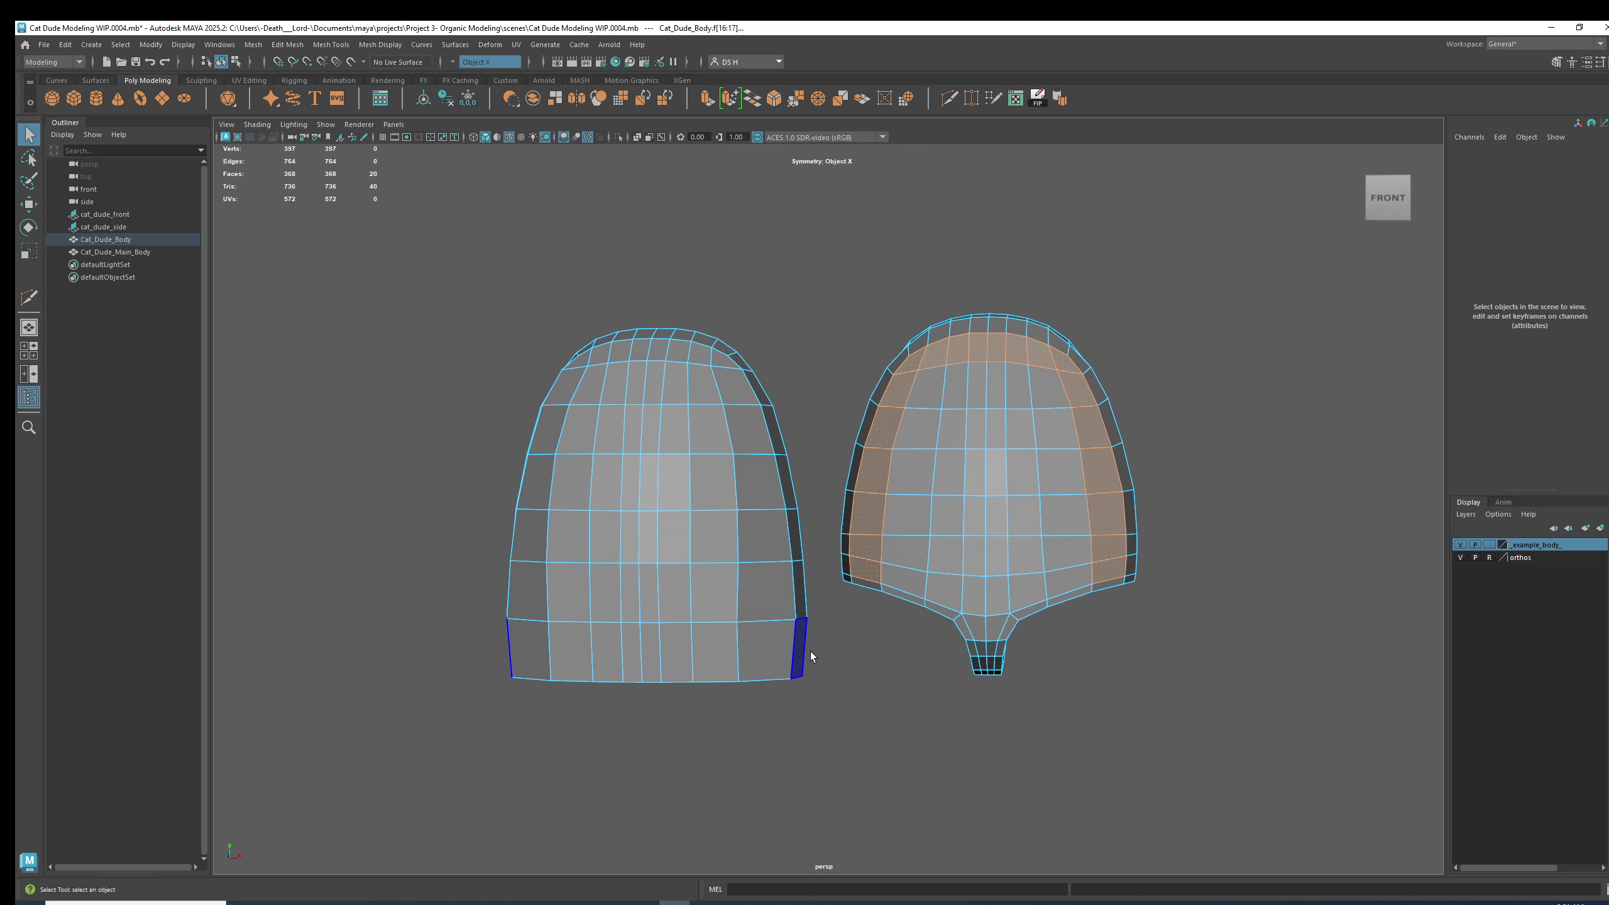
{"action": "left_click_drag", "start_coordinate": [811, 658], "coordinate": [767, 671], "text": "alt"}
{"action": "left_click", "coordinate": [745, 660]}
{"action": "left_click", "coordinate": [757, 601], "text": "shift"}
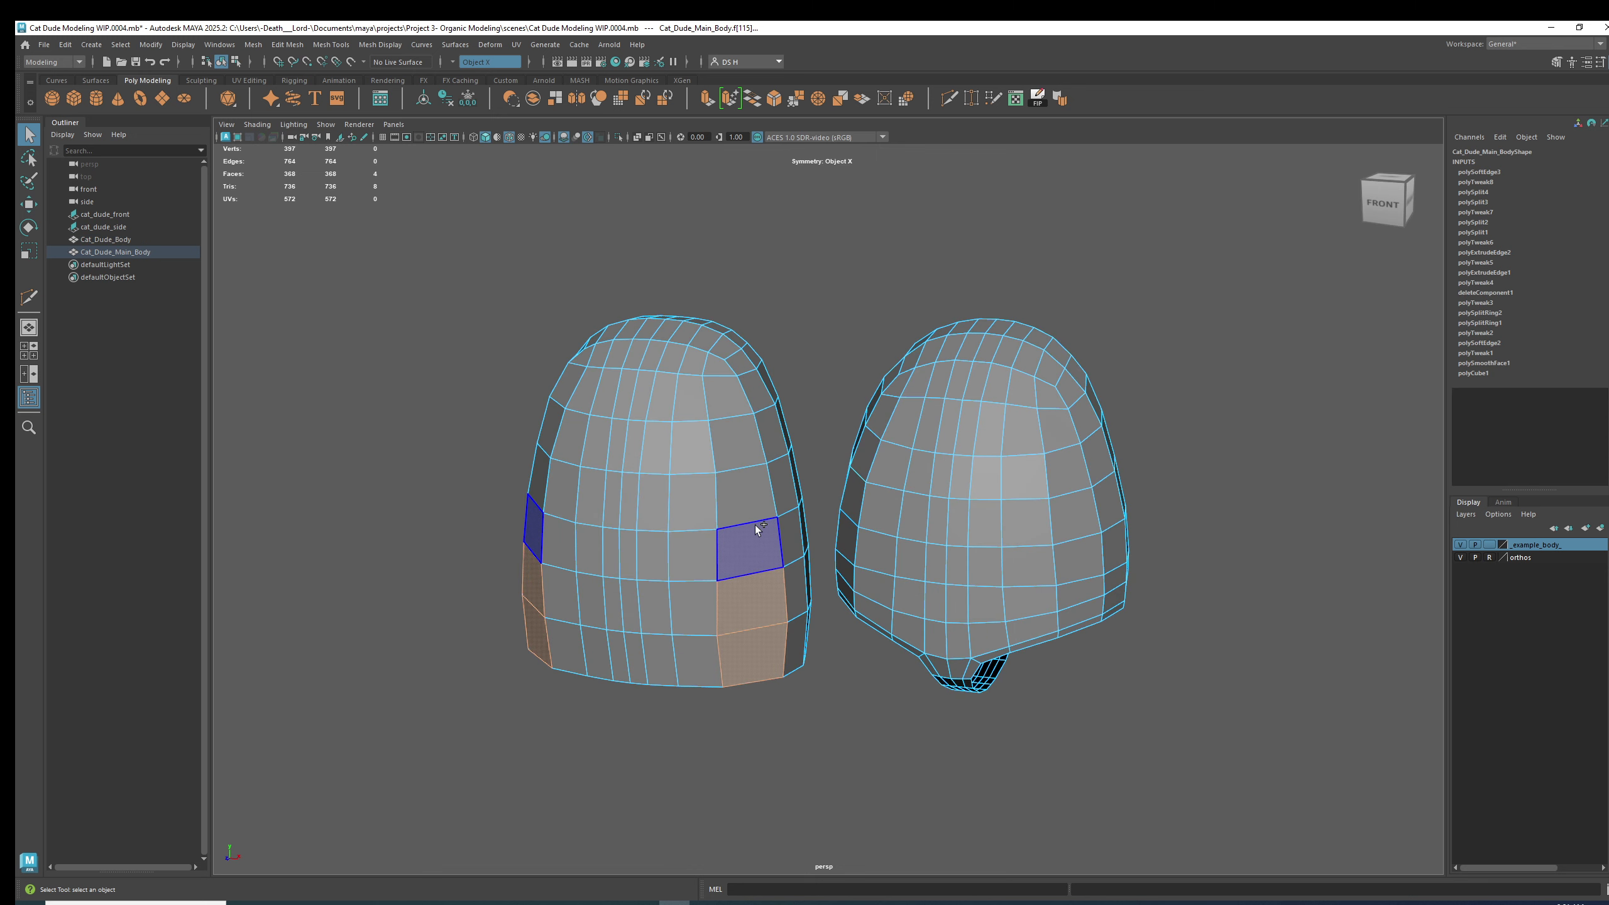
{"action": "left_click", "coordinate": [752, 533], "text": "shift"}
{"action": "left_click", "coordinate": [746, 484], "text": "shift"}
{"action": "left_click", "coordinate": [737, 444], "text": "shift"}
{"action": "left_click", "coordinate": [742, 402], "text": "shift"}
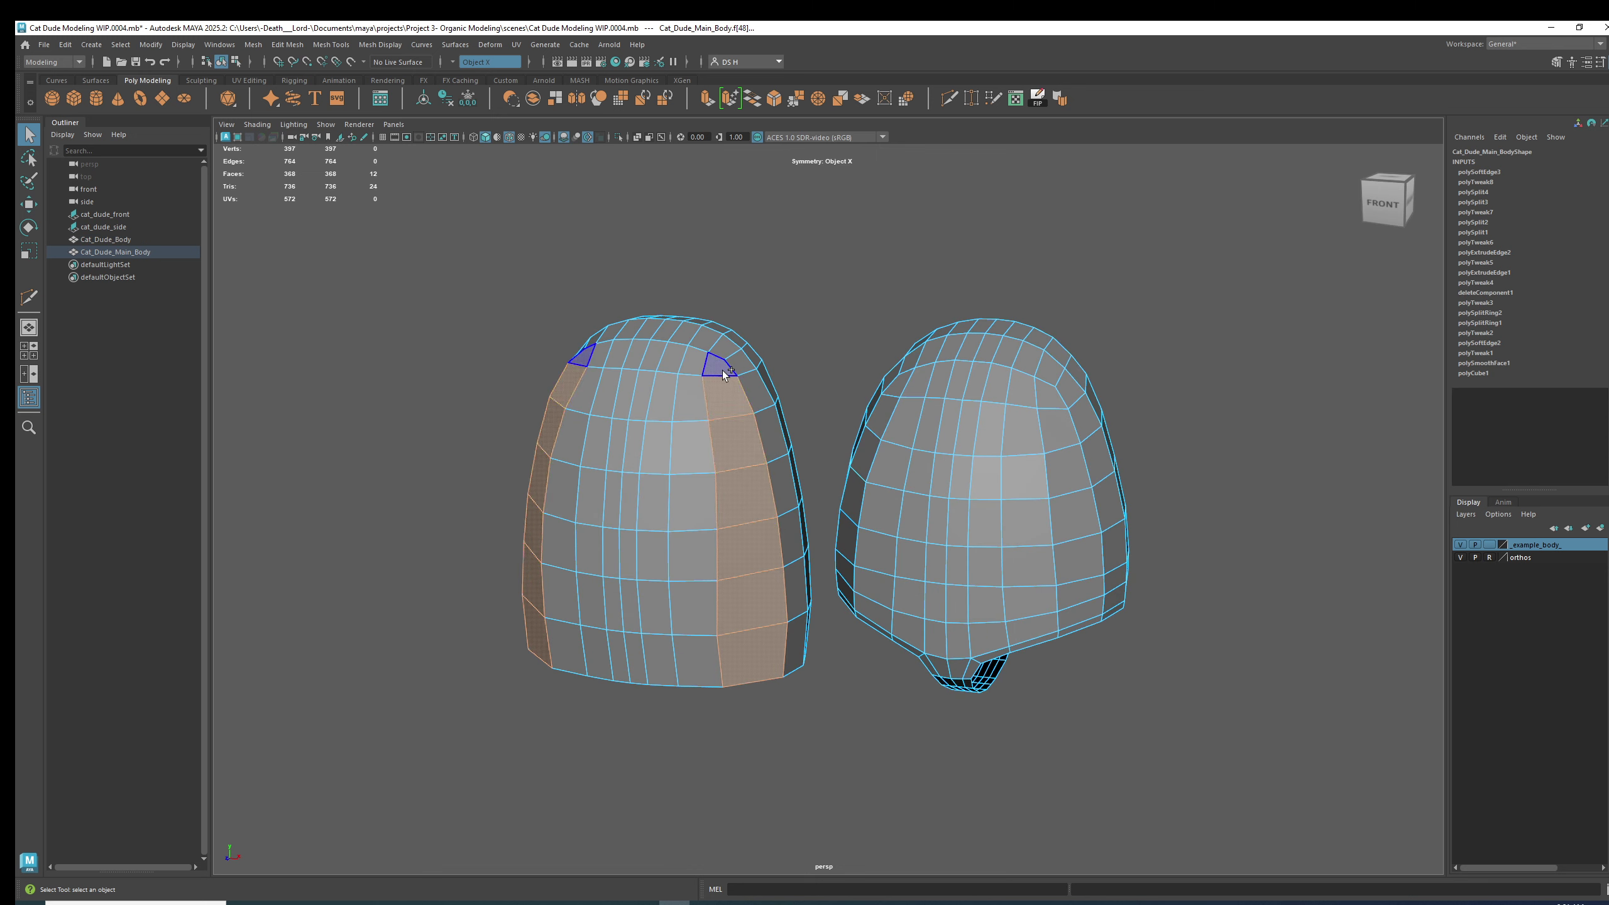
{"action": "left_click", "coordinate": [719, 367], "text": "shift"}
{"action": "left_click", "coordinate": [658, 357], "text": "shift"}
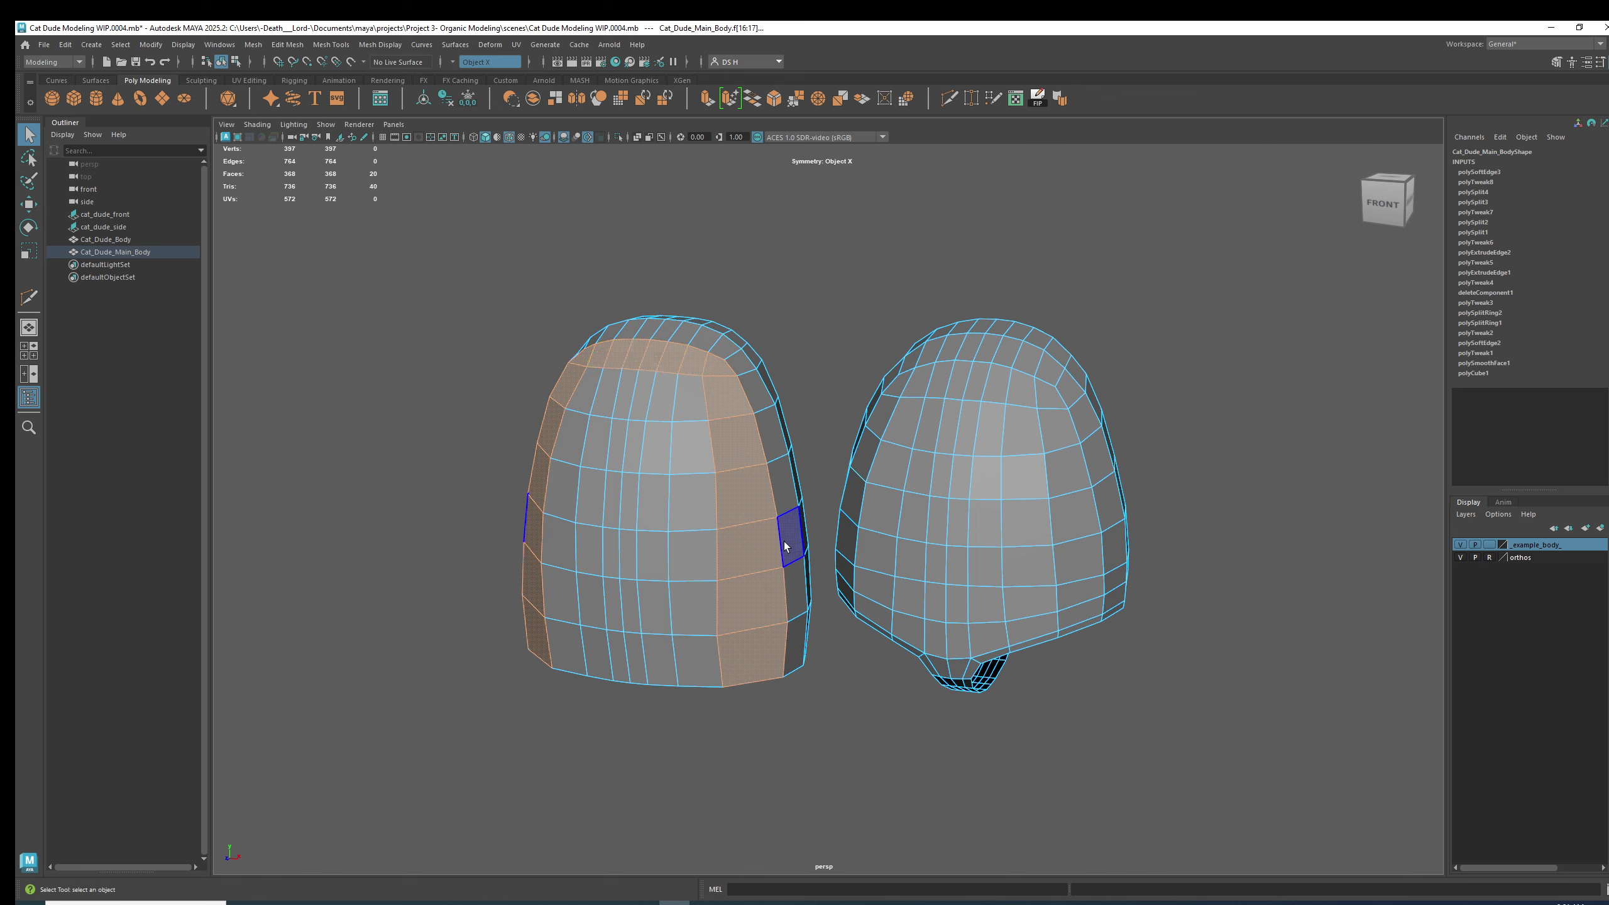
{"action": "left_click_drag", "start_coordinate": [804, 755], "coordinate": [832, 730], "text": "alt"}
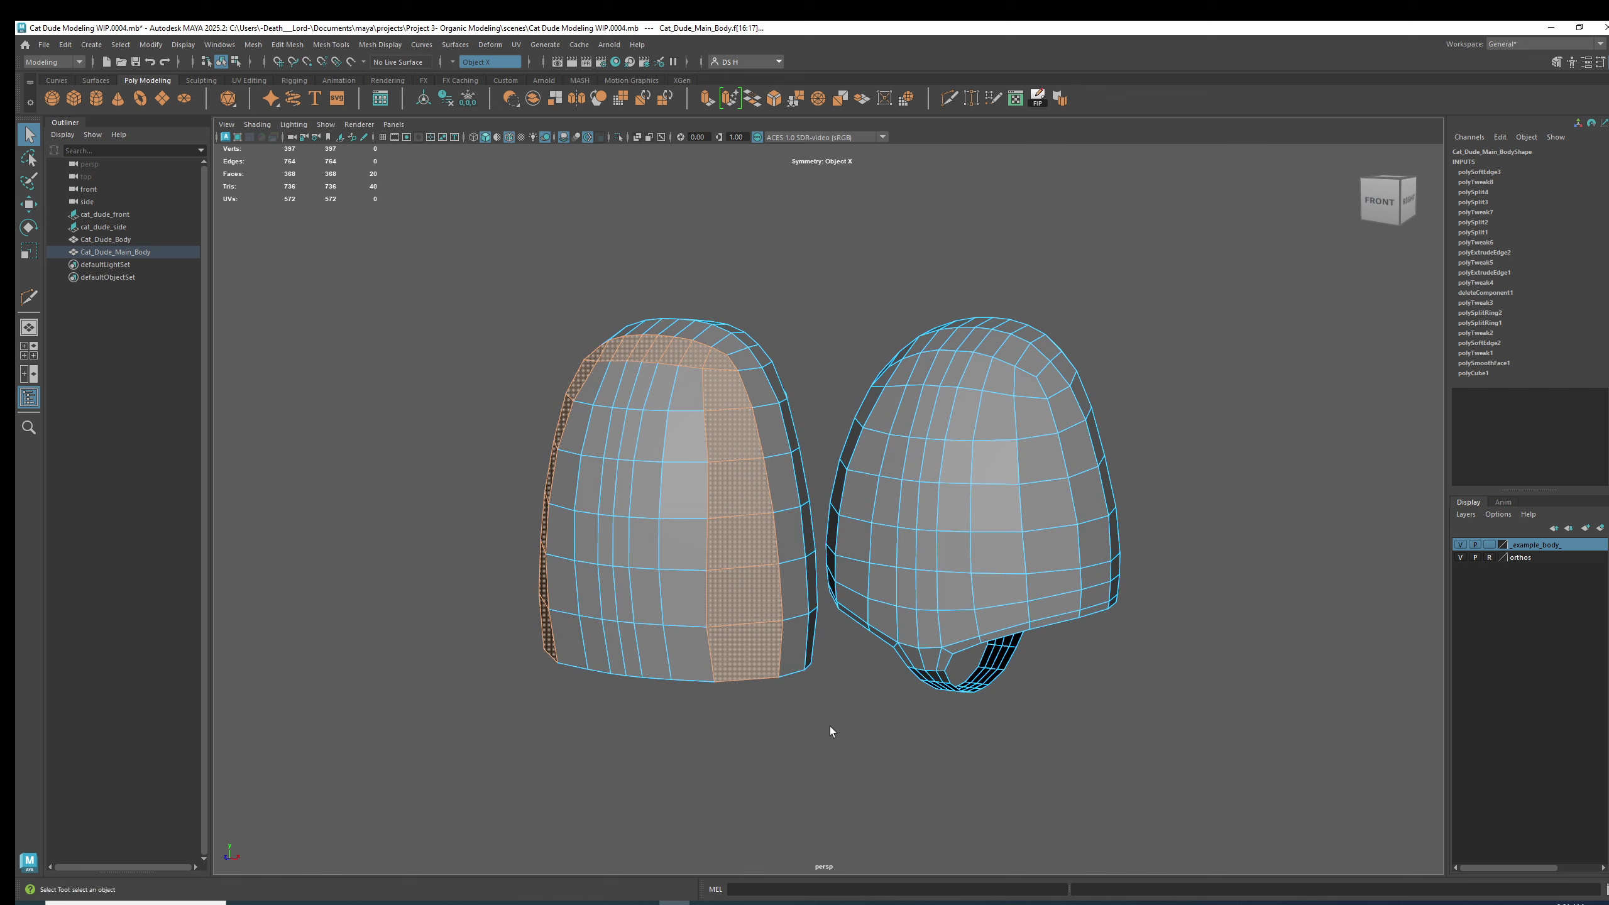
Select the lowest row of faces across the example body's front and examine its lower edge from the side and behind.
{"action": "left_click", "coordinate": [935, 633]}
{"action": "left_click", "coordinate": [959, 618], "text": "shift"}
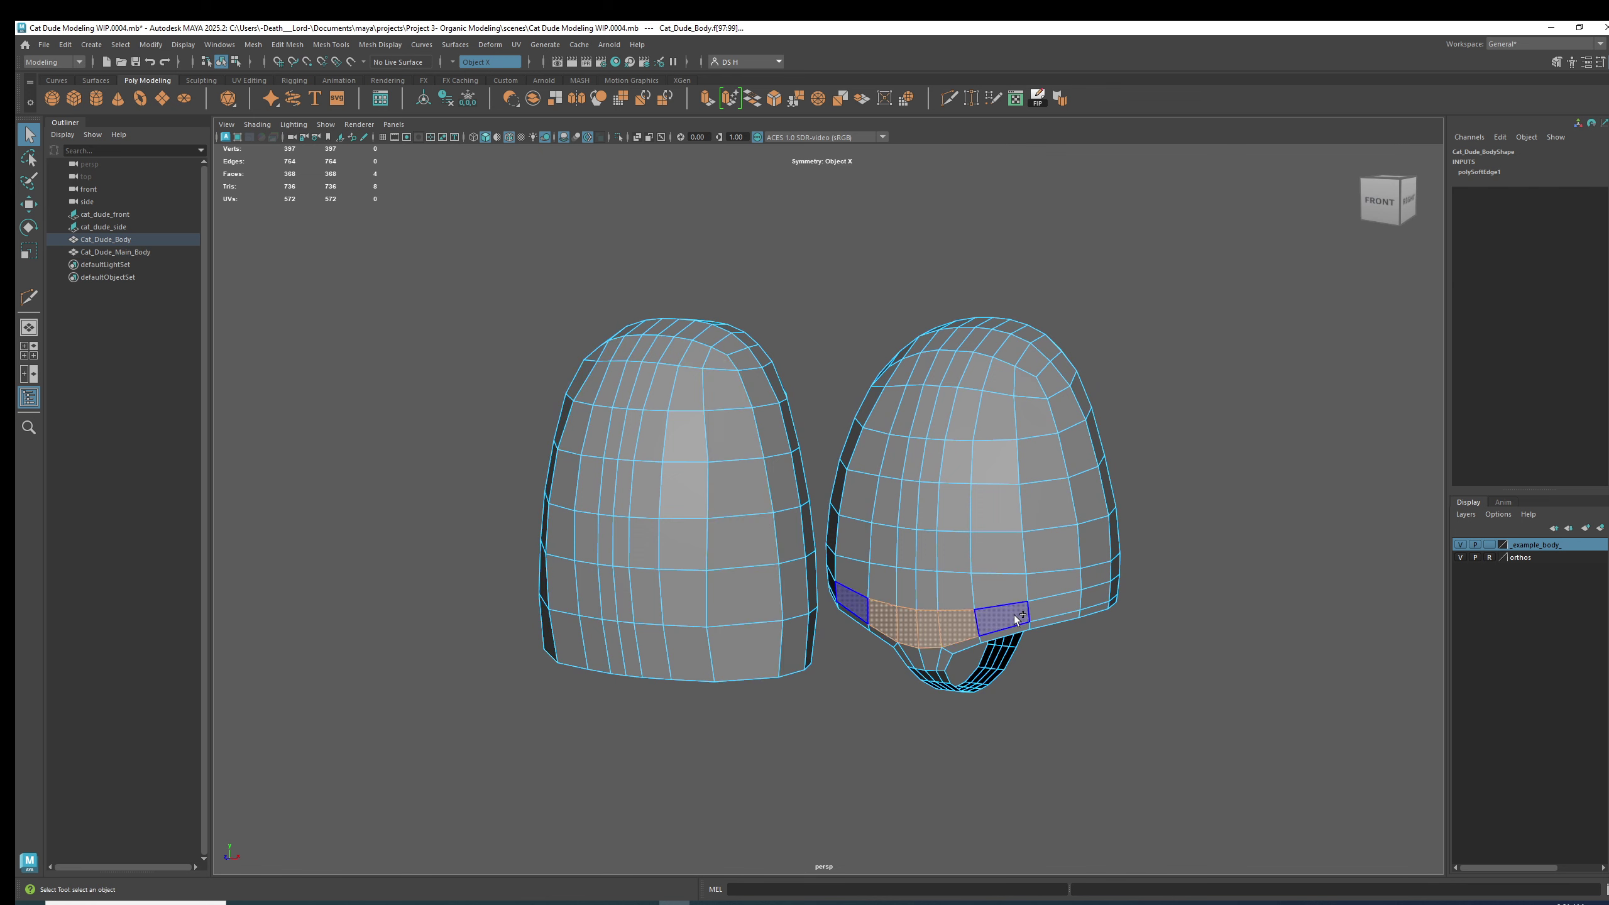
{"action": "left_click", "coordinate": [1006, 611], "text": "shift"}
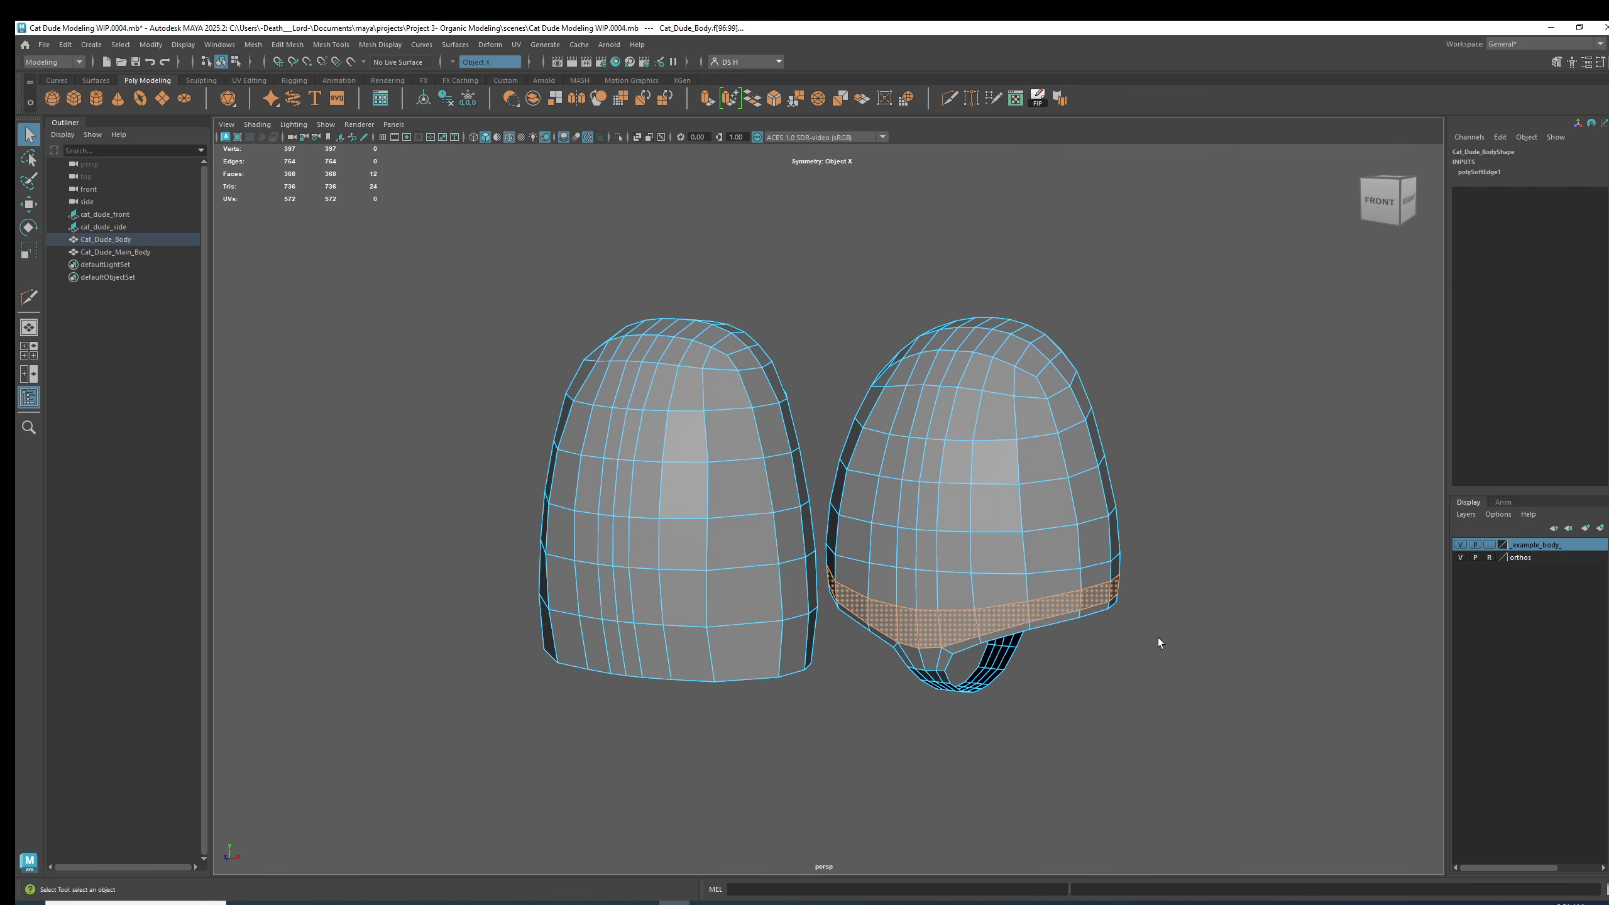
{"action": "left_click_drag", "start_coordinate": [1159, 643], "coordinate": [950, 560], "text": "alt"}
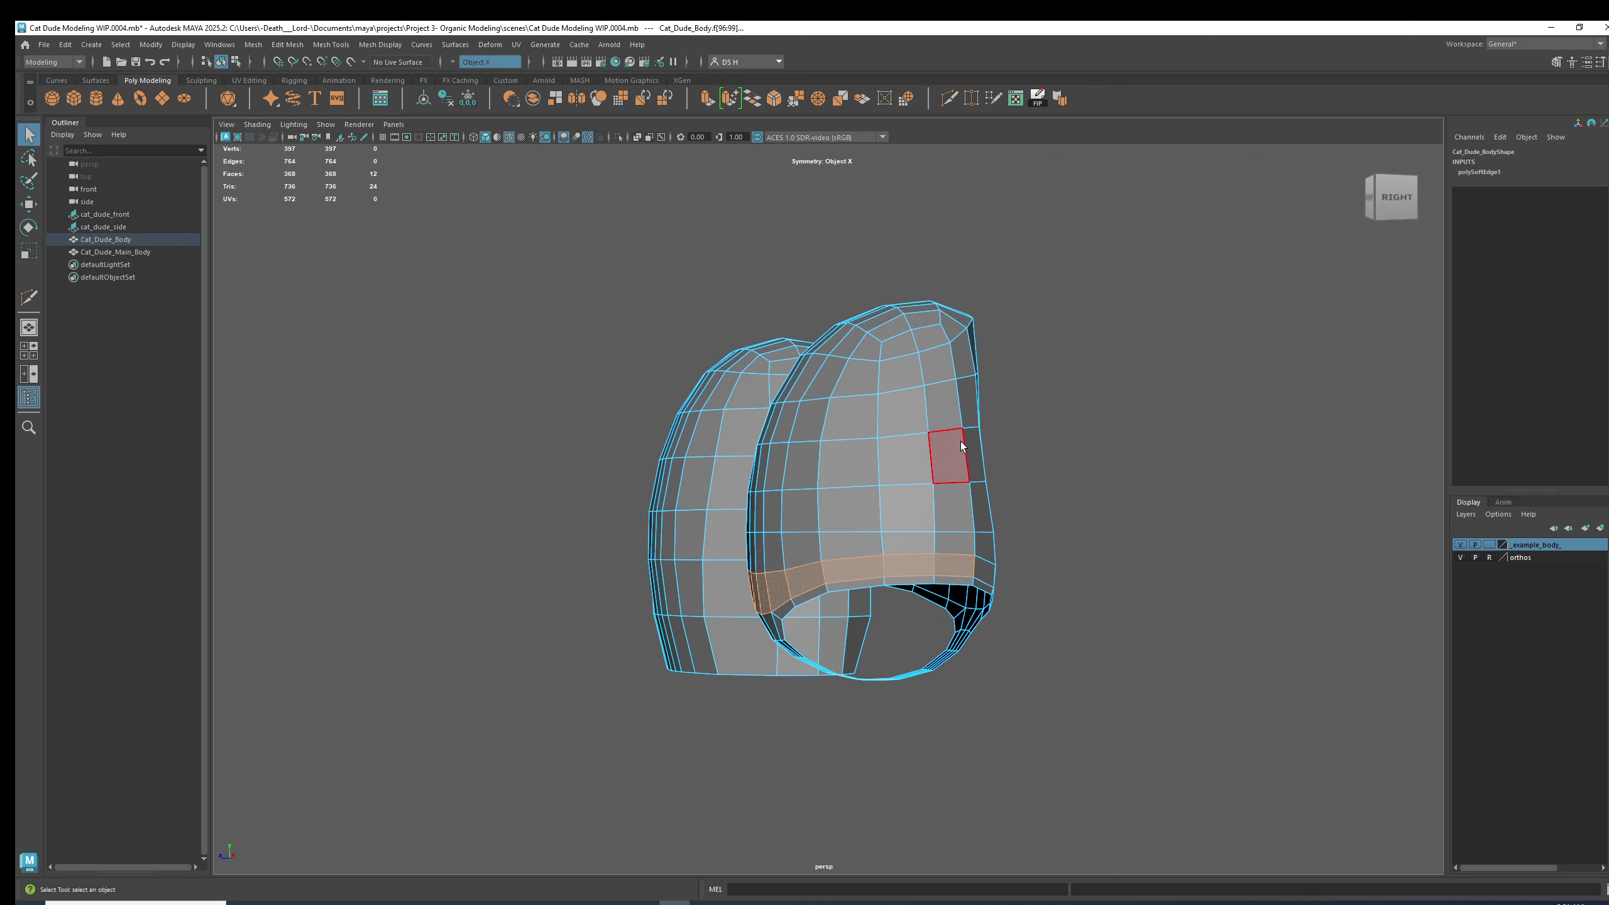
{"action": "left_click_drag", "start_coordinate": [973, 539], "coordinate": [878, 478], "text": "alt"}
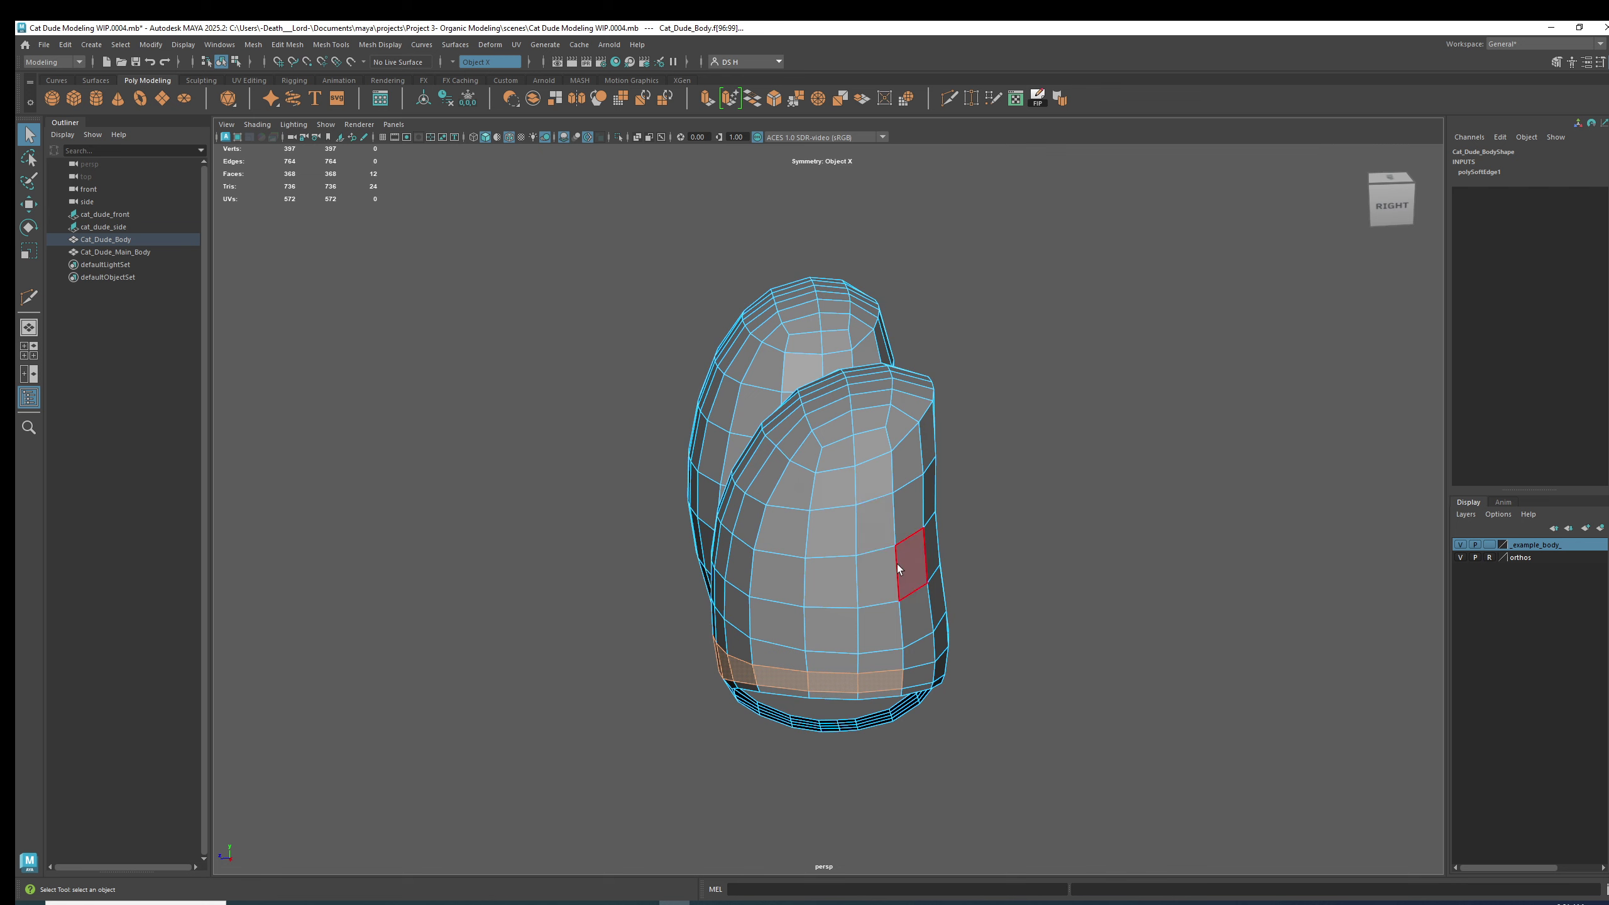
{"action": "left_click_drag", "start_coordinate": [916, 611], "coordinate": [733, 556], "text": "alt"}
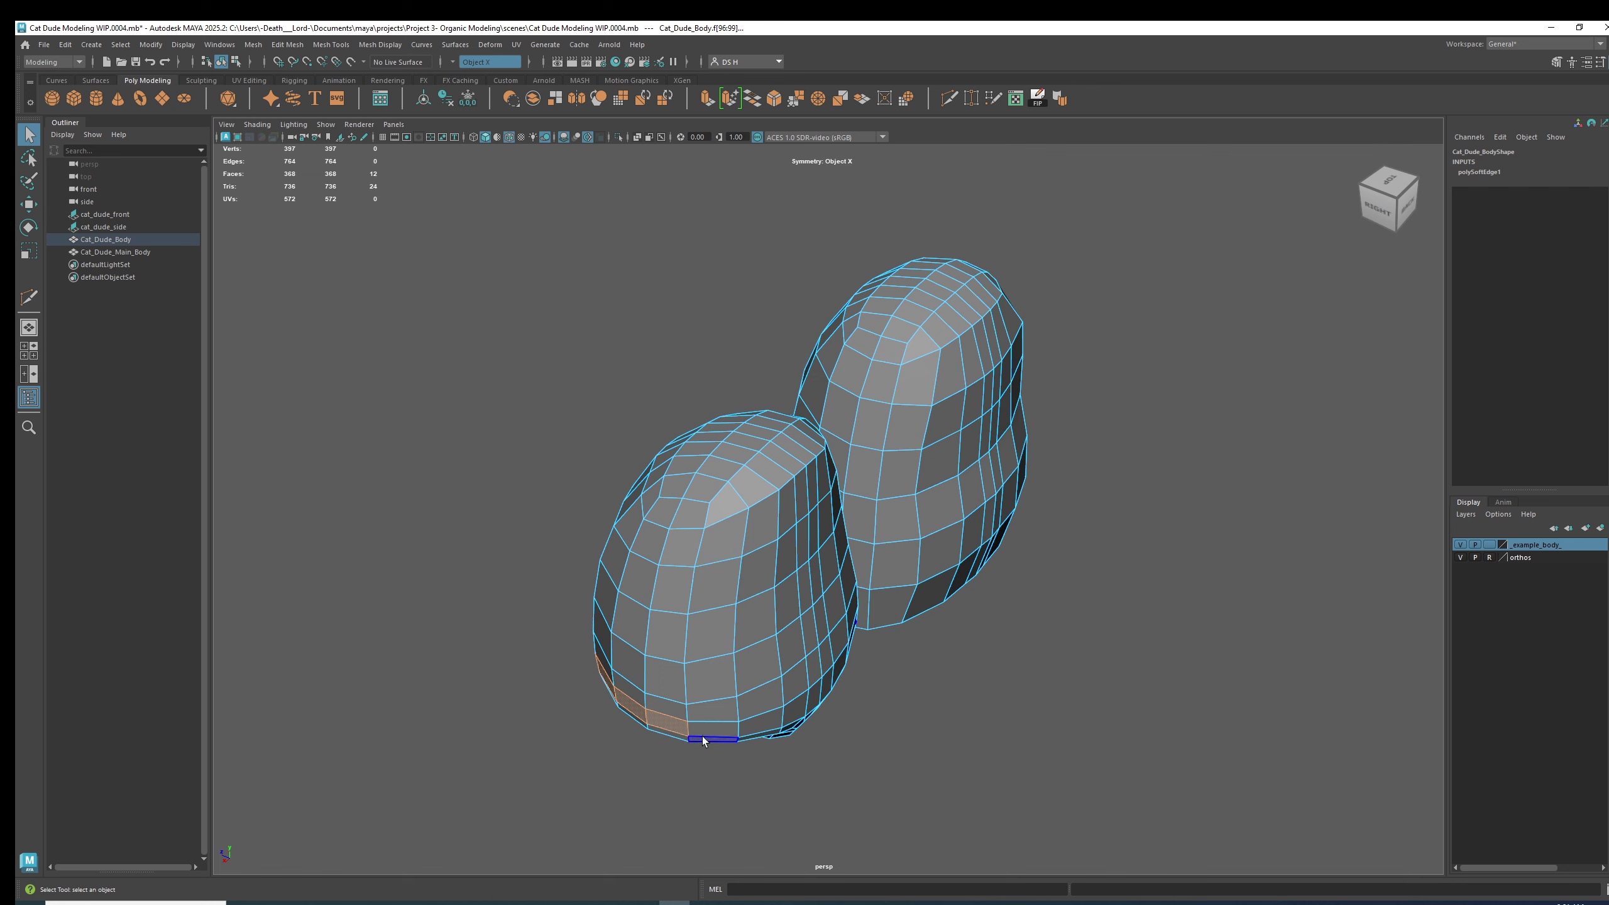
{"action": "left_click_drag", "start_coordinate": [704, 741], "coordinate": [1084, 744], "text": "alt"}
Reselect the example body's lowest front face row, starting from the centre and extending out to both sides.
{"action": "left_click", "coordinate": [950, 611]}
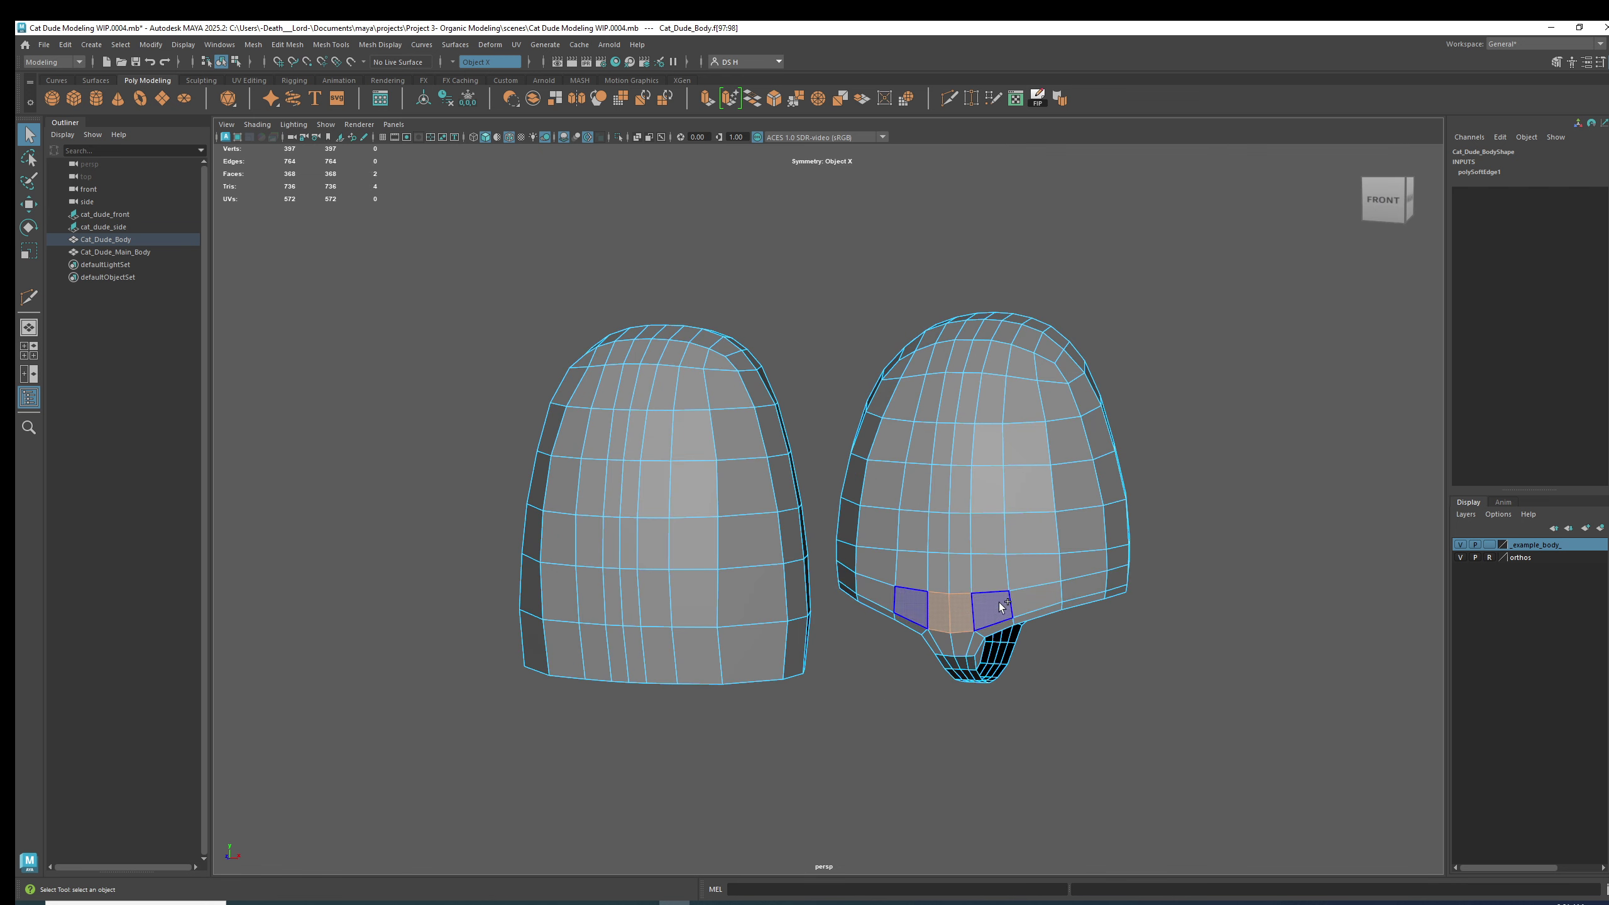
{"action": "left_click", "coordinate": [998, 609], "text": "shift"}
{"action": "left_click", "coordinate": [1039, 589], "text": "shift"}
{"action": "left_click", "coordinate": [1121, 587], "text": "shift"}
{"action": "left_click_drag", "start_coordinate": [1122, 587], "coordinate": [1133, 627], "text": "alt"}
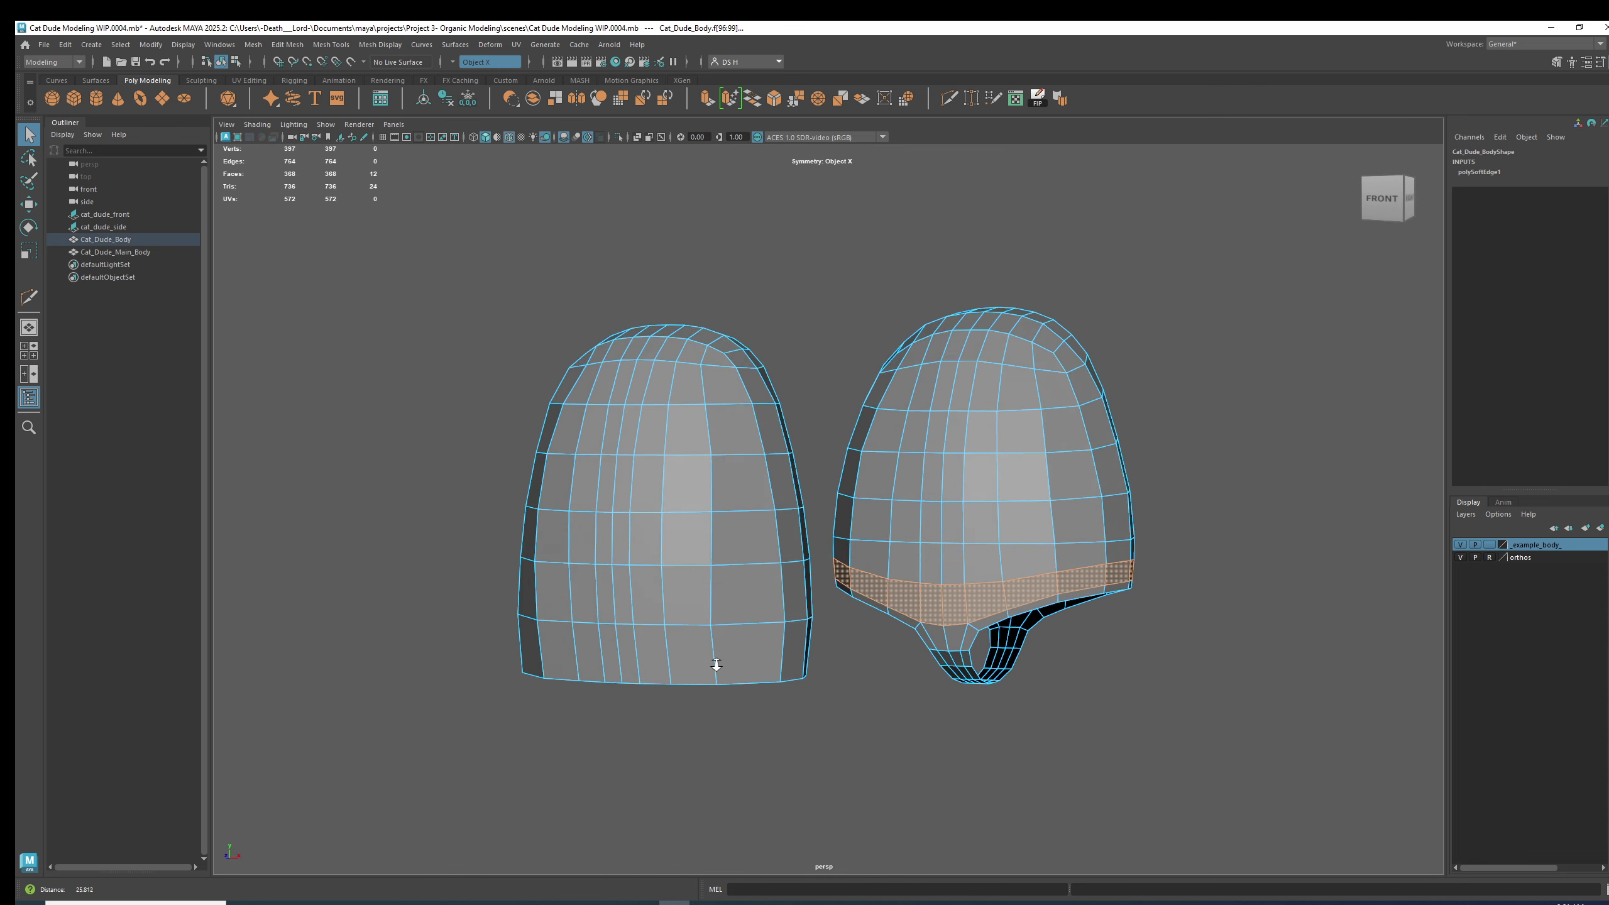
Return the main body to object mode and select it, with both bodies in view from the front.
{"action": "right_click_drag", "start_coordinate": [715, 669], "coordinate": [830, 678], "text": "alt"}
{"action": "middle_click_drag", "start_coordinate": [830, 678], "coordinate": [1002, 586], "text": "alt"}
{"action": "mouse_move", "coordinate": [729, 612]}
{"action": "left_mouse_down"}
{"action": "mouse_move", "coordinate": [1003, 626]}
{"action": "mouse_move", "coordinate": [944, 594]}
{"action": "mouse_move", "coordinate": [932, 506]}
{"action": "mouse_move", "coordinate": [1009, 504]}
{"action": "mouse_move", "coordinate": [1000, 596]}
{"action": "mouse_move", "coordinate": [1128, 586]}
{"action": "mouse_move", "coordinate": [1084, 541]}
{"action": "left_mouse_up"}
{"action": "left_click", "coordinate": [932, 505], "text": "shift"}
{"action": "right_click_drag", "start_coordinate": [1084, 541], "coordinate": [804, 538], "text": "alt"}
{"action": "middle_click_drag", "start_coordinate": [803, 538], "coordinate": [780, 614], "text": "alt"}
{"action": "key", "text": "F8"}
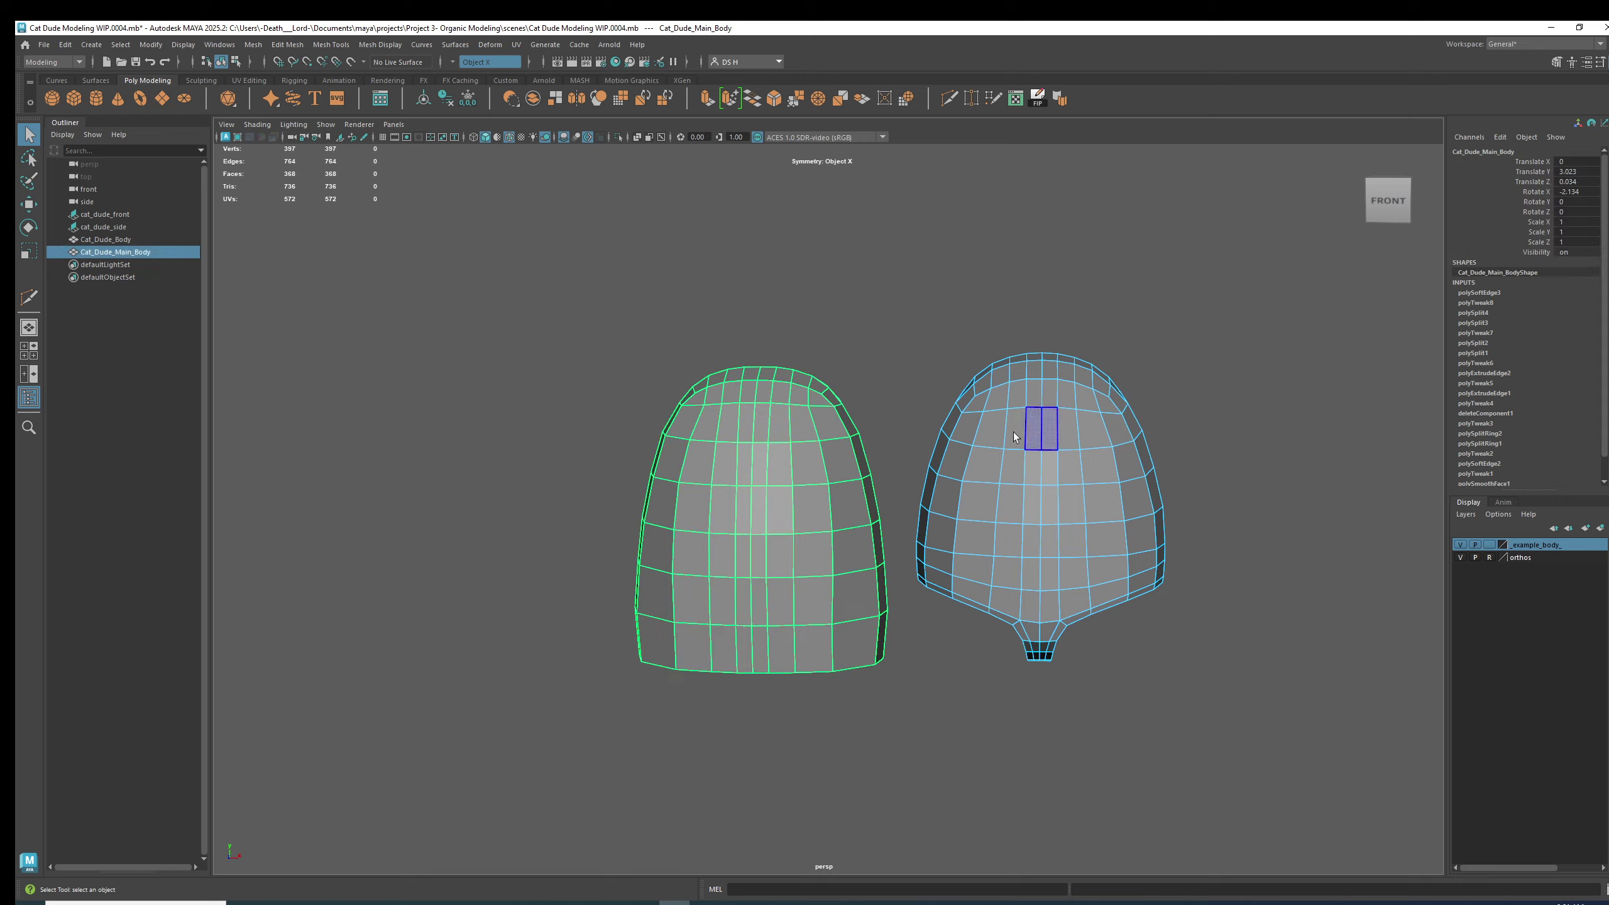
Show the main body in smoothed preview with both bodies in view from the front.
{"action": "right_click_drag", "start_coordinate": [874, 468], "coordinate": [1035, 539], "text": "alt"}
{"action": "middle_click_drag", "start_coordinate": [1035, 538], "coordinate": [959, 550], "text": "alt"}
{"action": "key", "text": "3"}
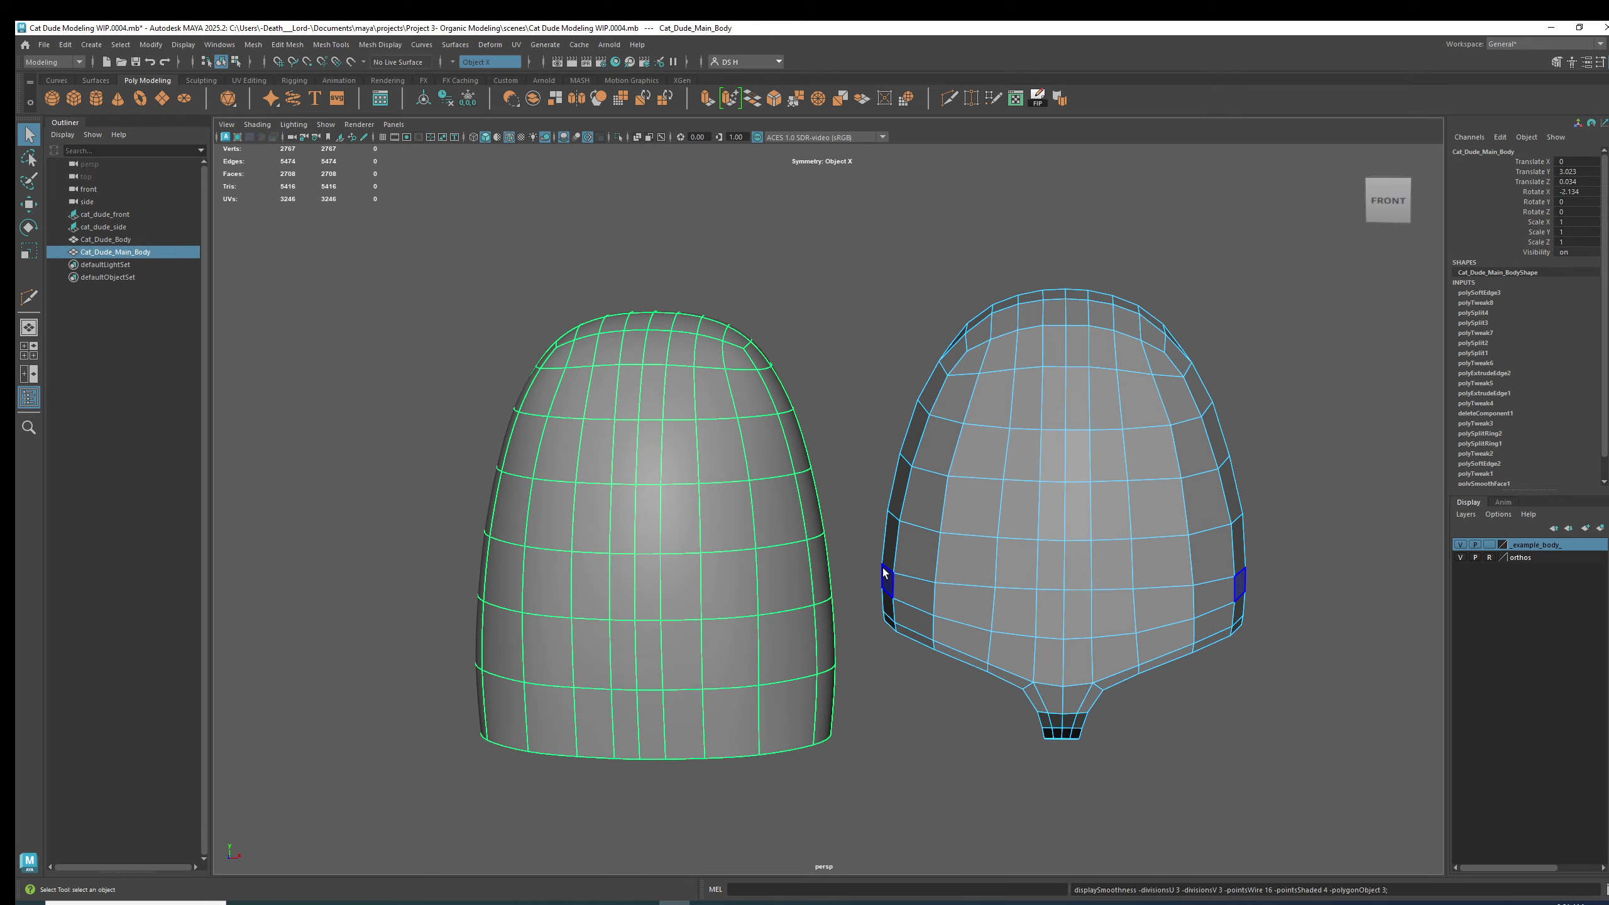
Select the row of faces across the example body's upper front, from the centre out to the side corner.
{"action": "left_click", "coordinate": [895, 341]}
{"action": "left_click_drag", "start_coordinate": [895, 342], "coordinate": [1080, 435], "text": "alt"}
{"action": "left_click", "coordinate": [1116, 349]}
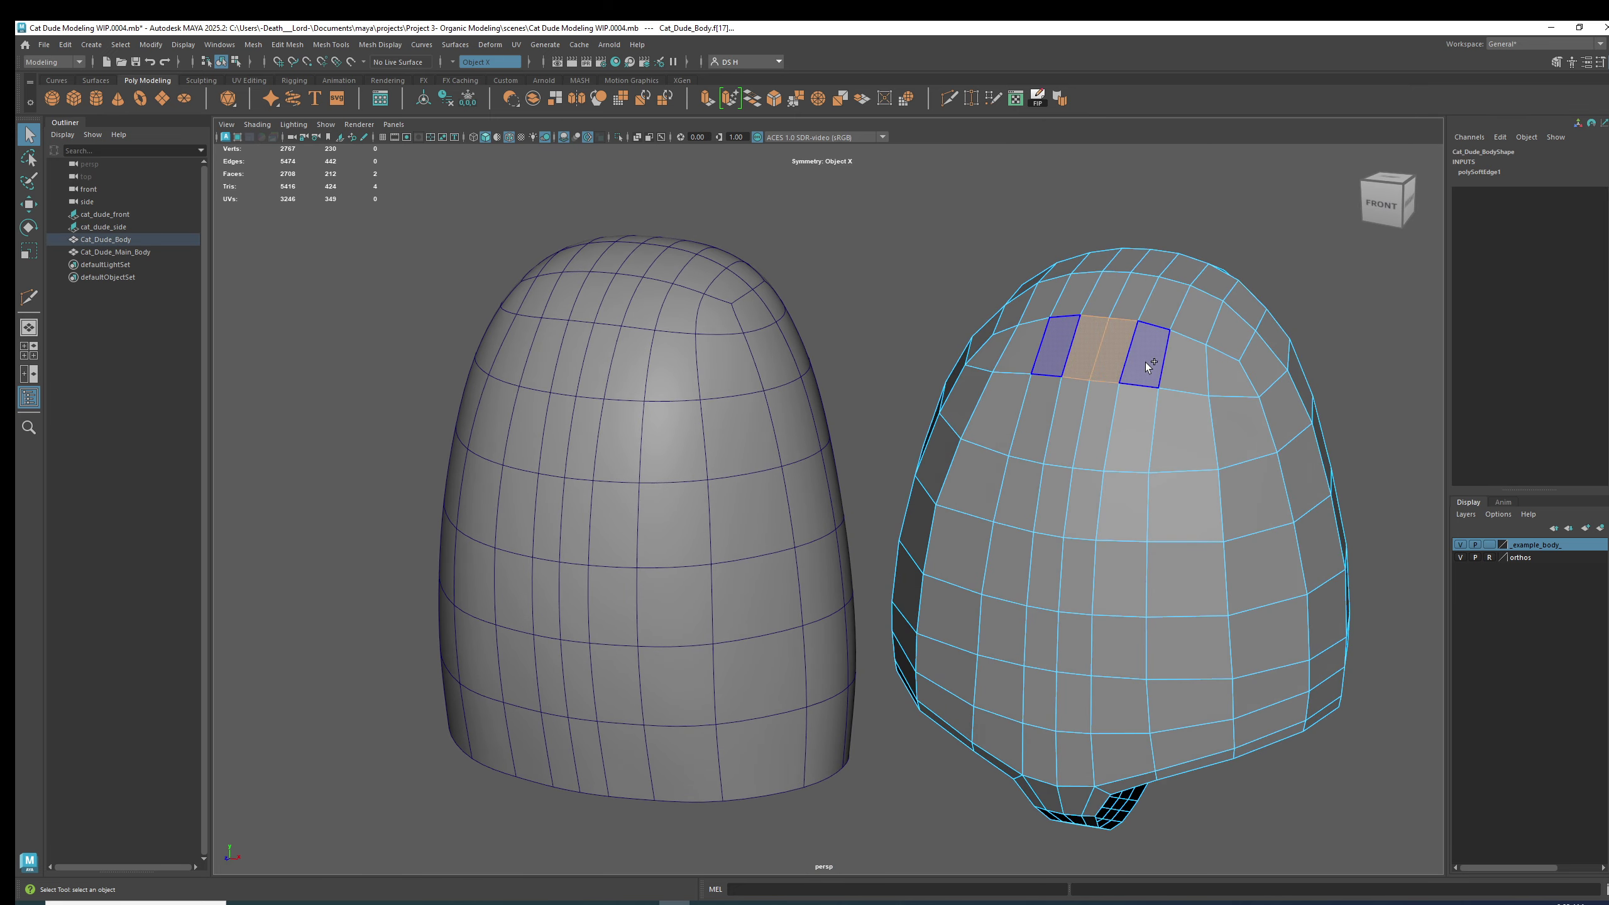
{"action": "left_click", "coordinate": [1145, 363], "text": "shift"}
{"action": "left_click", "coordinate": [1190, 369], "text": "shift"}
{"action": "left_click", "coordinate": [1232, 376], "text": "shift"}
{"action": "left_click", "coordinate": [1274, 345], "text": "shift"}
Extend the example body's face selection around the sides and back of the crown to close the ring.
{"action": "left_click_drag", "start_coordinate": [1275, 345], "coordinate": [672, 473], "text": "alt"}
{"action": "left_click", "coordinate": [747, 388], "text": "shift"}
{"action": "left_click", "coordinate": [781, 361], "text": "shift"}
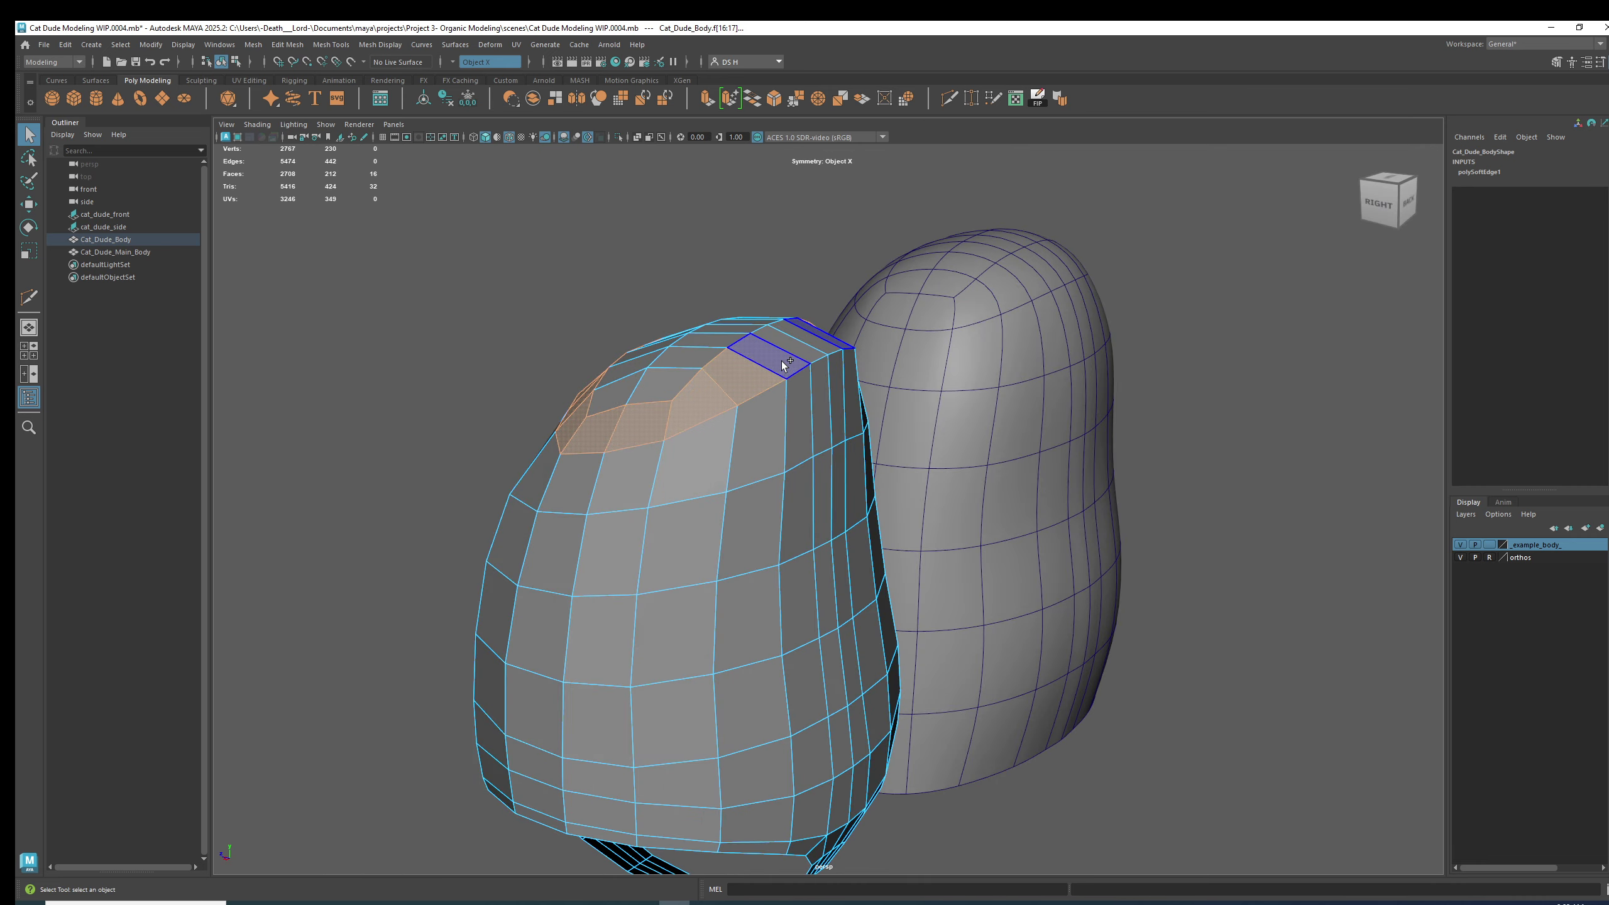
{"action": "left_click", "coordinate": [797, 352], "text": "shift"}
{"action": "left_click_drag", "start_coordinate": [754, 469], "coordinate": [917, 452], "text": "alt"}
{"action": "middle_click_drag", "start_coordinate": [841, 460], "coordinate": [943, 551], "text": "alt"}
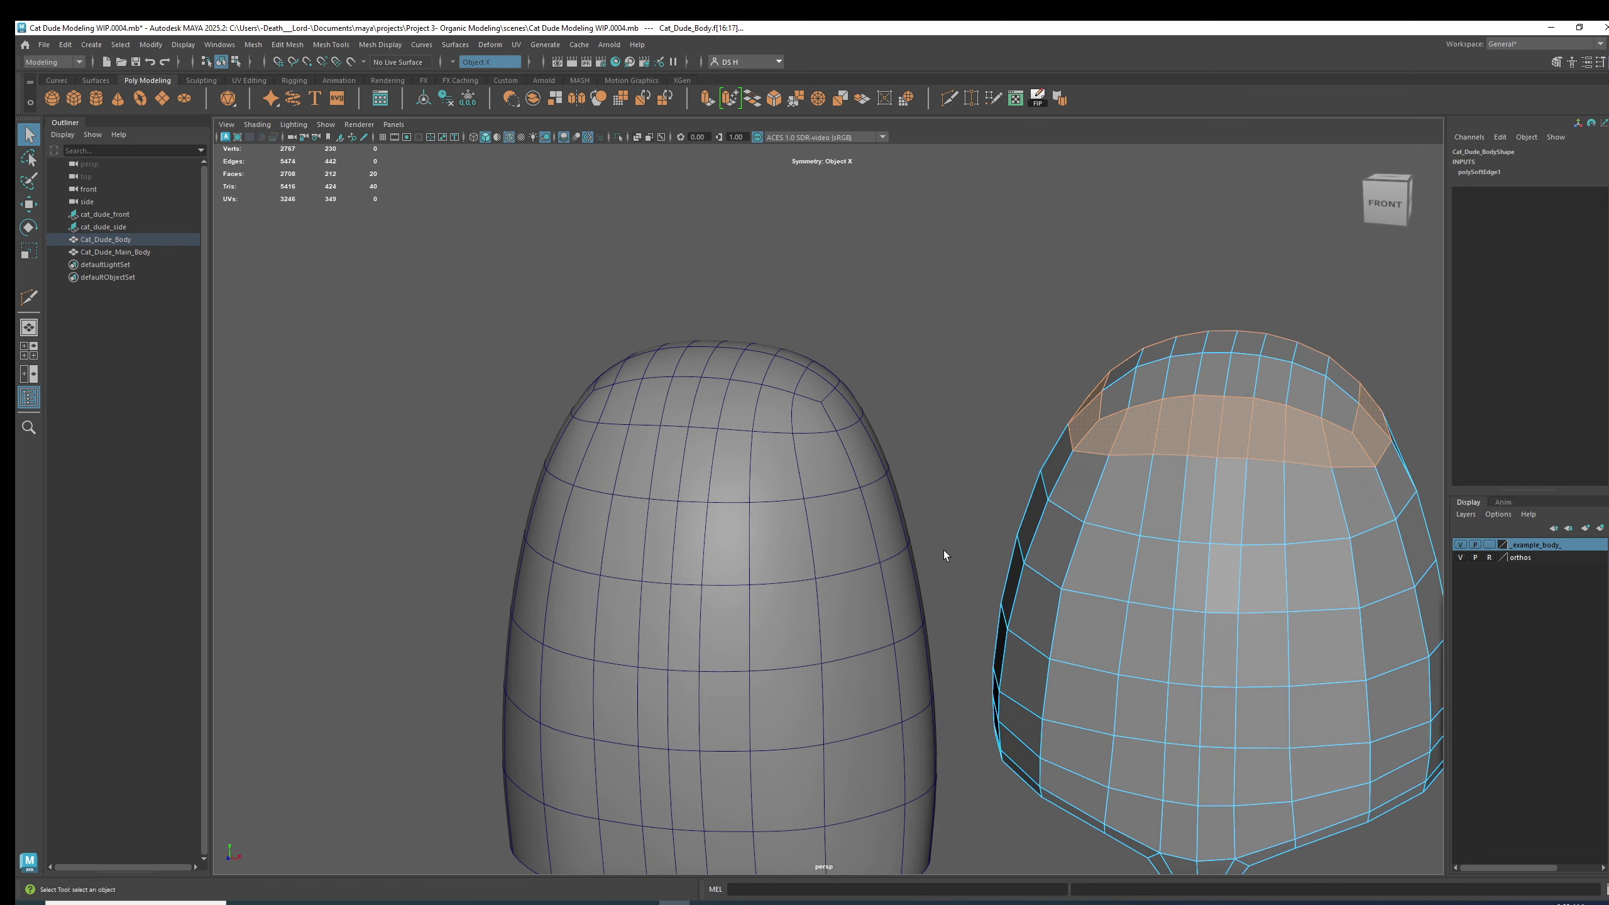
{"action": "left_click_drag", "start_coordinate": [943, 552], "coordinate": [956, 530], "text": "alt"}
{"action": "middle_click_drag", "start_coordinate": [834, 520], "coordinate": [871, 521], "text": "alt"}
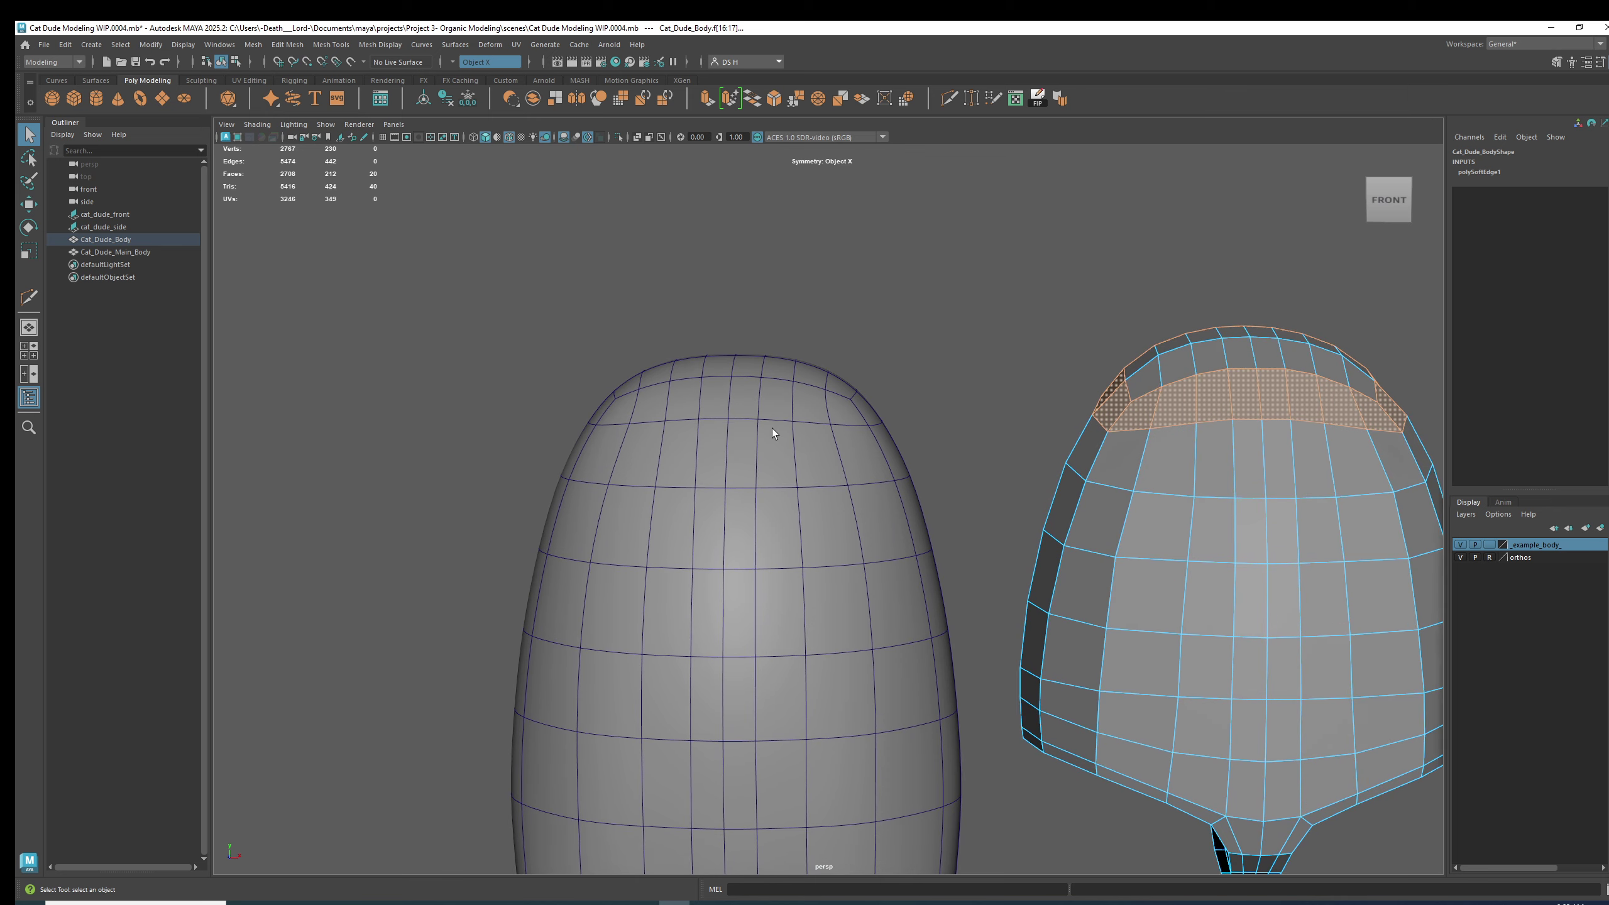
Turn off the main body's smoothed preview and select the matching ring of faces around its crown.
{"action": "left_click_drag", "start_coordinate": [772, 428], "coordinate": [764, 369], "text": "alt"}
{"action": "left_click", "coordinate": [765, 371]}
{"action": "right_click_drag", "start_coordinate": [767, 372], "coordinate": [762, 433]}
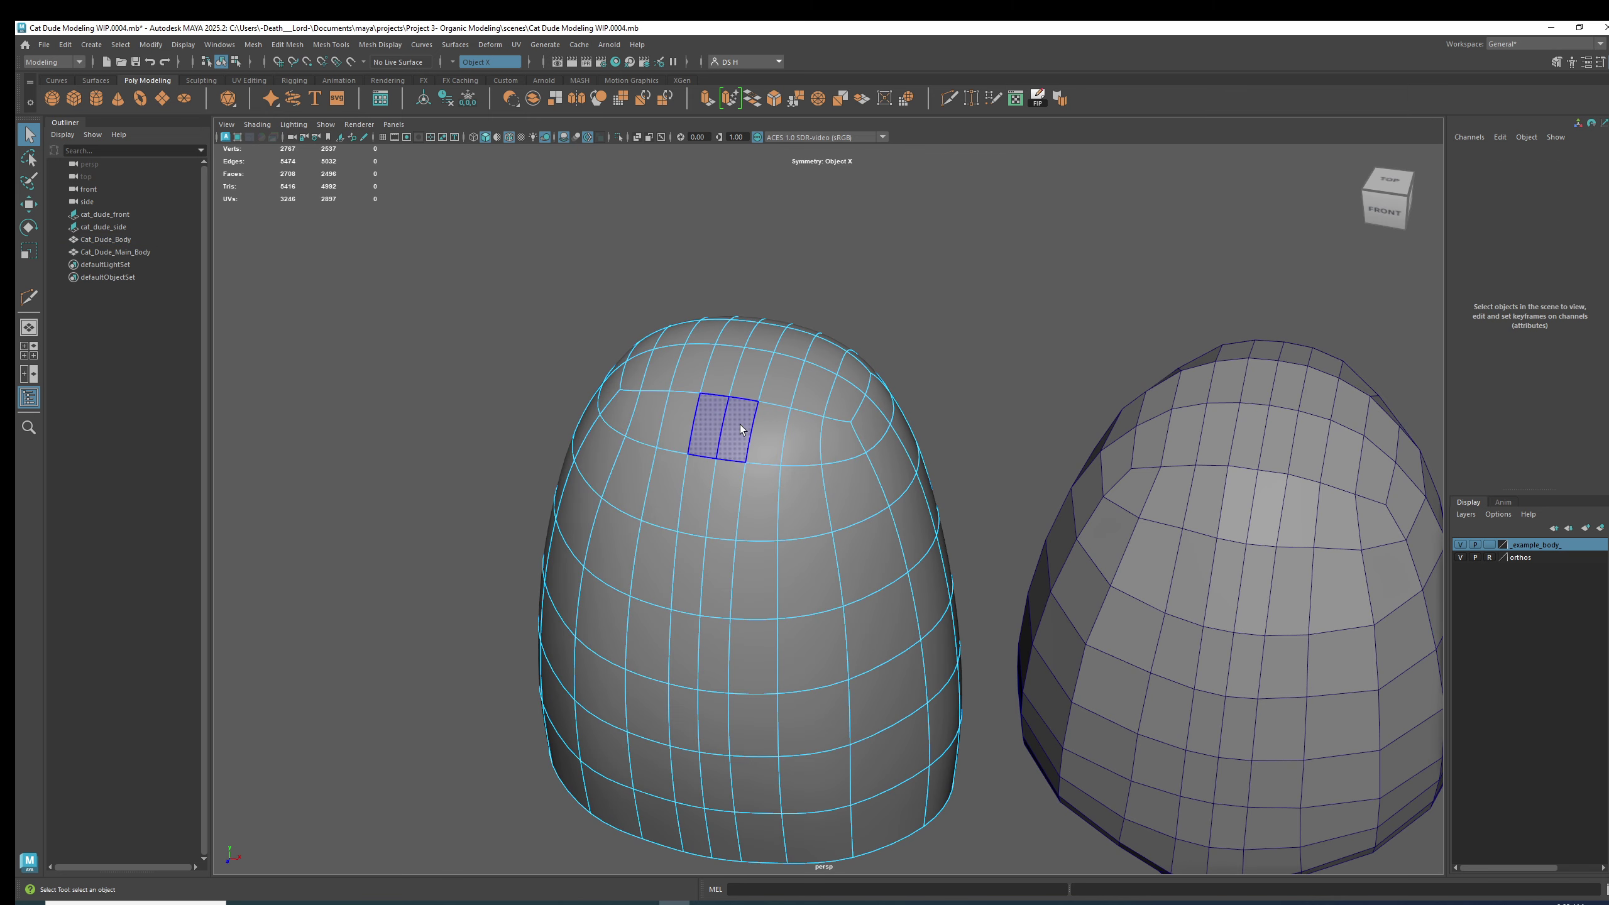
{"action": "mouse_move", "coordinate": [762, 433]}
{"action": "left_mouse_down"}
{"action": "mouse_move", "coordinate": [832, 443]}
{"action": "mouse_move", "coordinate": [872, 433]}
{"action": "mouse_move", "coordinate": [883, 411]}
{"action": "mouse_move", "coordinate": [763, 431]}
{"action": "left_mouse_up"}
{"action": "key", "text": "1"}
{"action": "left_click", "coordinate": [891, 469], "text": "shift"}
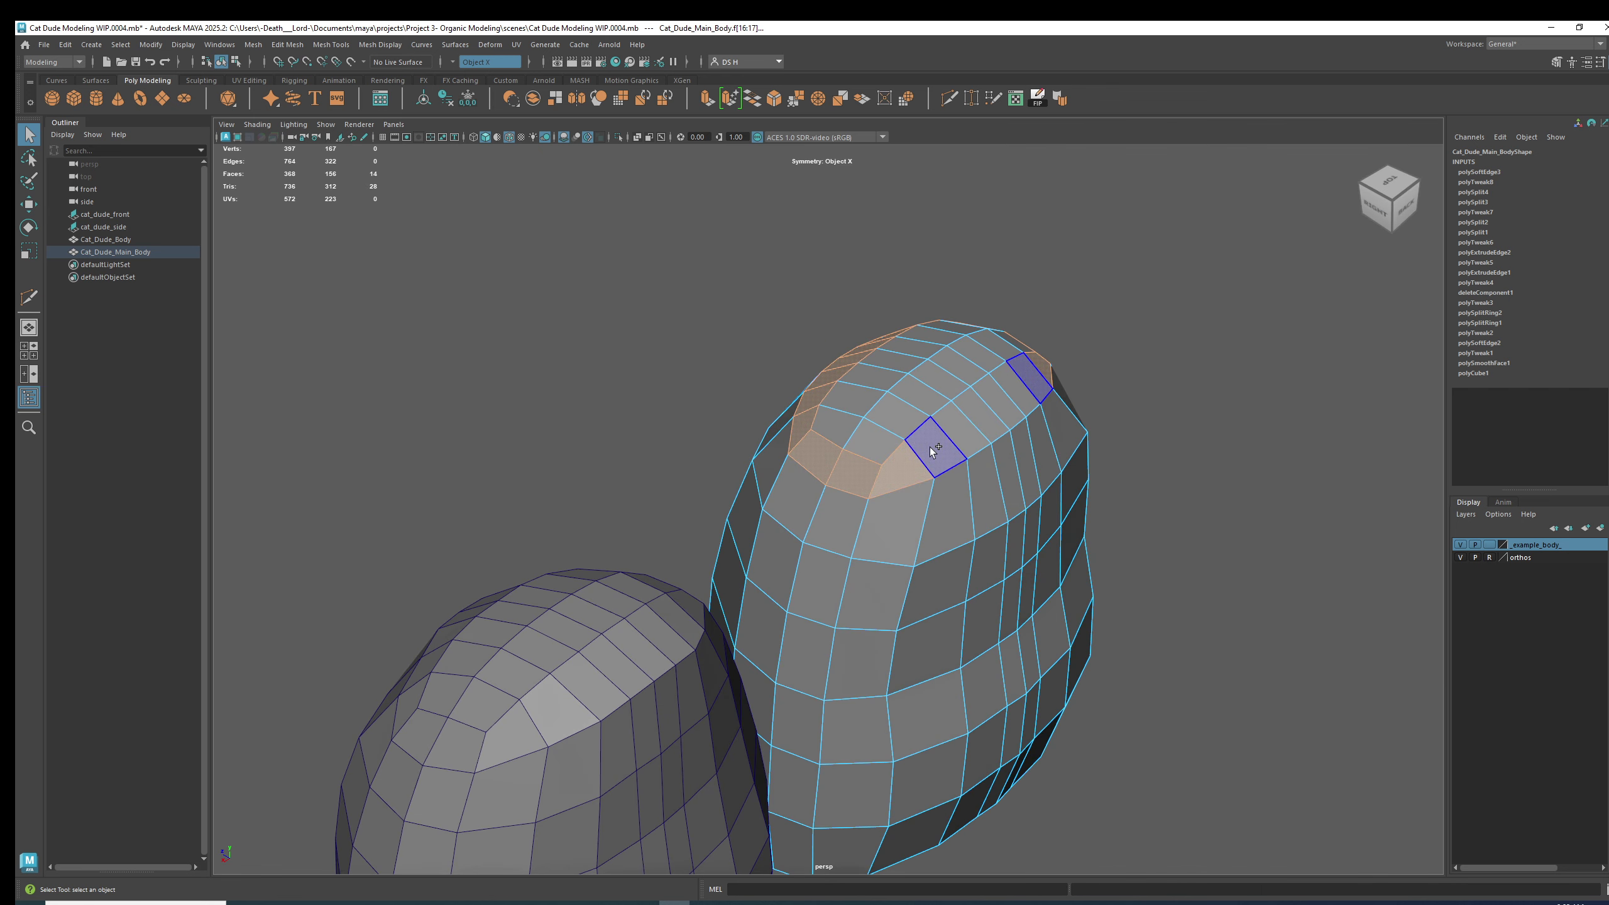
{"action": "mouse_move", "coordinate": [931, 447]}
{"action": "left_mouse_down"}
{"action": "mouse_move", "coordinate": [1124, 405]}
{"action": "mouse_move", "coordinate": [1191, 362]}
{"action": "left_mouse_up"}
{"action": "left_click", "coordinate": [976, 420], "text": "shift"}
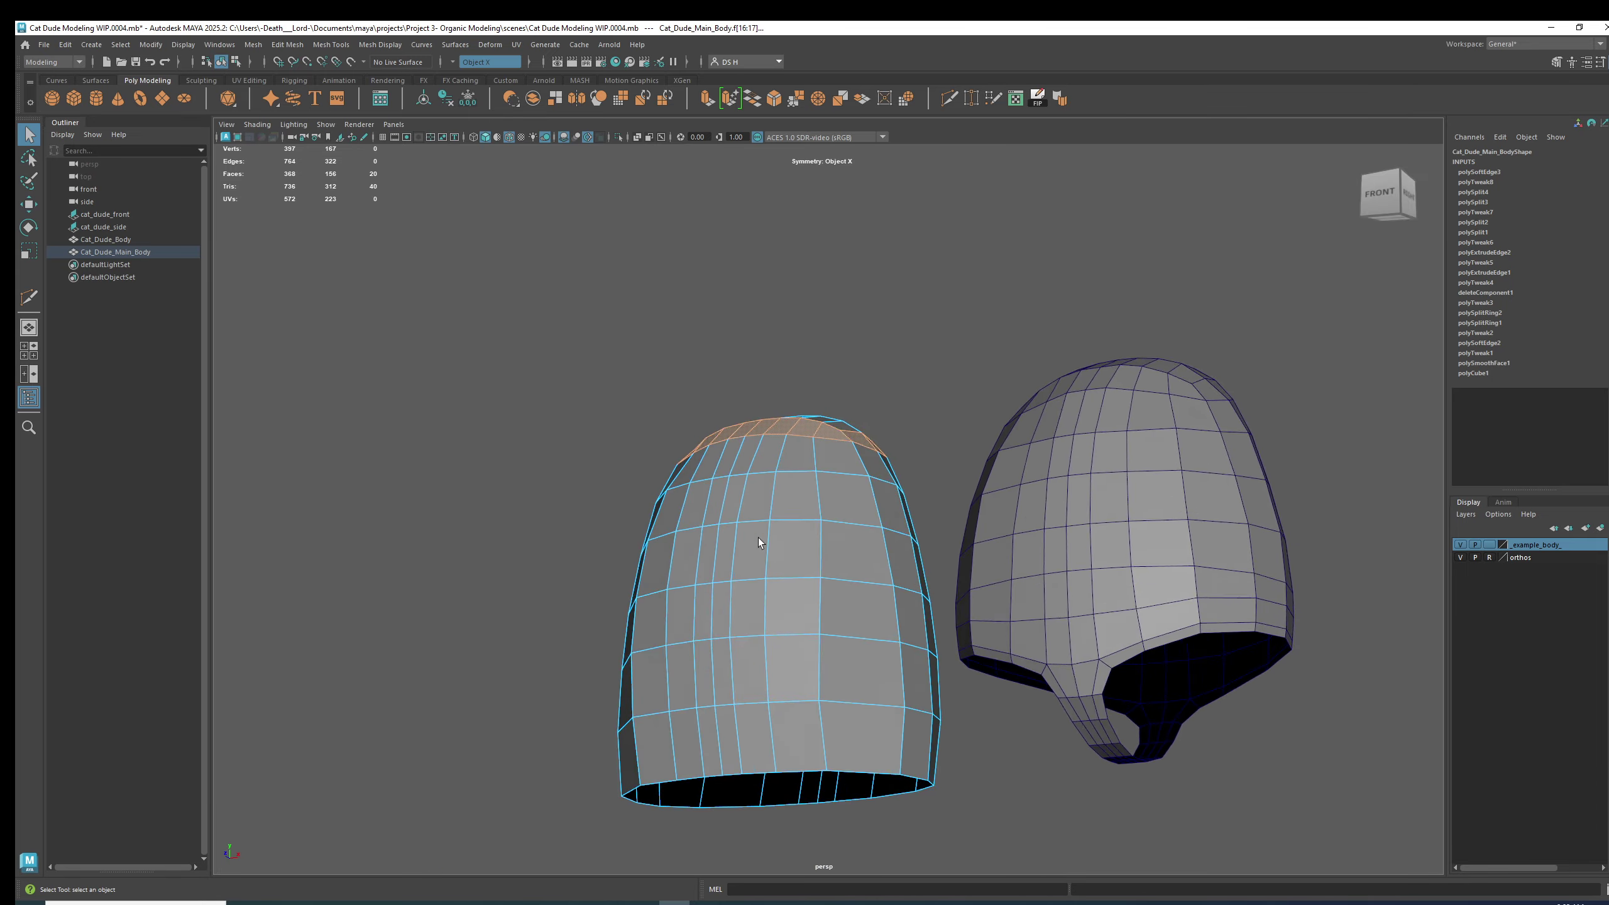
Examine the main body's crown ring against the example body from the front, clear the selection, and compare both from the side and back.
{"action": "left_click_drag", "start_coordinate": [758, 538], "coordinate": [824, 560], "text": "alt"}
{"action": "right_click_drag", "start_coordinate": [879, 562], "coordinate": [877, 574], "text": "alt"}
{"action": "left_click_drag", "start_coordinate": [892, 574], "coordinate": [885, 574], "text": "alt"}
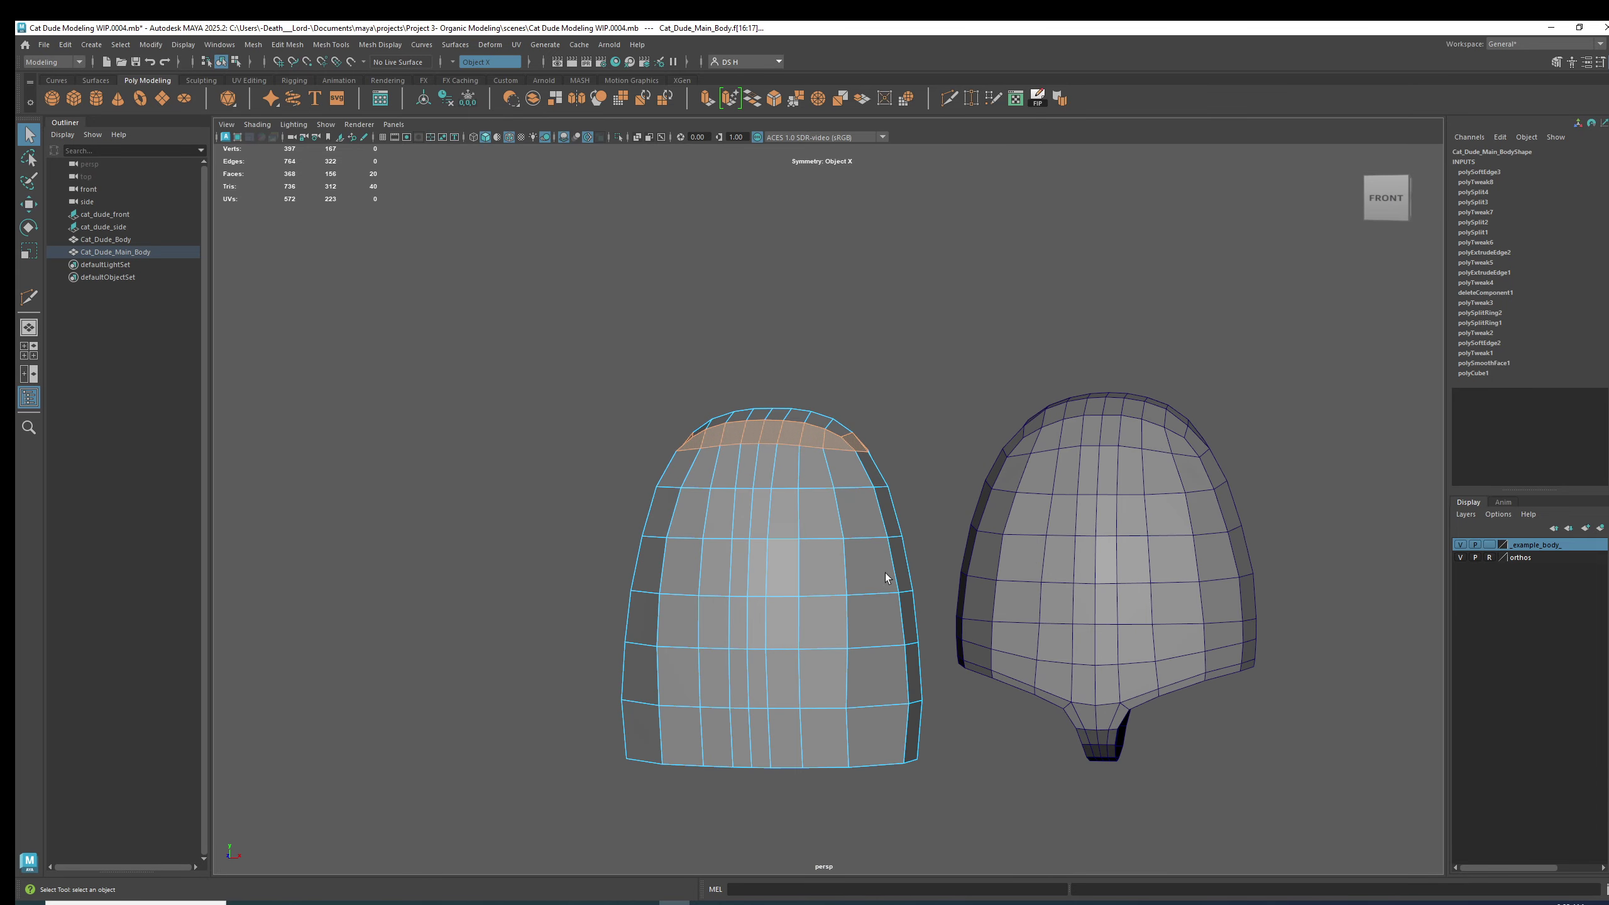
{"action": "middle_click_drag", "start_coordinate": [862, 538], "coordinate": [796, 528], "text": "alt"}
{"action": "mouse_move", "coordinate": [847, 482]}
{"action": "left_mouse_down", "text": "alt"}
{"action": "mouse_move", "coordinate": [849, 499]}
{"action": "mouse_move", "coordinate": [853, 479]}
{"action": "left_mouse_up", "text": "alt"}
{"action": "left_click_drag", "start_coordinate": [681, 472], "coordinate": [832, 481], "text": "alt"}
{"action": "left_click", "coordinate": [1147, 514]}
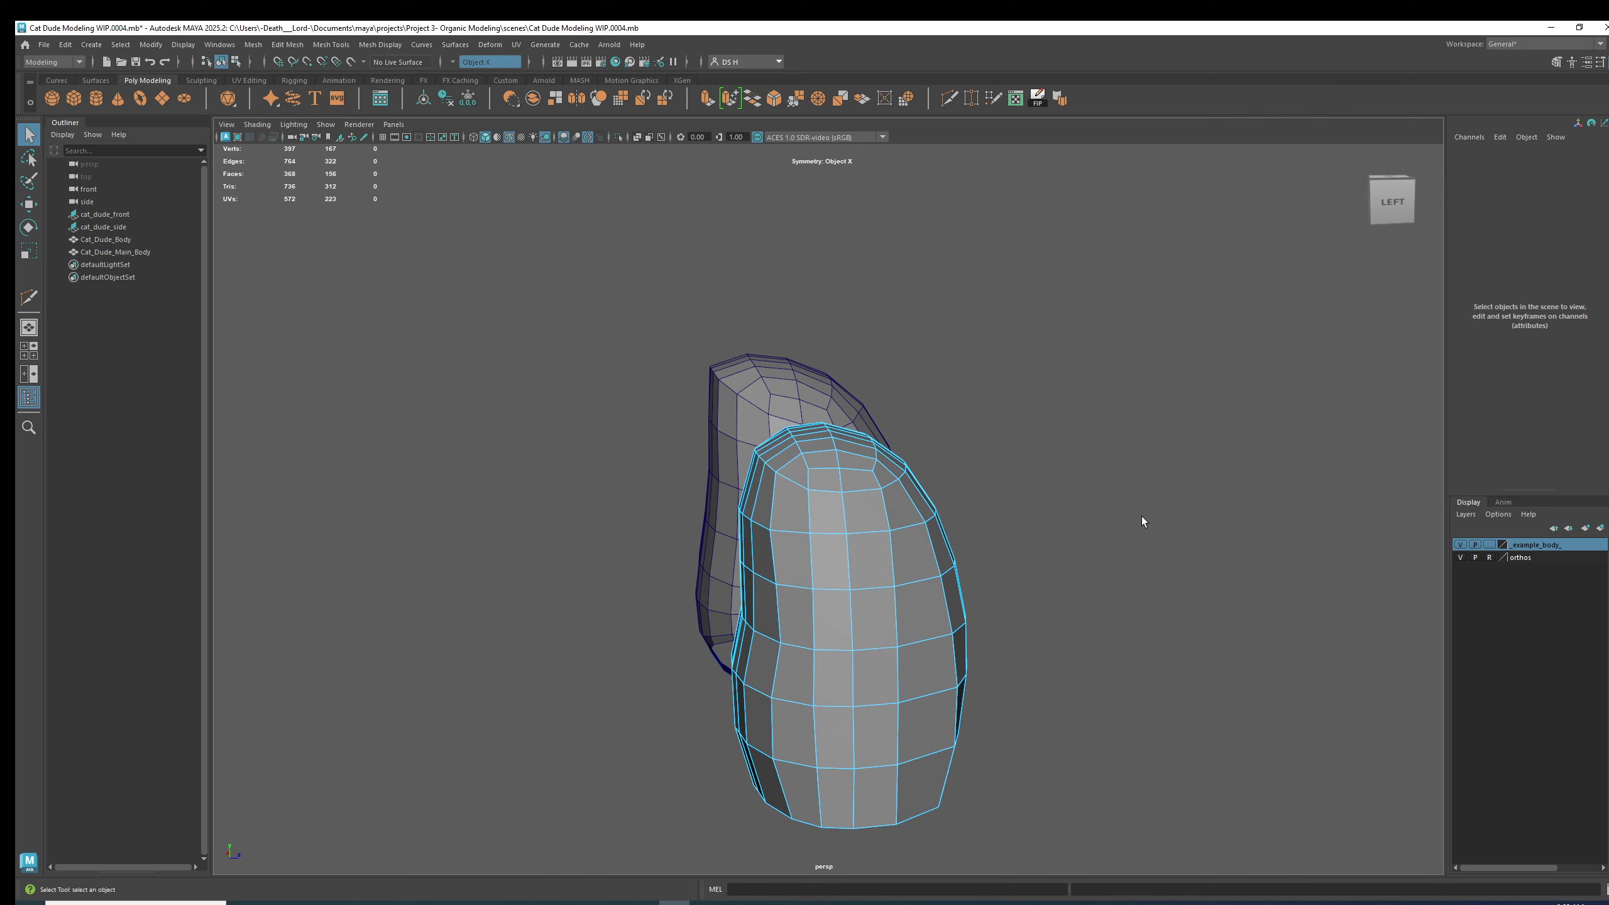
{"action": "left_click_drag", "start_coordinate": [1086, 511], "coordinate": [1187, 493], "text": "alt"}
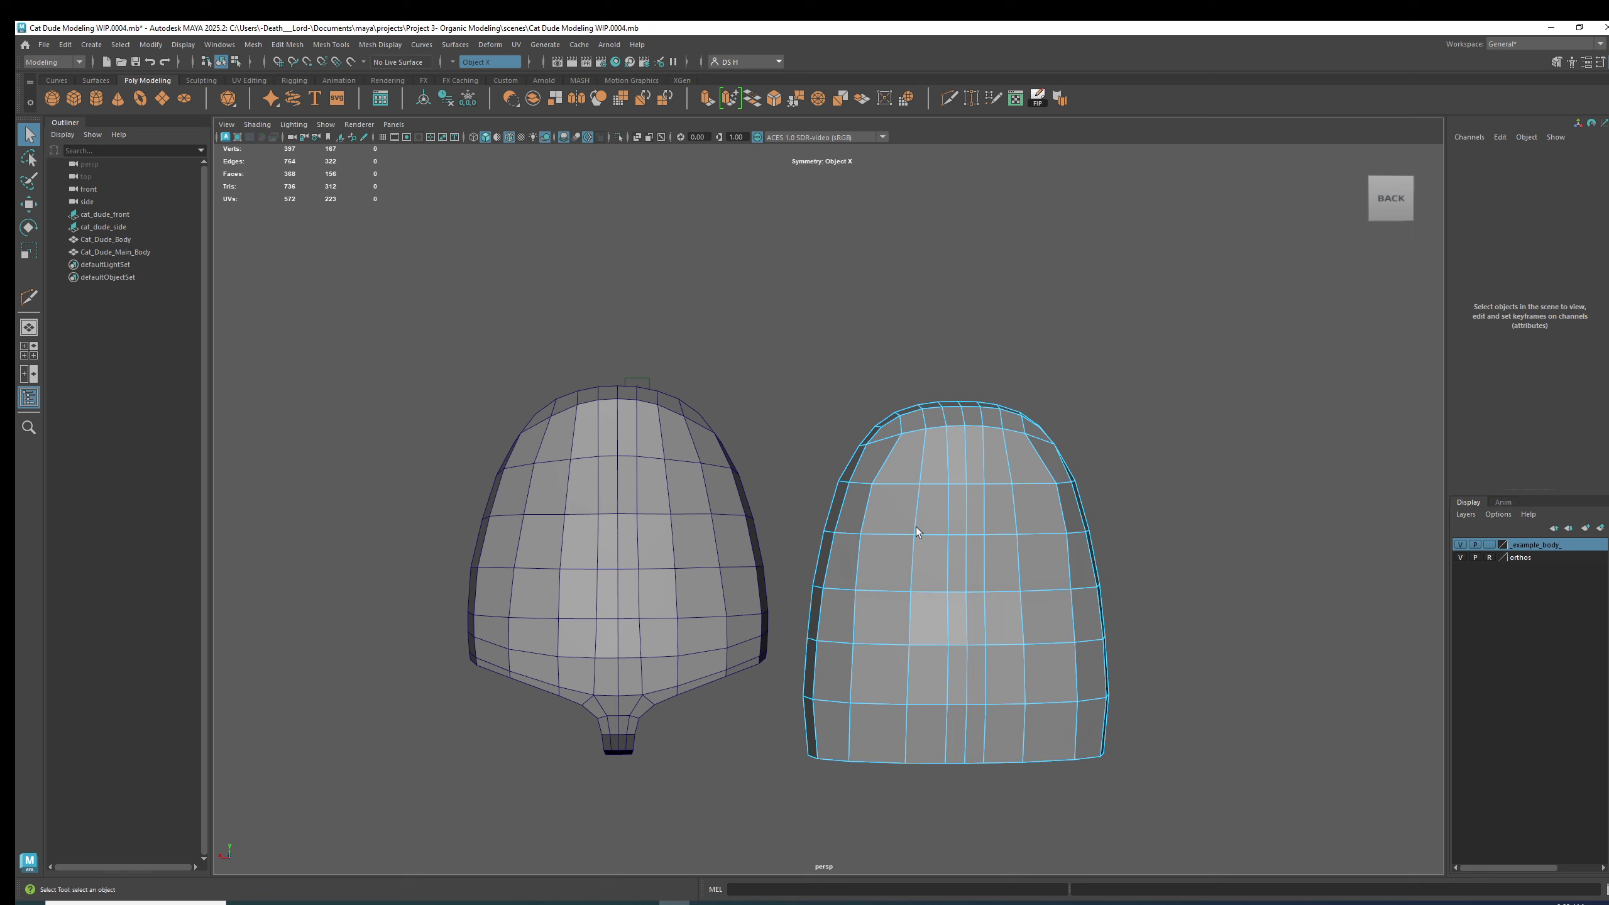
{"action": "left_click_drag", "start_coordinate": [916, 531], "coordinate": [1167, 586], "text": "alt"}
Select an arch of faces on the main body, across the crown and down both sides to the lower edge.
{"action": "left_click", "coordinate": [725, 413]}
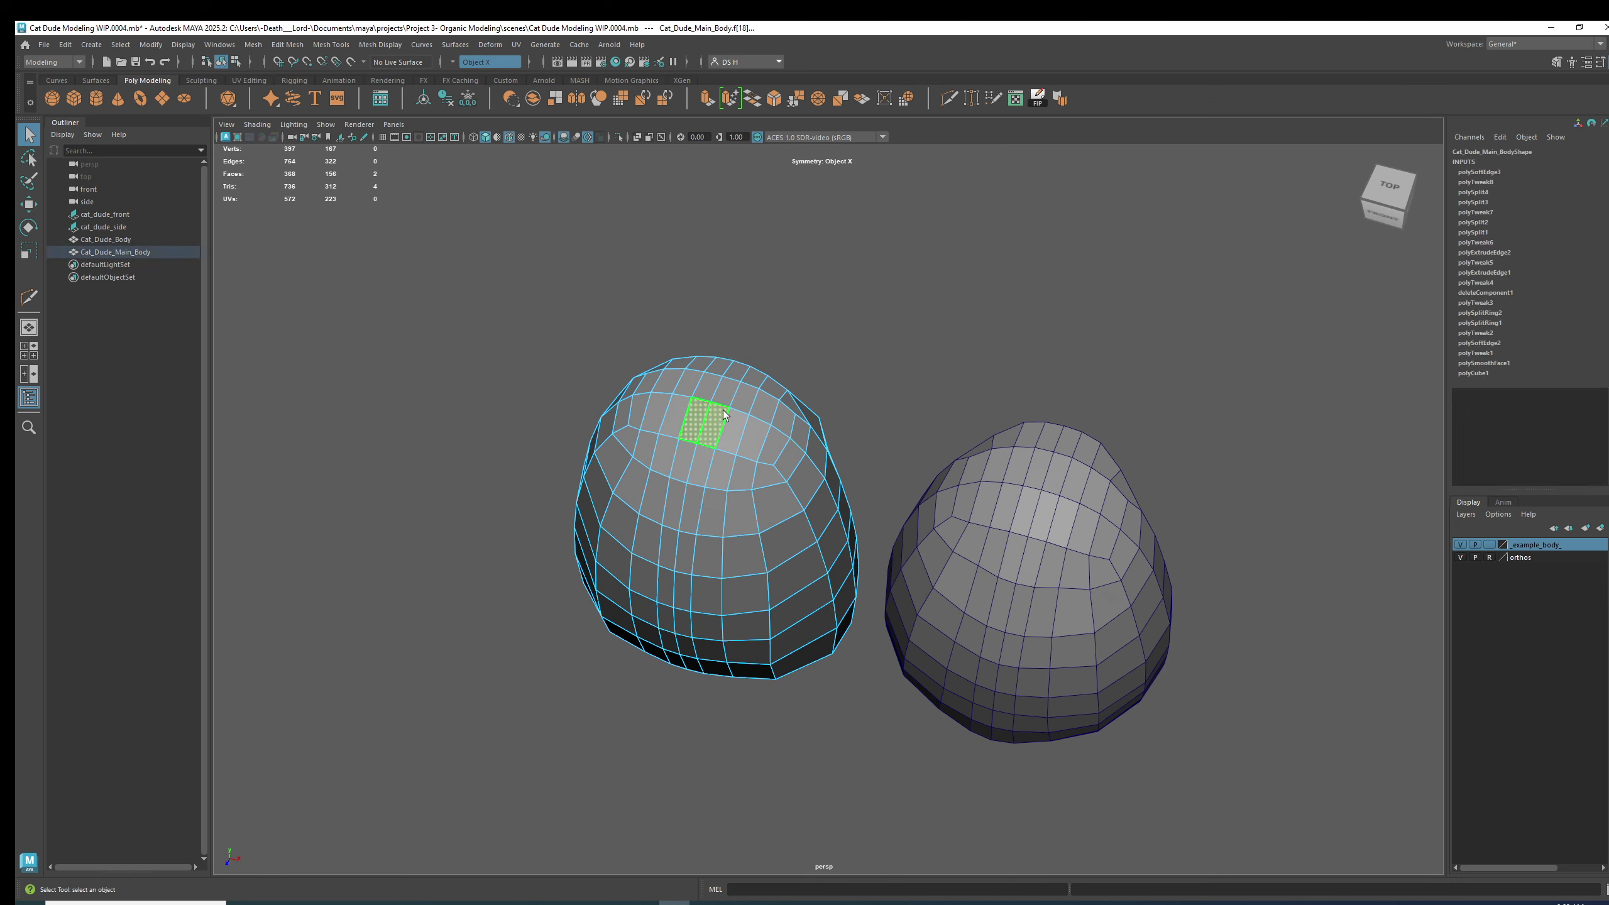
{"action": "left_click_drag", "start_coordinate": [724, 413], "coordinate": [806, 487]}
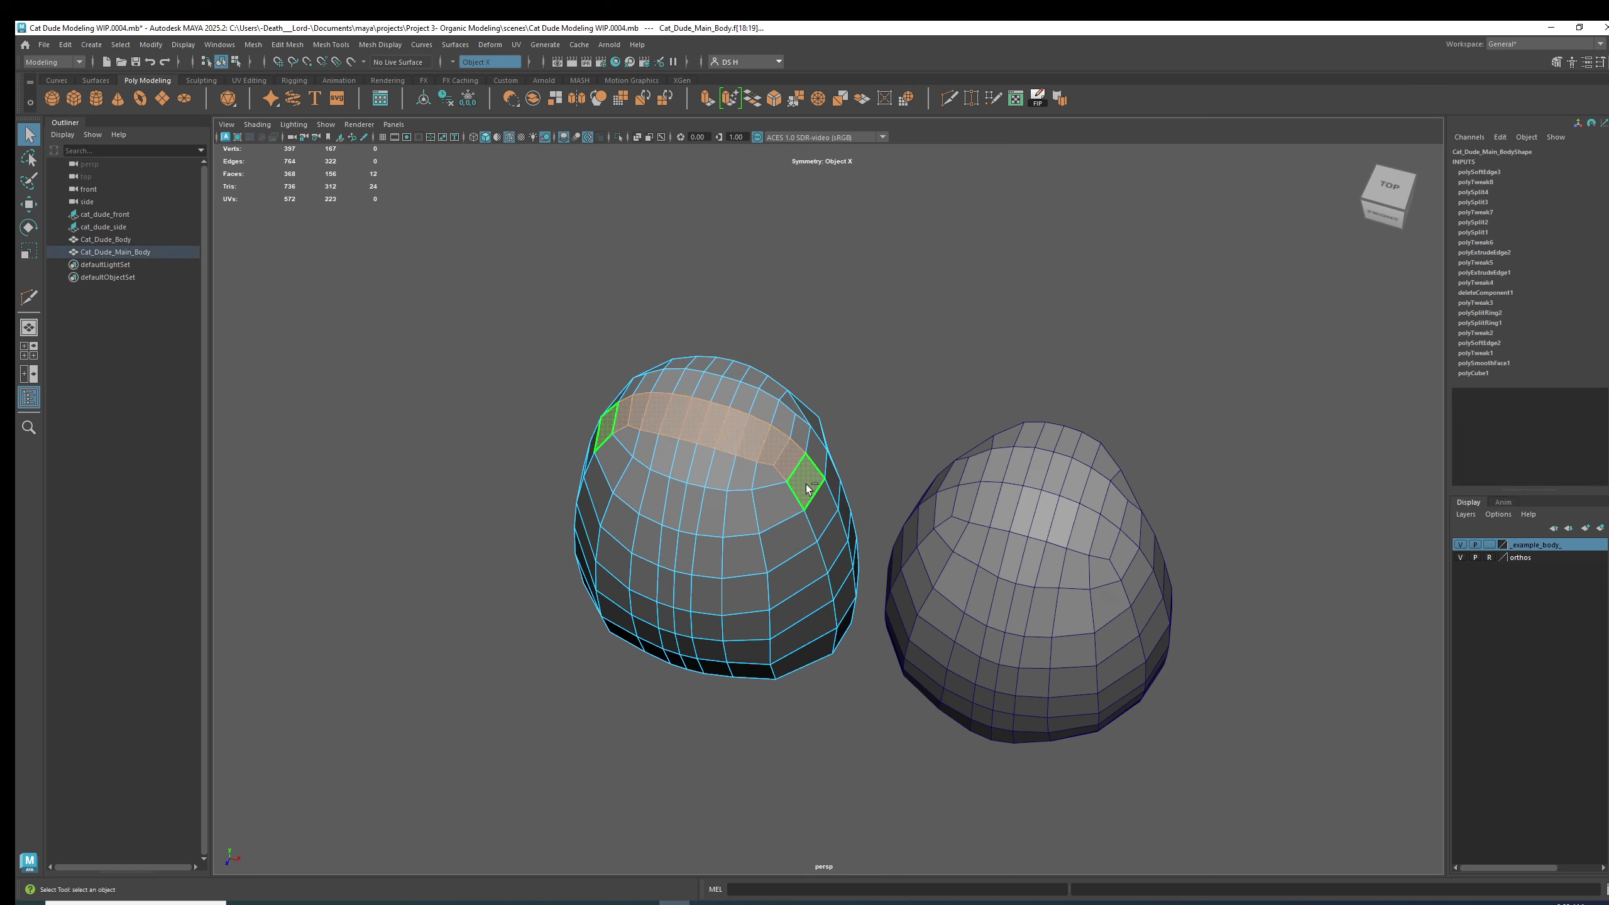
{"action": "left_click", "coordinate": [822, 512], "text": "shift"}
{"action": "left_click", "coordinate": [833, 546], "text": "shift"}
{"action": "left_click_drag", "start_coordinate": [865, 596], "coordinate": [873, 543], "text": "alt"}
{"action": "left_click", "coordinate": [842, 615], "text": "shift"}
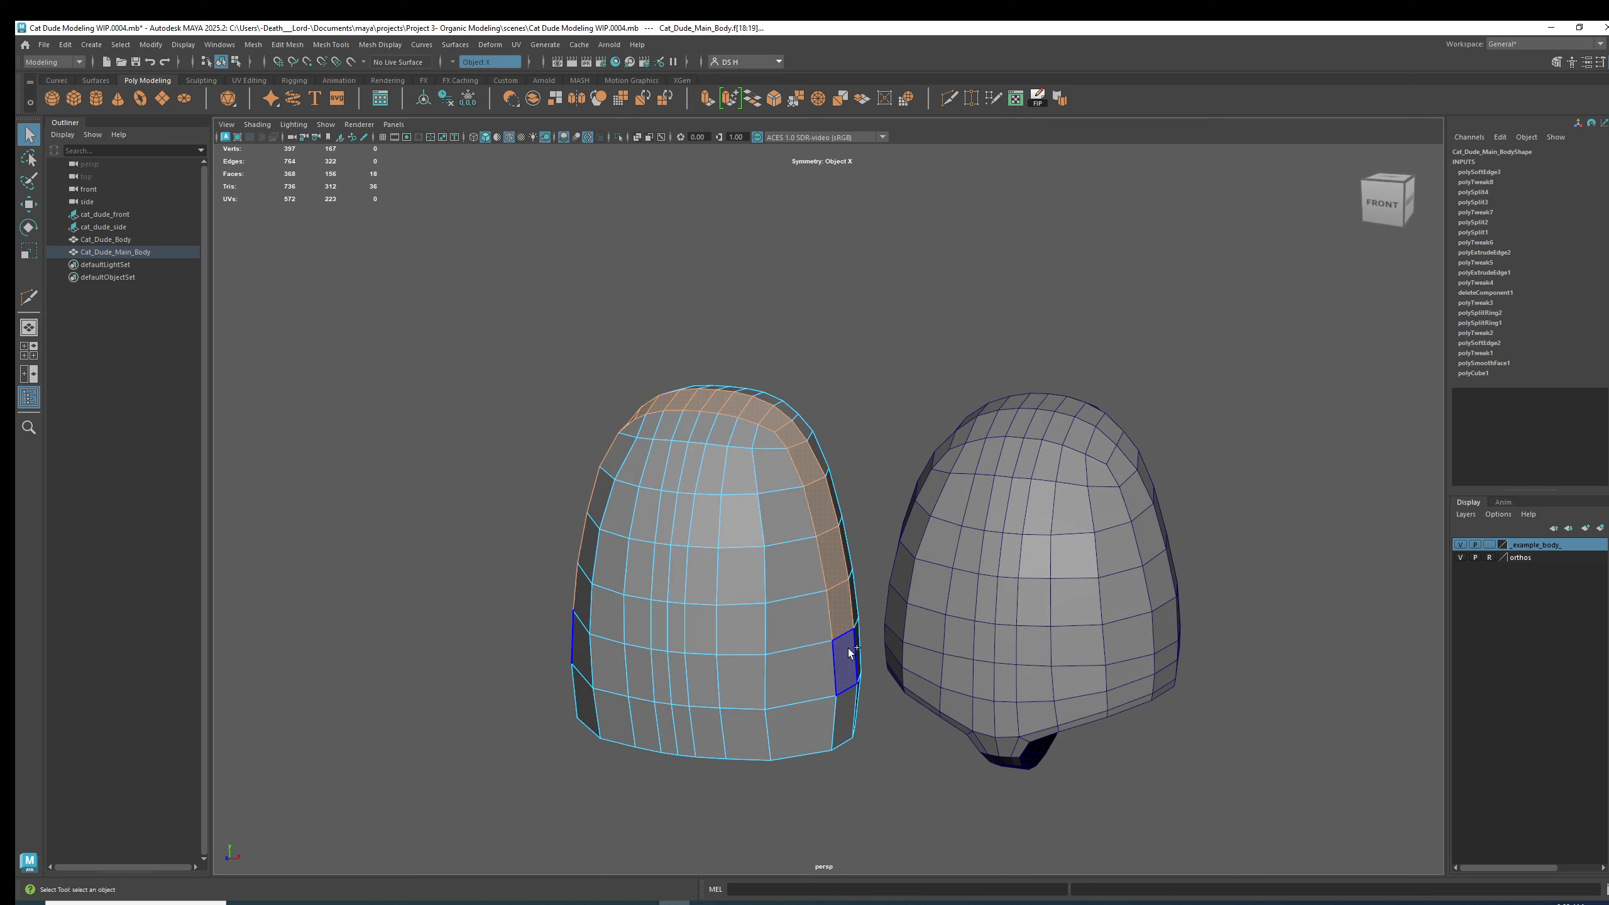
{"action": "left_click_drag", "start_coordinate": [849, 653], "coordinate": [850, 709]}
{"action": "left_click_drag", "start_coordinate": [1041, 468], "coordinate": [1035, 513], "text": "alt"}
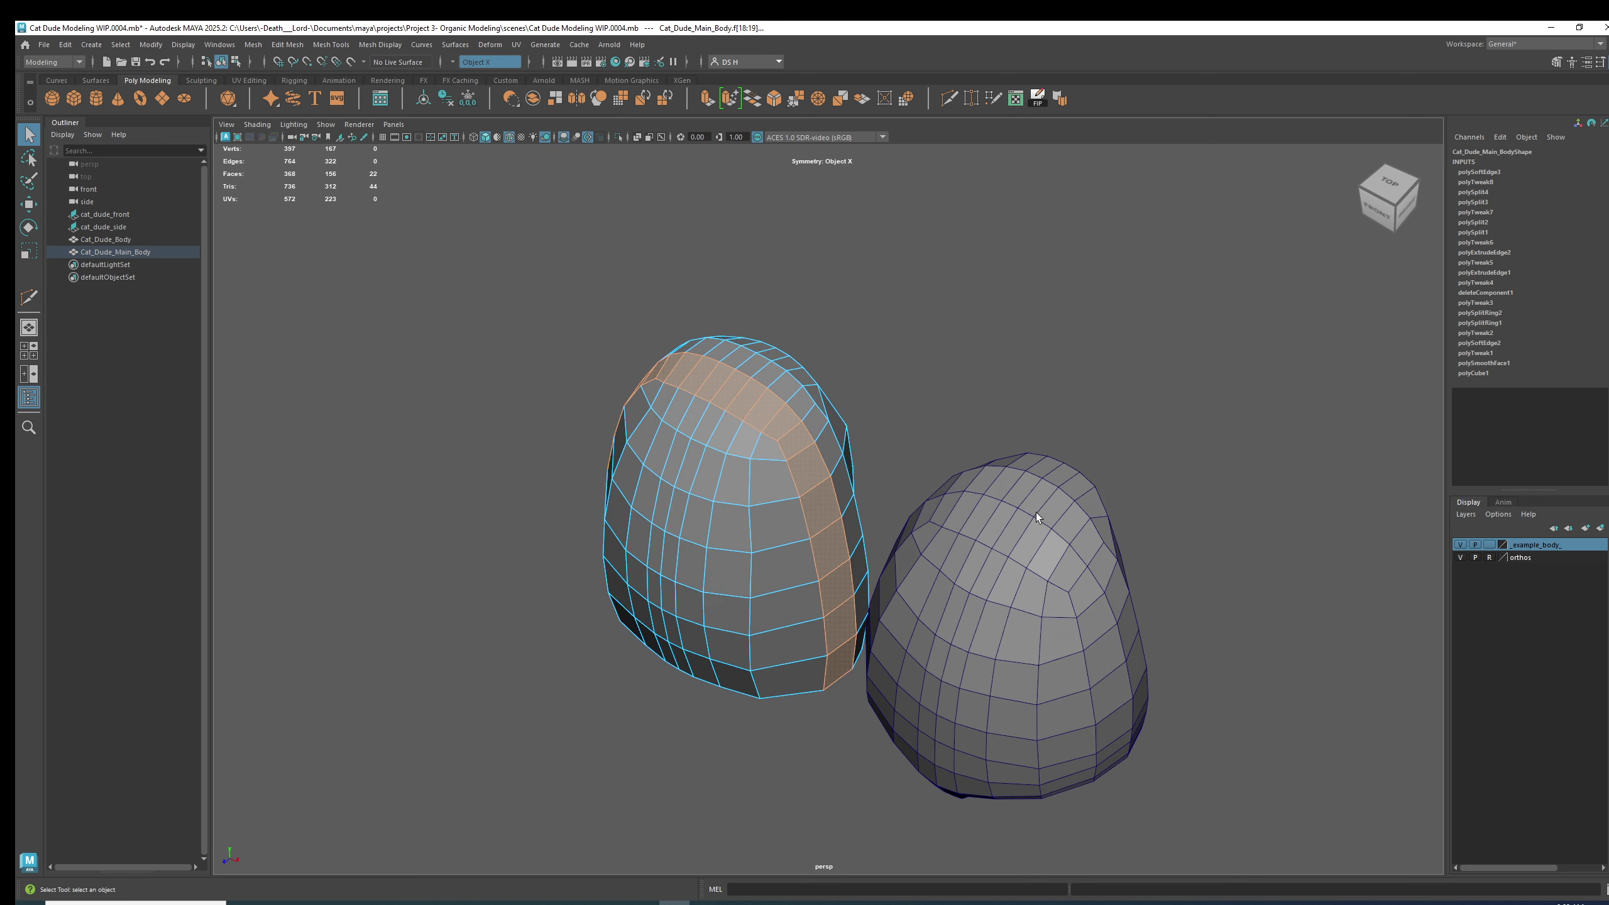
Add the example body's crown ring of faces to the selection, compare both bodies, and clear the selection.
{"action": "left_click", "coordinate": [1039, 532], "text": "shift"}
{"action": "middle_click_drag", "start_coordinate": [1197, 539], "coordinate": [1120, 407], "text": "alt"}
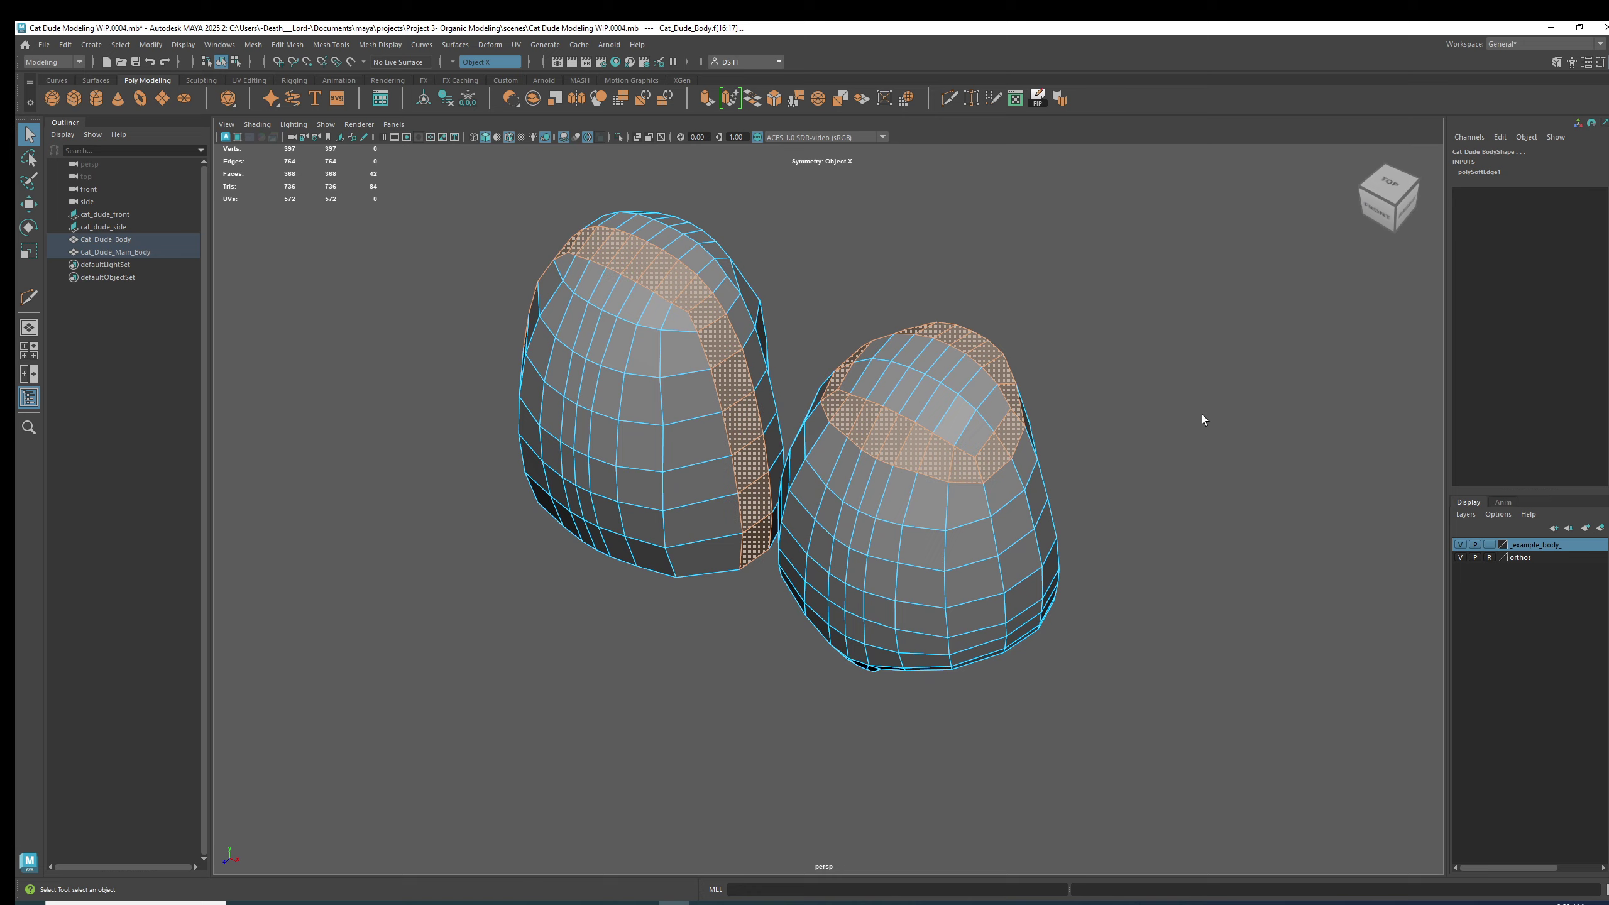
{"action": "left_click_drag", "start_coordinate": [1202, 416], "coordinate": [1134, 439], "text": "alt"}
{"action": "left_click", "coordinate": [1135, 439]}
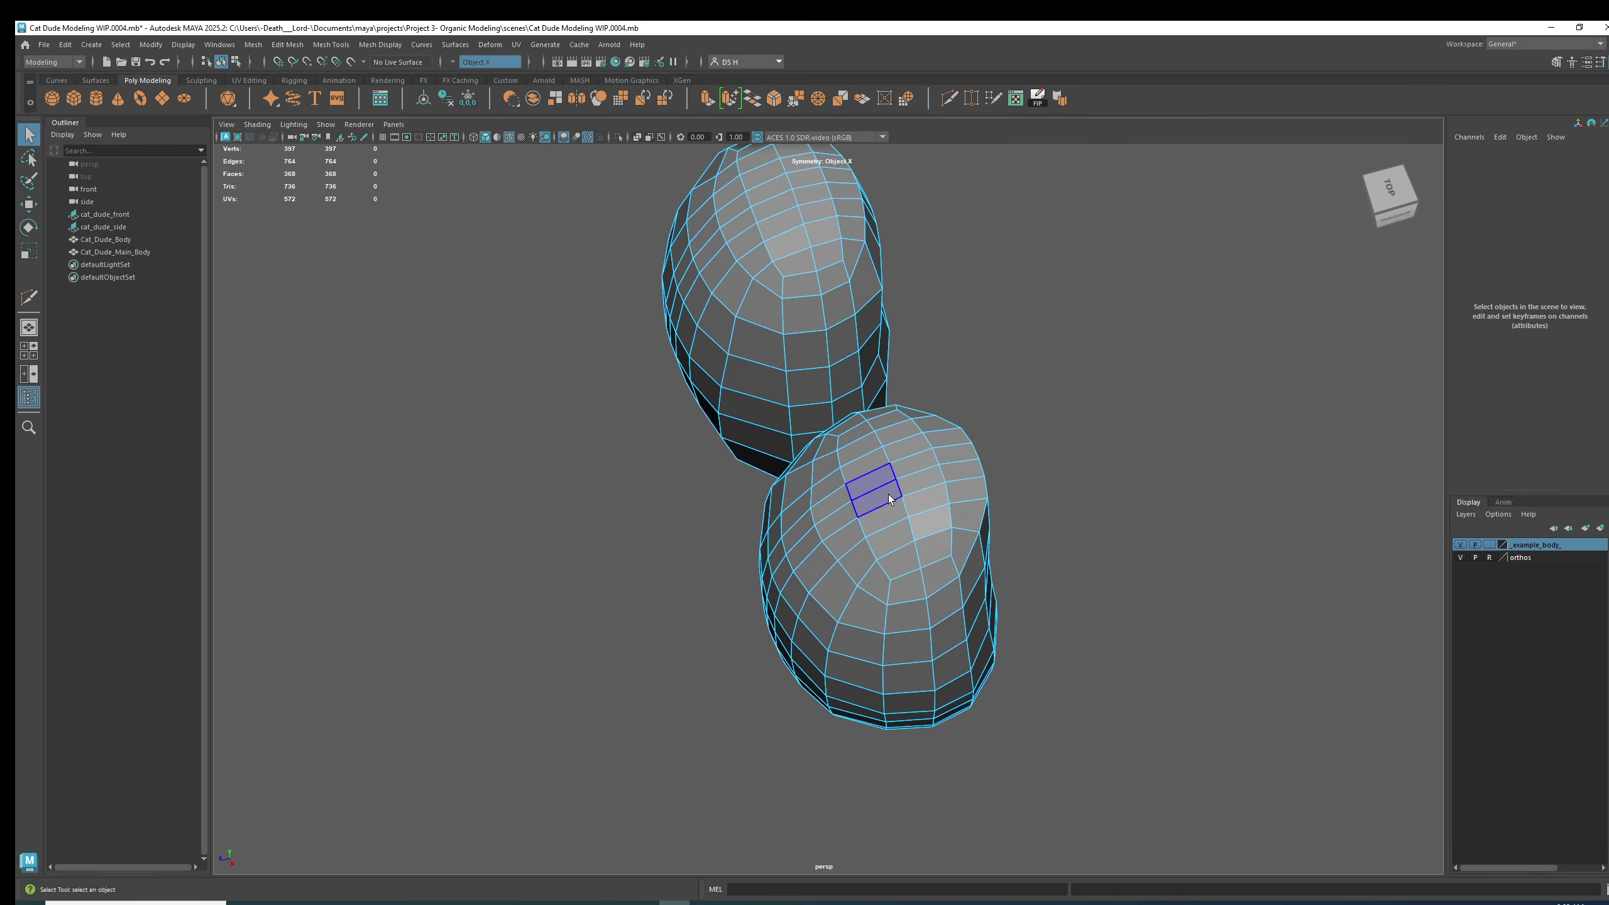
Select the arch of faces across the example body's crown and down its sides, inspect it from the front, and clear the selection.
{"action": "left_click_drag", "start_coordinate": [889, 499], "coordinate": [918, 590]}
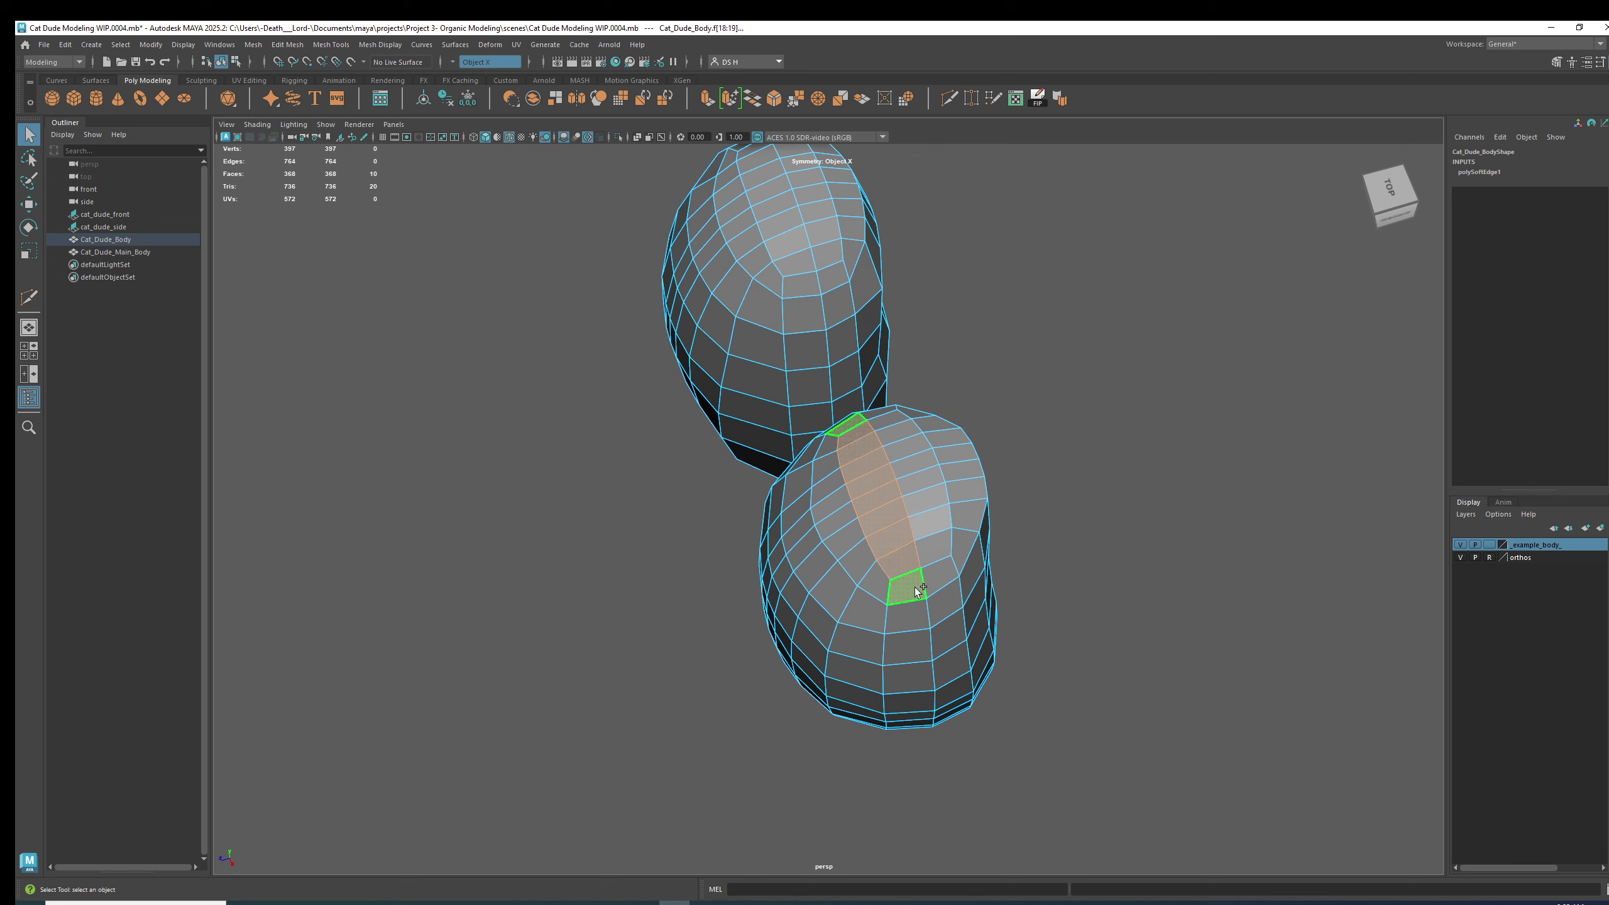
{"action": "left_click_drag", "start_coordinate": [896, 532], "coordinate": [925, 415], "text": "alt"}
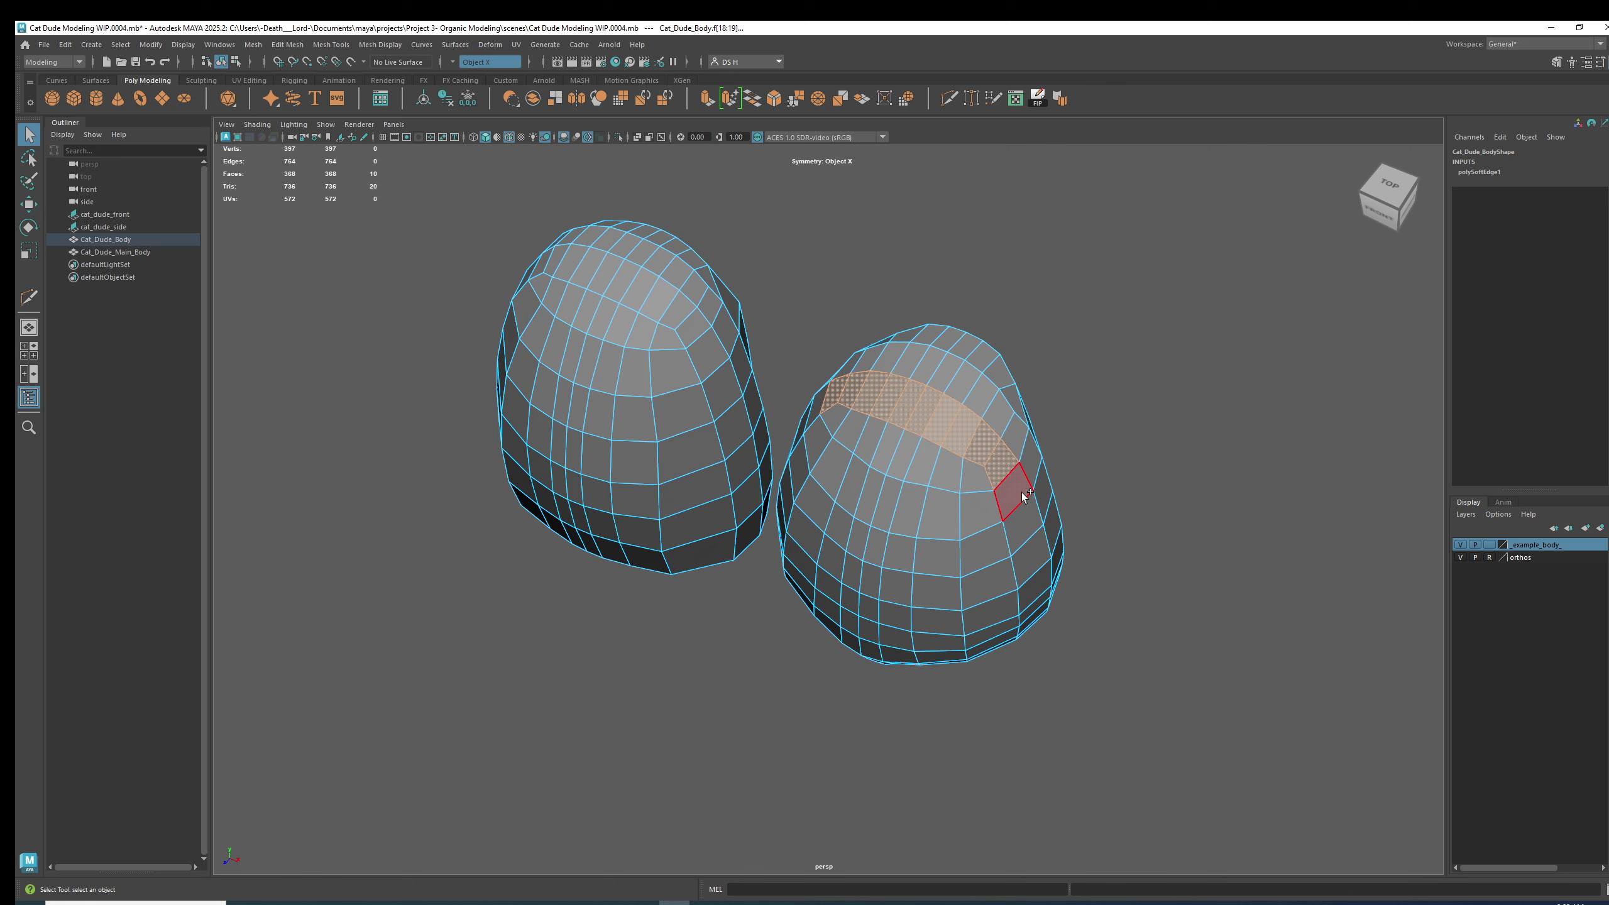
{"action": "left_click", "coordinate": [1031, 549], "text": "shift"}
{"action": "left_click_drag", "start_coordinate": [1059, 615], "coordinate": [978, 429], "text": "alt"}
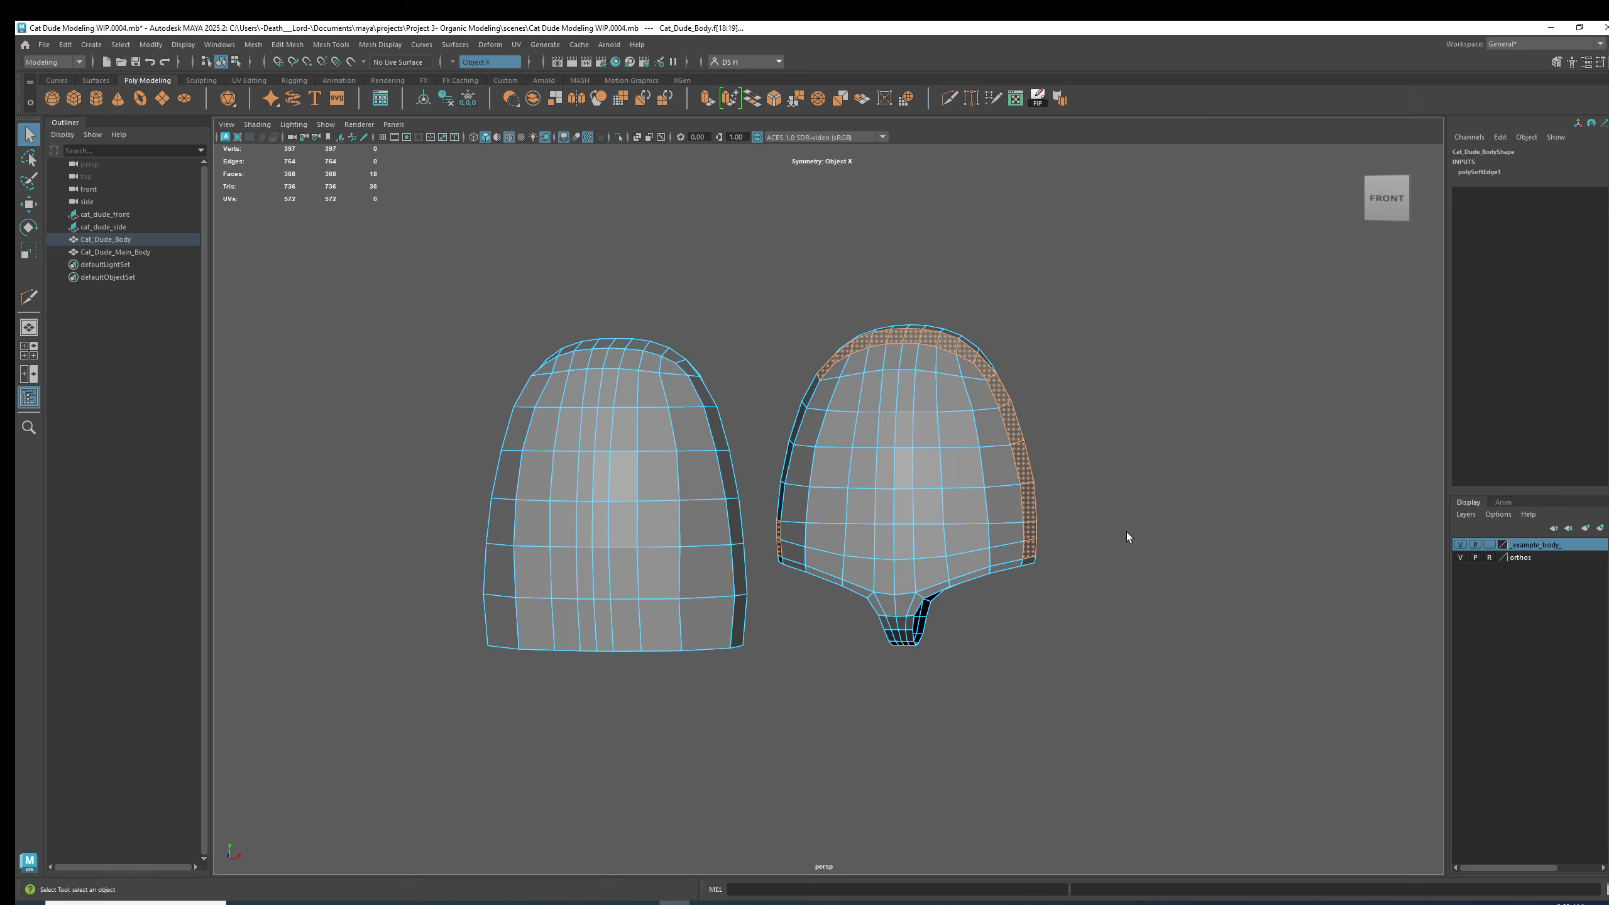
{"action": "left_click_drag", "start_coordinate": [1022, 469], "coordinate": [1045, 510], "text": "alt"}
{"action": "left_click", "coordinate": [1194, 497]}
{"action": "left_click_drag", "start_coordinate": [1010, 503], "coordinate": [1110, 516], "text": "alt"}
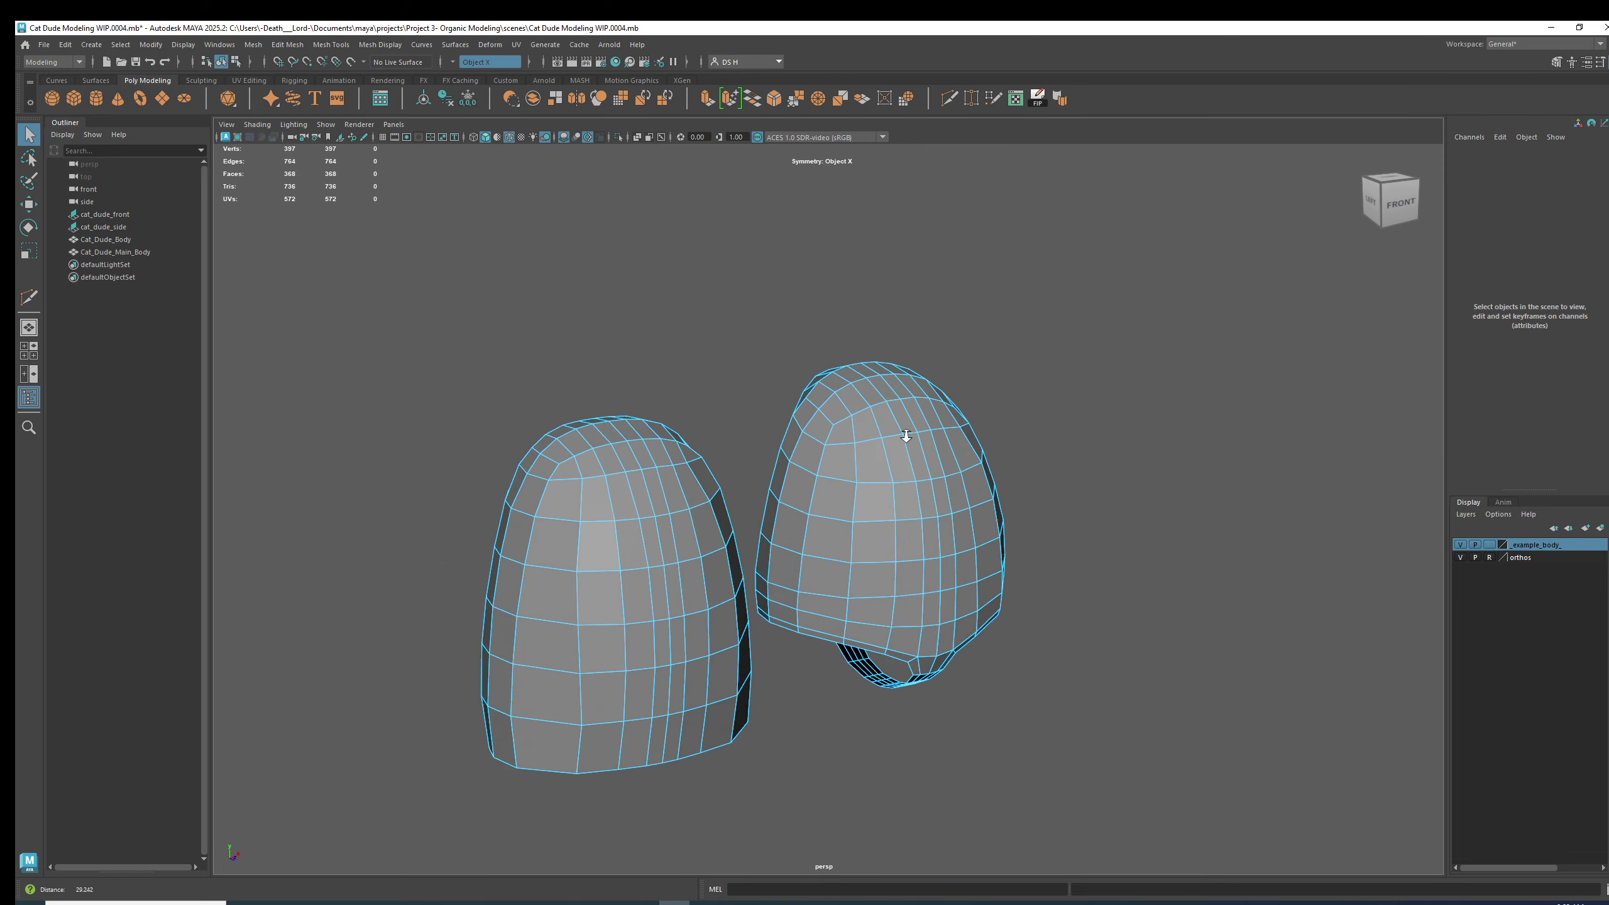
Select the row of faces over the top of the example body's crown, from the centre out to both sides.
{"action": "scroll", "coordinate": [895, 487], "scroll_direction": "up", "scroll_amount": 3}
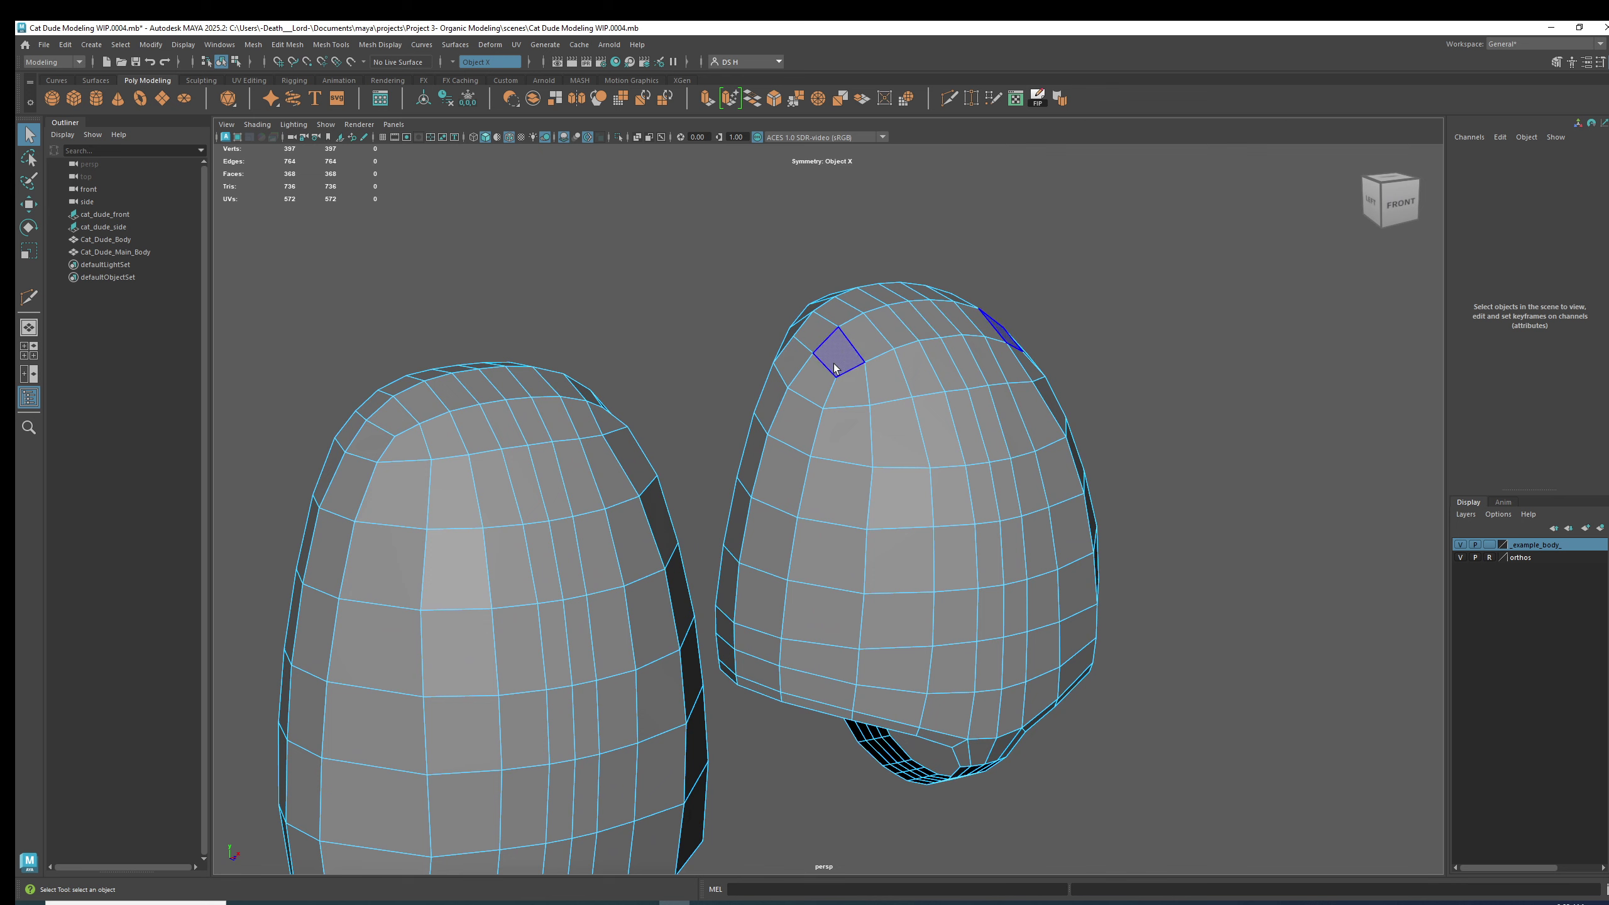
{"action": "left_click_drag", "start_coordinate": [862, 332], "coordinate": [920, 303], "text": "alt"}
{"action": "left_click", "coordinate": [923, 288]}
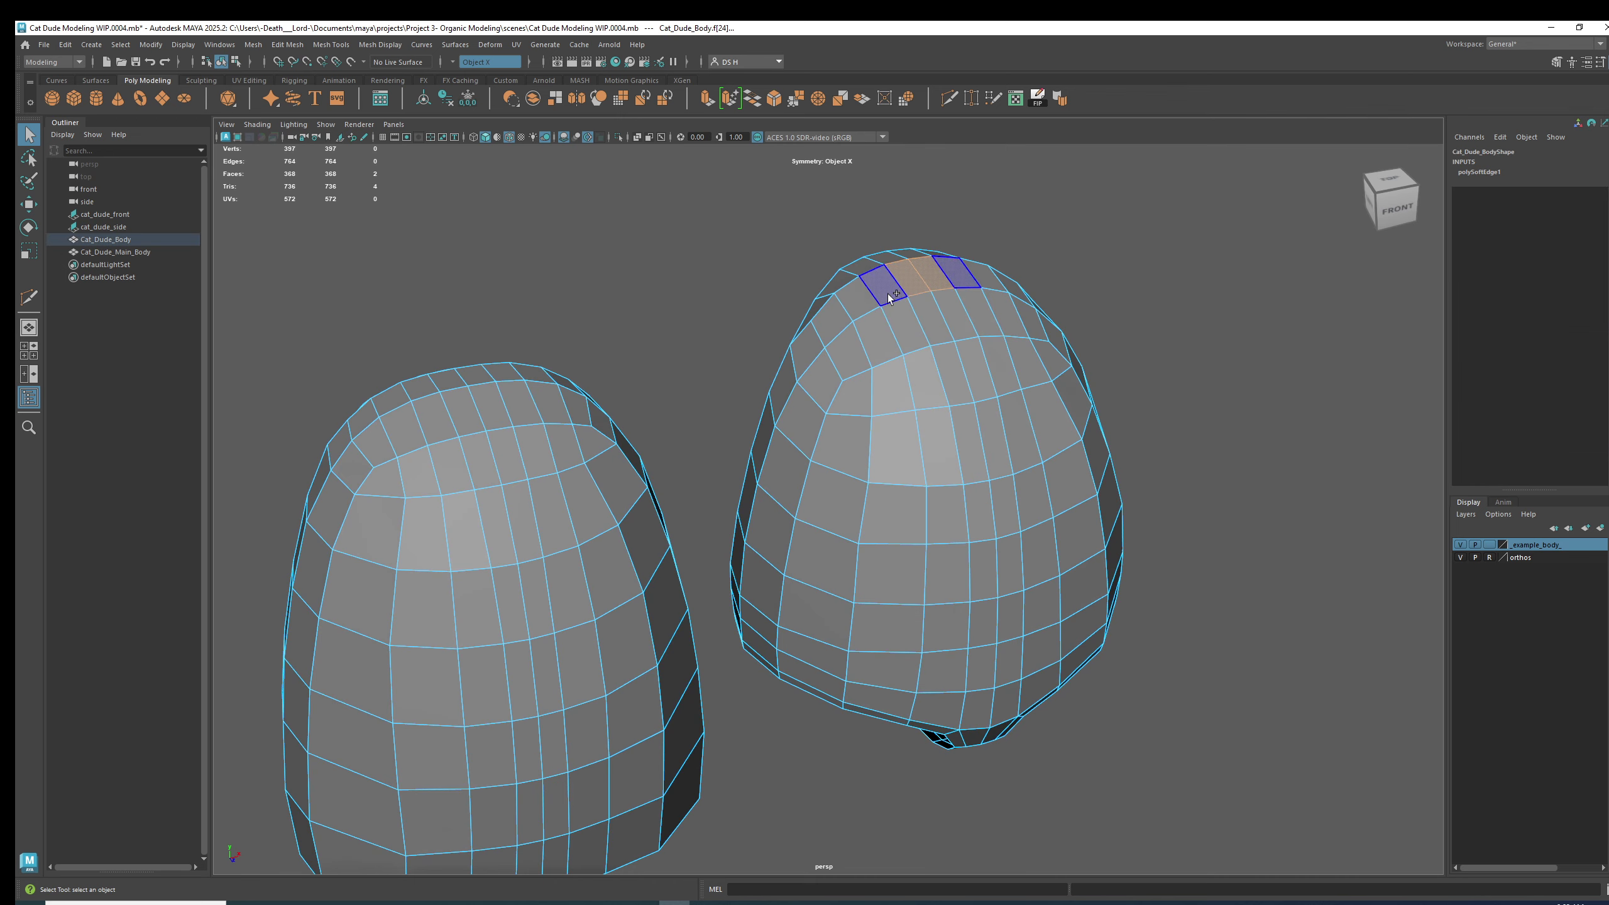
{"action": "left_click", "coordinate": [860, 308], "text": "shift"}
{"action": "left_click", "coordinate": [827, 330], "text": "shift"}
{"action": "left_click", "coordinate": [806, 349], "text": "shift"}
{"action": "left_click", "coordinate": [784, 375], "text": "shift"}
{"action": "left_click_drag", "start_coordinate": [901, 468], "coordinate": [781, 404], "text": "alt"}
Add the matching row of faces over the main body's crown and compare both rows from the front.
{"action": "left_click_drag", "start_coordinate": [889, 442], "coordinate": [679, 431], "text": "alt"}
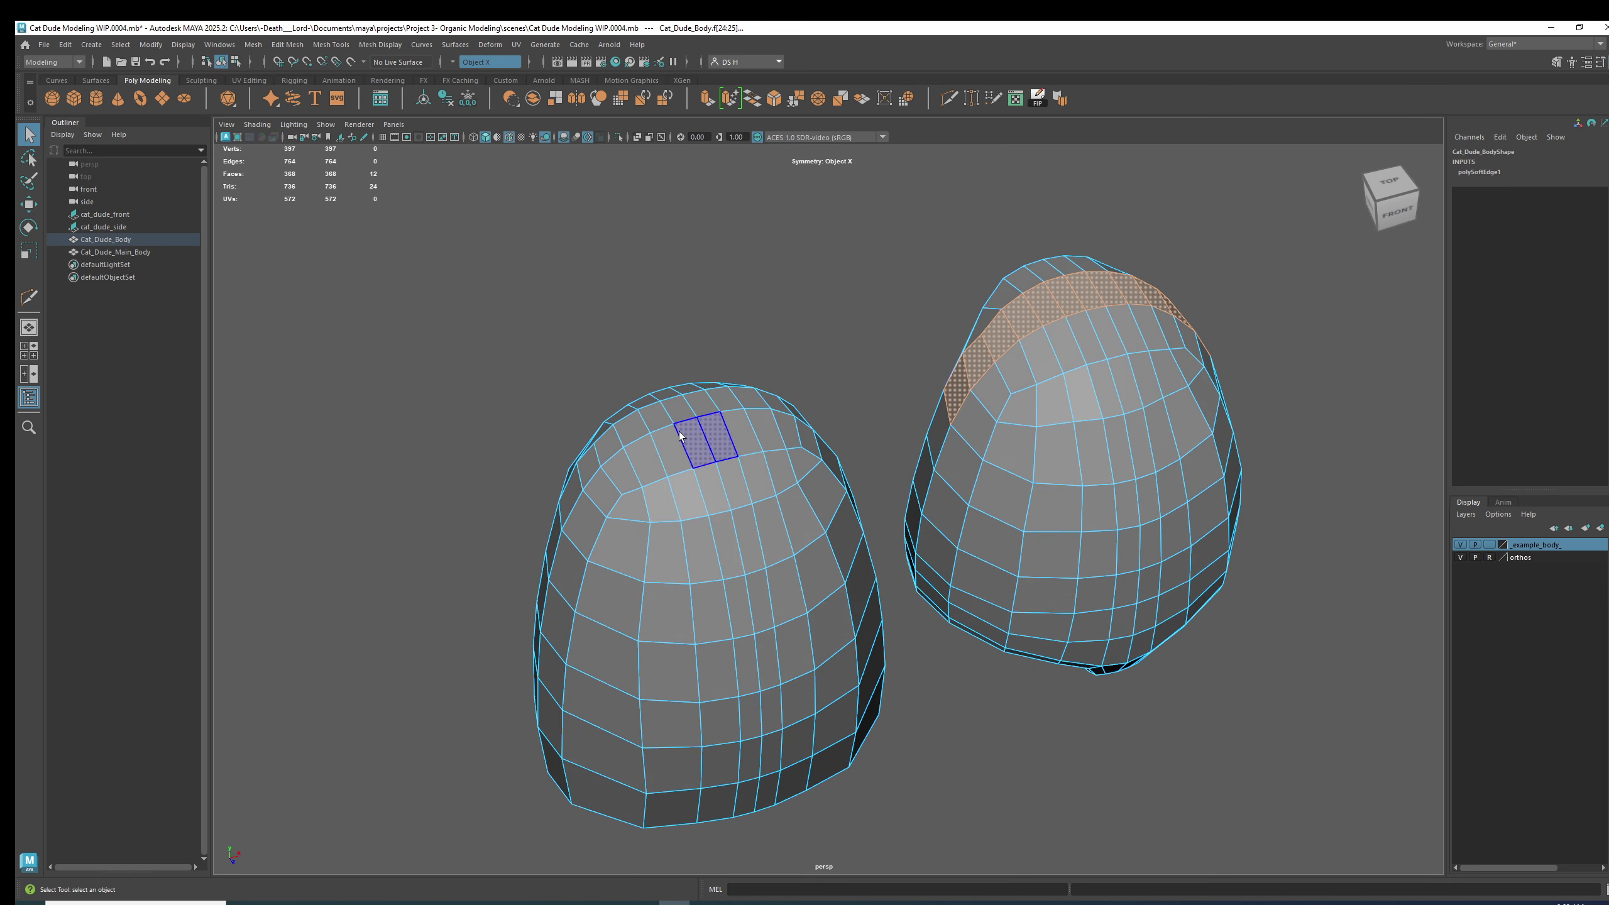
{"action": "double_click", "coordinate": [681, 407], "text": "shift"}
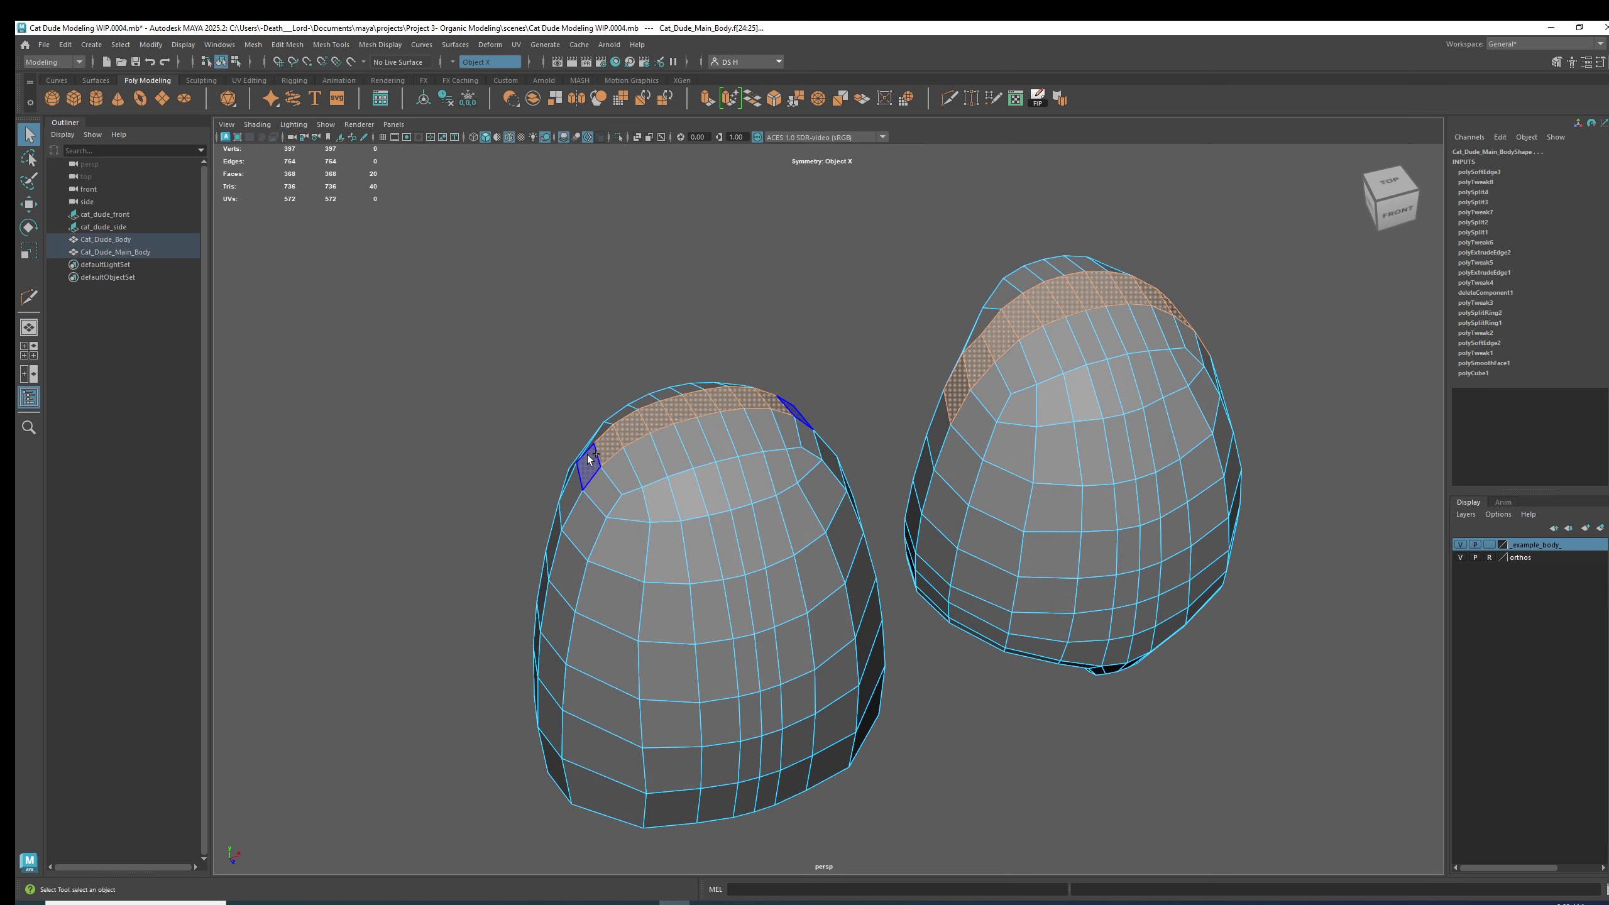
{"action": "left_click_drag", "start_coordinate": [572, 492], "coordinate": [710, 470], "text": "alt"}
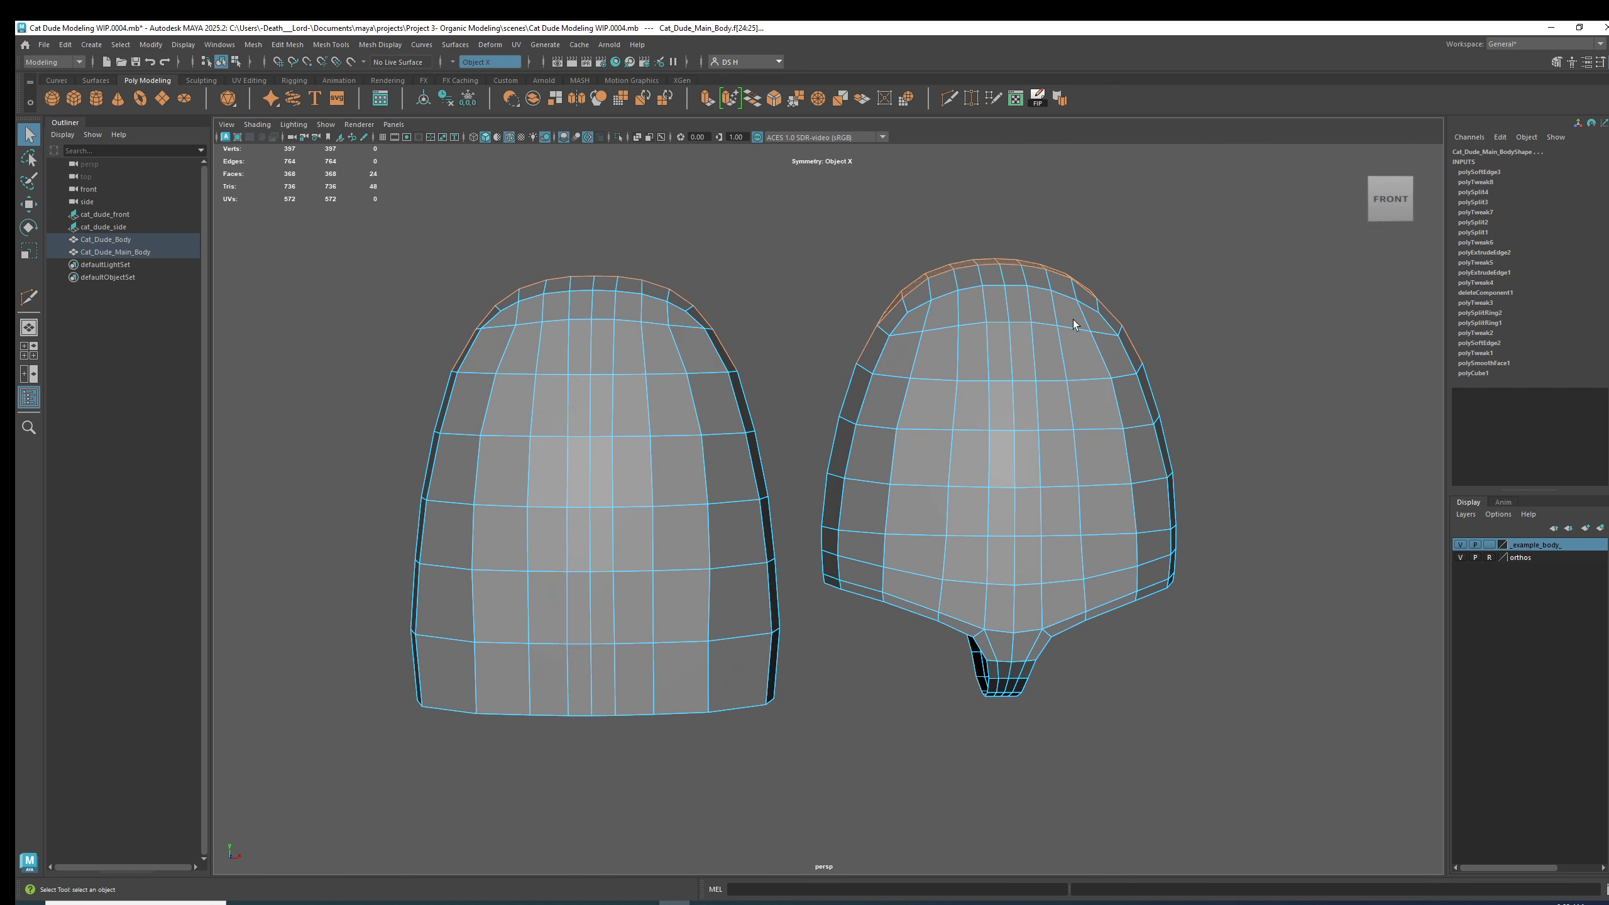
{"action": "left_click_drag", "start_coordinate": [687, 349], "coordinate": [741, 370], "text": "alt"}
Select the four central edges across the main body's upper front, ready for the Move tool.
{"action": "key", "text": "F10"}
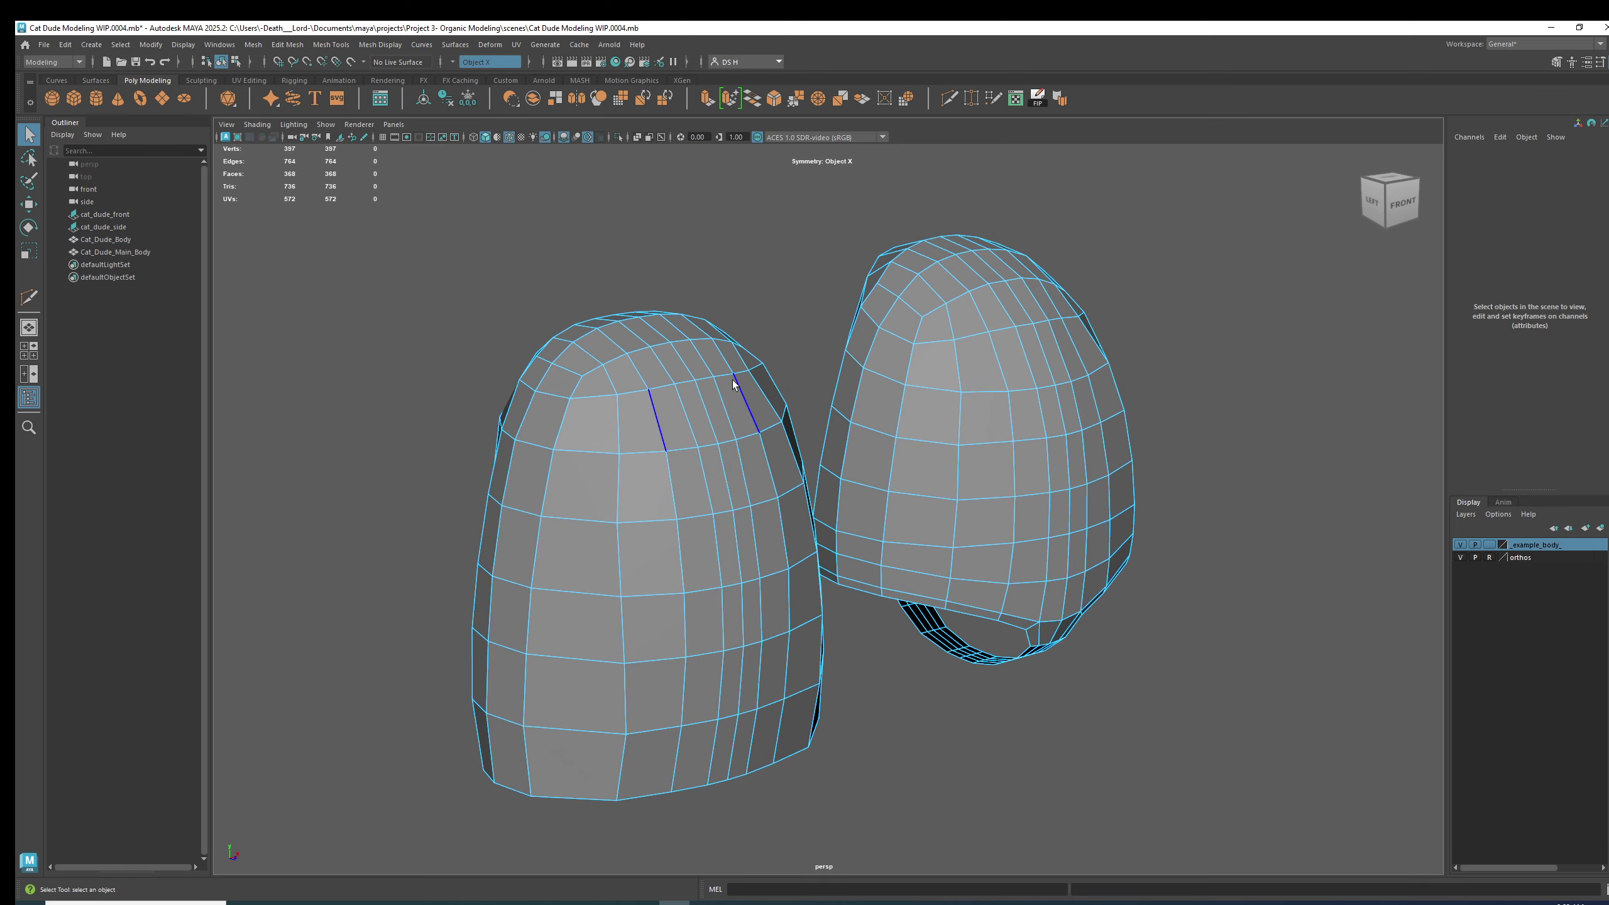
{"action": "left_click", "coordinate": [728, 375]}
{"action": "left_click", "coordinate": [698, 380], "text": "shift"}
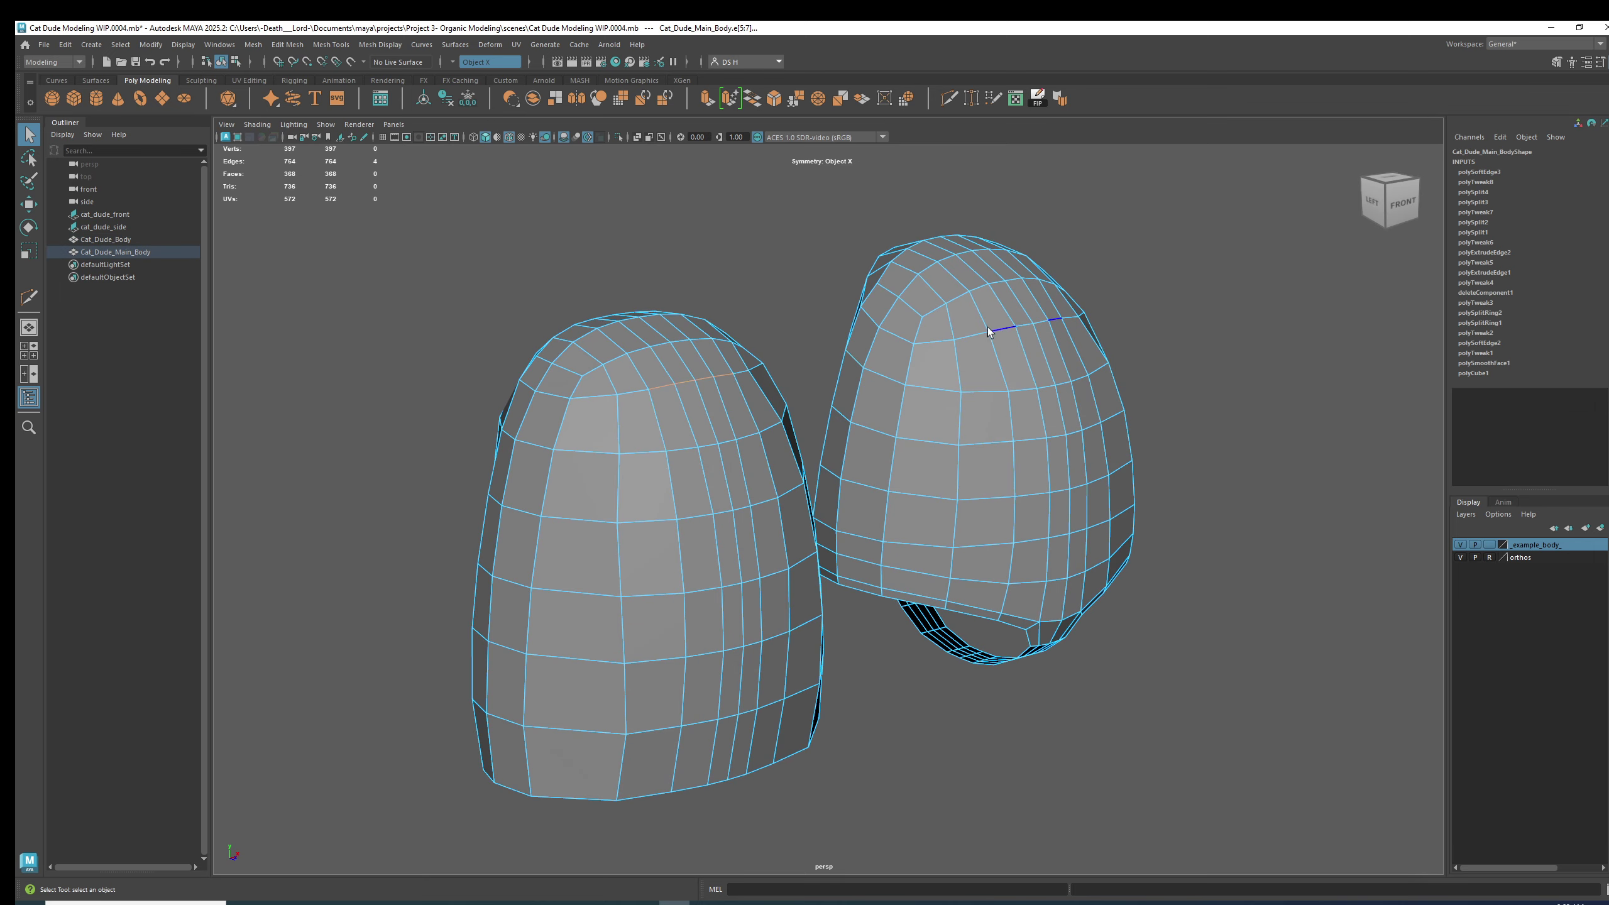
{"action": "key", "text": "w"}
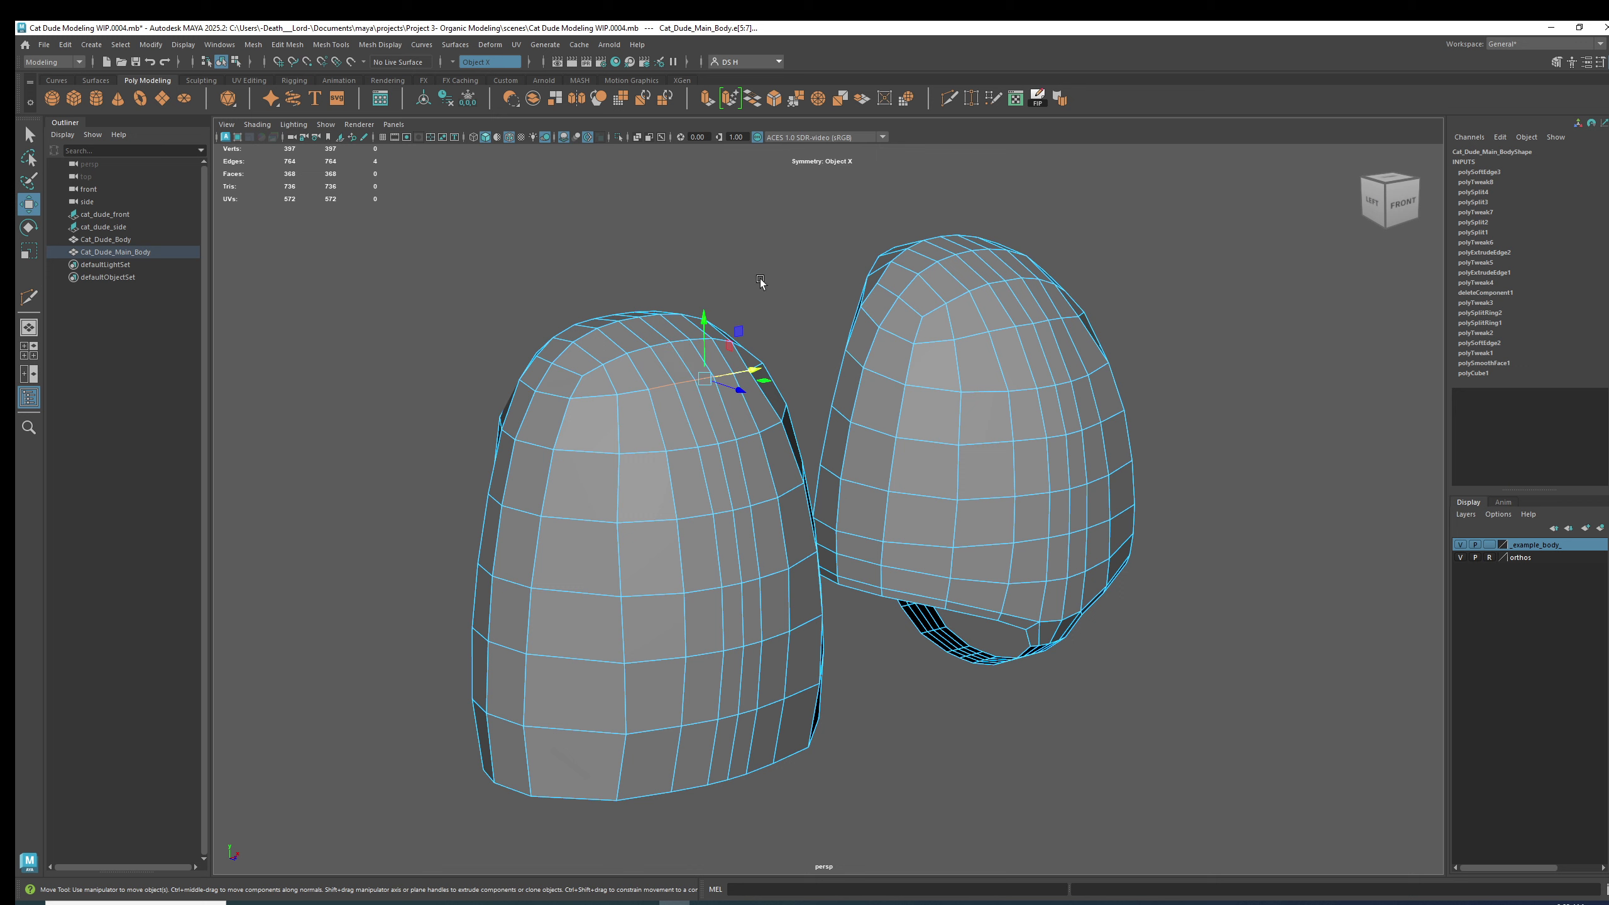
Set the transform constraint to Edge and slide the selected upper front edges slightly downward.
{"action": "right_click", "coordinate": [651, 214], "text": "shift"}
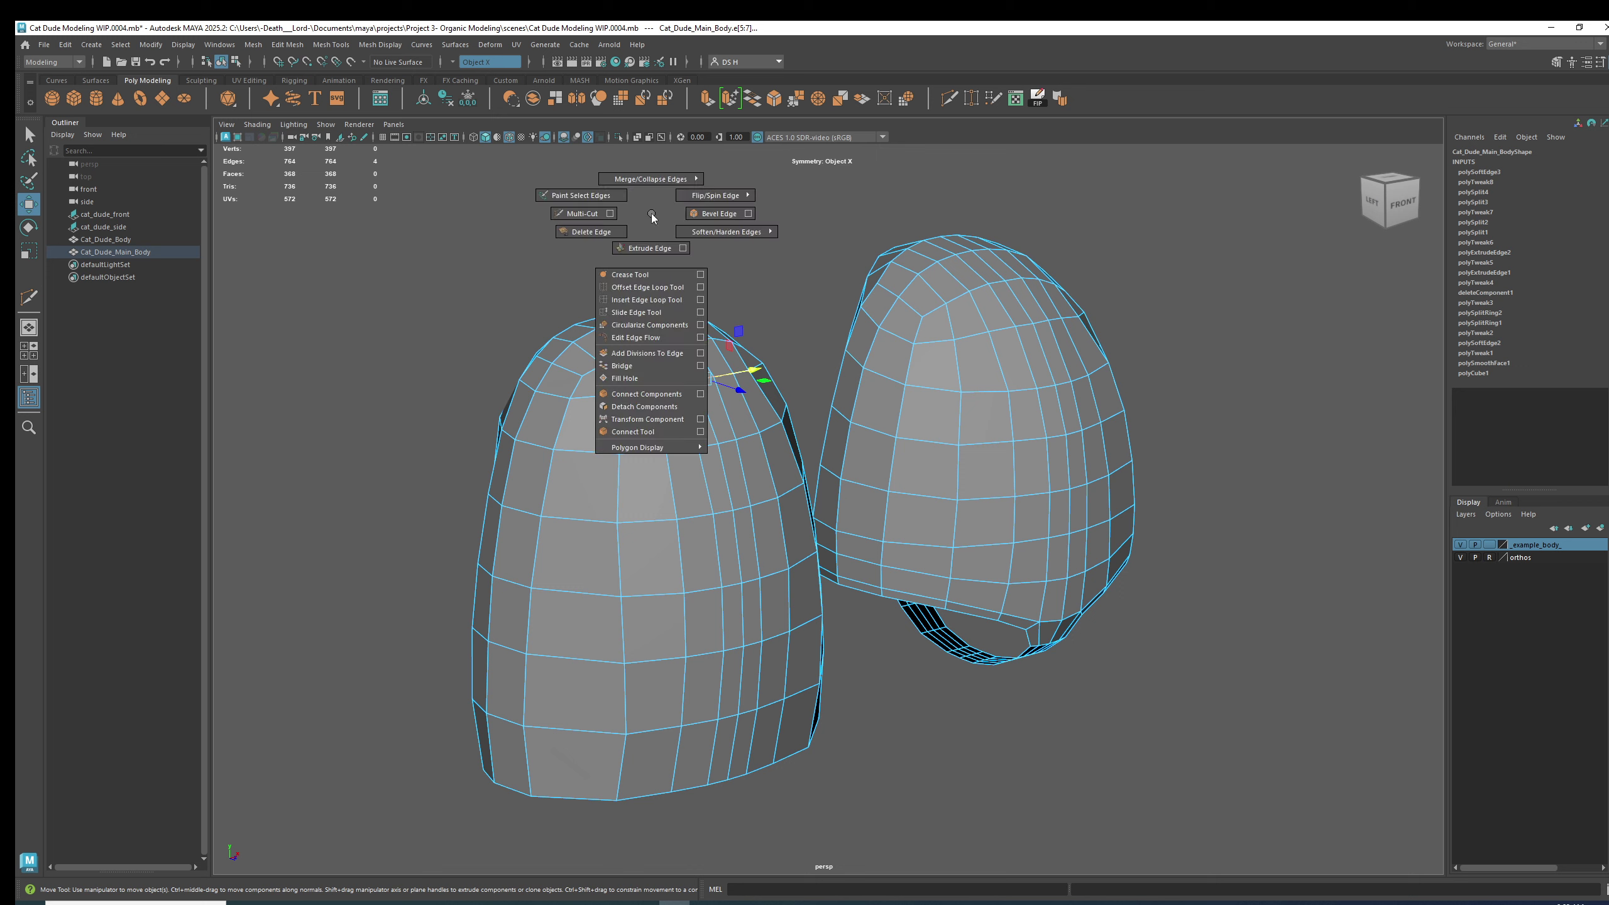
{"action": "left_click", "coordinate": [1556, 62]}
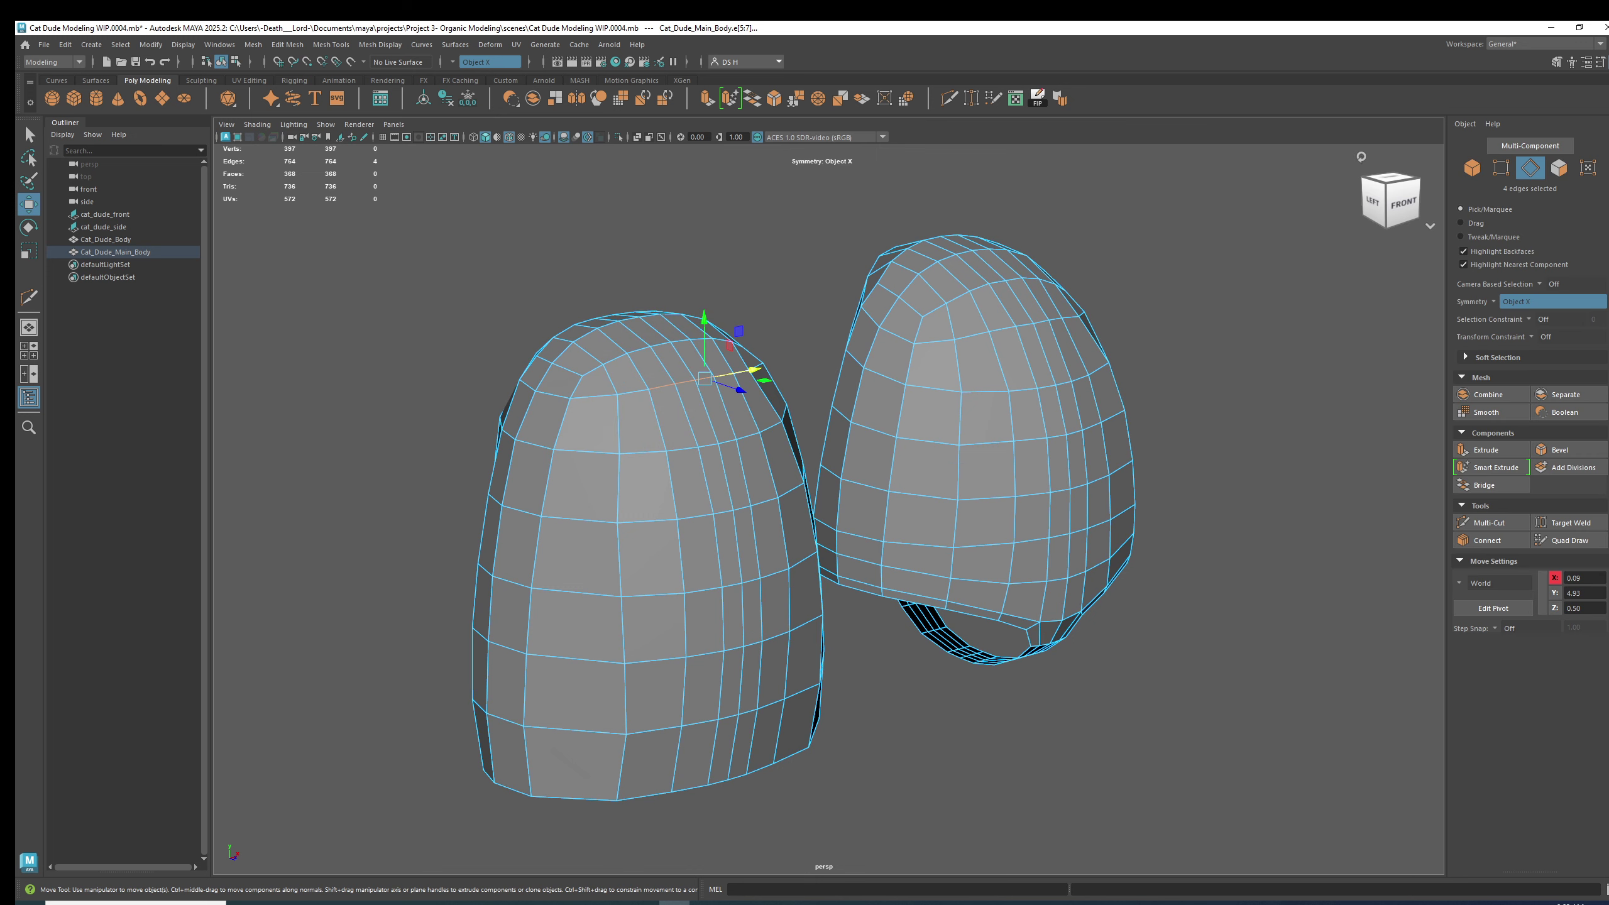
{"action": "left_click", "coordinate": [1529, 336]}
{"action": "left_click", "coordinate": [1558, 356]}
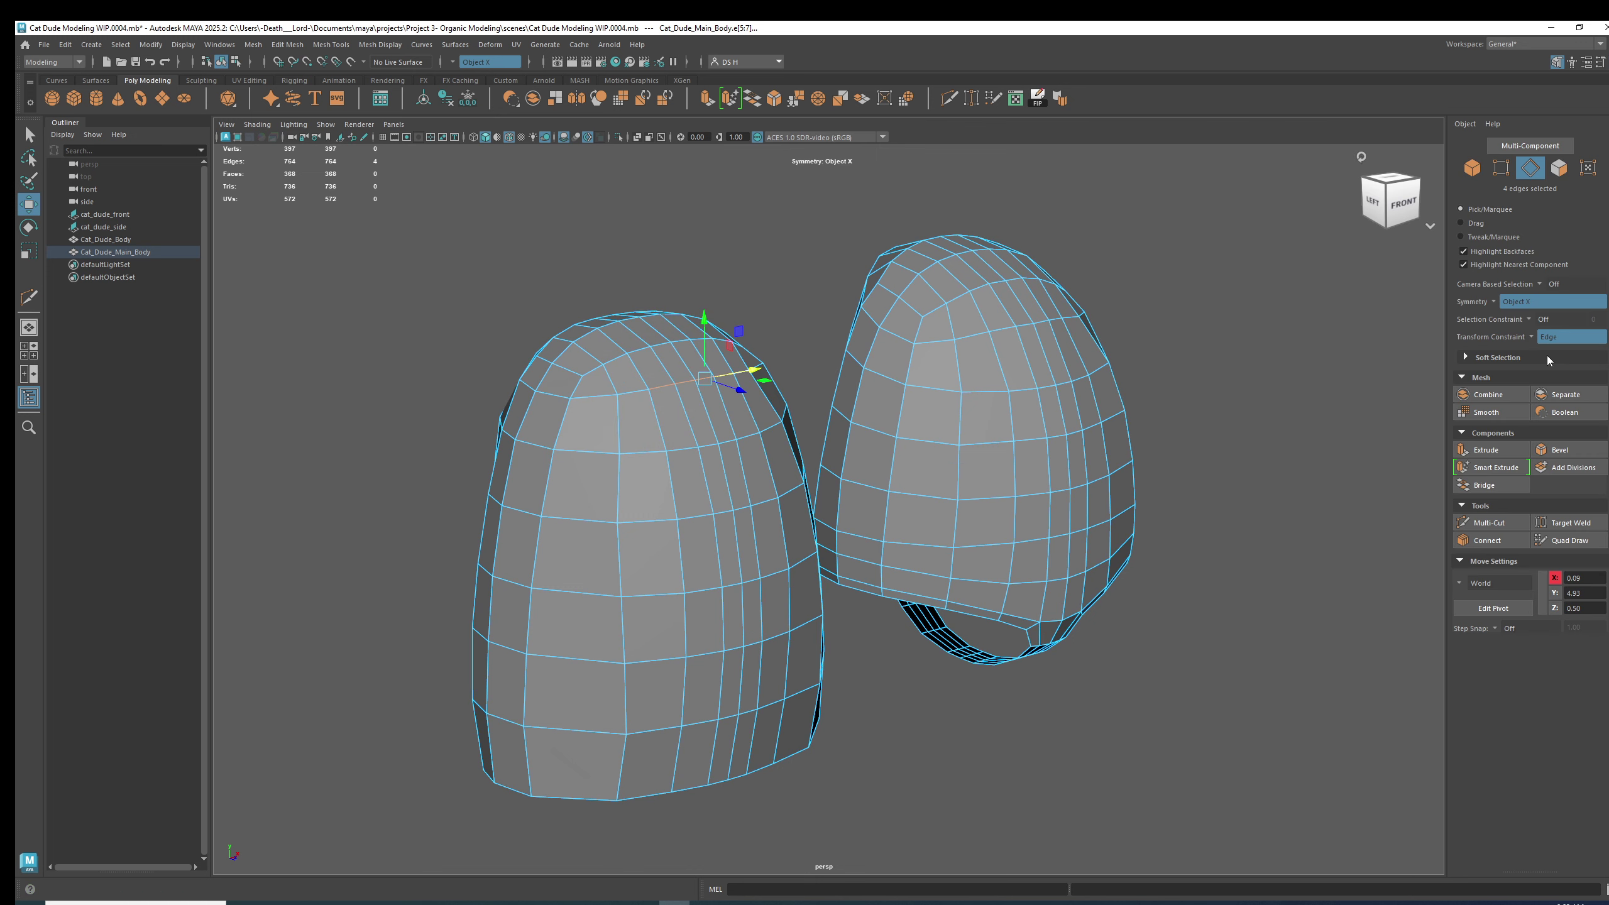
{"action": "left_click_drag", "start_coordinate": [704, 323], "coordinate": [702, 338]}
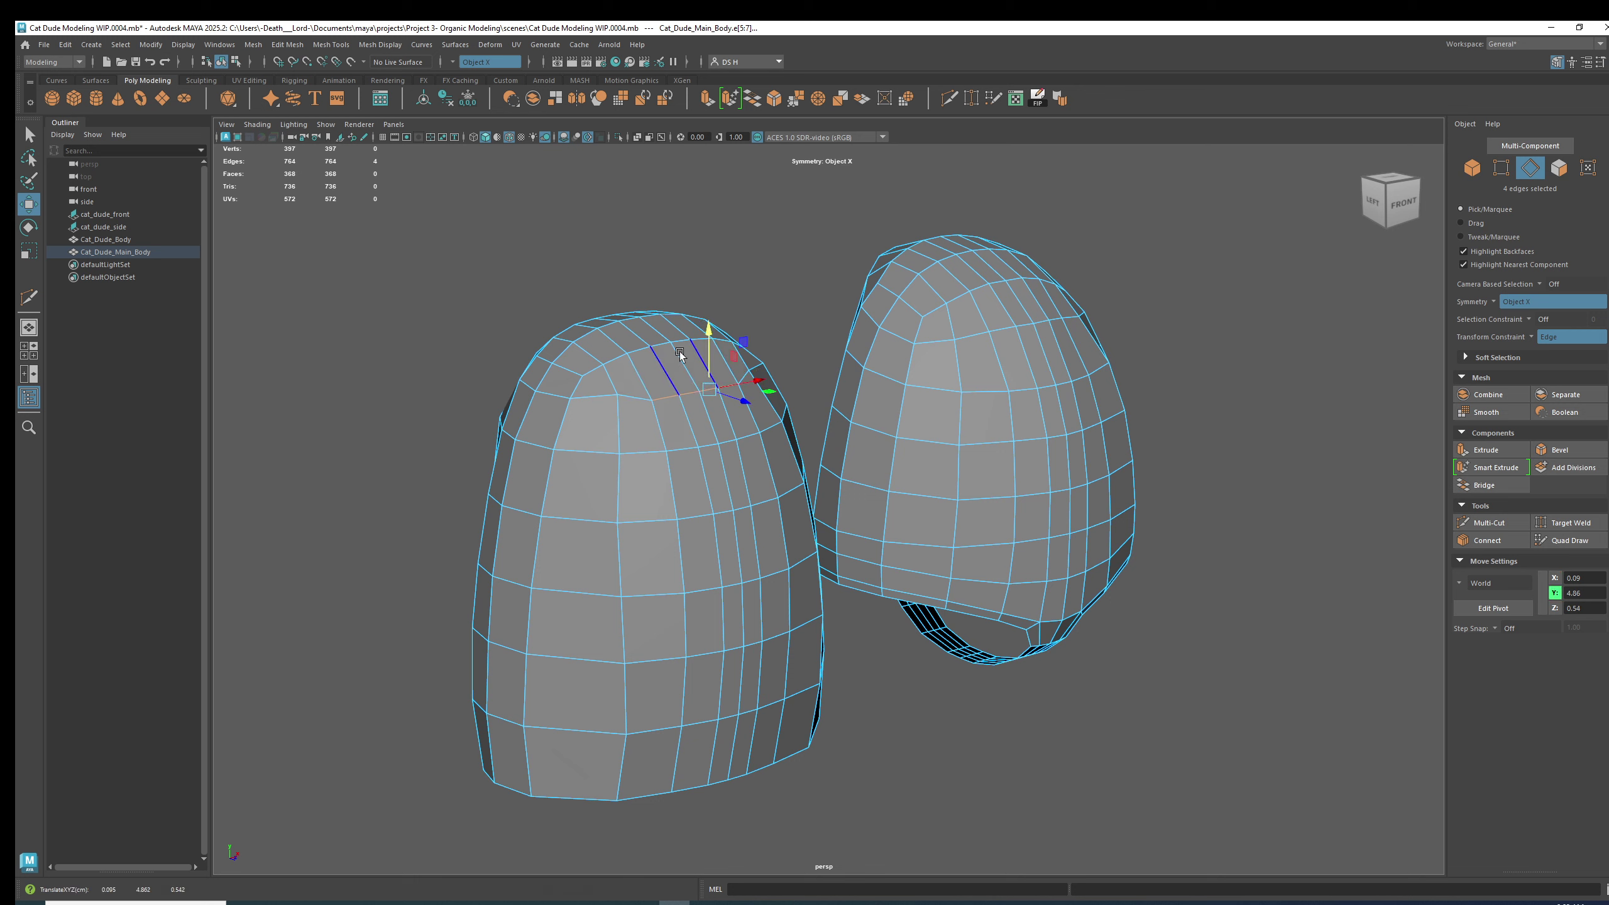
Select the mirrored corner vertices at the ends of the main body's upper front row and slide them slightly downward.
{"action": "right_click_drag", "start_coordinate": [665, 370], "coordinate": [605, 378]}
{"action": "left_click", "coordinate": [615, 392]}
{"action": "left_click_drag", "start_coordinate": [617, 365], "coordinate": [617, 377]}
{"action": "left_click_drag", "start_coordinate": [765, 397], "coordinate": [822, 374], "text": "alt"}
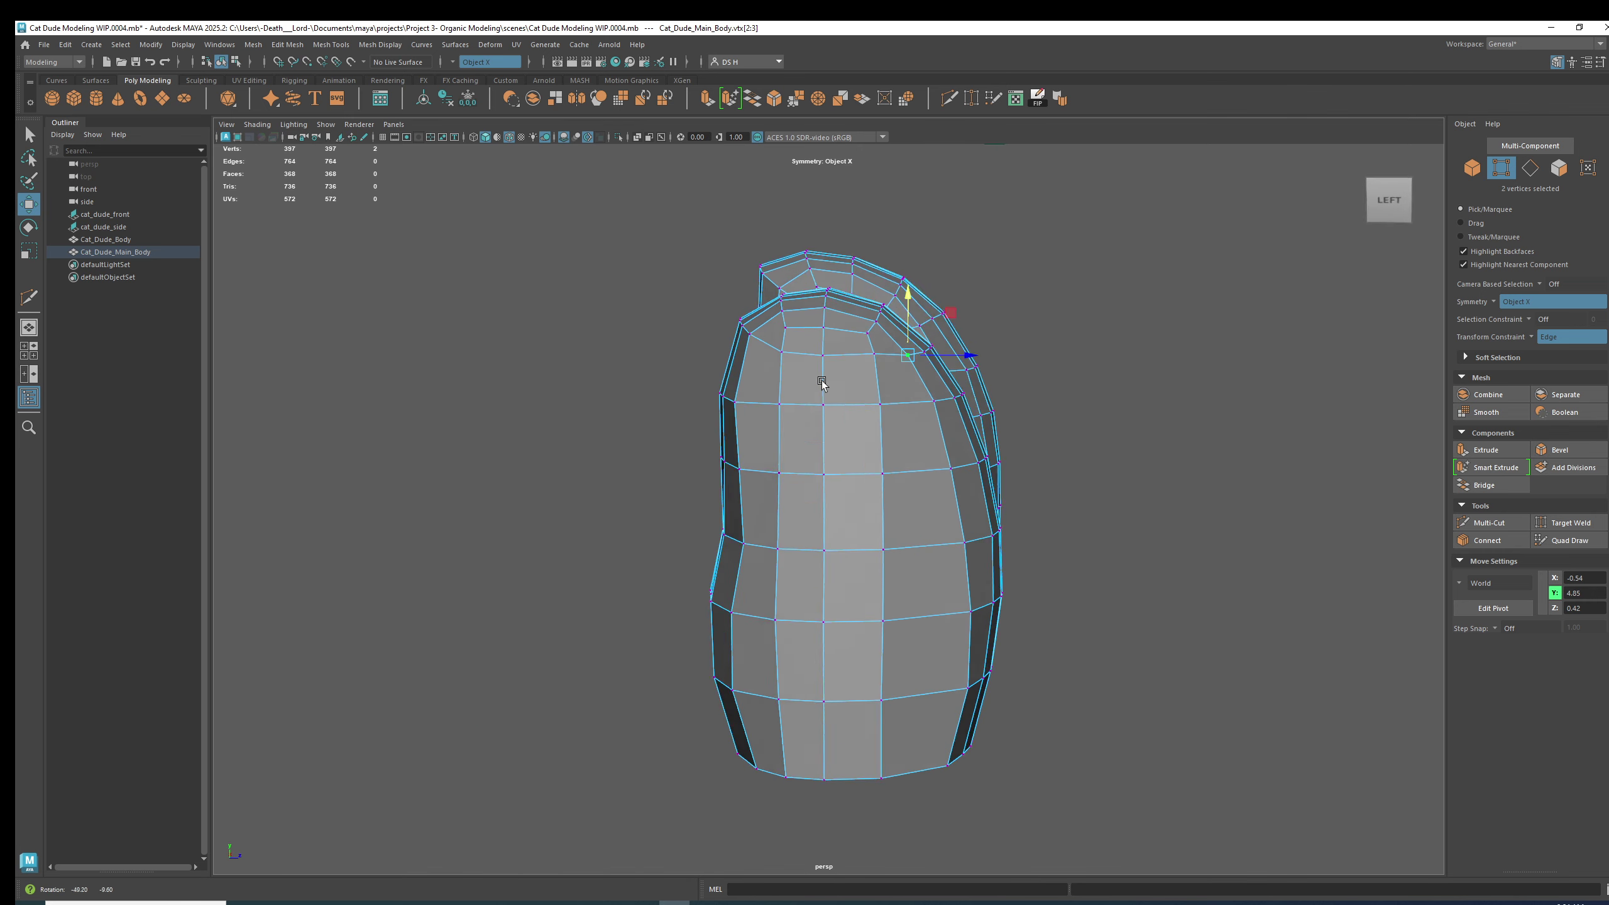
Show the main body in smoothed preview and view it from the side against the reference drawing.
{"action": "key", "text": "3"}
{"action": "key", "text": "space"}
{"action": "key", "text": "space"}
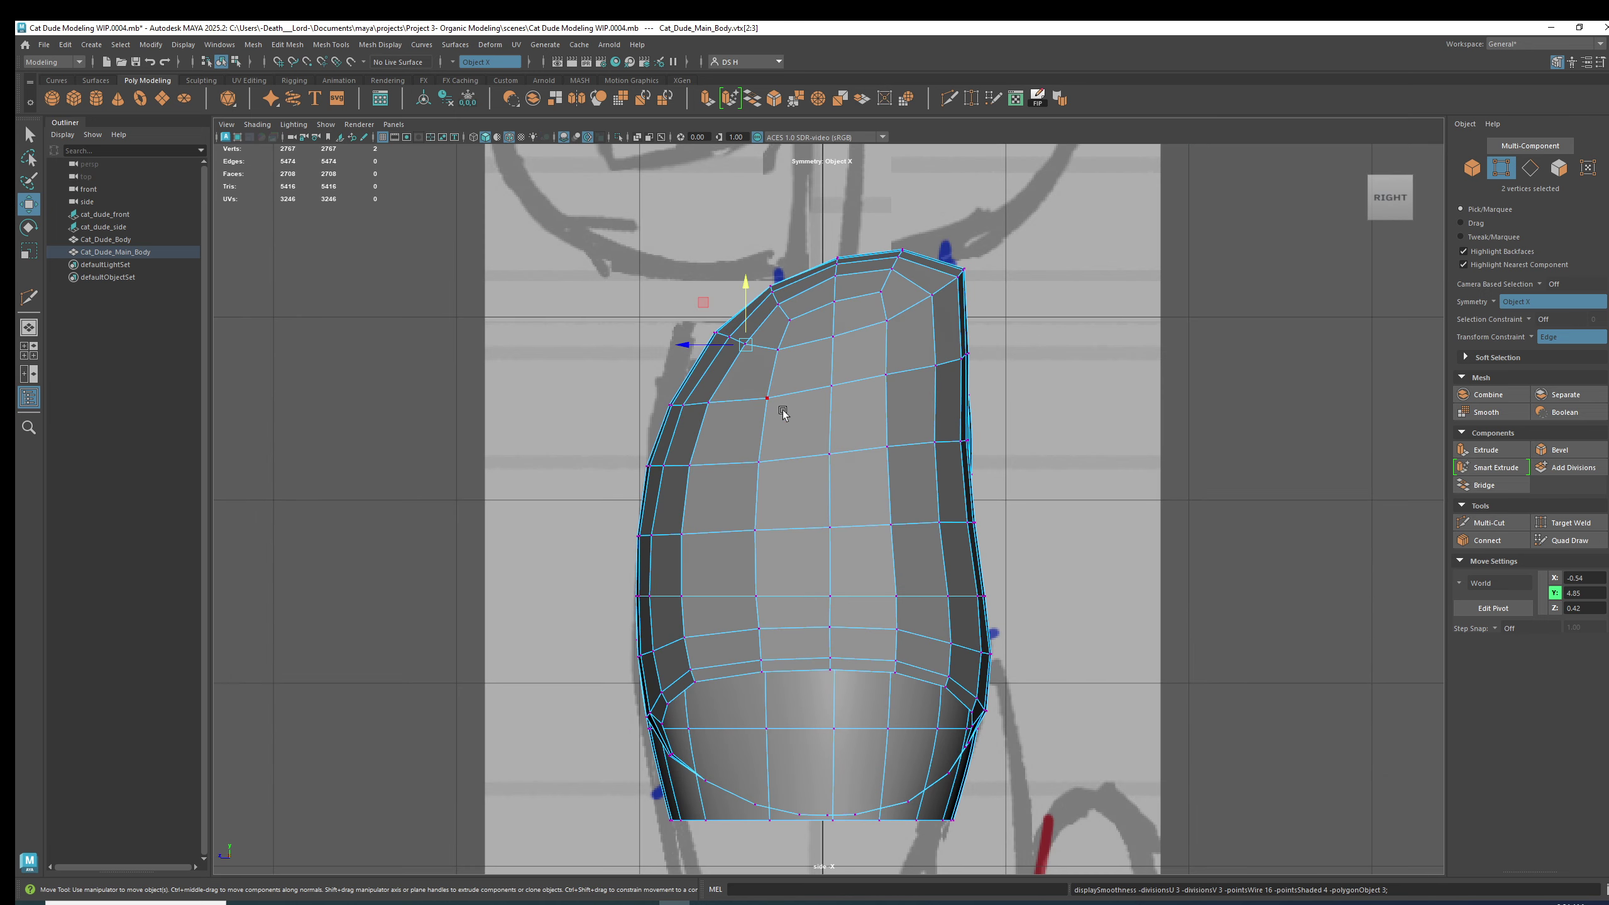
Hide the example body layer and show the main body unsmoothed in the side view.
{"action": "scroll", "coordinate": [783, 409], "scroll_direction": "up", "scroll_amount": 4}
{"action": "scroll", "coordinate": [744, 437], "scroll_direction": "up", "scroll_amount": 3}
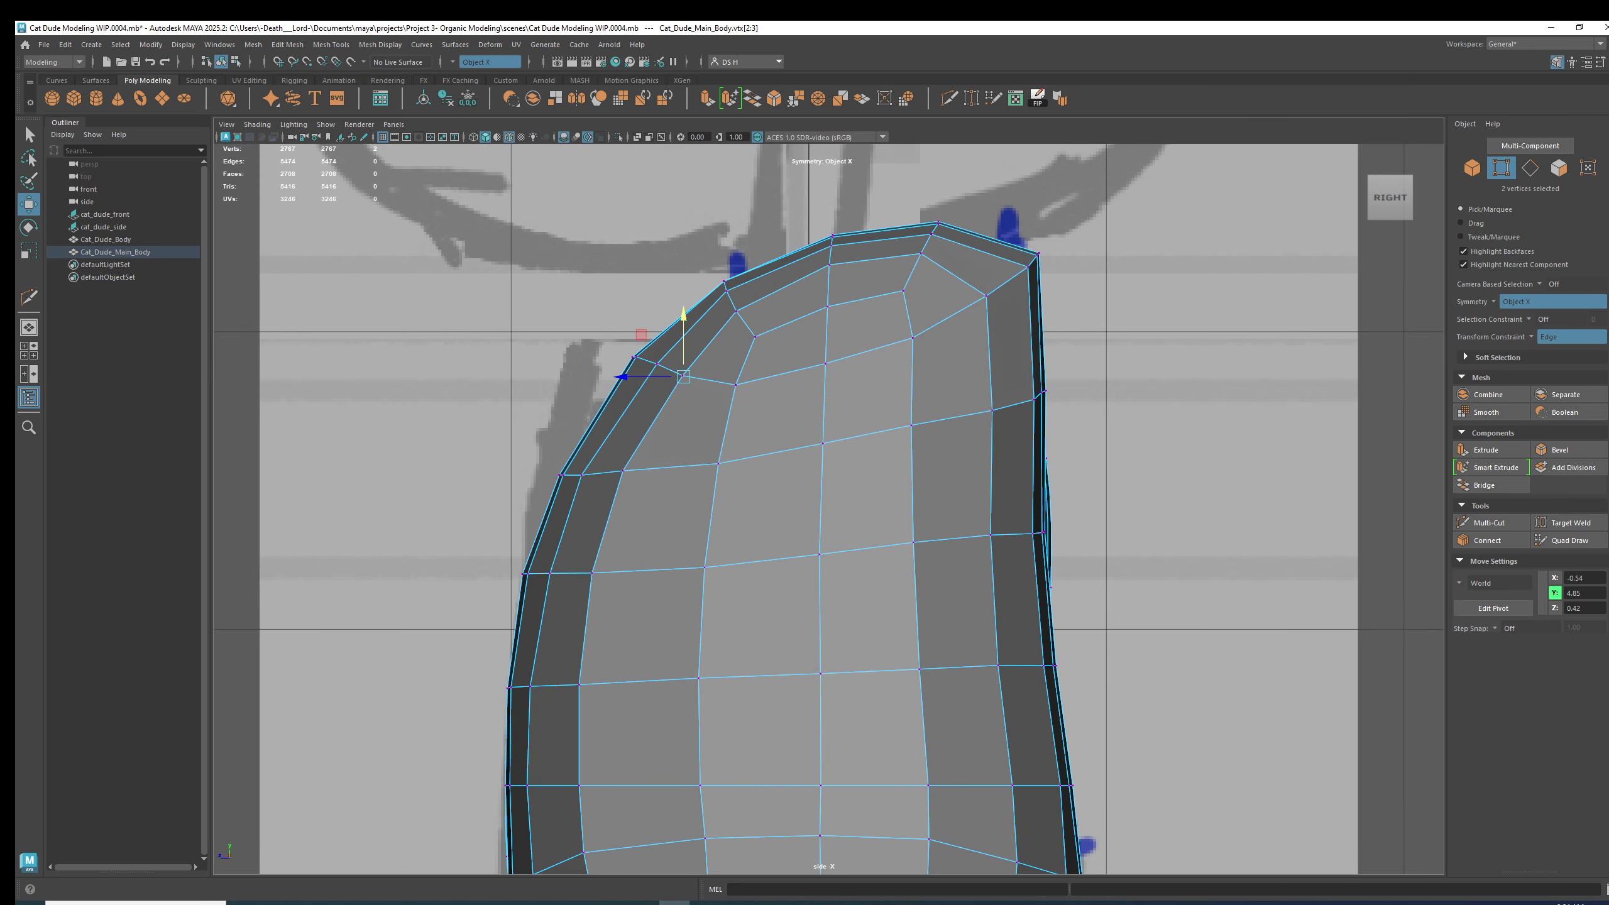
{"action": "left_click", "coordinate": [1557, 62]}
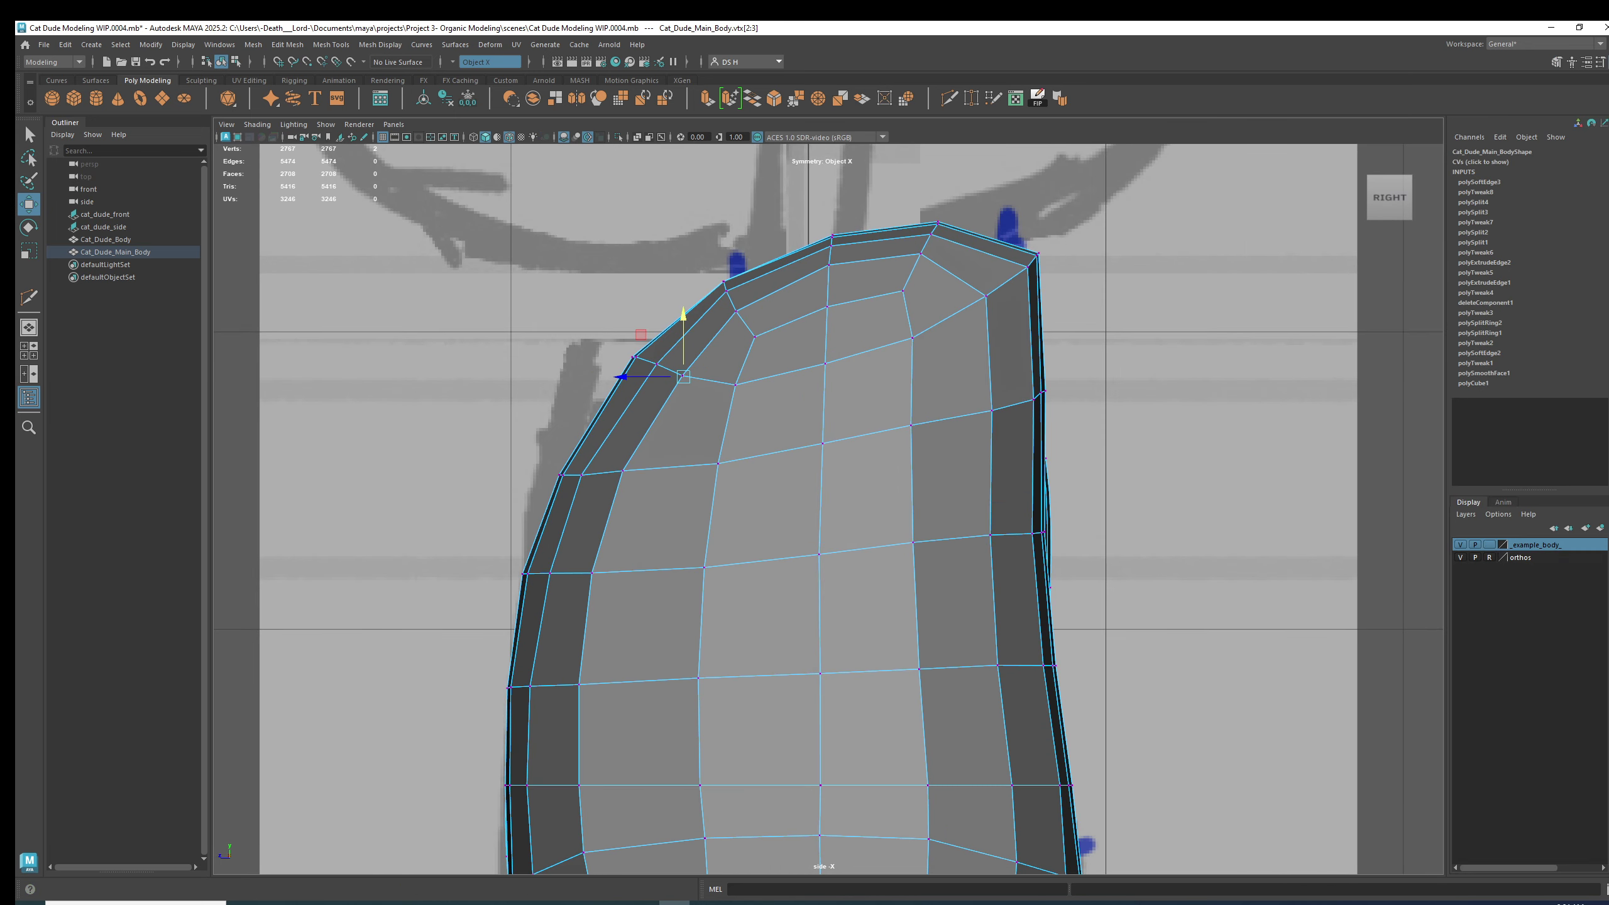
{"action": "left_click", "coordinate": [1460, 544]}
{"action": "key", "text": "3"}
{"action": "key", "text": "1"}
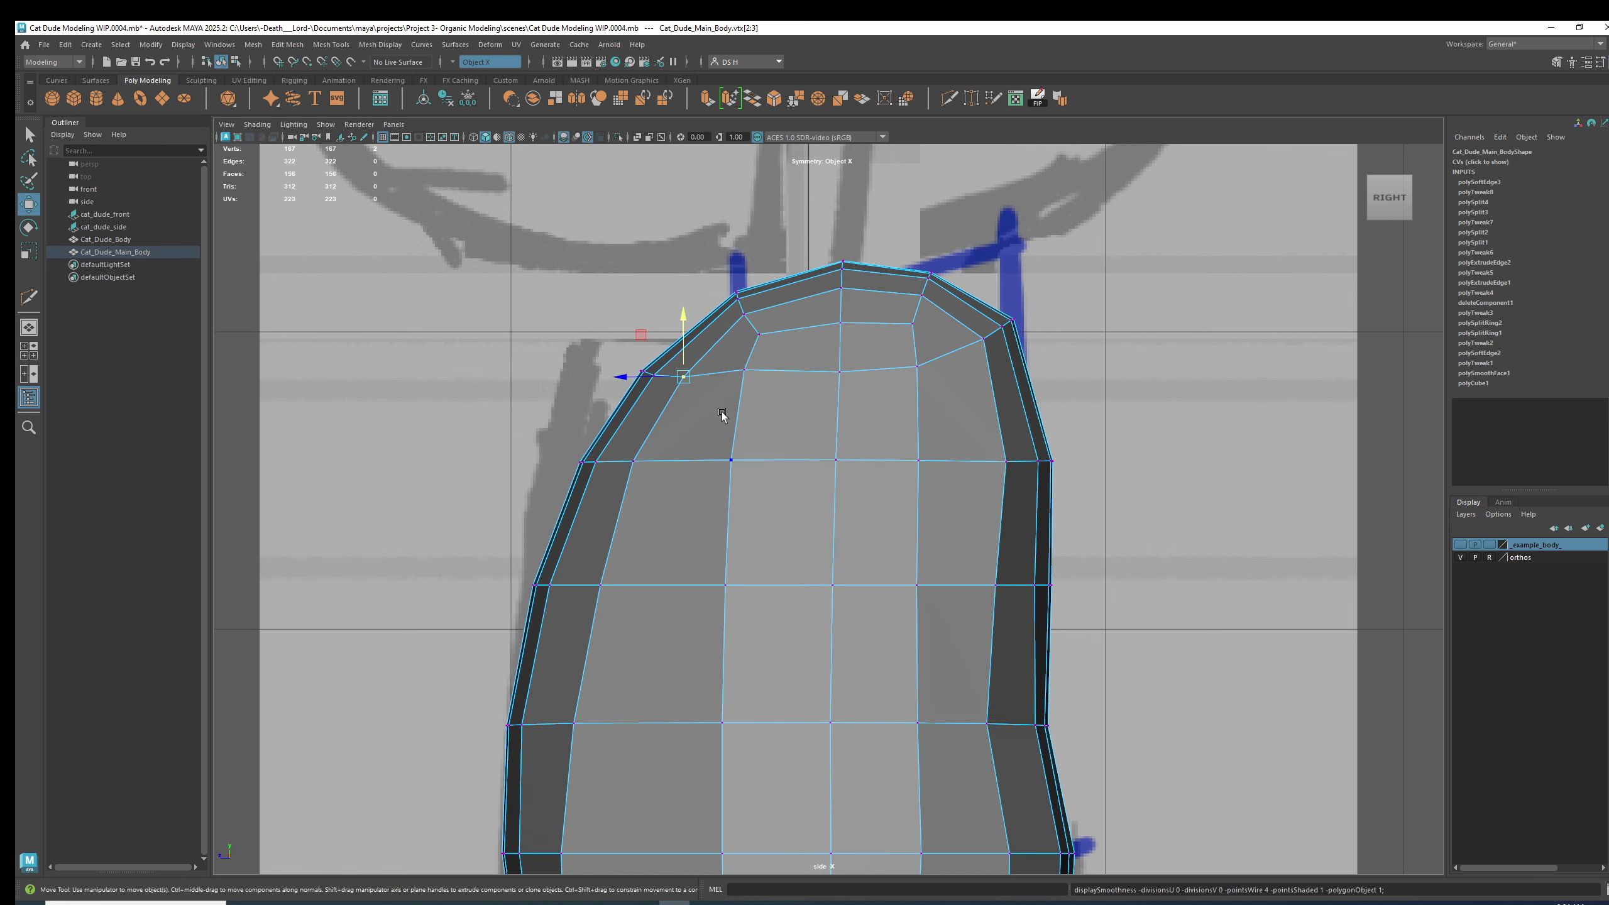
Slide the mirrored vertices around the front corner of the main body's crown slightly to even out the edge spacing.
{"action": "left_click", "coordinate": [746, 371]}
{"action": "left_click_drag", "start_coordinate": [746, 311], "coordinate": [750, 318], "text": "ctrl+shift"}
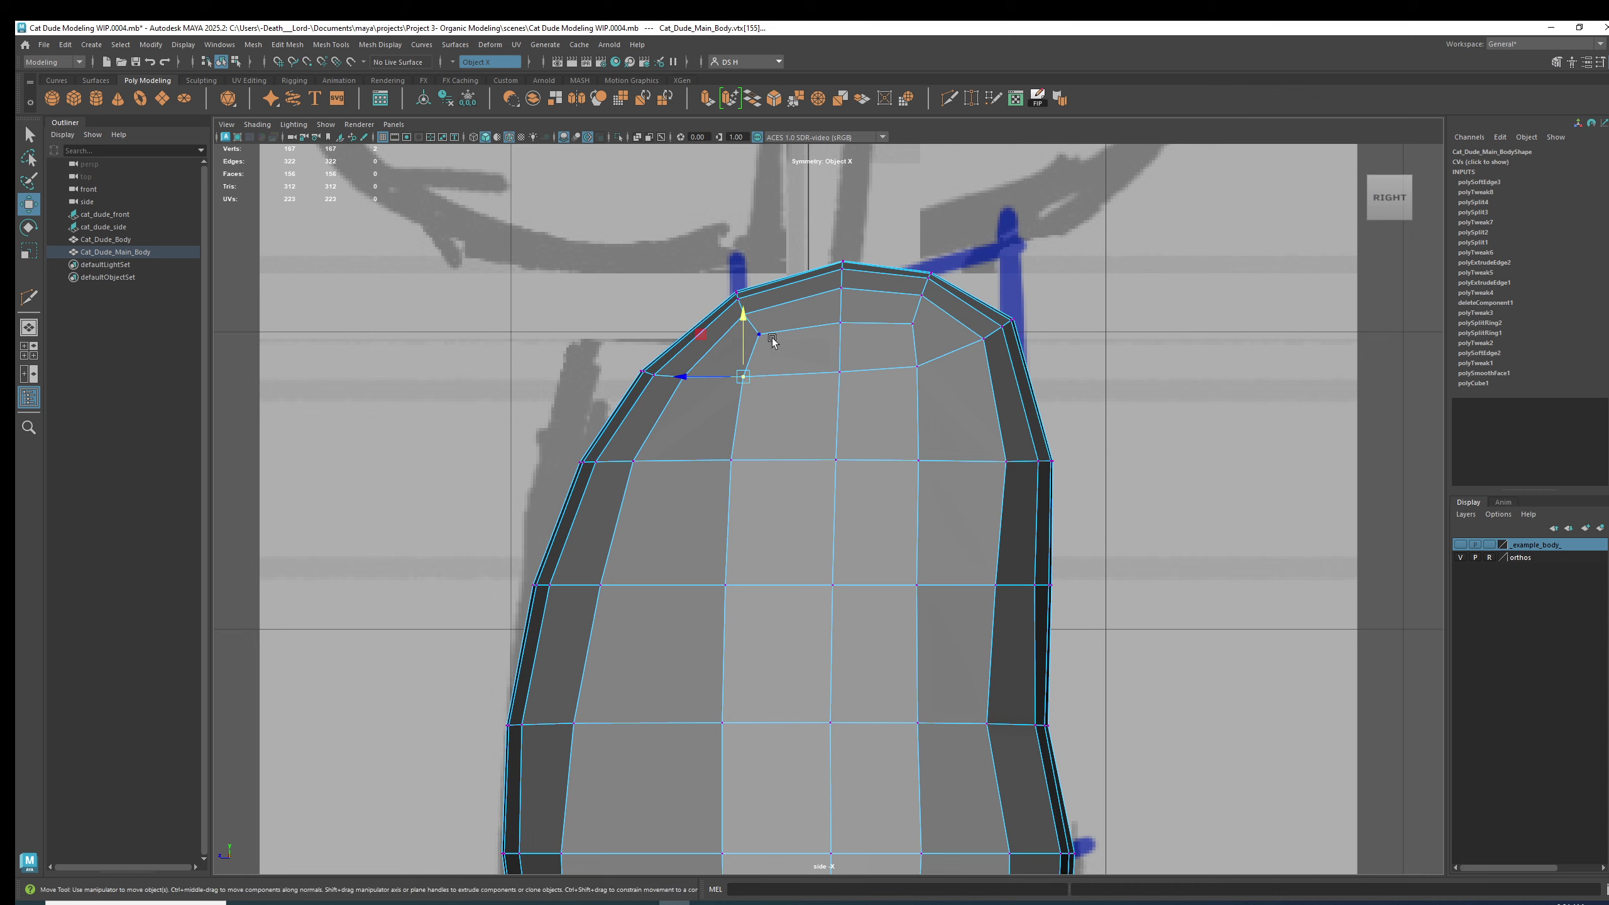
{"action": "left_click", "coordinate": [773, 337]}
{"action": "left_click_drag", "start_coordinate": [719, 332], "coordinate": [702, 315], "text": "ctrl+shift"}
{"action": "left_click", "coordinate": [735, 325]}
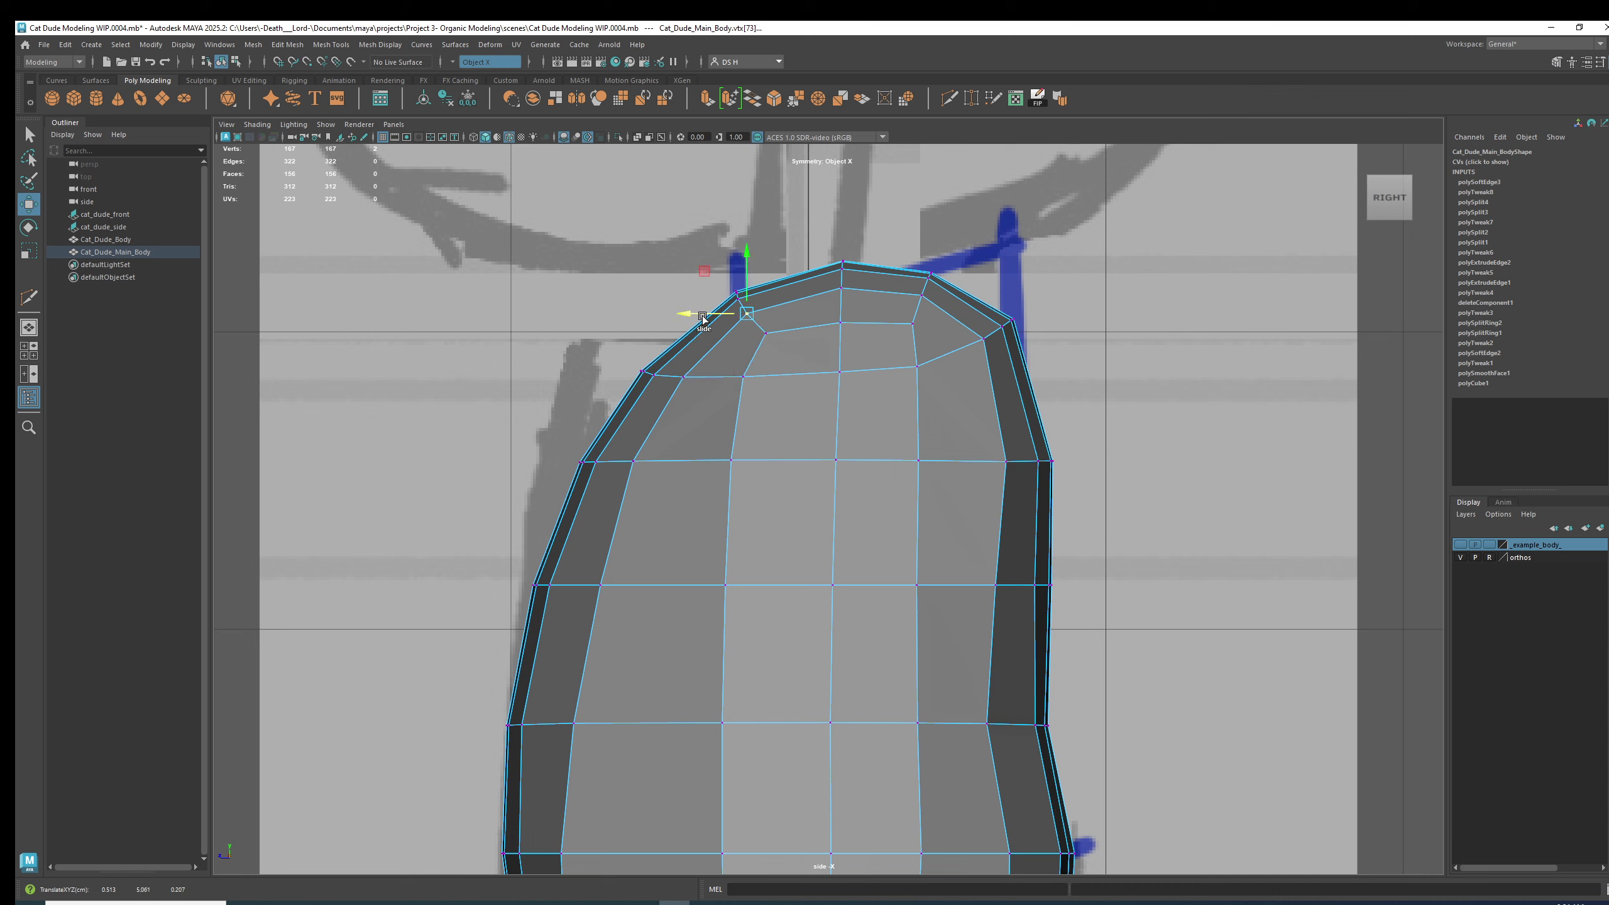
Set the transform constraint to Off and shift the vertices of the side column below the crown slightly backward.
{"action": "left_click", "coordinate": [907, 371]}
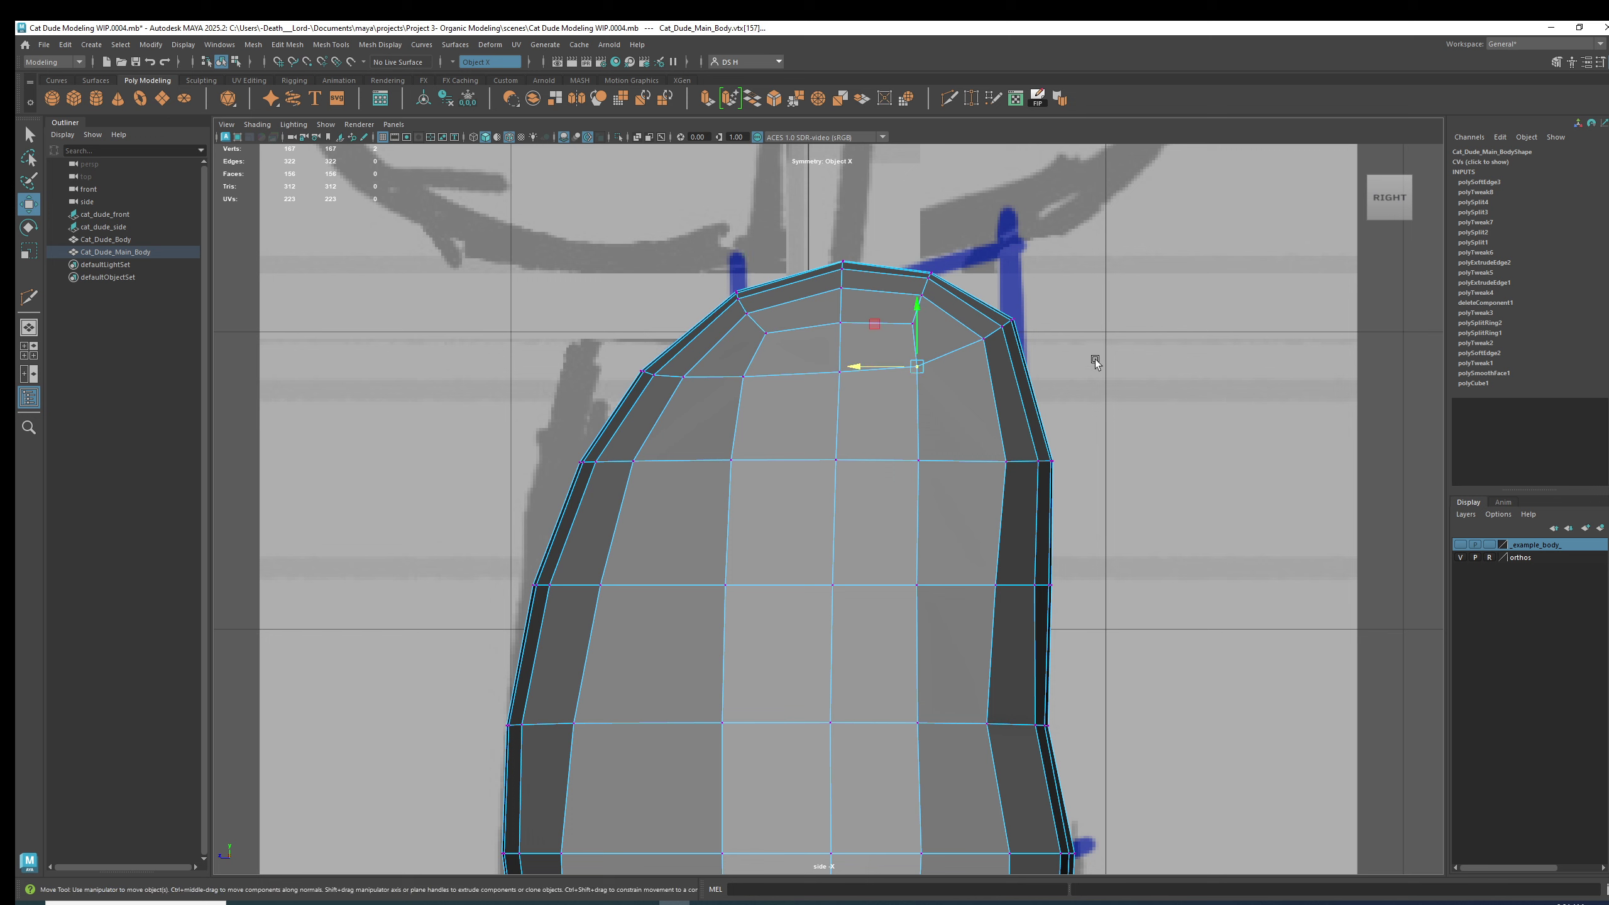
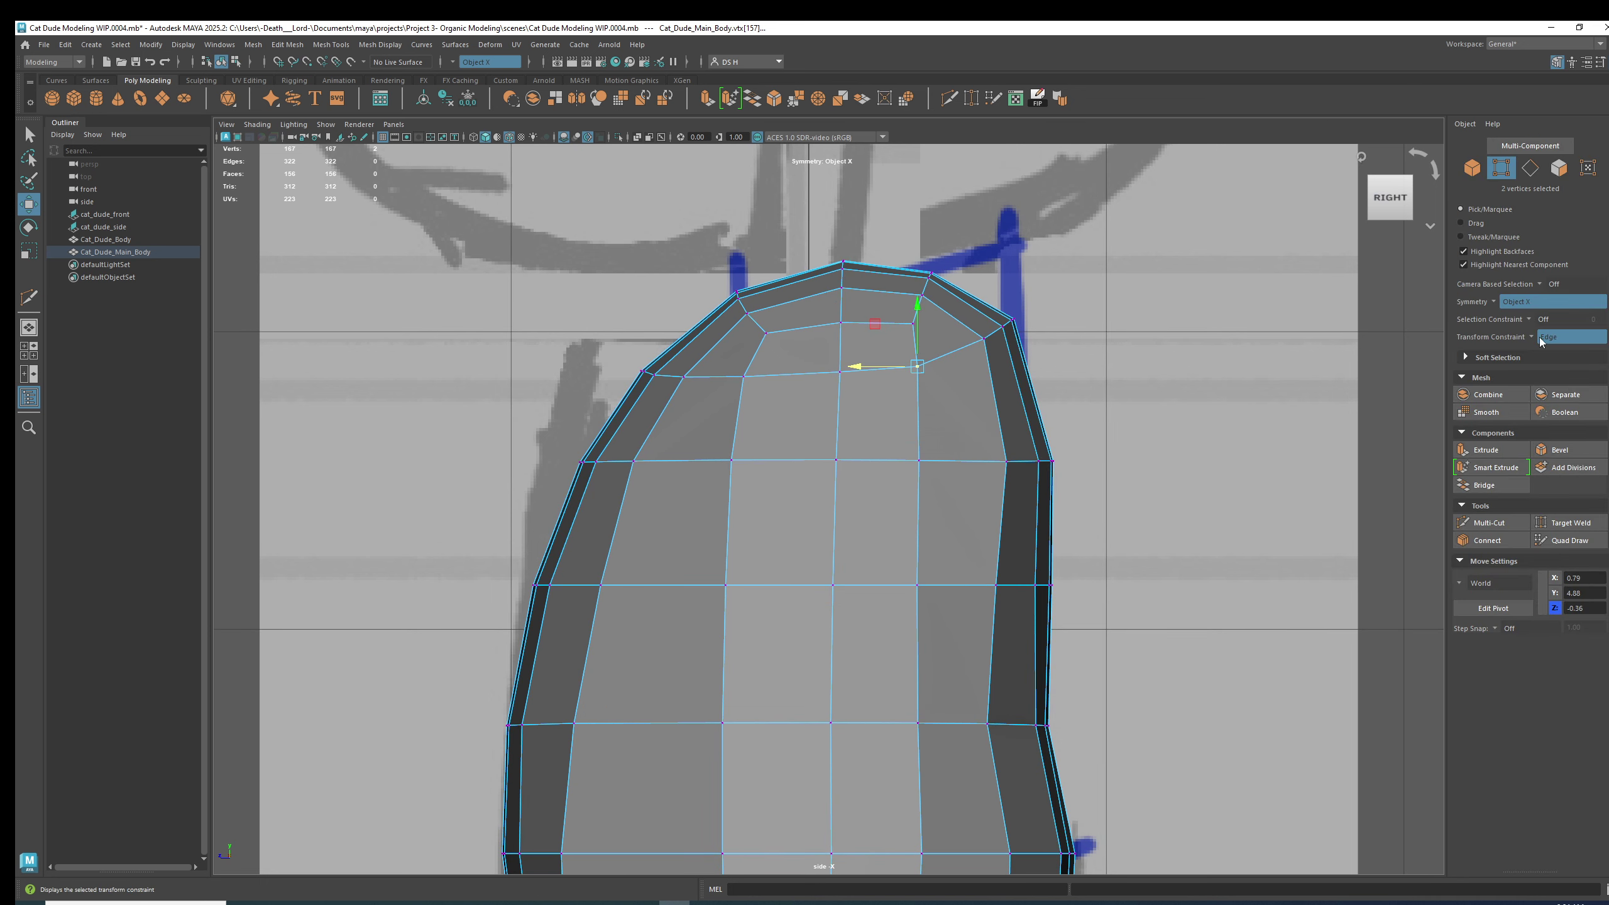
{"action": "left_click", "coordinate": [1538, 336]}
{"action": "left_click", "coordinate": [1553, 337]}
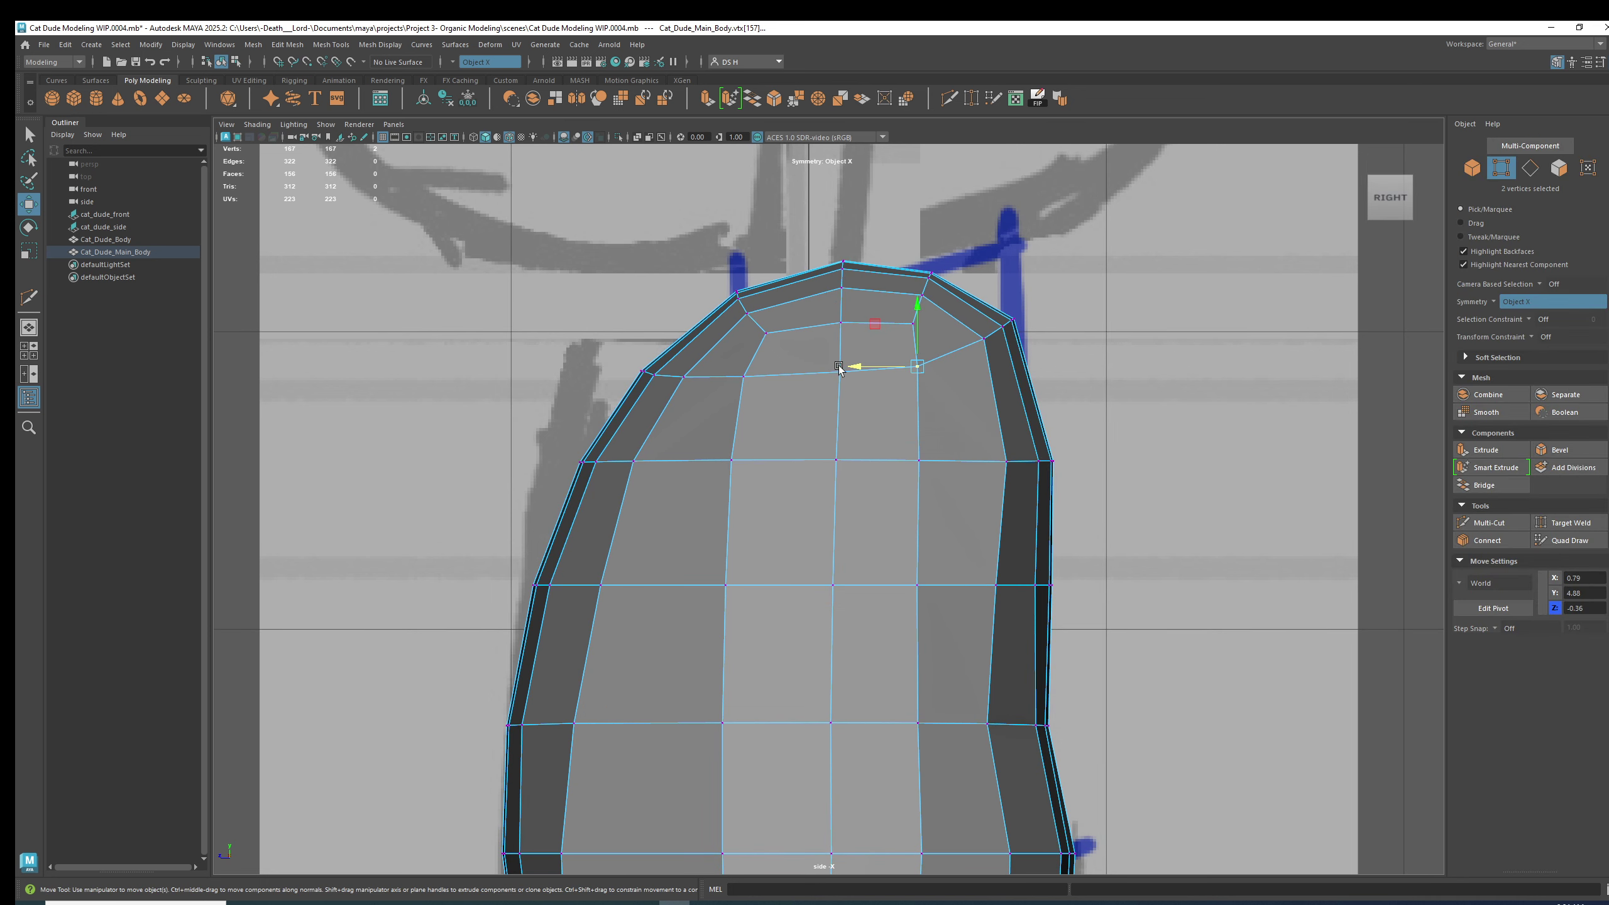
{"action": "left_click_drag", "start_coordinate": [839, 370], "coordinate": [853, 369]}
{"action": "left_click", "coordinate": [916, 460]}
{"action": "left_click_drag", "start_coordinate": [878, 460], "coordinate": [883, 462]}
{"action": "middle_click_drag", "start_coordinate": [975, 582], "coordinate": [995, 446], "text": "alt"}
{"action": "key", "text": "Down"}
{"action": "left_click_drag", "start_coordinate": [882, 455], "coordinate": [885, 457]}
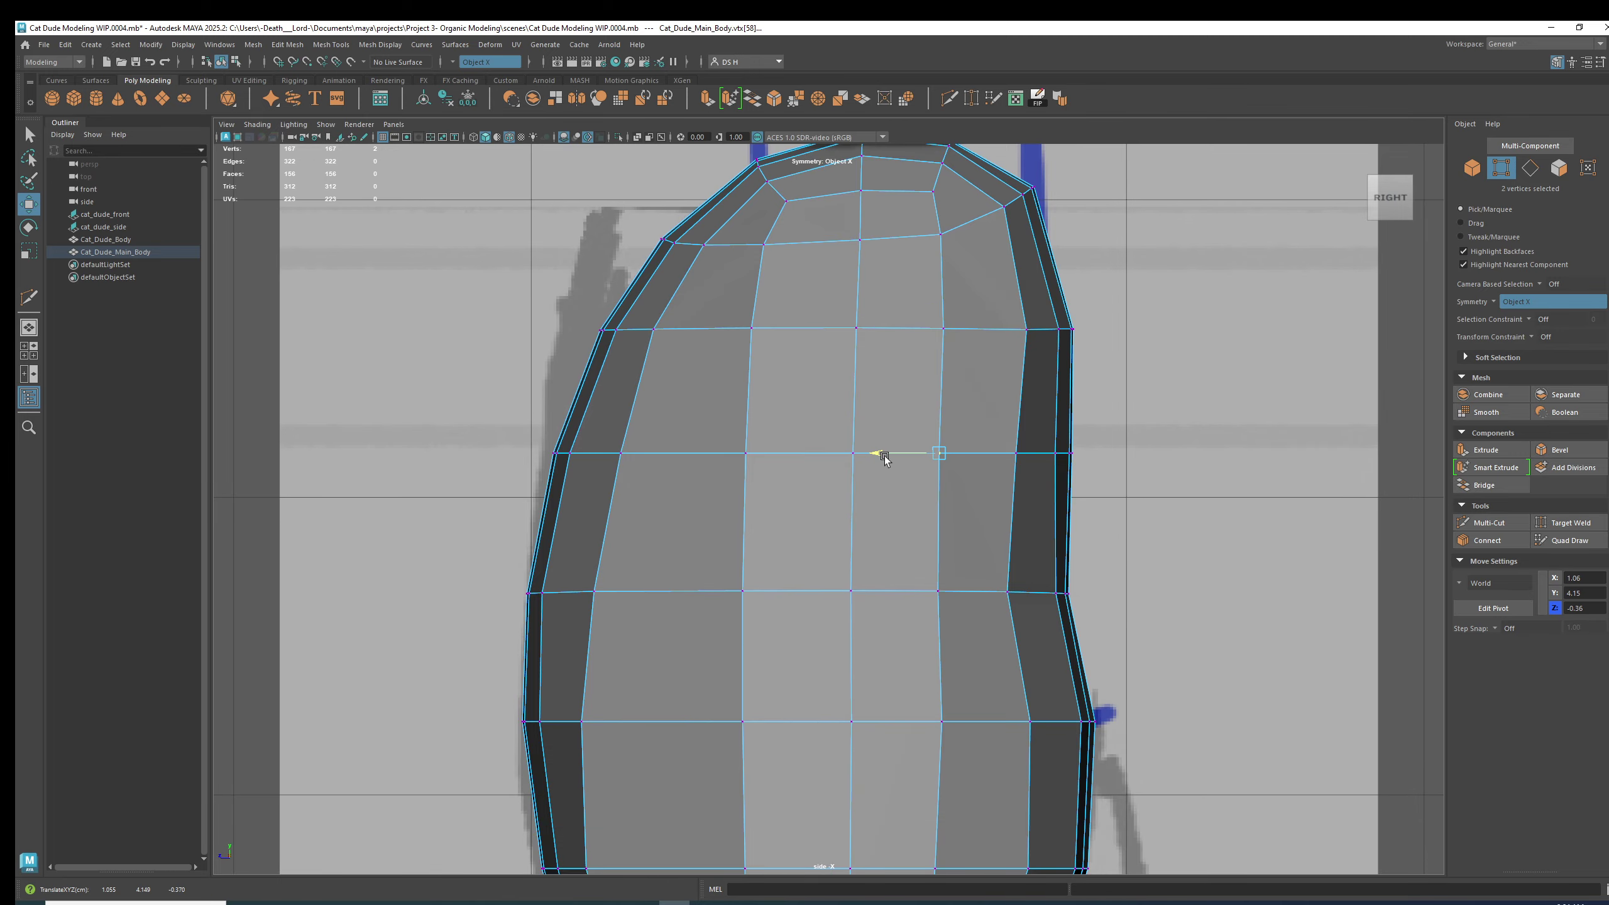
Select the vertical loop of side faces that runs over the crown of the main body.
{"action": "right_click_drag", "start_coordinate": [898, 209], "coordinate": [904, 321]}
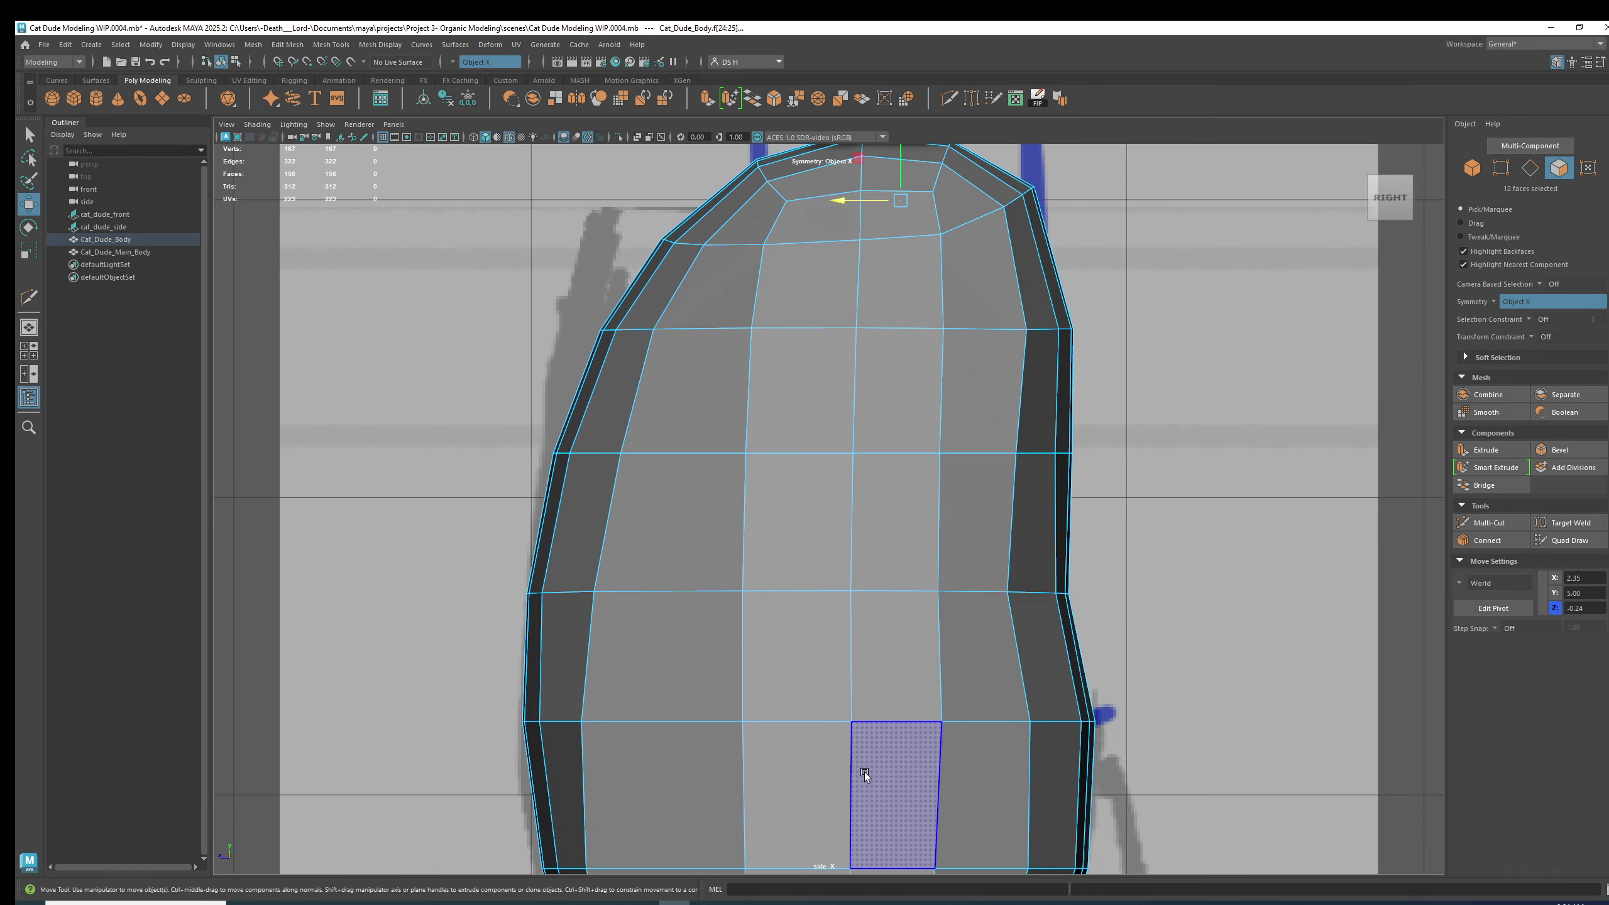
{"action": "double_click", "coordinate": [883, 793], "text": "shift"}
{"action": "left_click", "coordinate": [1272, 487]}
{"action": "scroll", "coordinate": [924, 516], "scroll_direction": "down", "scroll_amount": 4}
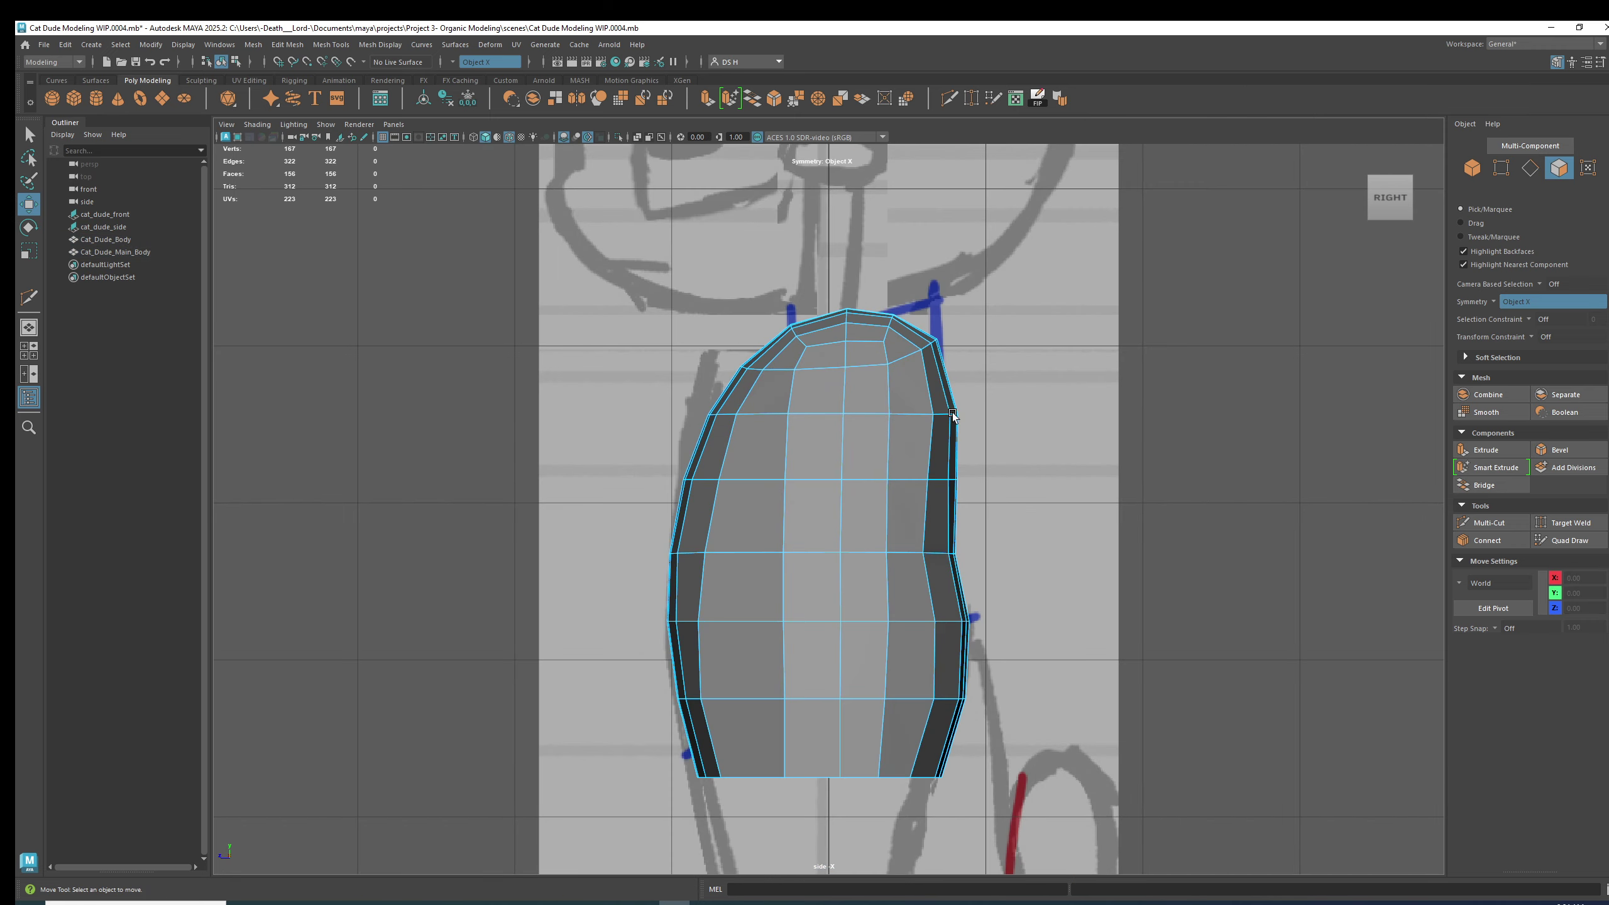
{"action": "left_click", "coordinate": [886, 685]}
{"action": "double_click", "coordinate": [855, 736], "text": "shift"}
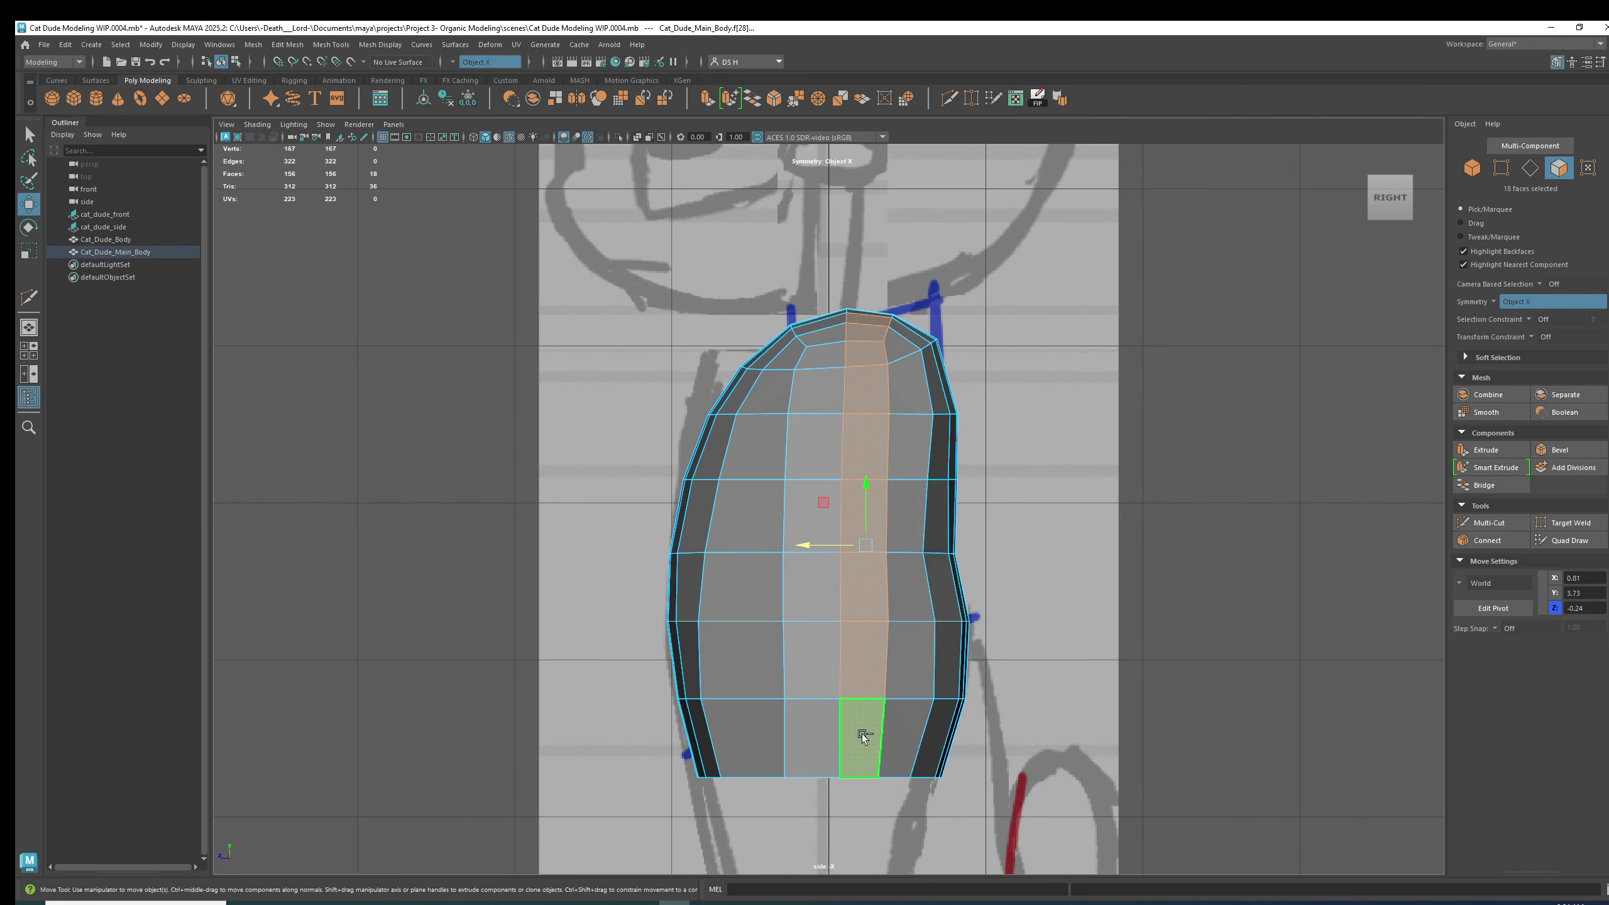
Examine the selected face loop on the smoothed main body from several angles in the perspective view.
{"action": "key", "text": "space"}
{"action": "key", "text": "space"}
{"action": "left_click_drag", "start_coordinate": [830, 466], "coordinate": [1084, 539], "text": "alt"}
{"action": "key", "text": "3"}
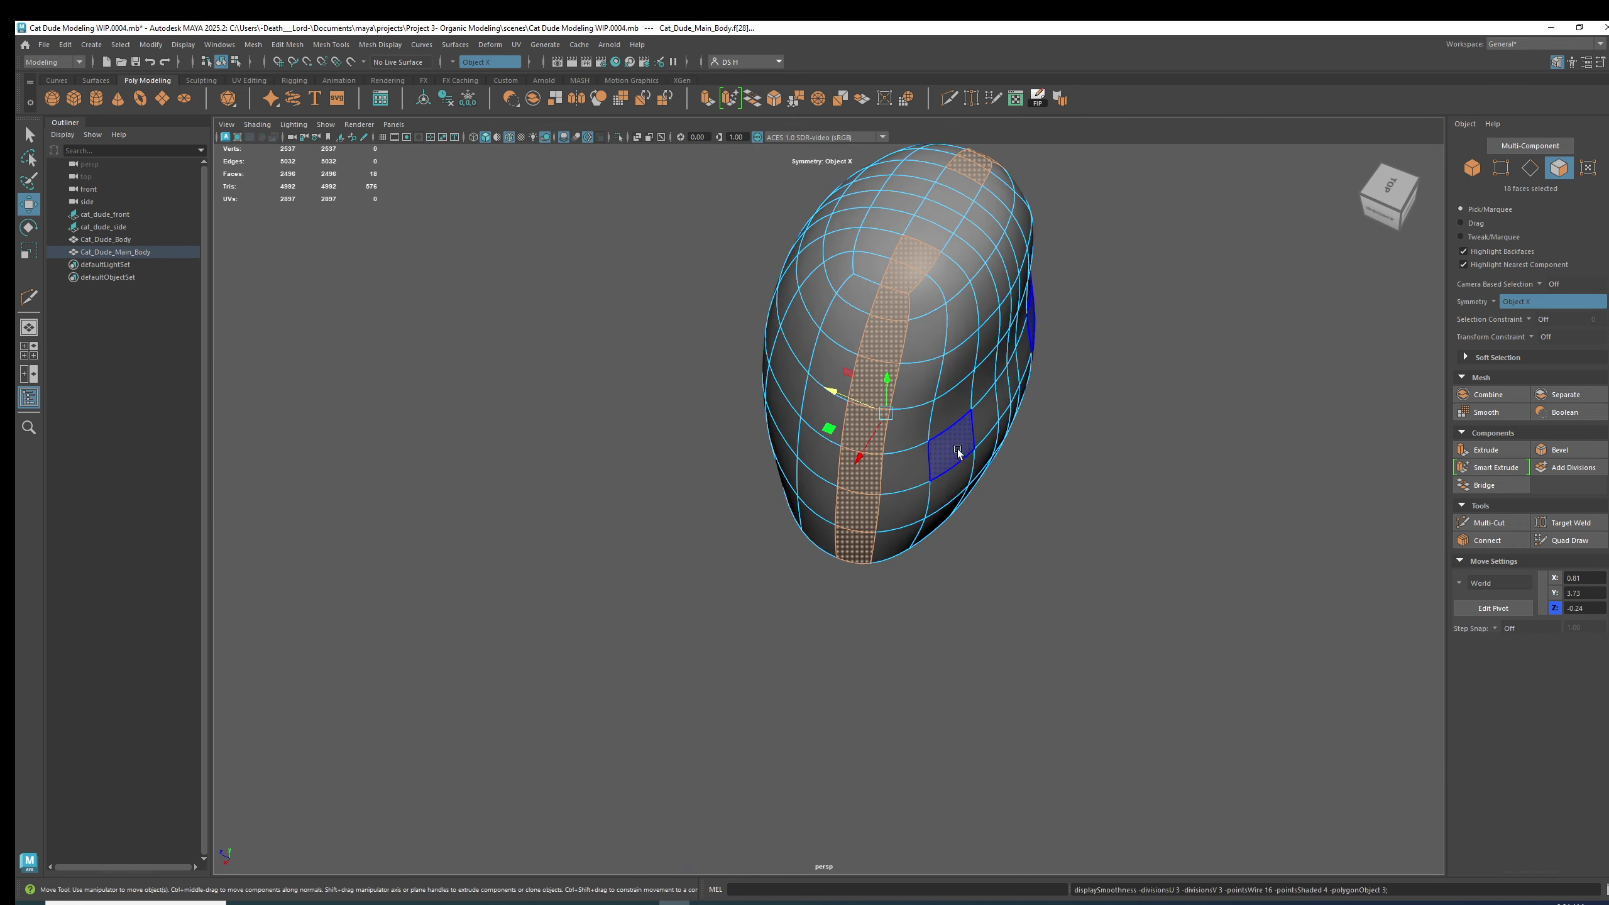
{"action": "left_click_drag", "start_coordinate": [959, 455], "coordinate": [772, 536], "text": "alt"}
{"action": "middle_click_drag", "start_coordinate": [849, 375], "coordinate": [801, 418], "text": "alt"}
{"action": "right_click_drag", "start_coordinate": [801, 418], "coordinate": [634, 379]}
{"action": "left_click_drag", "start_coordinate": [816, 398], "coordinate": [954, 467], "text": "alt"}
Clear the selection and check the unsmoothed crown against the reference drawing in the front view.
{"action": "key", "text": "space"}
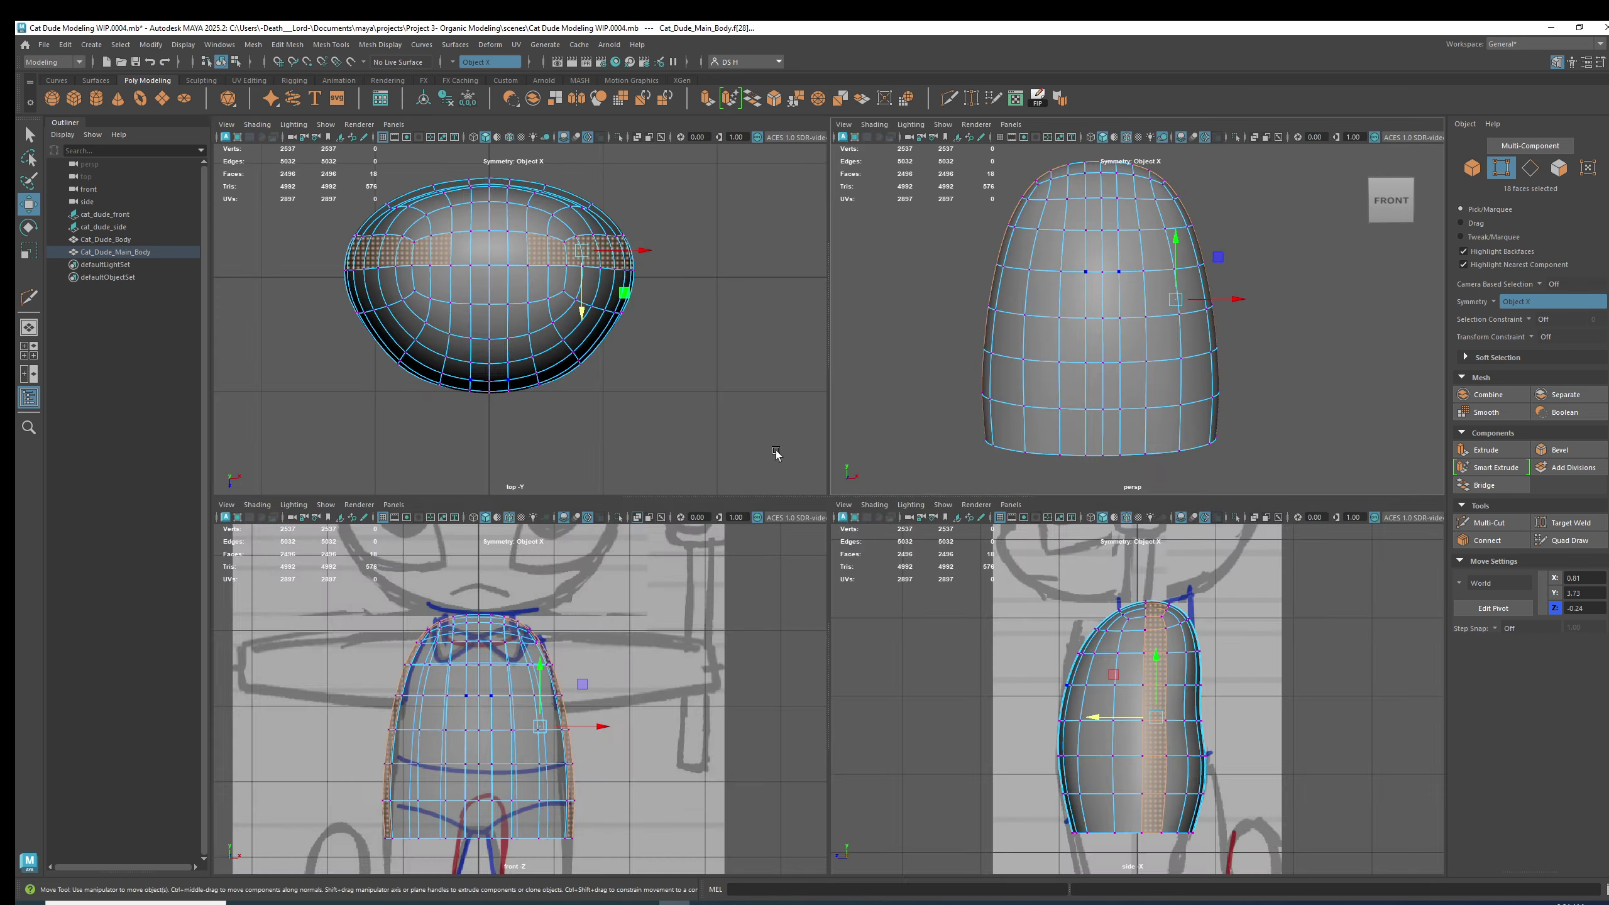
{"action": "key", "text": "space"}
{"action": "left_click", "coordinate": [1036, 448]}
{"action": "scroll", "coordinate": [1032, 462], "scroll_direction": "up", "scroll_amount": 8}
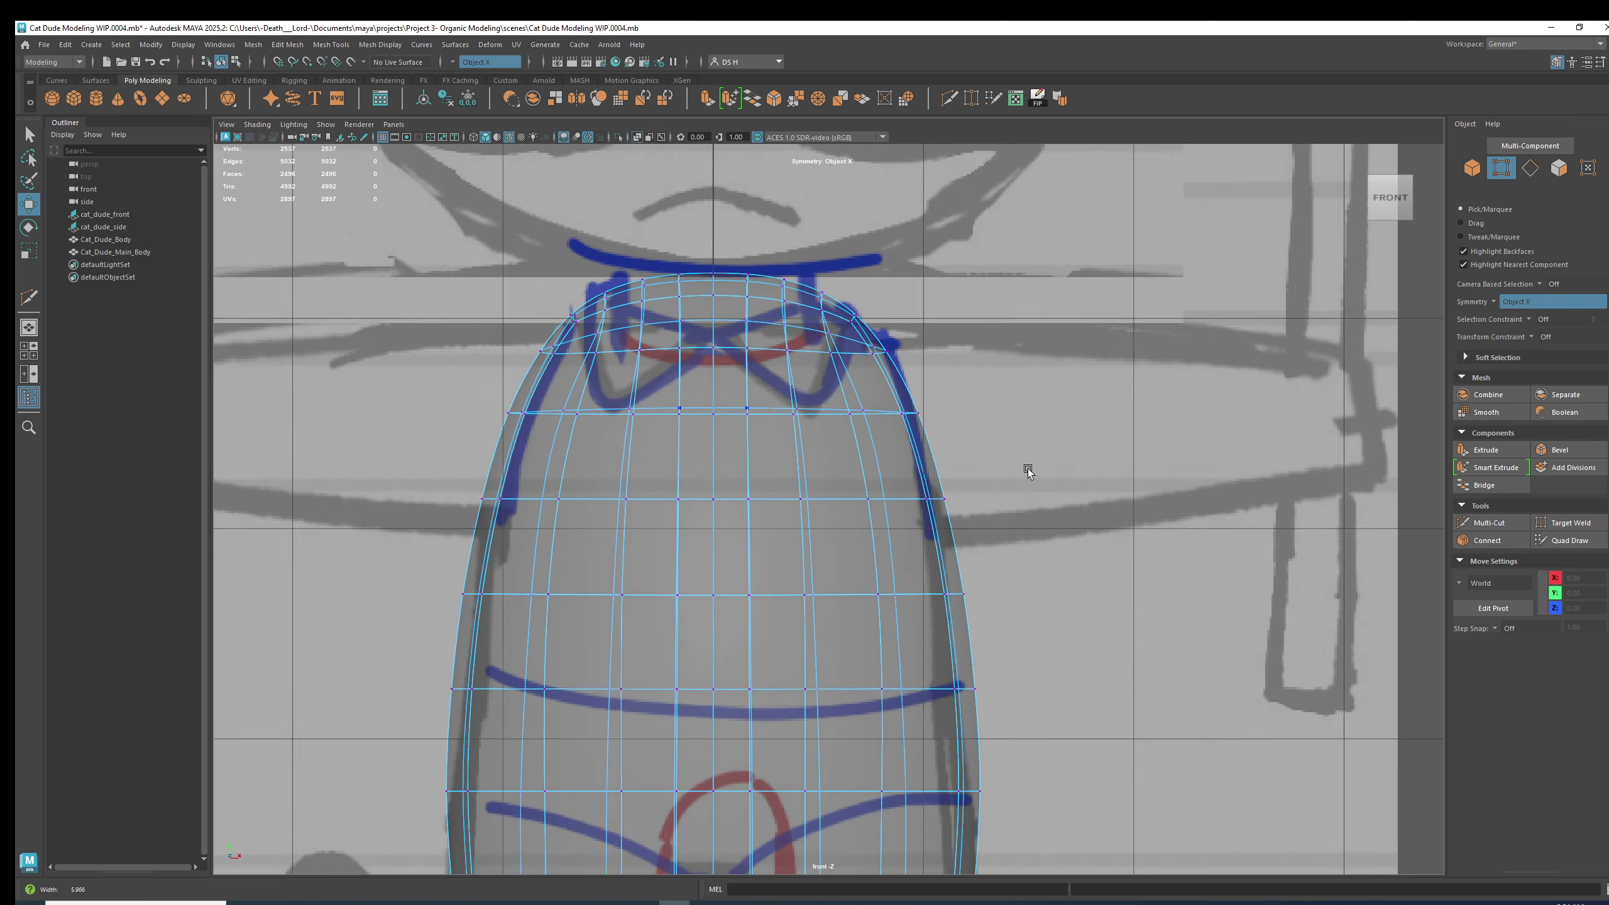
{"action": "key", "text": "1"}
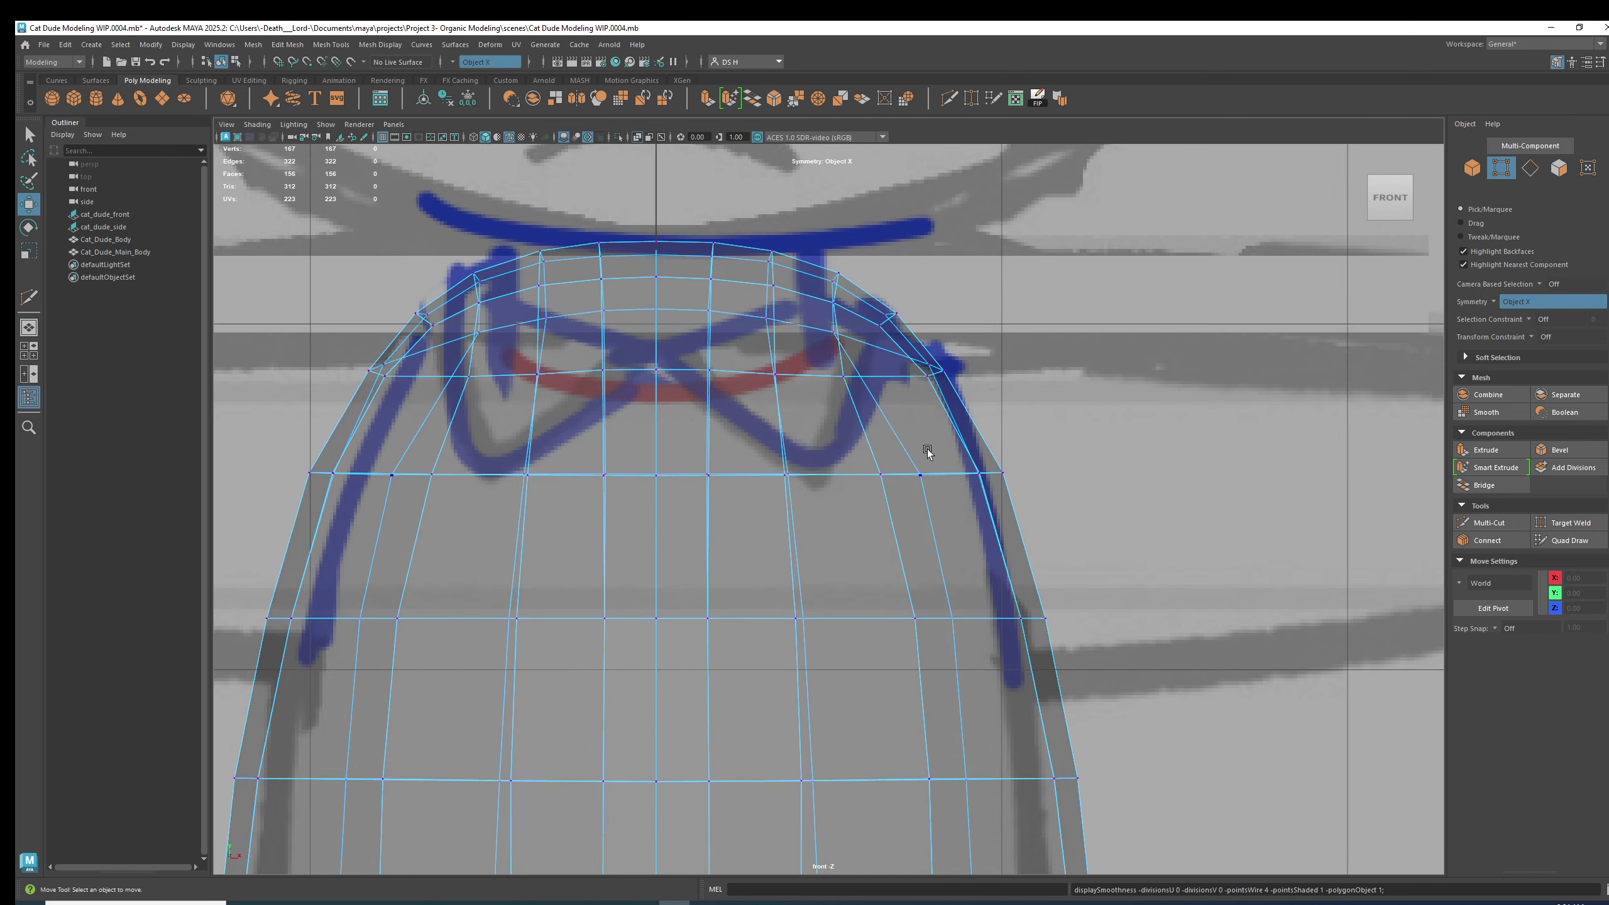
Select the row of edges across the back of the main body's crown in the perspective view.
{"action": "key", "text": "space"}
{"action": "key", "text": "space"}
{"action": "left_click_drag", "start_coordinate": [905, 396], "coordinate": [1026, 420], "text": "alt"}
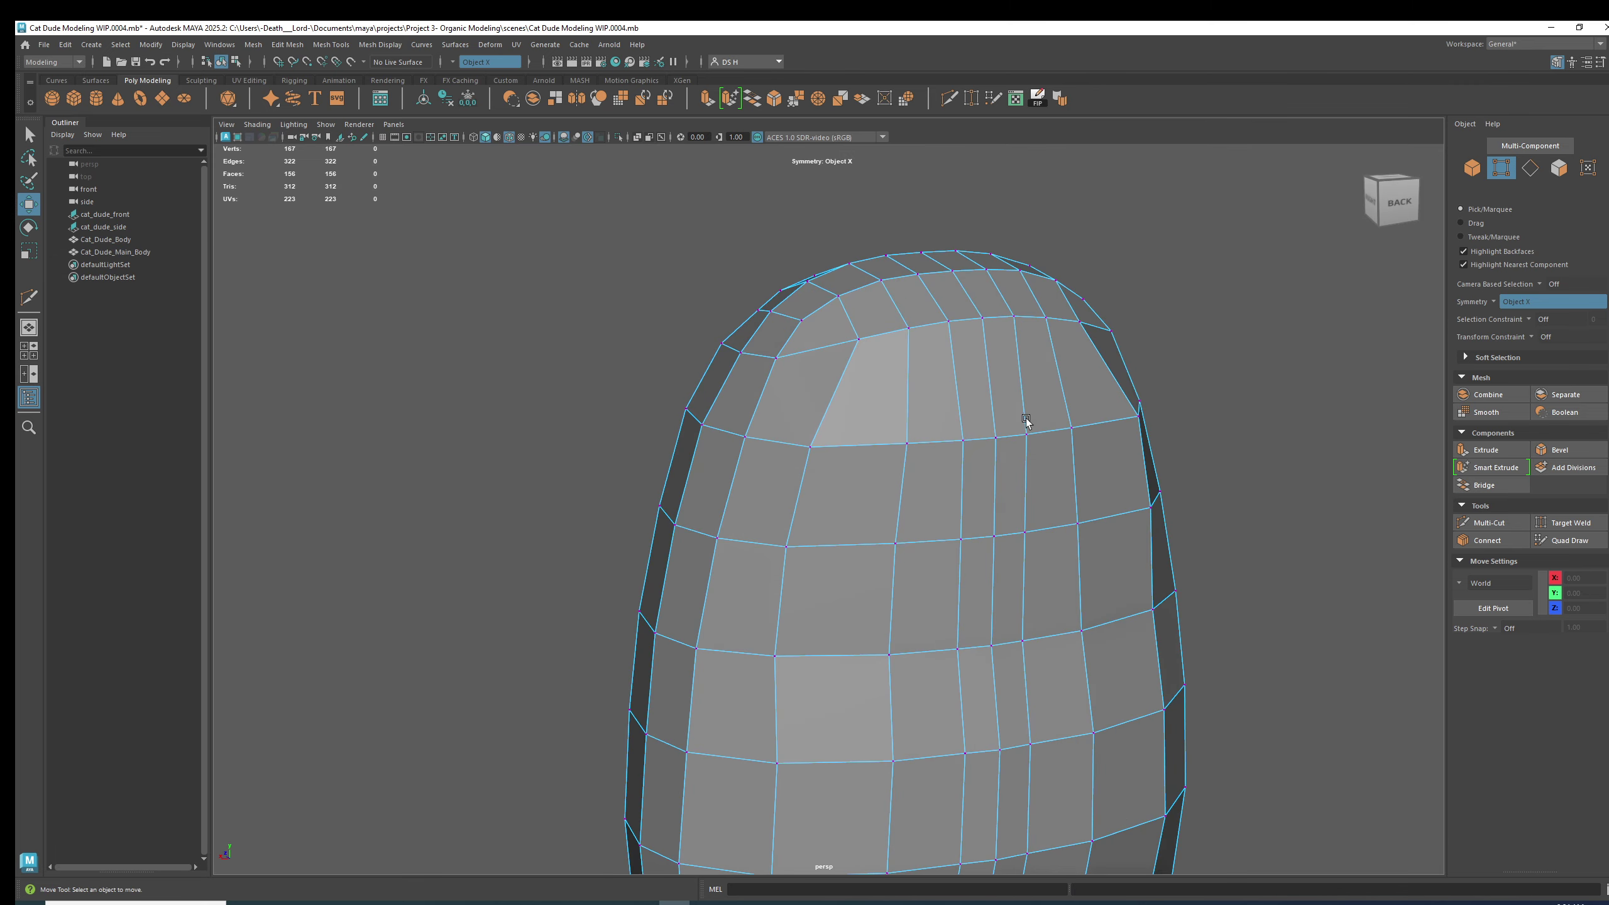
{"action": "right_click_drag", "start_coordinate": [1026, 420], "coordinate": [992, 317]}
{"action": "double_click", "coordinate": [992, 317]}
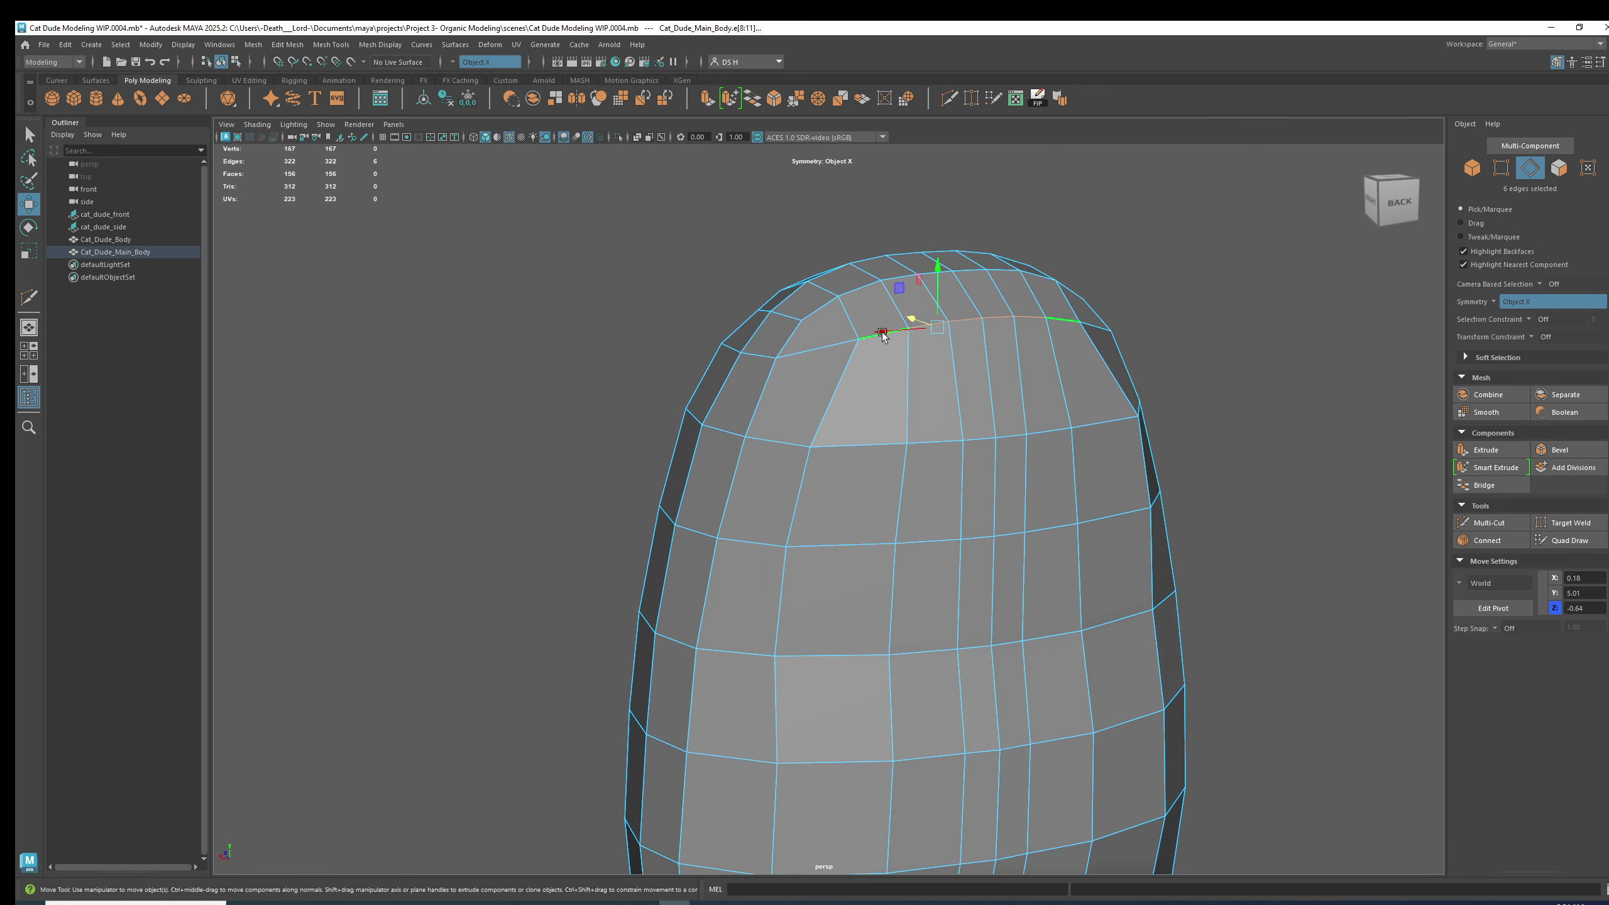
{"action": "mouse_move", "coordinate": [992, 317]}
{"action": "left_mouse_down", "text": "alt"}
{"action": "mouse_move", "coordinate": [1078, 340]}
{"action": "mouse_move", "coordinate": [1054, 348]}
{"action": "mouse_move", "coordinate": [1123, 342]}
{"action": "mouse_move", "coordinate": [1096, 355]}
{"action": "mouse_move", "coordinate": [1011, 320]}
{"action": "left_mouse_up", "text": "alt"}
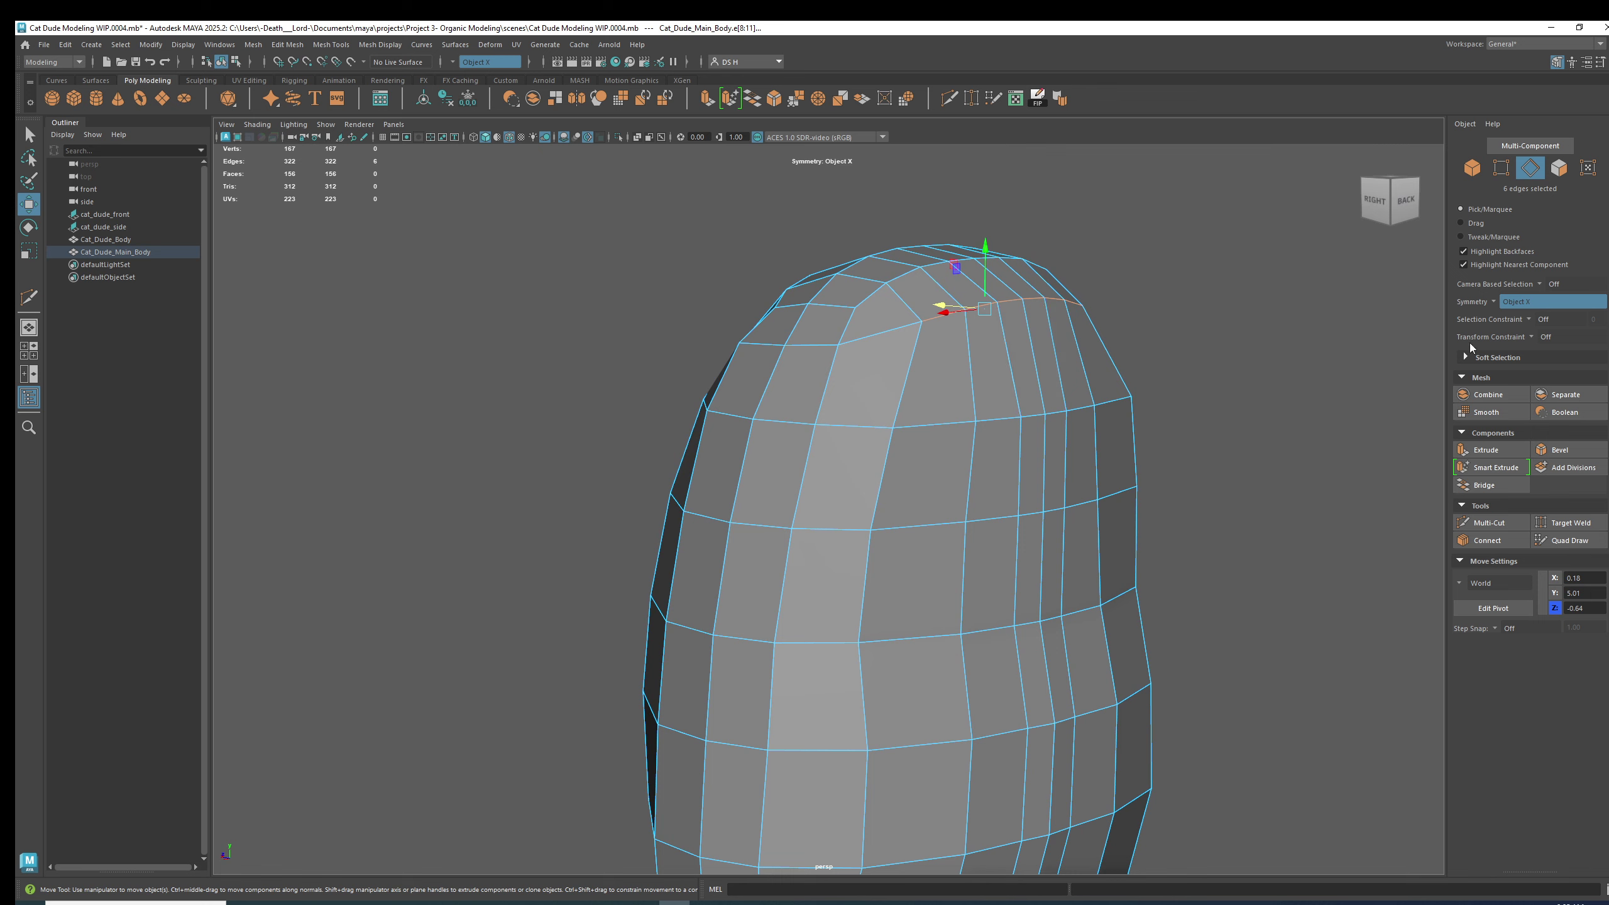
Show the example body layer and compare the back of its crown with the main body's.
{"action": "scroll", "coordinate": [739, 396], "scroll_direction": "down", "scroll_amount": 5}
{"action": "left_click_drag", "start_coordinate": [740, 396], "coordinate": [797, 386], "text": "alt"}
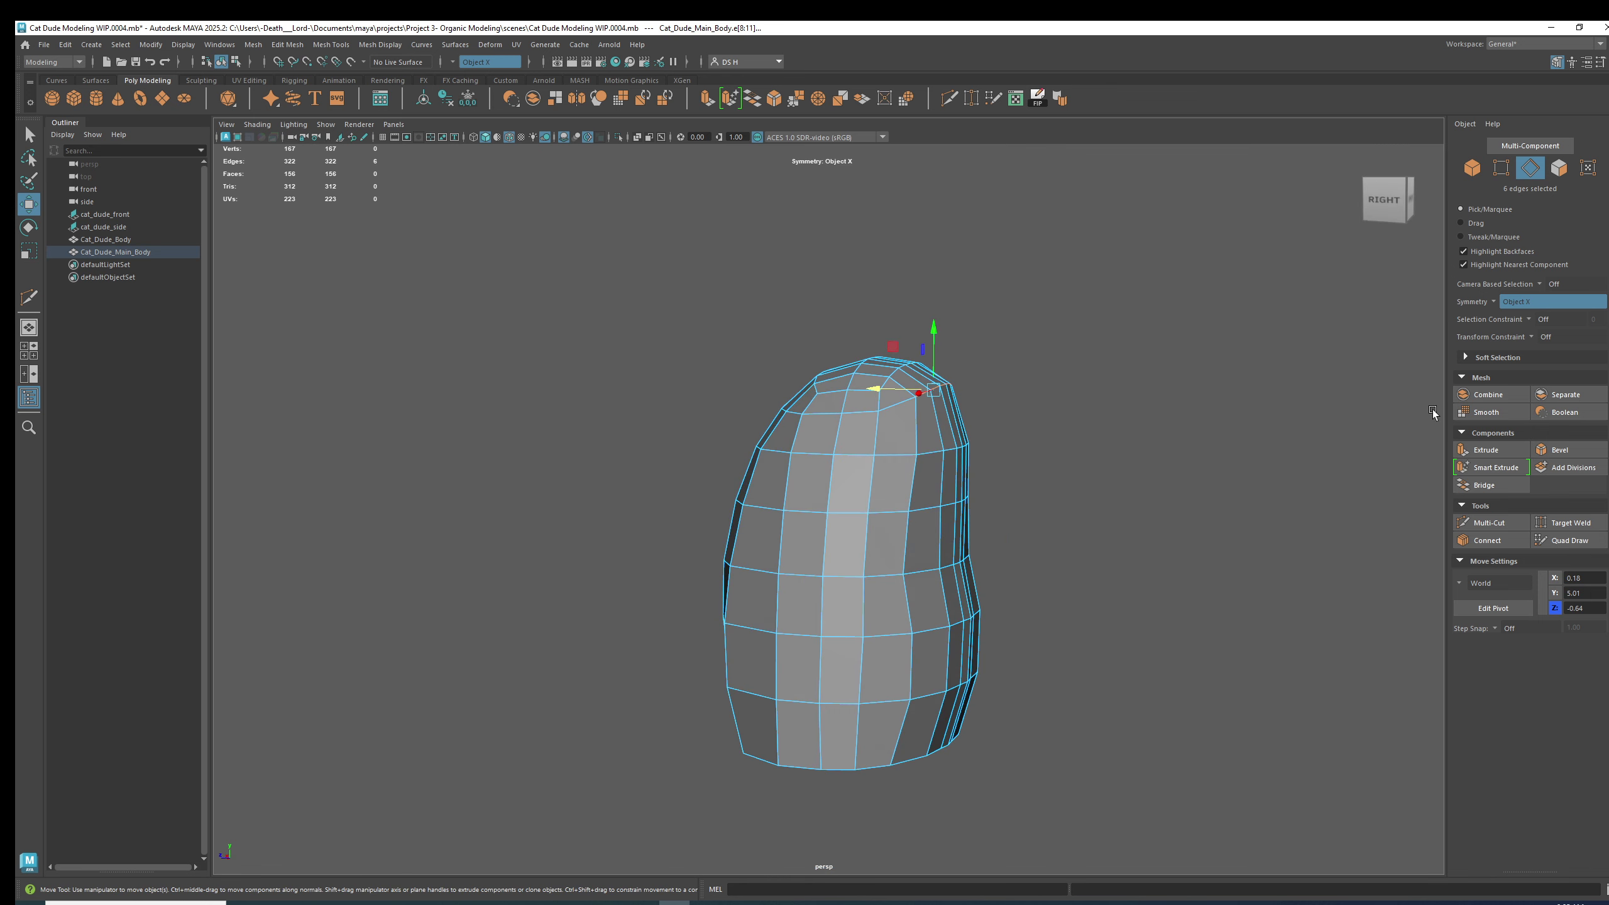
{"action": "left_click", "coordinate": [1606, 164]}
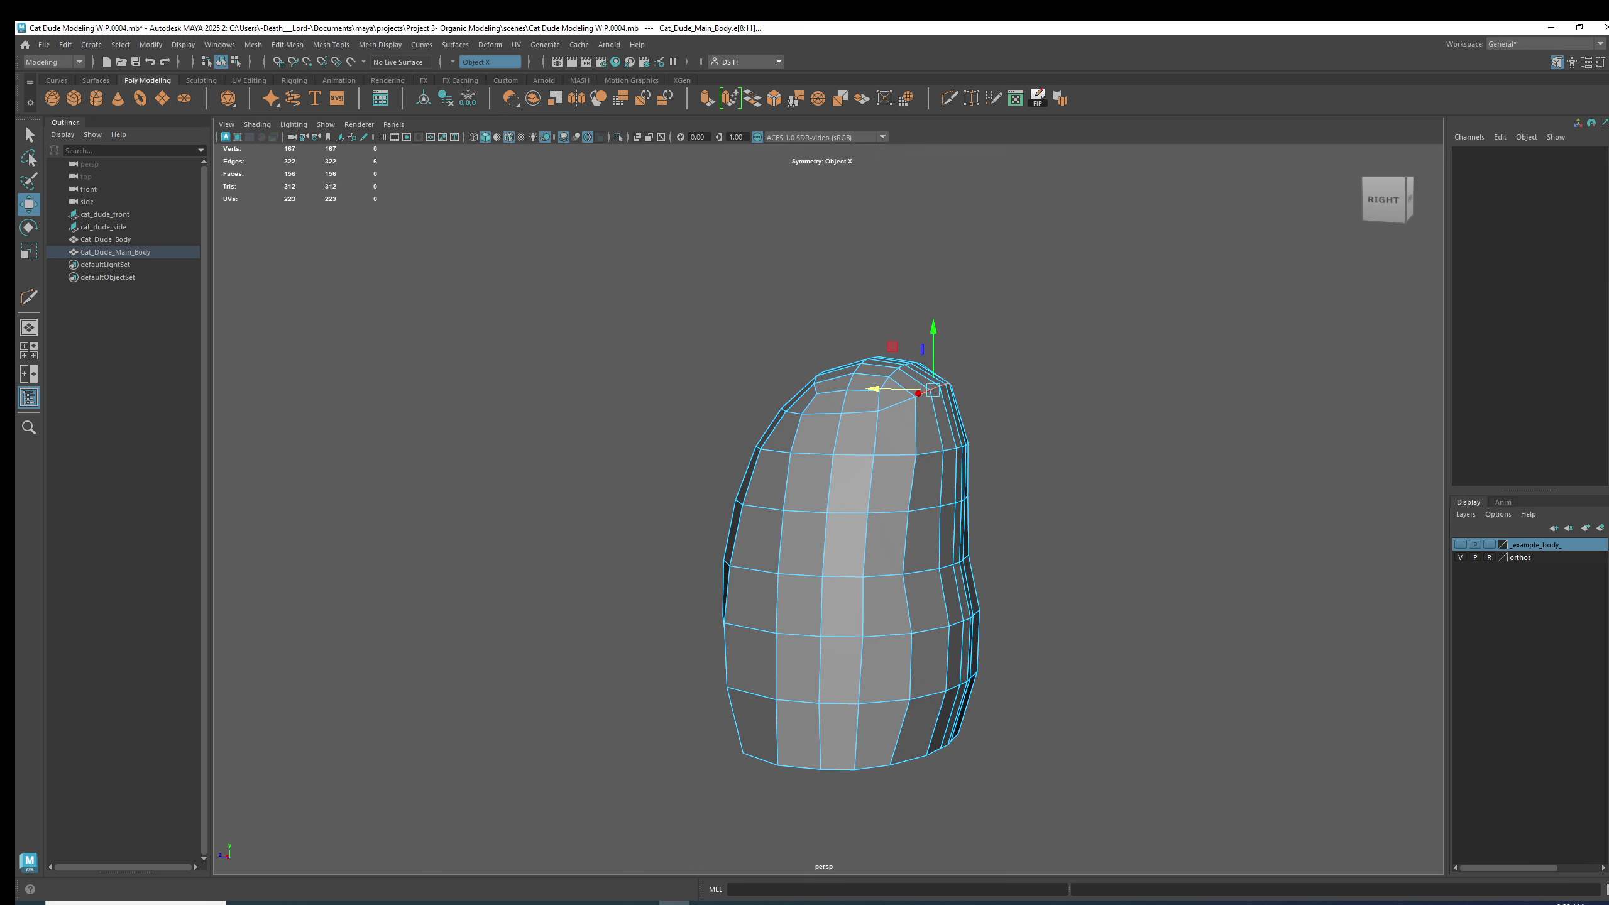
{"action": "left_click", "coordinate": [1460, 545]}
{"action": "scroll", "coordinate": [805, 405], "scroll_direction": "up", "scroll_amount": 5}
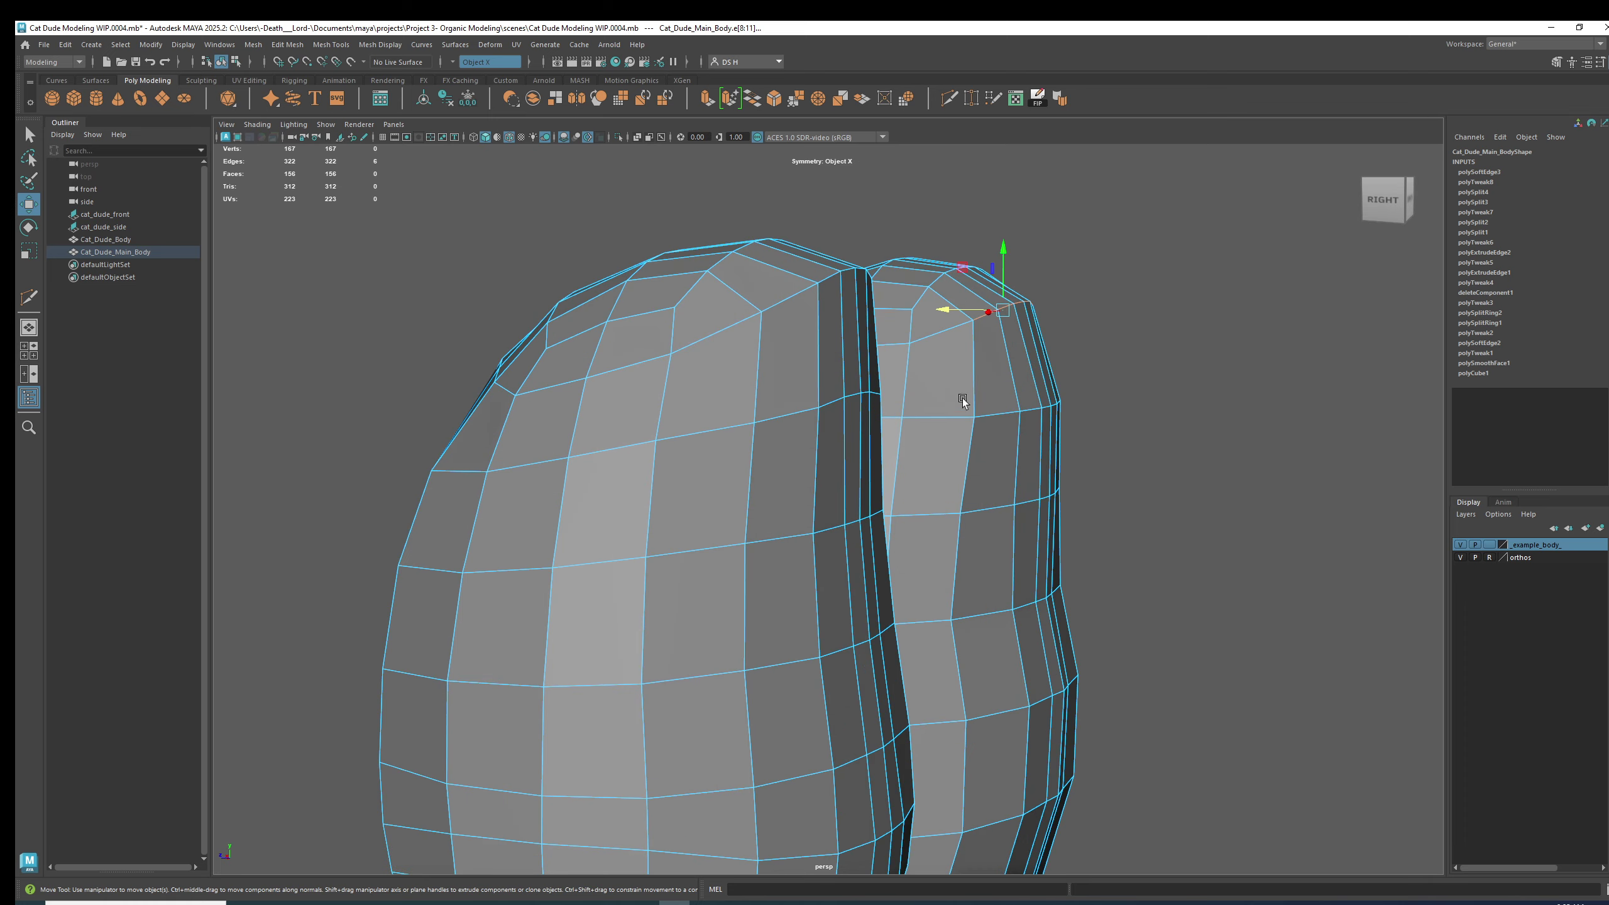
{"action": "left_click_drag", "start_coordinate": [922, 346], "coordinate": [923, 401], "text": "alt"}
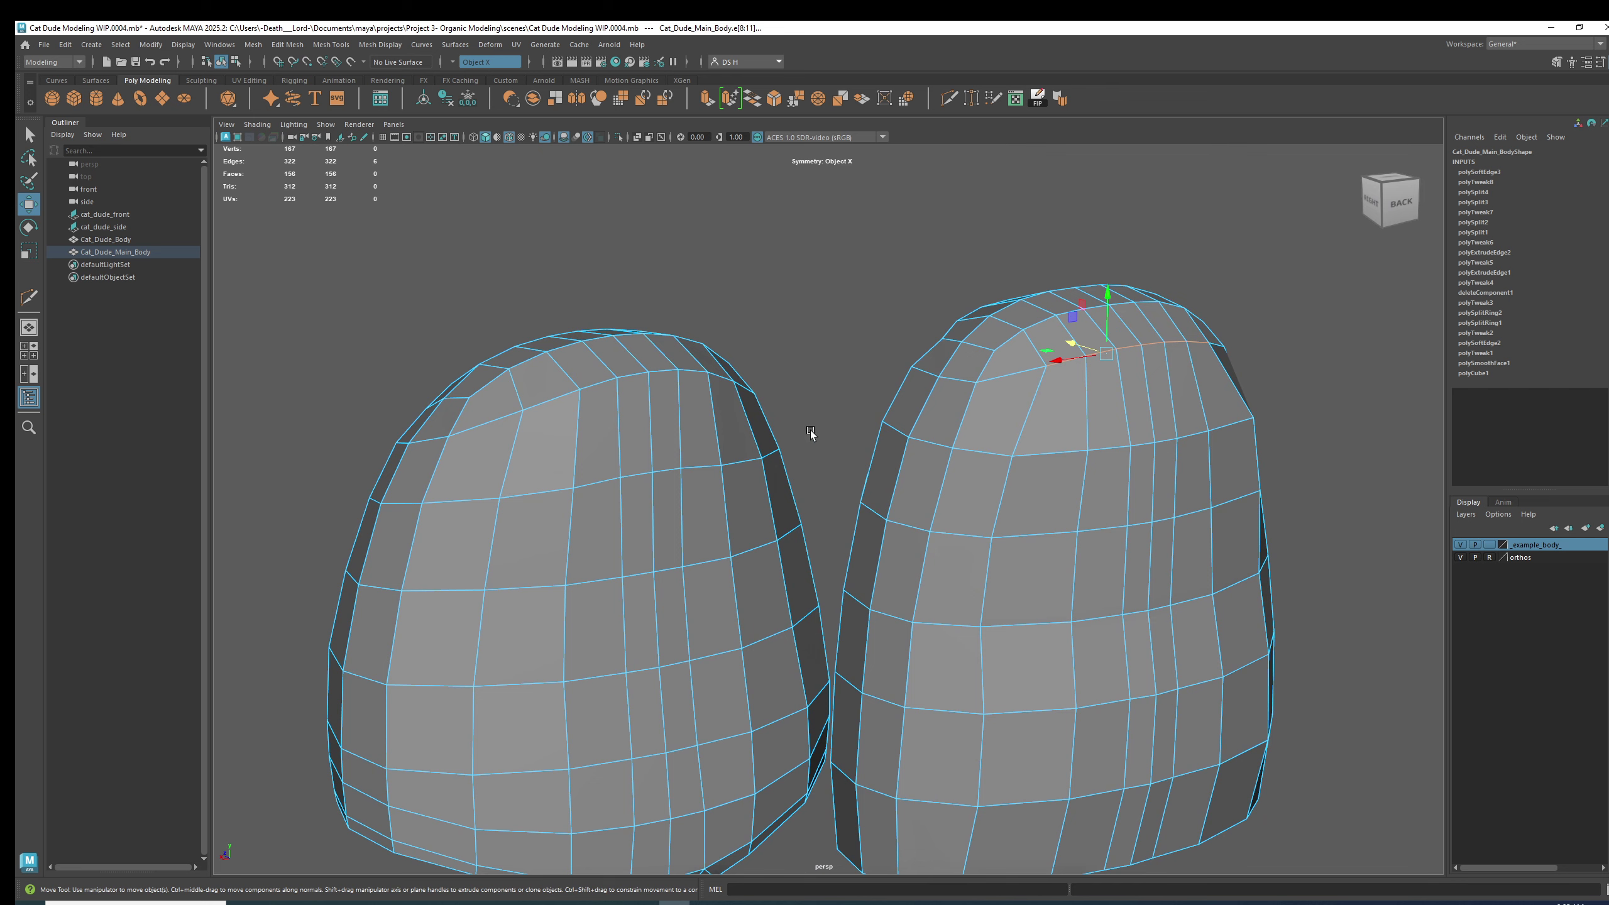
Hide the example body layer and display the main body as a smoothed wireframe over the side reference drawing.
{"action": "key", "text": "space"}
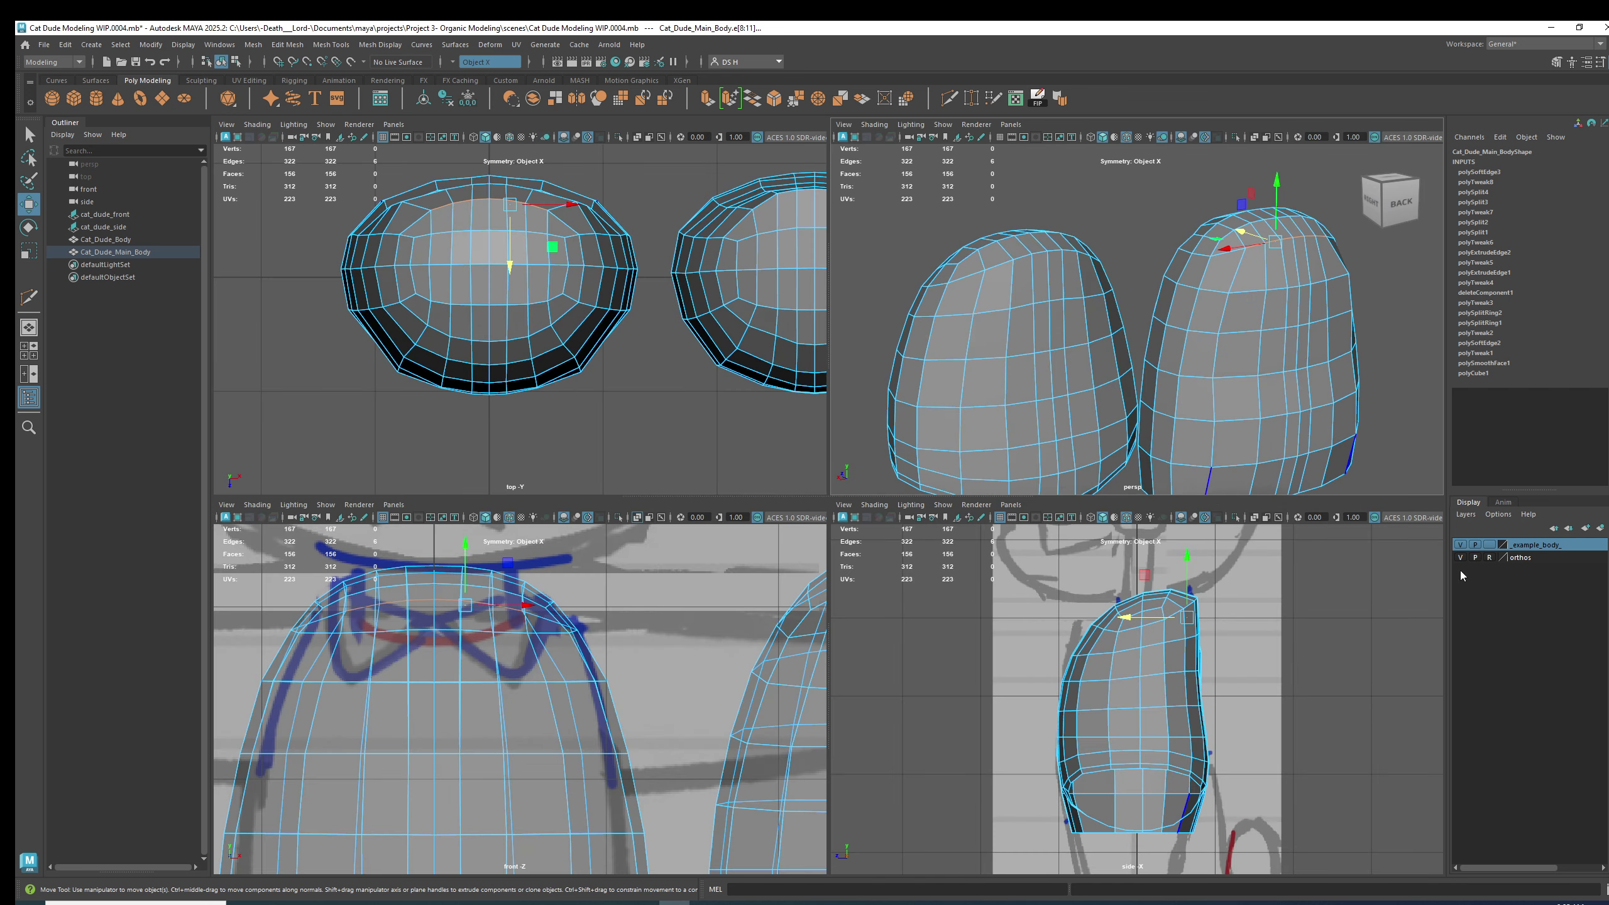
{"action": "left_click", "coordinate": [1461, 545]}
{"action": "key", "text": "space"}
{"action": "key", "text": "3"}
{"action": "right_click_drag", "start_coordinate": [970, 421], "coordinate": [1046, 398], "text": "alt"}
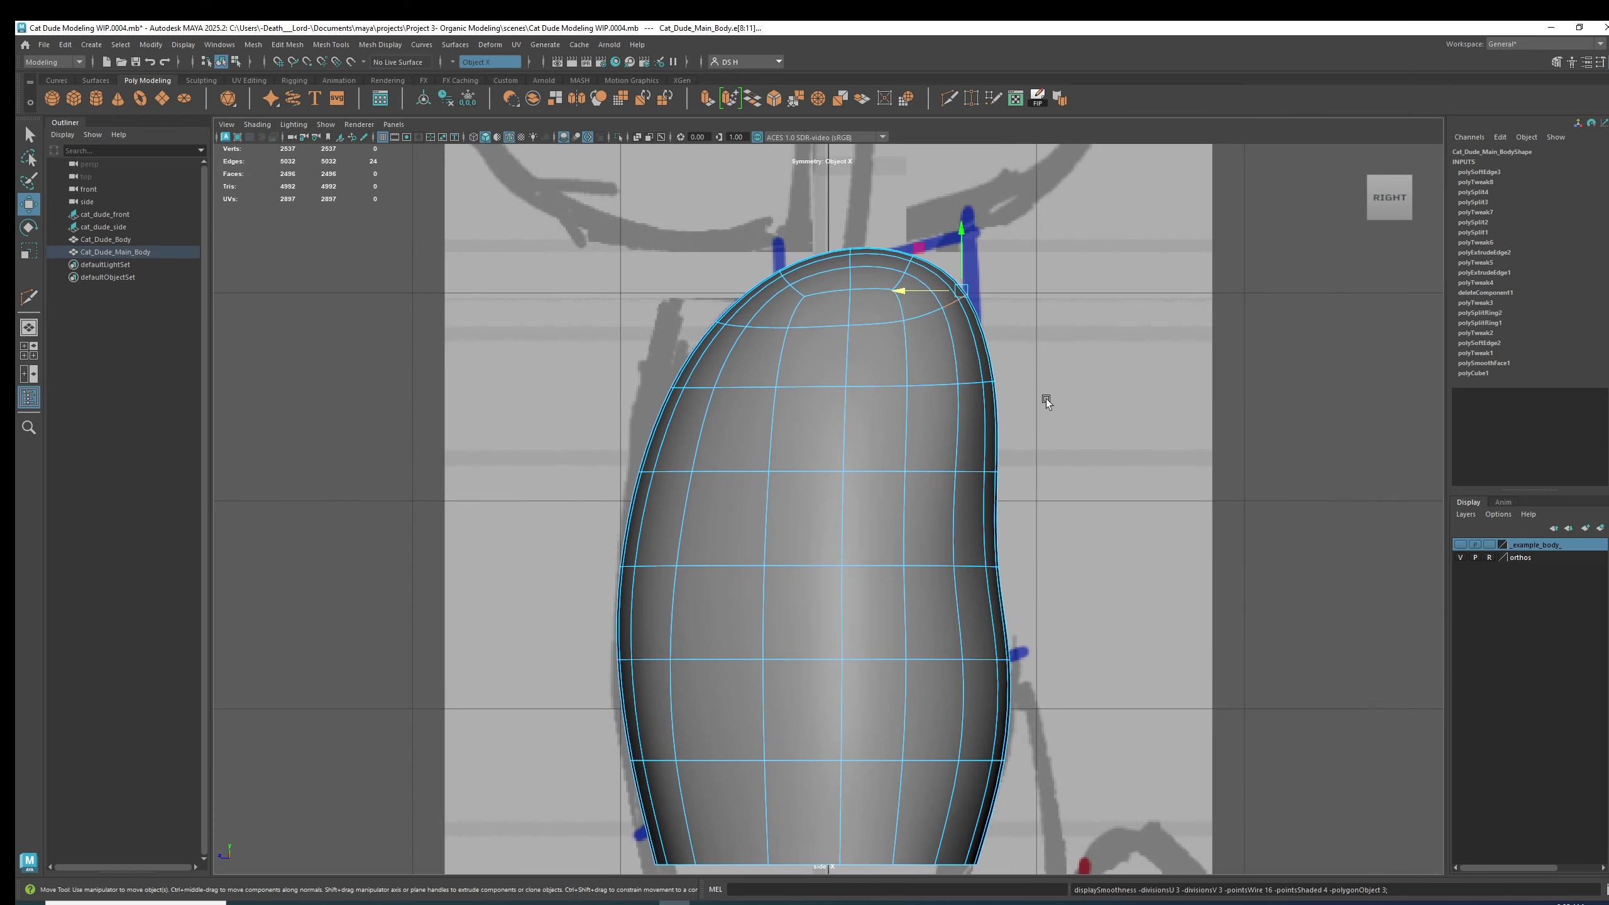
{"action": "middle_click_drag", "start_coordinate": [950, 310], "coordinate": [837, 438], "text": "alt"}
{"action": "right_click_drag", "start_coordinate": [837, 437], "coordinate": [1176, 659], "text": "alt"}
{"action": "key", "text": "4"}
{"action": "middle_click_drag", "start_coordinate": [952, 473], "coordinate": [1112, 559], "text": "alt"}
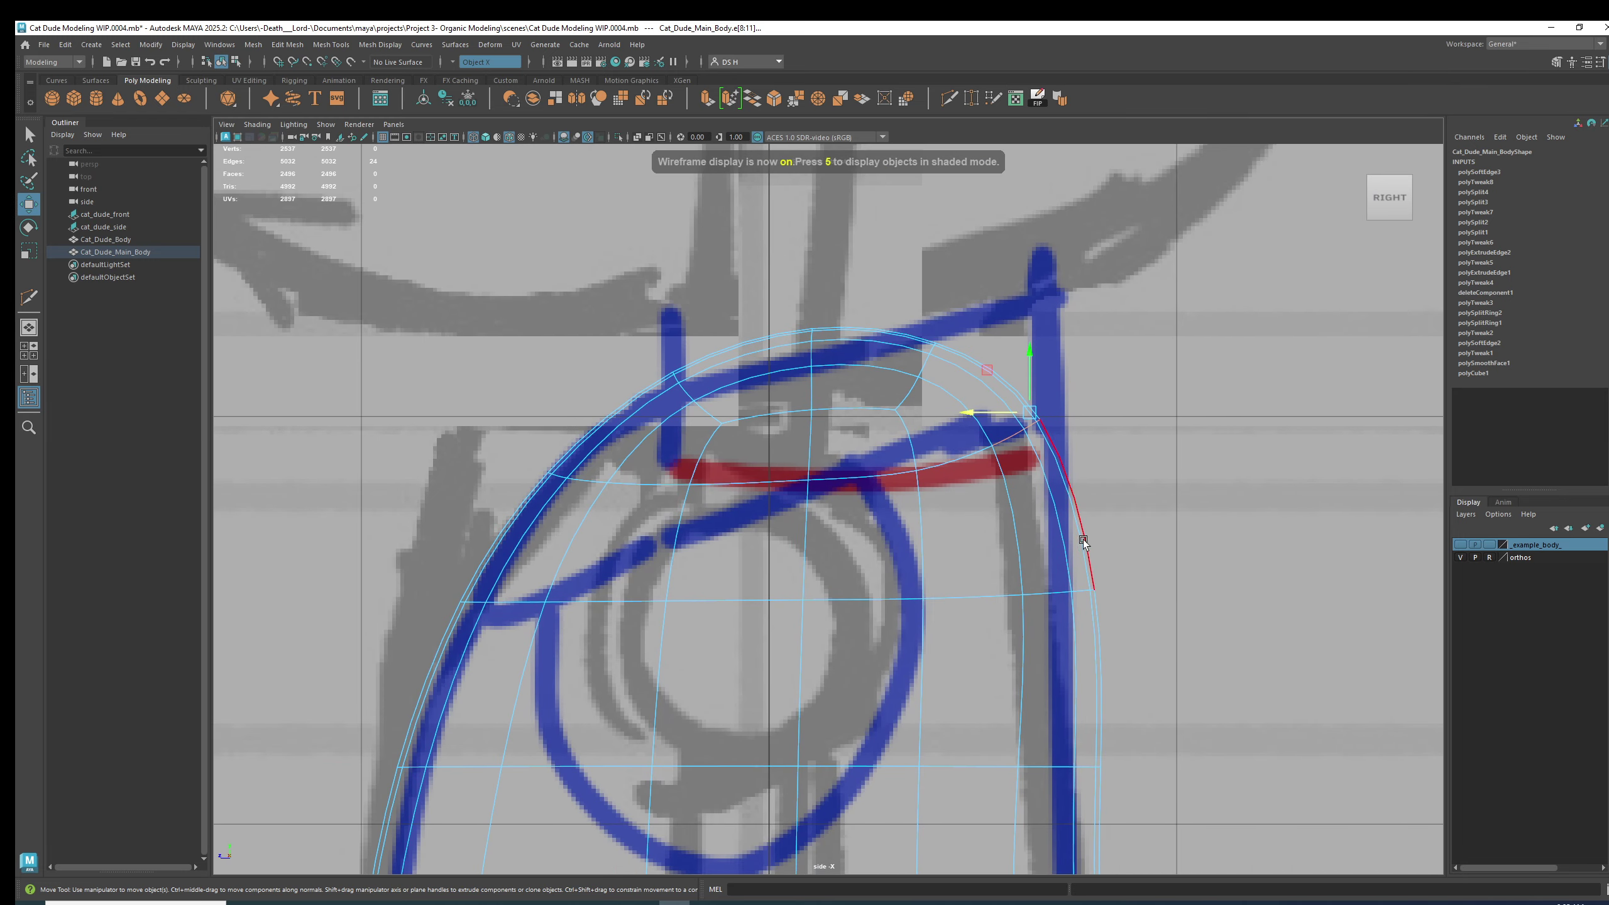
Move the crown's back corner vertices and rear top vertices up toward the blue reference line in the side view.
{"action": "key", "text": "1"}
{"action": "key", "text": "3"}
{"action": "left_click_drag", "start_coordinate": [1111, 453], "coordinate": [1048, 379]}
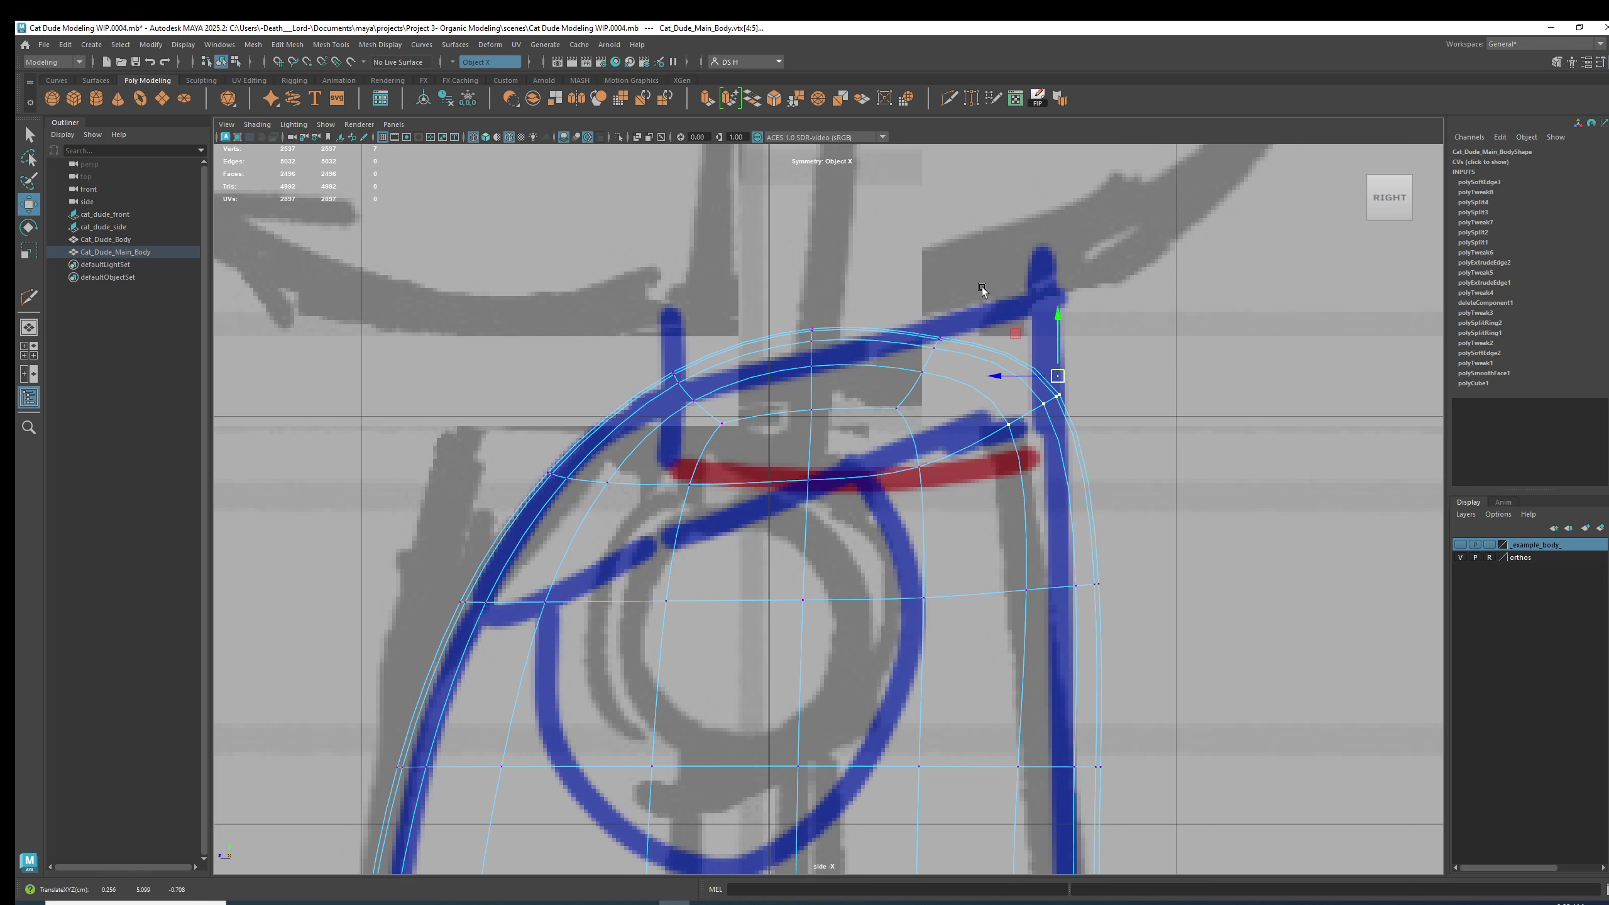
{"action": "left_click_drag", "start_coordinate": [912, 316], "coordinate": [942, 329]}
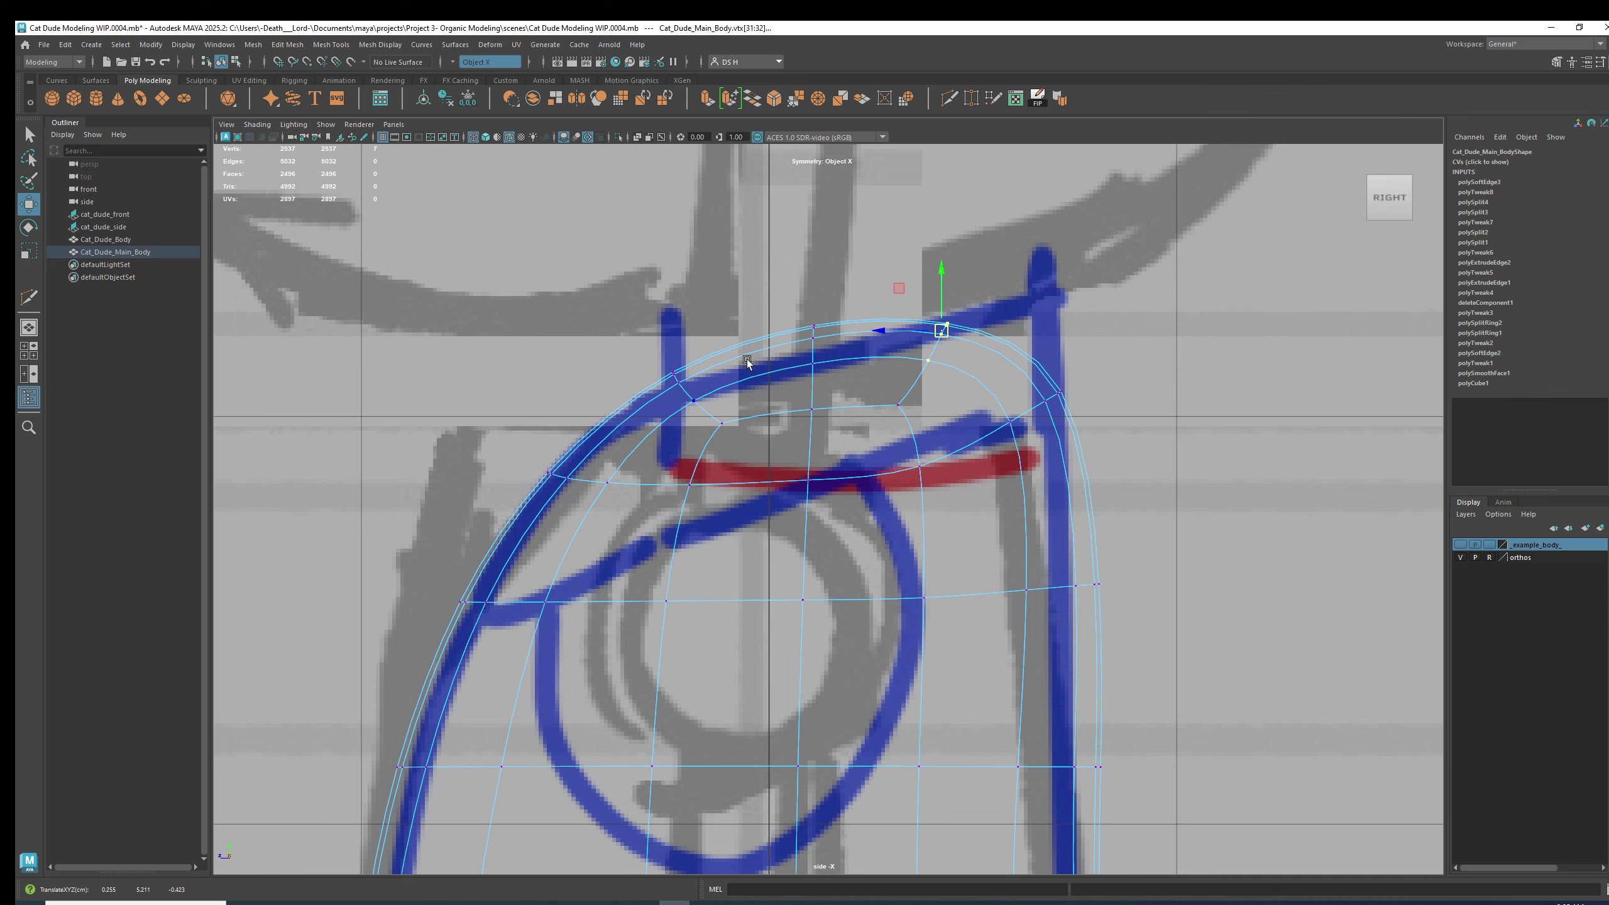
{"action": "right_click_drag", "start_coordinate": [747, 362], "coordinate": [1320, 492], "text": "alt"}
{"action": "right_click_drag", "start_coordinate": [787, 409], "coordinate": [657, 376], "text": "alt"}
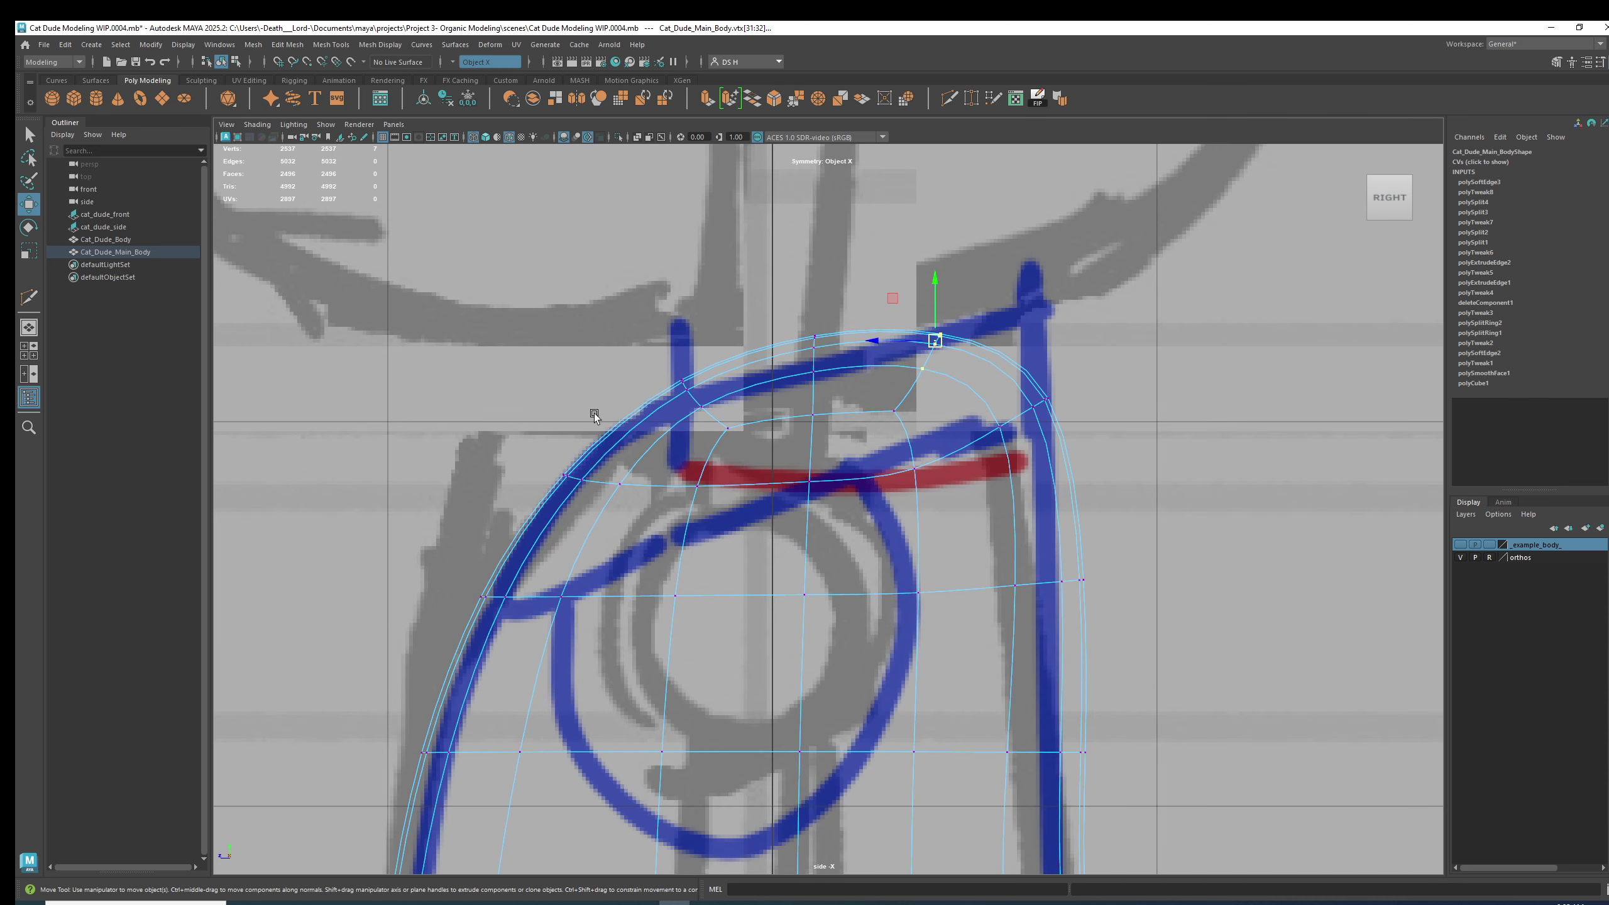
Select all vertices around the rear of the crown and shift them slightly upward and backward.
{"action": "left_click", "coordinate": [1199, 405]}
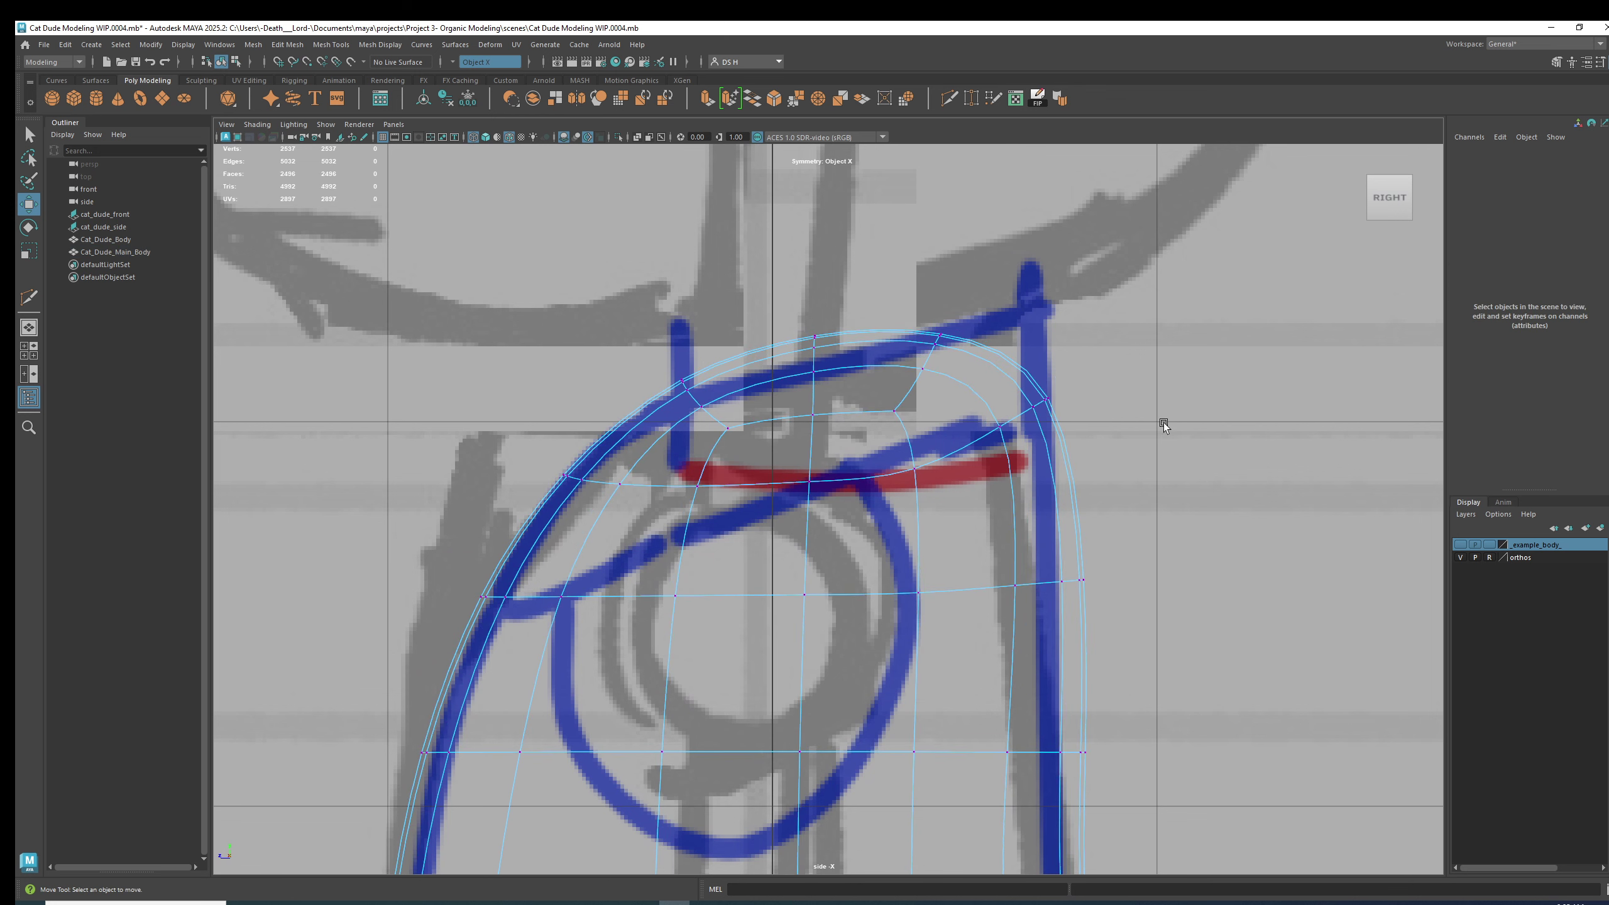
{"action": "left_click_drag", "start_coordinate": [1077, 308], "coordinate": [877, 508]}
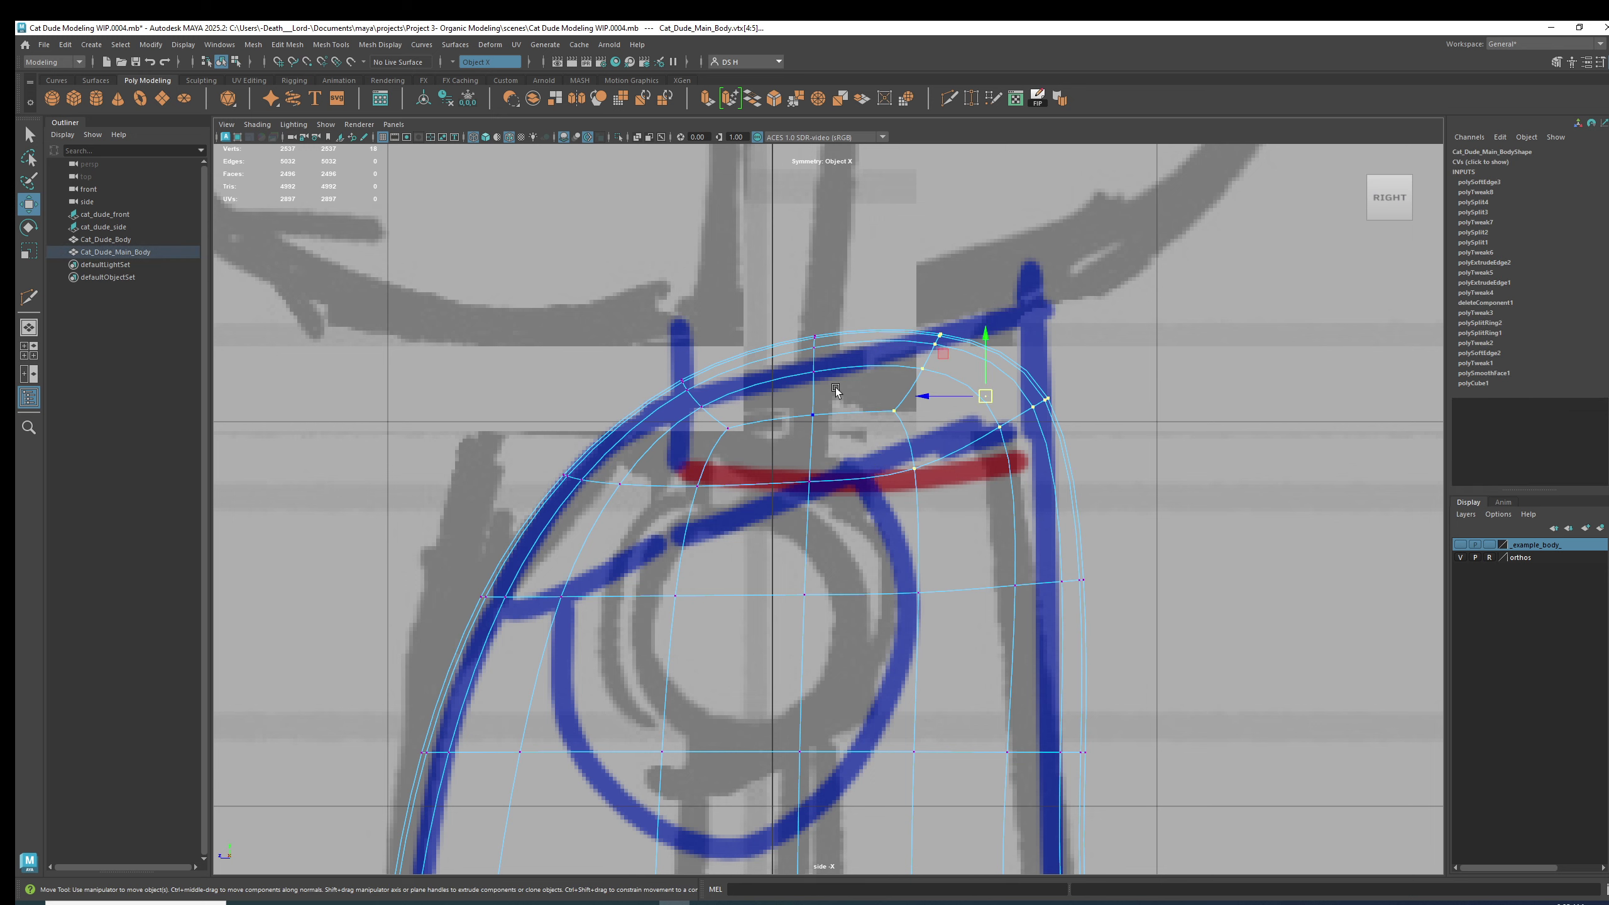
{"action": "right_click_drag", "start_coordinate": [835, 390], "coordinate": [1056, 389], "text": "alt"}
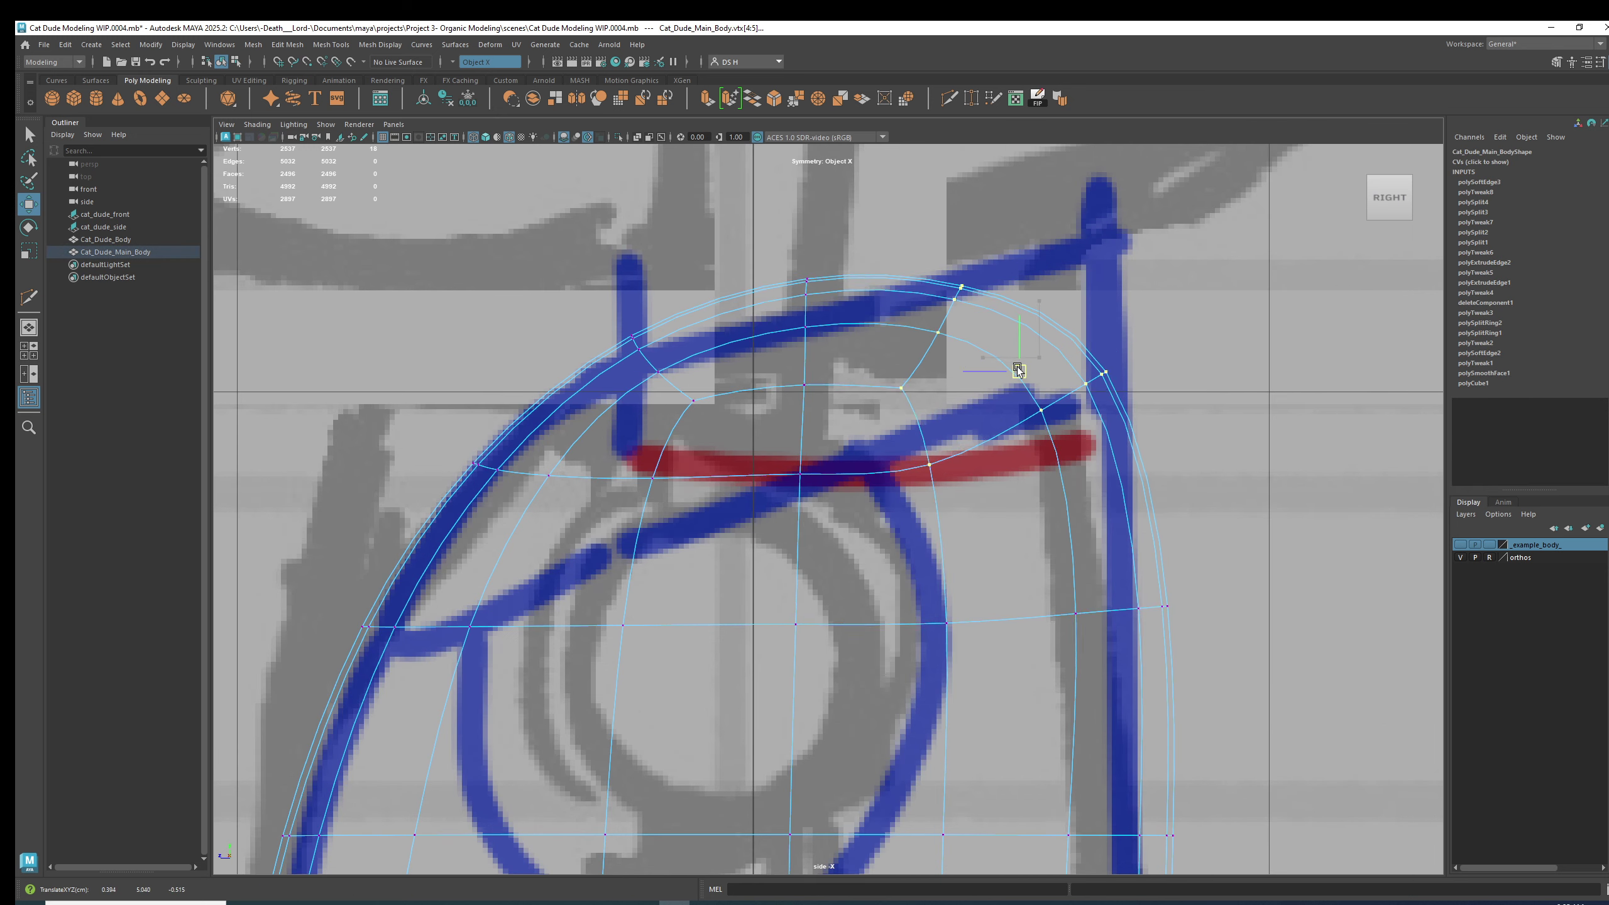
Move the crown's back corner vertices slightly forward and down with smoothing off, and return to the smoothed preview.
{"action": "key", "text": "1"}
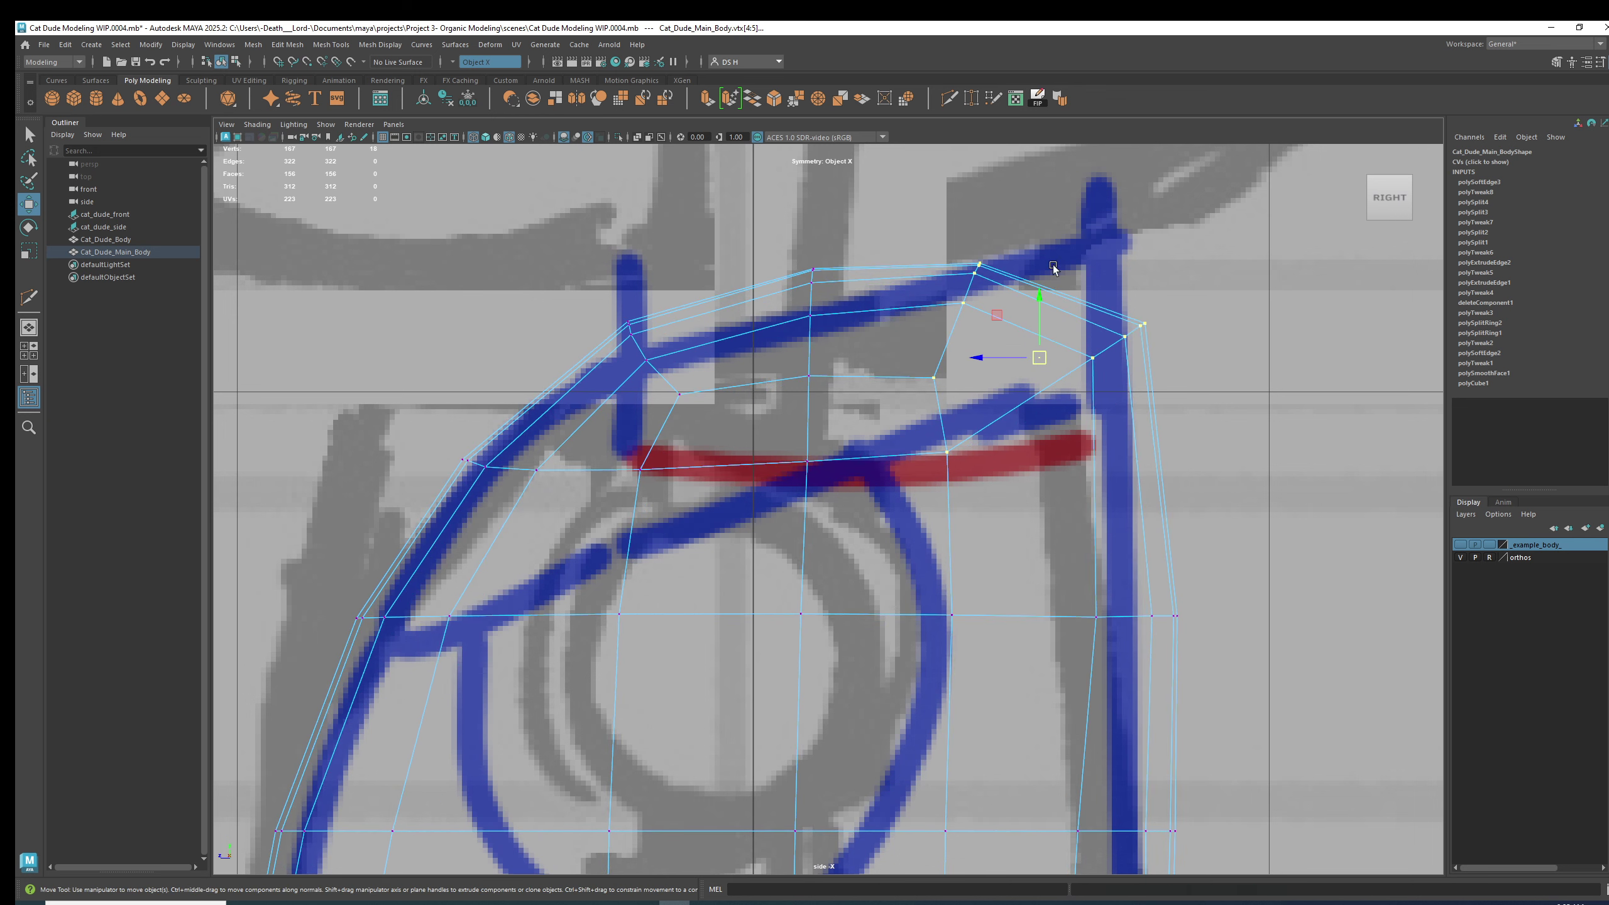
{"action": "left_click_drag", "start_coordinate": [1054, 265], "coordinate": [1095, 355]}
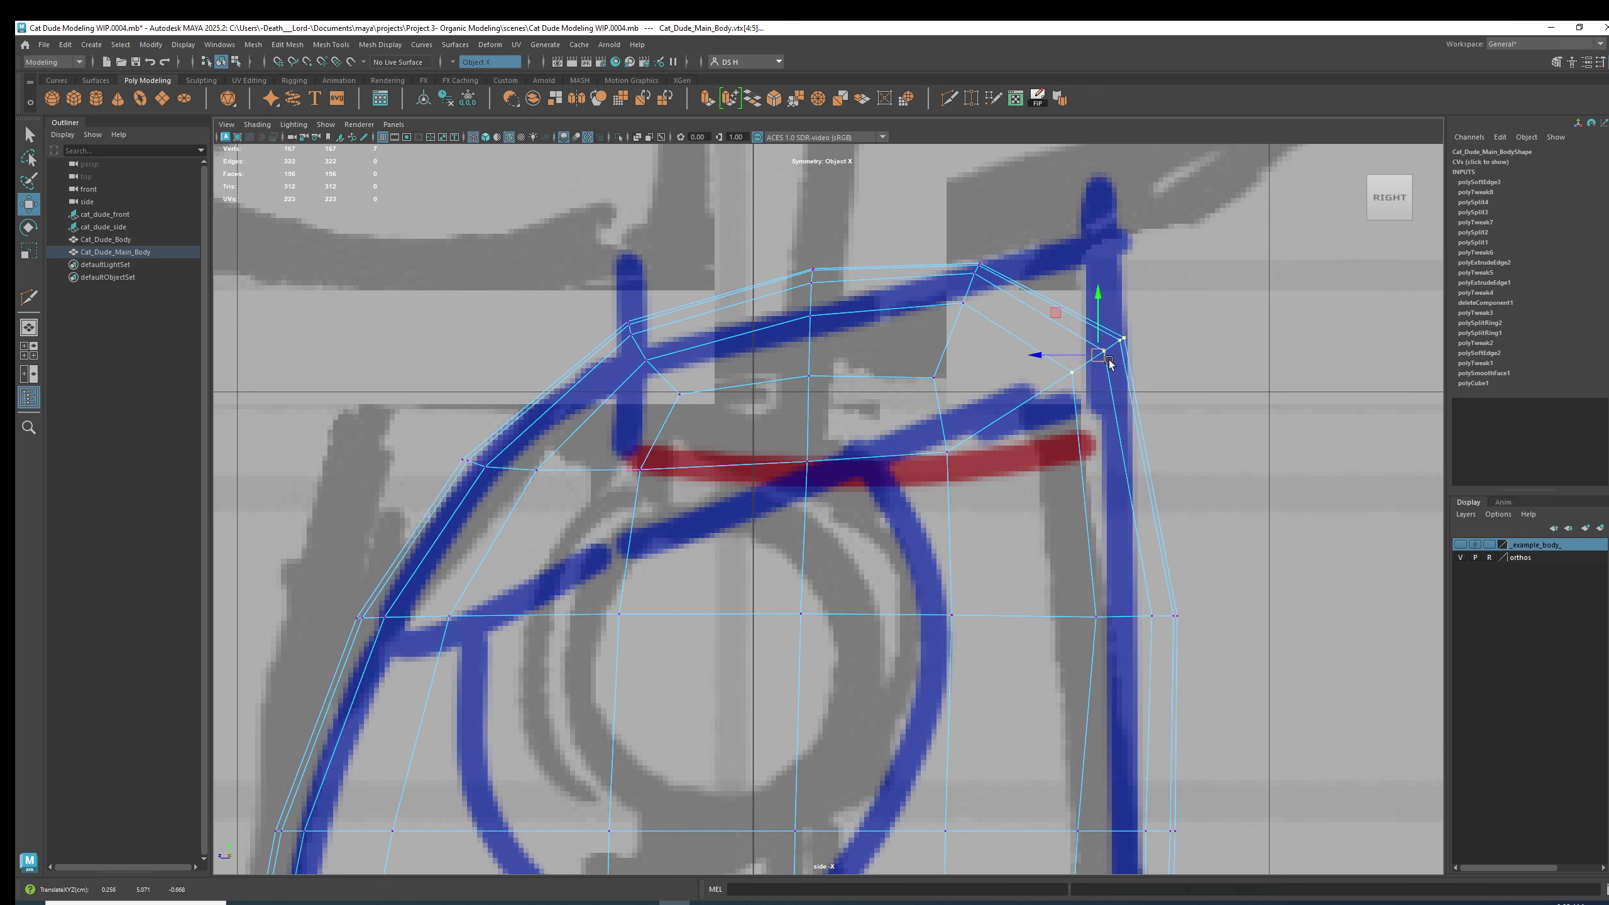
{"action": "key", "text": "e"}
{"action": "key", "text": "w"}
{"action": "key", "text": "3"}
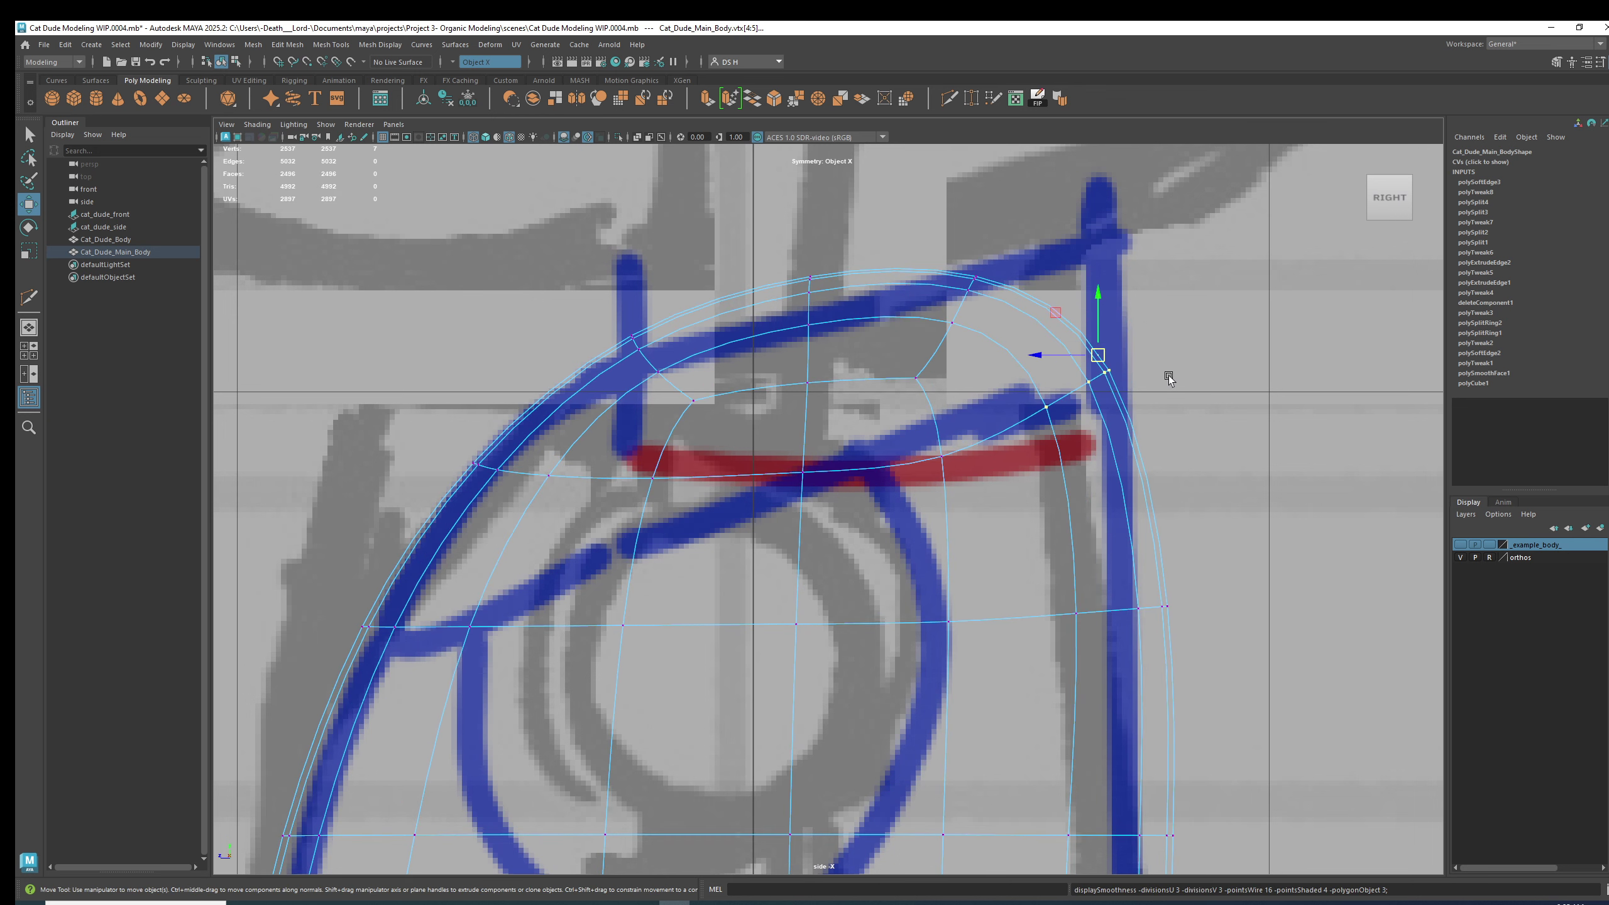
Select the crown's rear corner and rear top vertices and move them slightly forward in the side view.
{"action": "left_click", "coordinate": [1196, 358]}
{"action": "left_click_drag", "start_coordinate": [1074, 378], "coordinate": [1126, 358]}
{"action": "left_click", "coordinate": [1268, 408]}
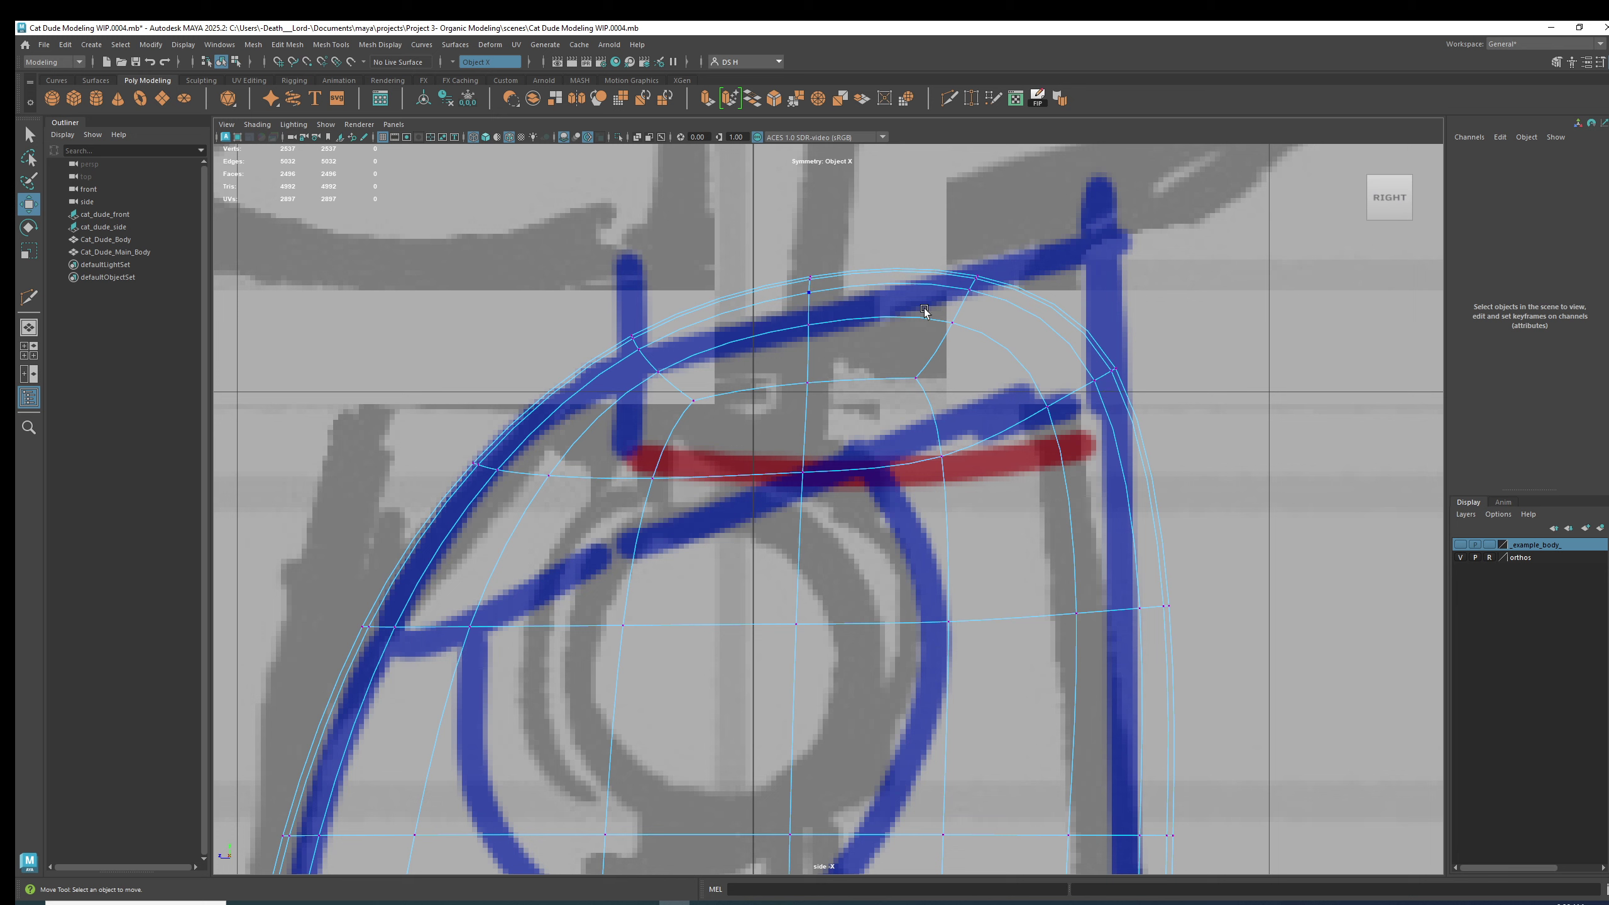
{"action": "left_click_drag", "start_coordinate": [870, 256], "coordinate": [1272, 526]}
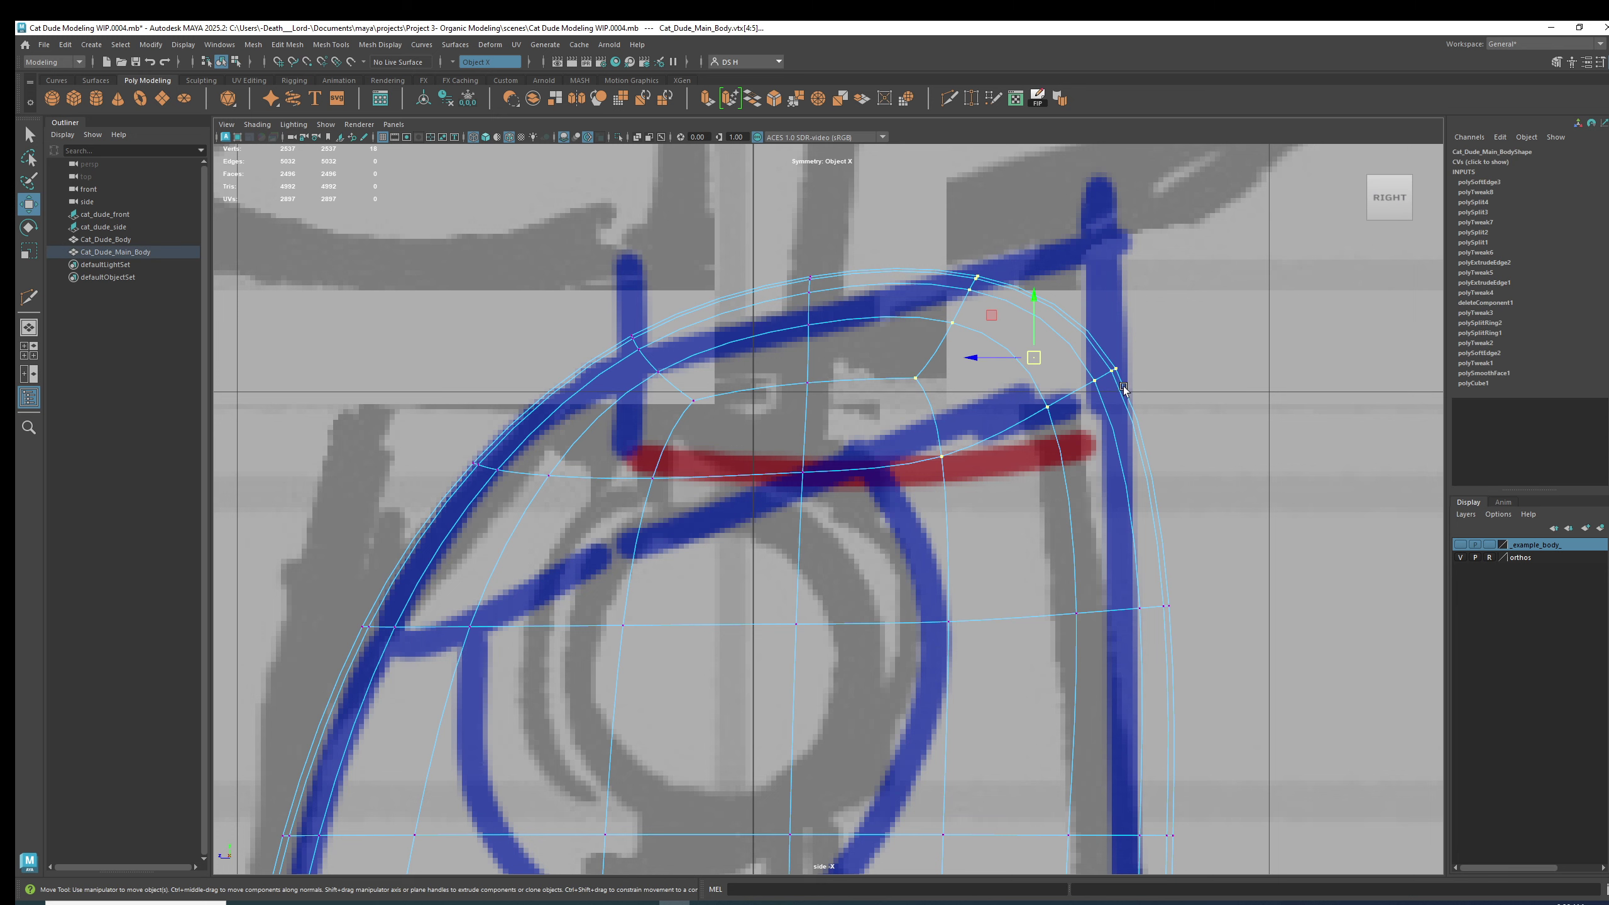
{"action": "left_click_drag", "start_coordinate": [984, 358], "coordinate": [978, 359]}
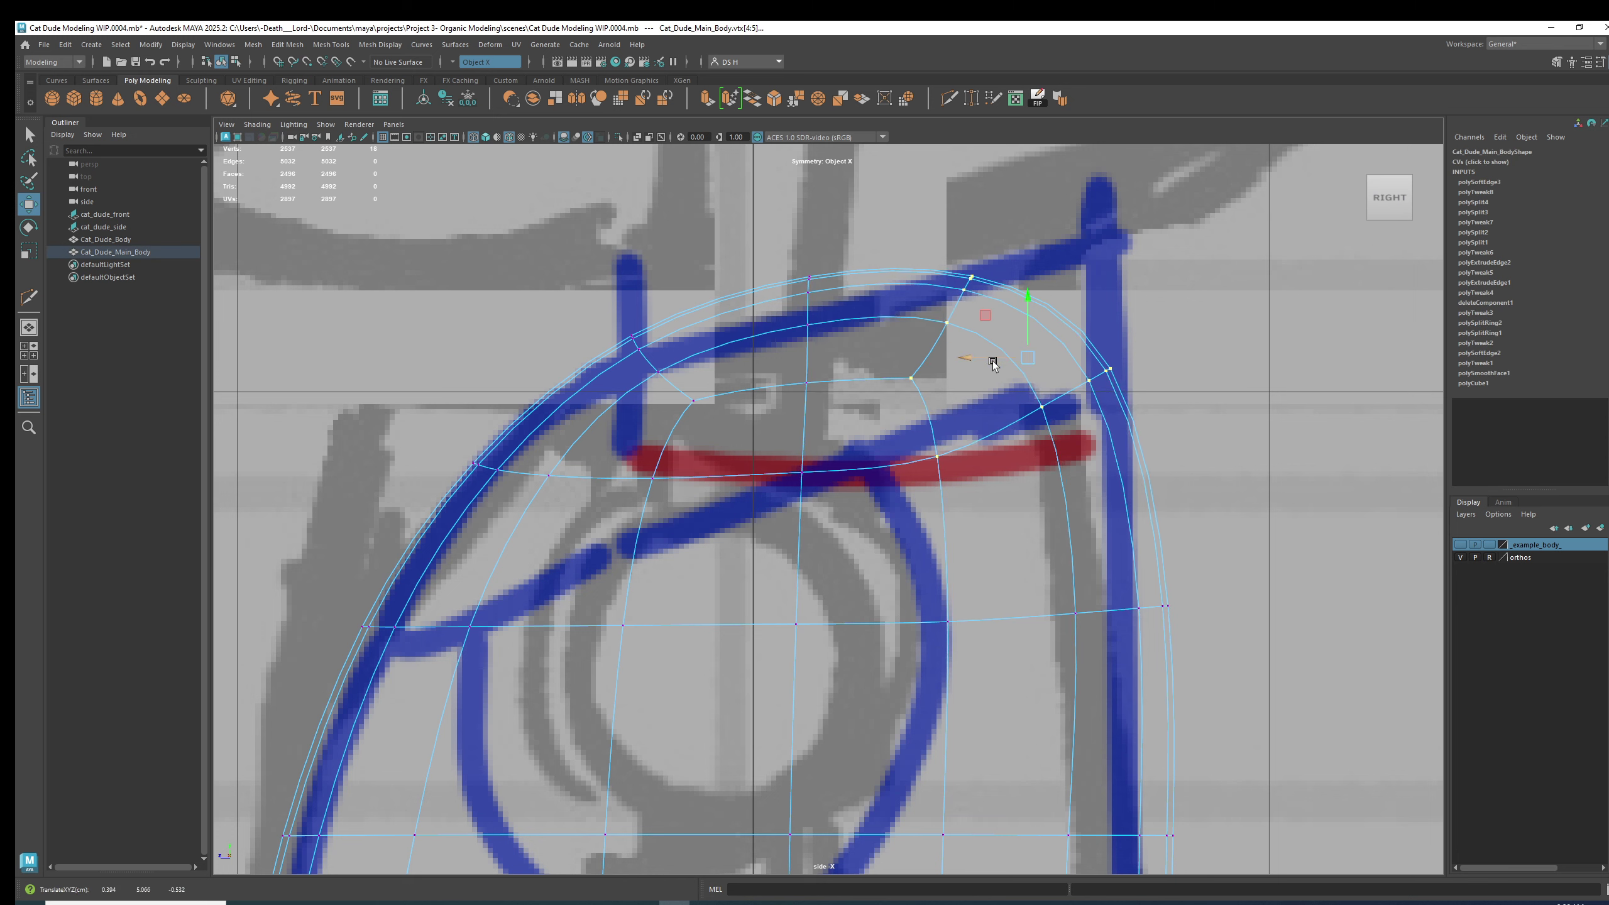
{"action": "left_click", "coordinate": [1251, 553]}
{"action": "scroll", "coordinate": [1112, 480], "scroll_direction": "down", "scroll_amount": 2}
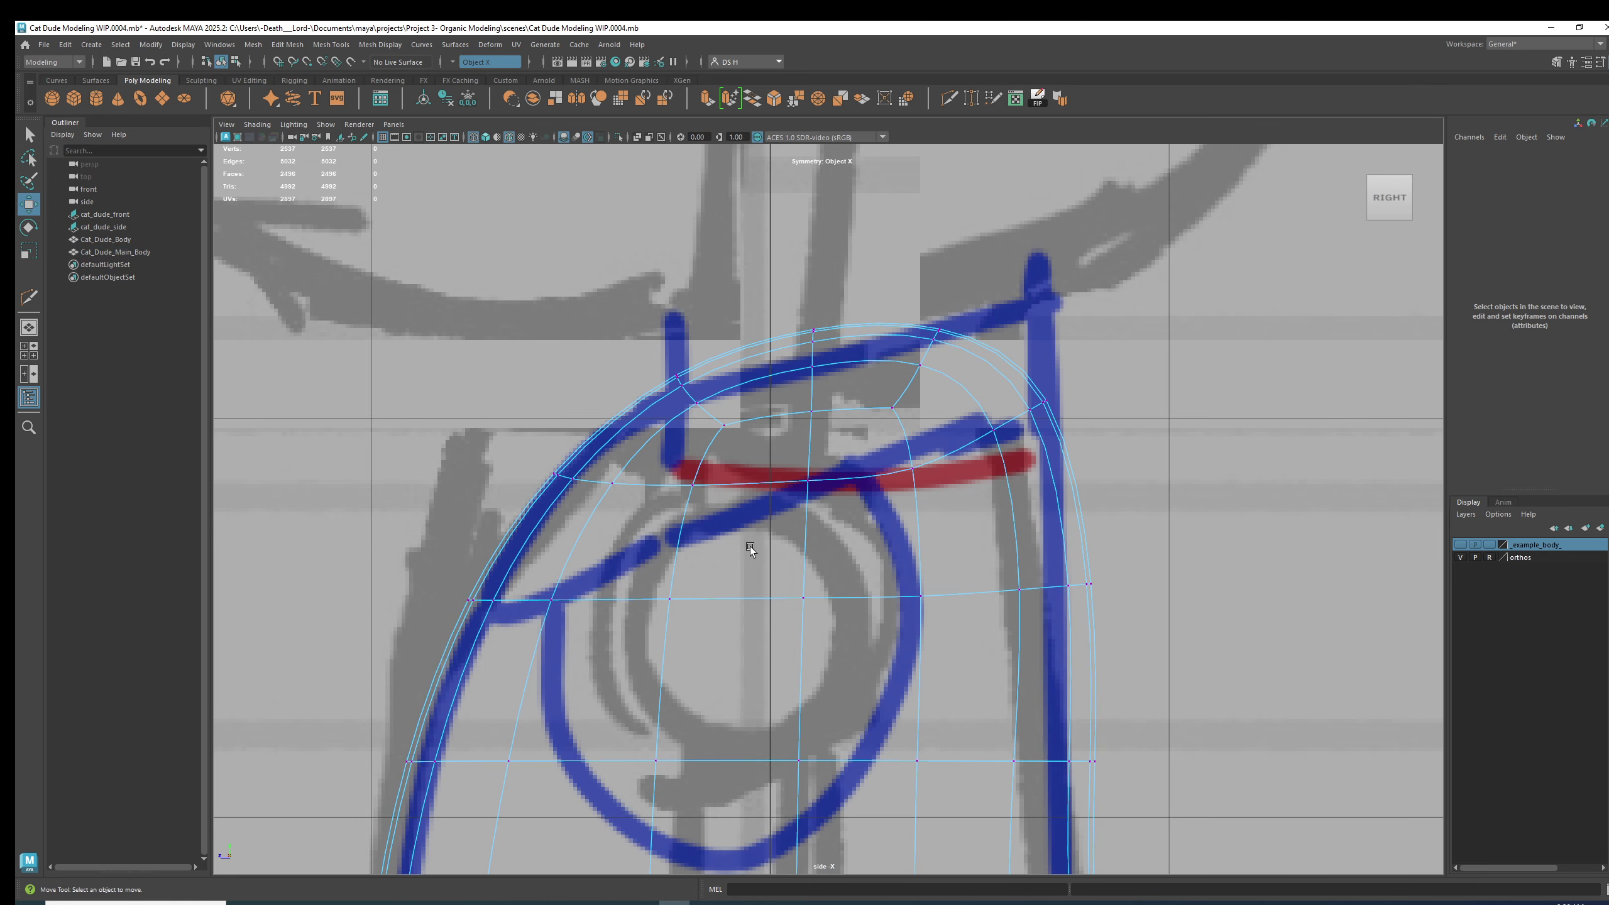
With smoothing off, lower the middle vertex near the red reference line slightly and shift its rear neighbour backward.
{"action": "key", "text": "1"}
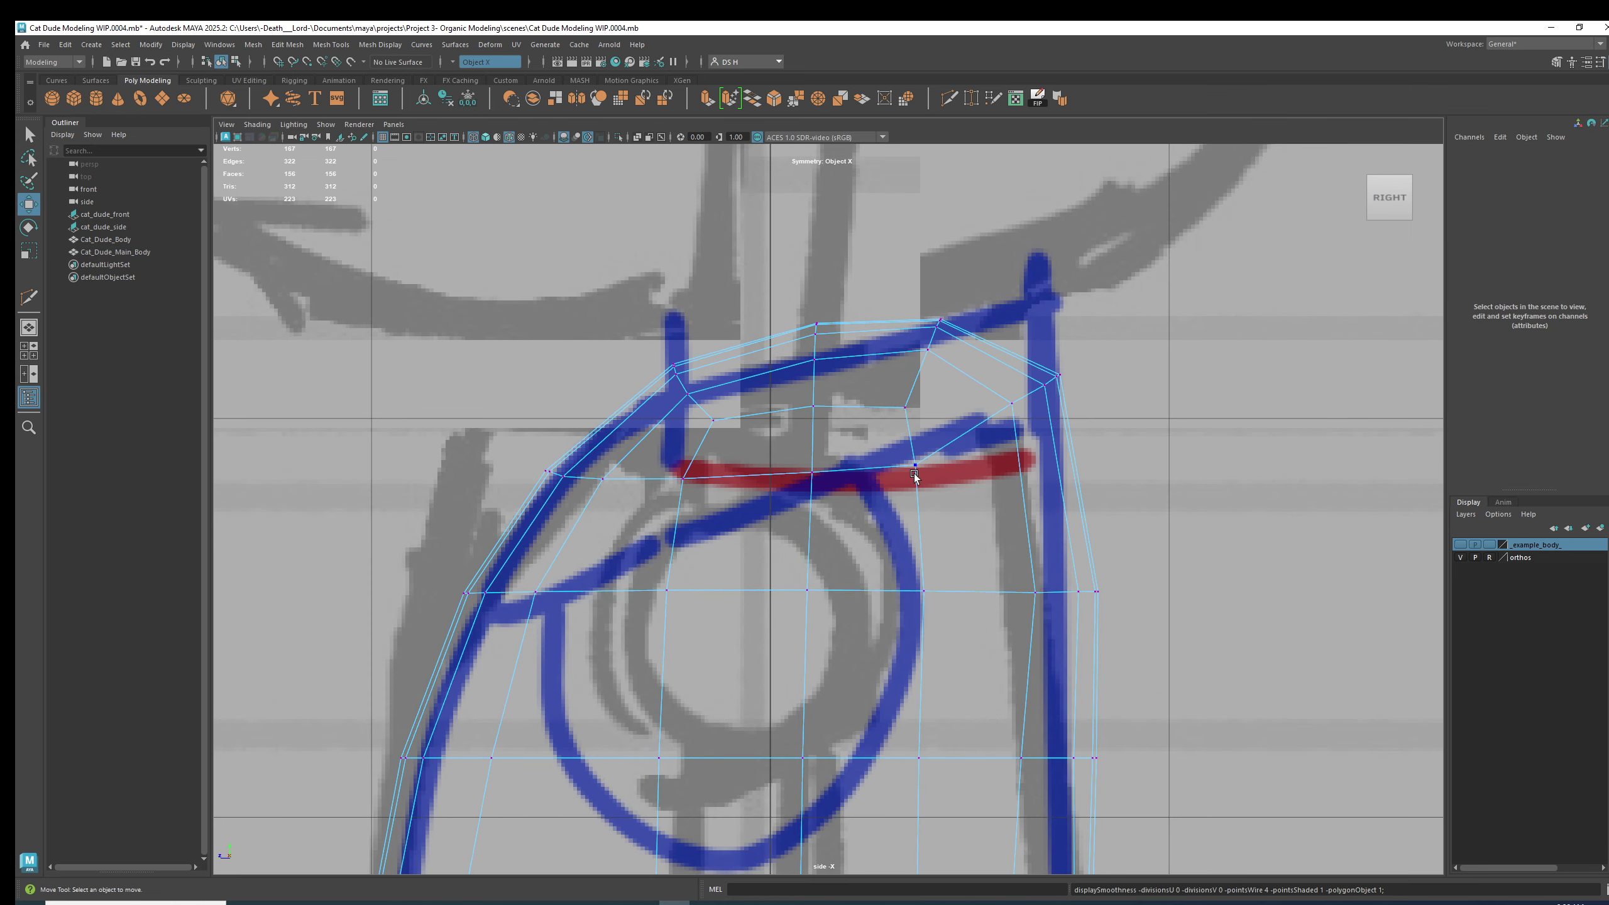
{"action": "left_click", "coordinate": [914, 468]}
{"action": "left_click", "coordinate": [812, 485]}
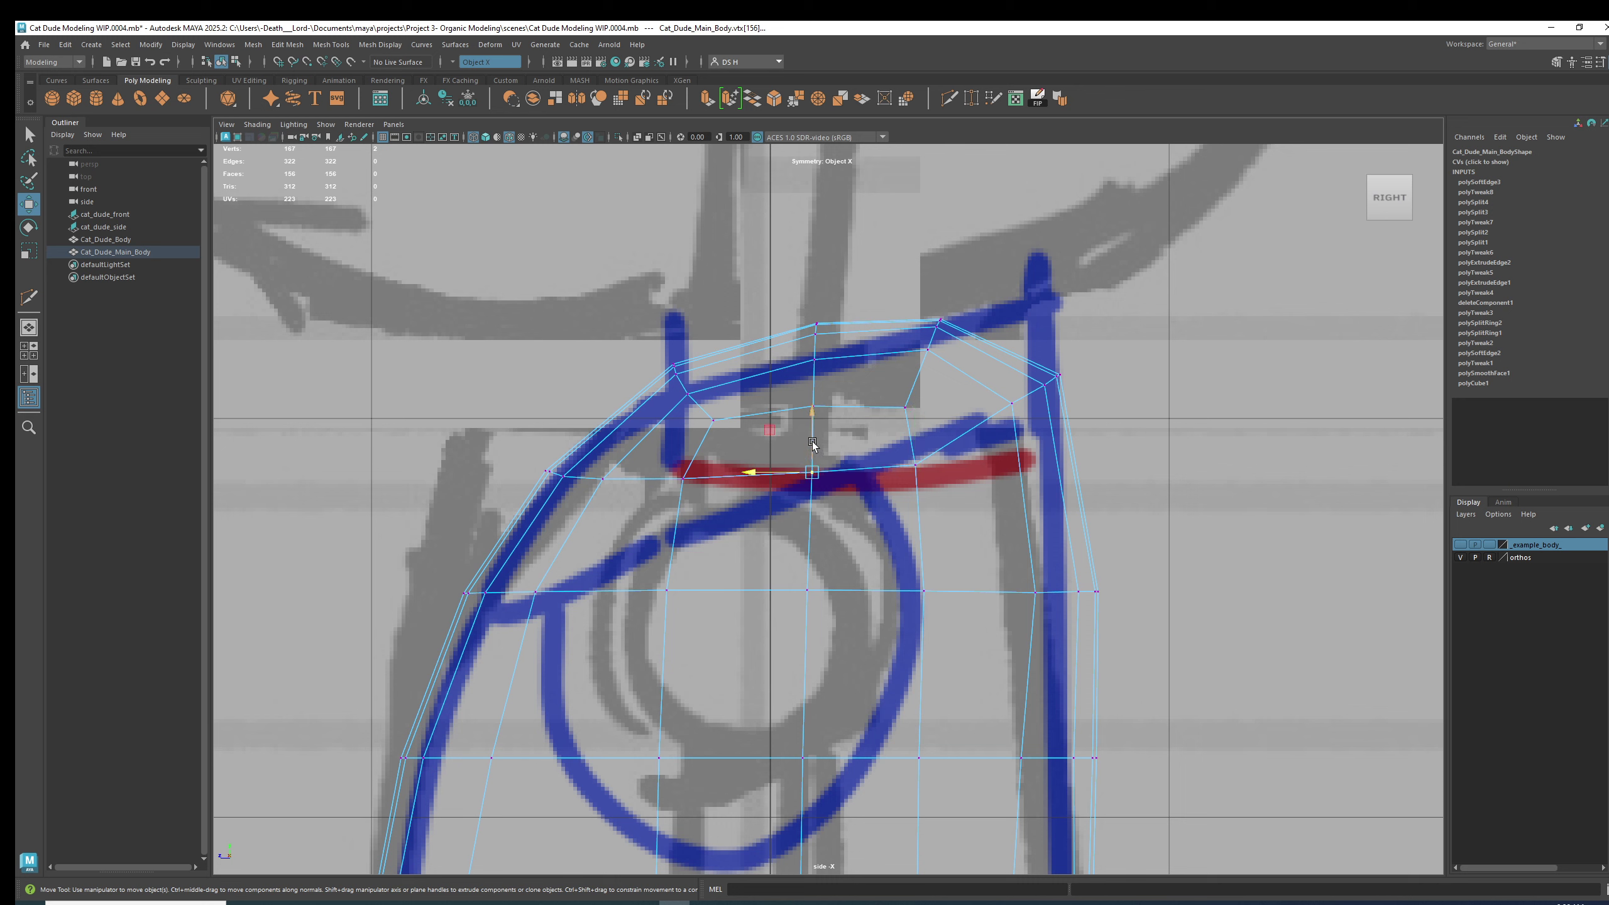
{"action": "left_click_drag", "start_coordinate": [812, 442], "coordinate": [902, 466]}
{"action": "left_click", "coordinate": [919, 478]}
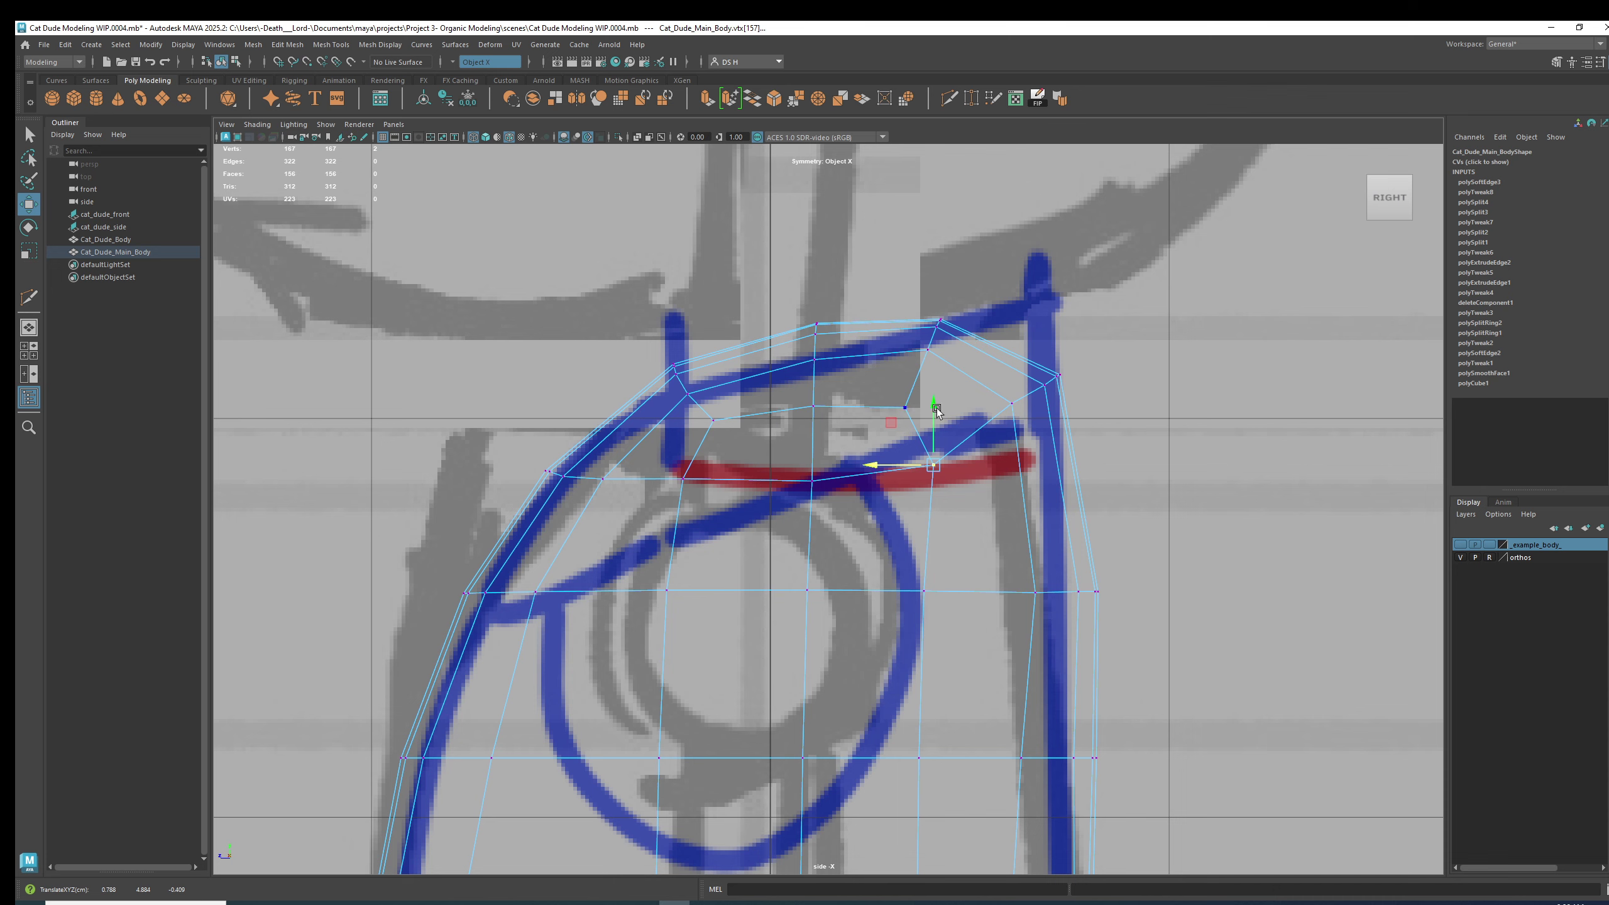
Raise the inner rear vertex of the crown slightly and show the smoothed mesh in the perspective view.
{"action": "right_click_drag", "start_coordinate": [777, 403], "coordinate": [1096, 467], "text": "alt"}
{"action": "key", "text": "F11"}
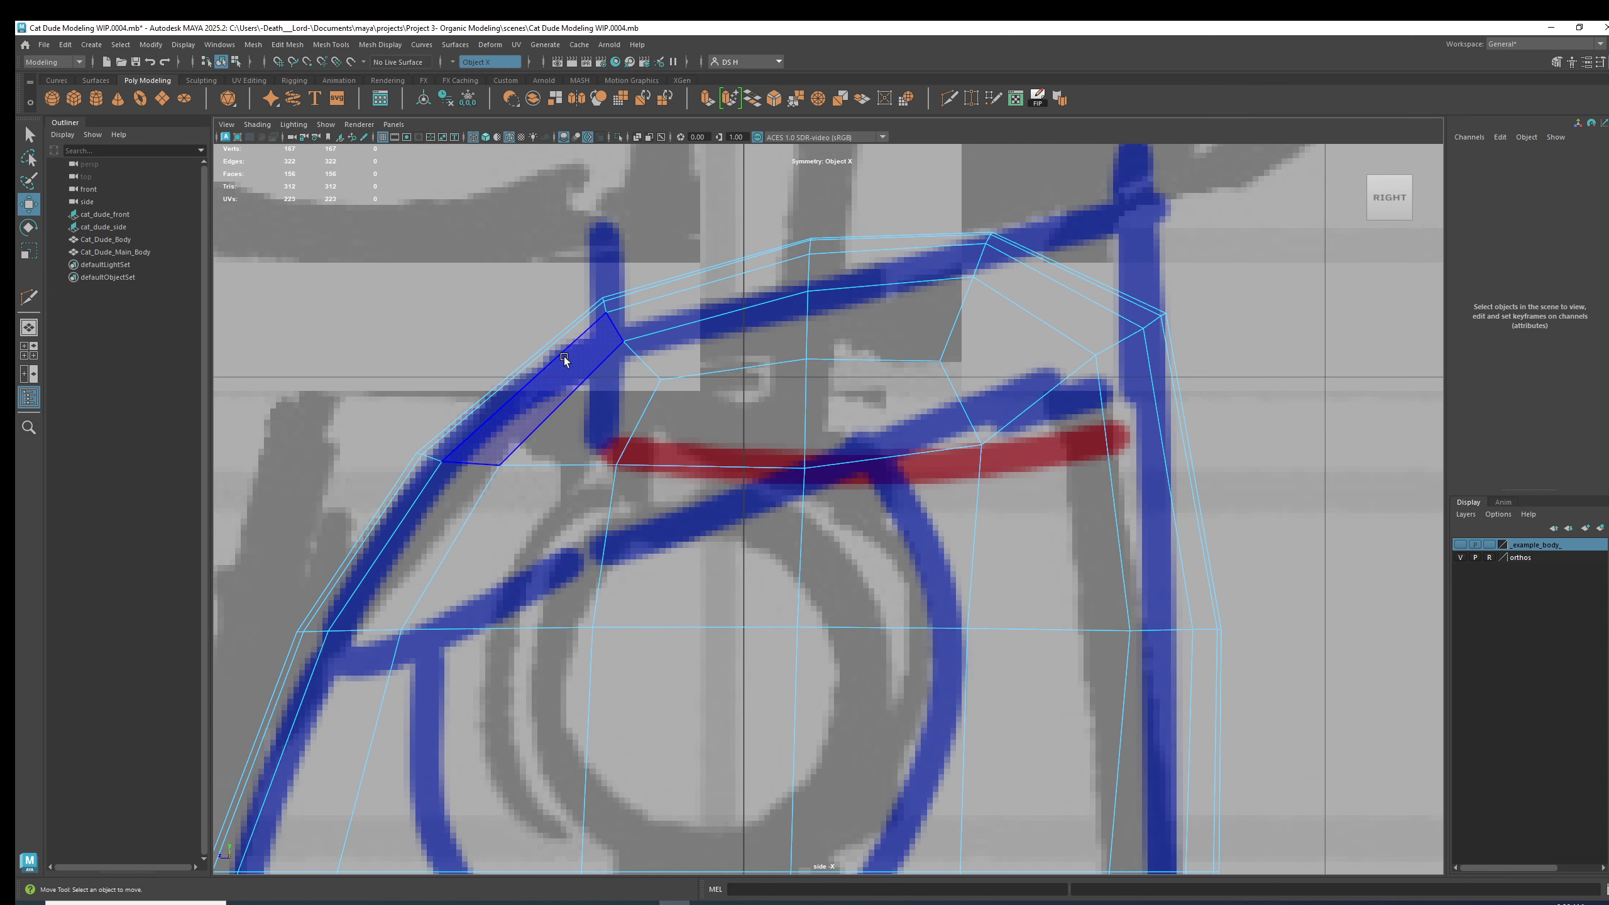
{"action": "key", "text": "F9"}
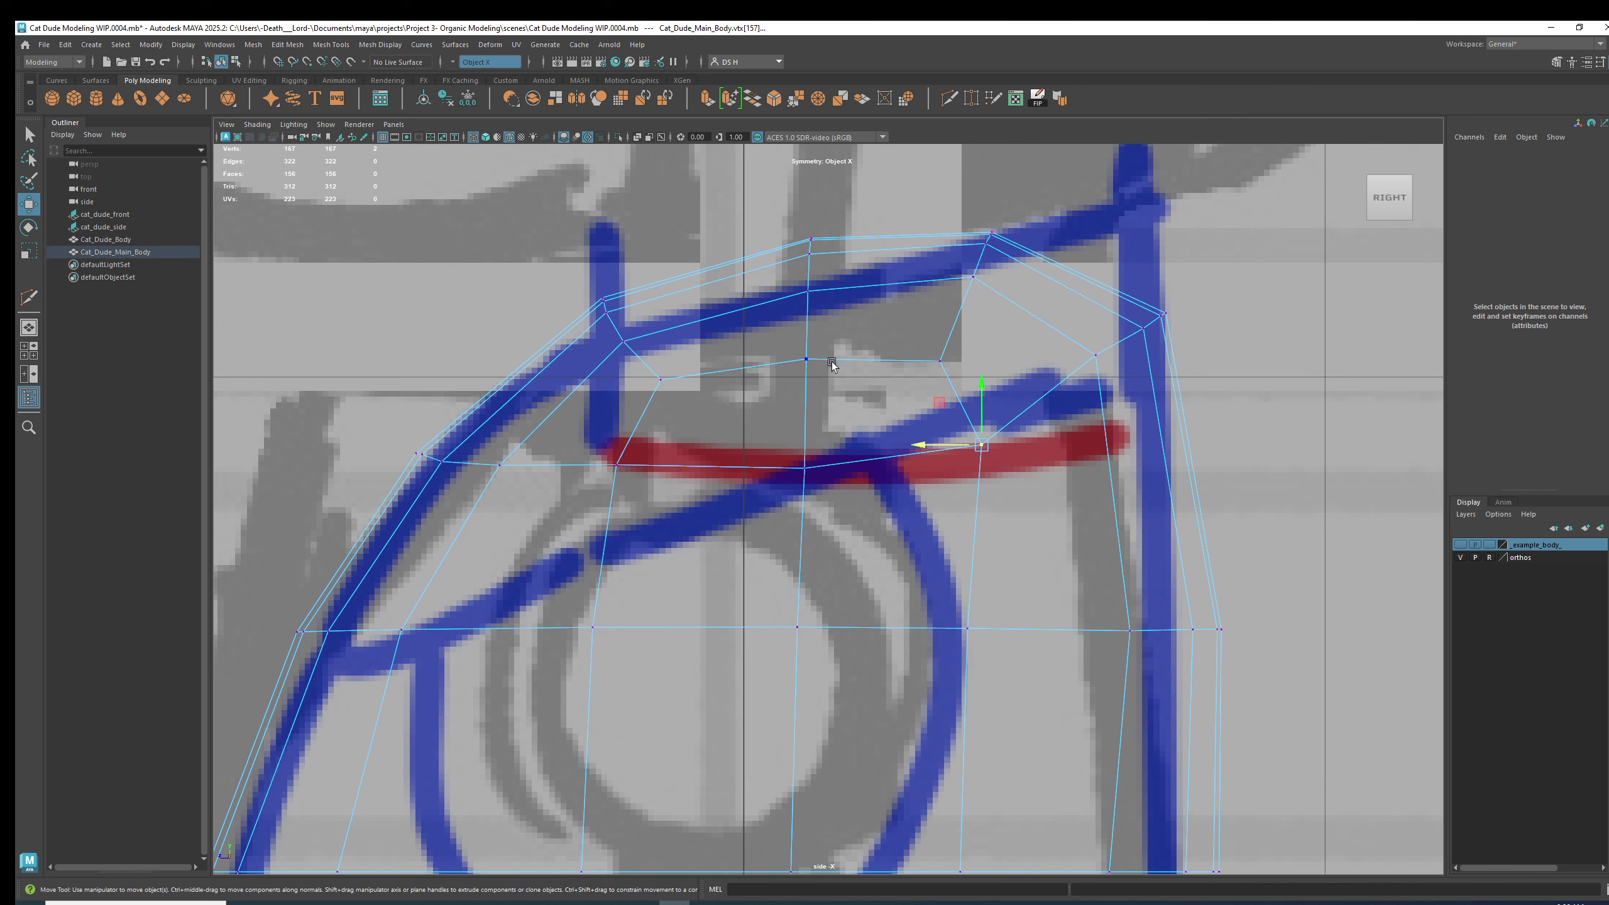
{"action": "left_click", "coordinate": [930, 363]}
{"action": "left_click_drag", "start_coordinate": [940, 319], "coordinate": [940, 313]}
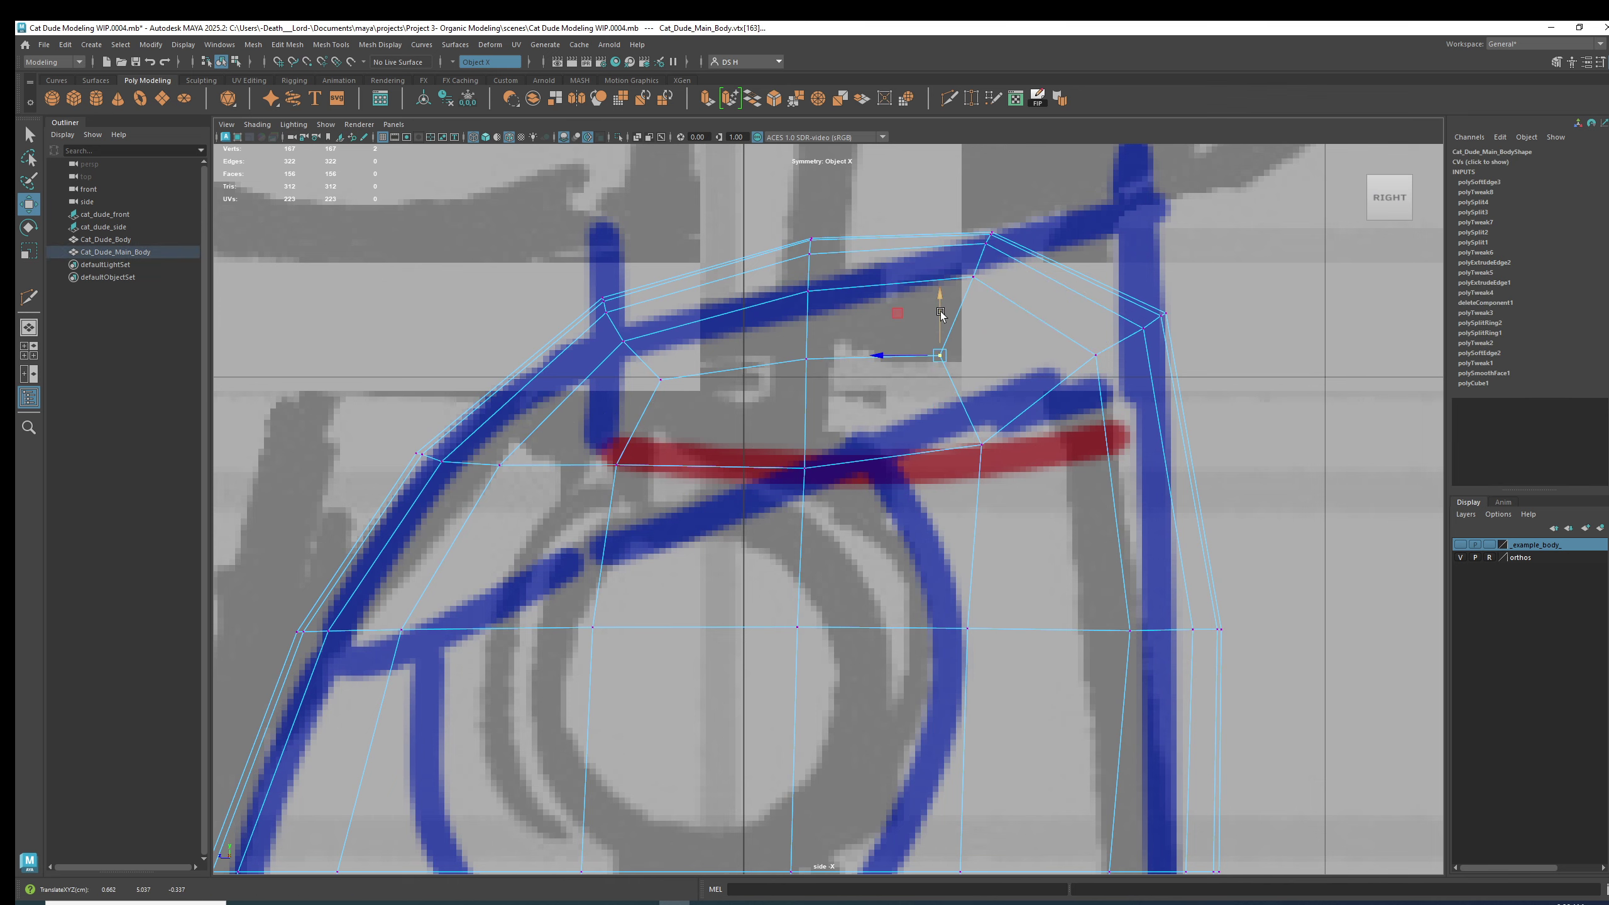
{"action": "key", "text": "3"}
{"action": "left_click_drag", "start_coordinate": [1013, 317], "coordinate": [895, 485], "text": "alt"}
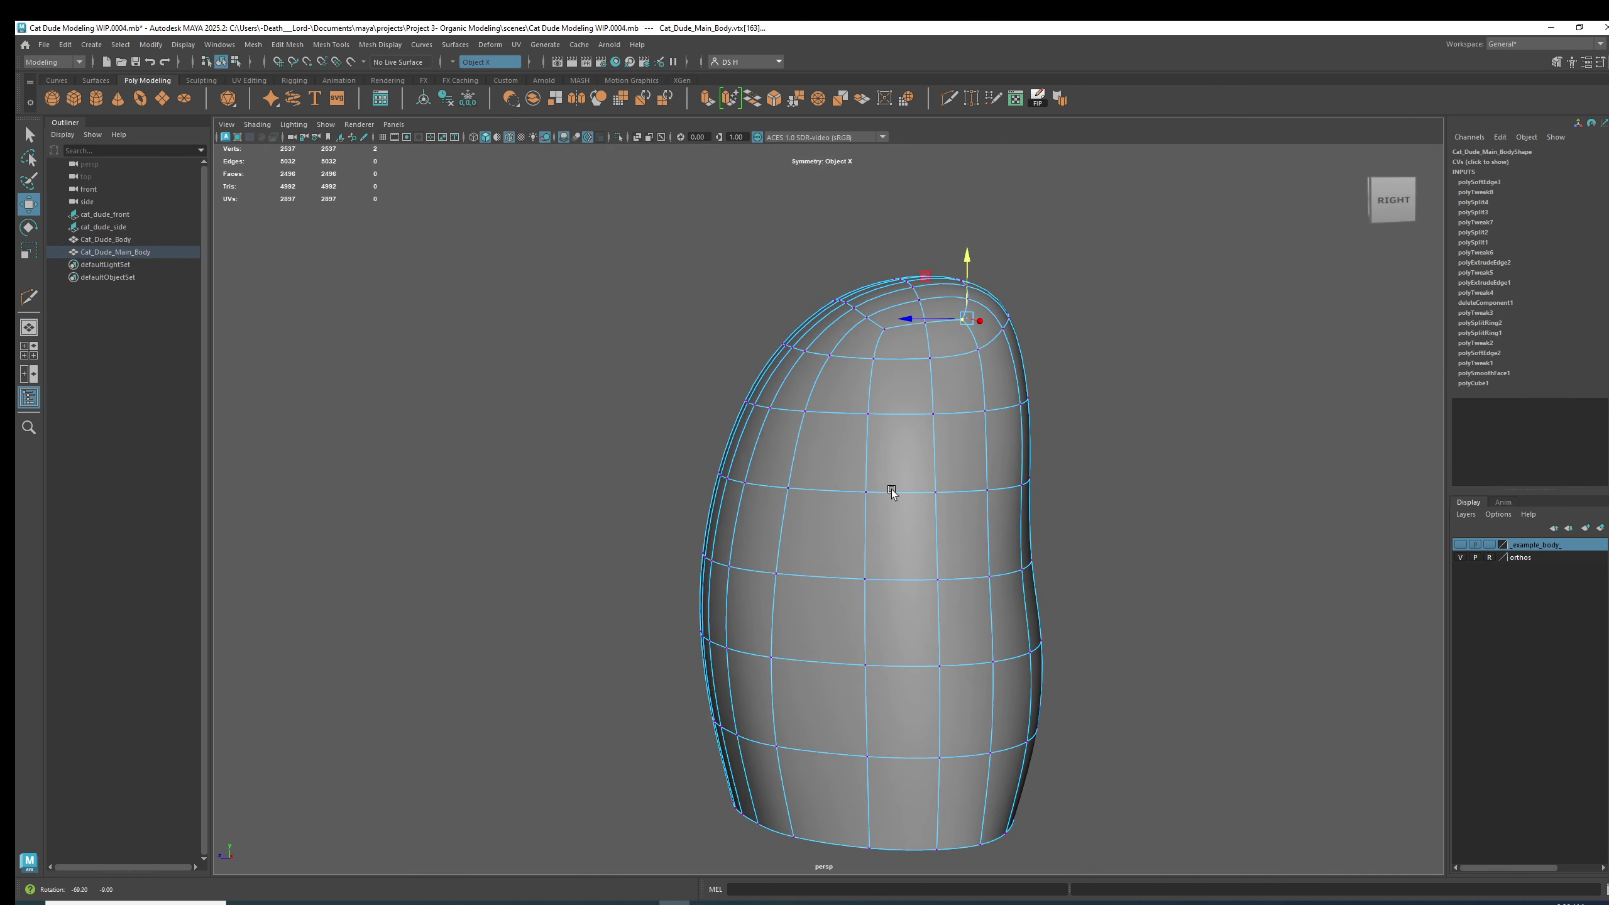
Examine the smoothed body in perspective from the front and above, shaded without its wireframe.
{"action": "left_click", "coordinate": [1166, 314]}
{"action": "key", "text": "3"}
{"action": "left_click_drag", "start_coordinate": [1038, 387], "coordinate": [842, 447], "text": "alt"}
{"action": "right_click_drag", "start_coordinate": [908, 342], "coordinate": [909, 342]}
{"action": "left_click", "coordinate": [1008, 368]}
{"action": "left_click_drag", "start_coordinate": [1012, 377], "coordinate": [1016, 431], "text": "alt"}
{"action": "scroll", "coordinate": [950, 475], "scroll_direction": "down", "scroll_amount": 1}
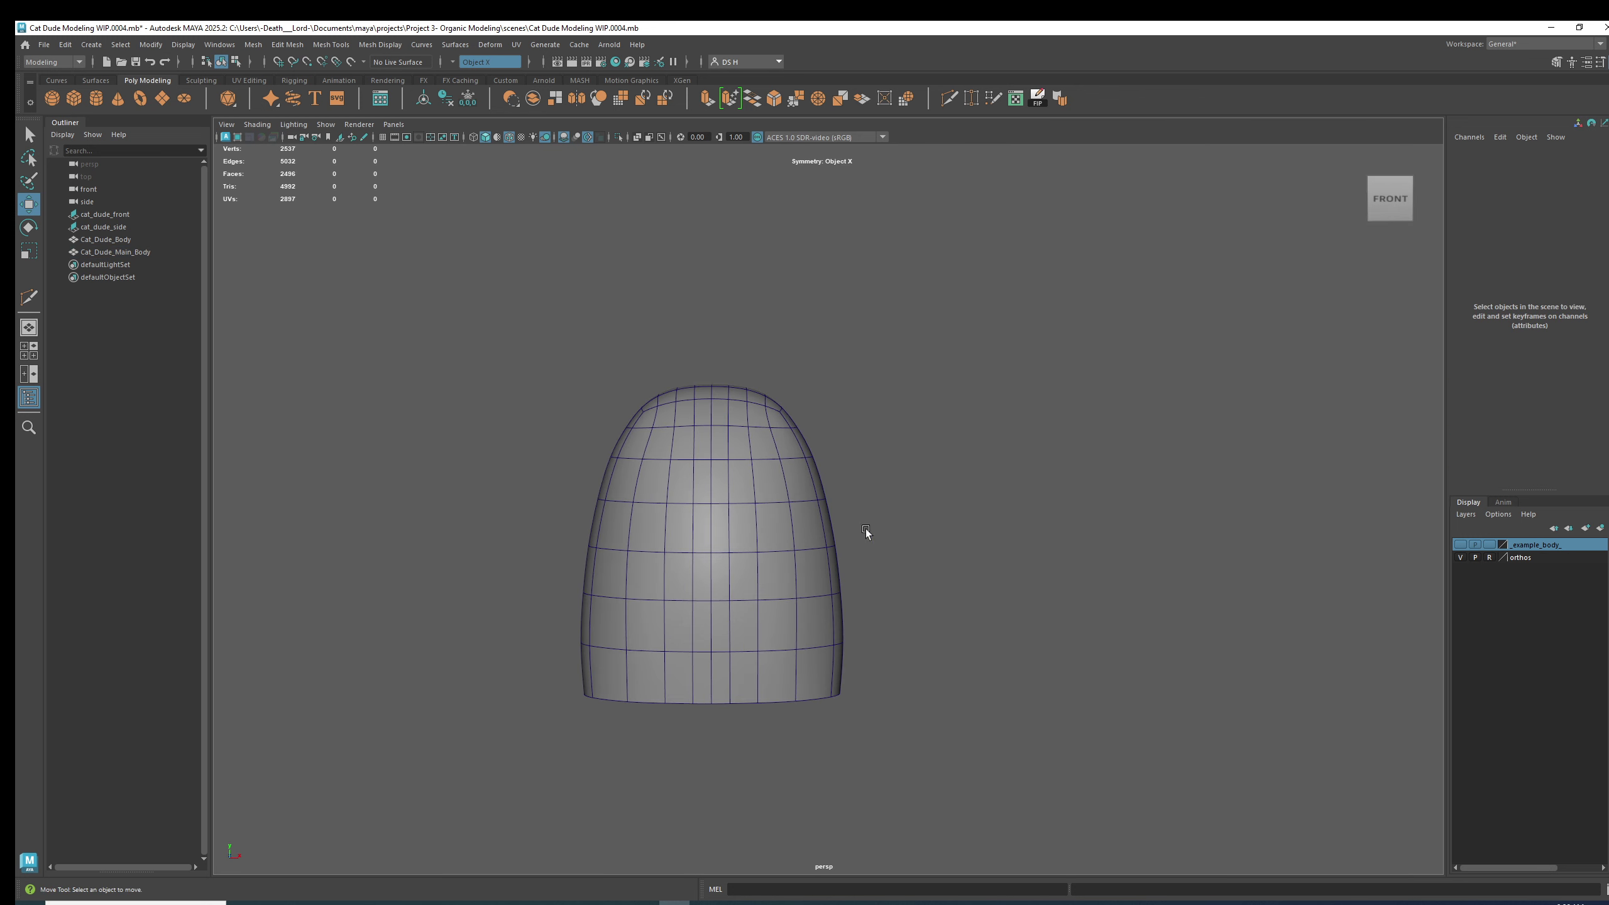
{"action": "key", "text": "alt+5"}
{"action": "mouse_move", "coordinate": [1121, 526]}
{"action": "left_mouse_down", "text": "alt"}
{"action": "mouse_move", "coordinate": [967, 519]}
{"action": "mouse_move", "coordinate": [946, 498]}
{"action": "mouse_move", "coordinate": [968, 574]}
{"action": "mouse_move", "coordinate": [1064, 596]}
{"action": "mouse_move", "coordinate": [910, 452]}
{"action": "left_mouse_up", "text": "alt"}
{"action": "right_click_drag", "start_coordinate": [910, 453], "coordinate": [1111, 548], "text": "alt"}
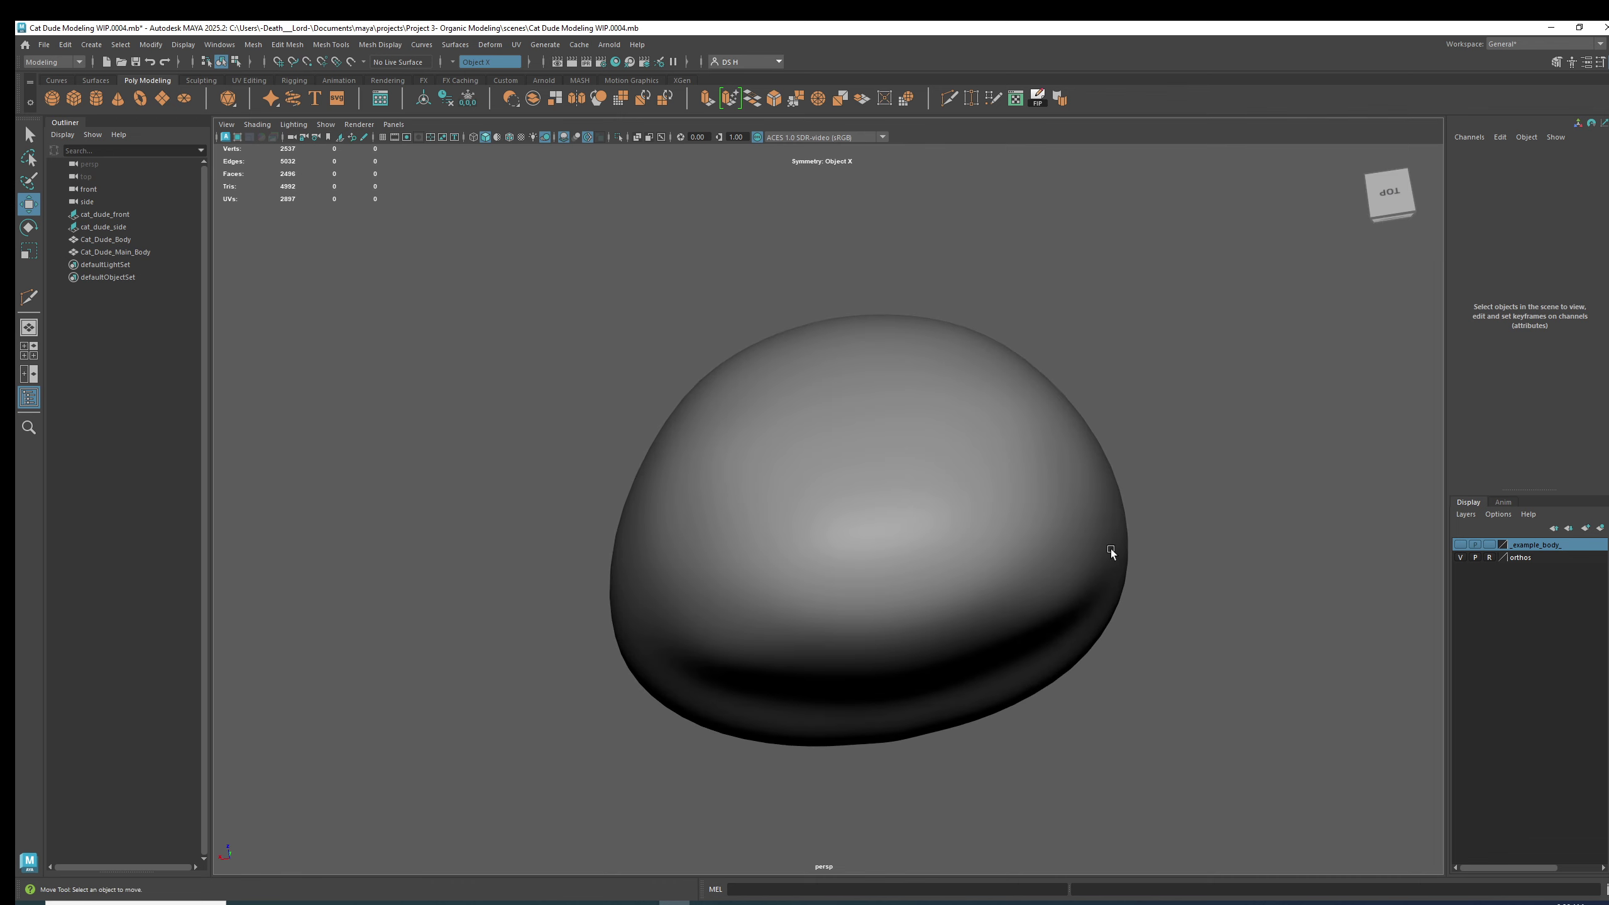
Compare the crown's unsmoothed and smoothed shapes from above with the main body selected.
{"action": "key", "text": "1"}
{"action": "left_click", "coordinate": [978, 546]}
{"action": "key", "text": "1"}
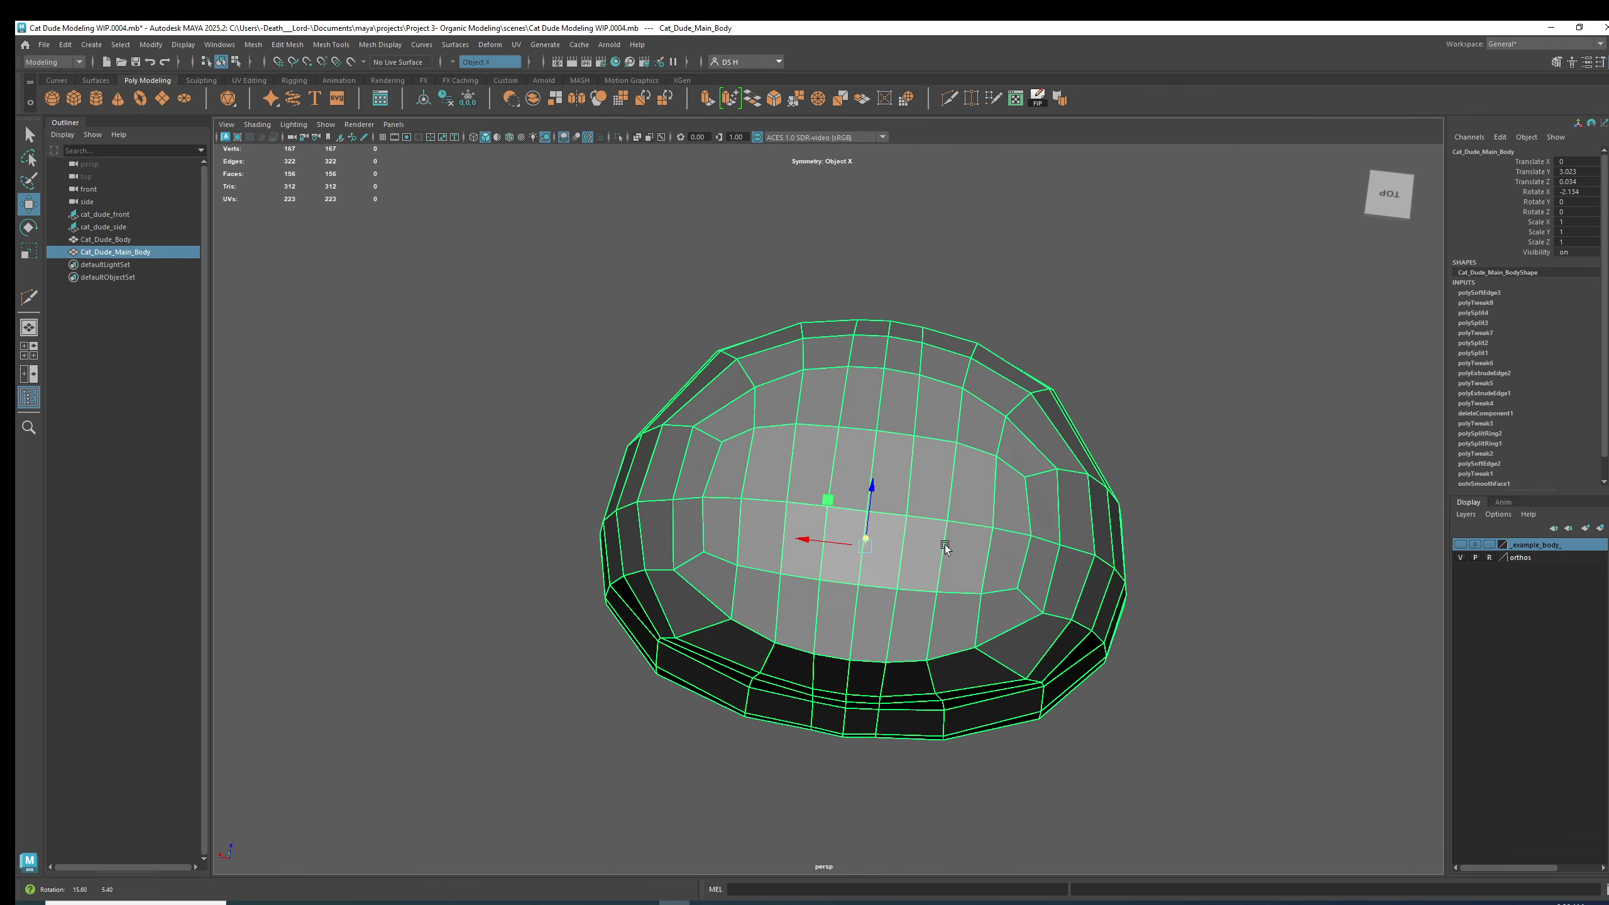
{"action": "left_click_drag", "start_coordinate": [946, 544], "coordinate": [827, 455], "text": "alt"}
{"action": "key", "text": "3"}
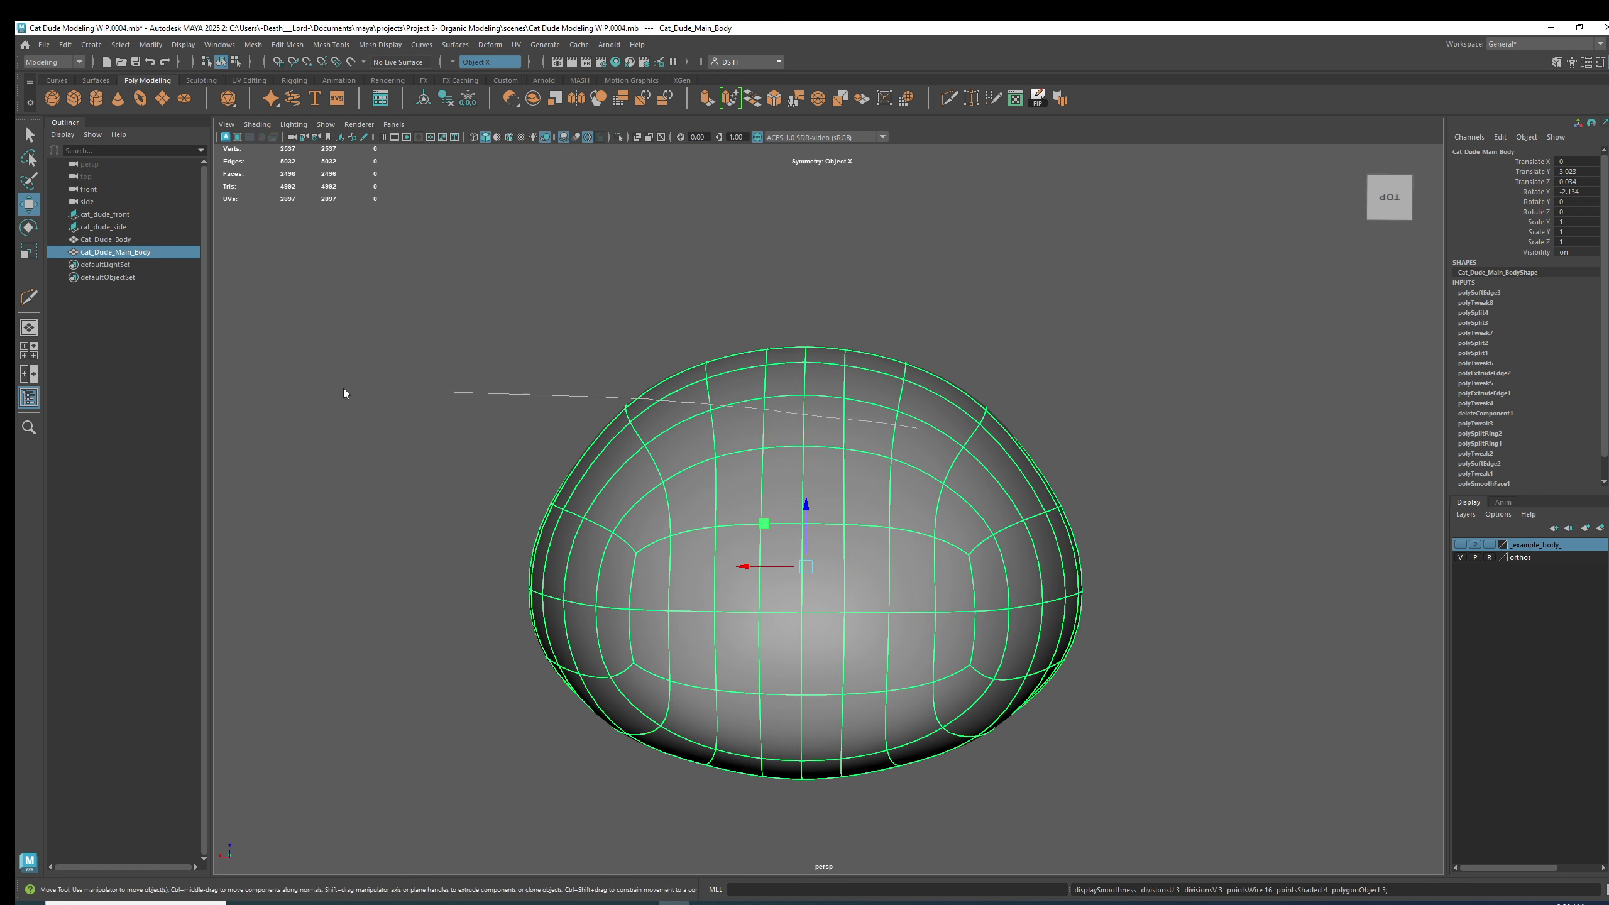
{"action": "left_click", "coordinate": [343, 387]}
Select the vertical vertex columns at the front sides of the body and nudge them slightly forward, restoring the smoothed preview.
{"action": "middle_click_drag", "start_coordinate": [744, 461], "coordinate": [857, 459], "text": "alt"}
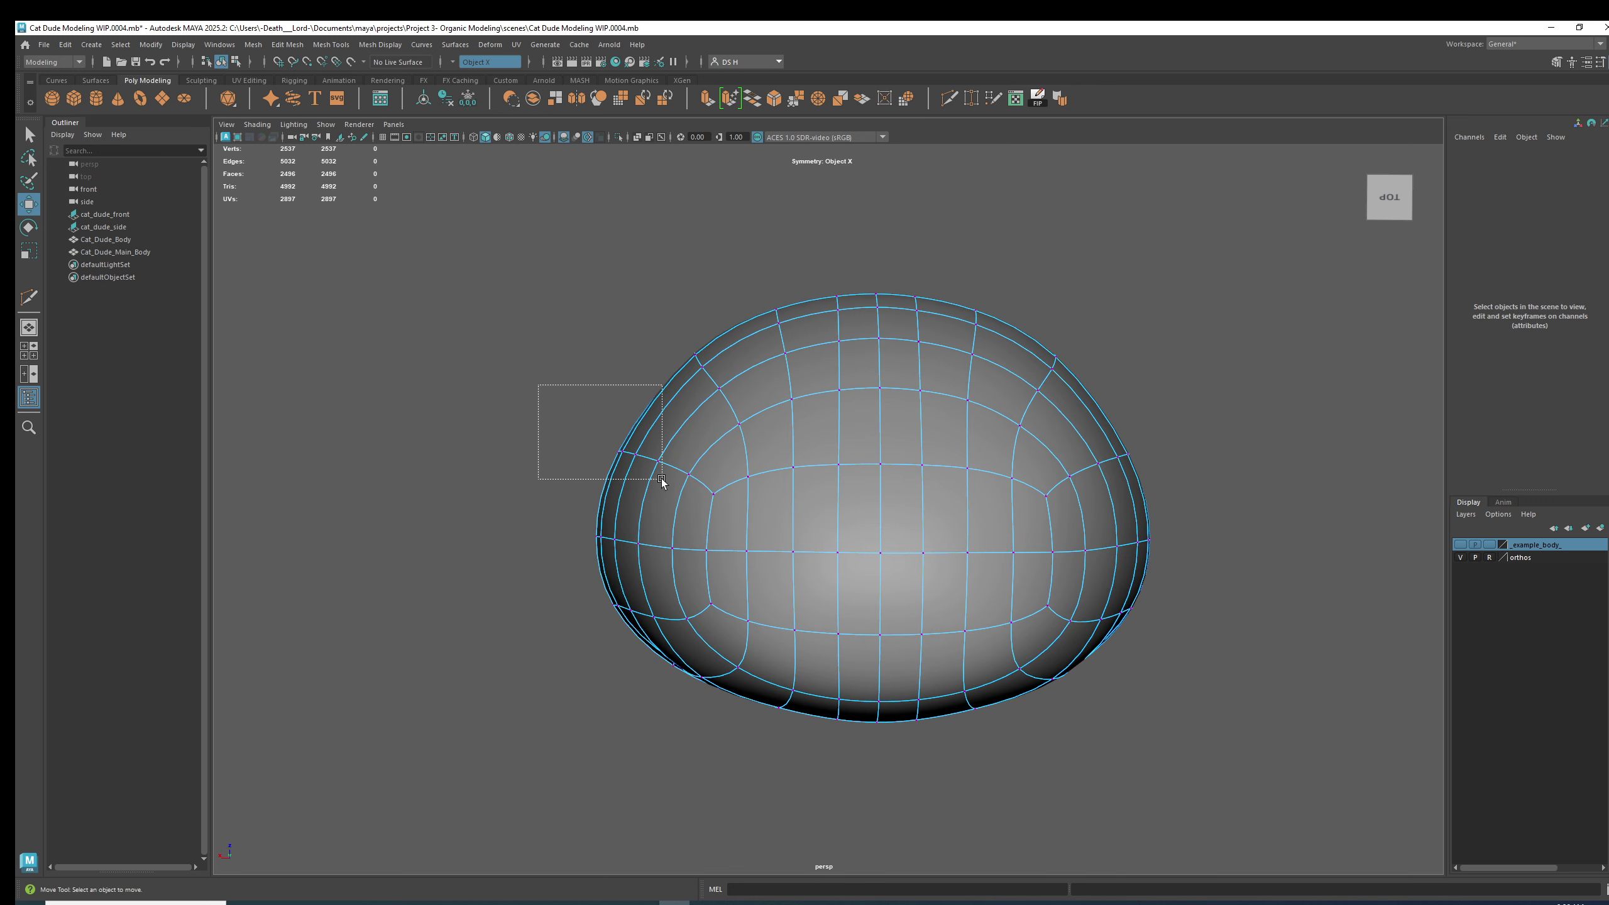
{"action": "left_click_drag", "start_coordinate": [661, 478], "coordinate": [751, 680]}
{"action": "key", "text": "1"}
{"action": "middle_click_drag", "start_coordinate": [899, 392], "coordinate": [1025, 433], "text": "alt"}
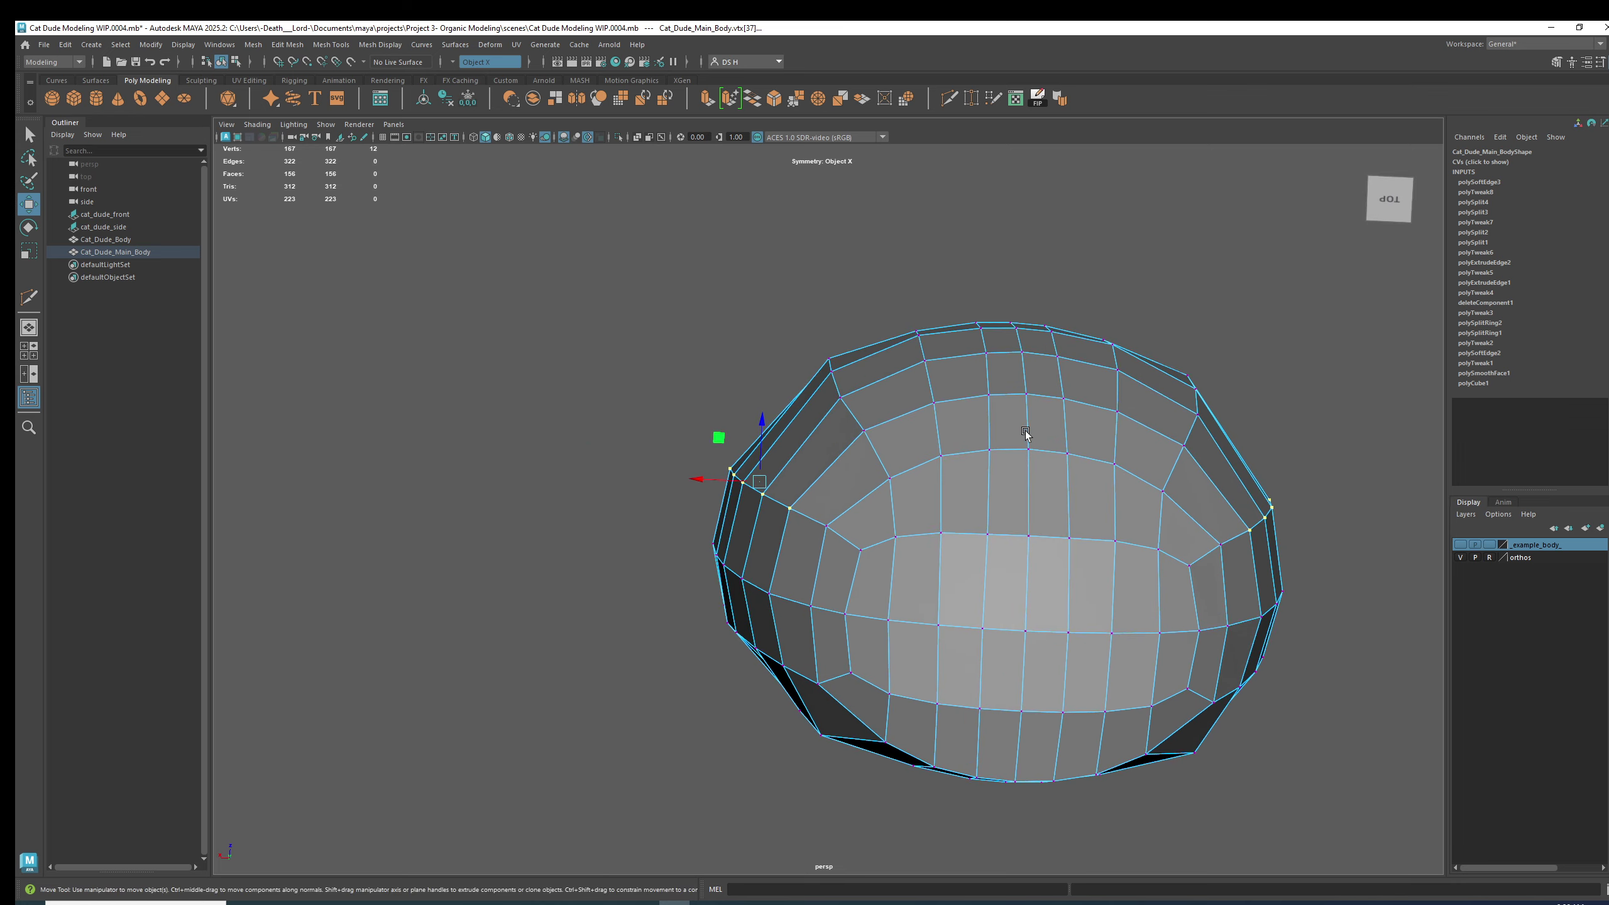
{"action": "left_click_drag", "start_coordinate": [1026, 433], "coordinate": [796, 335], "text": "alt"}
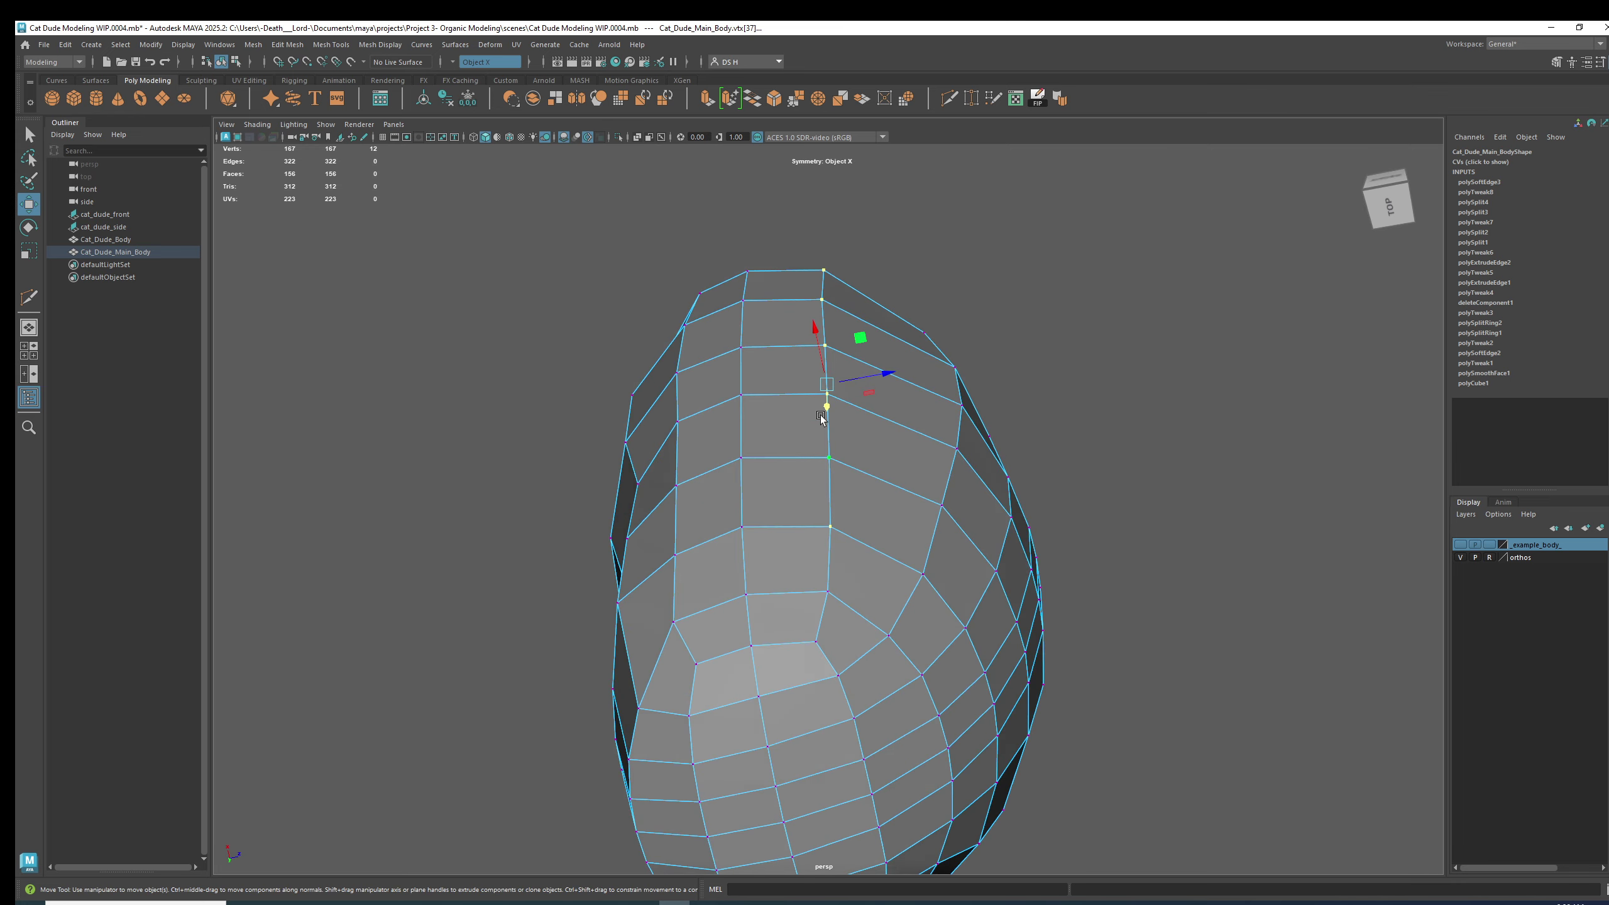
{"action": "left_click_drag", "start_coordinate": [820, 419], "coordinate": [877, 574], "text": "alt"}
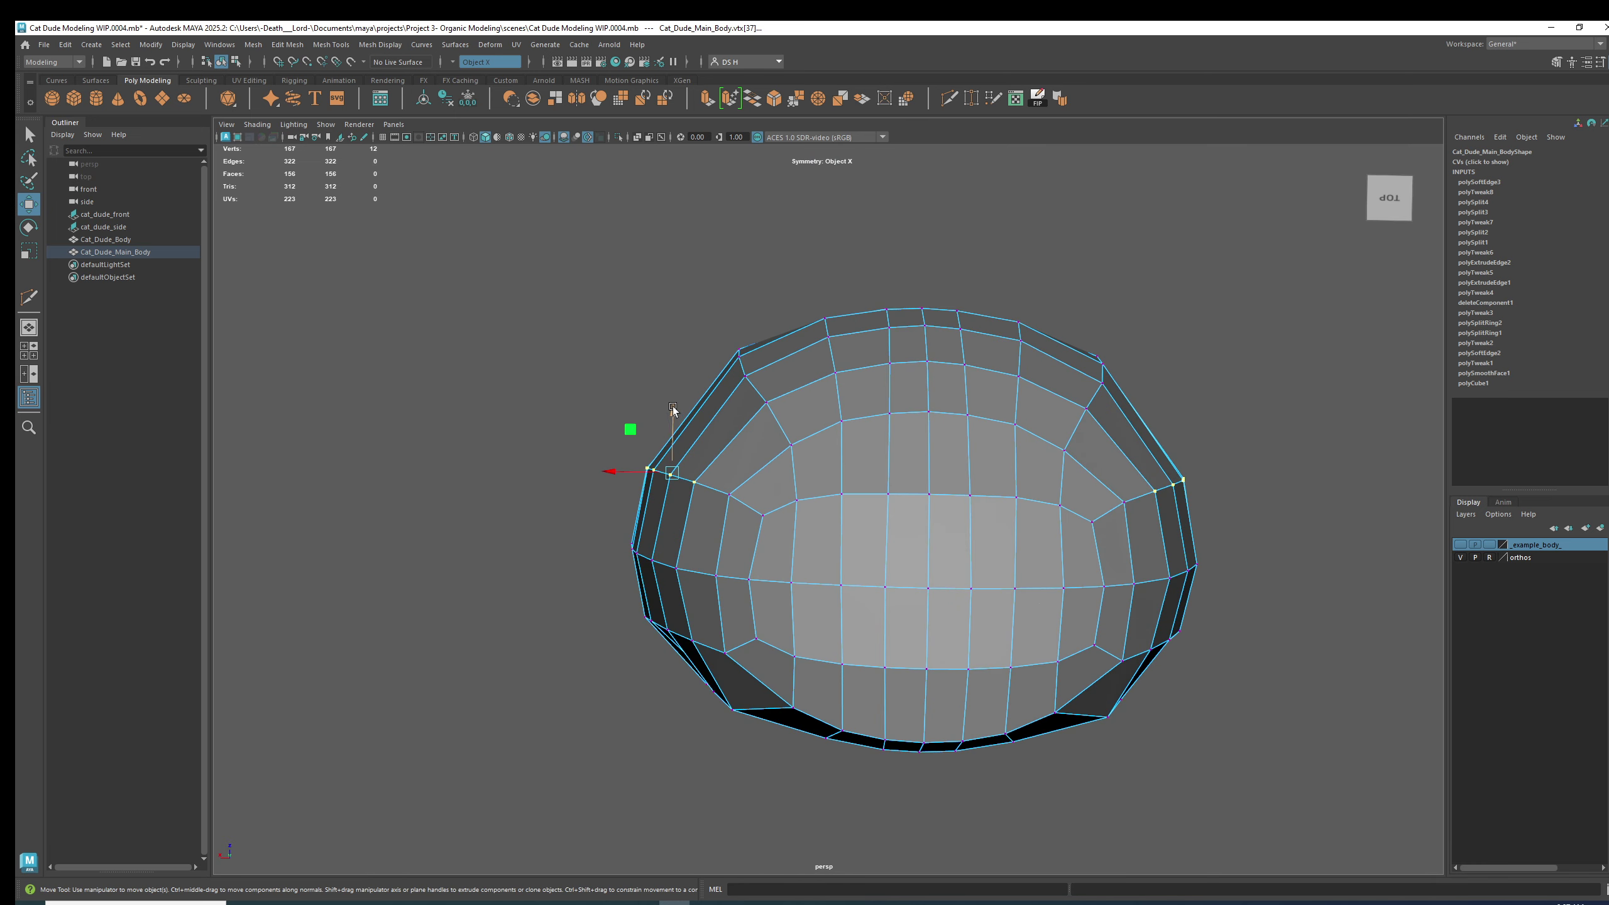
{"action": "left_click_drag", "start_coordinate": [672, 406], "coordinate": [671, 399]}
{"action": "key", "text": "3"}
Examine the smoothed body's top, side profile and rear in the perspective view.
{"action": "right_click_drag", "start_coordinate": [1031, 558], "coordinate": [830, 525], "text": "alt"}
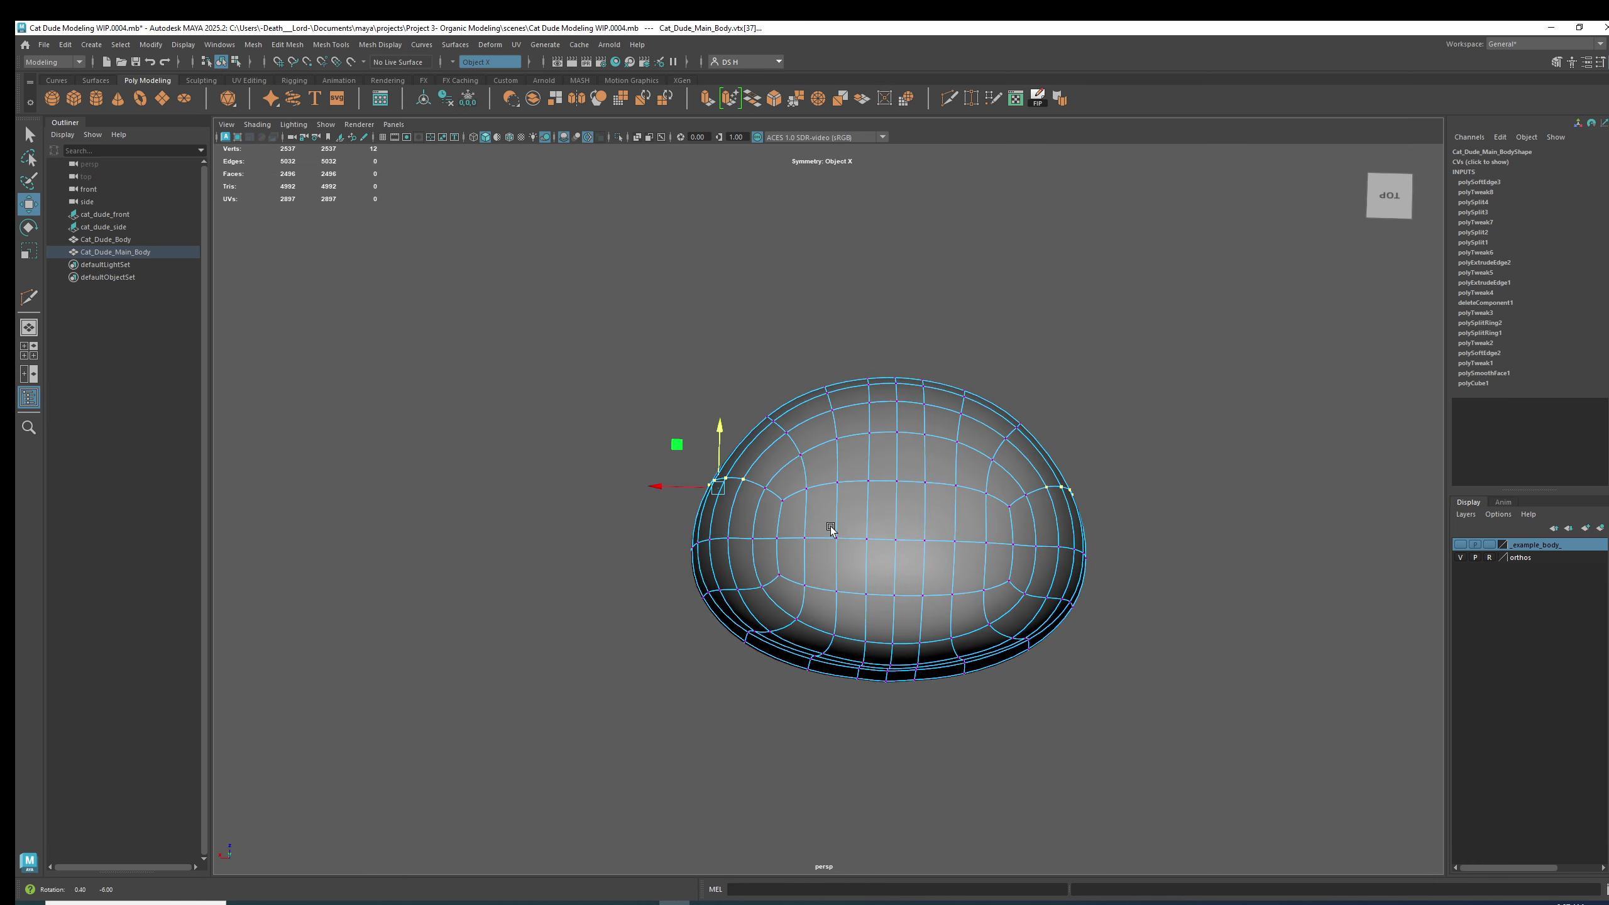
{"action": "left_click_drag", "start_coordinate": [829, 525], "coordinate": [855, 540], "text": "alt"}
{"action": "right_click_drag", "start_coordinate": [855, 540], "coordinate": [1021, 556], "text": "alt"}
{"action": "left_click_drag", "start_coordinate": [947, 520], "coordinate": [909, 485], "text": "alt"}
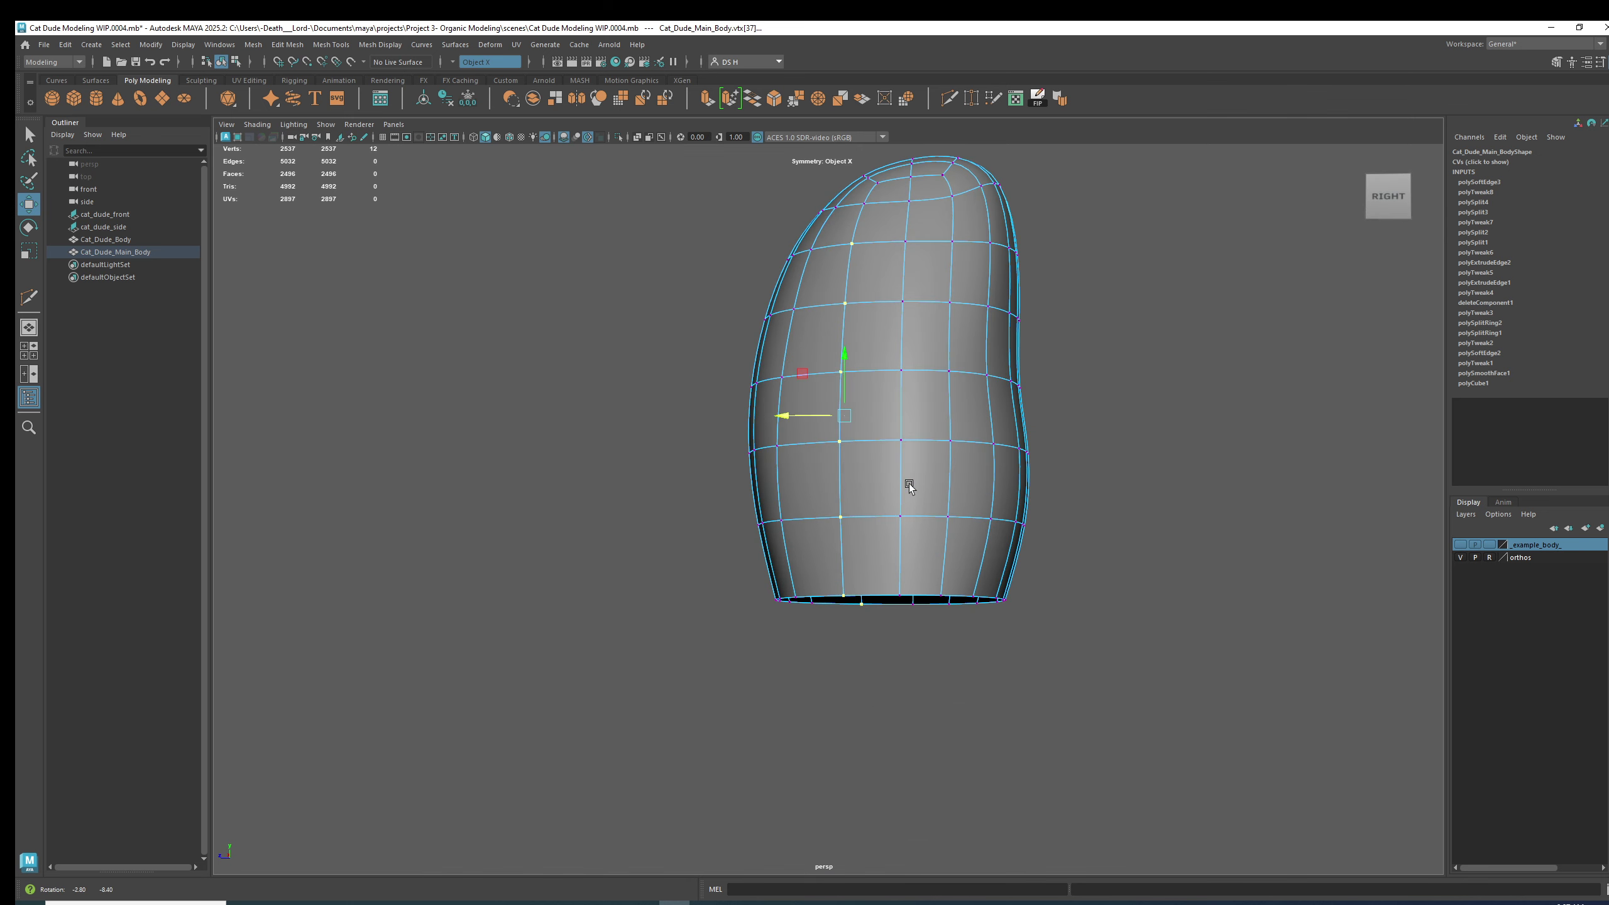
{"action": "left_click_drag", "start_coordinate": [885, 697], "coordinate": [832, 617], "text": "alt"}
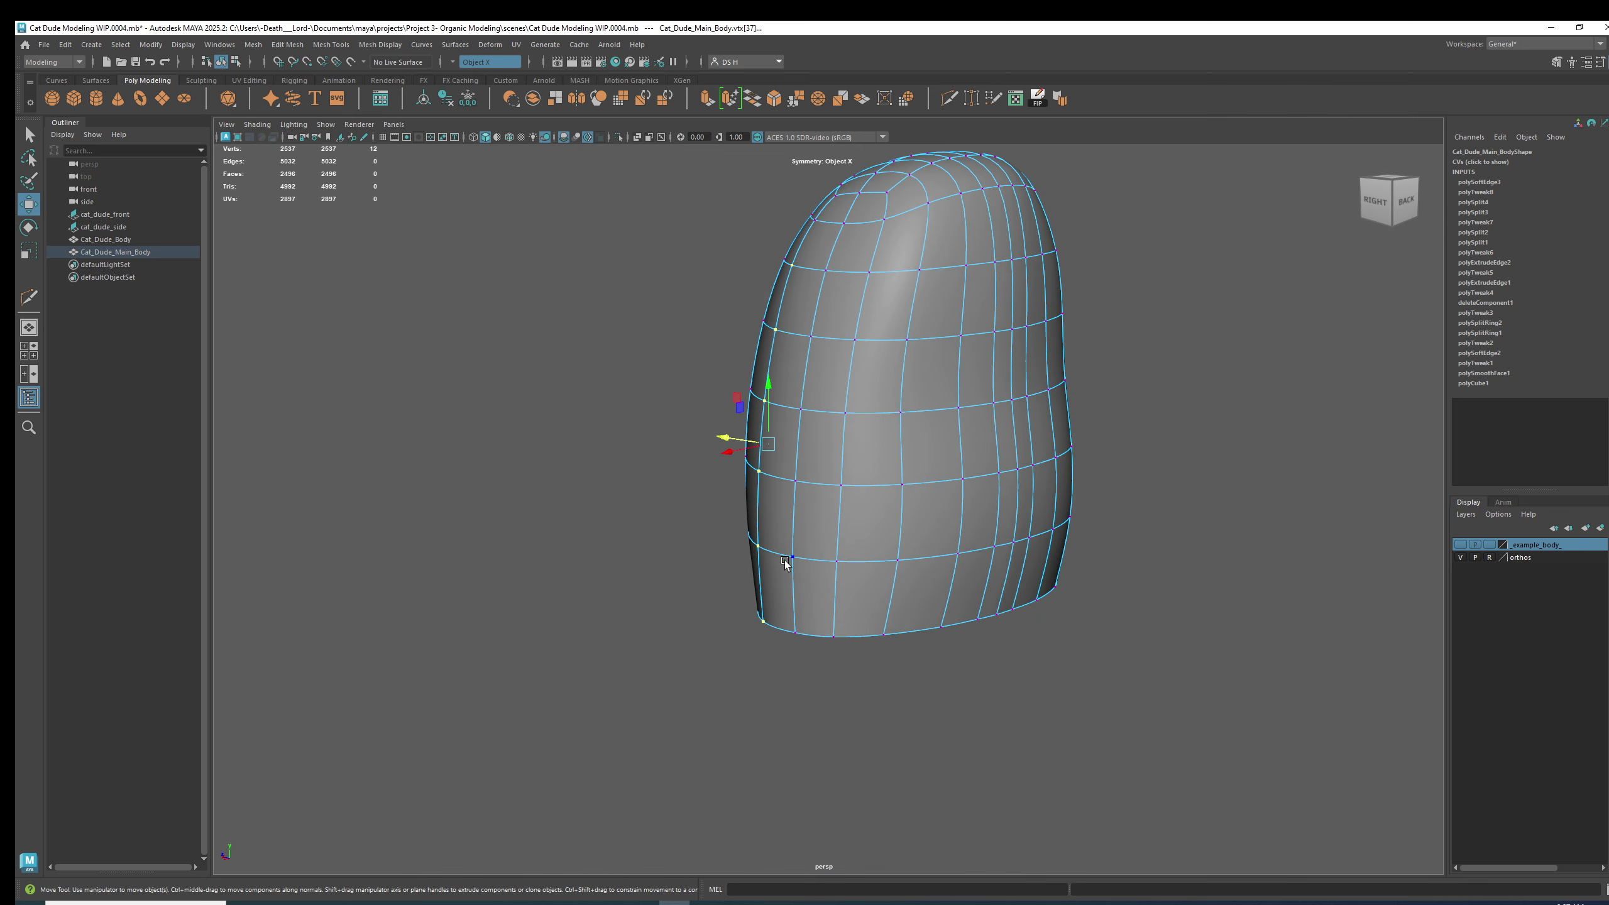
{"action": "left_click_drag", "start_coordinate": [856, 697], "coordinate": [848, 575], "text": "alt"}
In the side view, select the two middle bottom faces beneath the blue leg arc to check the leg placement.
{"action": "key", "text": "space"}
{"action": "key", "text": "space"}
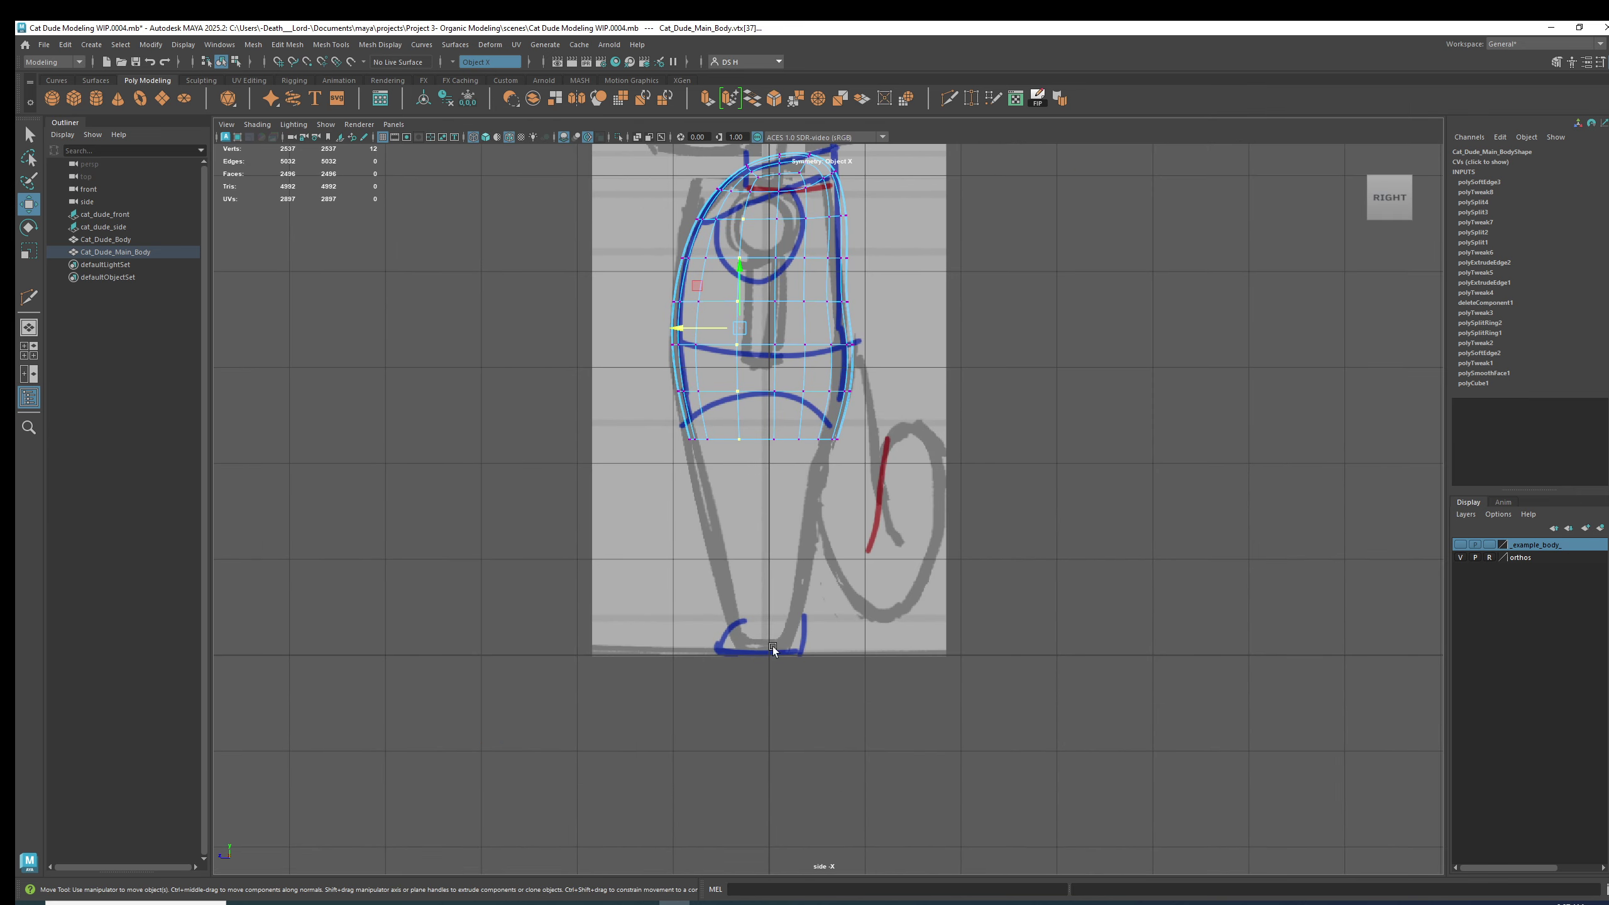
{"action": "scroll", "coordinate": [829, 409], "scroll_direction": "up", "scroll_amount": 3}
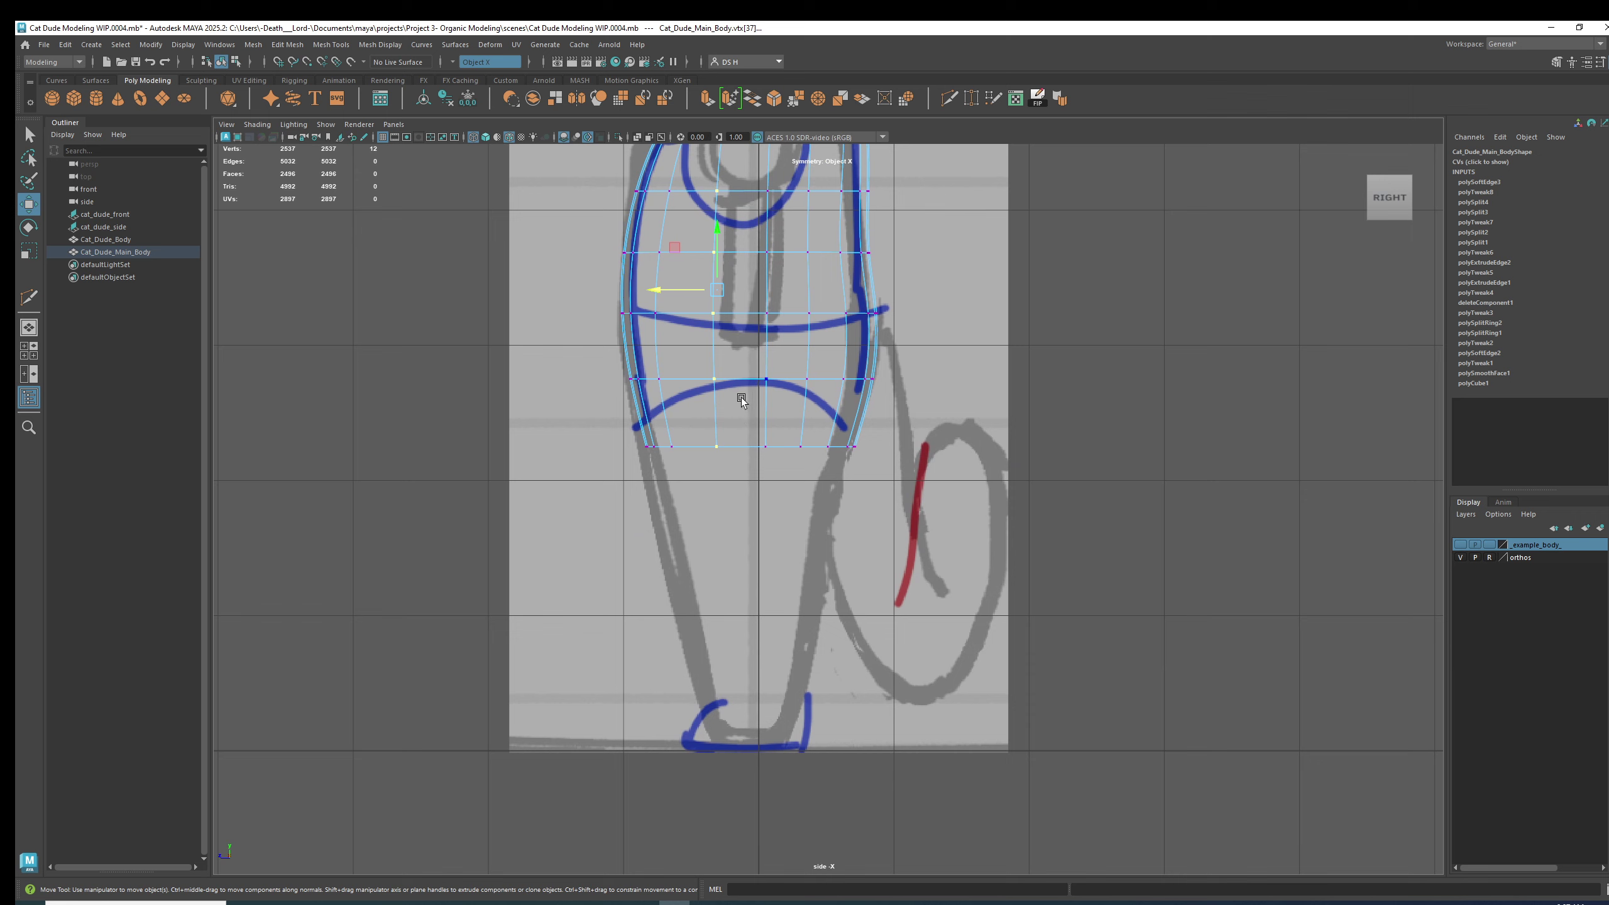
{"action": "left_click", "coordinate": [759, 413]}
{"action": "left_click", "coordinate": [784, 408]}
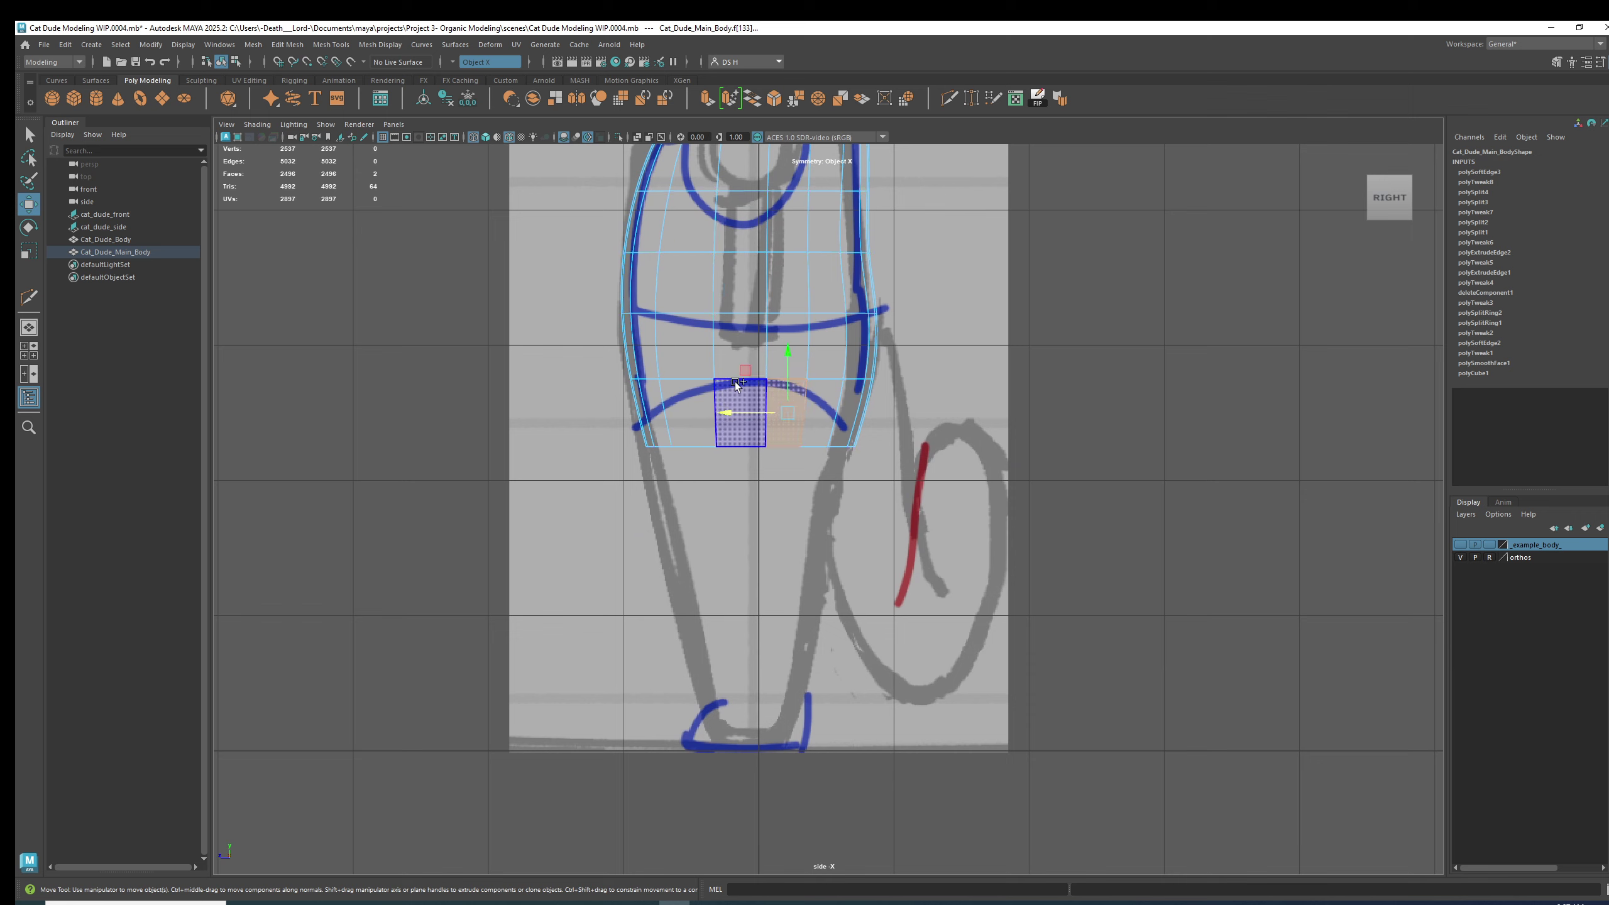
{"action": "left_click", "coordinate": [738, 388], "text": "shift"}
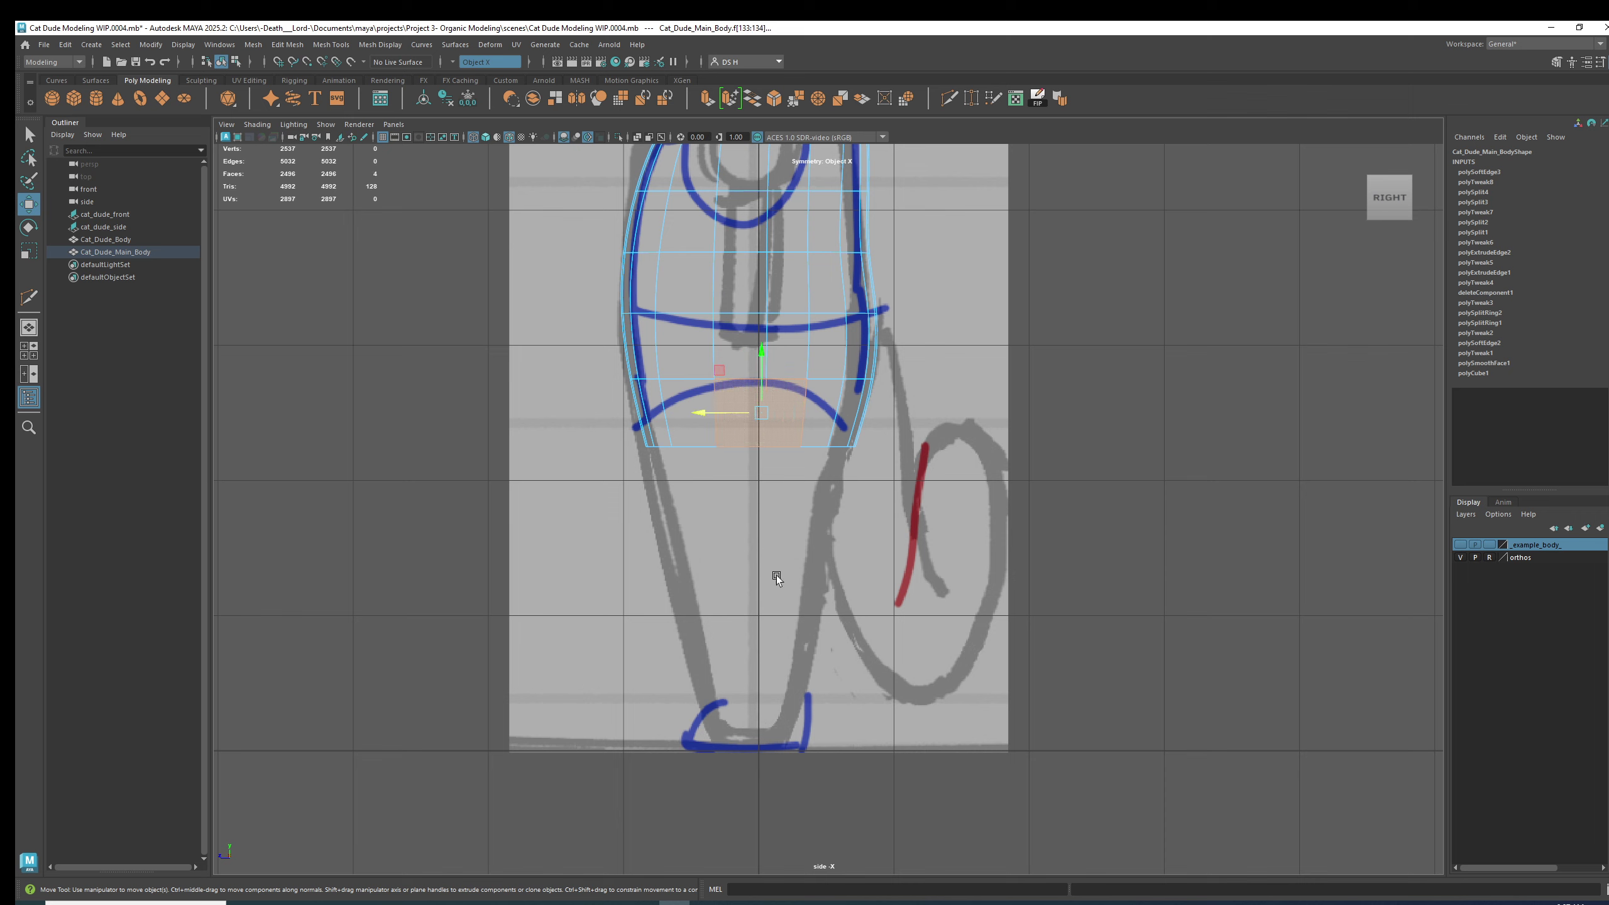
{"action": "scroll", "coordinate": [1056, 499], "scroll_direction": "up", "scroll_amount": 3}
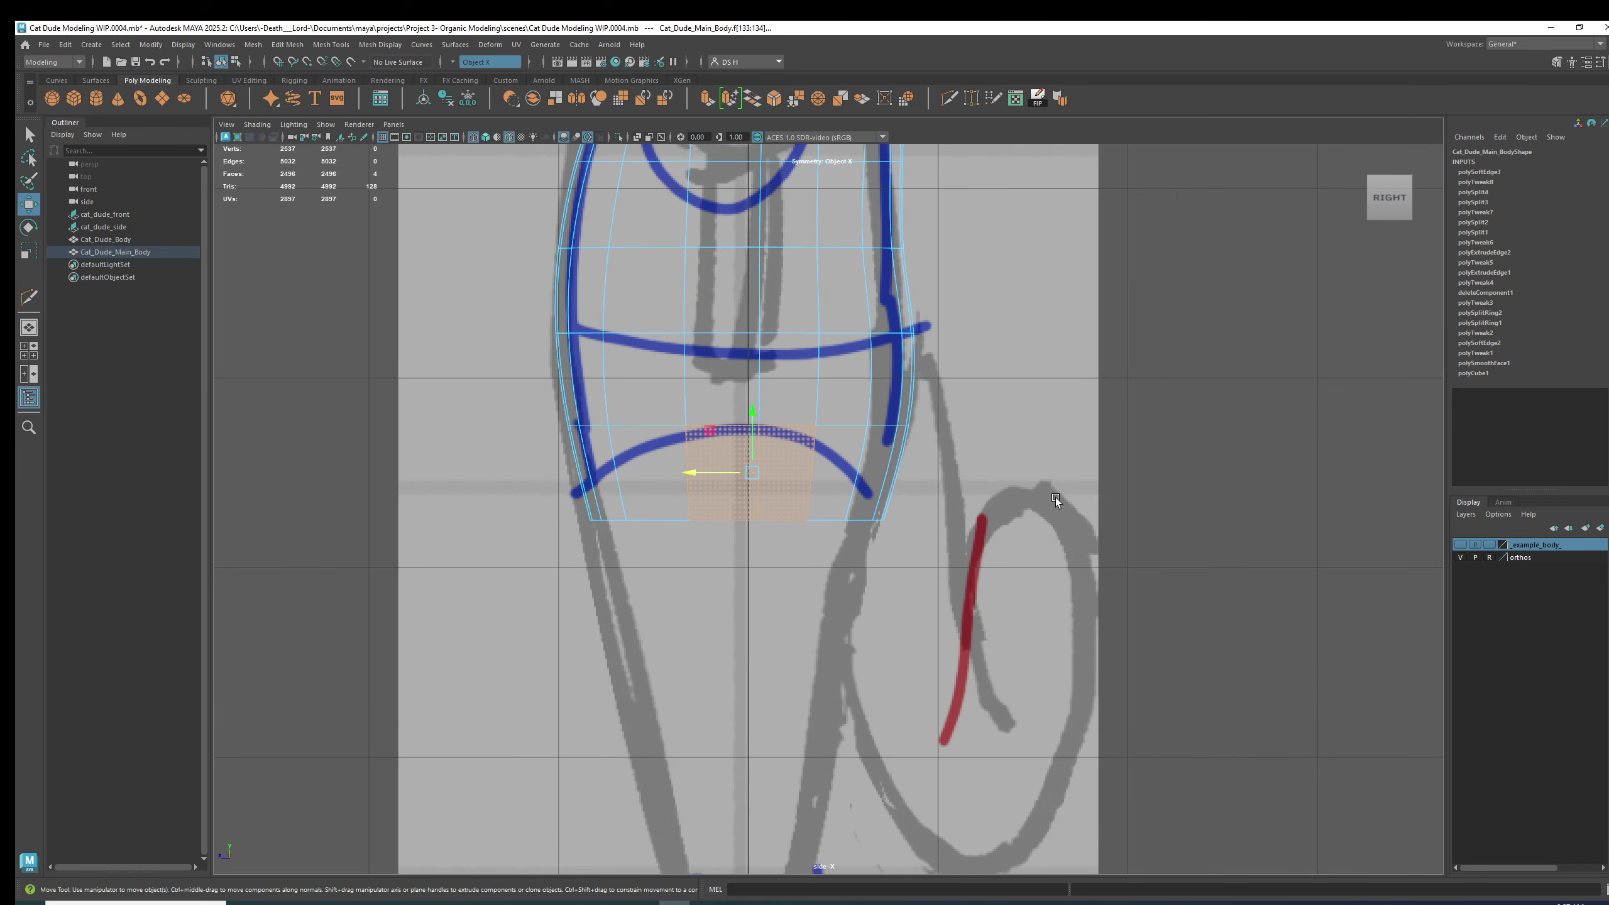
Nudge the edge at the rear of the leg arc horizontally and shift the front-middle bottom rim vertex slightly backward with smoothing off.
{"action": "left_click", "coordinate": [809, 452]}
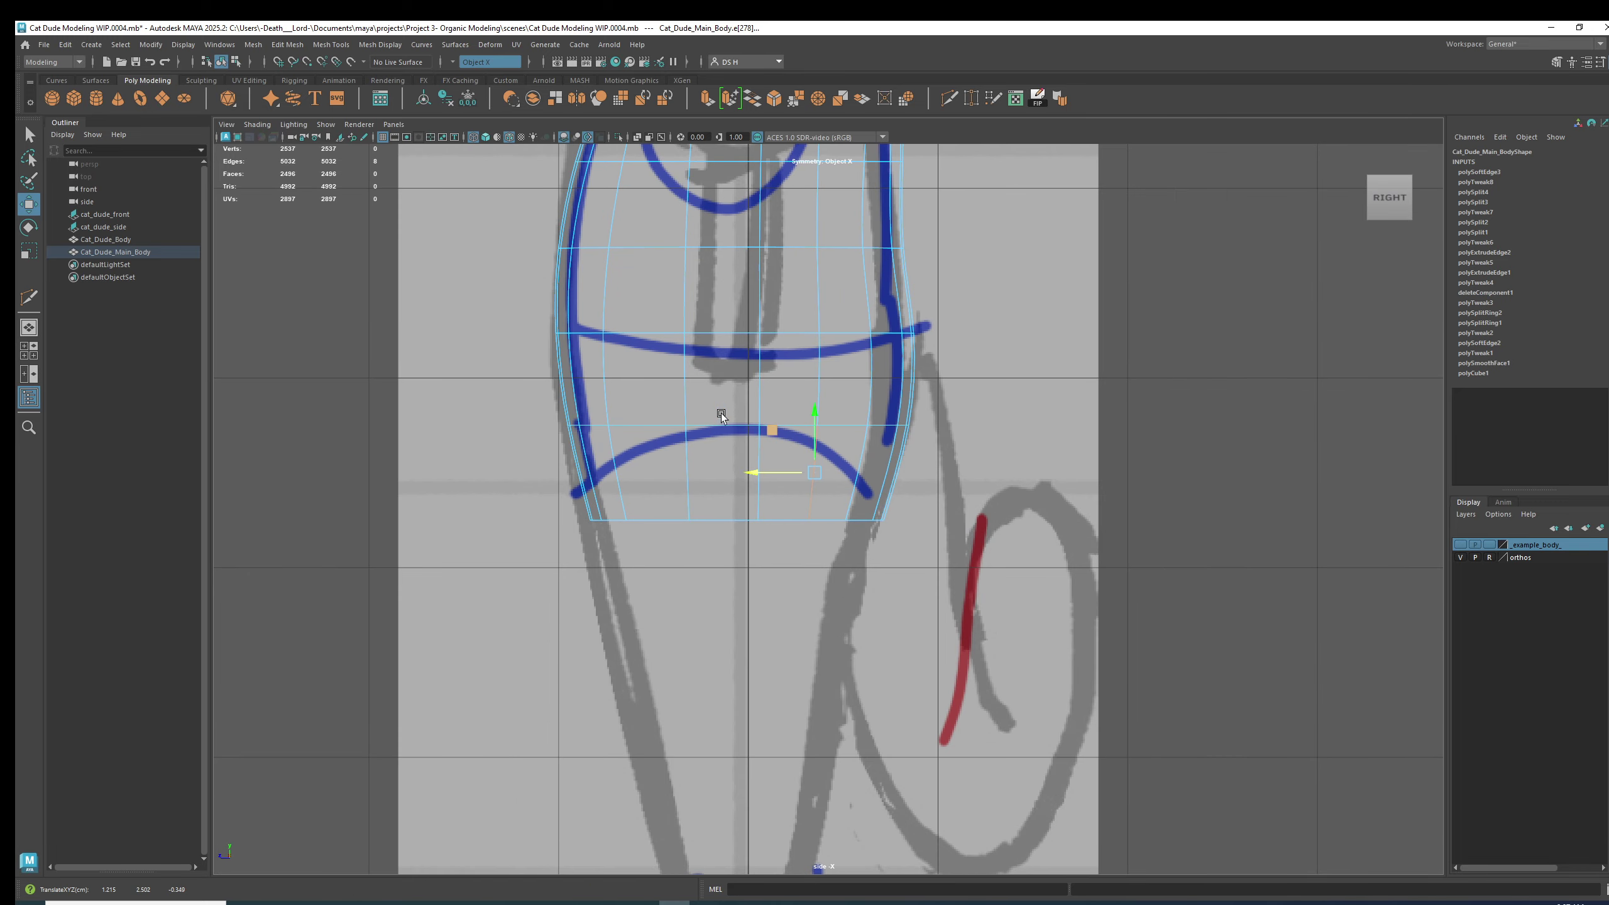
{"action": "scroll", "coordinate": [823, 501], "scroll_direction": "up", "scroll_amount": 3}
{"action": "key", "text": "1"}
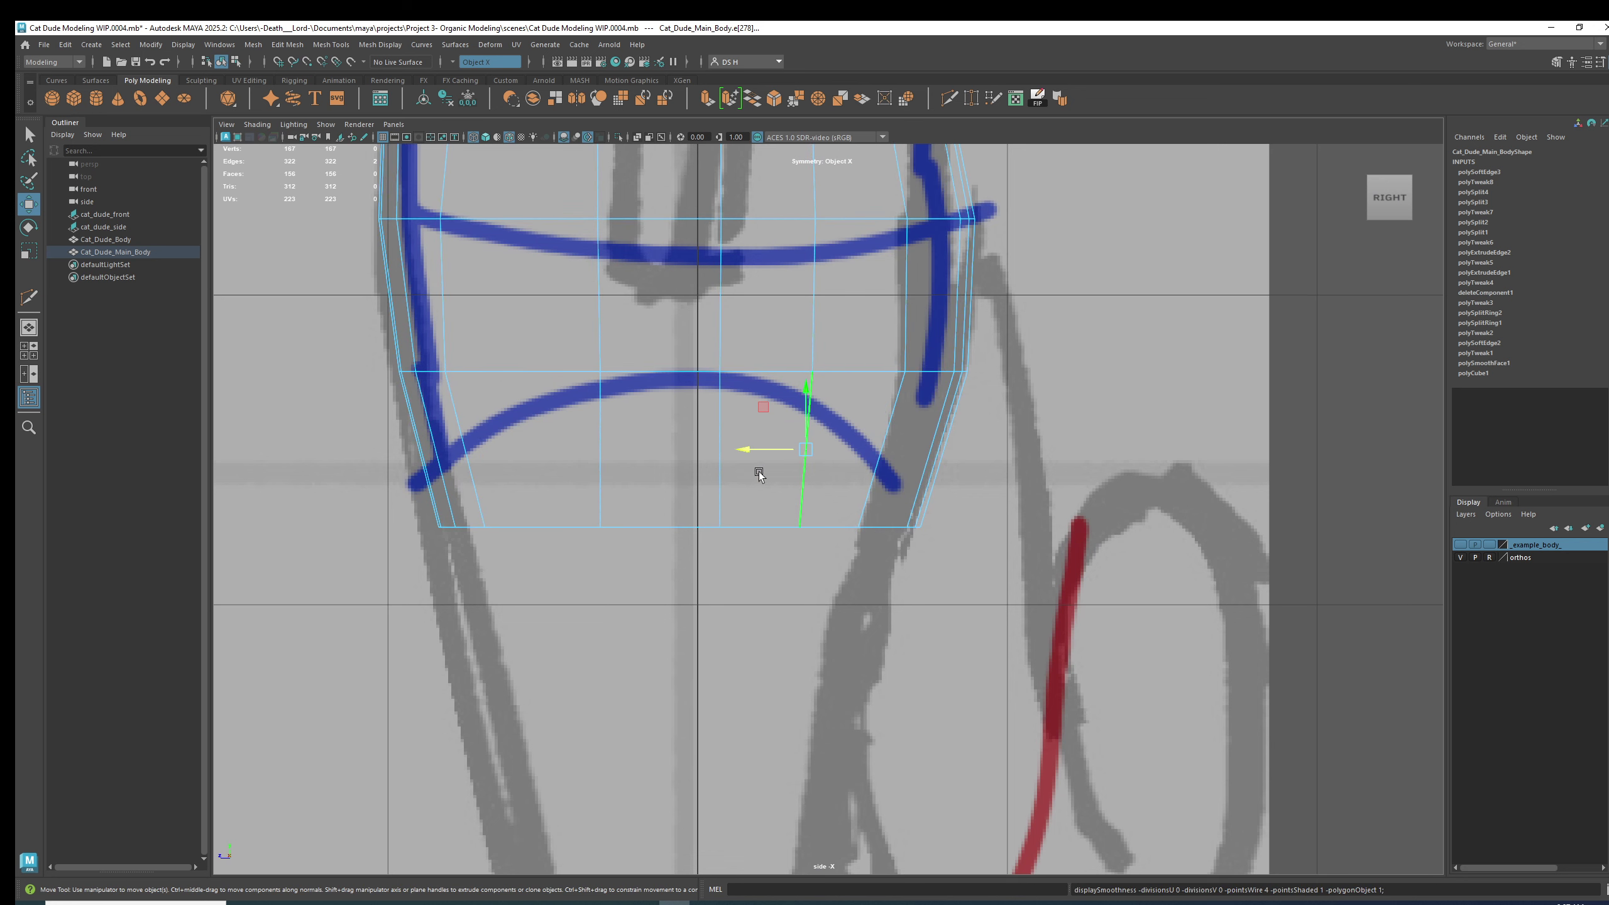
{"action": "left_click", "coordinate": [1162, 579]}
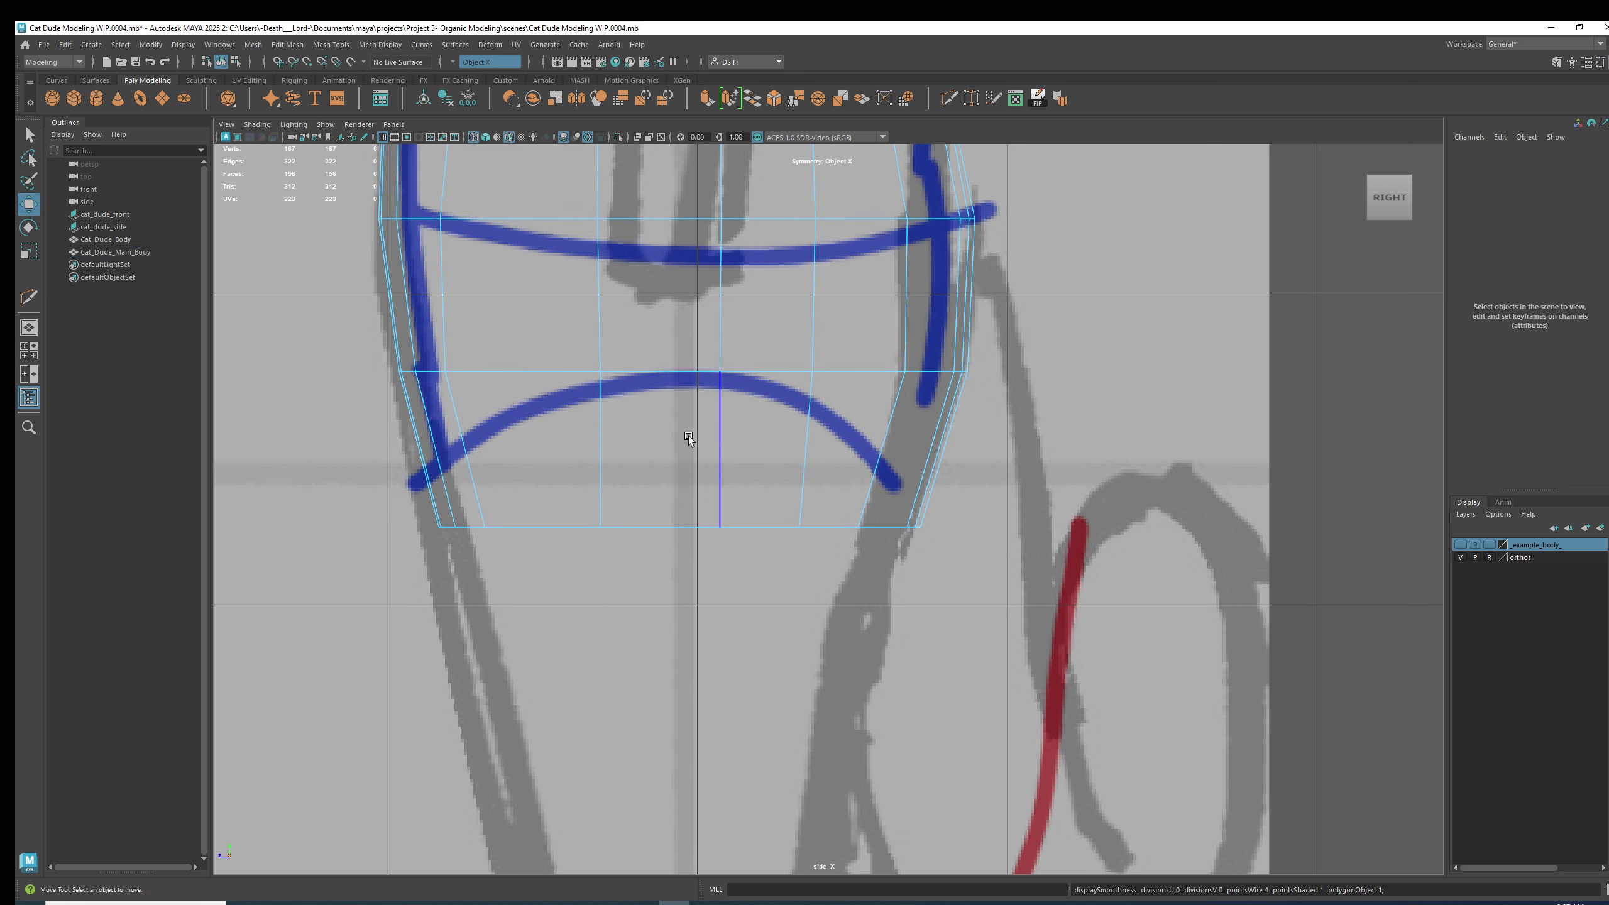
{"action": "left_click", "coordinate": [587, 520]}
{"action": "left_click_drag", "start_coordinate": [539, 527], "coordinate": [546, 526]}
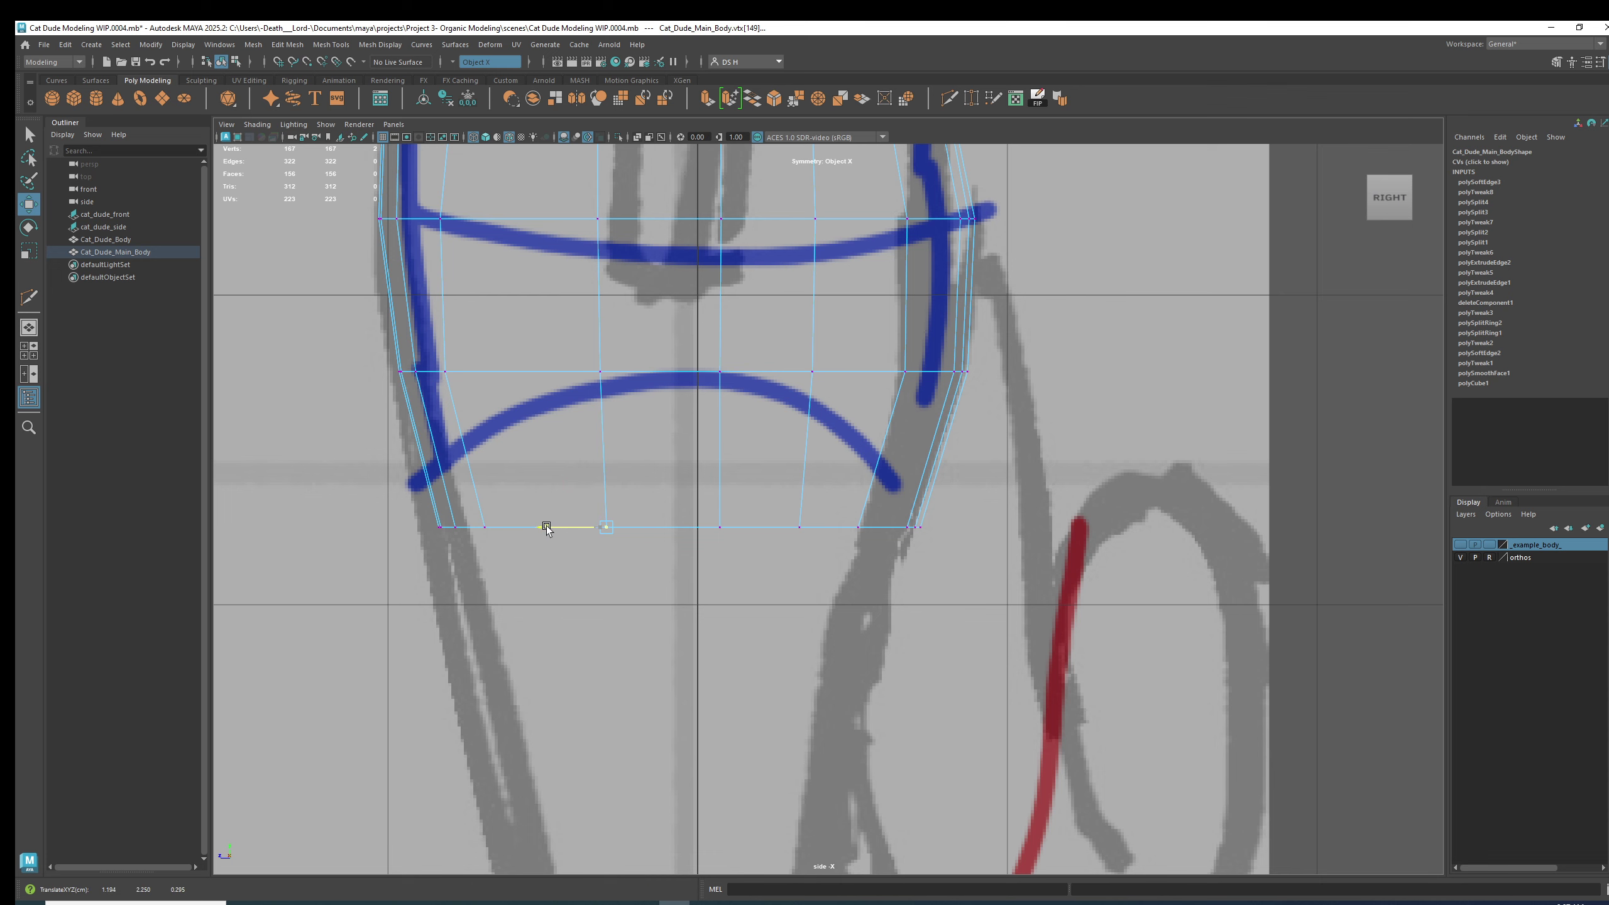
{"action": "middle_click_drag", "start_coordinate": [797, 360], "coordinate": [799, 521], "text": "alt"}
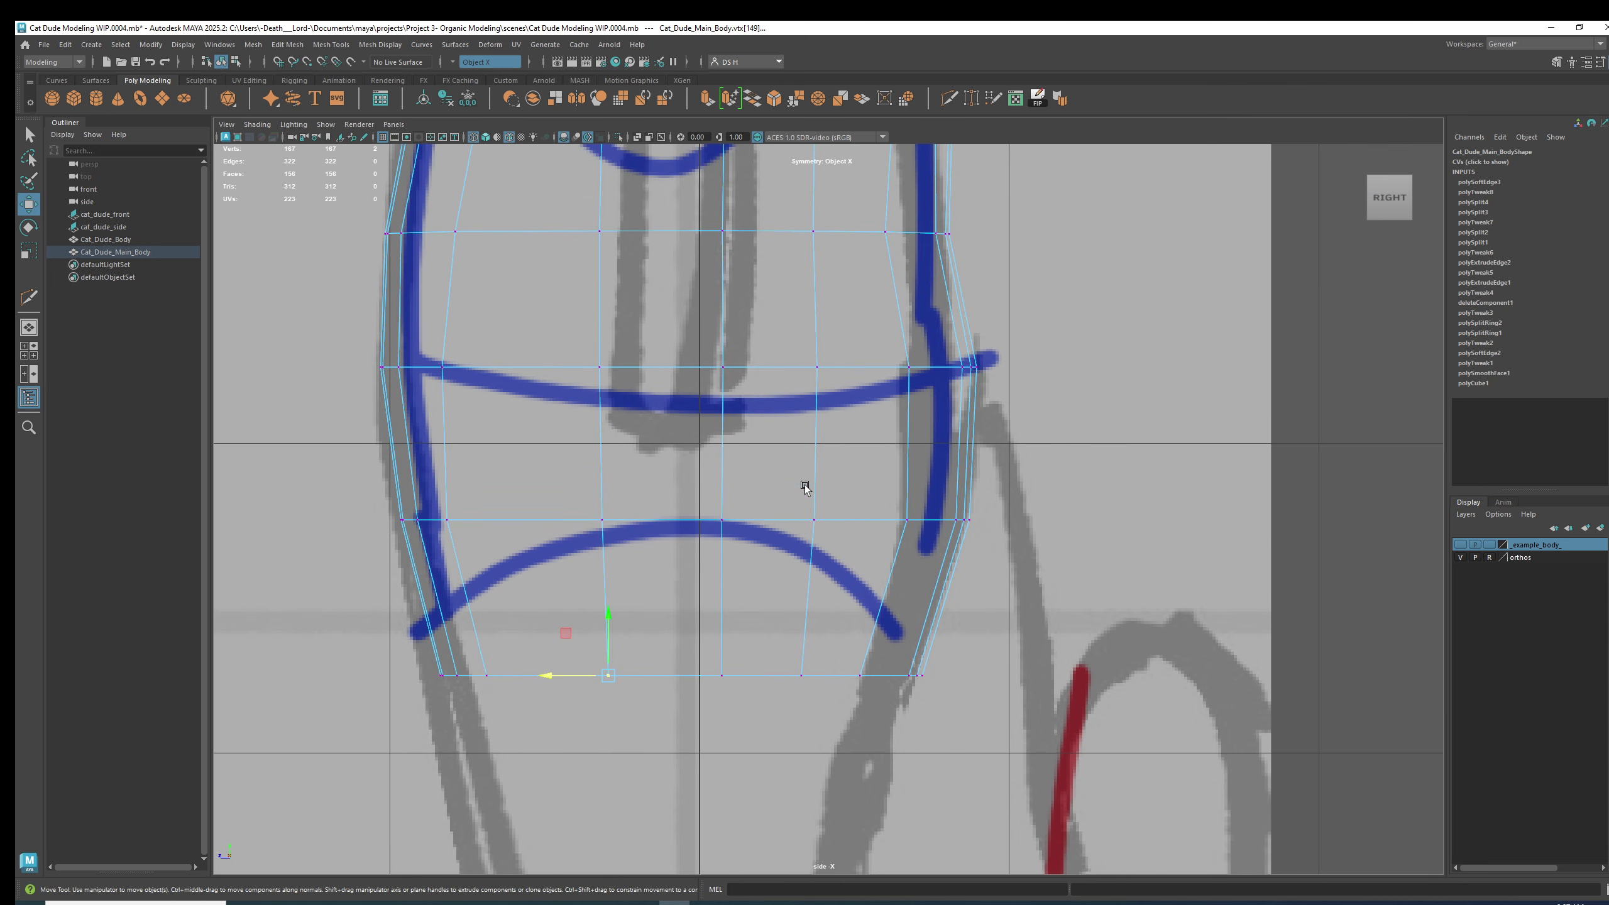
Shift the vertices of the rear side column along the upper and middle torso backward, and return to the smoothed preview.
{"action": "scroll", "coordinate": [804, 486], "scroll_direction": "down", "scroll_amount": 5}
{"action": "scroll", "coordinate": [1044, 580], "scroll_direction": "up", "scroll_amount": 3}
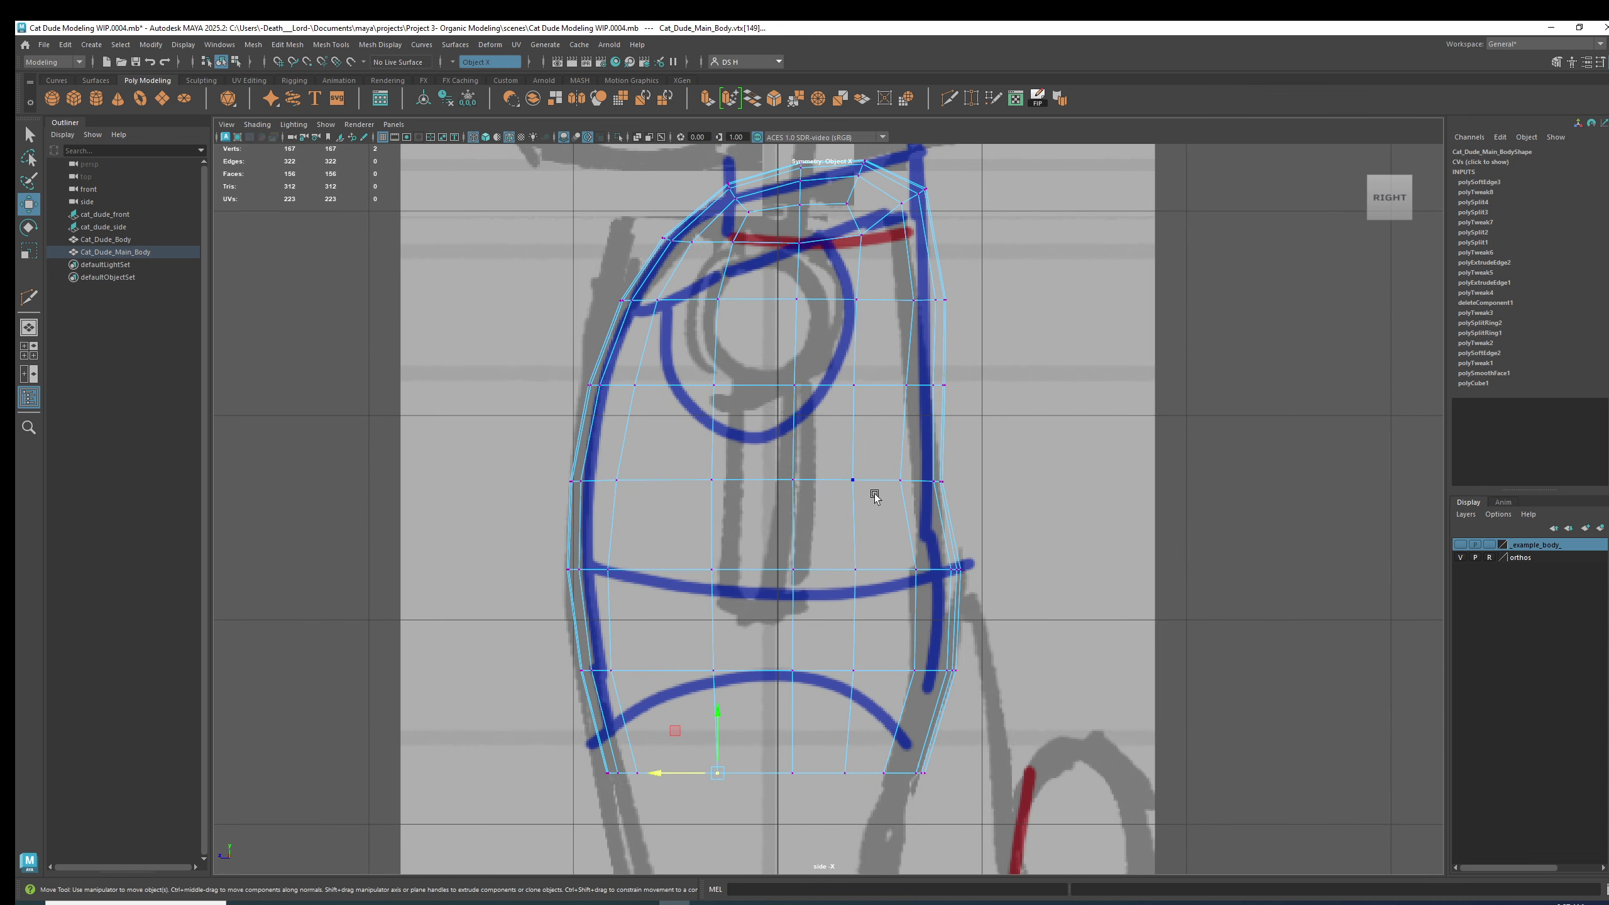
{"action": "left_click", "coordinate": [838, 391]}
{"action": "left_click", "coordinate": [841, 301]}
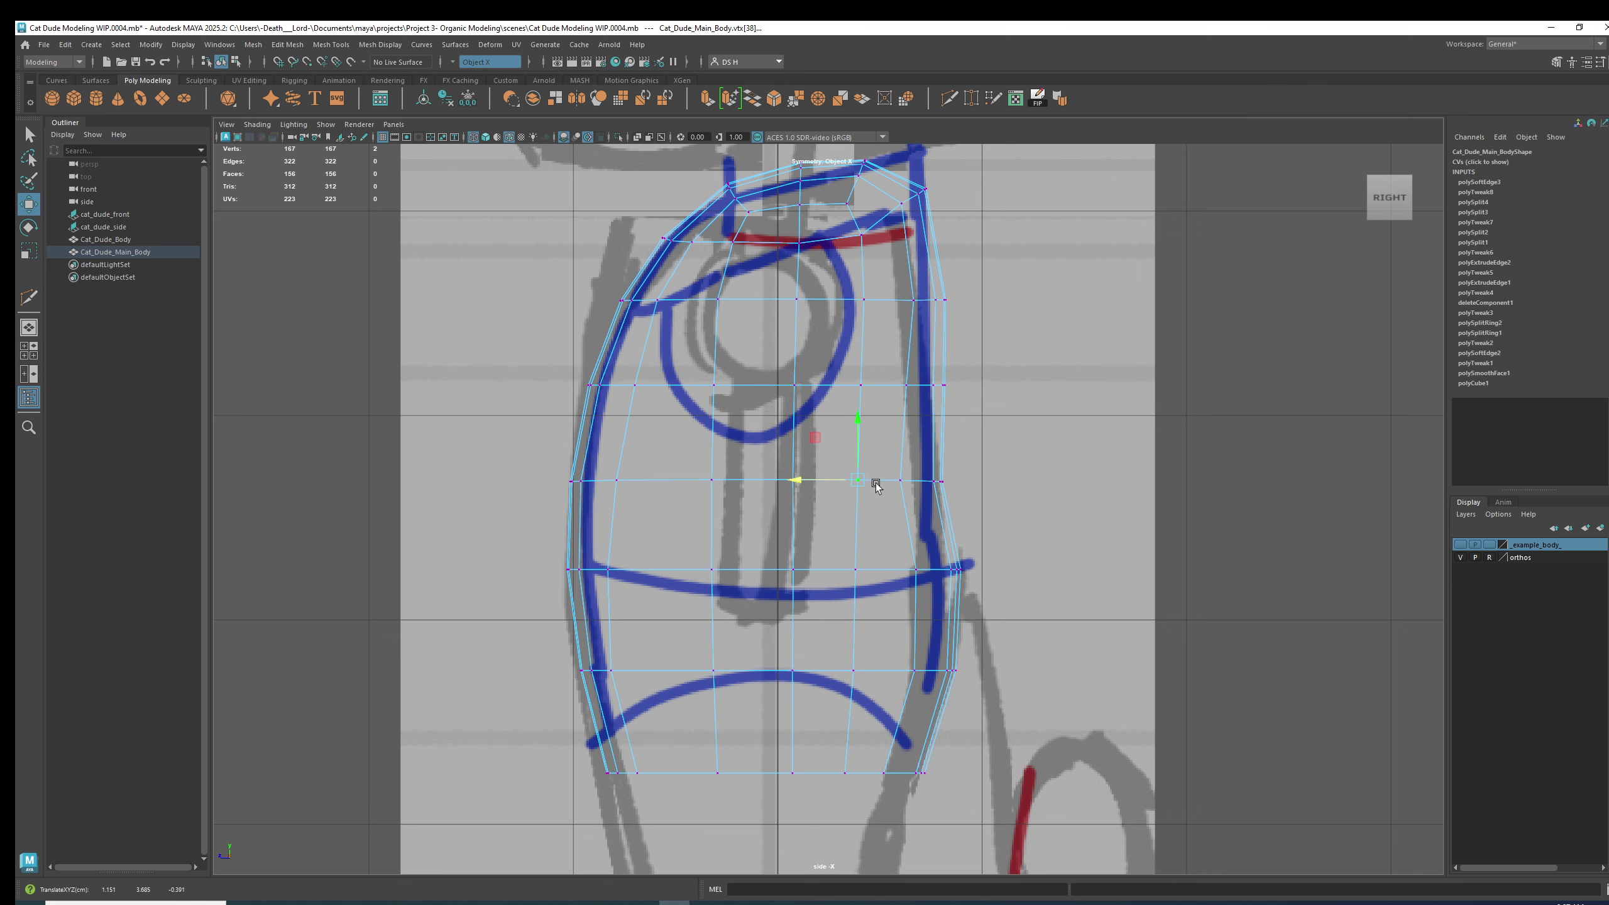
{"action": "left_click", "coordinate": [902, 480]}
{"action": "scroll", "coordinate": [937, 483], "scroll_direction": "up", "scroll_amount": 1}
{"action": "scroll", "coordinate": [938, 483], "scroll_direction": "up", "scroll_amount": 2}
{"action": "key", "text": "3"}
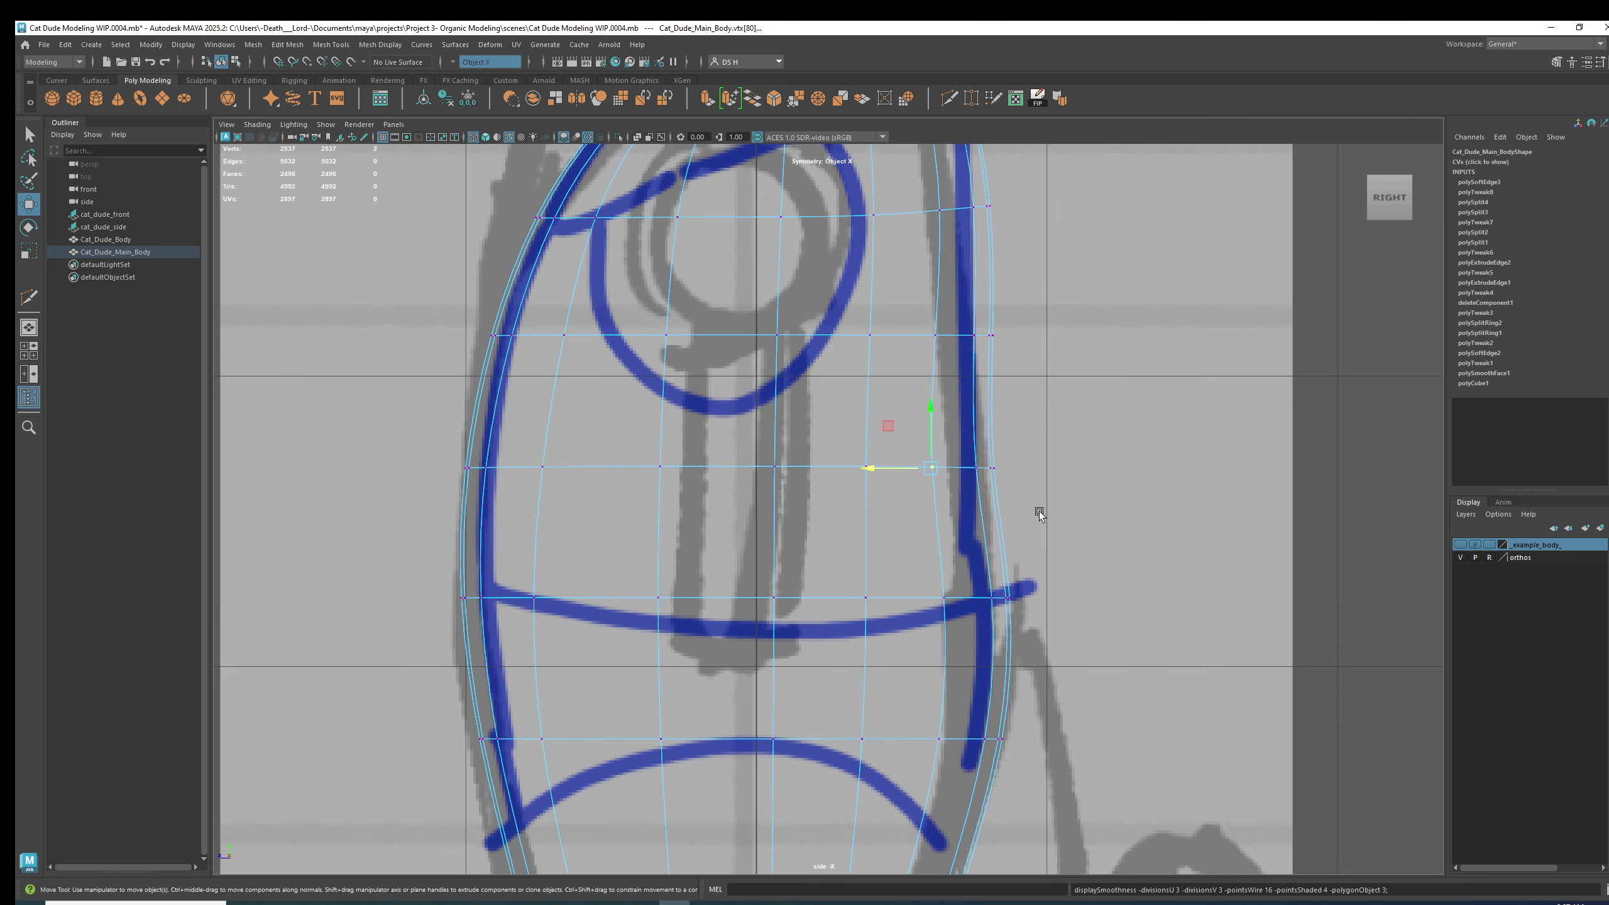
Show the side view shaded, nudge the mid-torso vertex of the rear side column slightly backward, and select the rear-side vertex at upper-torso height.
{"action": "key", "text": "5"}
{"action": "middle_click_drag", "start_coordinate": [874, 468], "coordinate": [877, 468]}
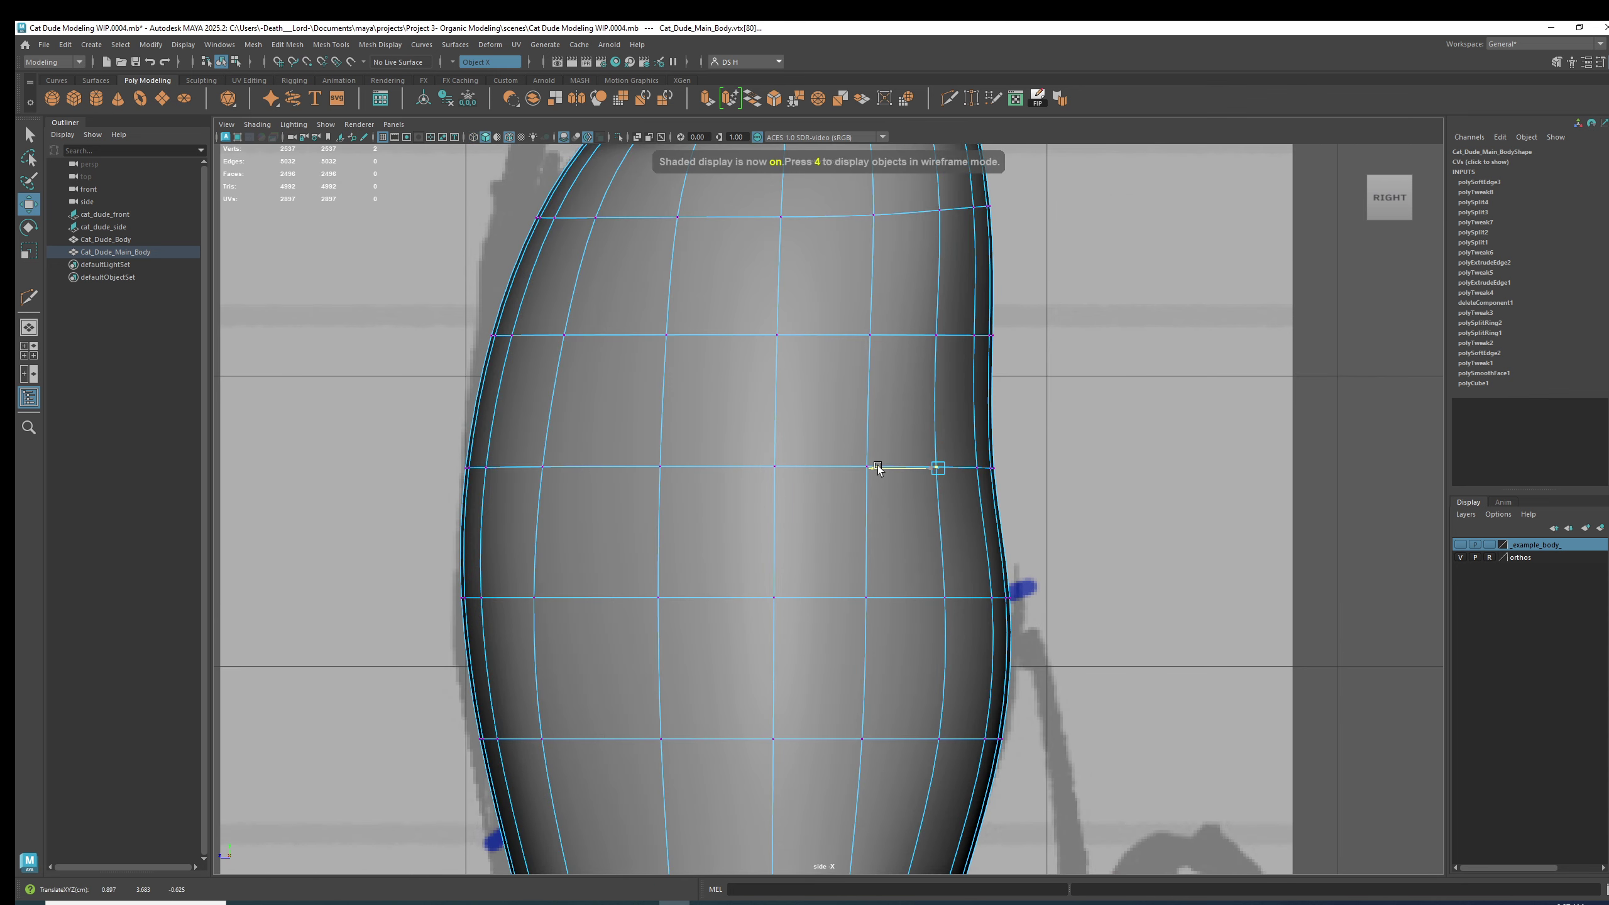
{"action": "left_click", "coordinate": [919, 509]}
{"action": "scroll", "coordinate": [1124, 445], "scroll_direction": "down", "scroll_amount": 3}
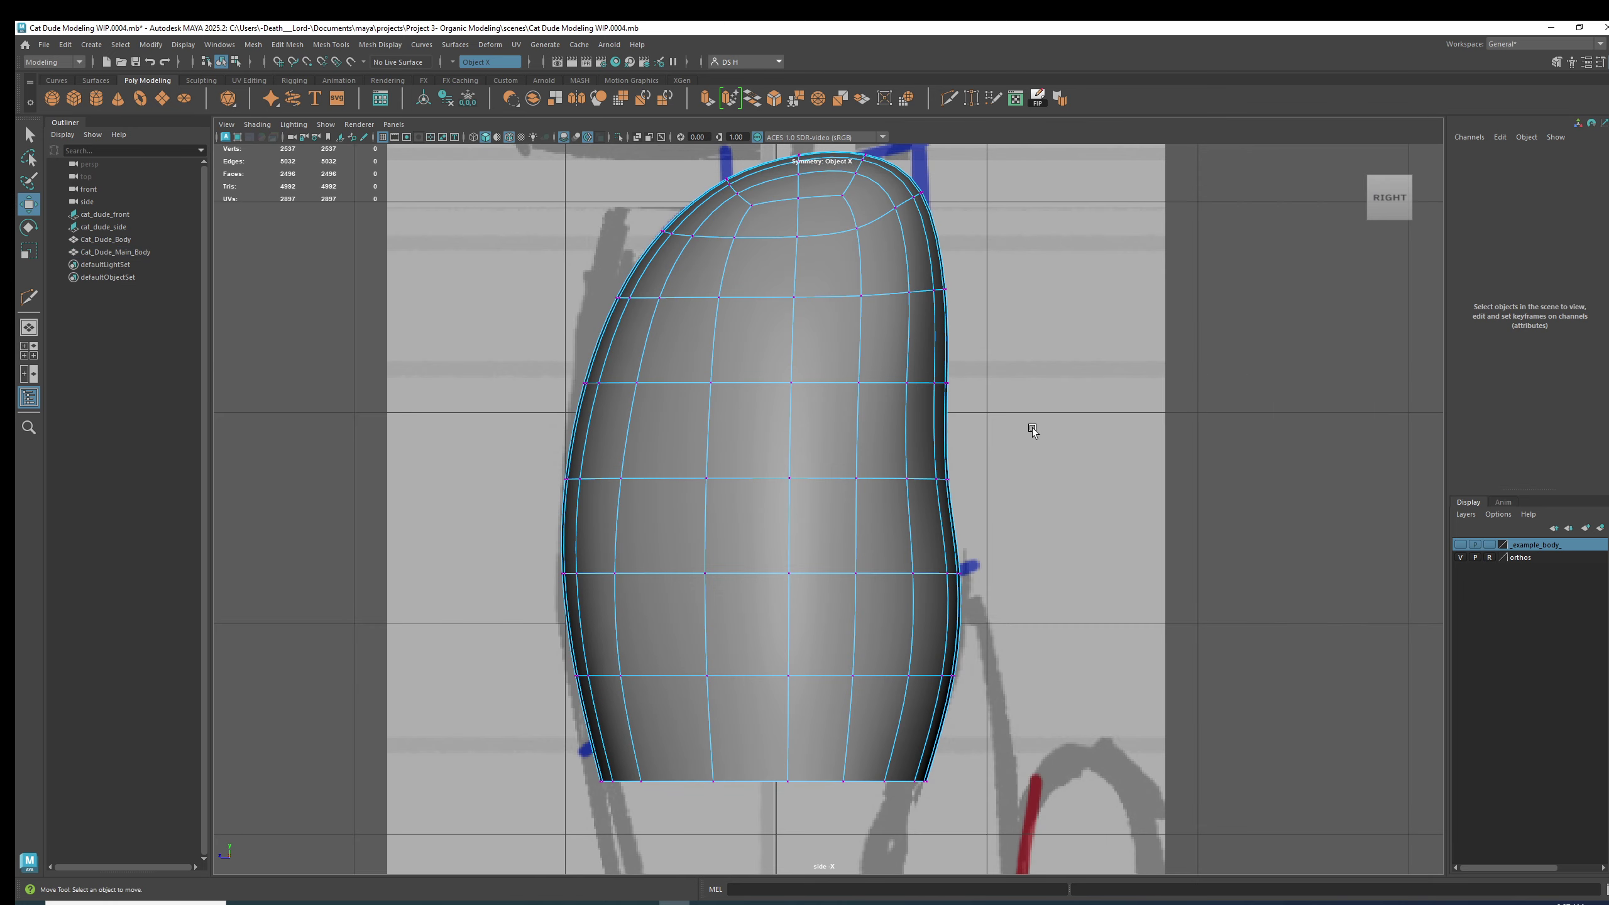
{"action": "left_click", "coordinate": [905, 385]}
Examine the body's lower rear and open bottom in the perspective view, comparing the unsmoothed cage with the smoothed preview.
{"action": "key", "text": "space"}
{"action": "key", "text": "space"}
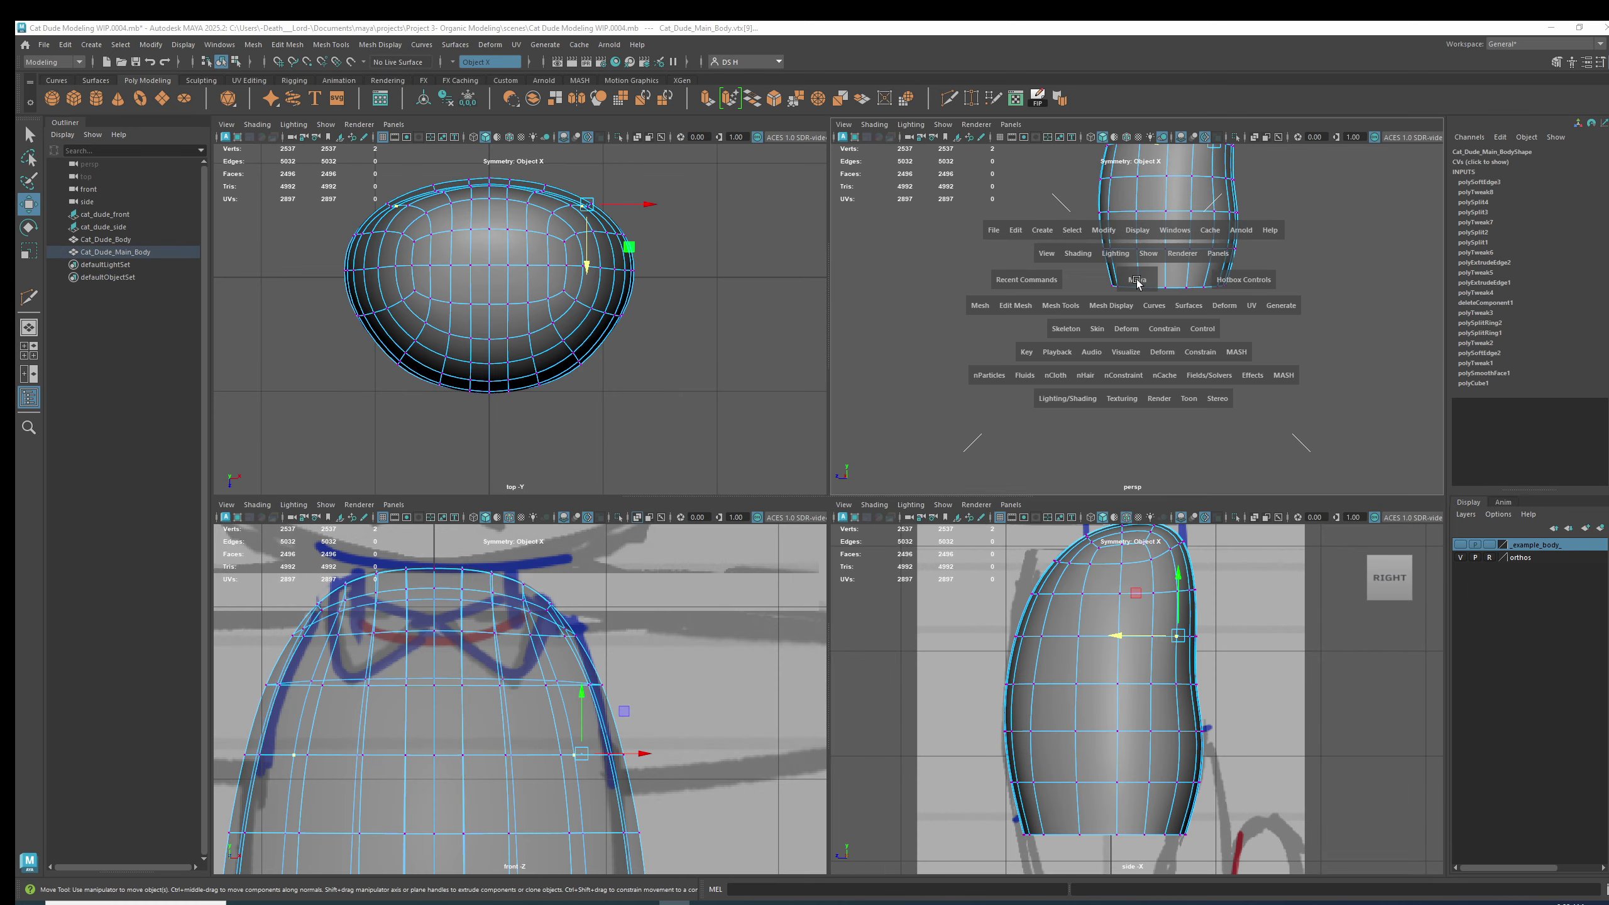
{"action": "right_click_drag", "start_coordinate": [1003, 278], "coordinate": [1035, 265]}
{"action": "left_click", "coordinate": [1110, 284]}
{"action": "left_click_drag", "start_coordinate": [1110, 283], "coordinate": [1053, 309], "text": "alt"}
{"action": "left_click", "coordinate": [1054, 309]}
{"action": "key", "text": "1"}
{"action": "right_click_drag", "start_coordinate": [1041, 321], "coordinate": [1197, 345], "text": "alt"}
{"action": "middle_click_drag", "start_coordinate": [1198, 346], "coordinate": [953, 470], "text": "alt"}
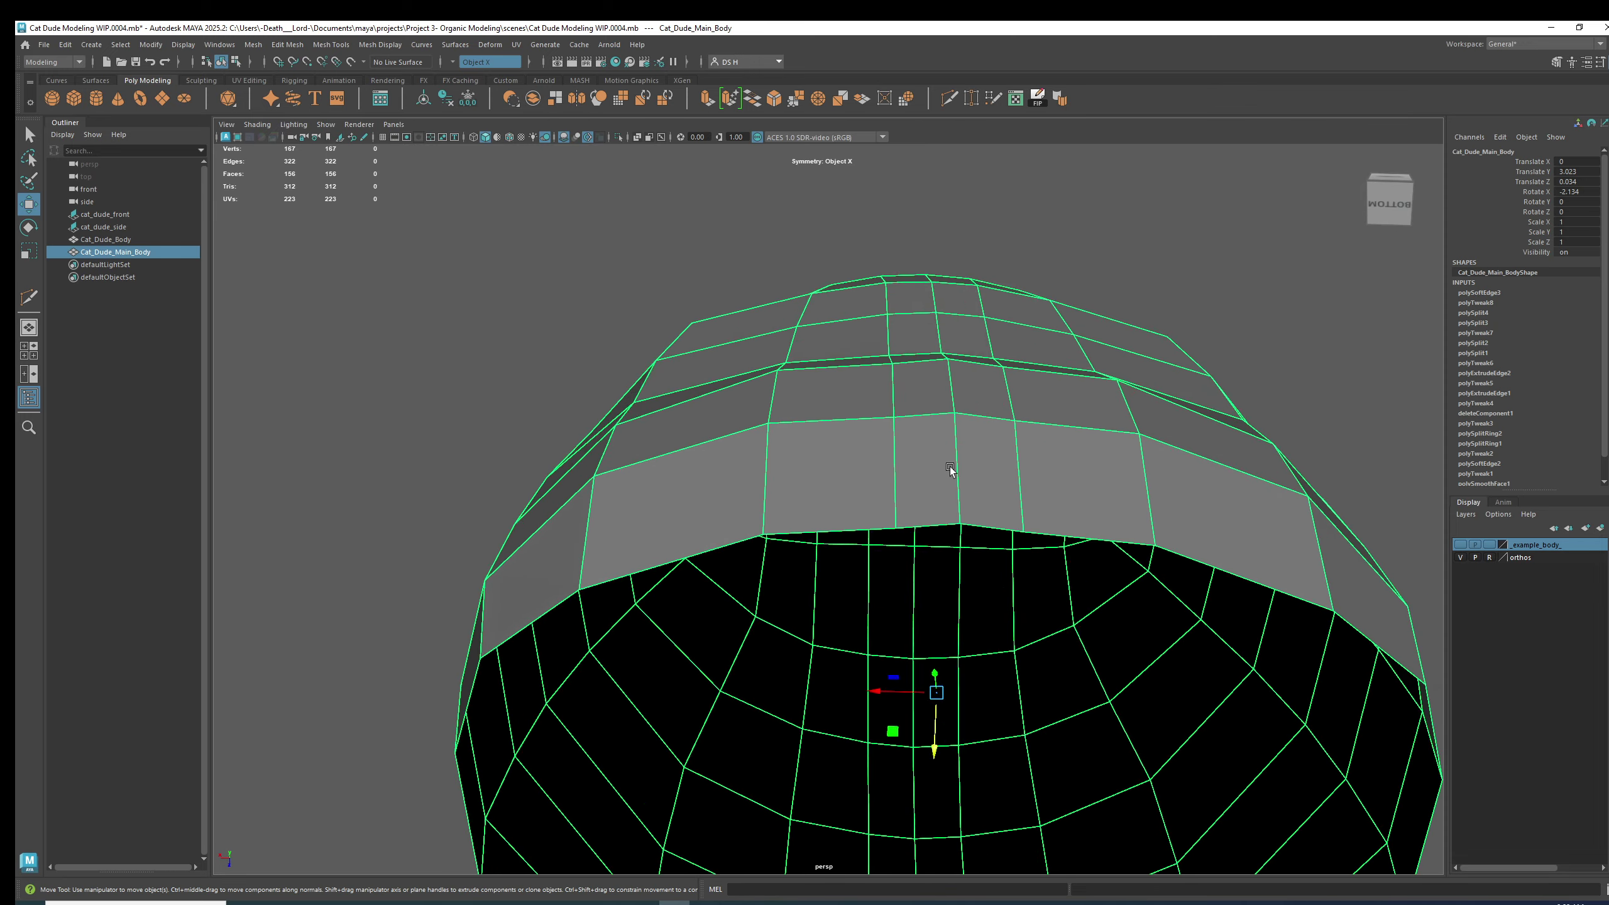
{"action": "right_click_drag", "start_coordinate": [952, 471], "coordinate": [1135, 439], "text": "alt"}
{"action": "right_click_drag", "start_coordinate": [1135, 439], "coordinate": [717, 401]}
{"action": "key", "text": "3"}
{"action": "left_click_drag", "start_coordinate": [945, 370], "coordinate": [1050, 332], "text": "alt"}
{"action": "right_click_drag", "start_coordinate": [1020, 363], "coordinate": [1074, 320]}
{"action": "left_click_drag", "start_coordinate": [1090, 273], "coordinate": [1178, 444], "text": "alt"}
{"action": "scroll", "coordinate": [1175, 507], "scroll_direction": "down", "scroll_amount": 5}
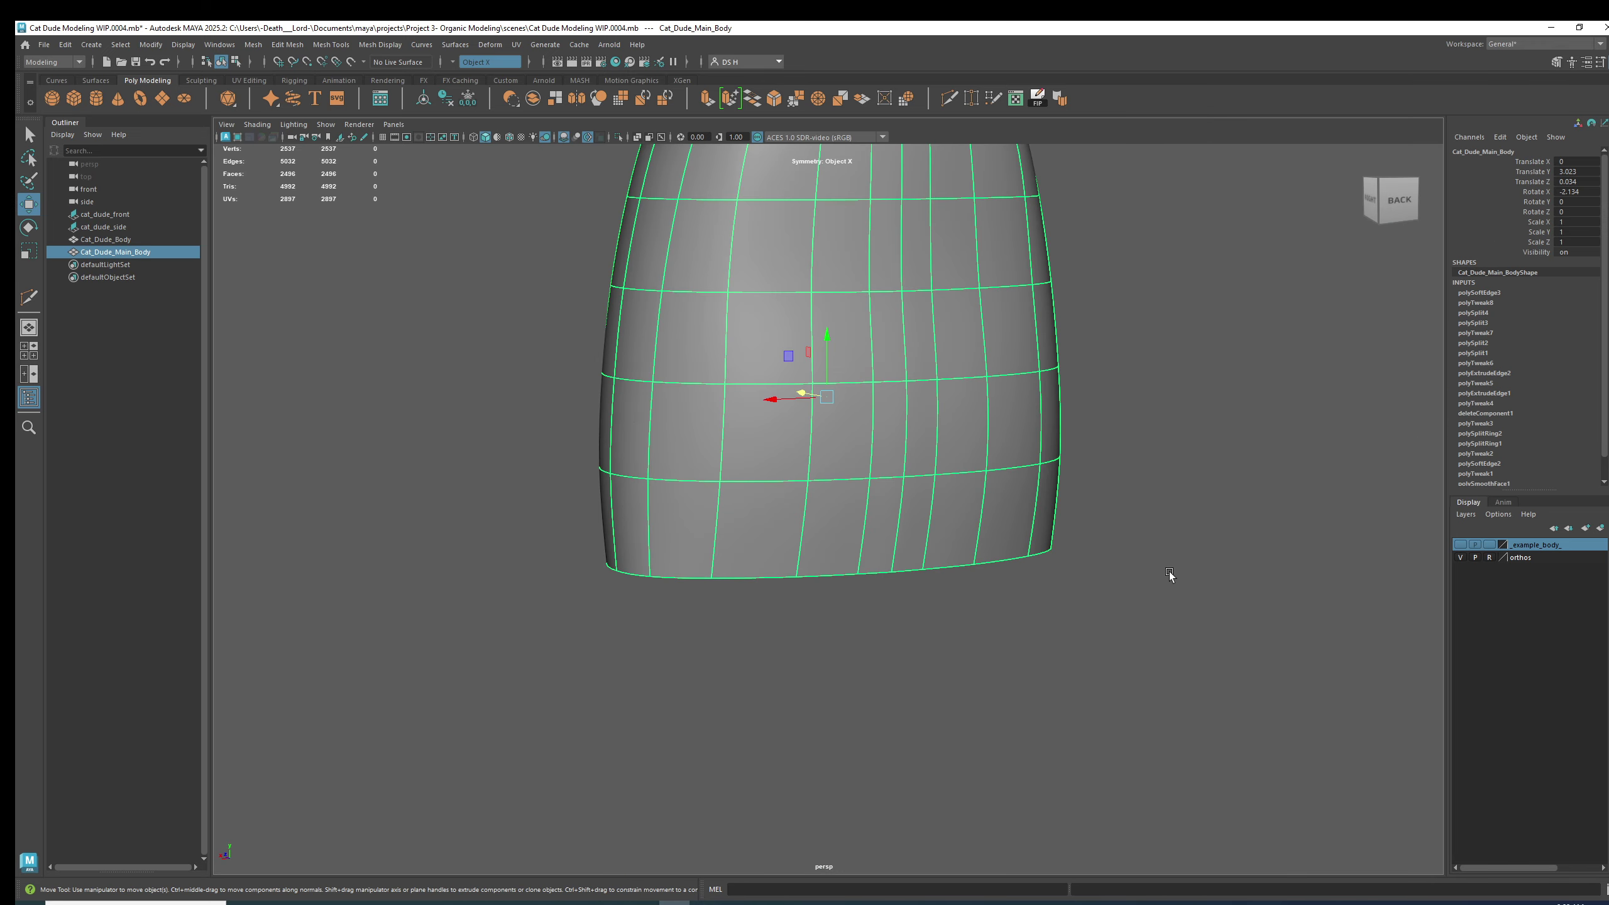
{"action": "left_click", "coordinate": [1169, 571]}
{"action": "left_click_drag", "start_coordinate": [1140, 564], "coordinate": [1056, 540], "text": "alt"}
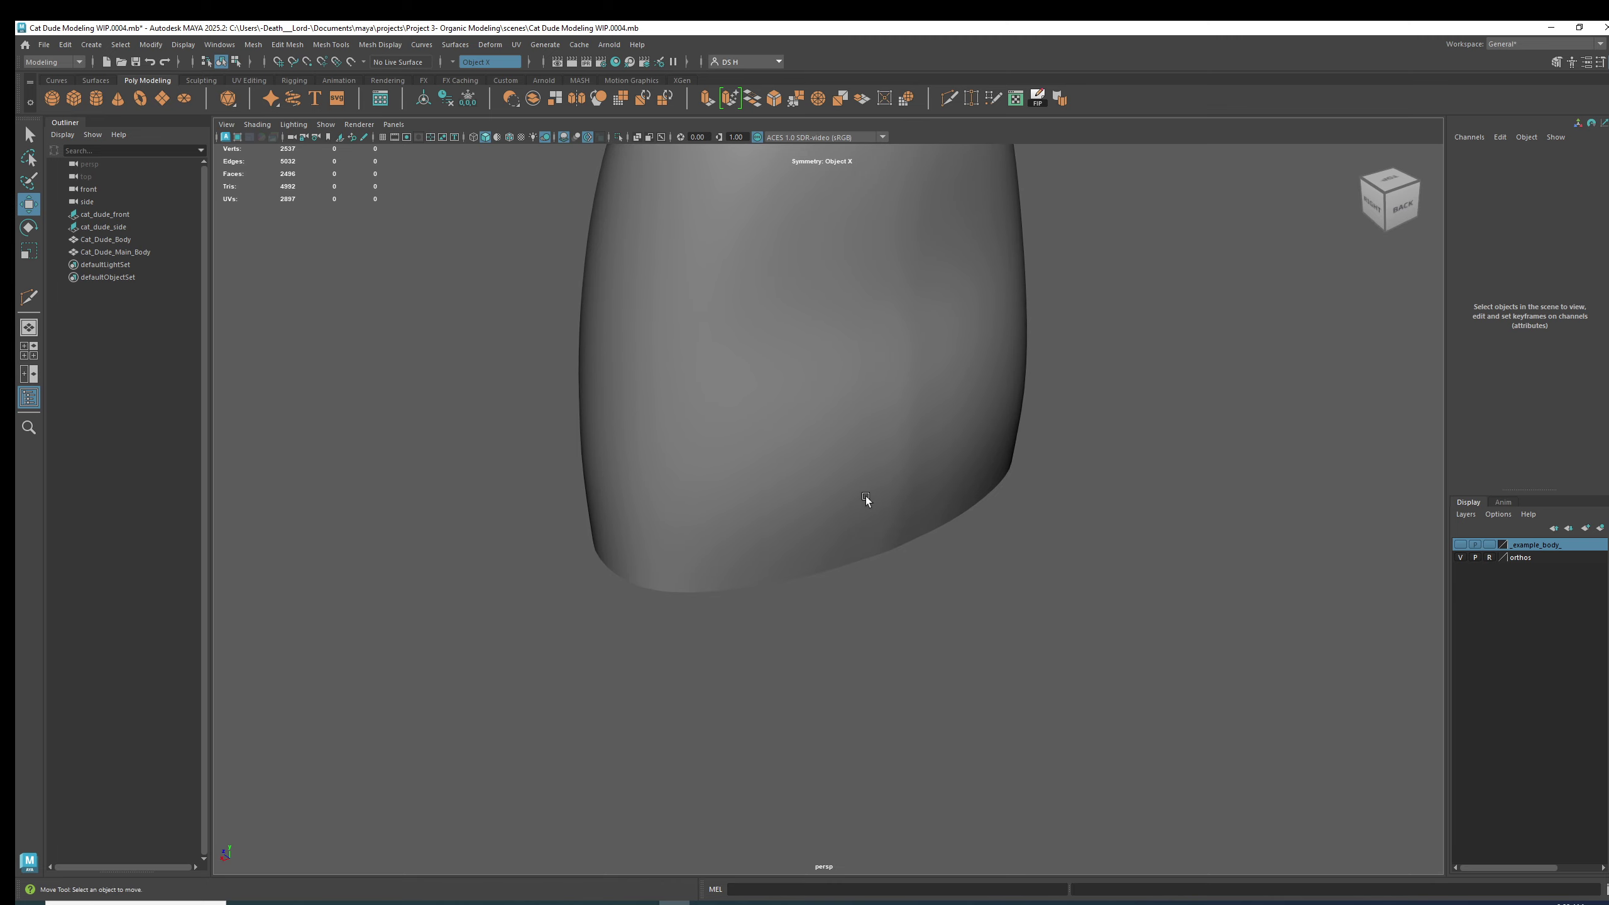
With smoothing off, adjust the depth of the vertex pairs flanking the rear centre line just above the bottom rim, then restore the smoothed preview.
{"action": "left_click_drag", "start_coordinate": [926, 505], "coordinate": [849, 432], "text": "alt"}
{"action": "scroll", "coordinate": [1107, 526], "scroll_direction": "up", "scroll_amount": 5}
{"action": "left_click", "coordinate": [1106, 525]}
{"action": "key", "text": "1"}
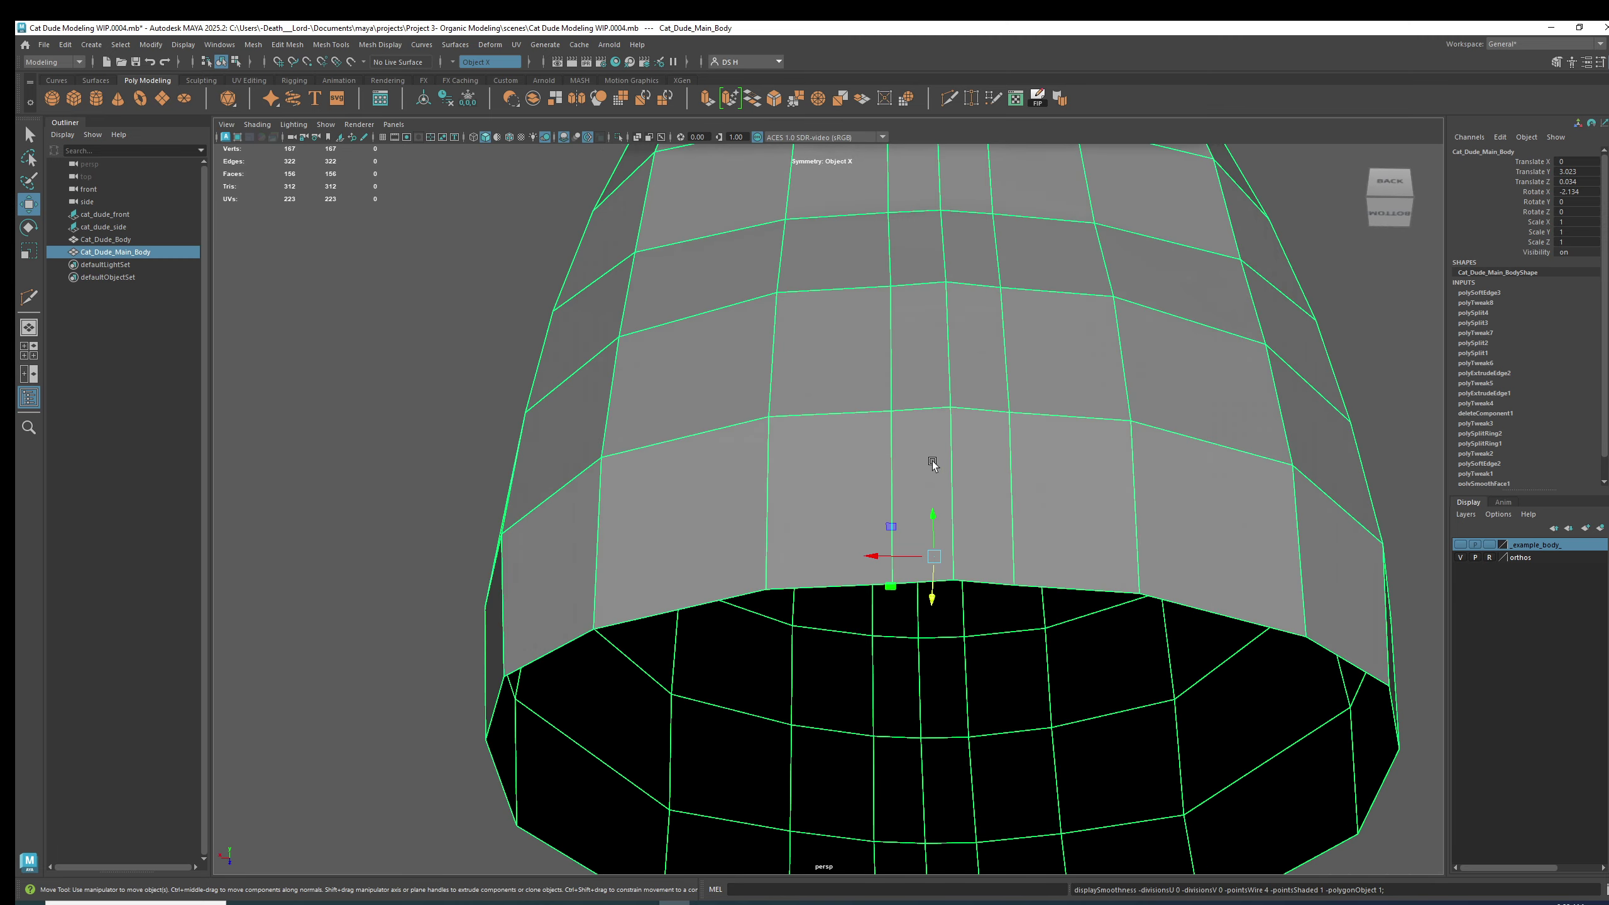
{"action": "left_click_drag", "start_coordinate": [1064, 570], "coordinate": [1067, 455], "text": "alt"}
{"action": "right_click_drag", "start_coordinate": [1067, 455], "coordinate": [976, 455]}
{"action": "left_click_drag", "start_coordinate": [918, 456], "coordinate": [906, 422], "text": "alt"}
{"action": "scroll", "coordinate": [907, 423], "scroll_direction": "up", "scroll_amount": 2}
{"action": "left_click", "coordinate": [927, 419]}
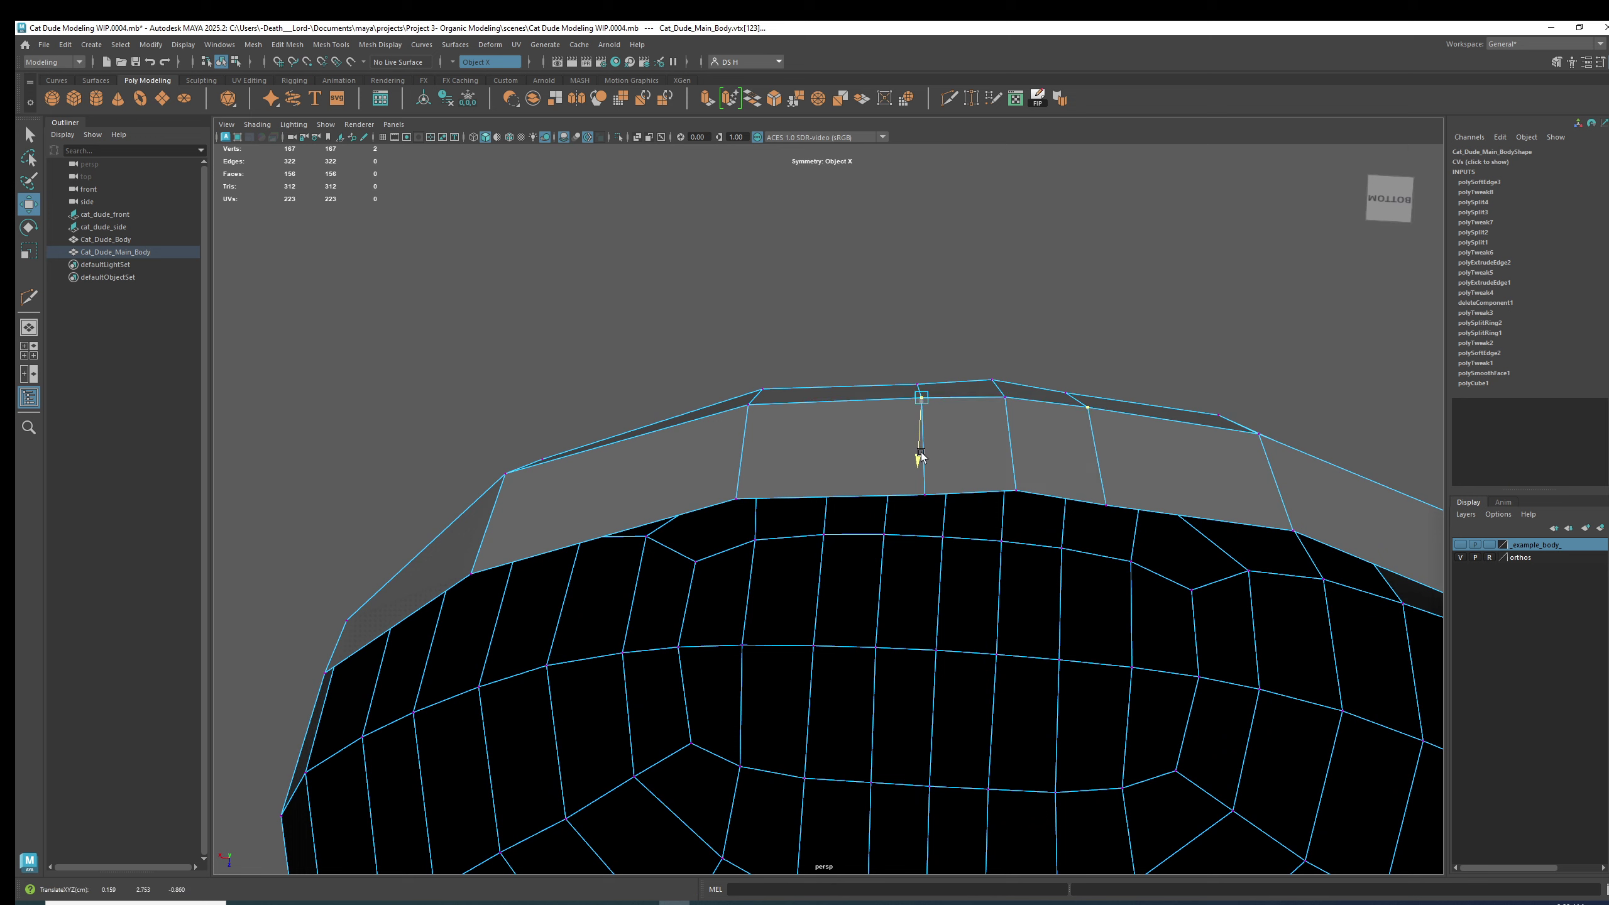
{"action": "left_click", "coordinate": [962, 375]}
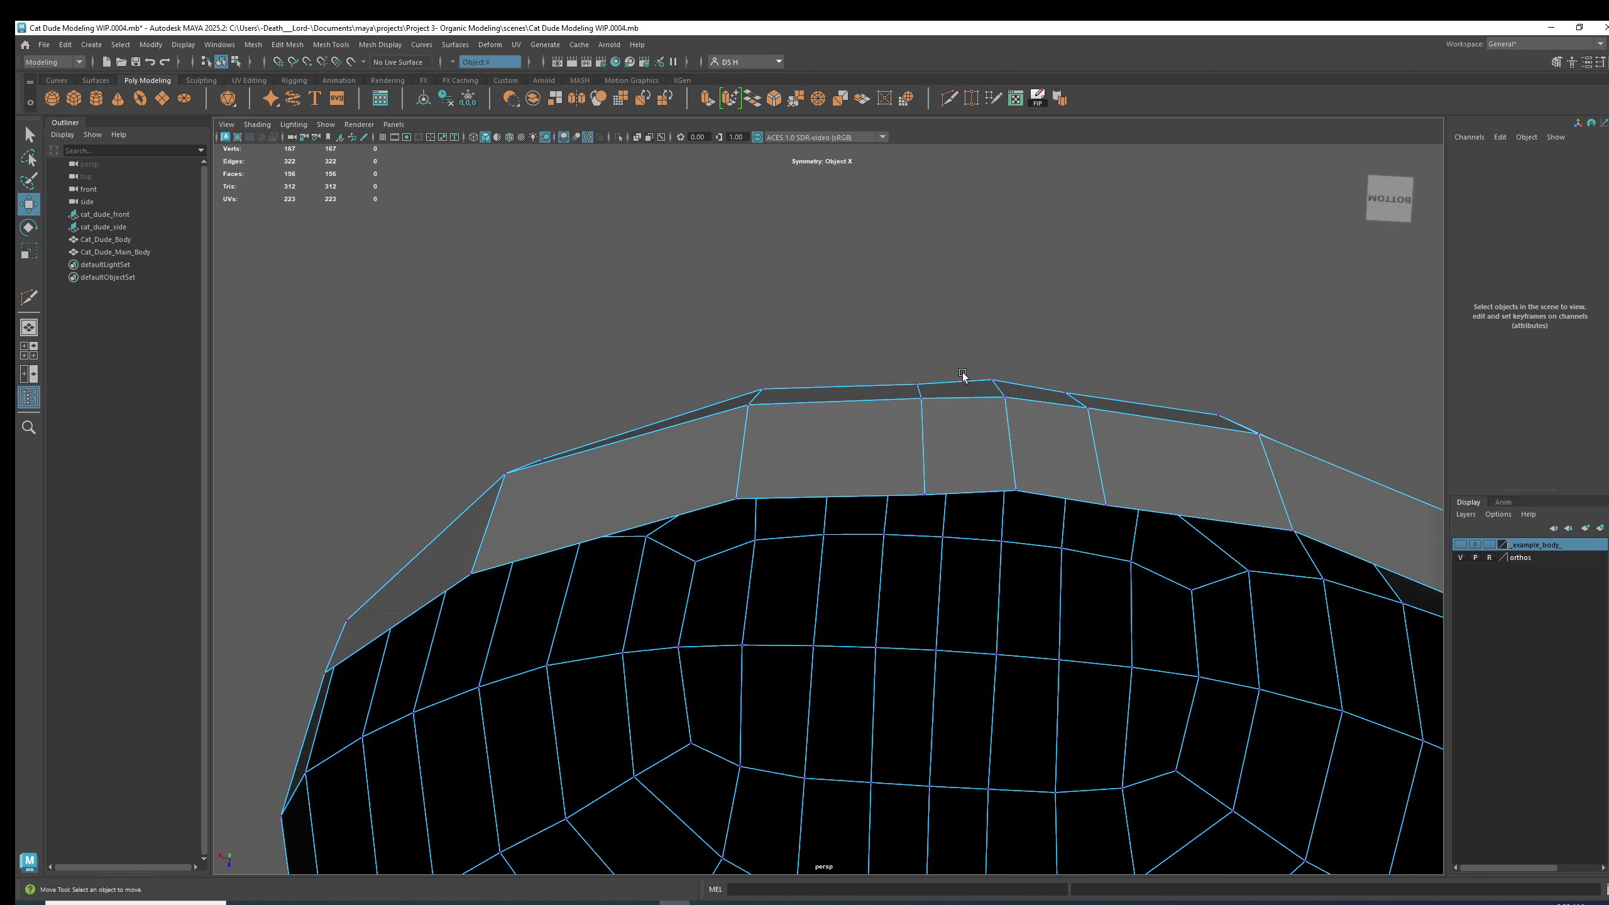
{"action": "left_click", "coordinate": [912, 383]}
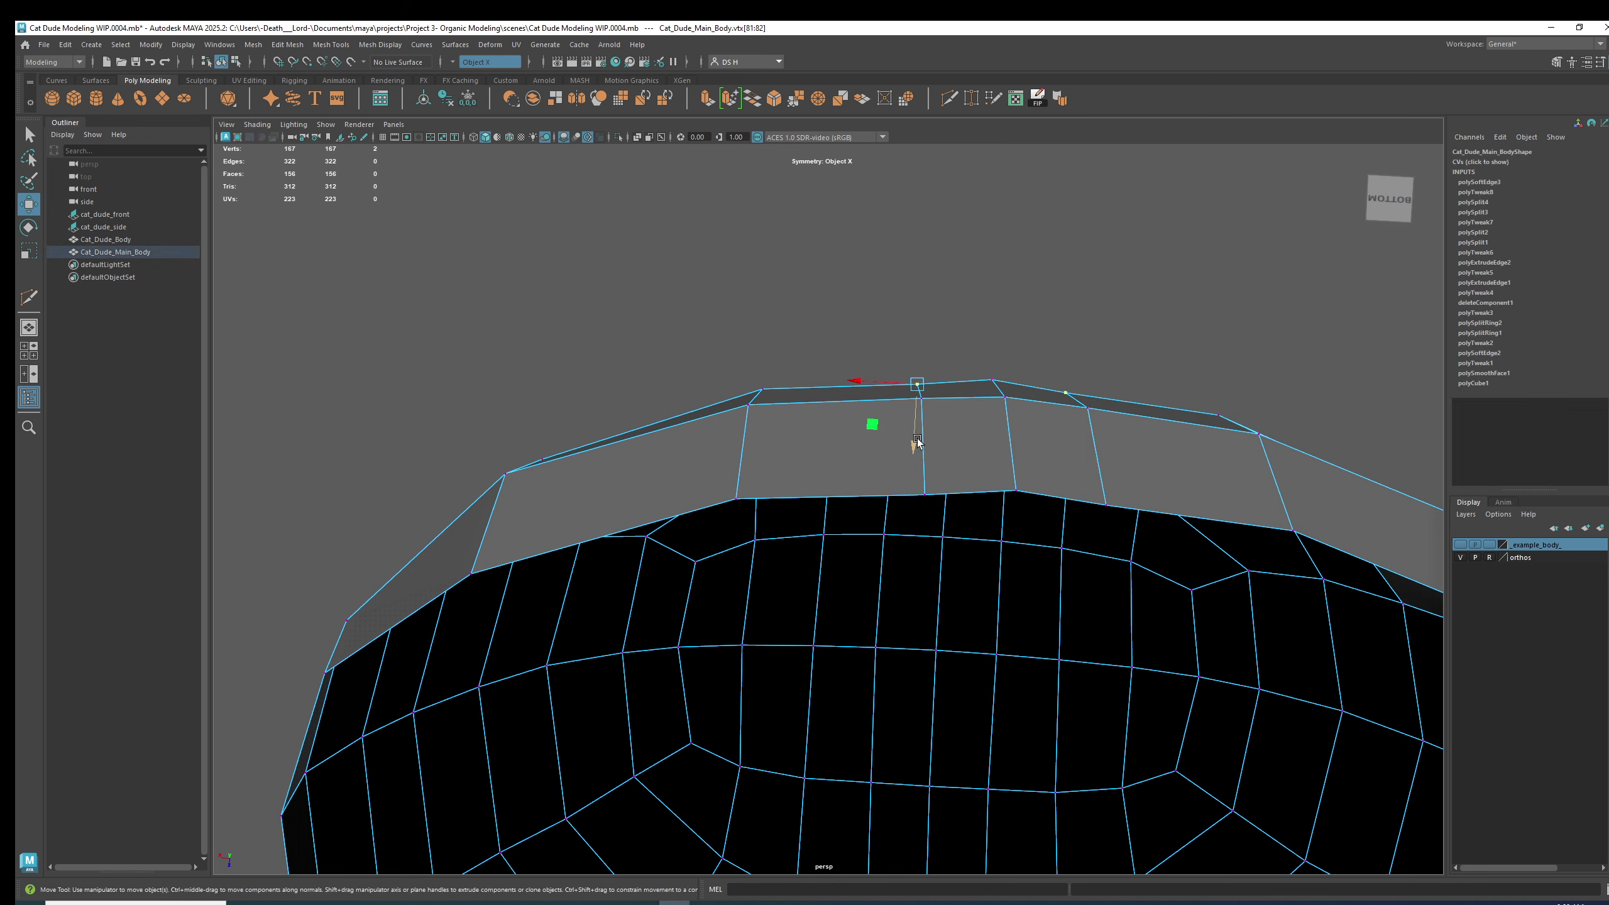
{"action": "left_click", "coordinate": [929, 375]}
{"action": "left_click_drag", "start_coordinate": [812, 393], "coordinate": [854, 502], "text": "alt"}
{"action": "key", "text": "3"}
{"action": "left_click", "coordinate": [1184, 511]}
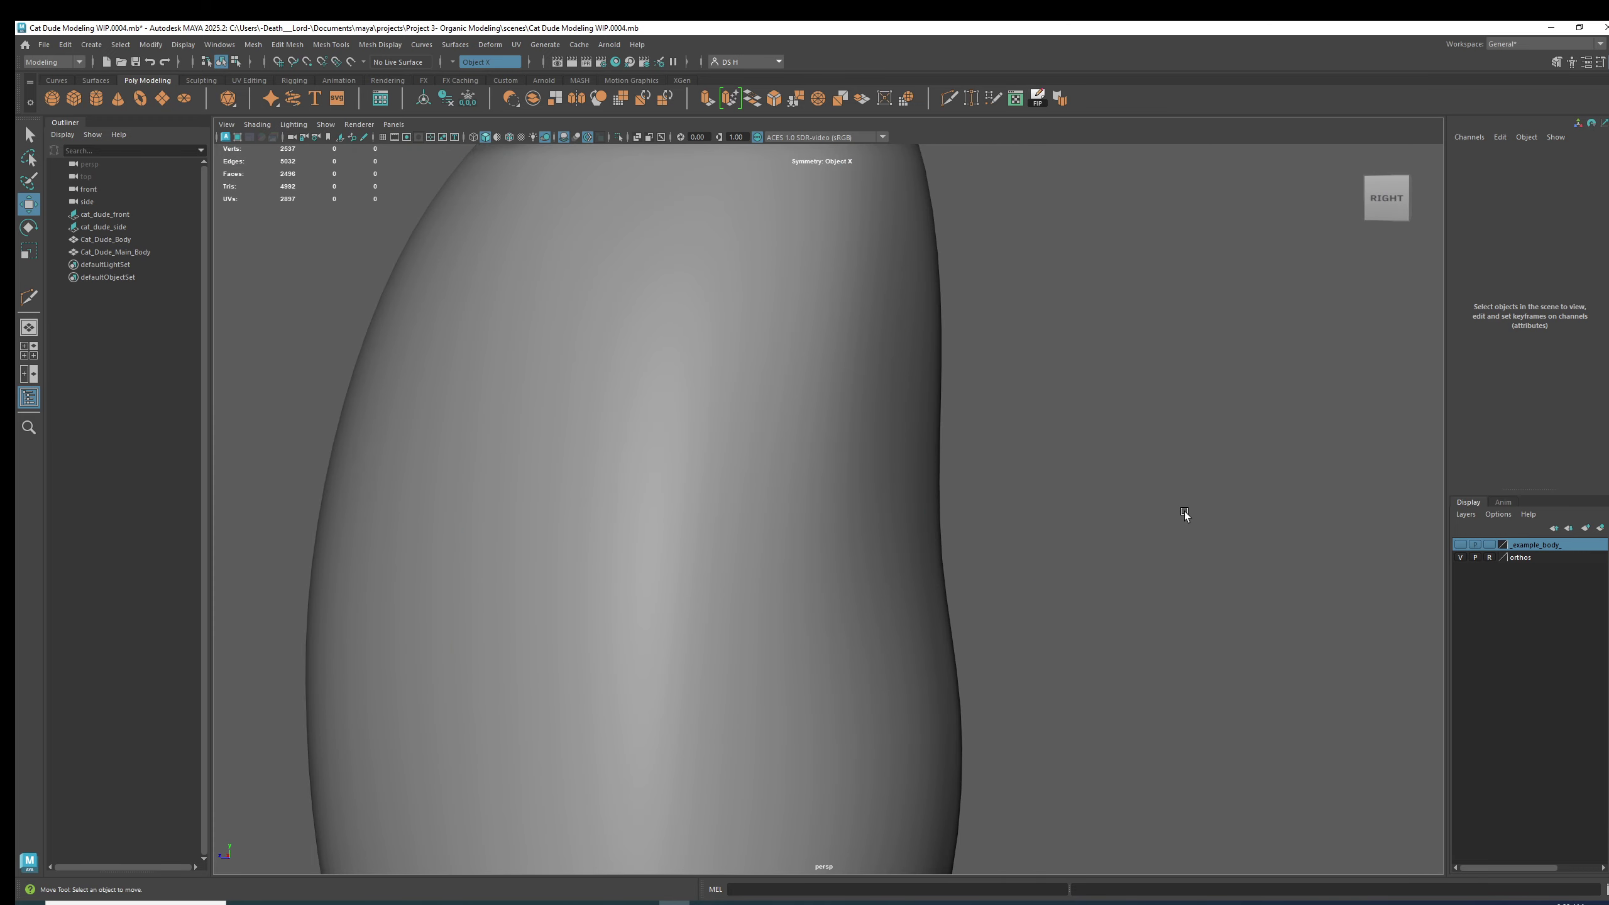
Shift the two bottom rim vertices flanking the rear centre line along the depth axis with smoothing off, and return to the smoothed preview.
{"action": "scroll", "coordinate": [1185, 511], "scroll_direction": "down", "scroll_amount": 6}
{"action": "left_click_drag", "start_coordinate": [1020, 584], "coordinate": [792, 498], "text": "alt"}
{"action": "scroll", "coordinate": [915, 670], "scroll_direction": "up", "scroll_amount": 4}
{"action": "left_click", "coordinate": [792, 498]}
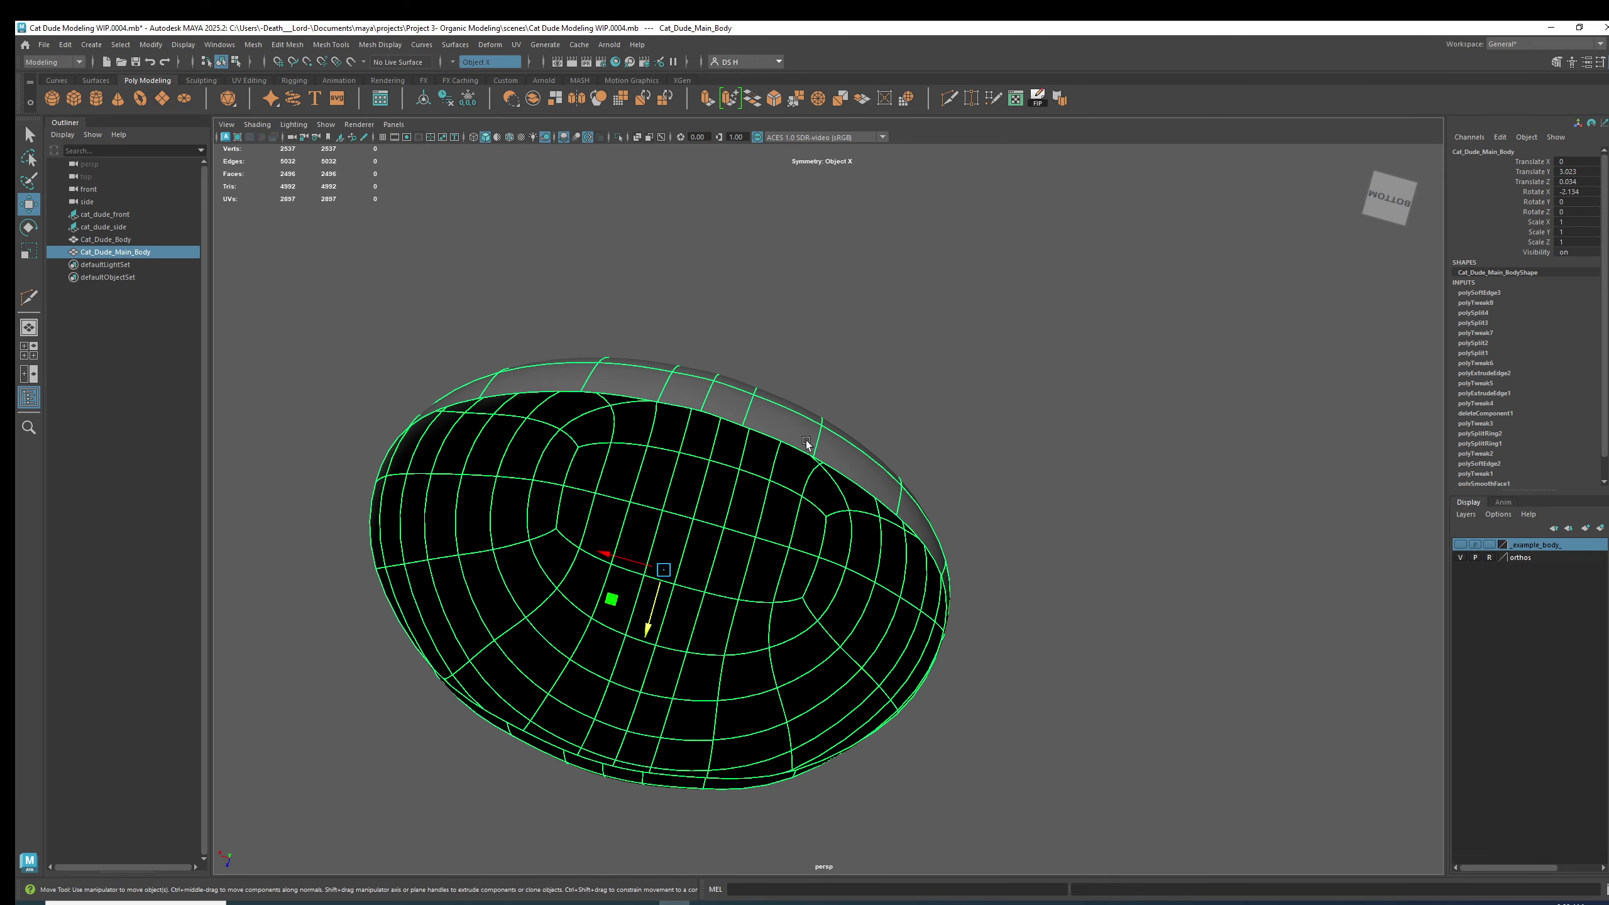
{"action": "key", "text": "1"}
{"action": "scroll", "coordinate": [1171, 600], "scroll_direction": "up", "scroll_amount": 5}
{"action": "right_click_drag", "start_coordinate": [1157, 563], "coordinate": [1027, 563]}
{"action": "left_click", "coordinate": [908, 567]}
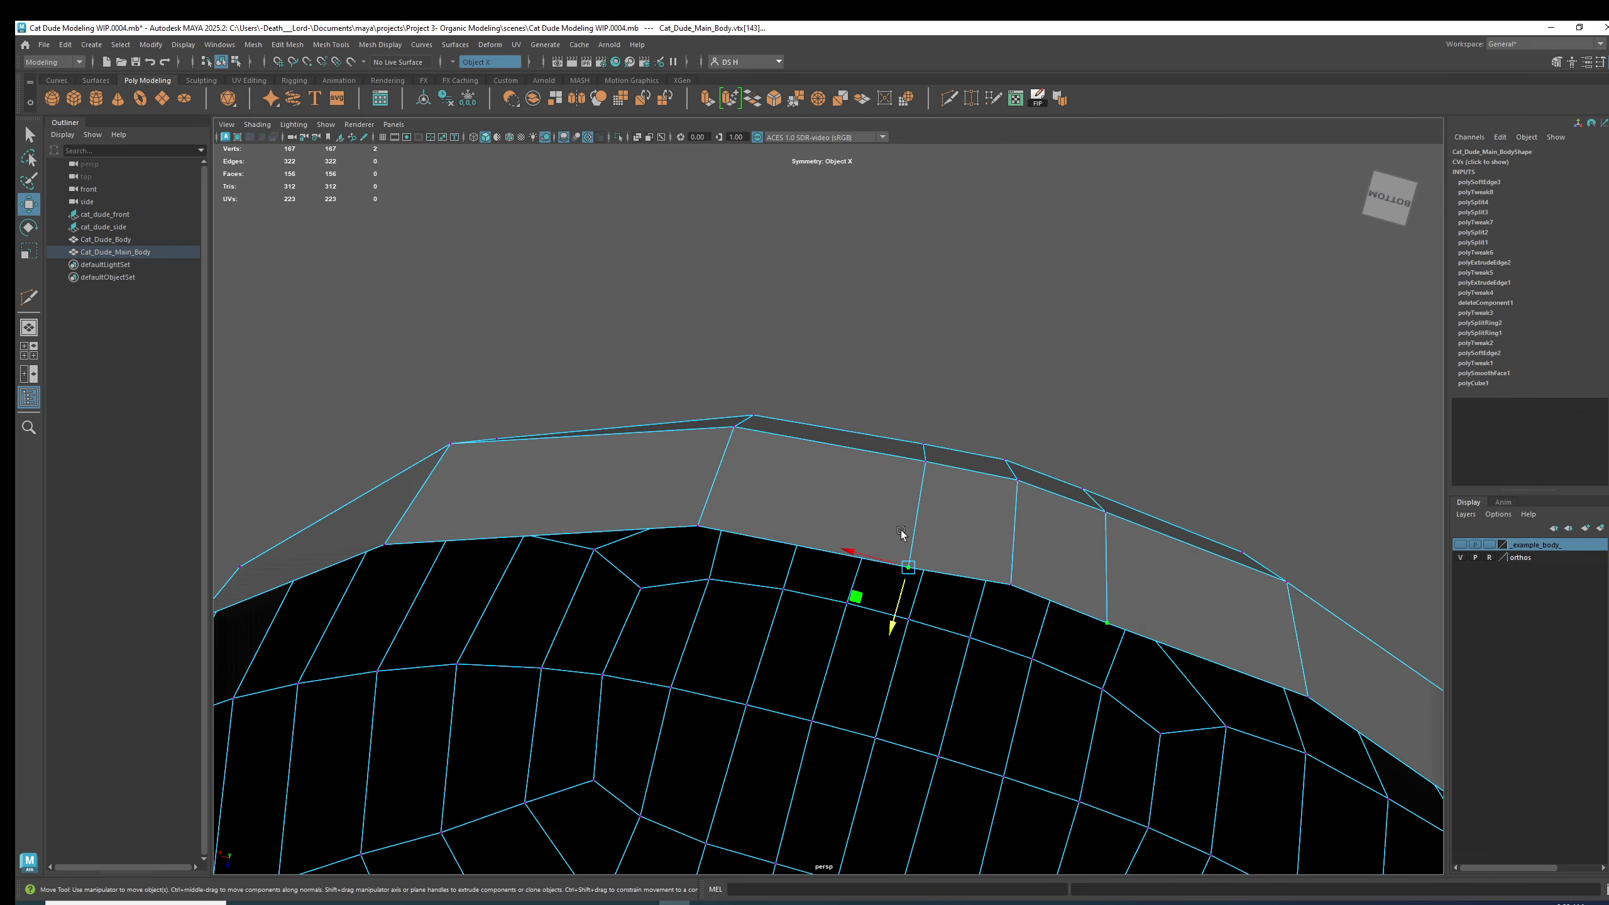
{"action": "left_click_drag", "start_coordinate": [1018, 538], "coordinate": [1020, 529], "text": "alt"}
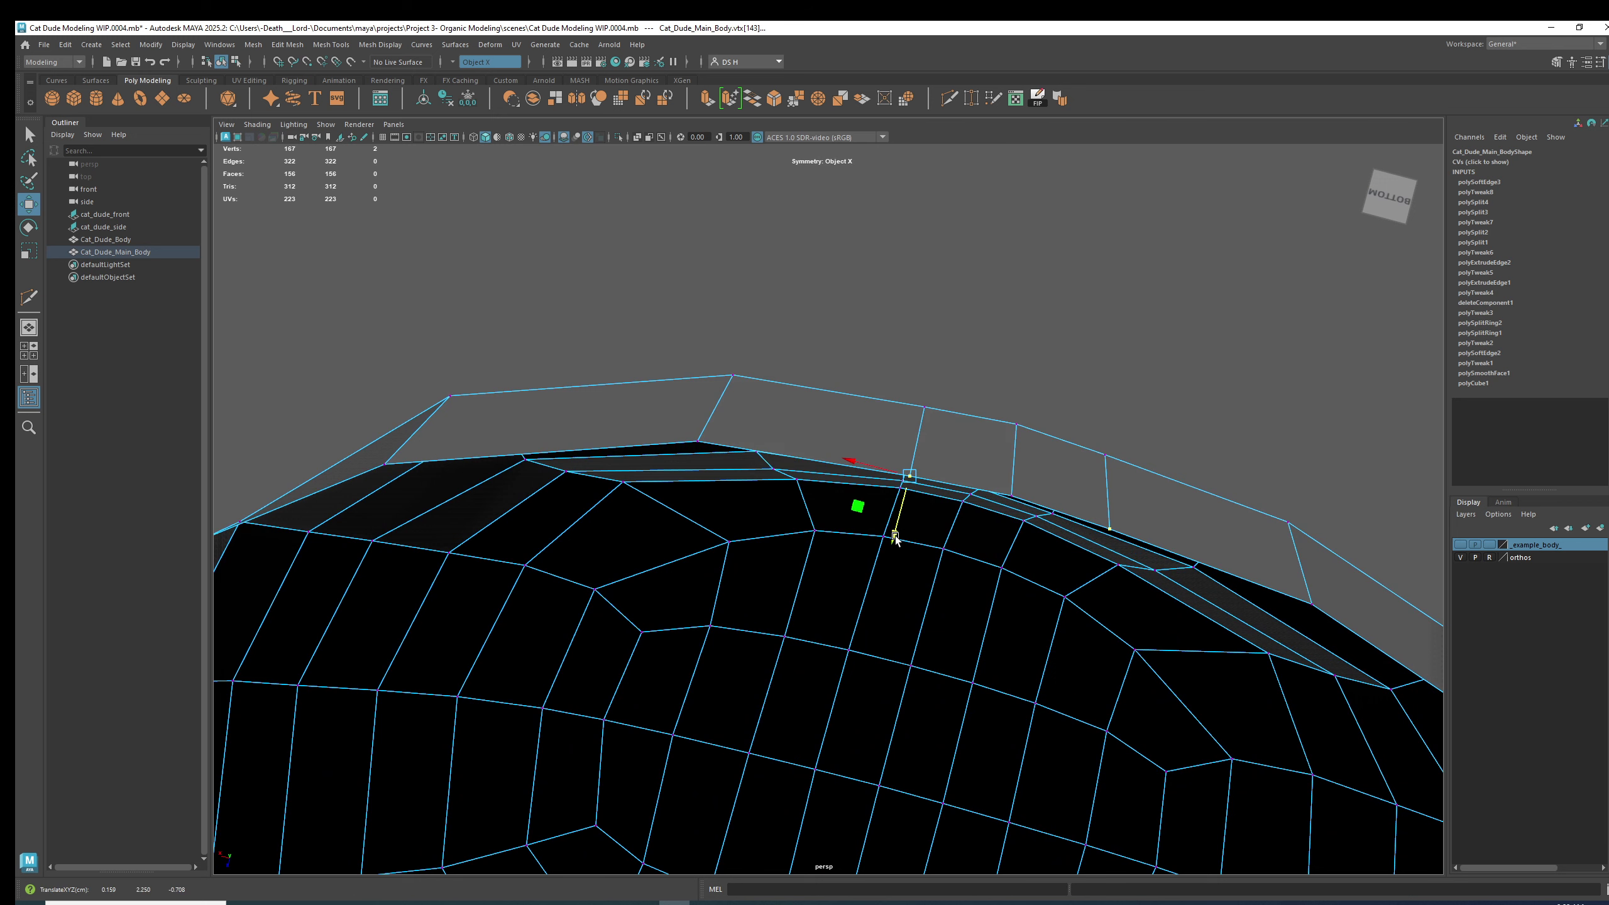
{"action": "key", "text": "3"}
{"action": "right_click_drag", "start_coordinate": [1015, 454], "coordinate": [686, 478]}
{"action": "left_click", "coordinate": [1122, 400]}
Adjust the depth of the vertex pair flanking the centre line at the middle of the back, and review the smoothed body.
{"action": "left_click_drag", "start_coordinate": [687, 477], "coordinate": [764, 654], "text": "alt"}
{"action": "scroll", "coordinate": [877, 553], "scroll_direction": "up", "scroll_amount": 5}
{"action": "left_click", "coordinate": [891, 499]}
{"action": "key", "text": "1"}
{"action": "left_click_drag", "start_coordinate": [890, 500], "coordinate": [1011, 569], "text": "alt"}
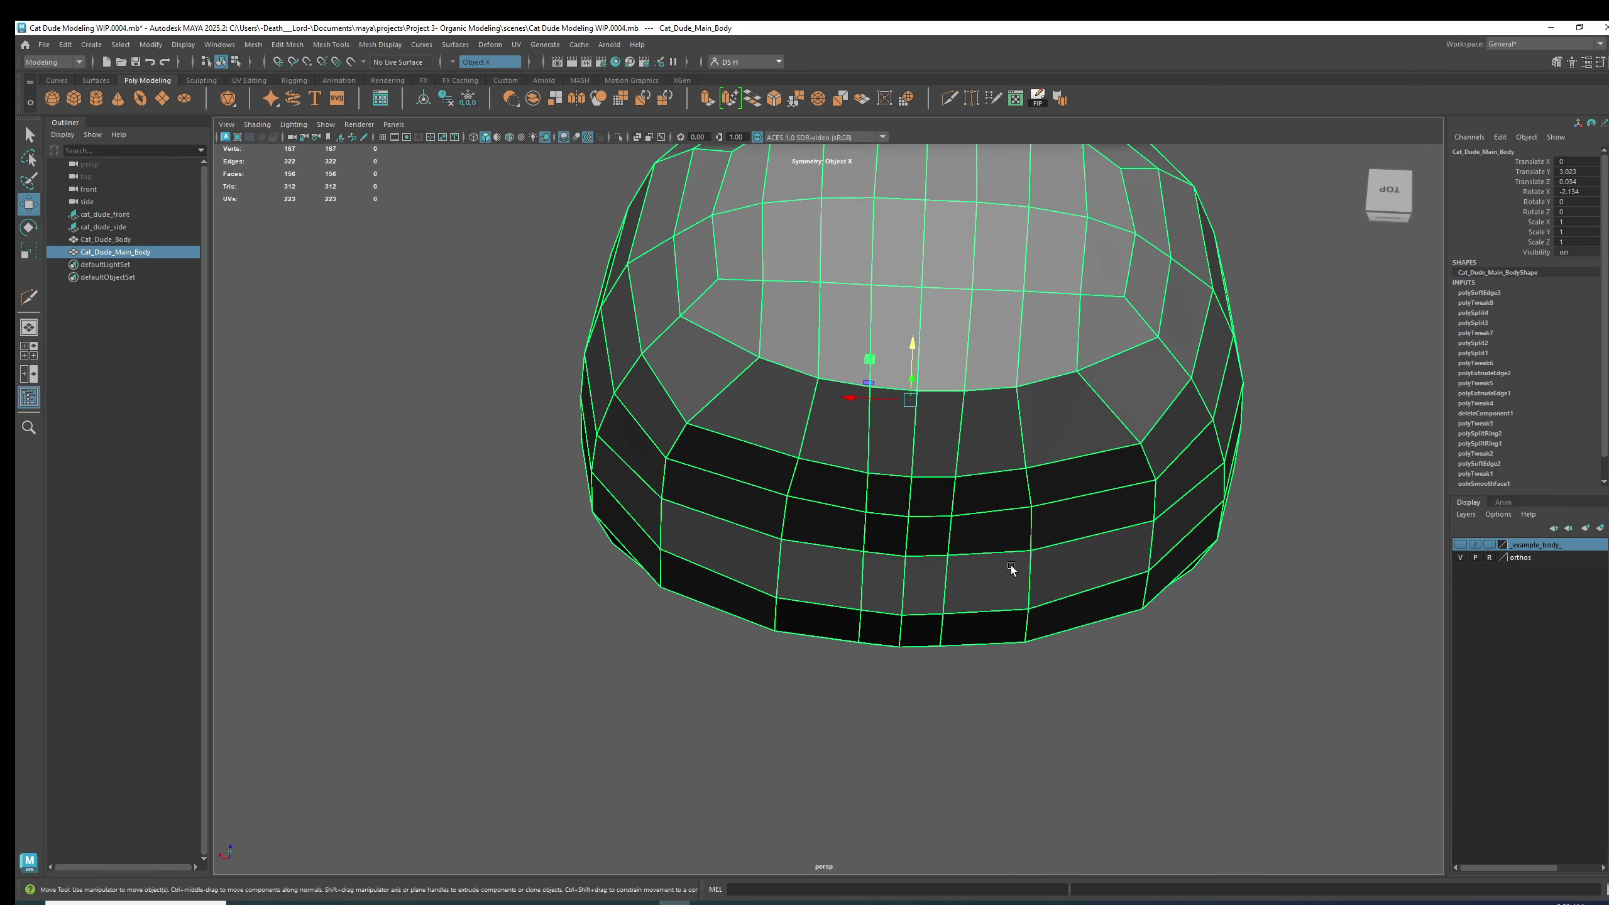
{"action": "right_click_drag", "start_coordinate": [1011, 564], "coordinate": [957, 592], "text": "alt"}
{"action": "left_click", "coordinate": [1016, 583]}
{"action": "left_click_drag", "start_coordinate": [1017, 583], "coordinate": [1099, 541], "text": "alt"}
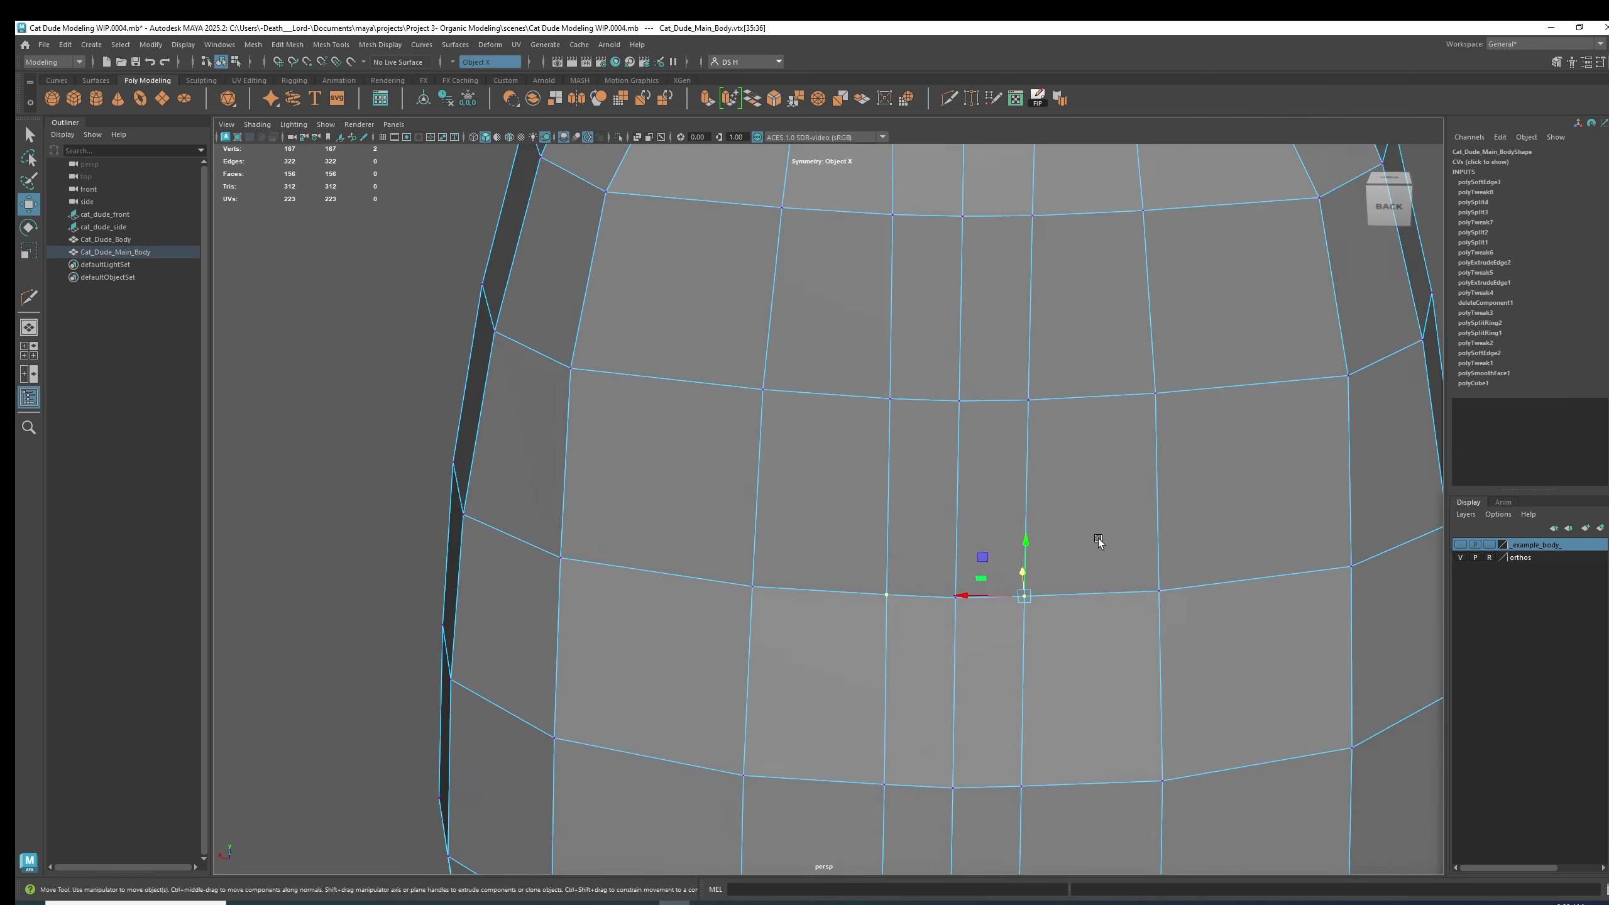
{"action": "scroll", "coordinate": [1099, 540], "scroll_direction": "down", "scroll_amount": 5}
{"action": "left_click_drag", "start_coordinate": [970, 582], "coordinate": [924, 574], "text": "alt"}
{"action": "scroll", "coordinate": [1080, 642], "scroll_direction": "up", "scroll_amount": 5}
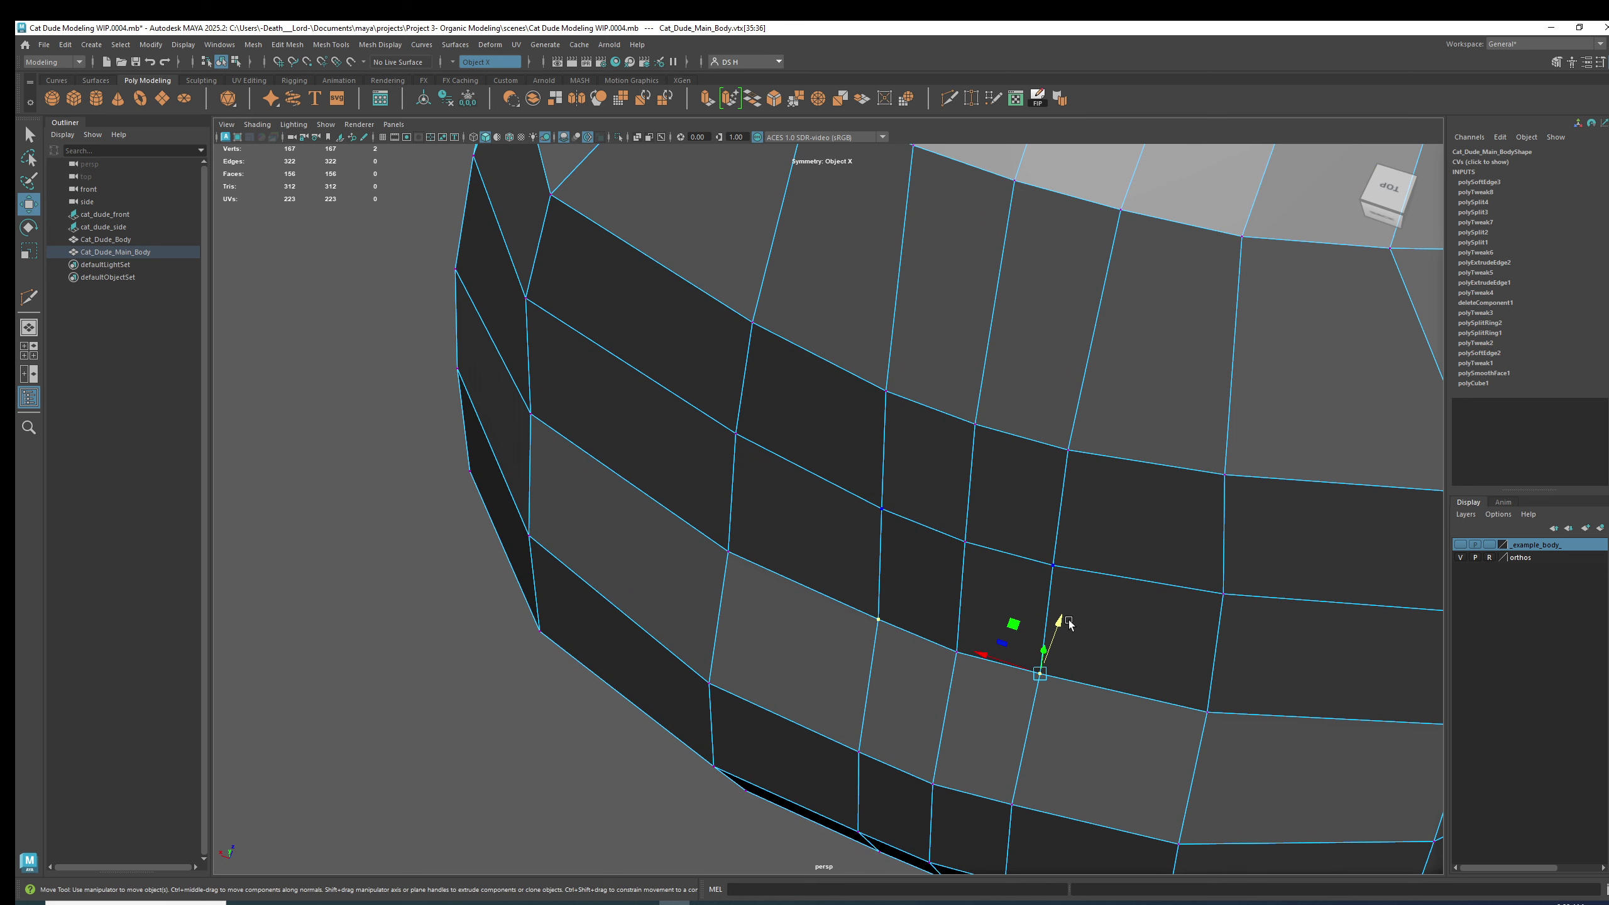
{"action": "left_click", "coordinate": [1069, 627]}
{"action": "left_click", "coordinate": [1062, 623]}
{"action": "left_click_drag", "start_coordinate": [1057, 624], "coordinate": [1124, 662], "text": "alt"}
{"action": "key", "text": "3"}
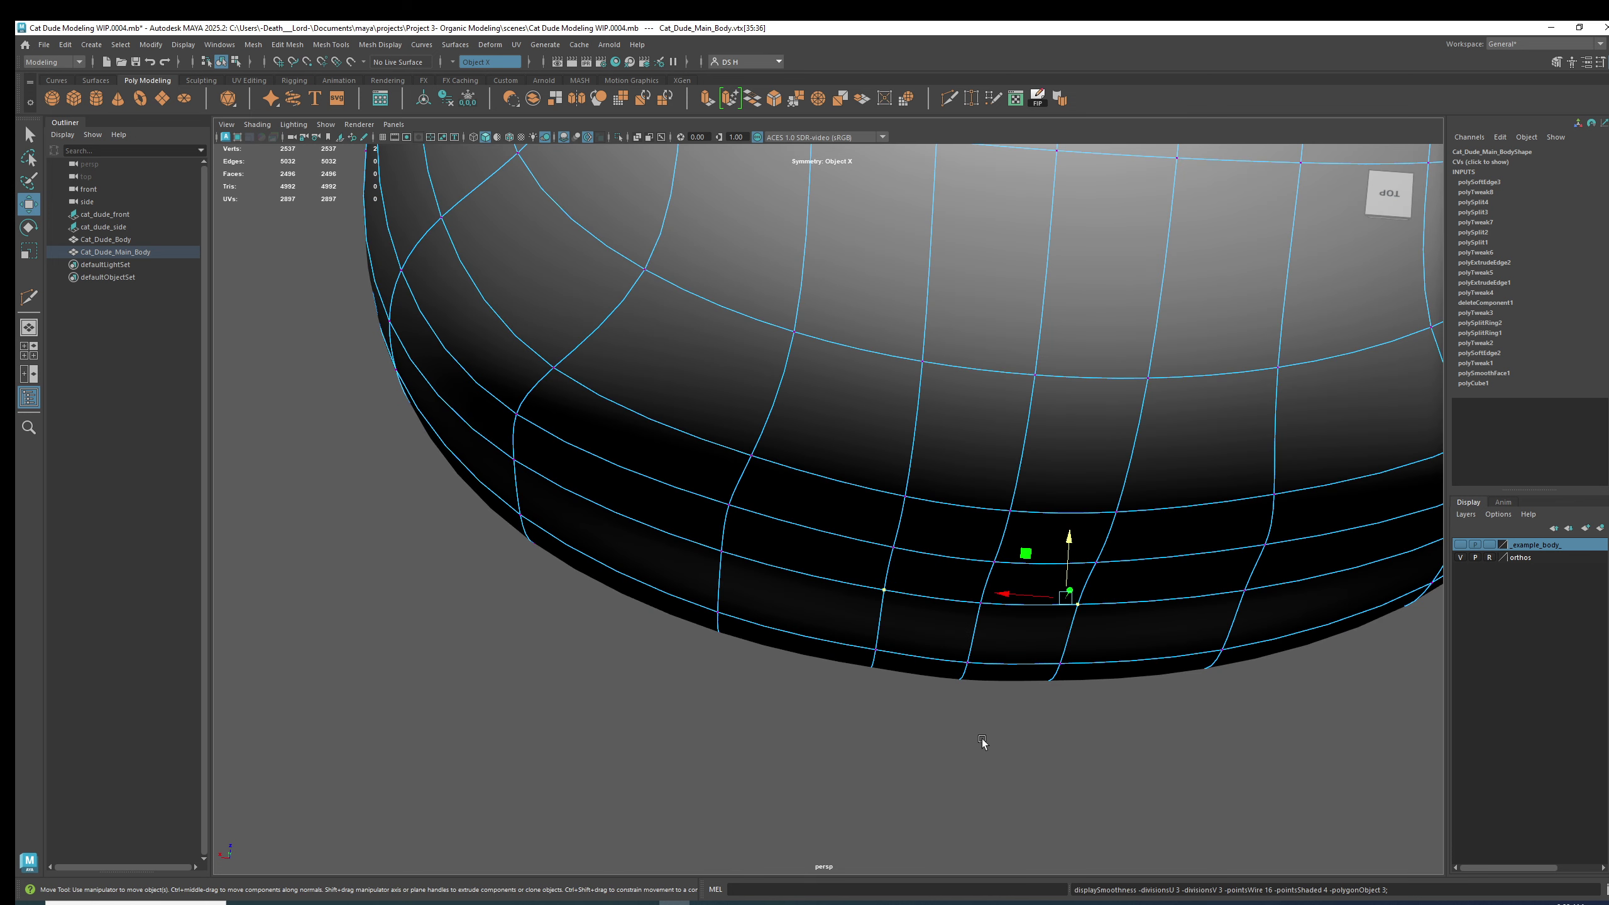
{"action": "left_click", "coordinate": [983, 743]}
{"action": "right_click_drag", "start_coordinate": [982, 610], "coordinate": [1088, 542]}
{"action": "left_click", "coordinate": [1182, 798]}
{"action": "scroll", "coordinate": [852, 695], "scroll_direction": "down", "scroll_amount": 3}
{"action": "left_click_drag", "start_coordinate": [852, 695], "coordinate": [609, 613], "text": "alt"}
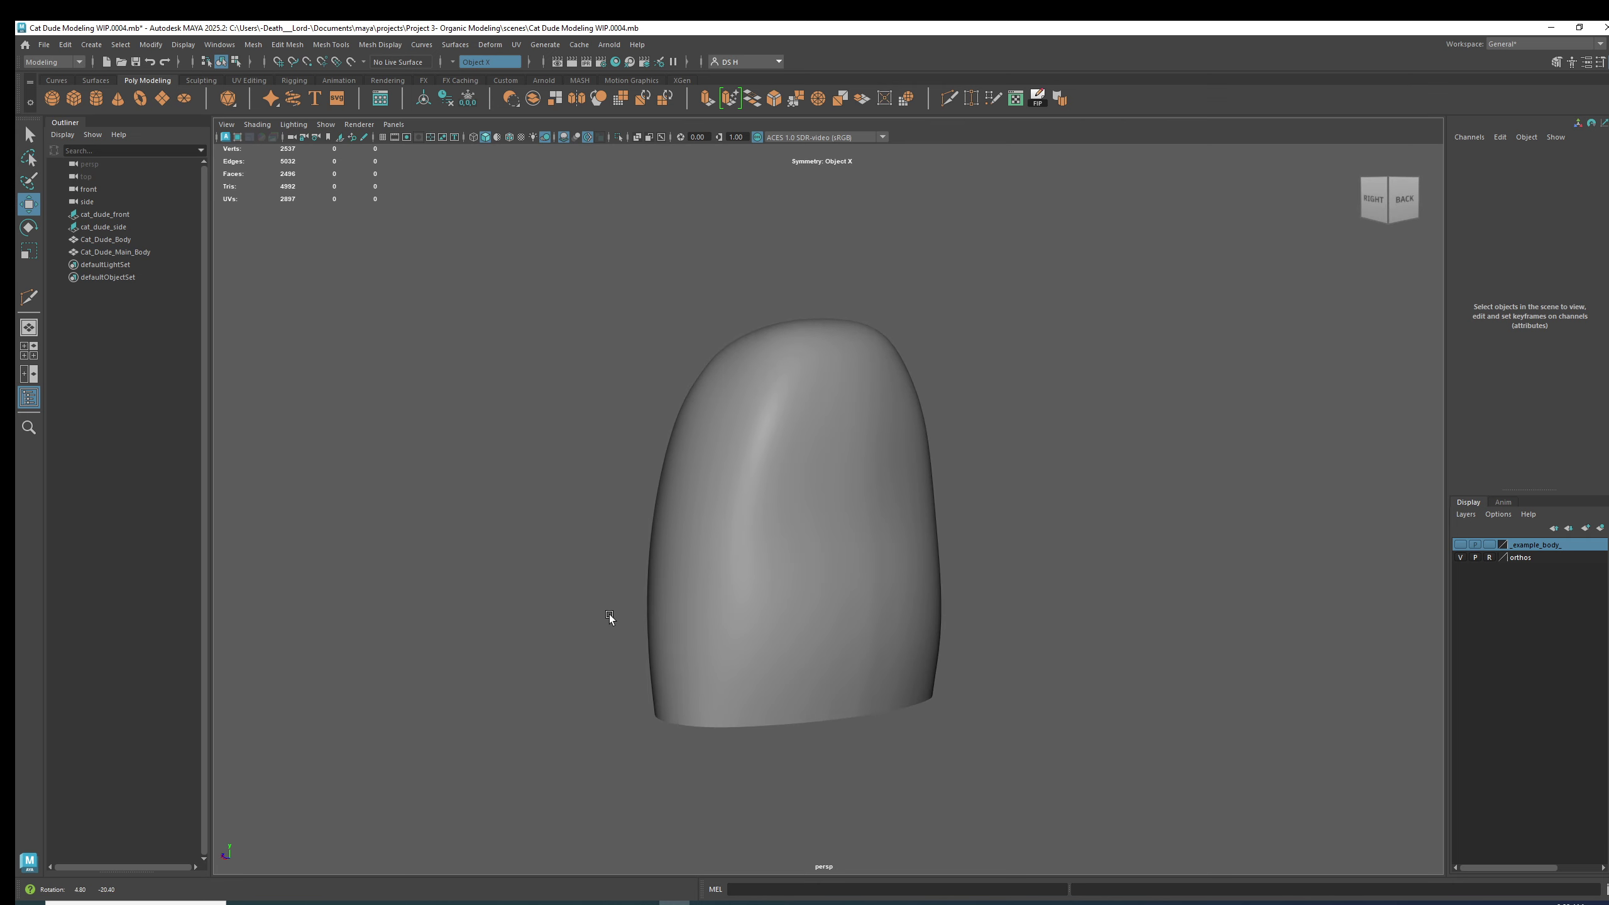
Fine-tune the depth of the rear bottom rim vertices beside the centre line on the unsmoothed cage, and preview the smoothed curve.
{"action": "left_click", "coordinate": [856, 684]}
{"action": "right_click_drag", "start_coordinate": [844, 691], "coordinate": [1027, 833], "text": "alt"}
{"action": "middle_click_drag", "start_coordinate": [1027, 833], "coordinate": [938, 644], "text": "alt"}
{"action": "right_click_drag", "start_coordinate": [937, 644], "coordinate": [1076, 644], "text": "alt"}
{"action": "right_click_drag", "start_coordinate": [1076, 645], "coordinate": [492, 664]}
{"action": "middle_click_drag", "start_coordinate": [1042, 550], "coordinate": [1064, 496], "text": "alt"}
{"action": "key", "text": "1"}
{"action": "left_click_drag", "start_coordinate": [998, 595], "coordinate": [998, 621], "text": "alt"}
{"action": "left_click", "coordinate": [724, 622]}
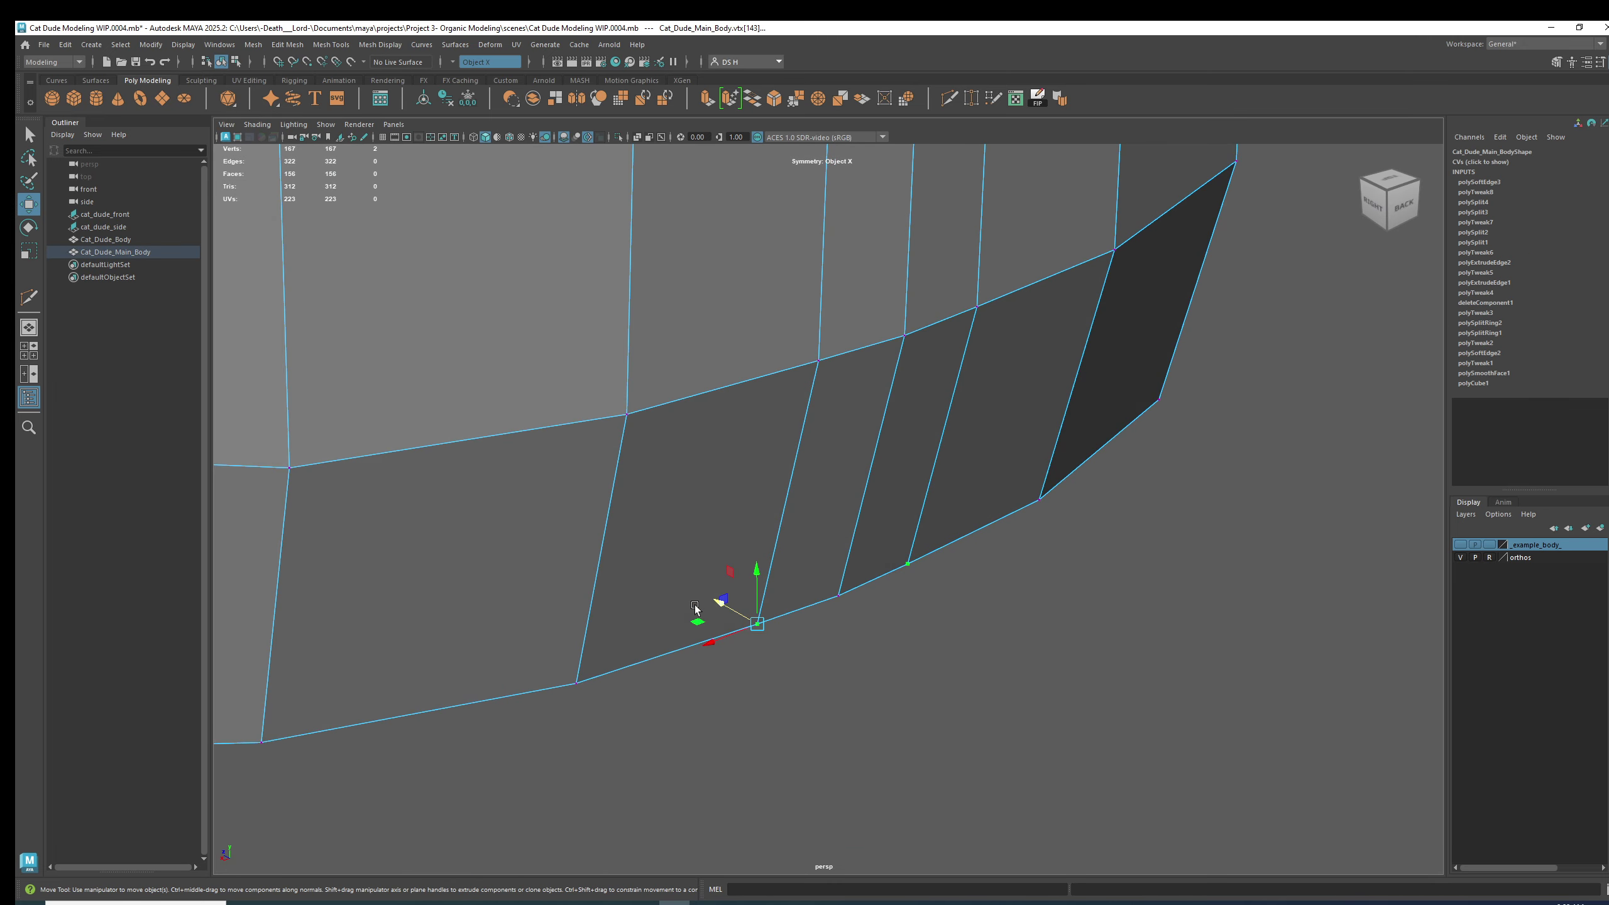
{"action": "left_click_drag", "start_coordinate": [696, 607], "coordinate": [701, 609], "text": "alt"}
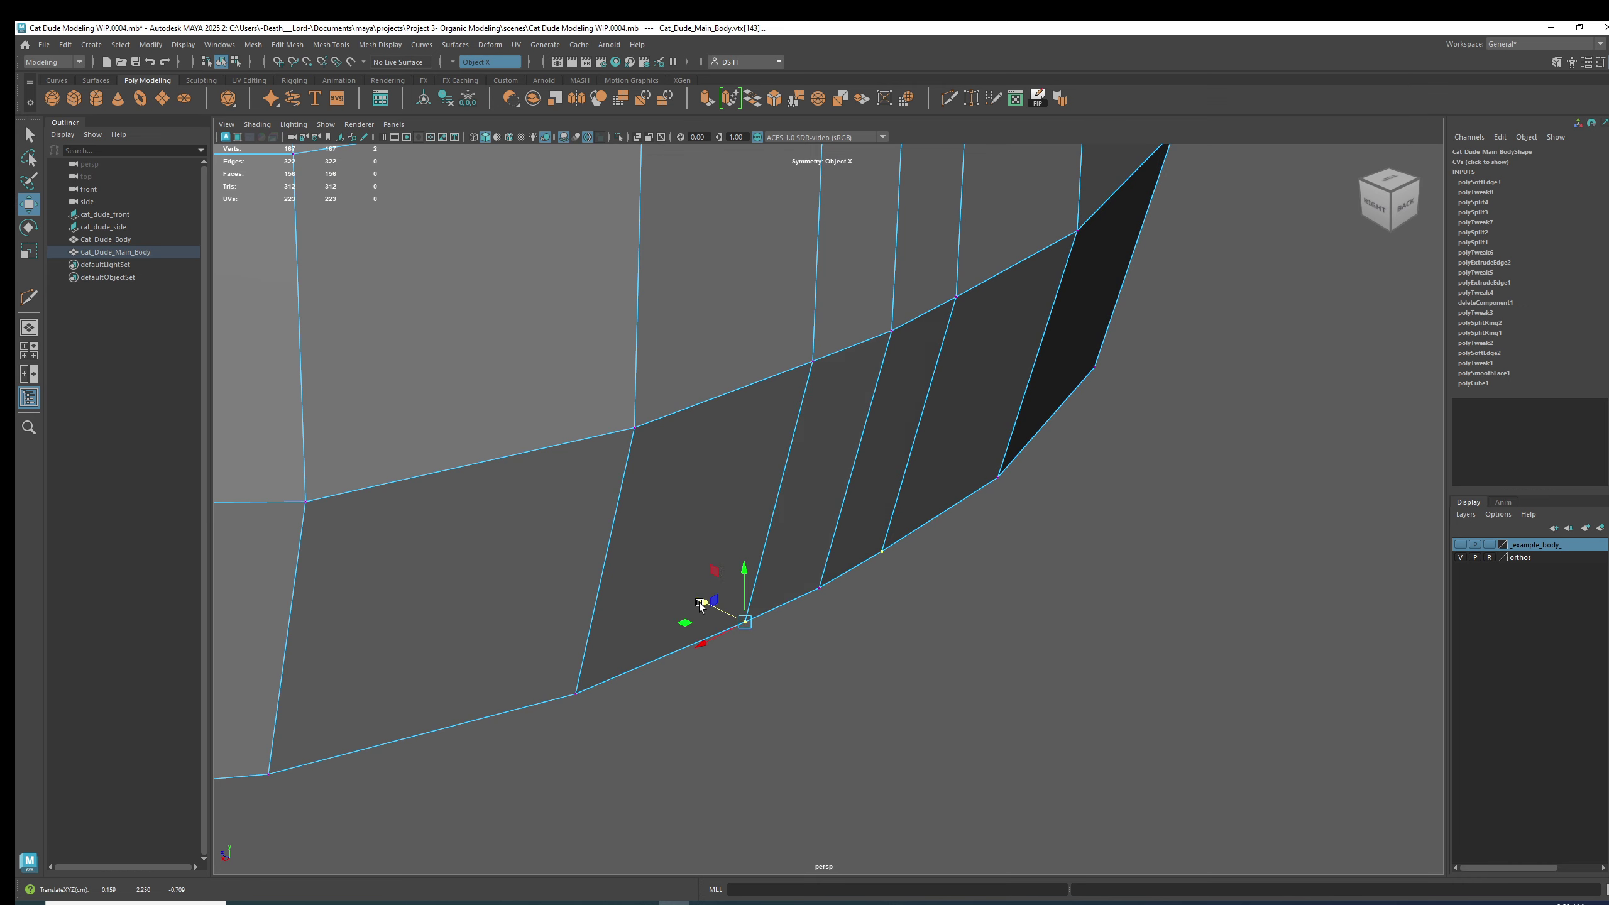
{"action": "middle_click_drag", "start_coordinate": [856, 540], "coordinate": [846, 613], "text": "alt"}
{"action": "left_click_drag", "start_coordinate": [847, 614], "coordinate": [807, 631], "text": "alt"}
{"action": "key", "text": "3"}
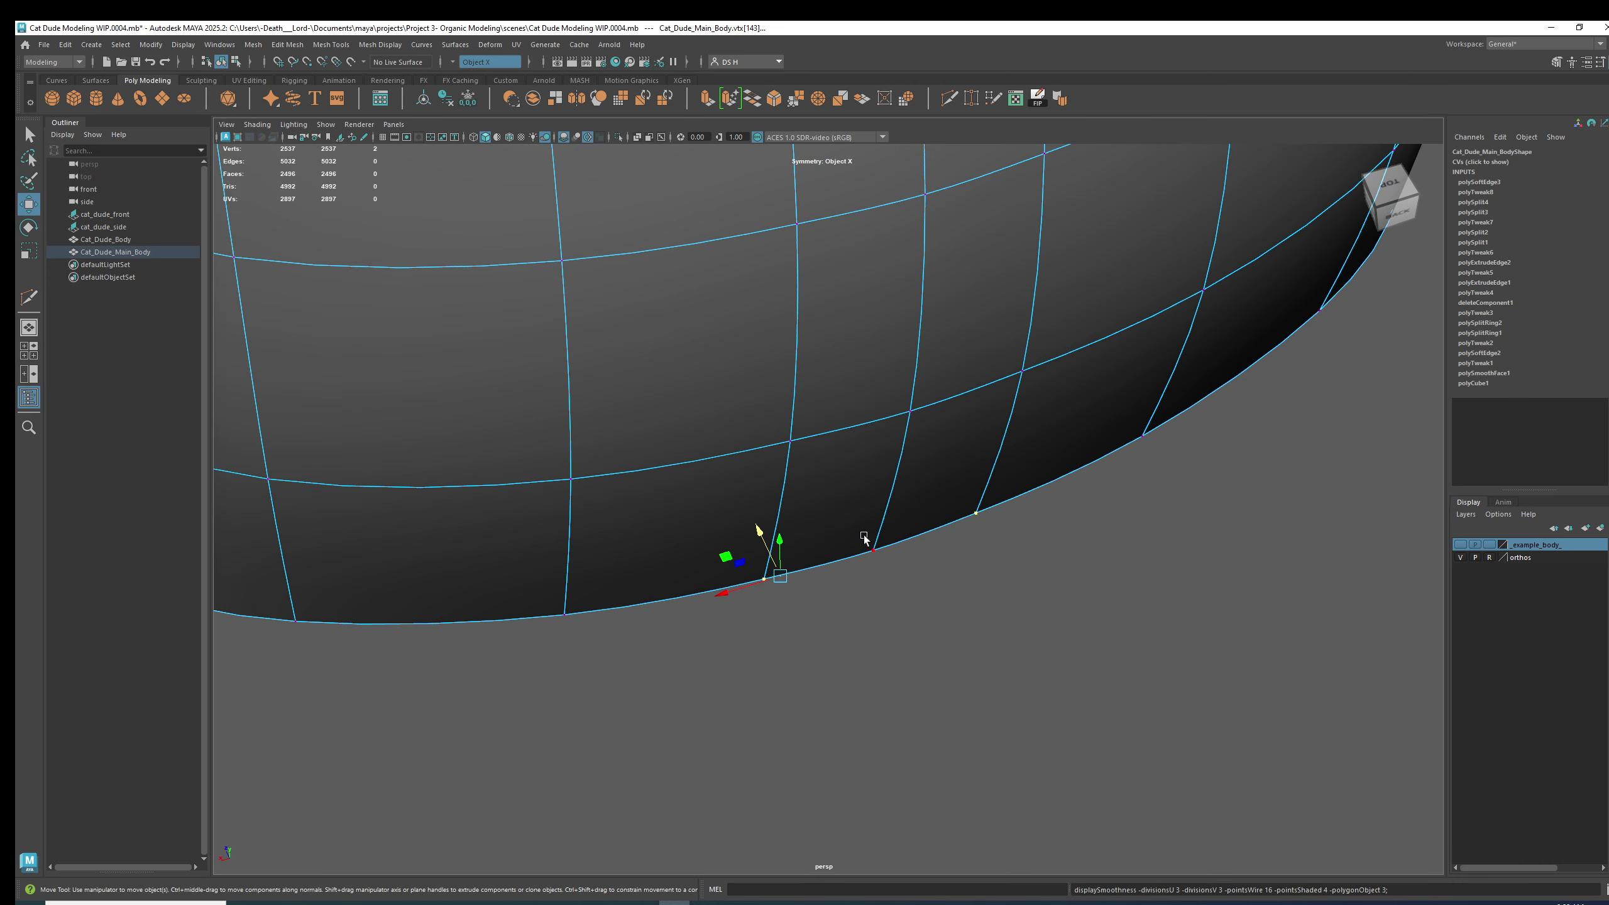
Nudge the vertex pair directly above the rear bottom rim slightly backward with smoothing off, and check the smoothed lower body from the side.
{"action": "key", "text": "1"}
{"action": "middle_click_drag", "start_coordinate": [785, 399], "coordinate": [788, 402]}
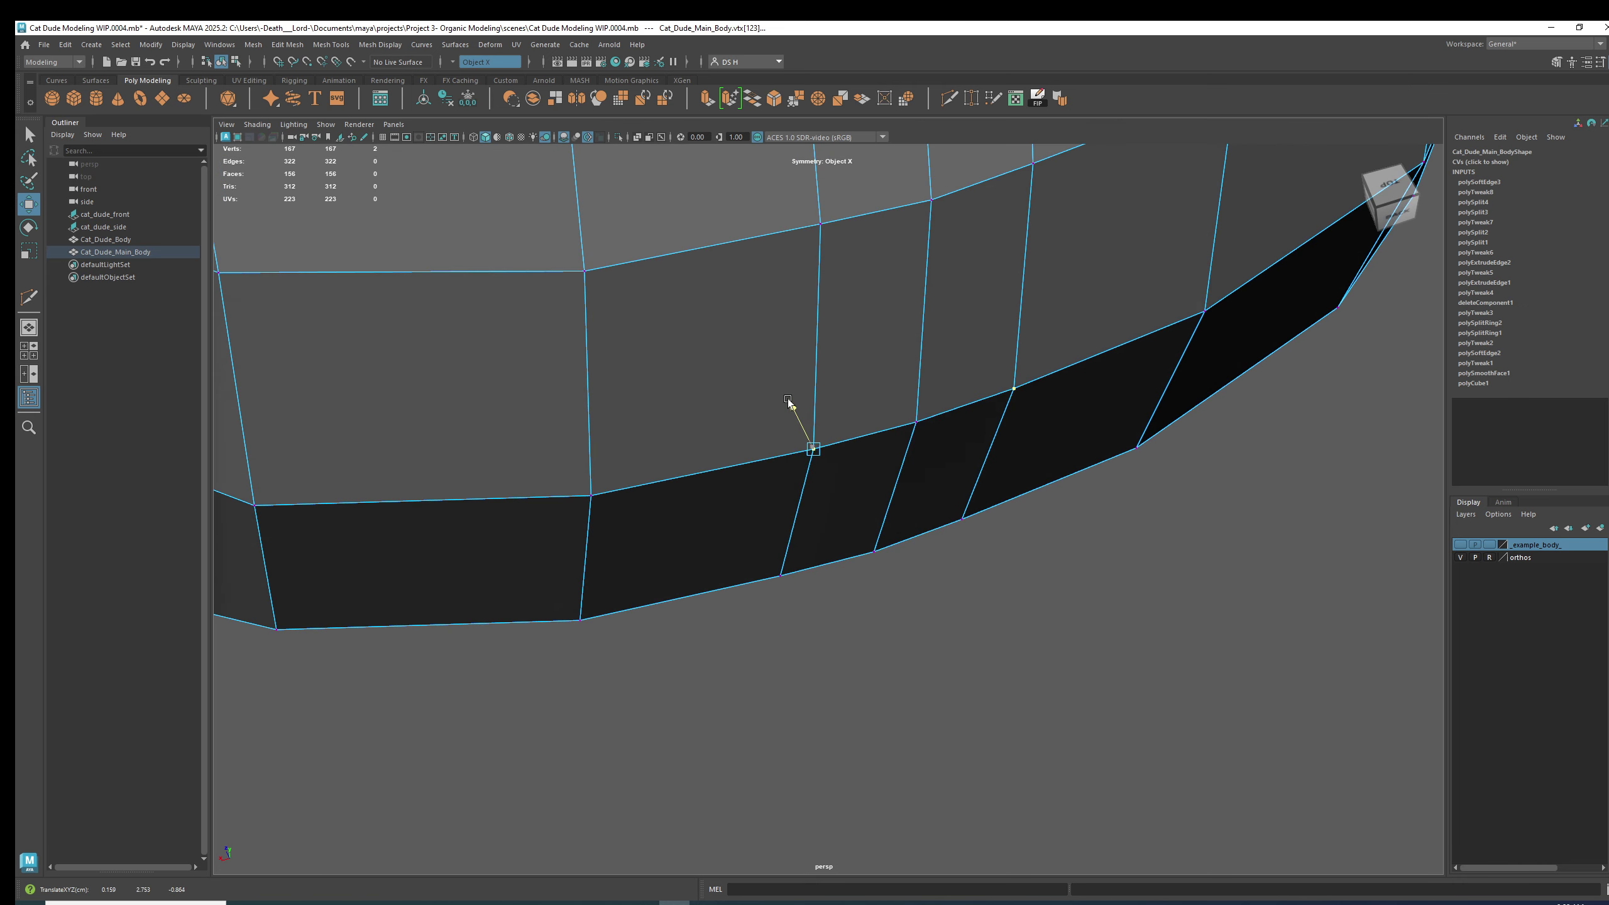
{"action": "middle_click_drag", "start_coordinate": [958, 459], "coordinate": [991, 588], "text": "alt"}
{"action": "left_click_drag", "start_coordinate": [991, 588], "coordinate": [976, 608], "text": "alt"}
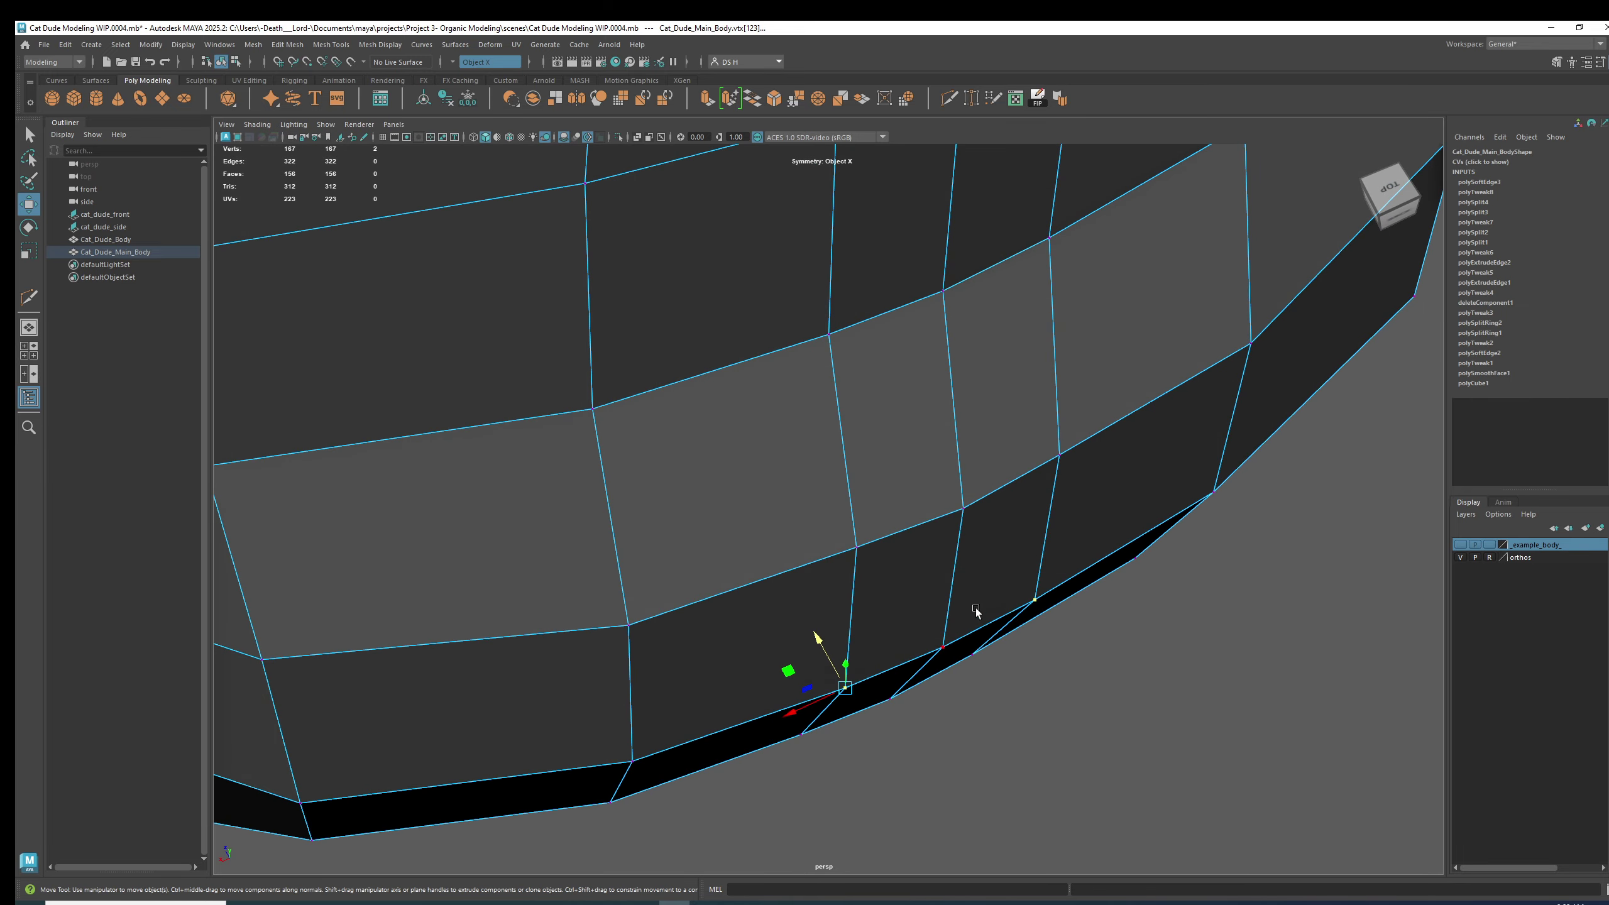
{"action": "key", "text": "3"}
{"action": "left_click", "coordinate": [1155, 667]}
{"action": "left_click_drag", "start_coordinate": [1235, 726], "coordinate": [973, 591], "text": "alt"}
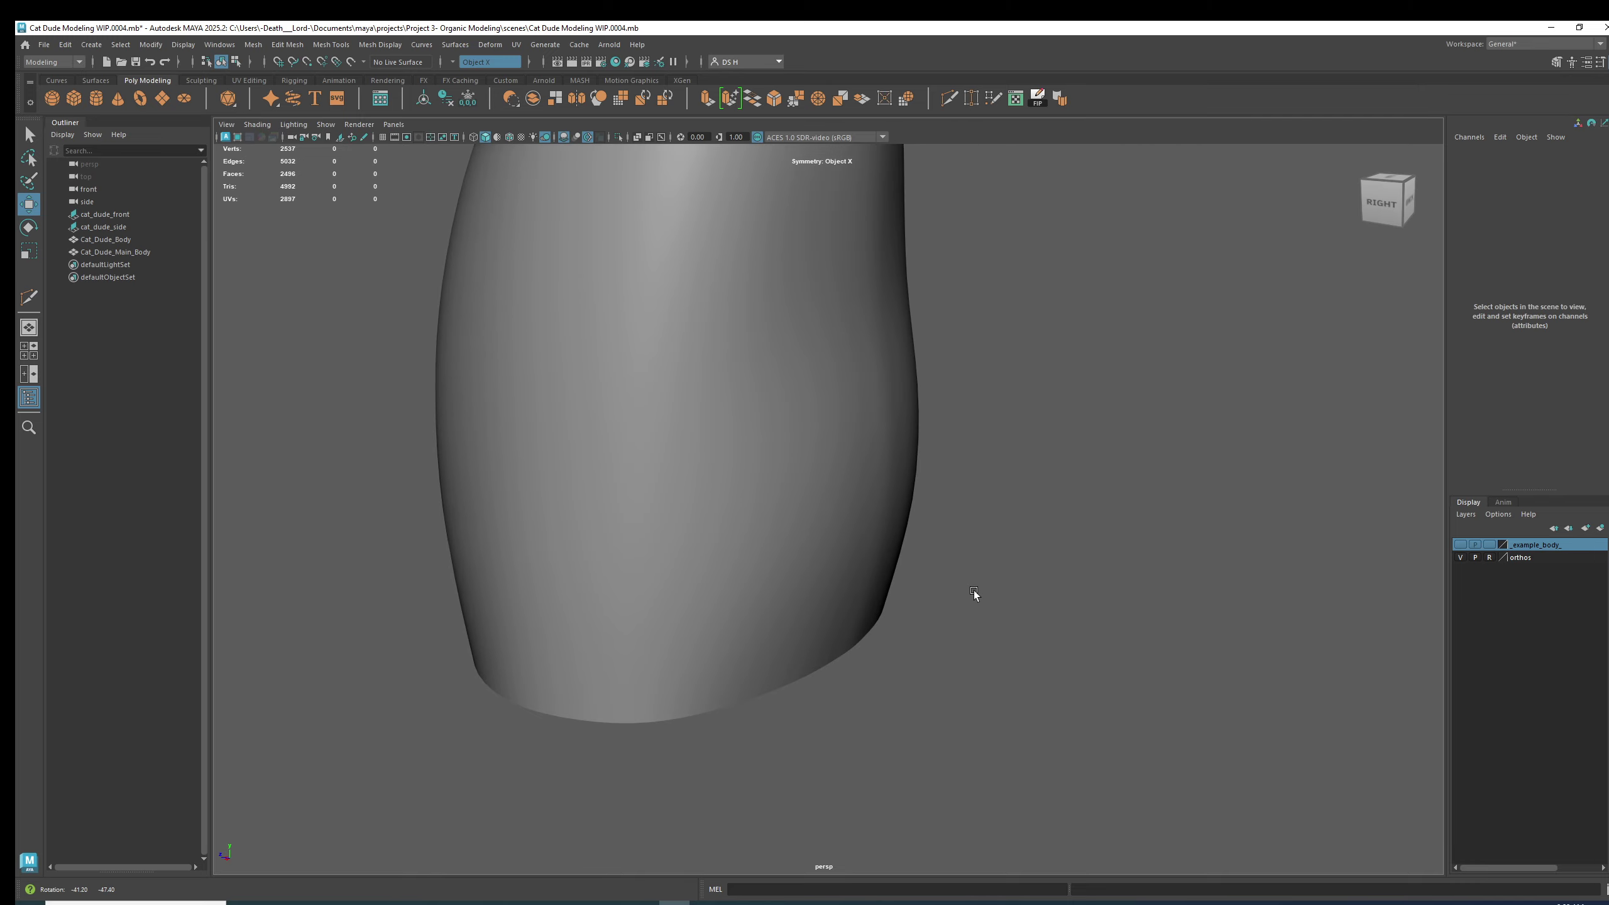
{"action": "left_click_drag", "start_coordinate": [797, 407], "coordinate": [788, 535], "text": "alt"}
{"action": "left_click", "coordinate": [841, 513]}
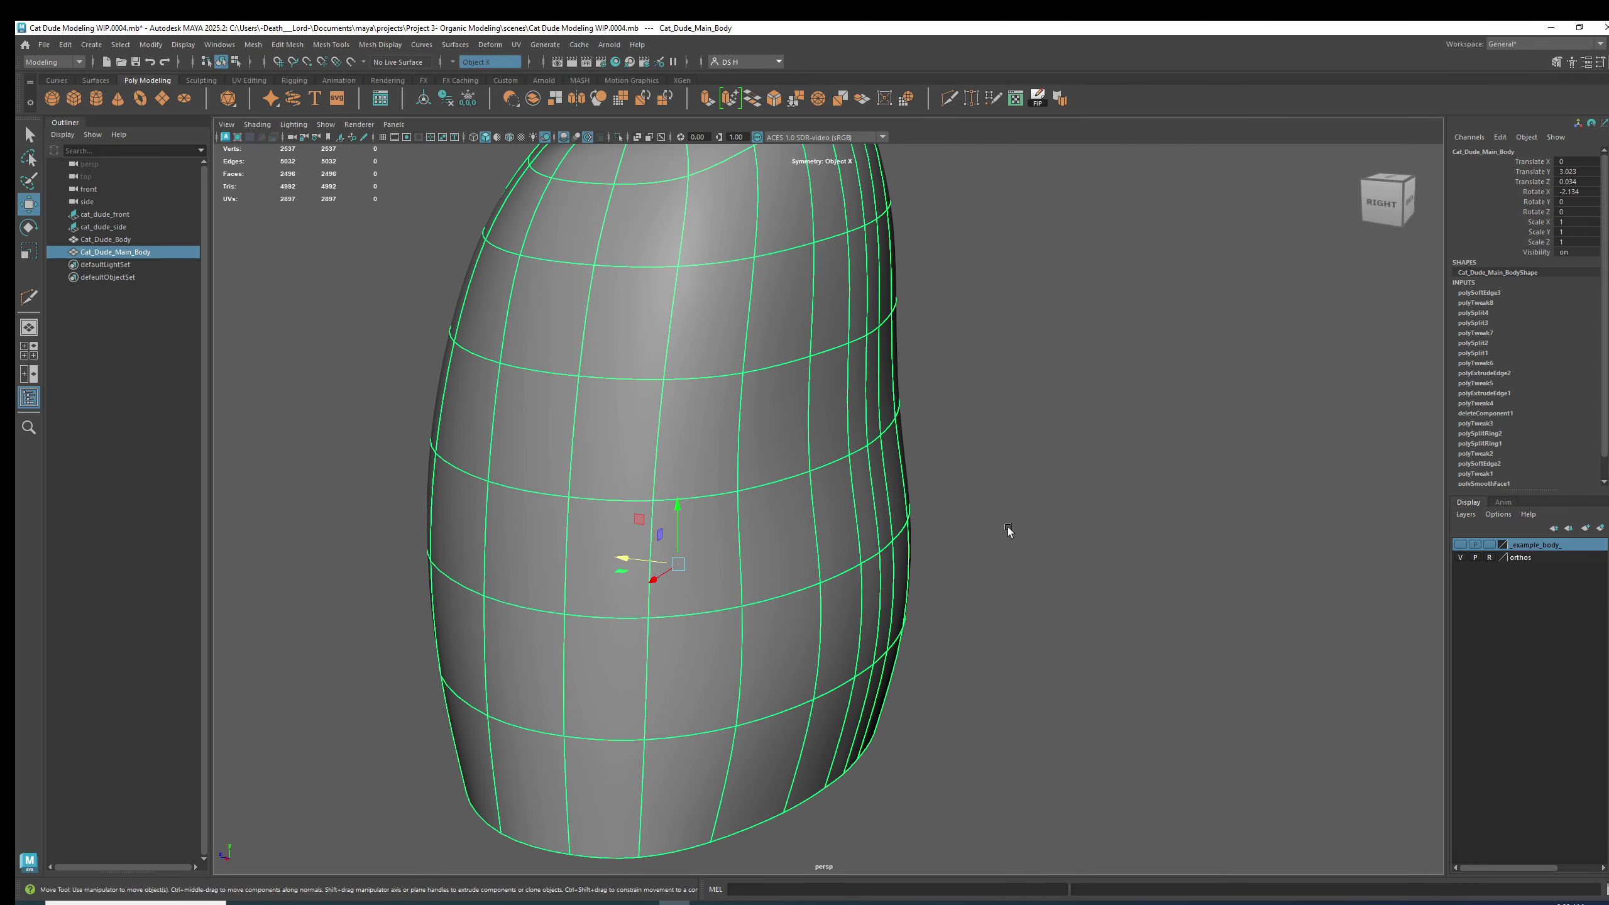